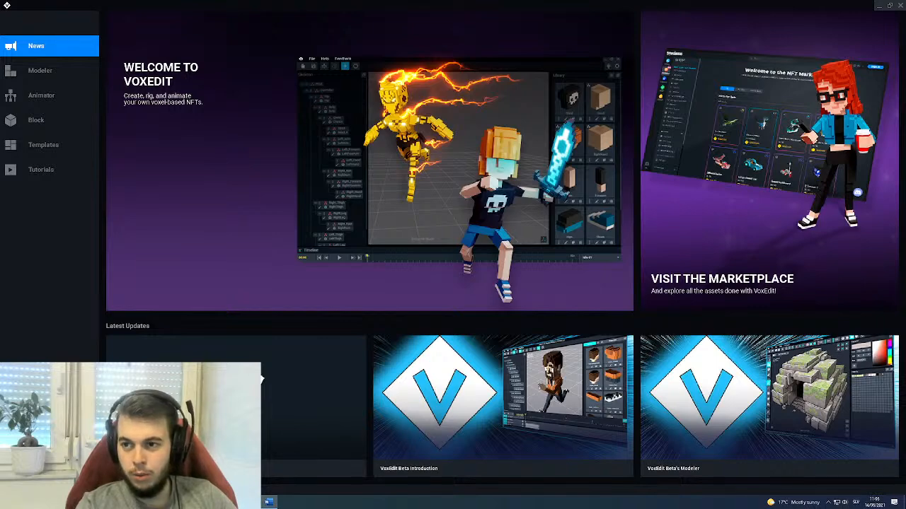
Review the asset table in the Ascension Word document, checking the animals, props, decorations and block entries.
{"action": "left_click_drag", "start_coordinate": [905, 141], "coordinate": [633, 83]}
{"action": "scroll", "coordinate": [518, 204], "scroll_direction": "down", "scroll_amount": 8}
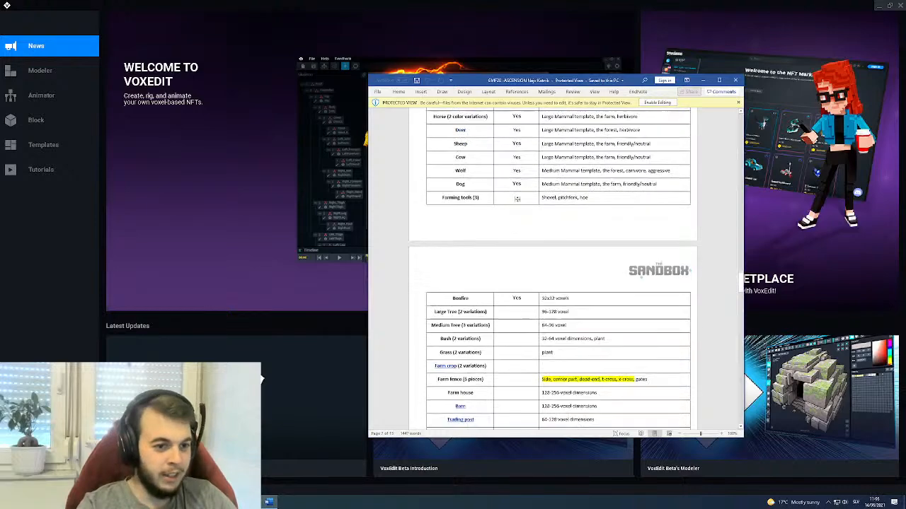
{"action": "scroll", "coordinate": [517, 203], "scroll_direction": "down", "scroll_amount": 10}
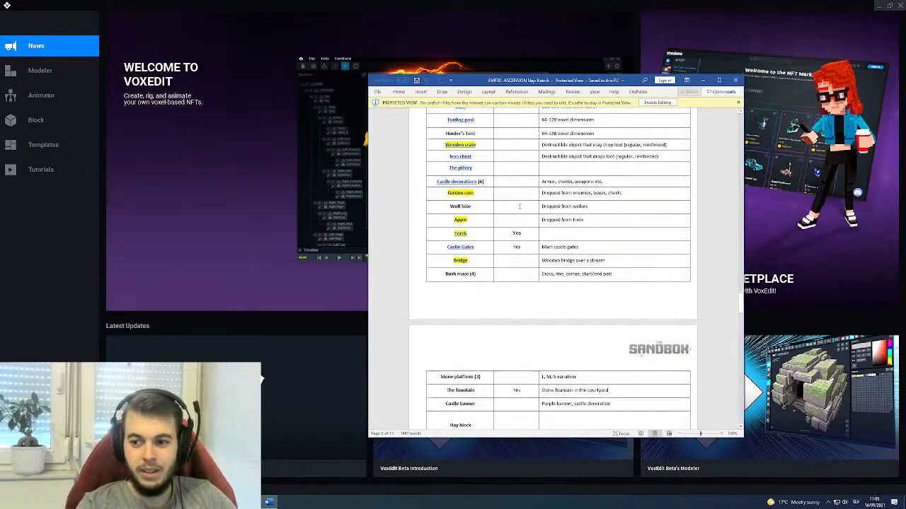
{"action": "scroll", "coordinate": [517, 242], "scroll_direction": "up", "scroll_amount": 8}
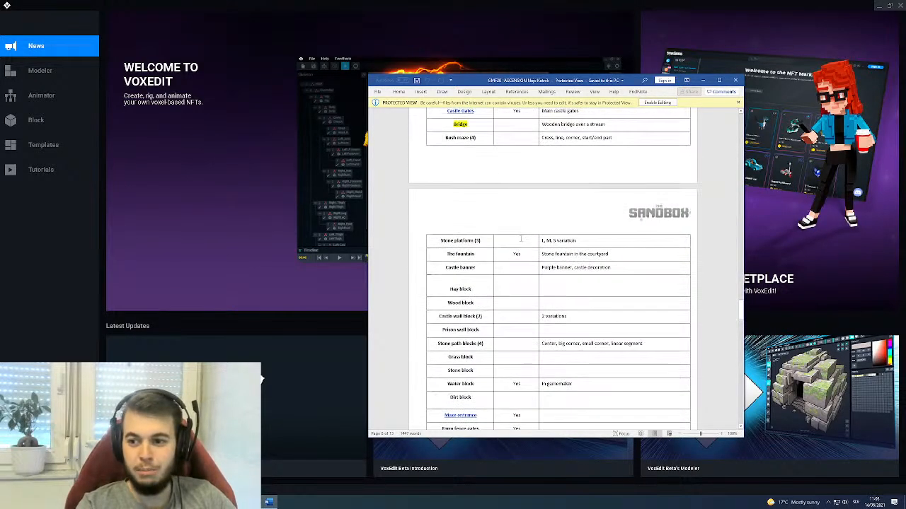
{"action": "scroll", "coordinate": [528, 241], "scroll_direction": "down", "scroll_amount": 4}
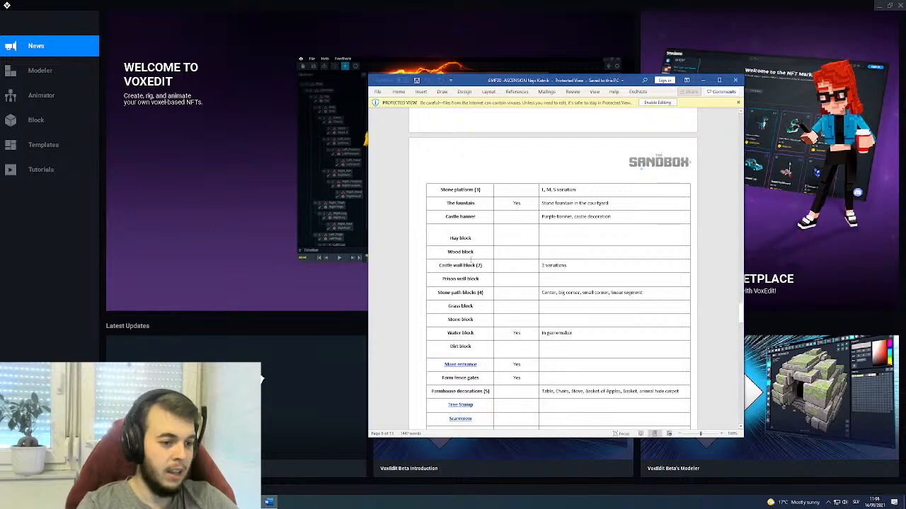
{"action": "scroll", "coordinate": [472, 261], "scroll_direction": "down", "scroll_amount": 5}
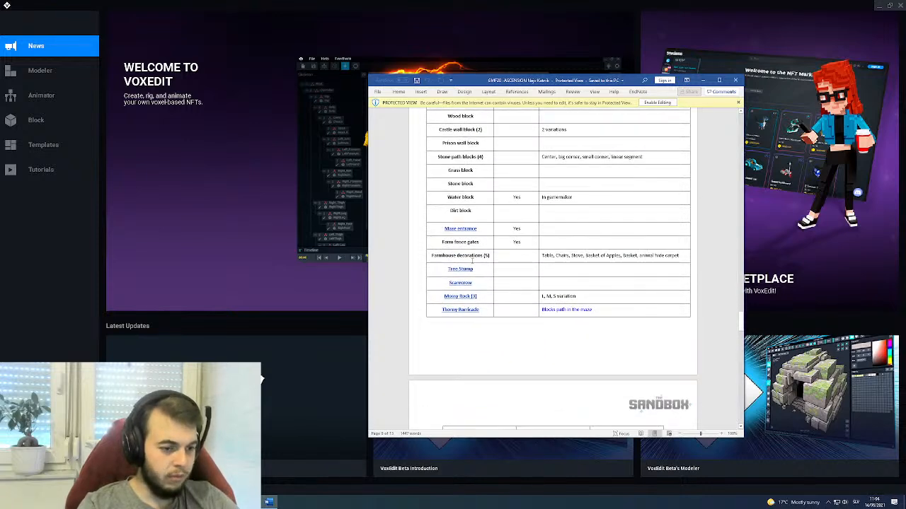
{"action": "scroll", "coordinate": [472, 261], "scroll_direction": "up", "scroll_amount": 1}
{"action": "scroll", "coordinate": [472, 261], "scroll_direction": "down", "scroll_amount": 7}
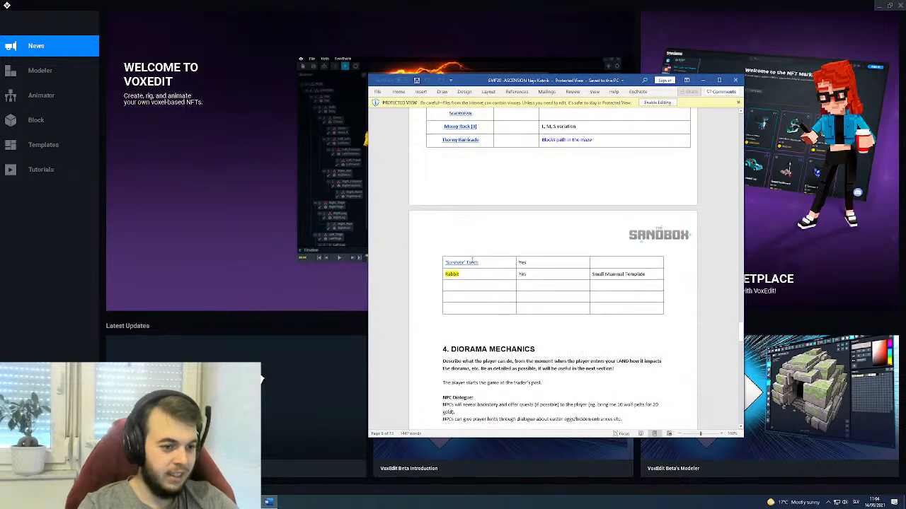
{"action": "scroll", "coordinate": [472, 259], "scroll_direction": "up", "scroll_amount": 4}
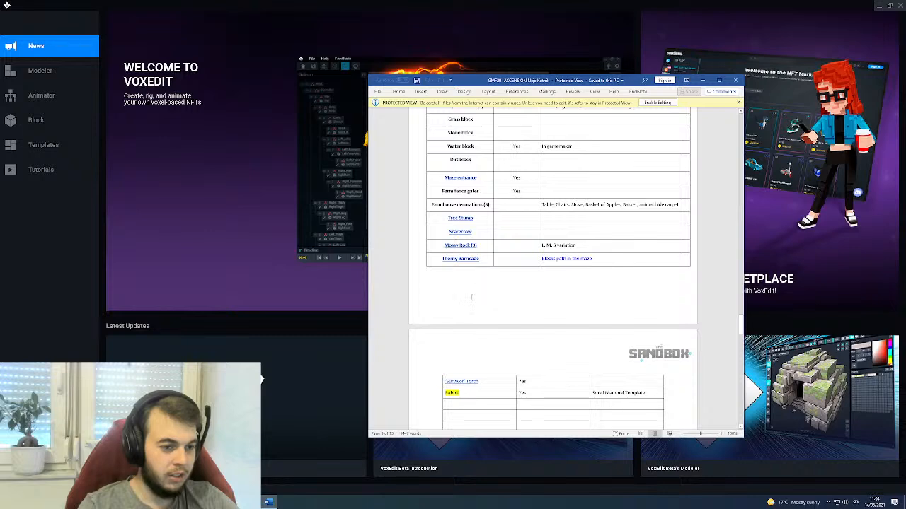
{"action": "scroll", "coordinate": [472, 269], "scroll_direction": "up", "scroll_amount": 2}
{"action": "scroll", "coordinate": [472, 298], "scroll_direction": "up", "scroll_amount": 3}
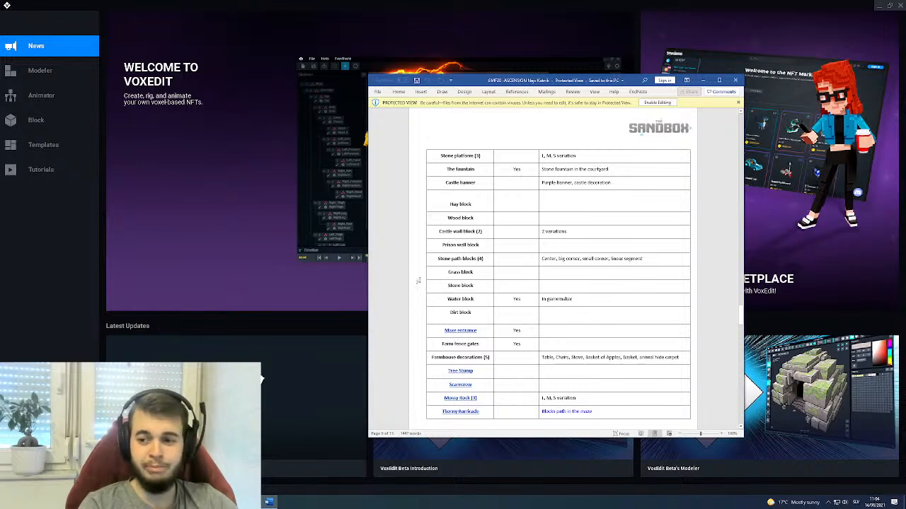
{"action": "left_click", "coordinate": [702, 81]}
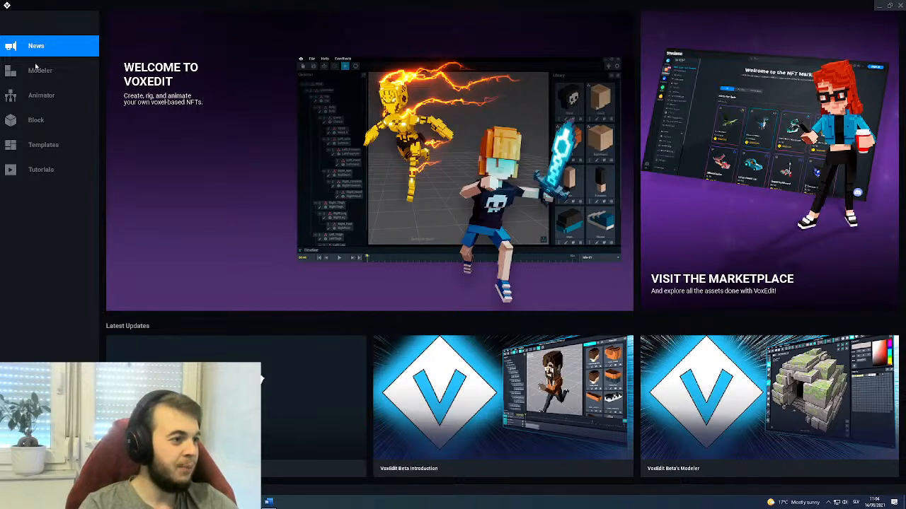
Start a new block asset and create a folder named Ascension inside the Projects folder.
{"action": "left_click", "coordinate": [33, 126]}
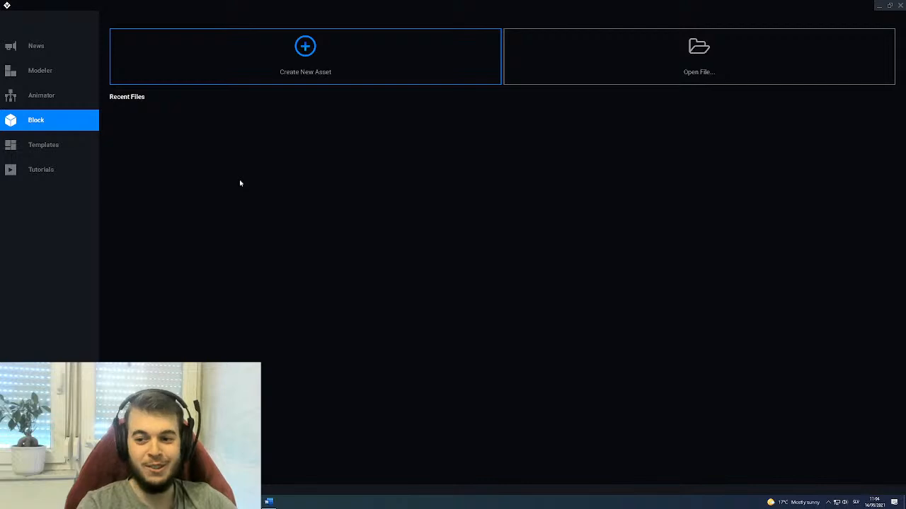
{"action": "left_click", "coordinate": [300, 79]}
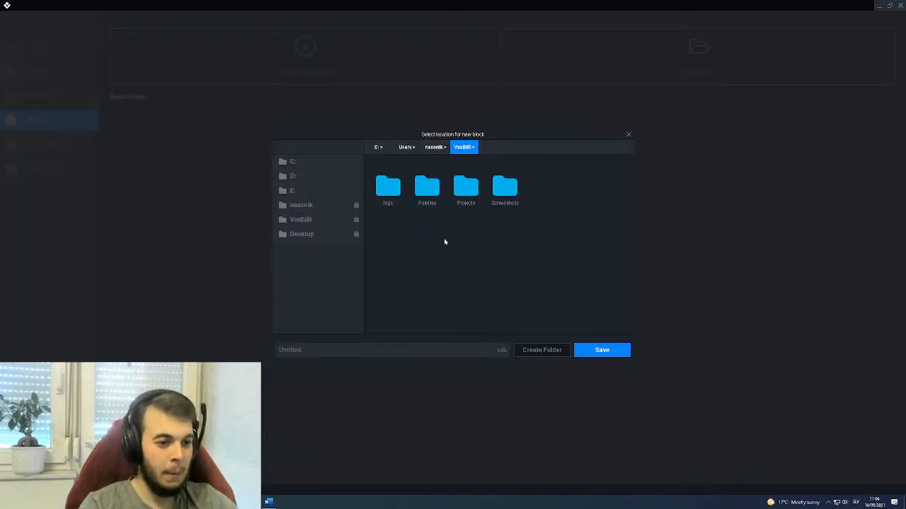
{"action": "double_click", "coordinate": [457, 194]}
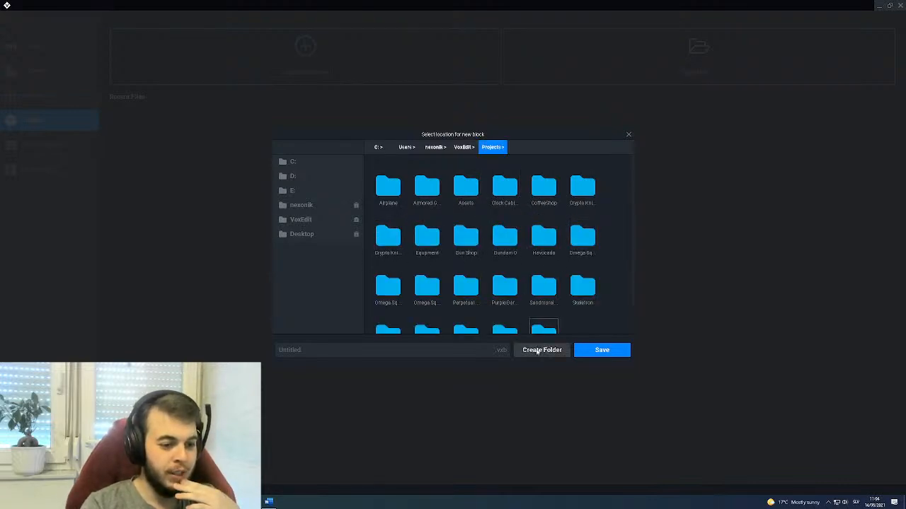
{"action": "left_click", "coordinate": [540, 350]}
{"action": "type", "text": "Ascension"}
{"action": "left_click", "coordinate": [453, 265]}
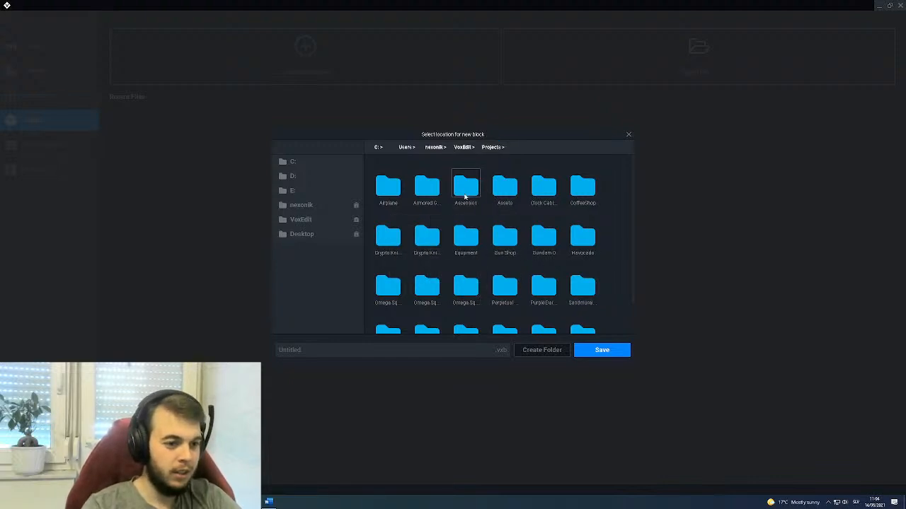
Create a folder named Blocks inside Ascension and make it the save location for the new block.
{"action": "double_click", "coordinate": [464, 193]}
{"action": "left_click", "coordinate": [542, 350]}
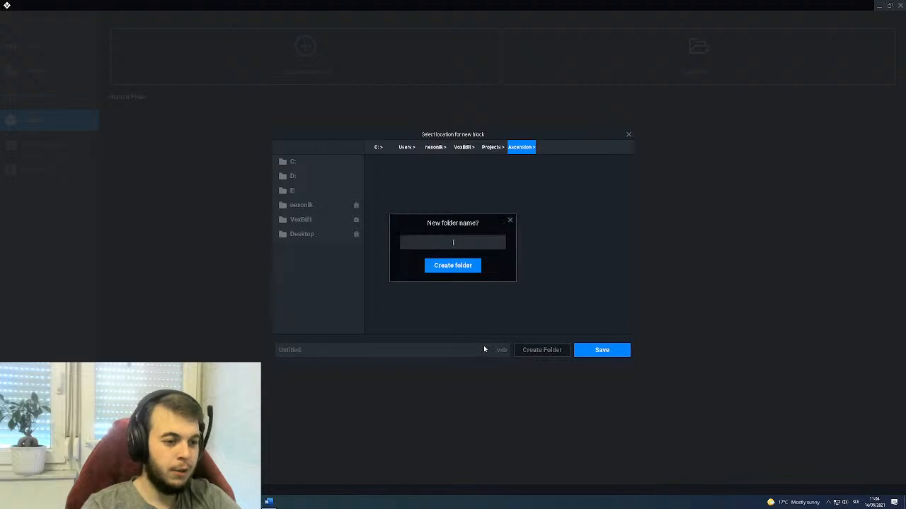
{"action": "type", "text": "Blocks"}
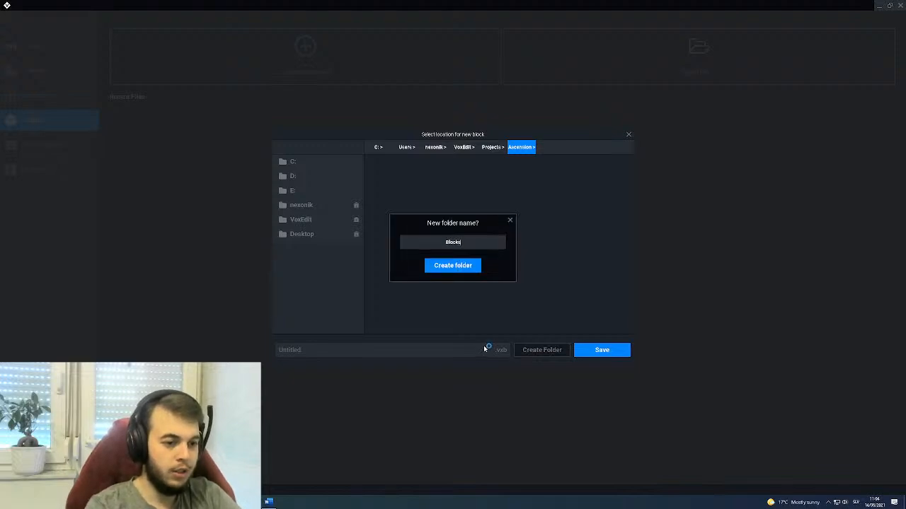
{"action": "key", "text": "Return"}
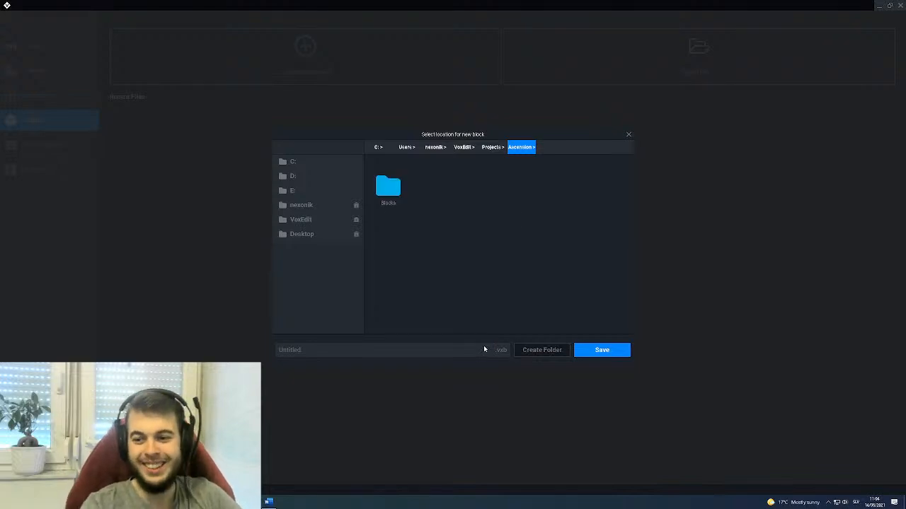
{"action": "double_click", "coordinate": [388, 188]}
{"action": "left_click", "coordinate": [339, 349]}
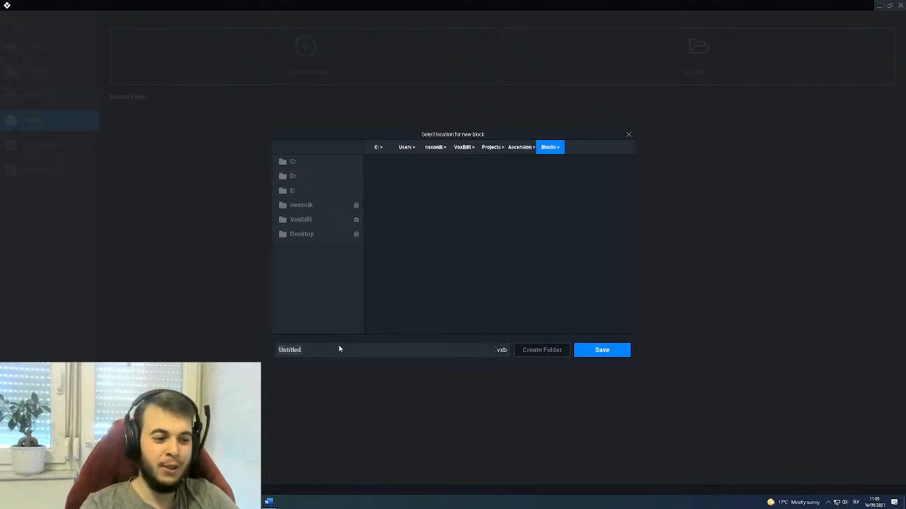
{"action": "type", "text": "Grass"}
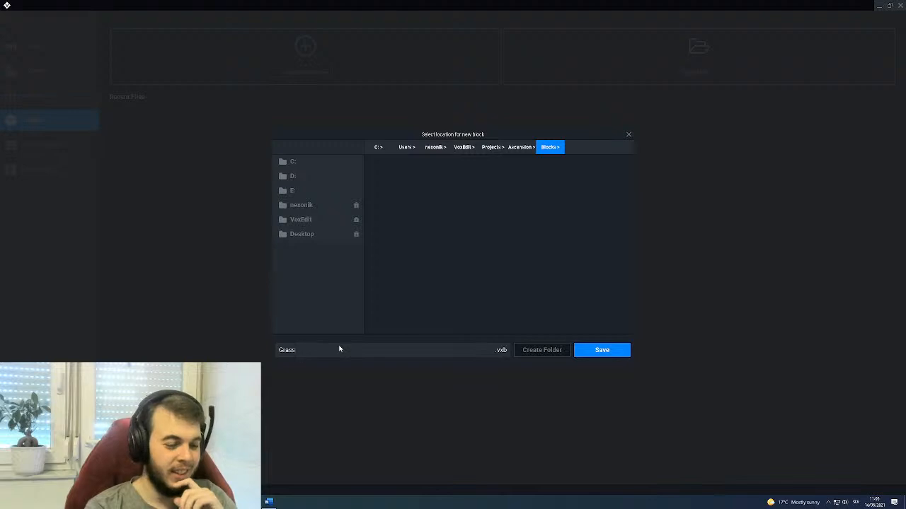
{"action": "key", "text": "BackSpace"}
{"action": "key", "text": "BackSpace"}
{"action": "key", "text": "BackSpace"}
{"action": "key", "text": "BackSpace"}
{"action": "key", "text": "BackSpace"}
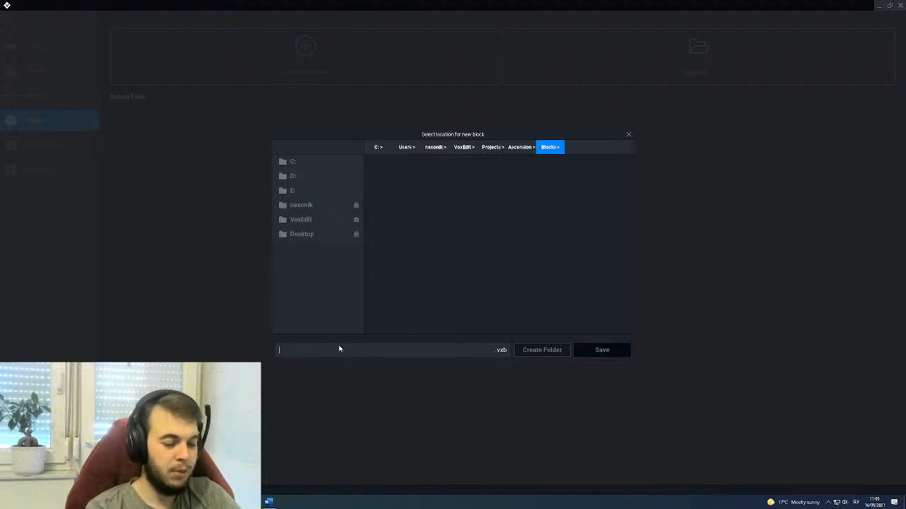
Save the new block under the file name Block_Grass.
{"action": "type", "text": "Block"}
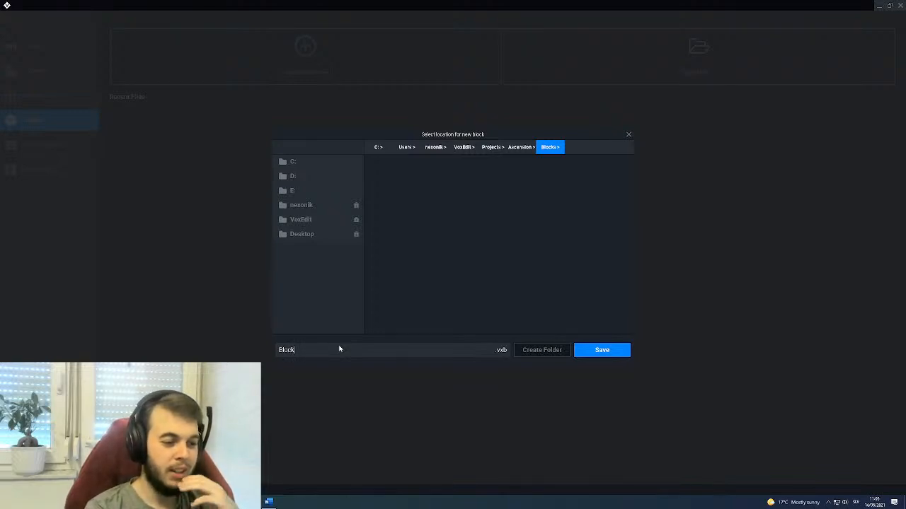
{"action": "type", "text": "_Grass"}
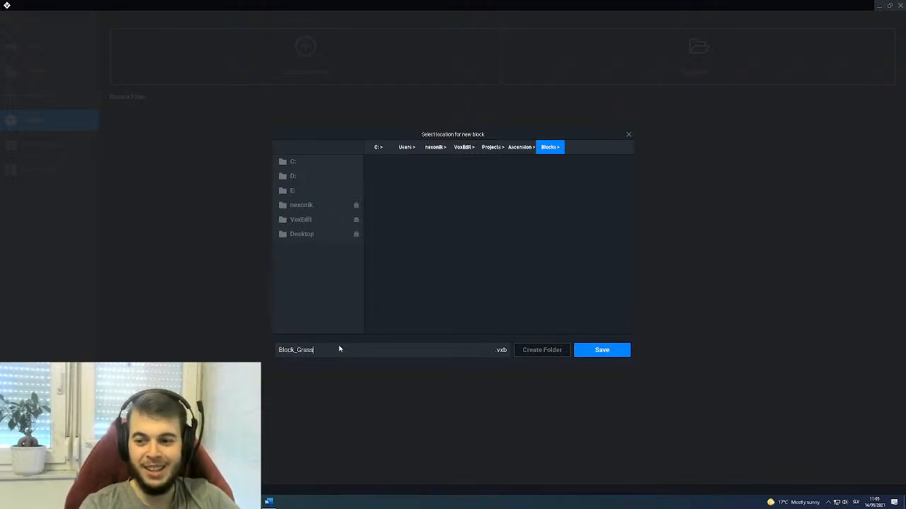
{"action": "left_click", "coordinate": [604, 353]}
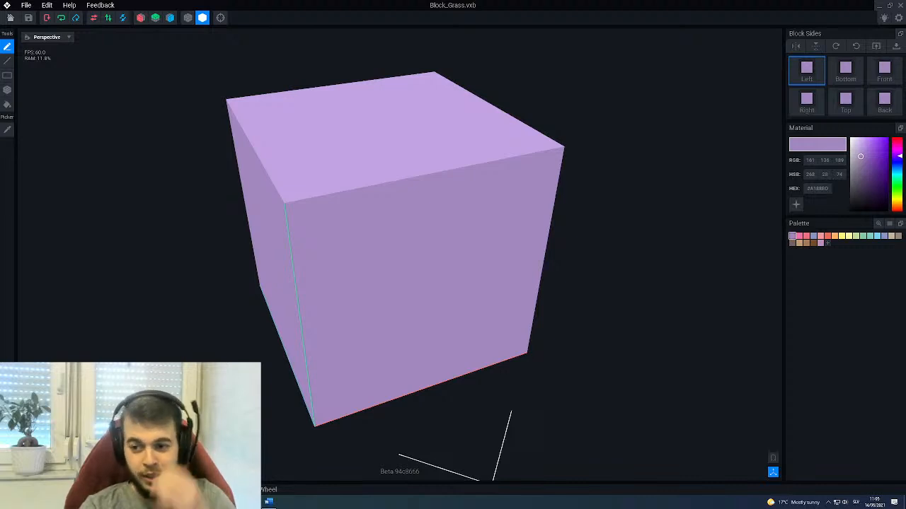
Load the palette file "VE - the sandbox extended.png" from the VoxEdit Palettes folder.
{"action": "left_click", "coordinate": [890, 224]}
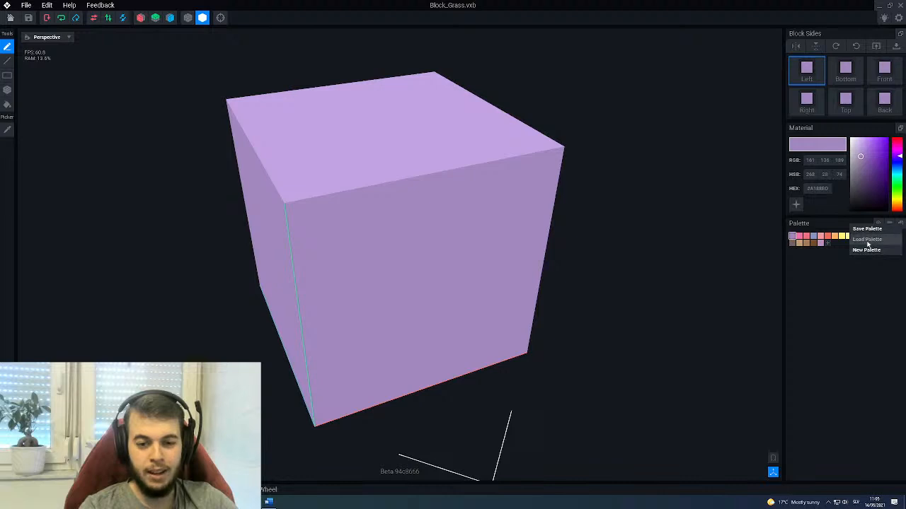
{"action": "left_click", "coordinate": [868, 240]}
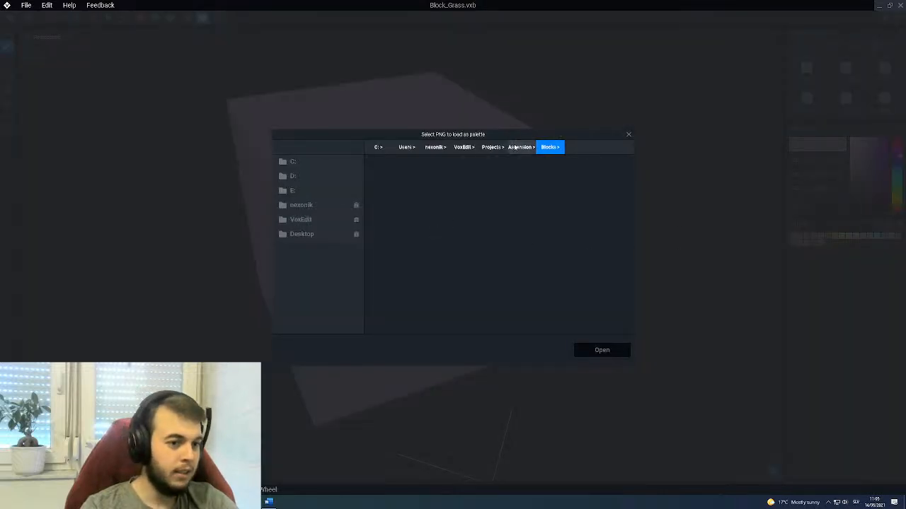
{"action": "left_click", "coordinate": [464, 148]}
{"action": "double_click", "coordinate": [424, 188]}
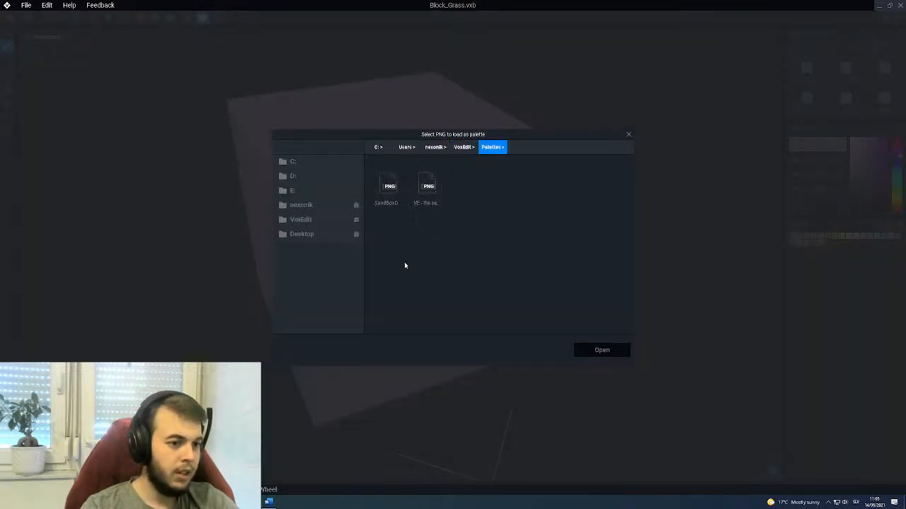
{"action": "left_click", "coordinate": [427, 186]}
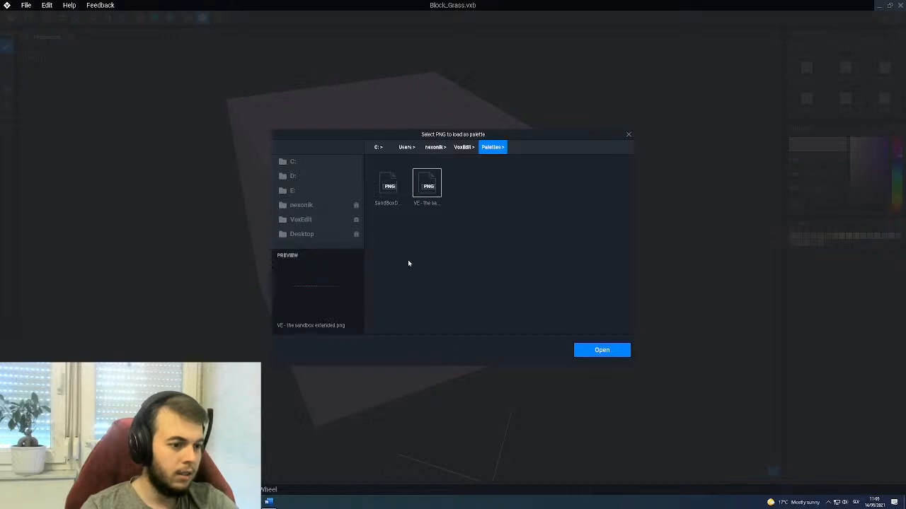
{"action": "left_click", "coordinate": [605, 351]}
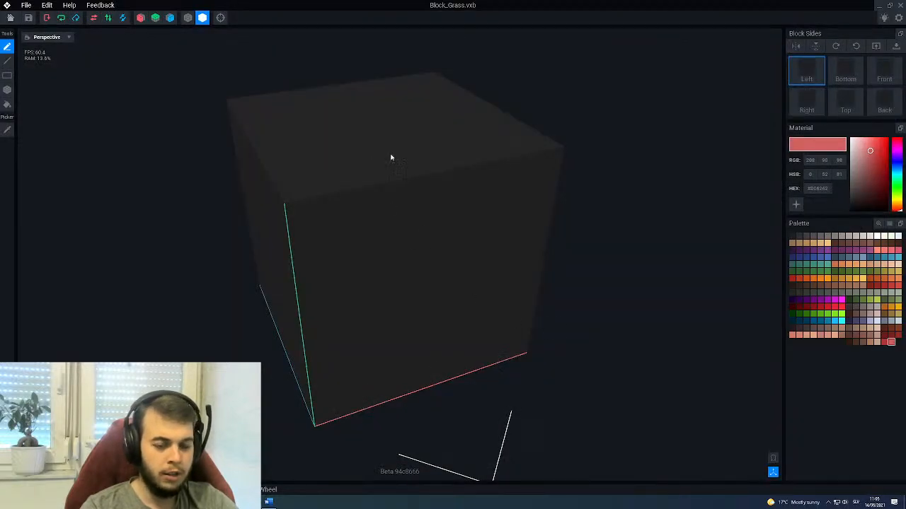
{"action": "right_click_drag", "start_coordinate": [538, 194], "coordinate": [476, 218]}
{"action": "middle_click_drag", "start_coordinate": [476, 218], "coordinate": [567, 233]}
{"action": "right_click_drag", "start_coordinate": [566, 232], "coordinate": [517, 225]}
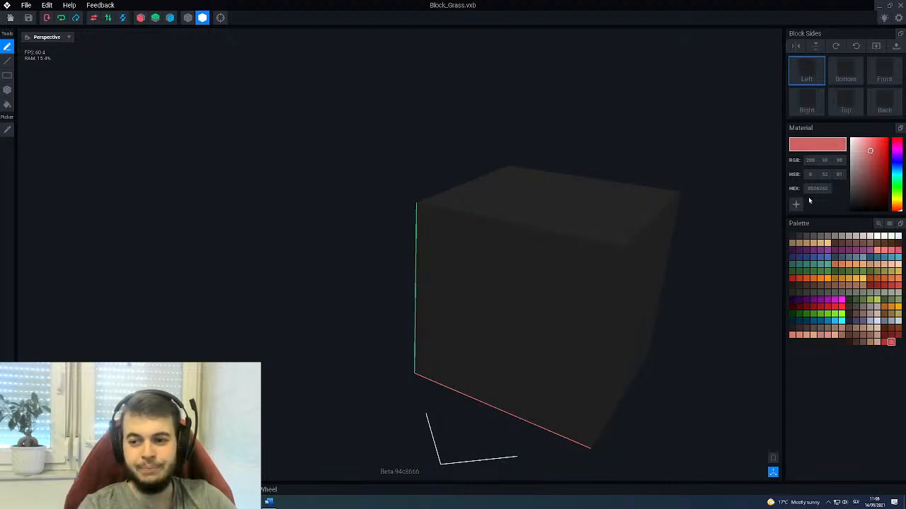
{"action": "right_click_drag", "start_coordinate": [675, 223], "coordinate": [681, 194]}
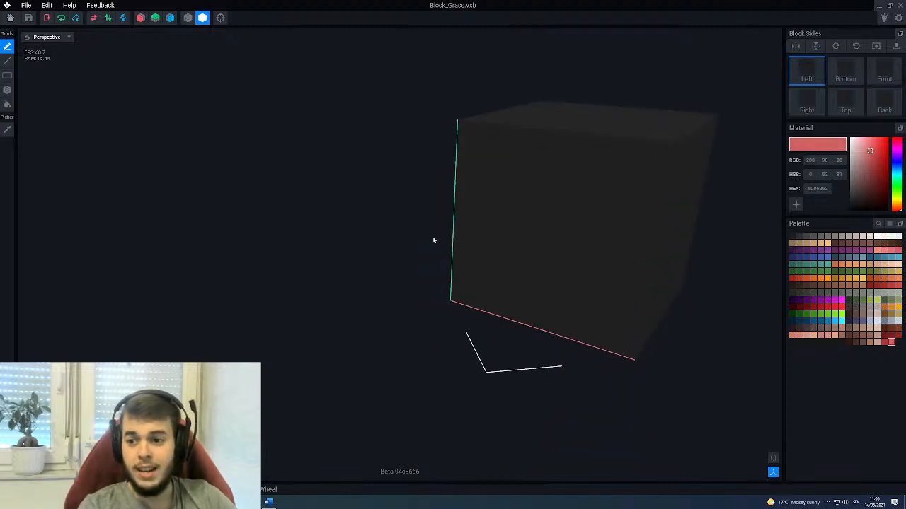
{"action": "middle_click_drag", "start_coordinate": [616, 221], "coordinate": [546, 224]}
{"action": "right_click_drag", "start_coordinate": [616, 222], "coordinate": [548, 227]}
{"action": "scroll", "coordinate": [614, 226], "scroll_direction": "up", "scroll_amount": 1}
{"action": "middle_click_drag", "start_coordinate": [613, 227], "coordinate": [529, 246]}
Show the voxel grid and draw a short purple line with the Line tool across the block's near vertical edge.
{"action": "left_click", "coordinate": [849, 250]}
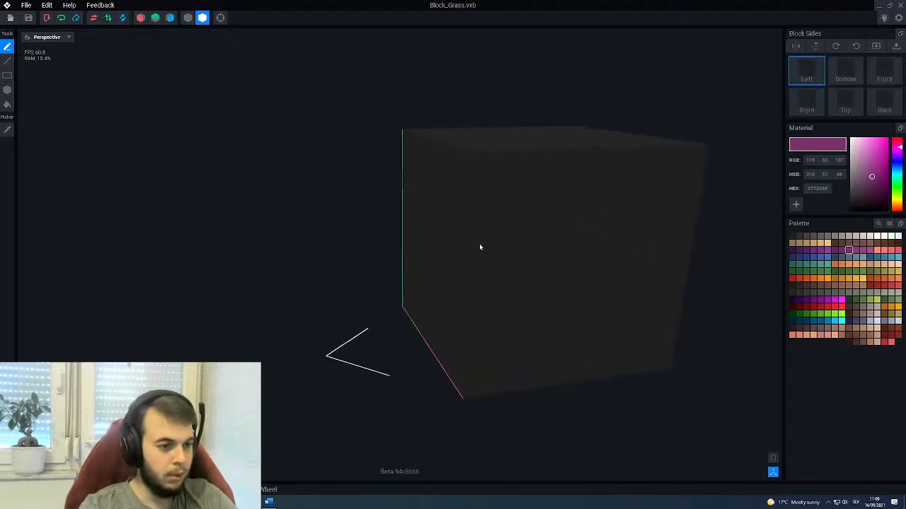
{"action": "right_click_drag", "start_coordinate": [477, 247], "coordinate": [479, 244]}
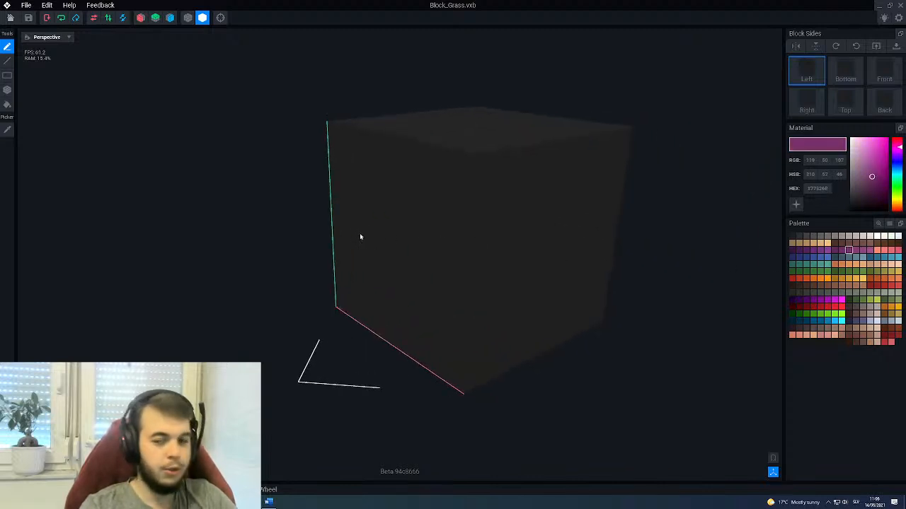
{"action": "left_click", "coordinate": [7, 62]}
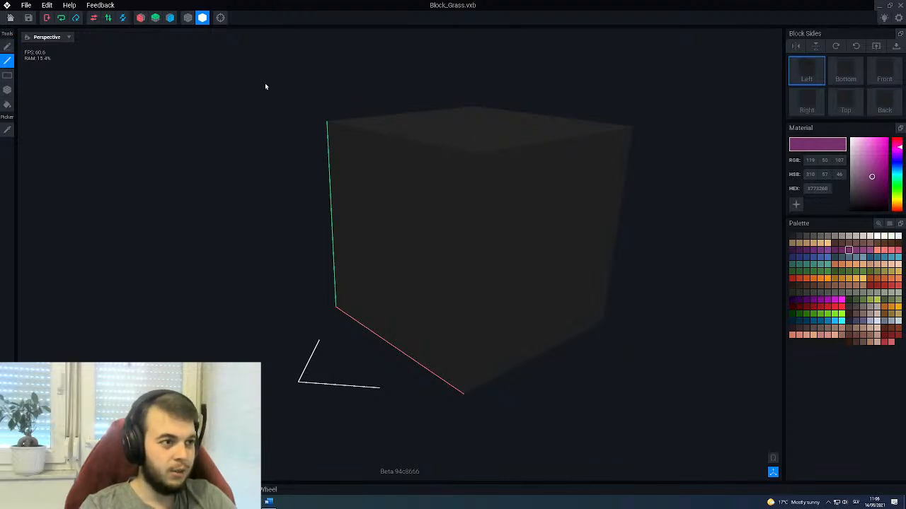
{"action": "key", "text": "g"}
{"action": "scroll", "coordinate": [474, 226], "scroll_direction": "up", "scroll_amount": 5}
{"action": "left_click_drag", "start_coordinate": [467, 227], "coordinate": [469, 244]}
{"action": "scroll", "coordinate": [474, 260], "scroll_direction": "up", "scroll_amount": 3}
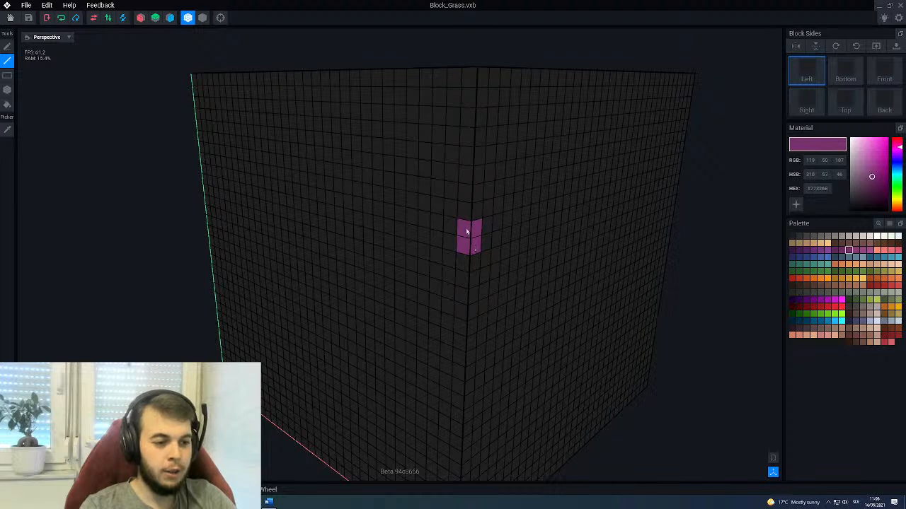
{"action": "mouse_move", "coordinate": [475, 249]}
{"action": "right_mouse_down"}
{"action": "mouse_move", "coordinate": [479, 227]}
{"action": "mouse_move", "coordinate": [495, 243]}
{"action": "mouse_move", "coordinate": [481, 243]}
{"action": "right_mouse_up"}
{"action": "scroll", "coordinate": [453, 233], "scroll_direction": "up", "scroll_amount": 2}
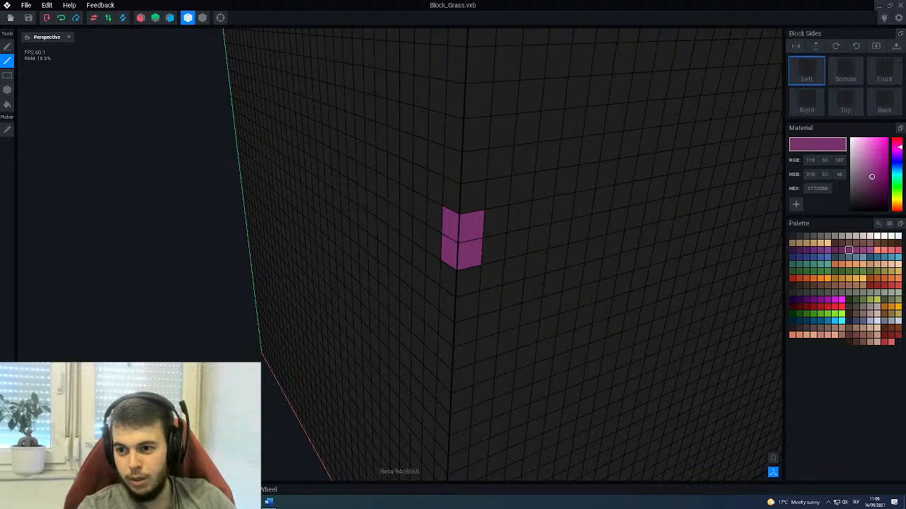
Examine the grass and dirt pixel patterns in the enlarged Minecraft block reference image, and return to the whole block in VoxEdit.
{"action": "left_click_drag", "start_coordinate": [905, 93], "coordinate": [494, 60]}
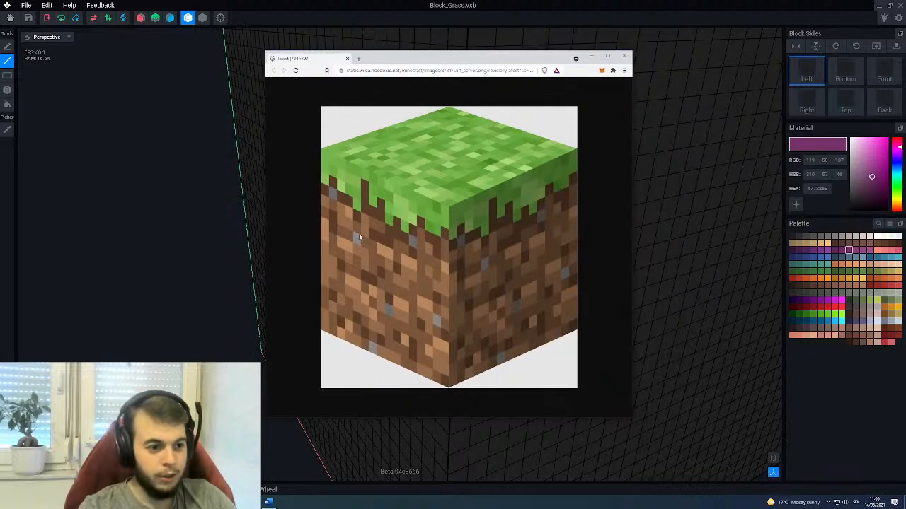
{"action": "scroll", "coordinate": [512, 277], "scroll_direction": "up", "scroll_amount": 2, "text": "ctrl"}
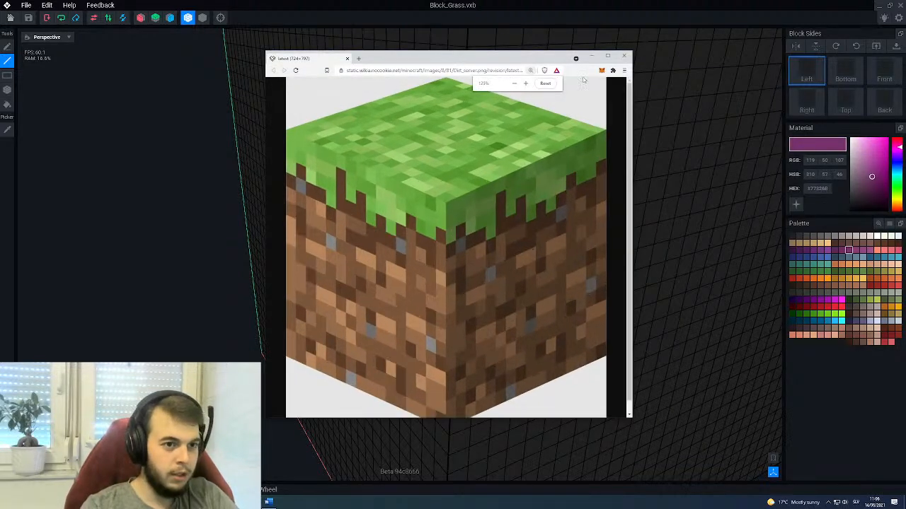
{"action": "left_click", "coordinate": [608, 56]}
{"action": "scroll", "coordinate": [478, 242], "scroll_direction": "up", "scroll_amount": 7, "text": "ctrl"}
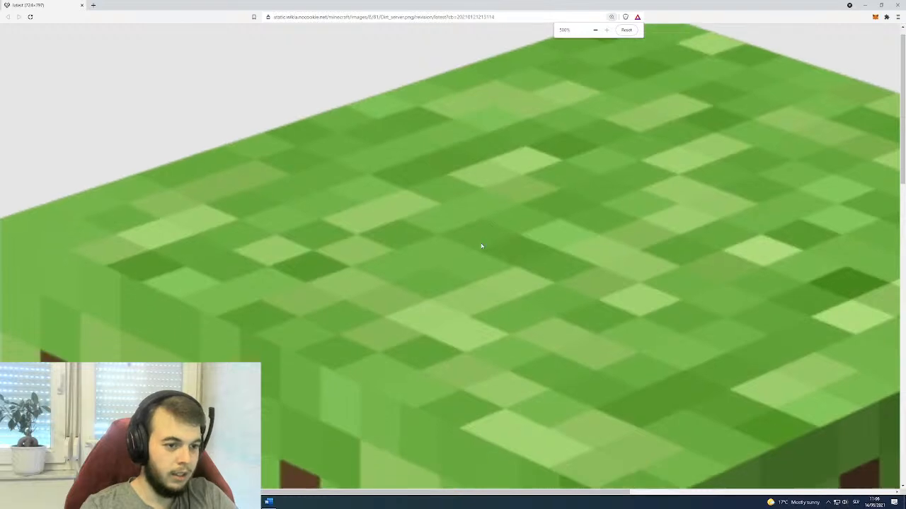
{"action": "scroll", "coordinate": [531, 248], "scroll_direction": "down", "scroll_amount": 5}
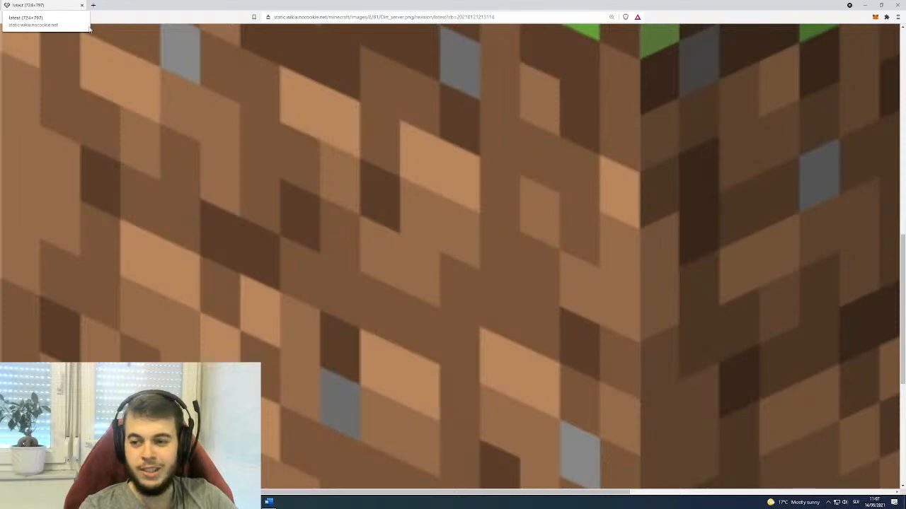
{"action": "left_click", "coordinate": [863, 5]}
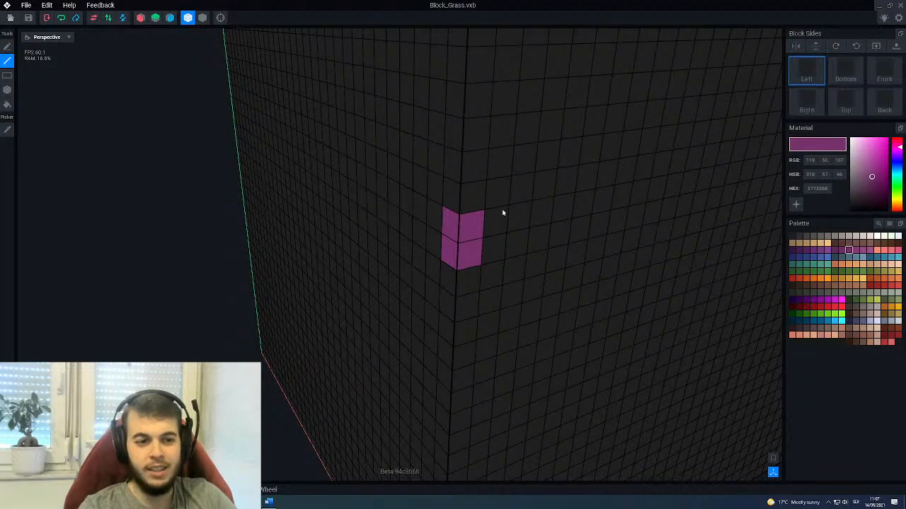
{"action": "scroll", "coordinate": [570, 191], "scroll_direction": "down", "scroll_amount": 8}
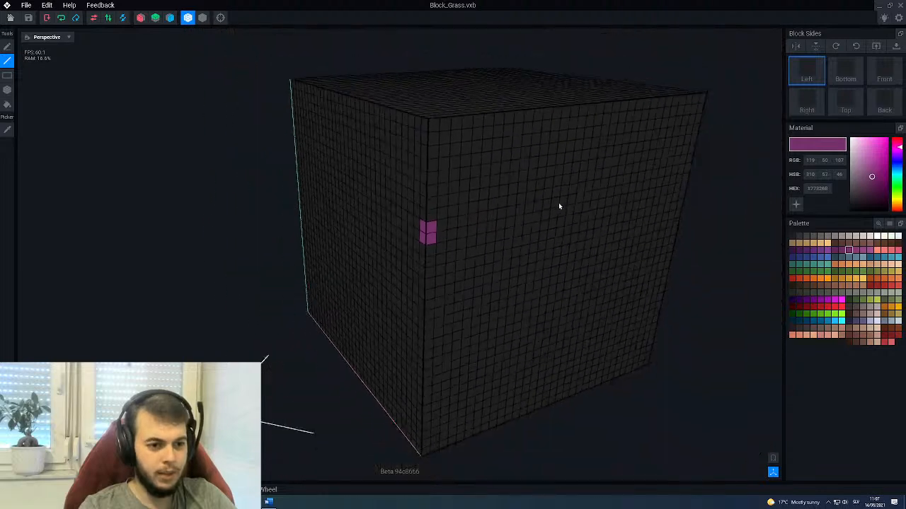
{"action": "middle_click_drag", "start_coordinate": [545, 204], "coordinate": [549, 201]}
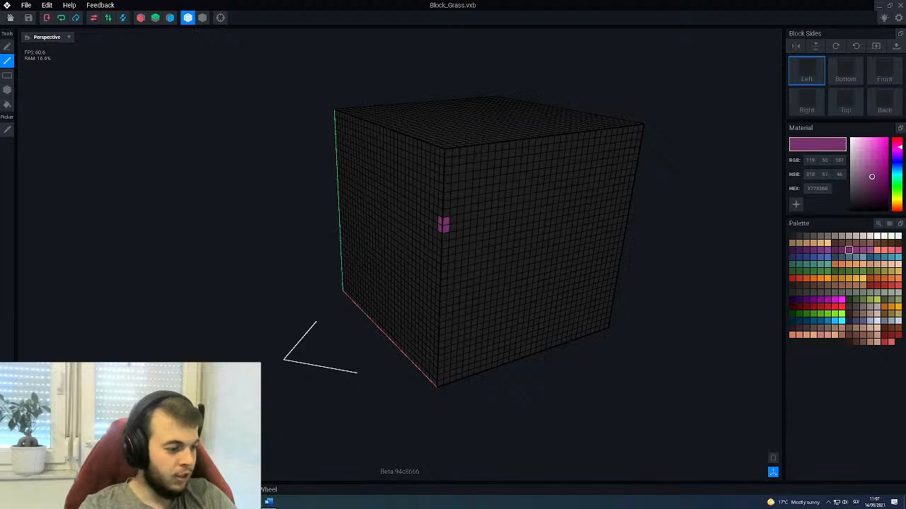
Find The Sandbox Maker among the installed apps by searching for "sand" and launch it.
{"action": "key", "text": "super"}
{"action": "type", "text": "sadn"}
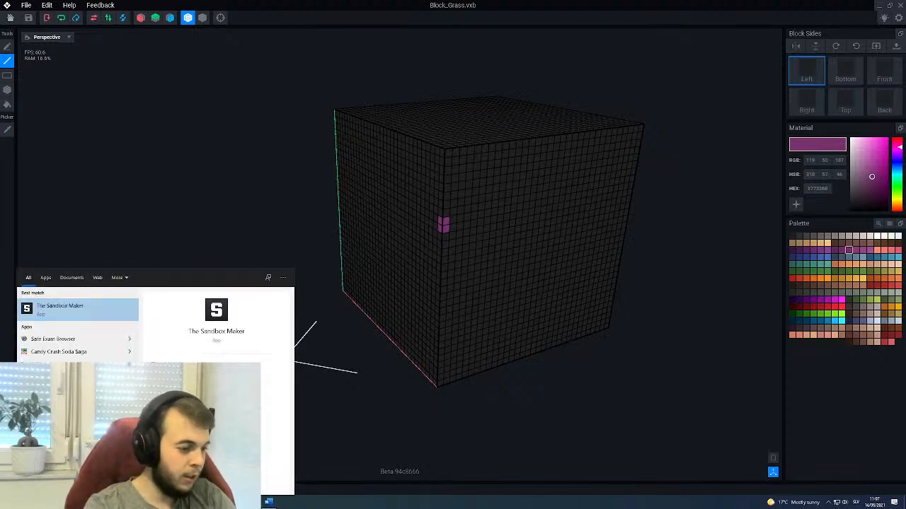
{"action": "key", "text": "BackSpace"}
{"action": "key", "text": "BackSpace"}
{"action": "type", "text": "nd"}
{"action": "key", "text": "Return"}
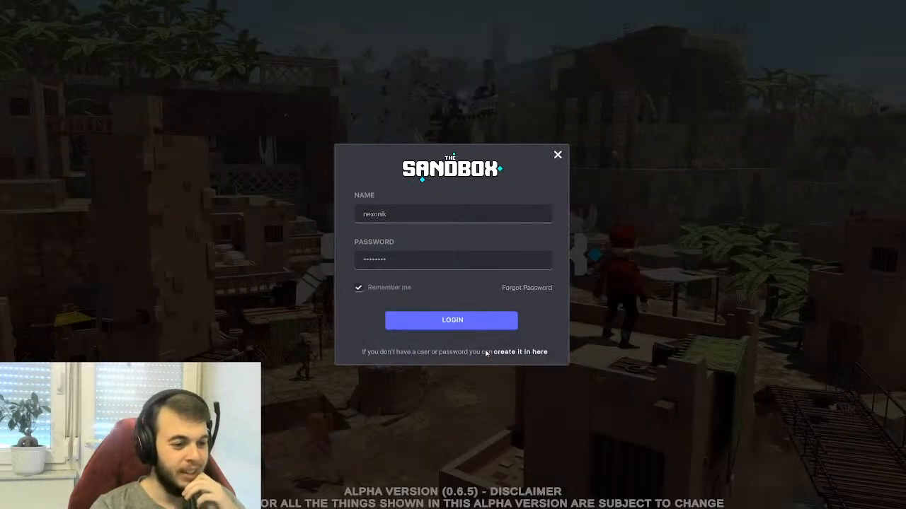
Log in with the remembered account and open the TheAscension experience for editing.
{"action": "left_click", "coordinate": [427, 327]}
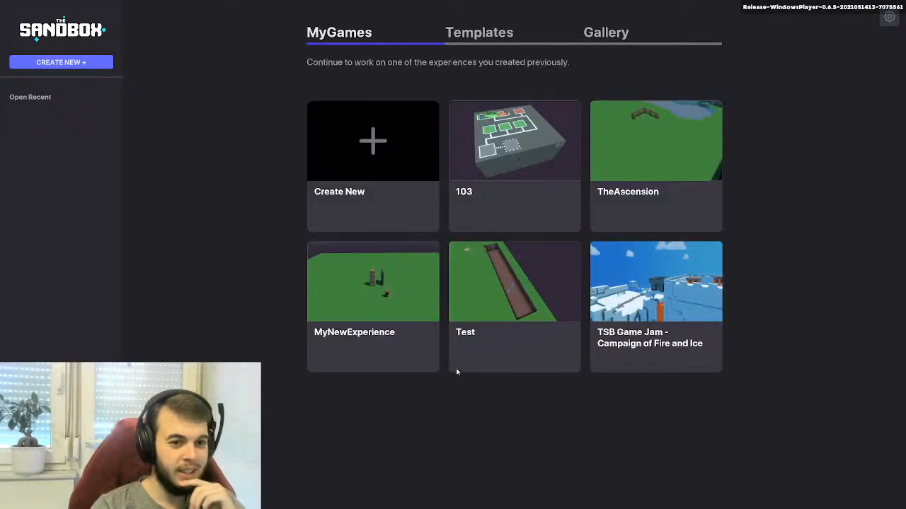
{"action": "left_click", "coordinate": [665, 126]}
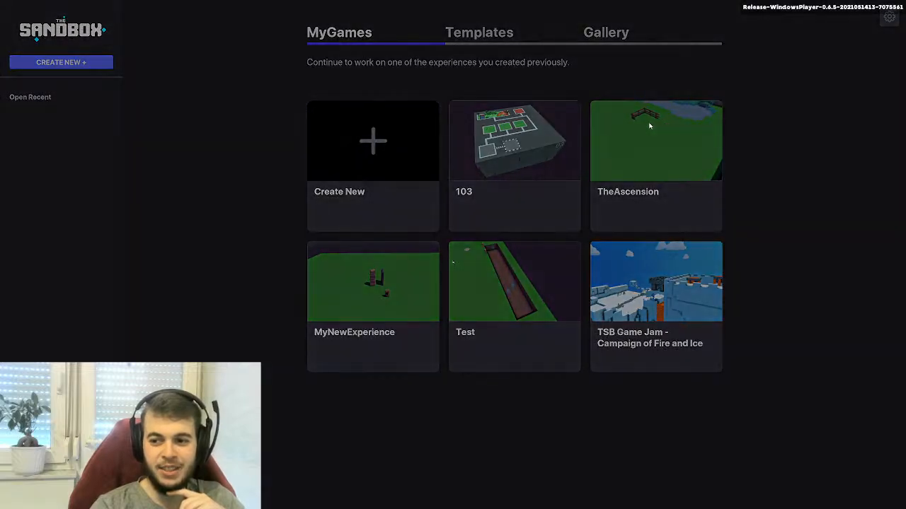
{"action": "left_click", "coordinate": [507, 347]}
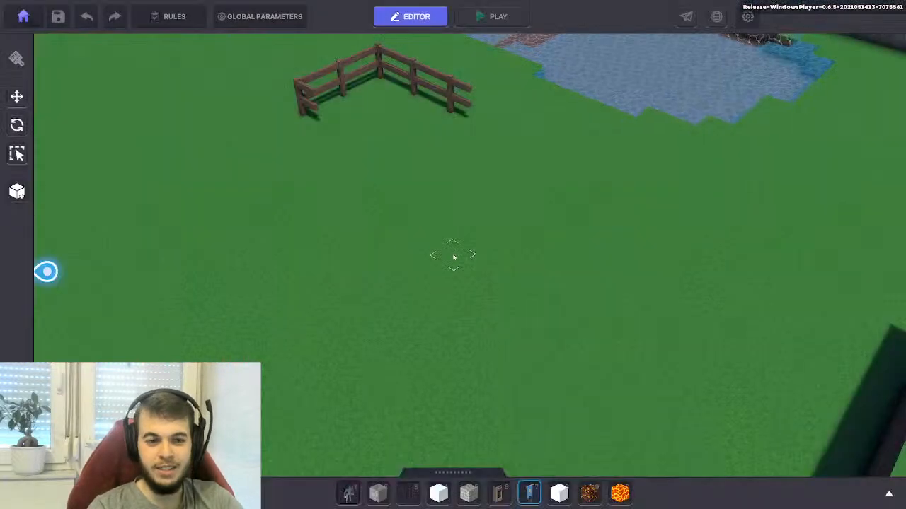
Search the asset library for "gras" and assign the Grass 01 and Grass 02 blocks to hotbar slots 4 and 5.
{"action": "right_click_drag", "start_coordinate": [404, 160], "coordinate": [420, 146]}
{"action": "scroll", "coordinate": [420, 147], "scroll_direction": "up", "scroll_amount": 3}
{"action": "middle_click_drag", "start_coordinate": [389, 92], "coordinate": [428, 265]}
{"action": "middle_click_drag", "start_coordinate": [637, 255], "coordinate": [558, 285]}
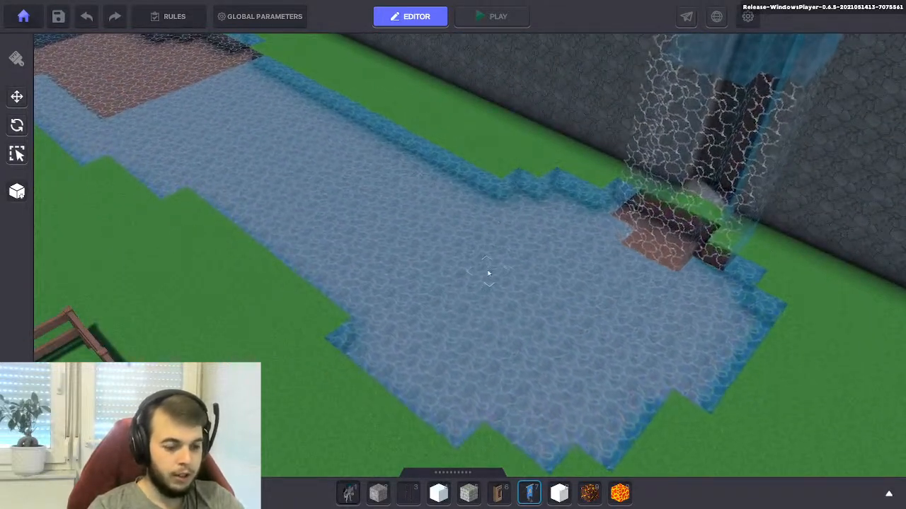
{"action": "key", "text": "Tab"}
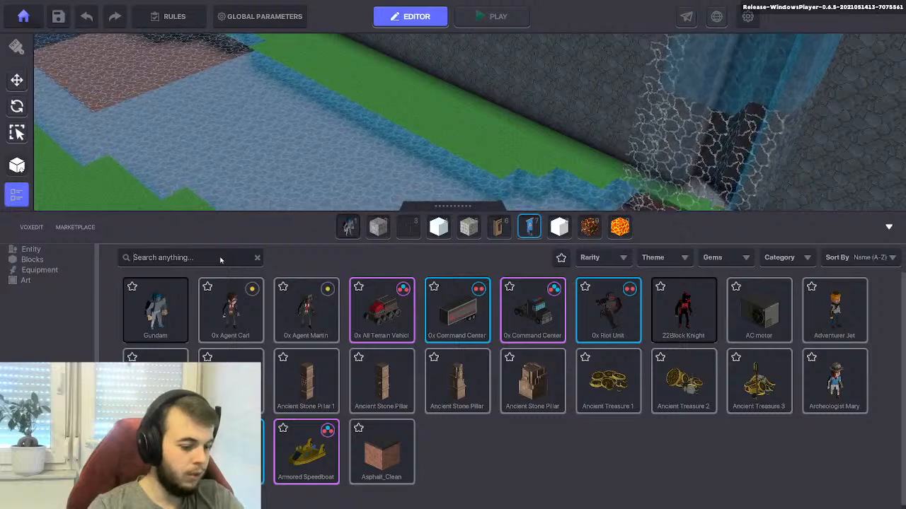
{"action": "left_click", "coordinate": [220, 259]}
{"action": "type", "text": "gras"}
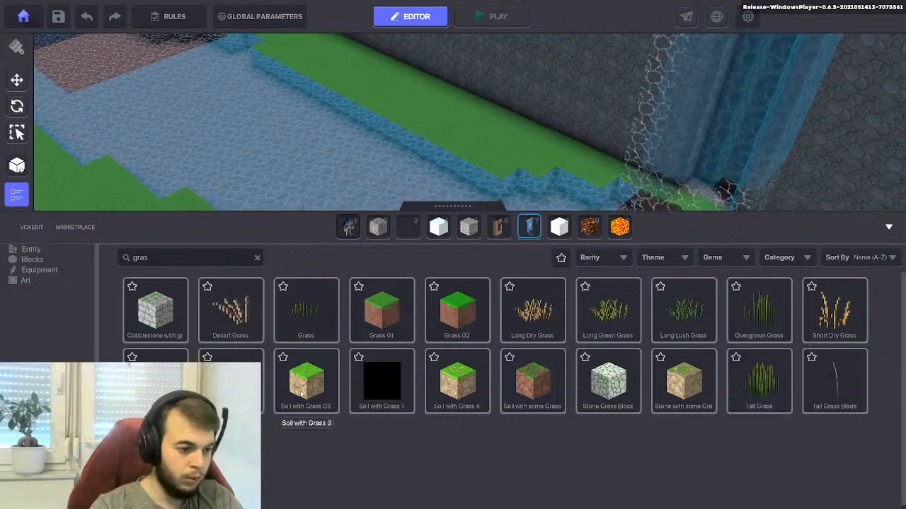
{"action": "left_click_drag", "start_coordinate": [385, 315], "coordinate": [468, 232]}
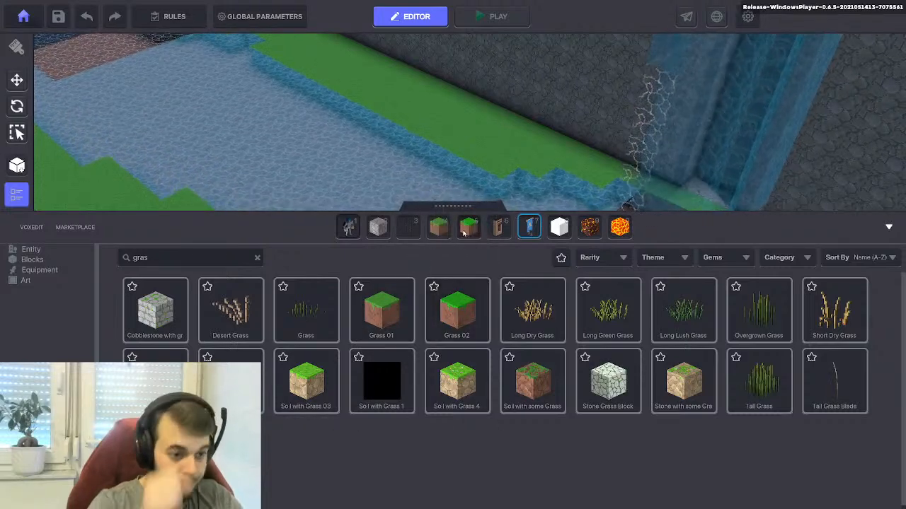
{"action": "key", "text": "Tab"}
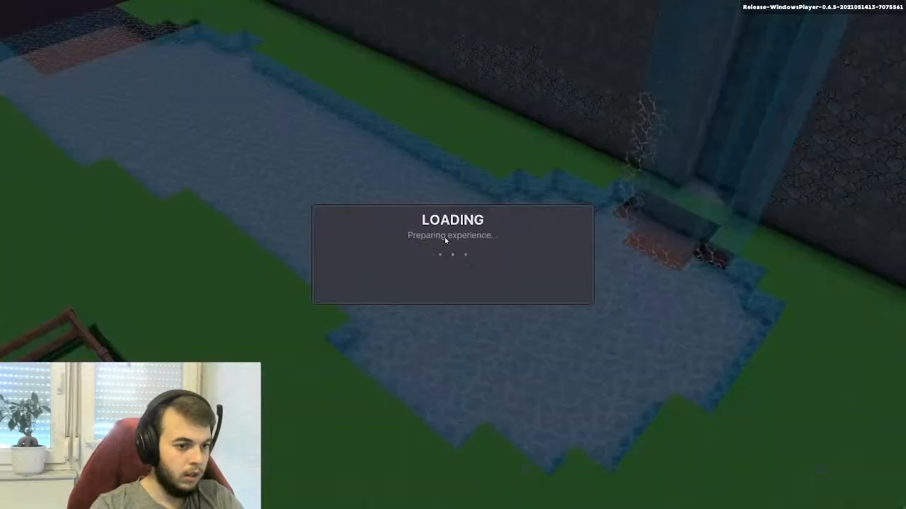
{"action": "key", "text": "Tab"}
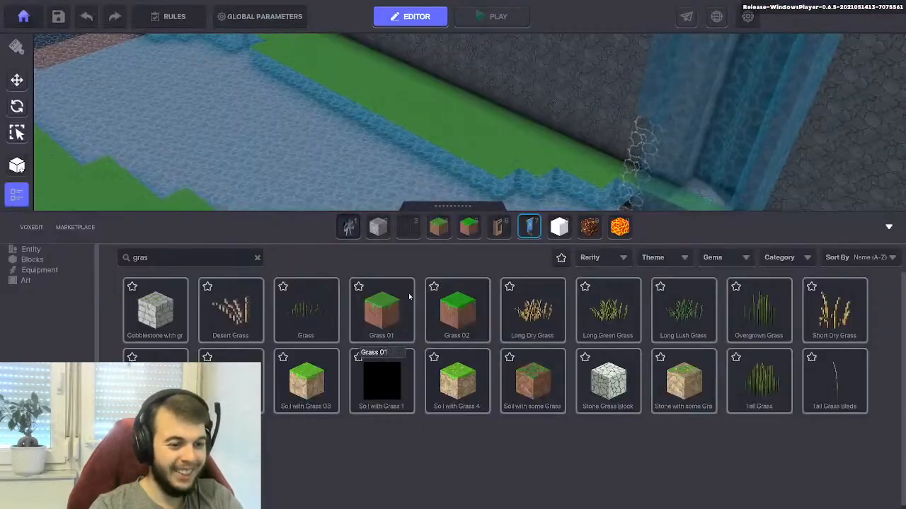
{"action": "key", "text": "Tab"}
Place one Grass 01 block and one Grass 02 block close together on the open ground near the wooden fence.
{"action": "right_click_drag", "start_coordinate": [443, 298], "coordinate": [471, 223]}
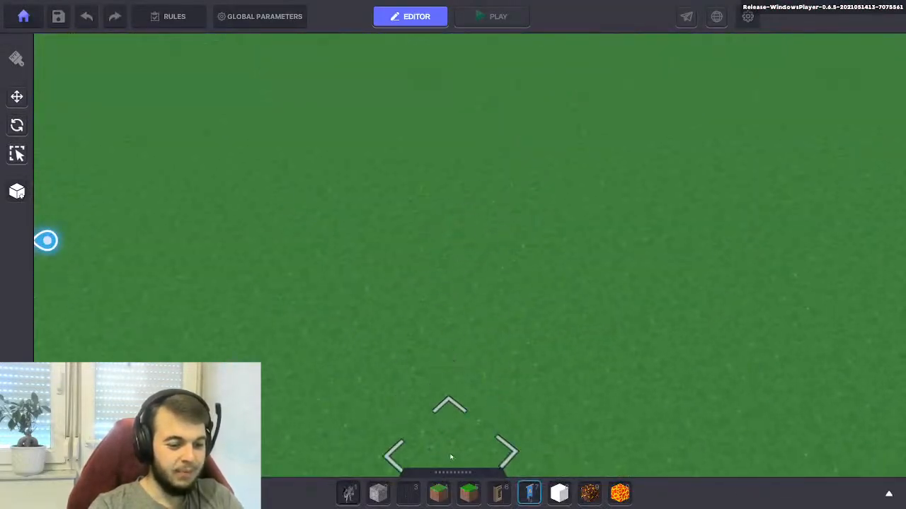
{"action": "left_click", "coordinate": [440, 495]}
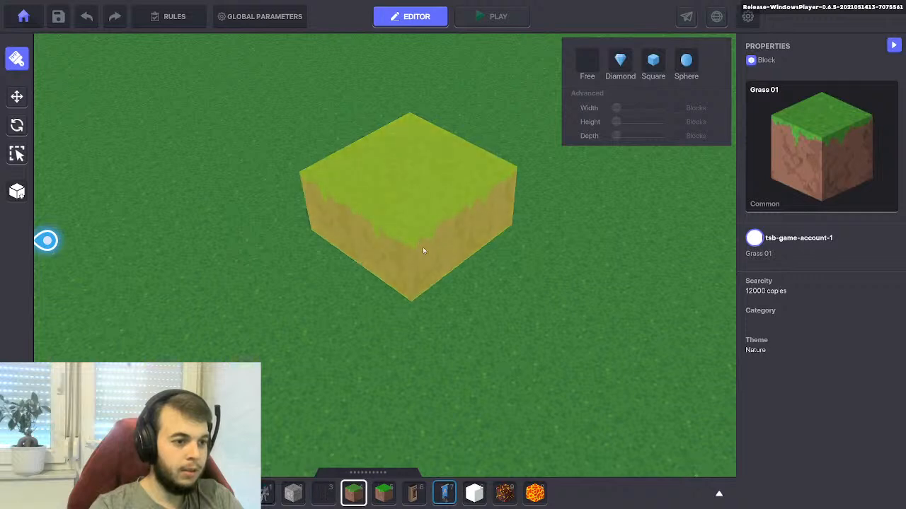
{"action": "left_click", "coordinate": [423, 247]}
{"action": "right_click_drag", "start_coordinate": [353, 276], "coordinate": [334, 287]}
{"action": "left_click", "coordinate": [384, 493]}
{"action": "left_click", "coordinate": [289, 330]}
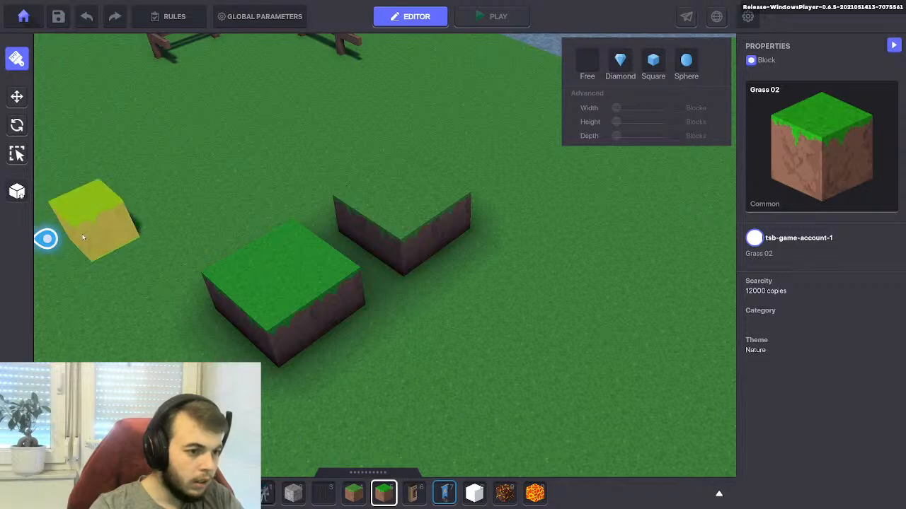
Start play mode, run the avatar to the placed grass blocks and jump onto the Grass 02 block.
{"action": "key", "text": "ctrl+p"}
{"action": "key", "text": "w"}
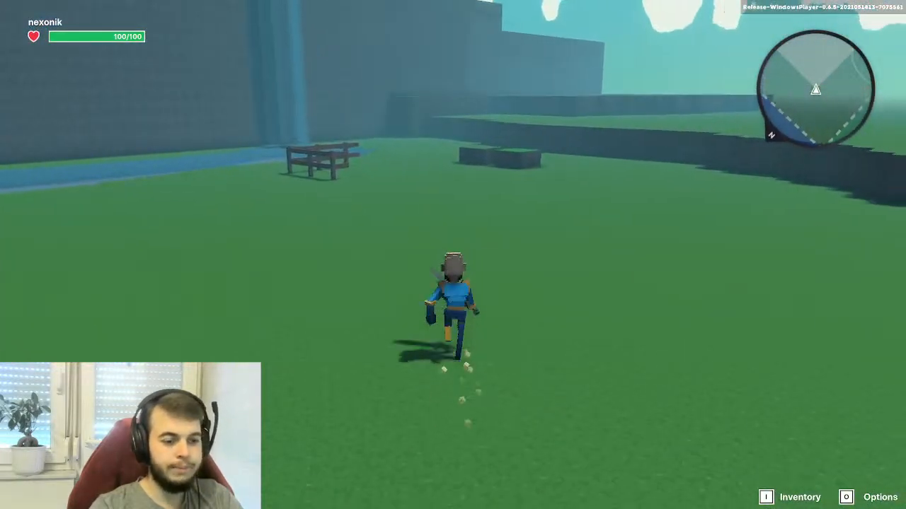
{"action": "key", "text": "space"}
{"action": "key", "text": "w"}
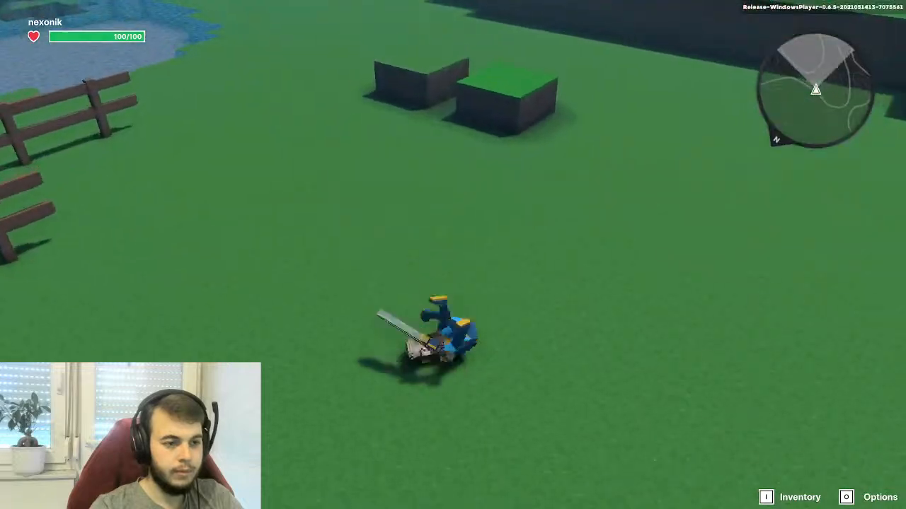
{"action": "key", "text": "space"}
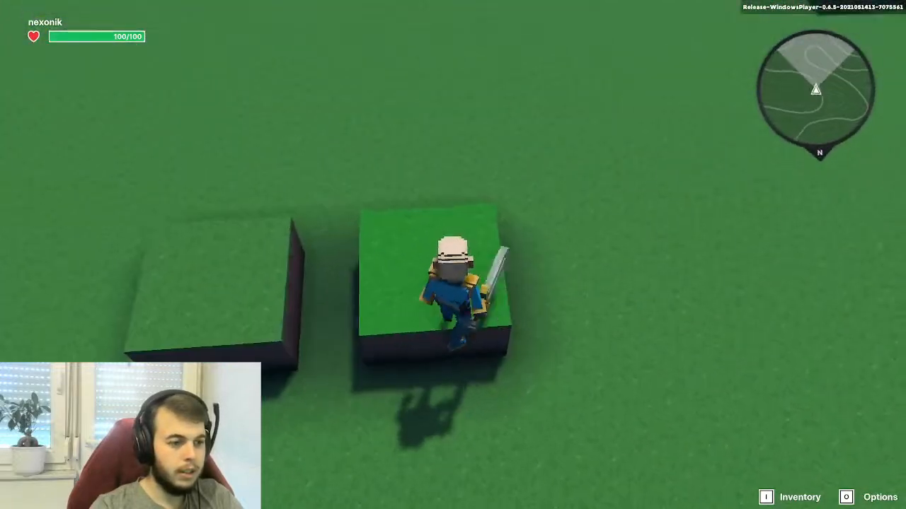
{"action": "key", "text": "space"}
{"action": "key", "text": "space"}
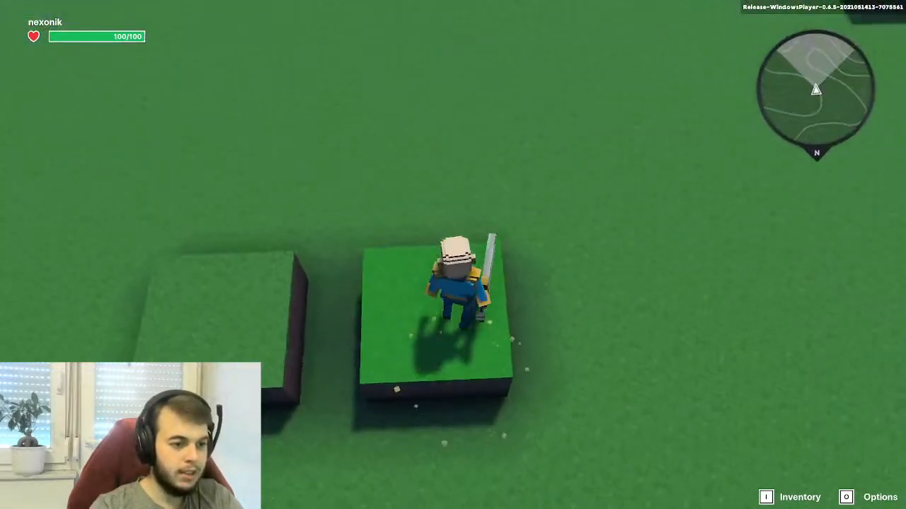
Walk around both blocks and onto Grass 01 to compare their sides and tops in play, and switch back to VoxEdit.
{"action": "key", "text": "w"}
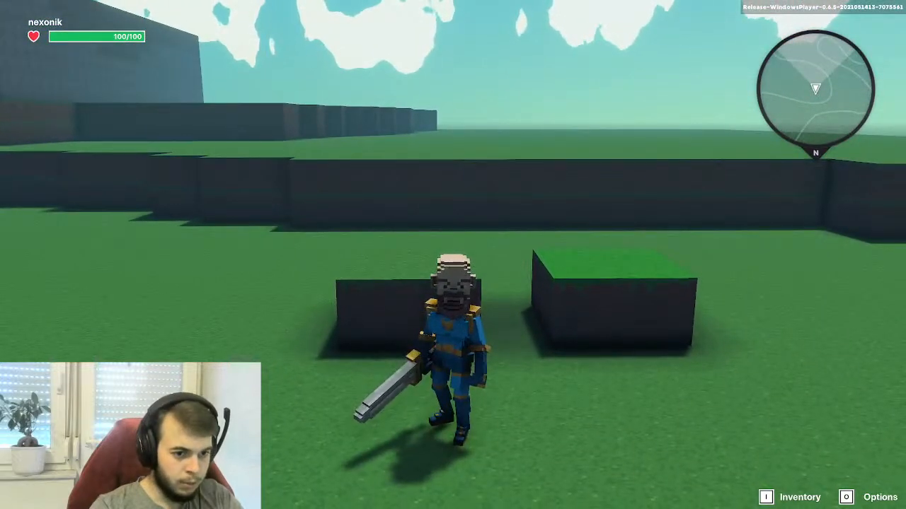
{"action": "key", "text": "d"}
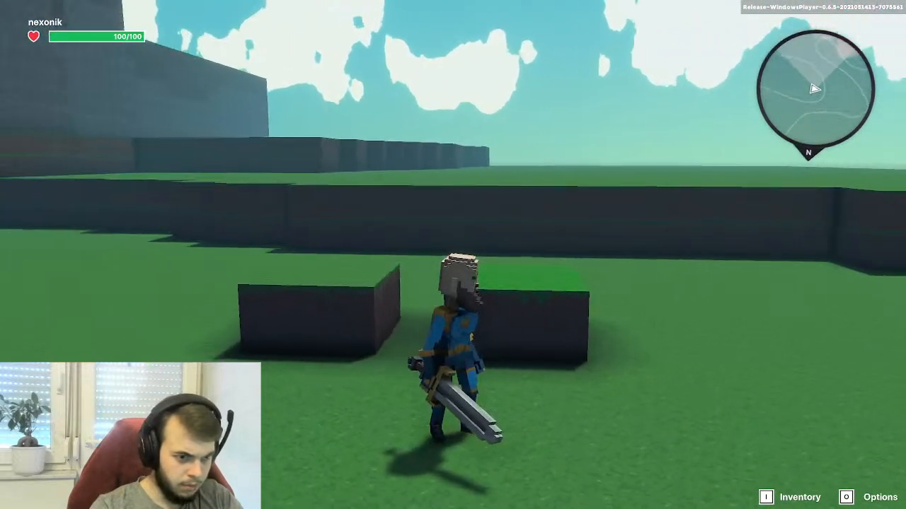
{"action": "key", "text": "a"}
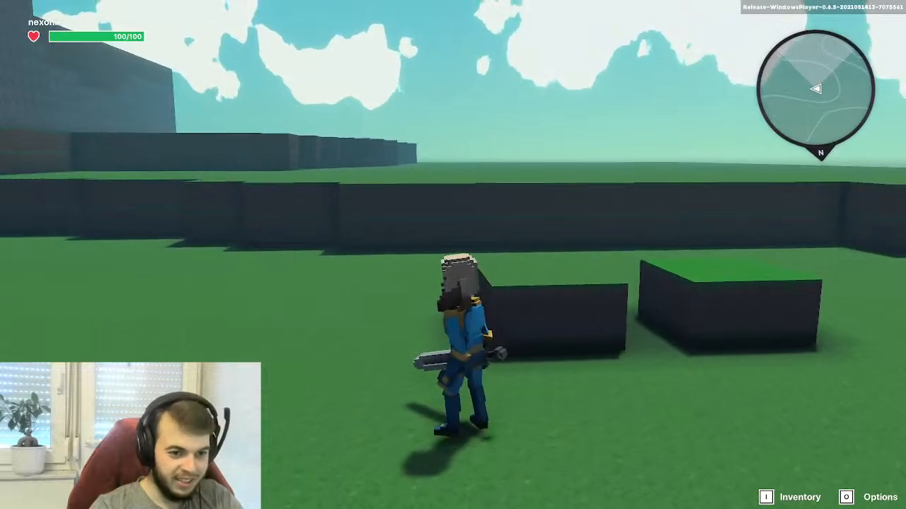
{"action": "key", "text": "w"}
{"action": "key", "text": "space"}
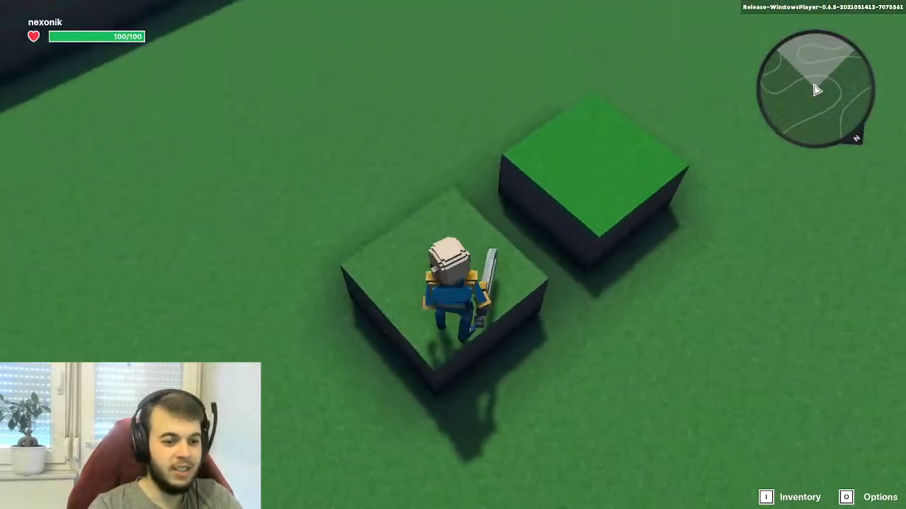
{"action": "key", "text": "s"}
{"action": "key", "text": "w"}
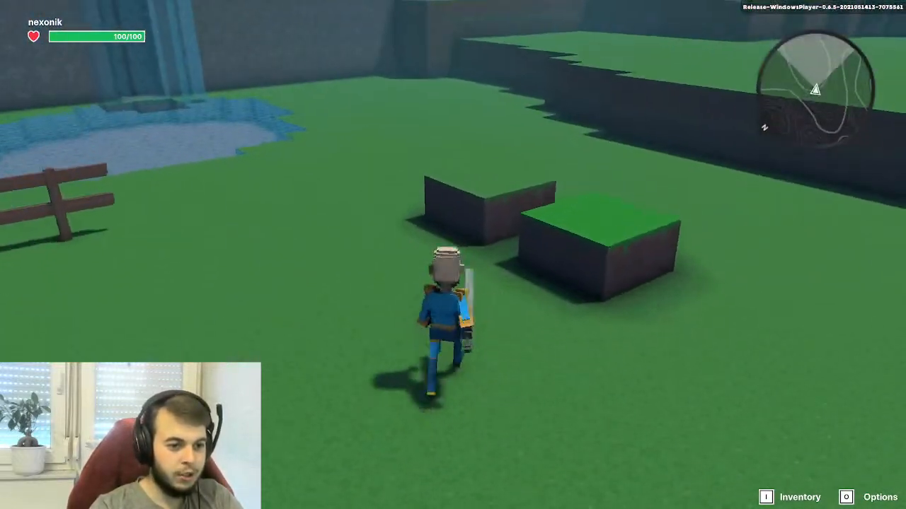
{"action": "key", "text": "Tab"}
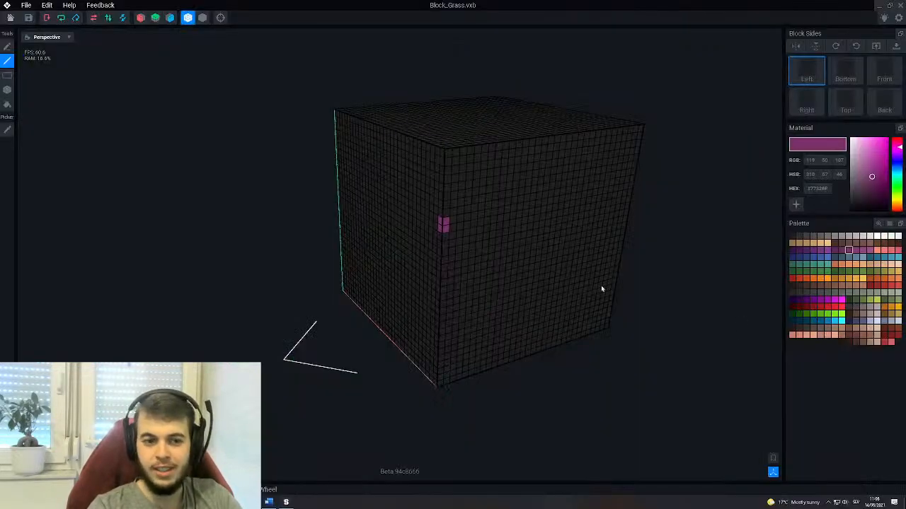
Fill all six sides of the block with the dark brown palette colour #54382A.
{"action": "right_click_drag", "start_coordinate": [600, 289], "coordinate": [455, 214]}
{"action": "middle_click_drag", "start_coordinate": [455, 214], "coordinate": [465, 215]}
{"action": "scroll", "coordinate": [465, 223], "scroll_direction": "up", "scroll_amount": 2}
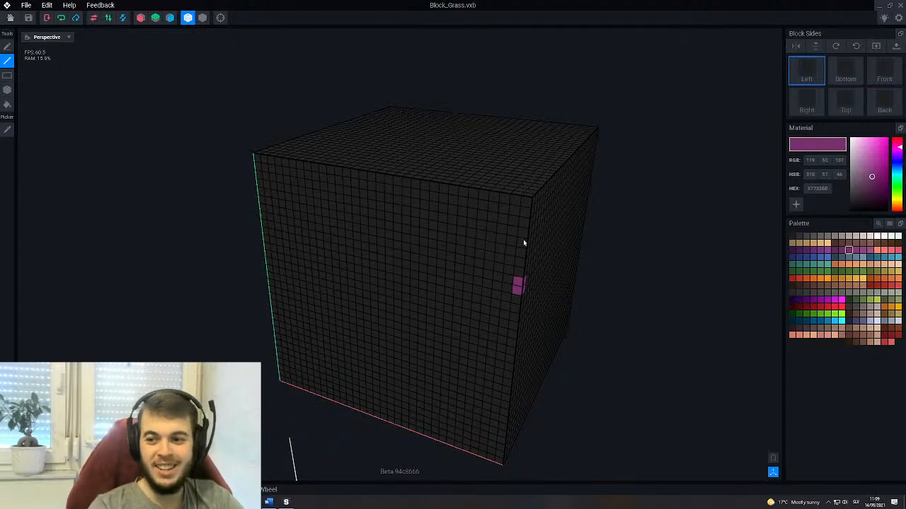
{"action": "left_click", "coordinate": [813, 286]}
{"action": "left_click", "coordinate": [7, 105]}
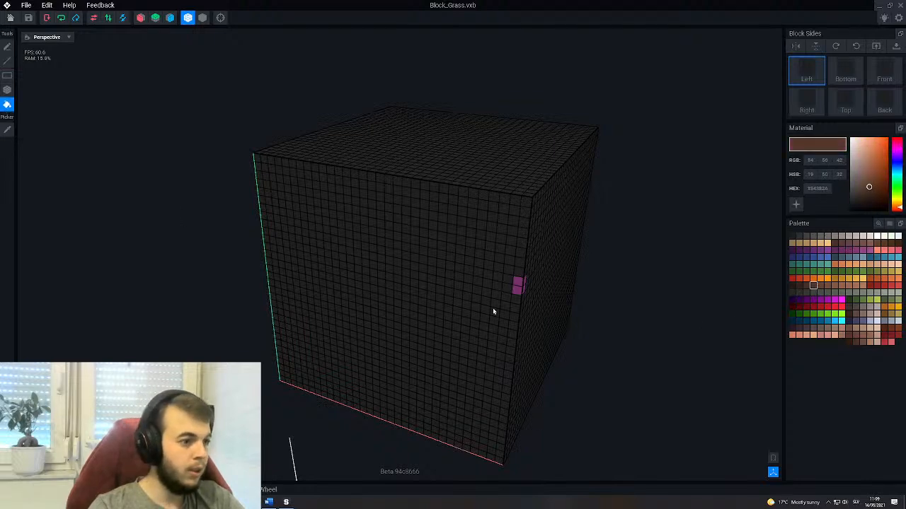
{"action": "left_click", "coordinate": [437, 331]}
{"action": "right_click_drag", "start_coordinate": [491, 244], "coordinate": [515, 274]}
{"action": "middle_click_drag", "start_coordinate": [516, 274], "coordinate": [460, 288]}
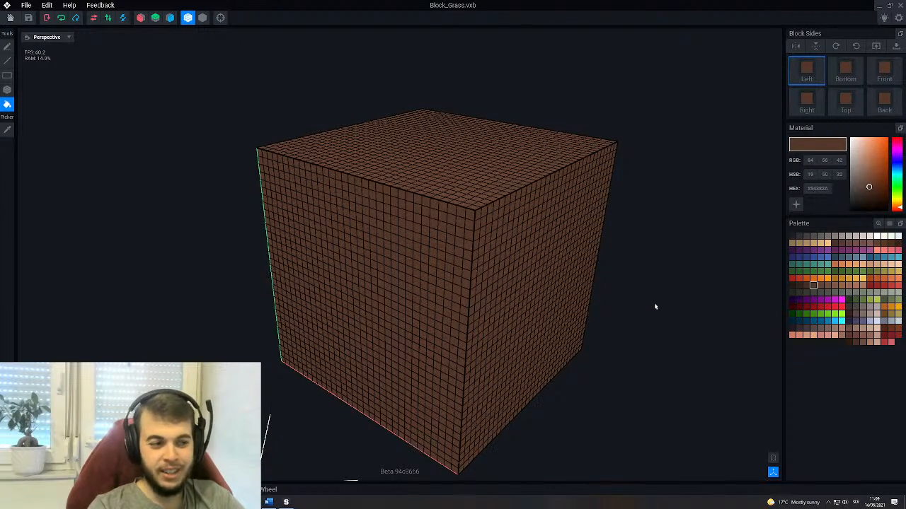
Switch to the box drawing tool, compare the palette's green shades and choose the medium green #486E2C.
{"action": "left_click", "coordinate": [7, 90]}
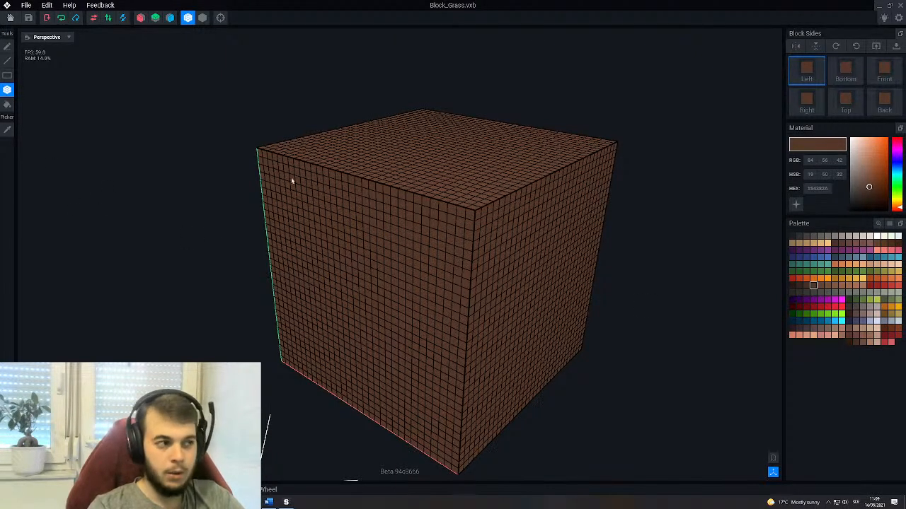
{"action": "left_click", "coordinate": [6, 76]}
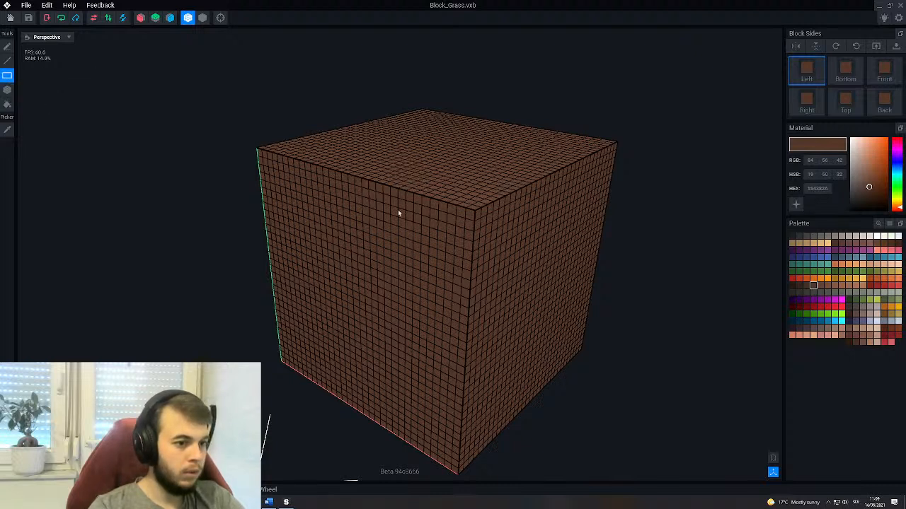
{"action": "left_click", "coordinate": [7, 90]}
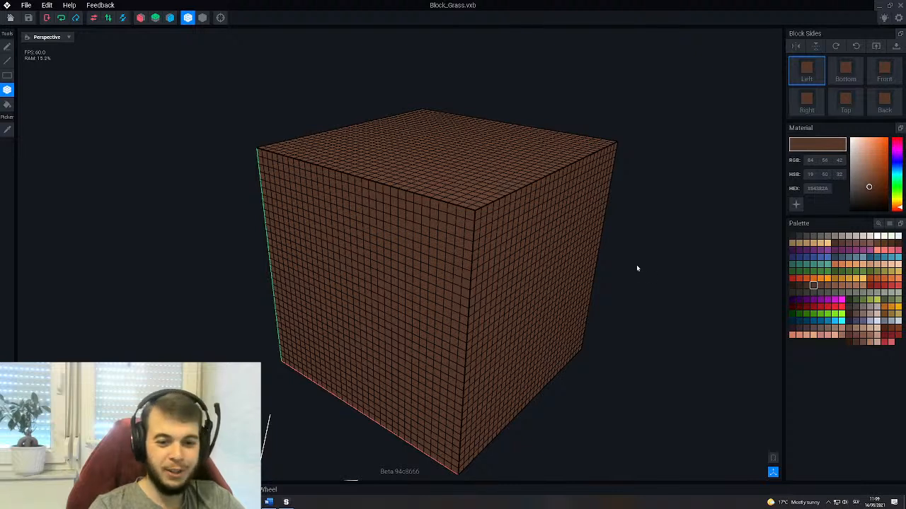
{"action": "left_click", "coordinate": [848, 271]}
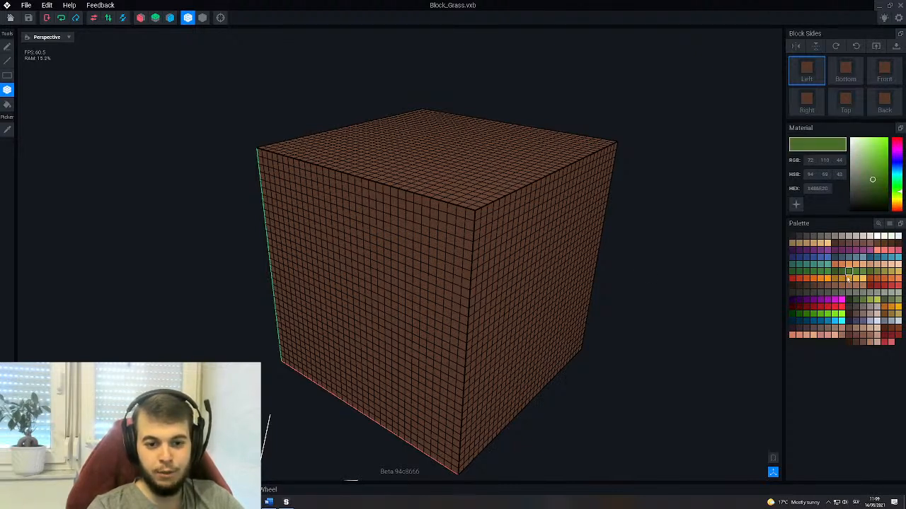
{"action": "left_click", "coordinate": [841, 272]}
{"action": "left_click", "coordinate": [834, 273]}
{"action": "left_click", "coordinate": [861, 273]}
{"action": "left_click", "coordinate": [837, 272]}
{"action": "left_click", "coordinate": [855, 273]}
{"action": "left_click", "coordinate": [861, 273]}
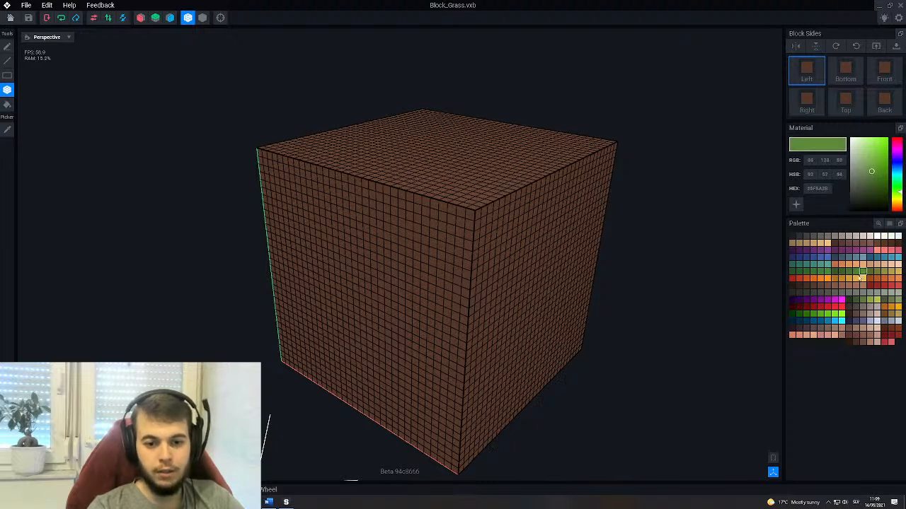
{"action": "left_click", "coordinate": [828, 273]}
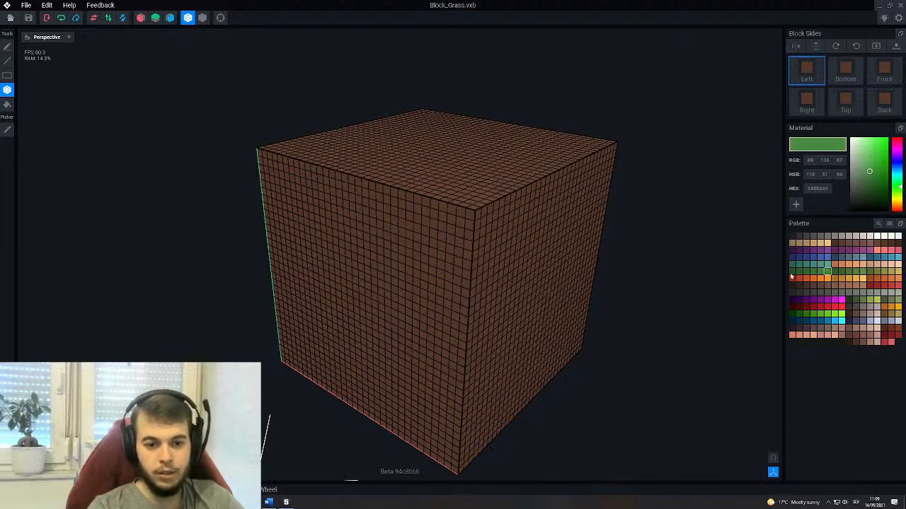
{"action": "left_click", "coordinate": [792, 273]}
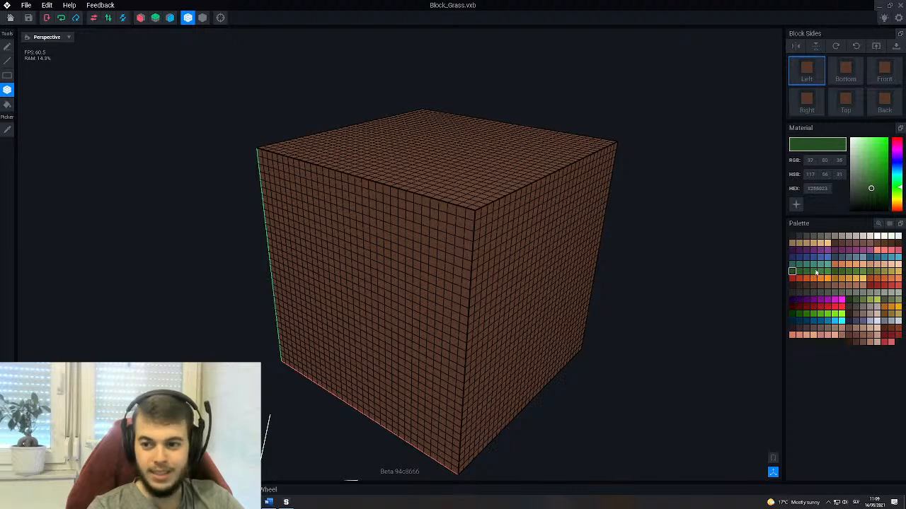
{"action": "left_click", "coordinate": [823, 315]}
{"action": "left_click", "coordinate": [834, 315]}
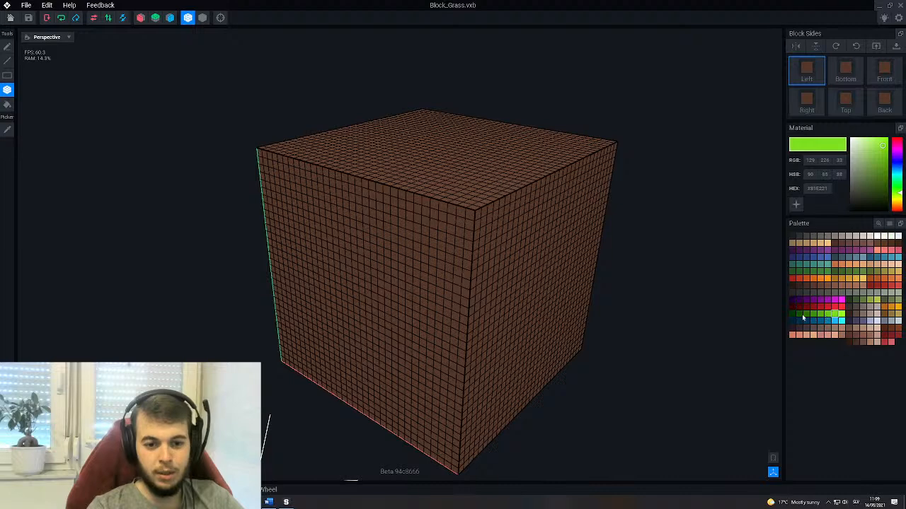
{"action": "left_click", "coordinate": [801, 315]}
{"action": "left_click", "coordinate": [848, 271]}
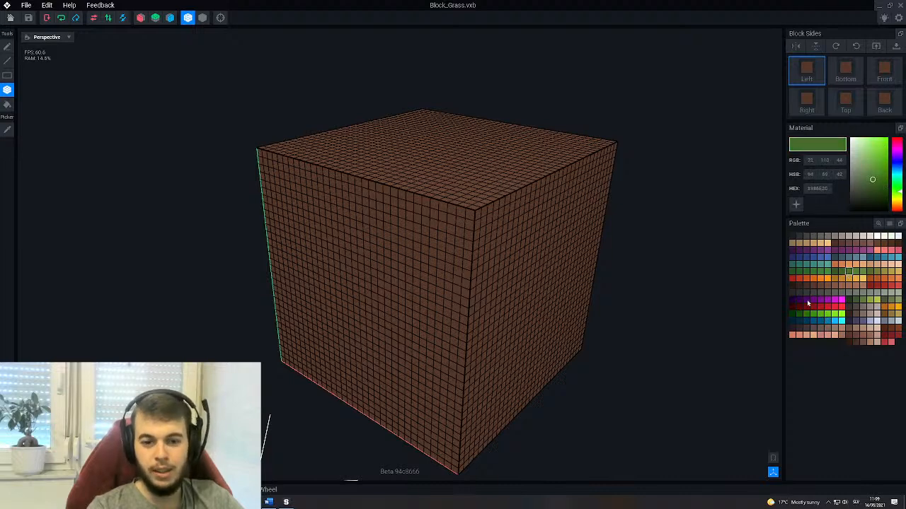
Paint the block's top face and a band around the upper part of all four sides green, and hide the voxel grid.
{"action": "middle_click_drag", "start_coordinate": [399, 212], "coordinate": [430, 227]}
{"action": "right_click_drag", "start_coordinate": [375, 202], "coordinate": [429, 223]}
{"action": "middle_click_drag", "start_coordinate": [414, 211], "coordinate": [420, 229]}
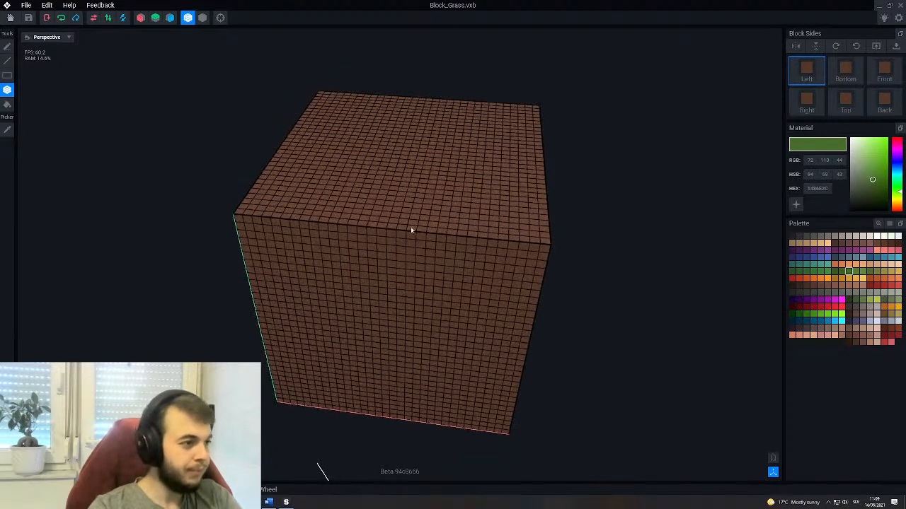
{"action": "mouse_move", "coordinate": [322, 94]}
{"action": "left_mouse_down"}
{"action": "mouse_move", "coordinate": [399, 186]}
{"action": "mouse_move", "coordinate": [556, 275]}
{"action": "mouse_move", "coordinate": [537, 284]}
{"action": "mouse_move", "coordinate": [534, 301]}
{"action": "left_mouse_up"}
{"action": "mouse_move", "coordinate": [533, 301]}
{"action": "right_mouse_down"}
{"action": "mouse_move", "coordinate": [498, 242]}
{"action": "mouse_move", "coordinate": [380, 259]}
{"action": "mouse_move", "coordinate": [425, 283]}
{"action": "right_mouse_up"}
{"action": "left_click", "coordinate": [203, 18]}
{"action": "right_click_drag", "start_coordinate": [537, 312], "coordinate": [480, 241]}
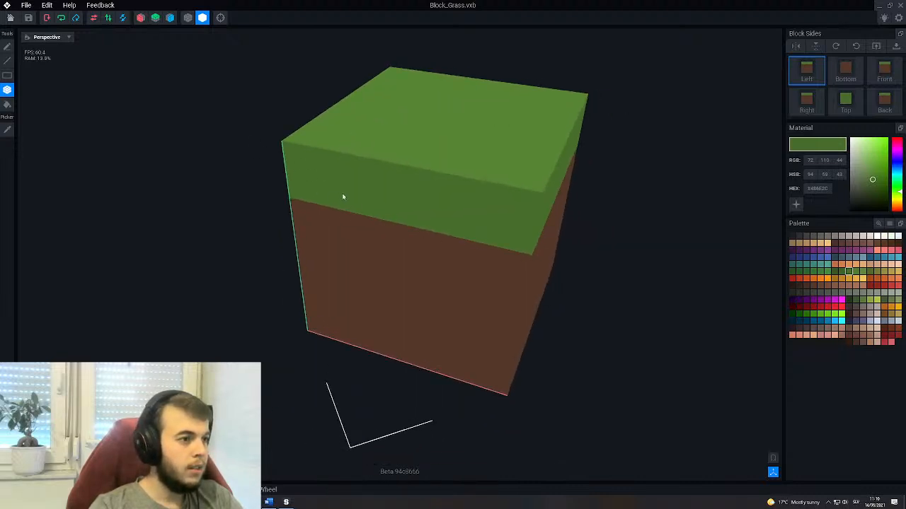
Turn on symmetry for the X axis only, leaving the Y and Z axes off.
{"action": "middle_click_drag", "start_coordinate": [557, 245], "coordinate": [463, 229]}
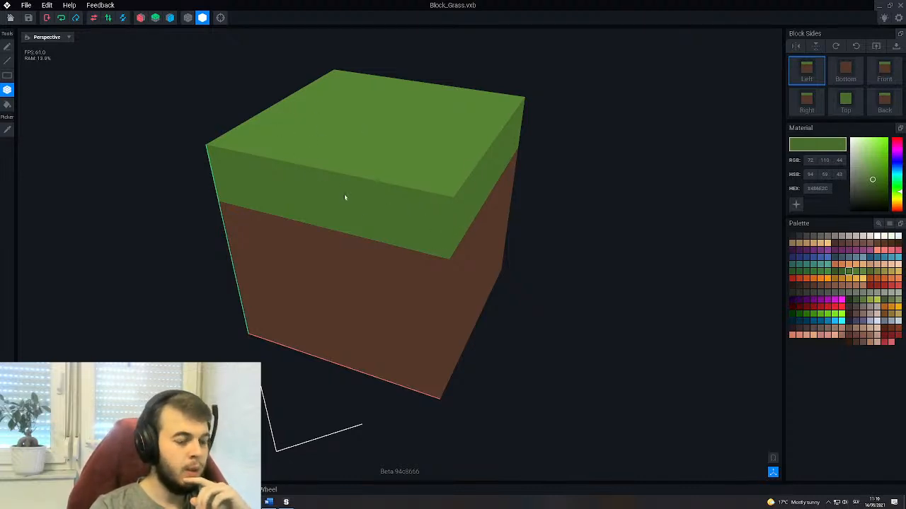
{"action": "middle_click_drag", "start_coordinate": [377, 181], "coordinate": [385, 160]}
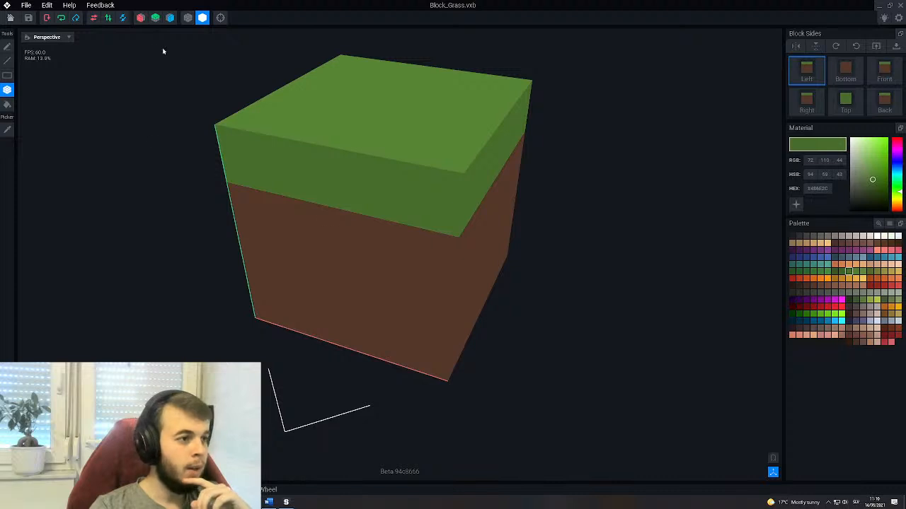
{"action": "left_click", "coordinate": [141, 18]}
{"action": "left_click", "coordinate": [170, 17]}
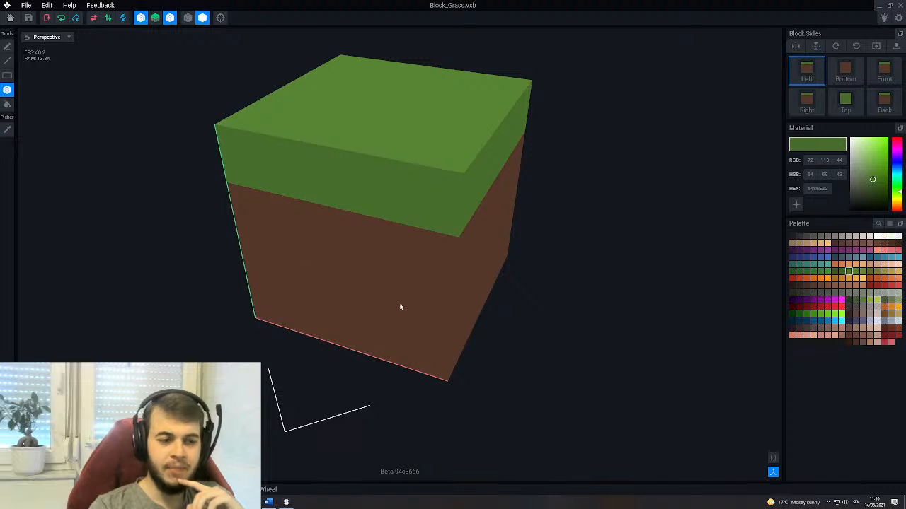
{"action": "right_click_drag", "start_coordinate": [403, 218], "coordinate": [403, 218]}
{"action": "middle_click_drag", "start_coordinate": [404, 218], "coordinate": [409, 225]}
{"action": "right_click_drag", "start_coordinate": [452, 227], "coordinate": [453, 227]}
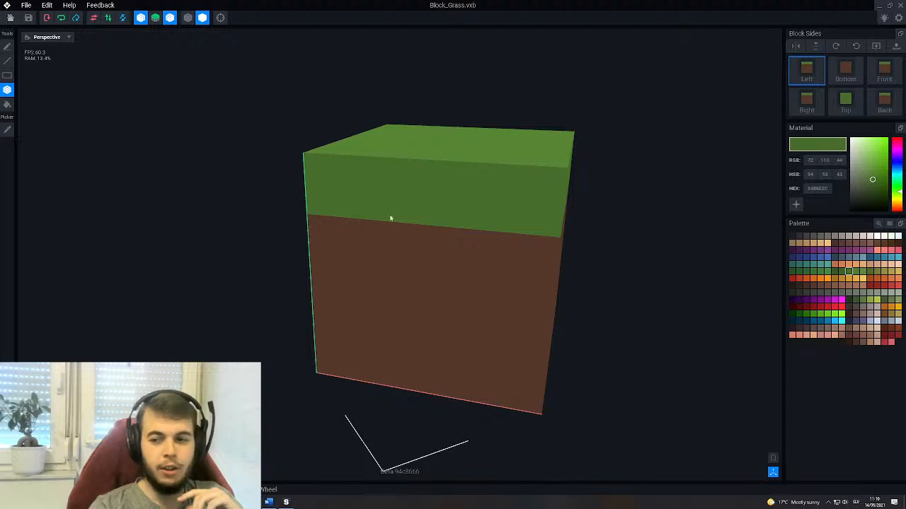
{"action": "left_click", "coordinate": [170, 19]}
Examine the boundary between the green band and the brown dirt from all around the block.
{"action": "middle_click_drag", "start_coordinate": [466, 273], "coordinate": [380, 269]}
{"action": "right_click_drag", "start_coordinate": [428, 240], "coordinate": [429, 240]}
{"action": "middle_click_drag", "start_coordinate": [505, 269], "coordinate": [437, 247]}
{"action": "scroll", "coordinate": [436, 247], "scroll_direction": "down", "scroll_amount": 2}
{"action": "right_click_drag", "start_coordinate": [422, 238], "coordinate": [398, 216]}
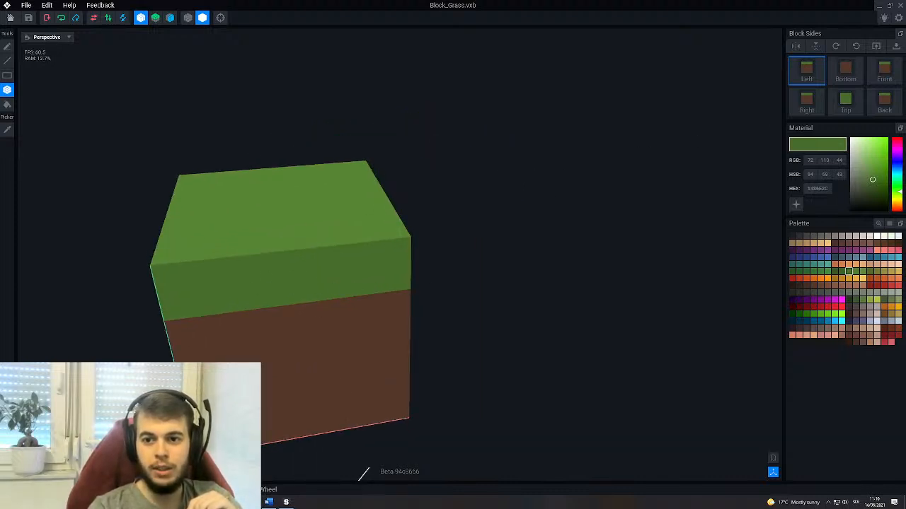
{"action": "right_click_drag", "start_coordinate": [291, 268], "coordinate": [291, 268]}
{"action": "middle_click_drag", "start_coordinate": [292, 269], "coordinate": [382, 253]}
{"action": "right_click_drag", "start_coordinate": [475, 255], "coordinate": [475, 254]}
{"action": "middle_click_drag", "start_coordinate": [475, 254], "coordinate": [394, 263]}
{"action": "scroll", "coordinate": [389, 263], "scroll_direction": "up", "scroll_amount": 1}
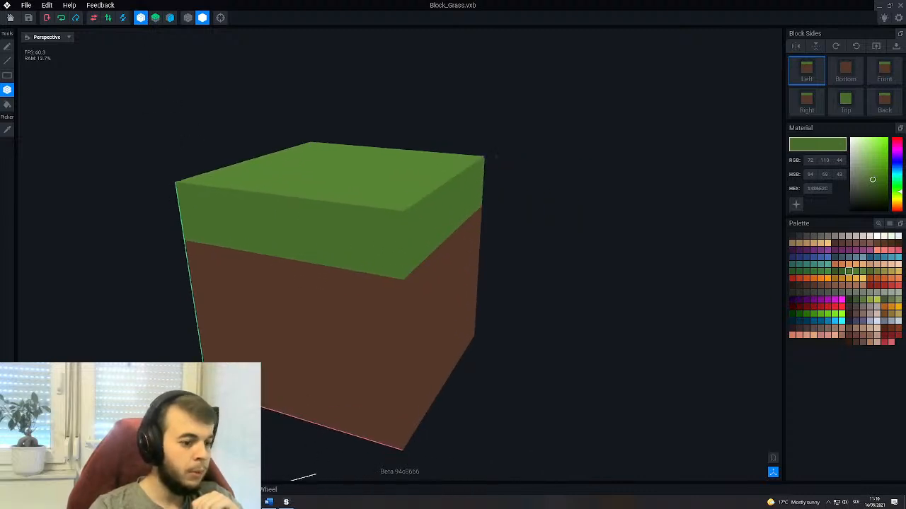
{"action": "middle_click_drag", "start_coordinate": [263, 403], "coordinate": [334, 326]}
{"action": "right_click_drag", "start_coordinate": [407, 364], "coordinate": [452, 181]}
{"action": "right_click_drag", "start_coordinate": [455, 215], "coordinate": [291, 348]}
{"action": "right_click_drag", "start_coordinate": [171, 329], "coordinate": [77, 214]}
{"action": "right_click_drag", "start_coordinate": [237, 142], "coordinate": [436, 197]}
{"action": "middle_click_drag", "start_coordinate": [436, 197], "coordinate": [467, 244]}
Using brown picked from the dirt area, draw two short lines with the Line tool into the green band's lower edge.
{"action": "left_click", "coordinate": [8, 61]}
{"action": "scroll", "coordinate": [418, 261], "scroll_direction": "up", "scroll_amount": 2}
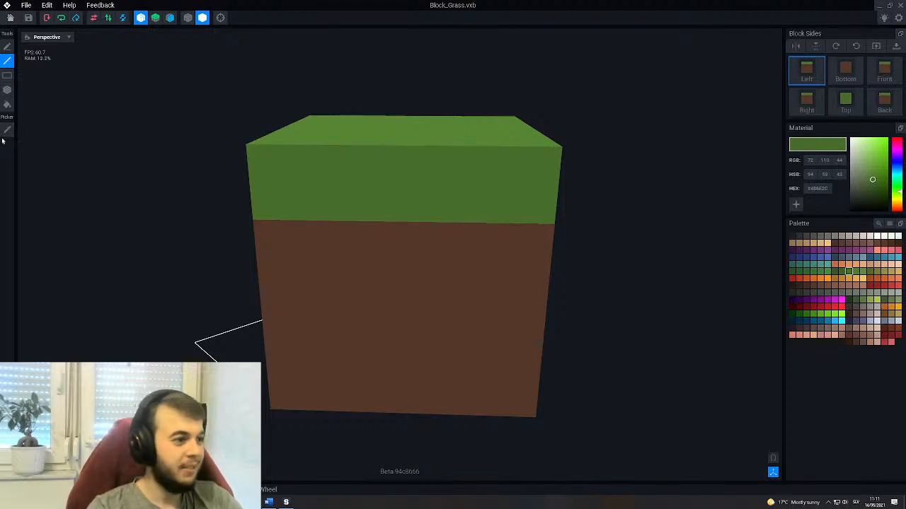
{"action": "left_click", "coordinate": [7, 131]}
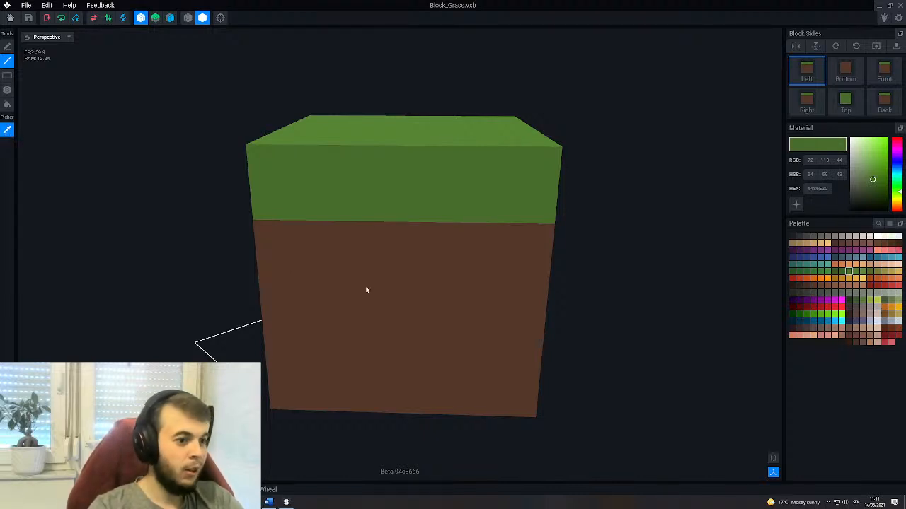
{"action": "left_click", "coordinate": [335, 285]}
{"action": "scroll", "coordinate": [316, 307], "scroll_direction": "up", "scroll_amount": 2}
{"action": "left_click_drag", "start_coordinate": [230, 225], "coordinate": [311, 229]}
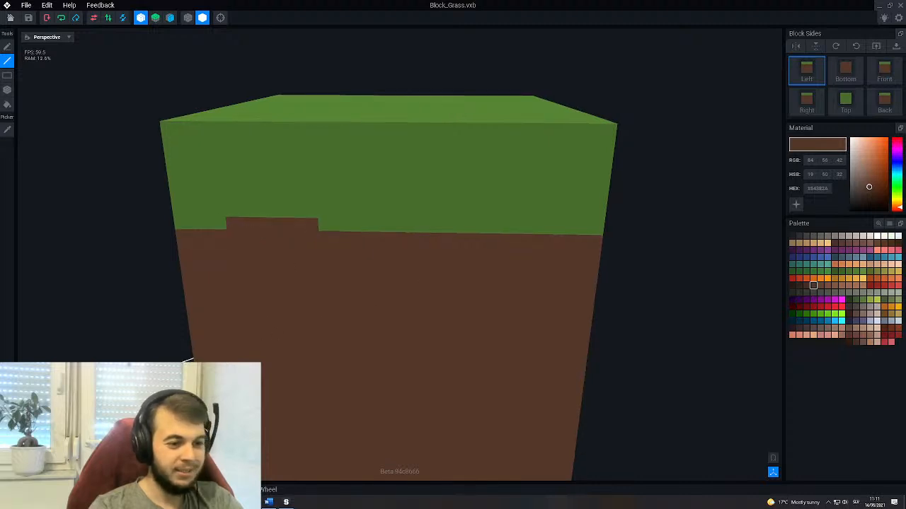
{"action": "middle_click_drag", "start_coordinate": [458, 284], "coordinate": [413, 278]}
{"action": "left_click_drag", "start_coordinate": [470, 224], "coordinate": [414, 231]}
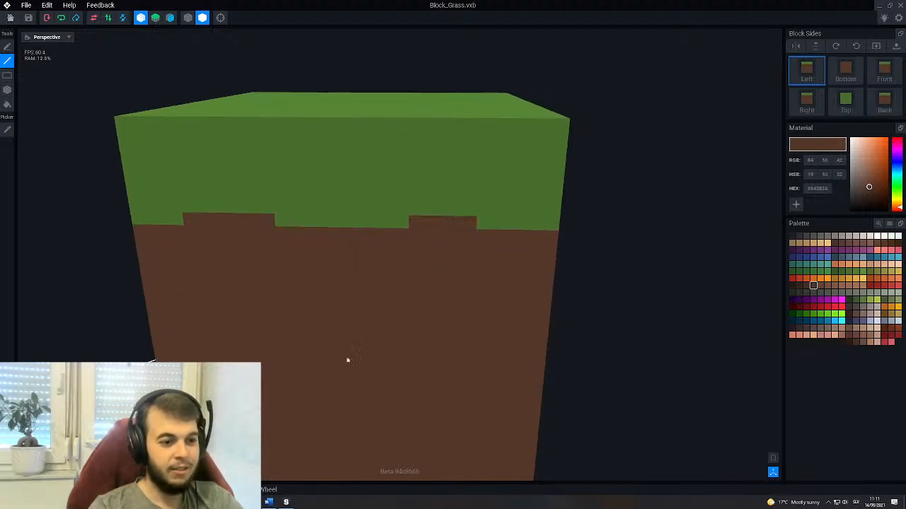
Add a smaller brown bump on top of each of the two brown lines to make the grass edge more irregular.
{"action": "scroll", "coordinate": [361, 333], "scroll_direction": "down", "scroll_amount": 3}
{"action": "right_click_drag", "start_coordinate": [402, 232], "coordinate": [495, 244]}
{"action": "middle_click_drag", "start_coordinate": [495, 245], "coordinate": [406, 248]}
{"action": "scroll", "coordinate": [406, 248], "scroll_direction": "up", "scroll_amount": 3}
{"action": "right_click_drag", "start_coordinate": [334, 258], "coordinate": [330, 255]}
{"action": "left_click", "coordinate": [330, 254]}
{"action": "middle_click_drag", "start_coordinate": [330, 254], "coordinate": [483, 231]}
{"action": "right_click_drag", "start_coordinate": [344, 267], "coordinate": [343, 266]}
{"action": "left_click_drag", "start_coordinate": [236, 234], "coordinate": [225, 233]}
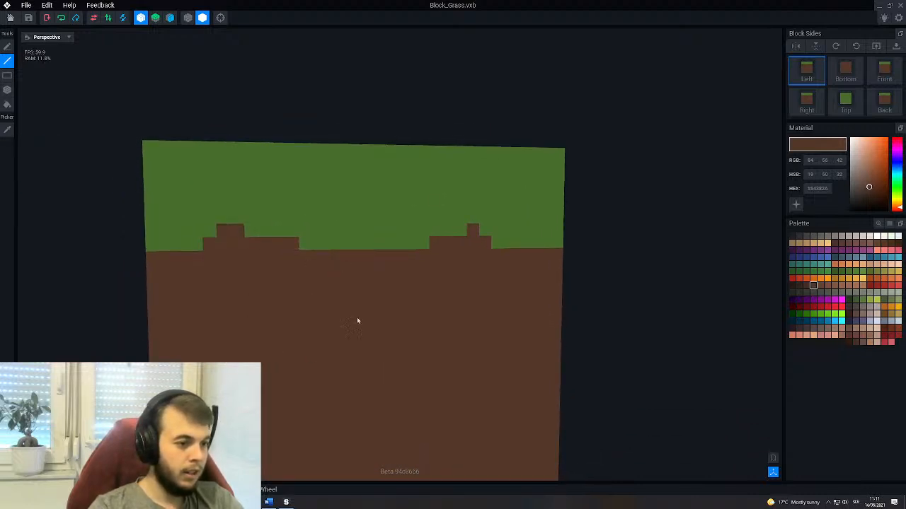
Examine the brown bumps along the grass edge from several angles and distances.
{"action": "middle_click_drag", "start_coordinate": [406, 292], "coordinate": [343, 293]}
{"action": "scroll", "coordinate": [353, 269], "scroll_direction": "down", "scroll_amount": 3}
{"action": "middle_click_drag", "start_coordinate": [423, 261], "coordinate": [391, 265]}
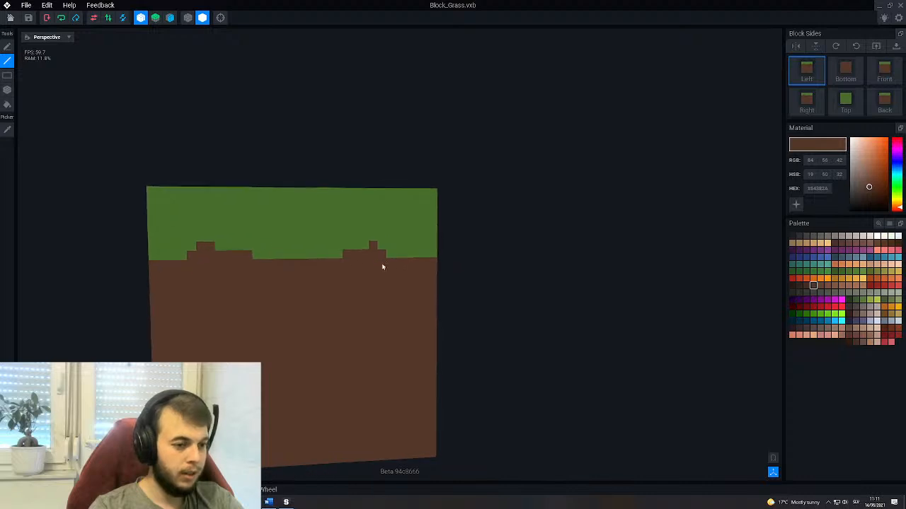
{"action": "right_click_drag", "start_coordinate": [378, 249], "coordinate": [376, 256]}
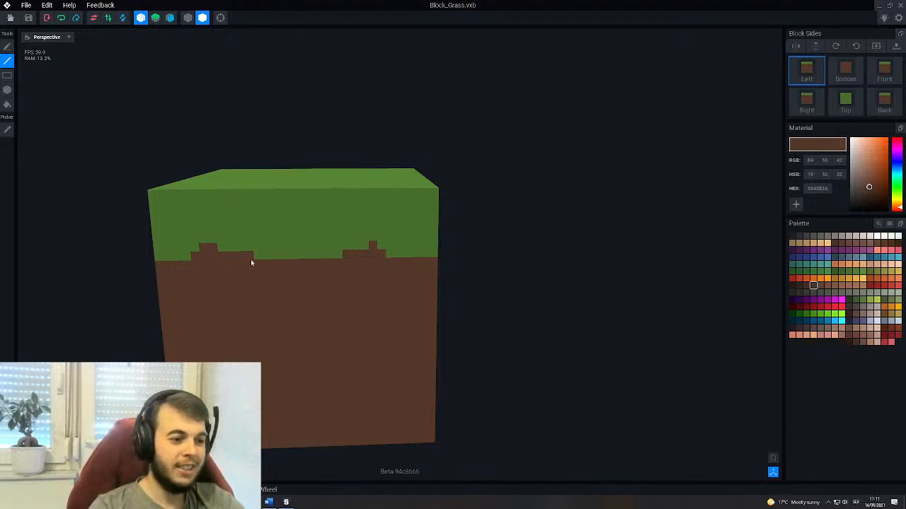
{"action": "right_click_drag", "start_coordinate": [305, 292], "coordinate": [338, 269]}
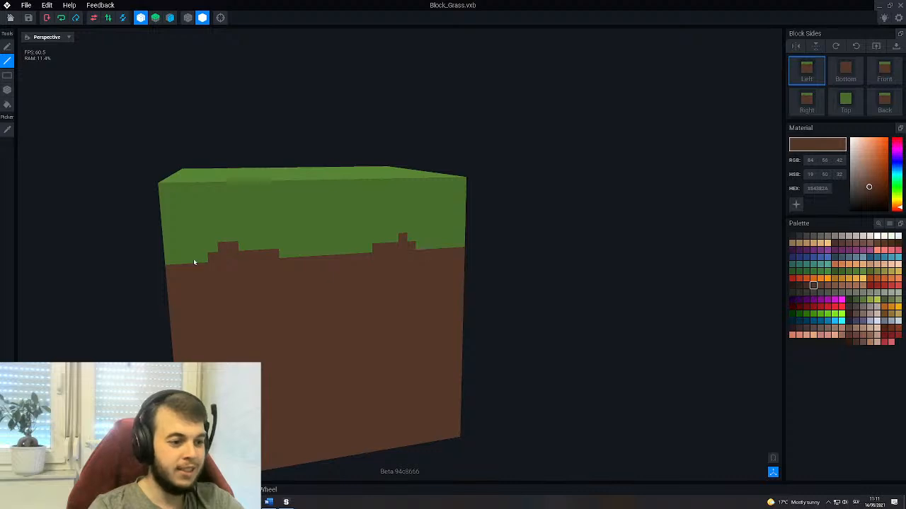
{"action": "right_click_drag", "start_coordinate": [412, 253], "coordinate": [421, 222]}
{"action": "scroll", "coordinate": [423, 224], "scroll_direction": "down", "scroll_amount": 3}
{"action": "right_click_drag", "start_coordinate": [497, 234], "coordinate": [406, 259]}
{"action": "right_click_drag", "start_coordinate": [562, 264], "coordinate": [421, 244]}
{"action": "scroll", "coordinate": [419, 241], "scroll_direction": "up", "scroll_amount": 1}
Using green picked from the grass band, draw short stepped drips into the dirt beside and between the brown bumps.
{"action": "left_click", "coordinate": [7, 130]}
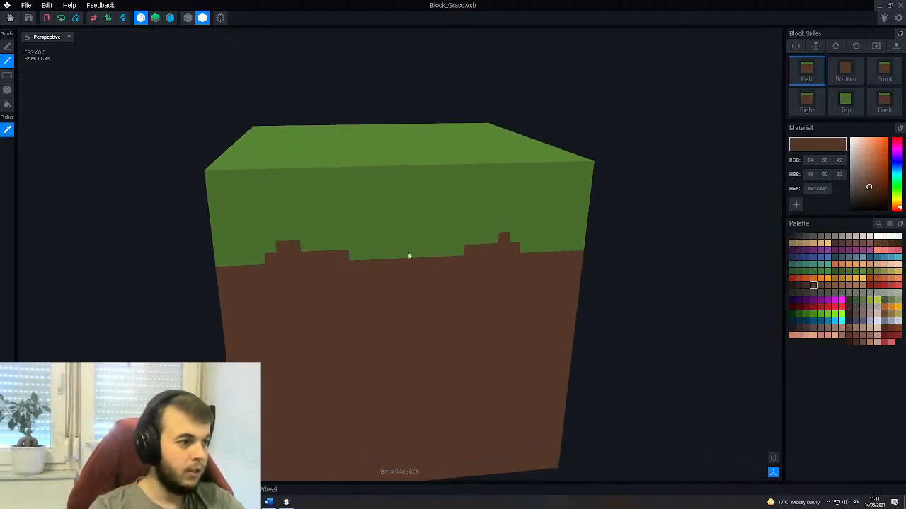
{"action": "left_click", "coordinate": [407, 229]}
{"action": "right_click_drag", "start_coordinate": [373, 310], "coordinate": [361, 281]}
{"action": "left_click_drag", "start_coordinate": [255, 262], "coordinate": [254, 281]}
{"action": "key", "text": "ctrl+z"}
{"action": "right_click_drag", "start_coordinate": [251, 286], "coordinate": [252, 283]}
{"action": "left_click_drag", "start_coordinate": [260, 277], "coordinate": [247, 259]}
{"action": "right_click_drag", "start_coordinate": [250, 261], "coordinate": [293, 280]}
{"action": "left_click", "coordinate": [290, 263]}
{"action": "right_click_drag", "start_coordinate": [282, 289], "coordinate": [329, 287]}
{"action": "left_click", "coordinate": [329, 280]}
{"action": "left_click", "coordinate": [319, 265]}
{"action": "right_click_drag", "start_coordinate": [370, 311], "coordinate": [363, 296]}
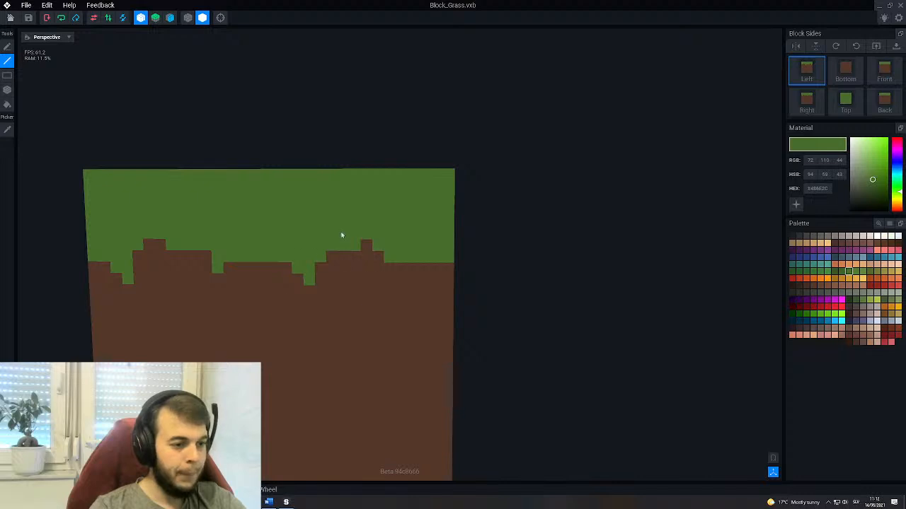
Draw a longer green drip down into the dirt beyond the second brown bump.
{"action": "mouse_move", "coordinate": [309, 269]}
{"action": "right_mouse_down"}
{"action": "mouse_move", "coordinate": [394, 286]}
{"action": "mouse_move", "coordinate": [376, 257]}
{"action": "right_mouse_up"}
{"action": "left_click_drag", "start_coordinate": [376, 257], "coordinate": [376, 305]}
{"action": "scroll", "coordinate": [336, 317], "scroll_direction": "down", "scroll_amount": 5}
{"action": "right_click_drag", "start_coordinate": [336, 316], "coordinate": [339, 316]}
{"action": "scroll", "coordinate": [396, 283], "scroll_direction": "up", "scroll_amount": 3}
{"action": "scroll", "coordinate": [421, 266], "scroll_direction": "down", "scroll_amount": 3}
{"action": "middle_click_drag", "start_coordinate": [393, 322], "coordinate": [453, 324]}
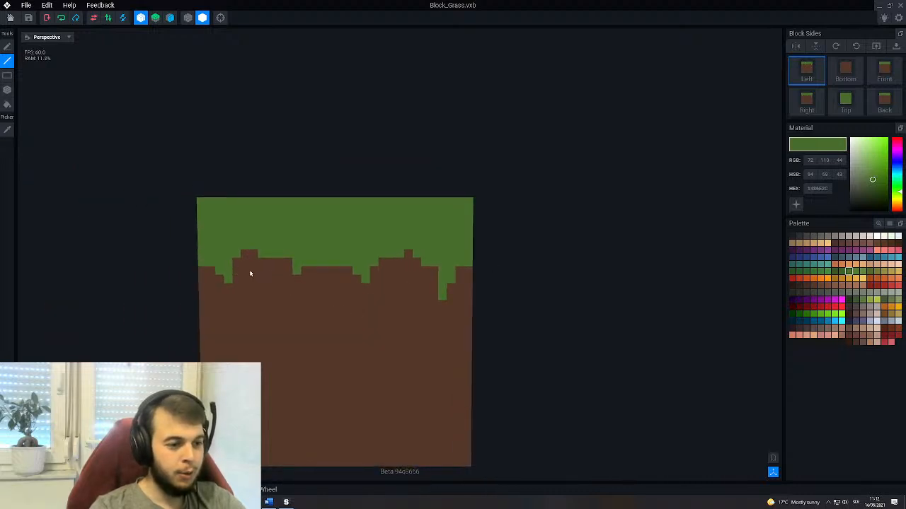
{"action": "scroll", "coordinate": [398, 271], "scroll_direction": "down", "scroll_amount": 2}
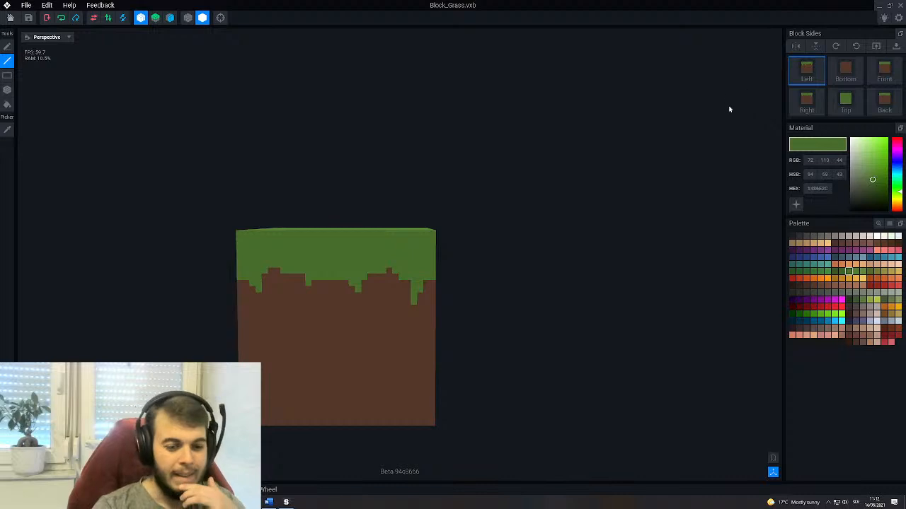
Show the repeated-block preview, check how the grass edge tiles across neighbouring blocks, and turn the preview off.
{"action": "left_click", "coordinate": [773, 458]}
{"action": "scroll", "coordinate": [320, 148], "scroll_direction": "down", "scroll_amount": 3}
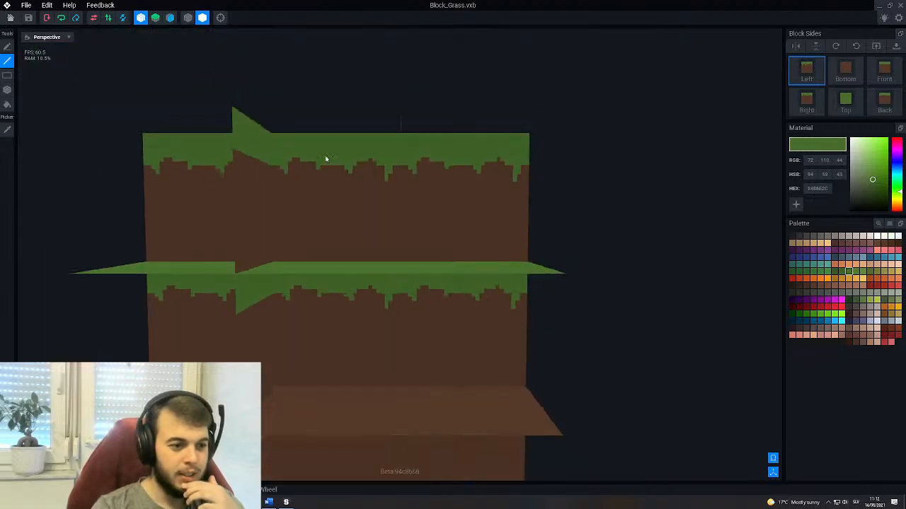
{"action": "scroll", "coordinate": [360, 254], "scroll_direction": "up", "scroll_amount": 3}
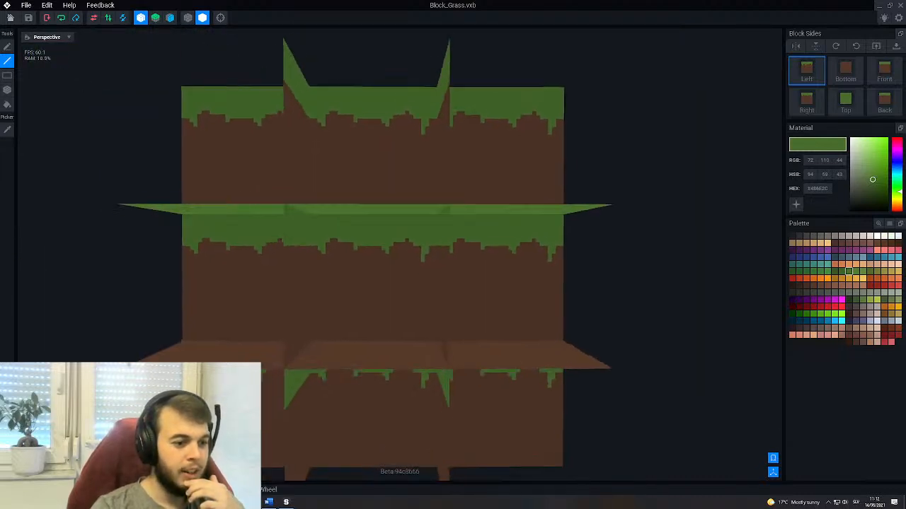
{"action": "right_click_drag", "start_coordinate": [363, 253], "coordinate": [329, 252]}
{"action": "scroll", "coordinate": [318, 262], "scroll_direction": "up", "scroll_amount": 3}
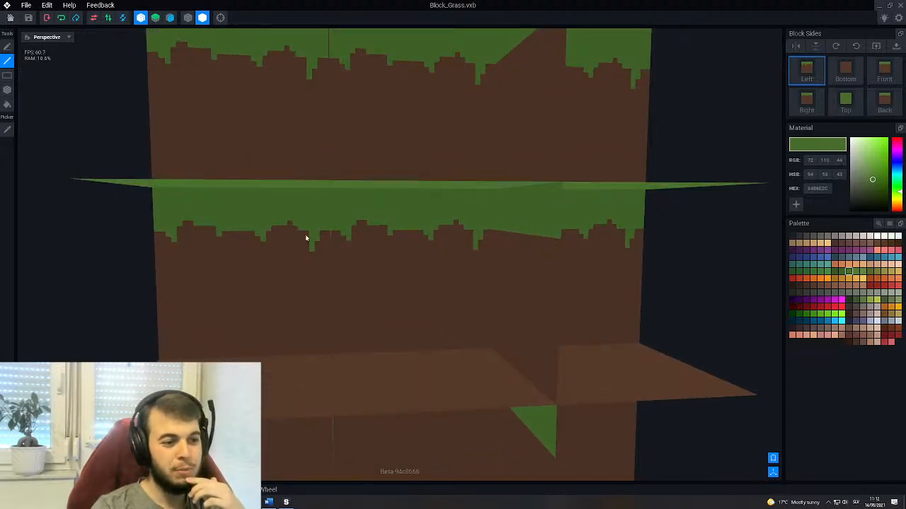
{"action": "middle_click_drag", "start_coordinate": [315, 241], "coordinate": [316, 239]}
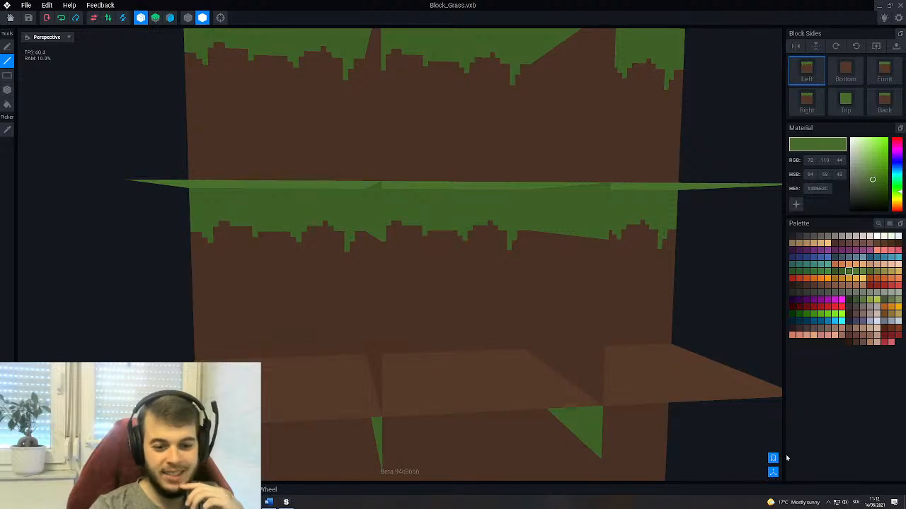
{"action": "left_click", "coordinate": [772, 459]}
Using brown picked from the dirt, shorten the long green drip beyond the second brown bump.
{"action": "scroll", "coordinate": [456, 220], "scroll_direction": "up", "scroll_amount": 3}
{"action": "middle_click_drag", "start_coordinate": [622, 247], "coordinate": [547, 267]}
{"action": "right_click_drag", "start_coordinate": [547, 267], "coordinate": [460, 271]}
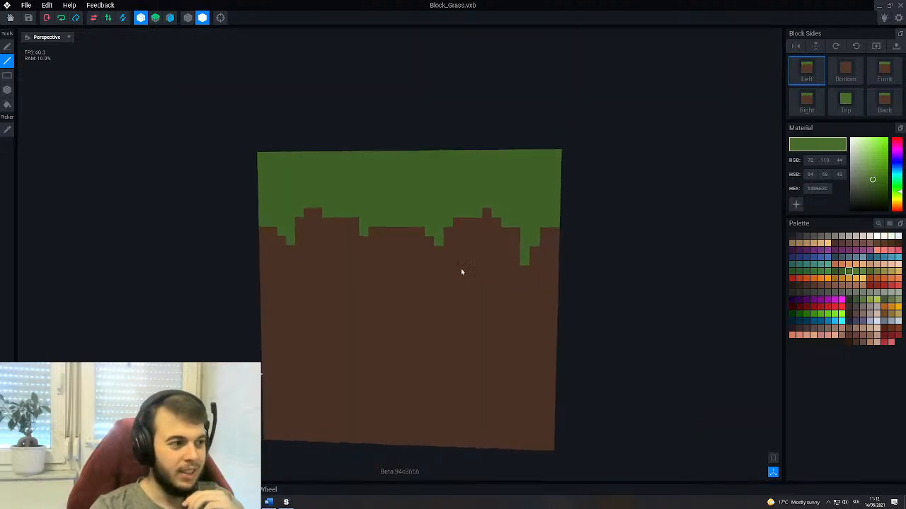
{"action": "left_click", "coordinate": [7, 130]}
{"action": "left_click", "coordinate": [524, 284]}
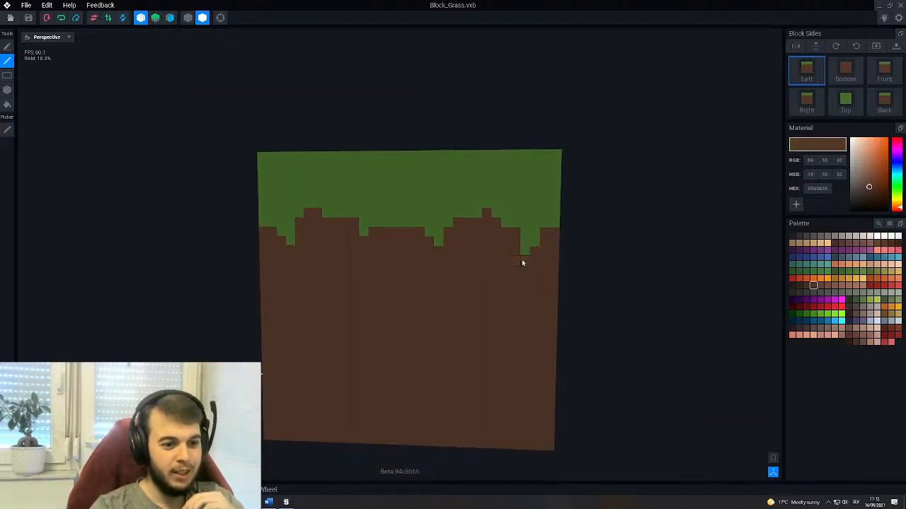
{"action": "middle_click_drag", "start_coordinate": [530, 301], "coordinate": [495, 305]}
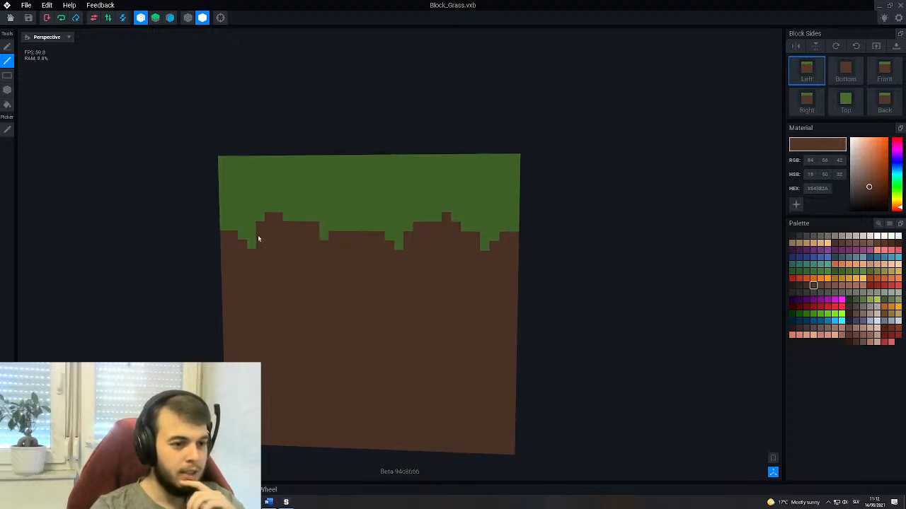
Using green picked from the grass band, lower the grass edge by one pixel row at both ends of the face.
{"action": "middle_click_drag", "start_coordinate": [470, 252], "coordinate": [438, 256]}
{"action": "right_click_drag", "start_coordinate": [428, 256], "coordinate": [421, 256]}
{"action": "scroll", "coordinate": [421, 256], "scroll_direction": "up", "scroll_amount": 2}
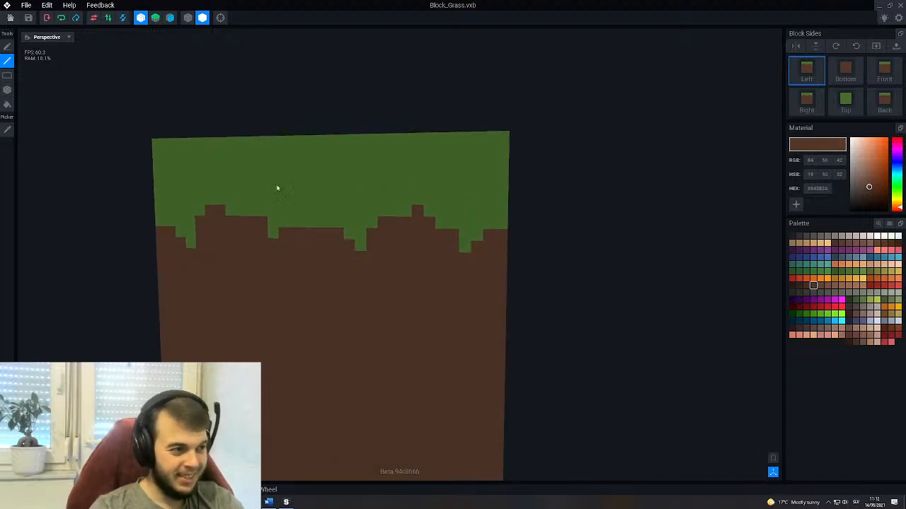
{"action": "left_click", "coordinate": [7, 129]}
{"action": "left_click", "coordinate": [477, 206]}
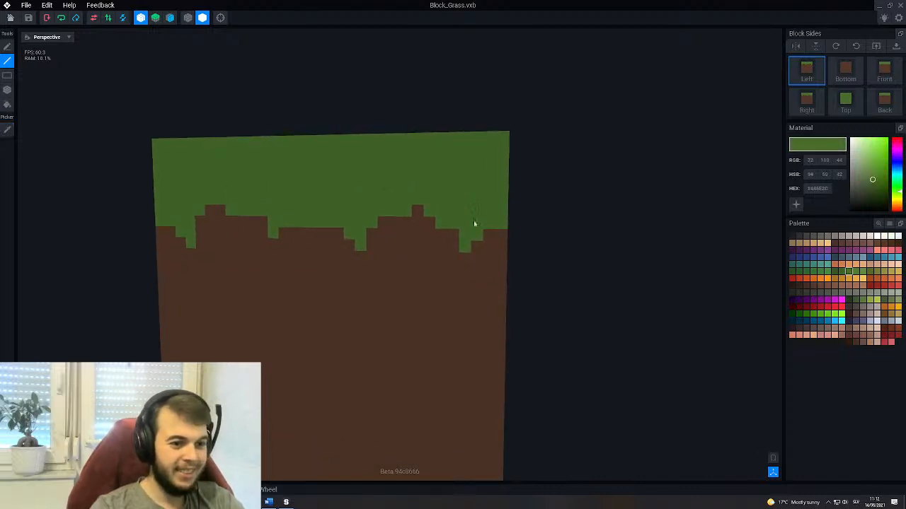
{"action": "left_click_drag", "start_coordinate": [170, 229], "coordinate": [158, 228]}
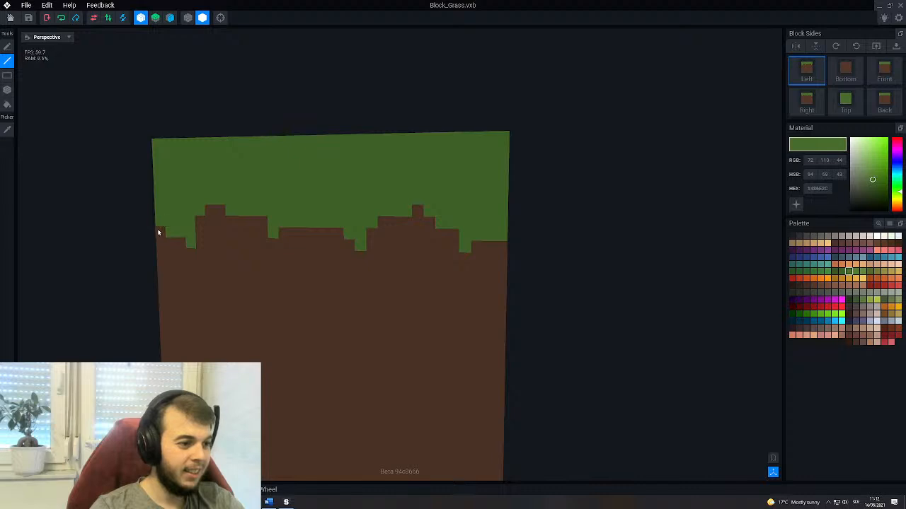
{"action": "right_click_drag", "start_coordinate": [179, 228], "coordinate": [269, 237]}
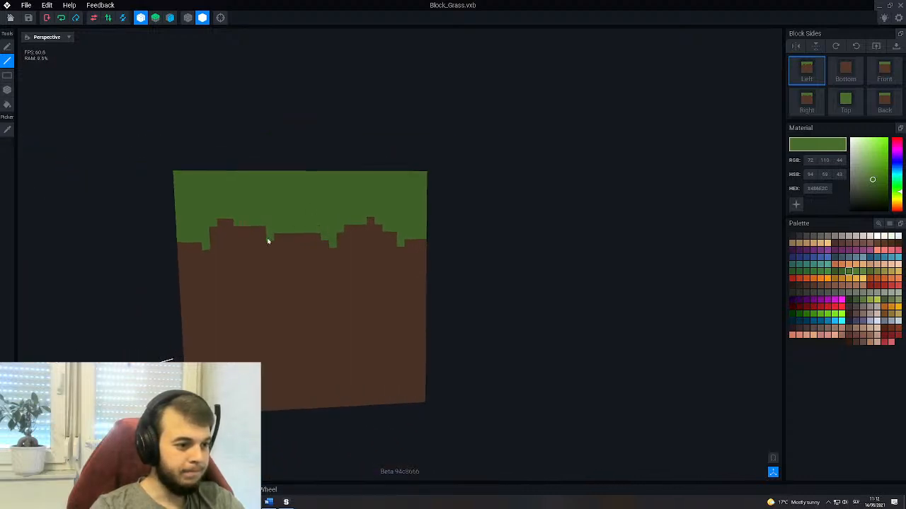
{"action": "scroll", "coordinate": [238, 236], "scroll_direction": "up", "scroll_amount": 2}
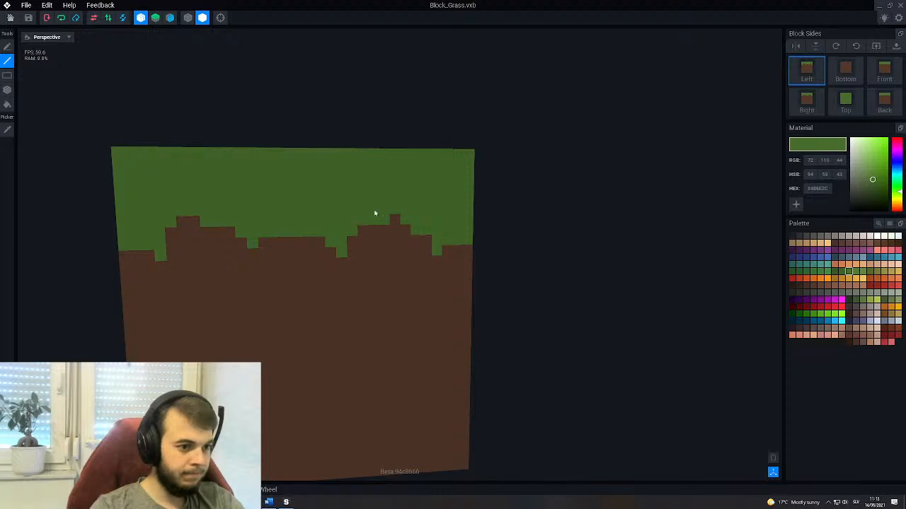
Show the repeated-block preview, check how the lowered edge ends meet across neighbouring blocks, and turn the preview off.
{"action": "left_click", "coordinate": [772, 459]}
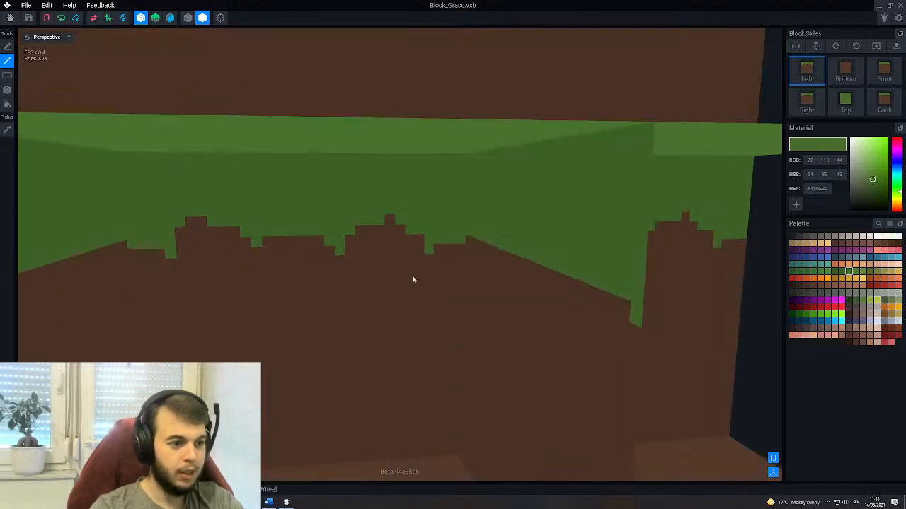
{"action": "scroll", "coordinate": [413, 277], "scroll_direction": "down", "scroll_amount": 5}
{"action": "right_click_drag", "start_coordinate": [331, 233], "coordinate": [443, 309]}
{"action": "left_click", "coordinate": [773, 459]}
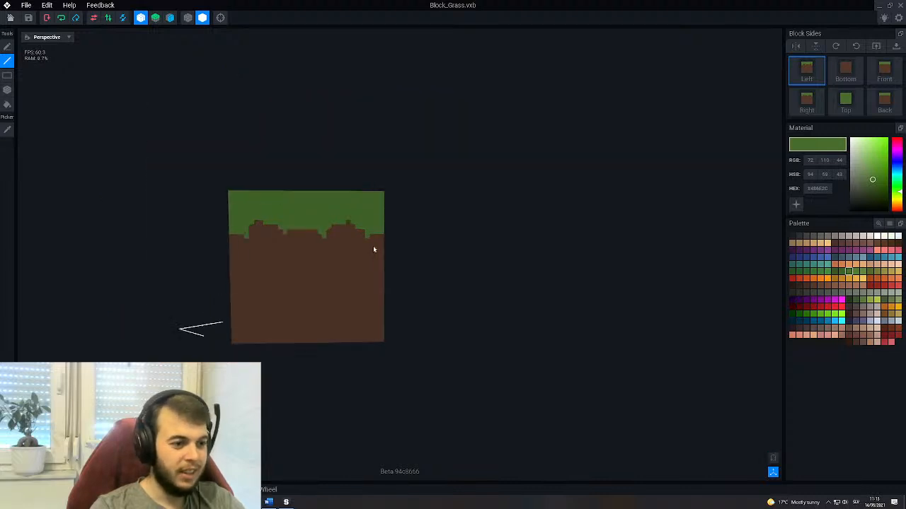
Using brown picked from the dirt, raise the dirt by one pixel at both outer ends of the grass edge.
{"action": "scroll", "coordinate": [311, 251], "scroll_direction": "up", "scroll_amount": 3}
{"action": "right_click_drag", "start_coordinate": [322, 253], "coordinate": [459, 265]}
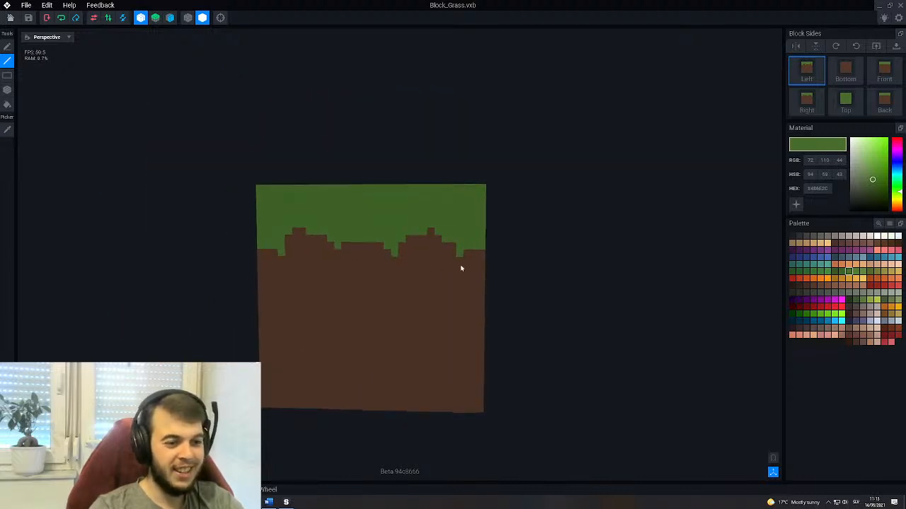
{"action": "middle_click_drag", "start_coordinate": [459, 265], "coordinate": [409, 277]}
{"action": "scroll", "coordinate": [399, 281], "scroll_direction": "up", "scroll_amount": 3}
{"action": "left_click", "coordinate": [7, 130]}
{"action": "left_click", "coordinate": [382, 331]}
{"action": "left_click_drag", "start_coordinate": [393, 251], "coordinate": [405, 249]}
{"action": "mouse_move", "coordinate": [354, 309]}
{"action": "right_mouse_down"}
{"action": "mouse_move", "coordinate": [437, 265]}
{"action": "mouse_move", "coordinate": [336, 248]}
{"action": "mouse_move", "coordinate": [264, 266]}
{"action": "right_mouse_up"}
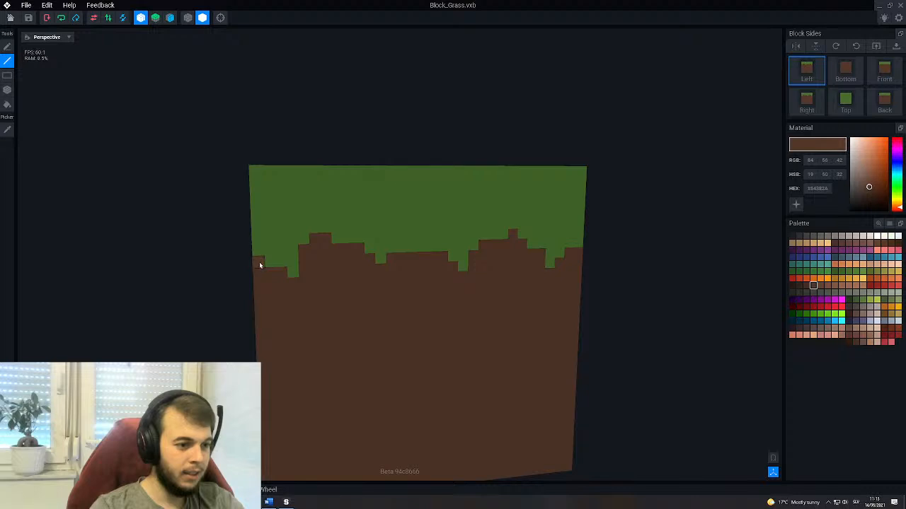
Switch drawing to the adjacent block side and paint a wide, one-pixel-high brown bump into its flat grass edge.
{"action": "scroll", "coordinate": [337, 295], "scroll_direction": "down", "scroll_amount": 3}
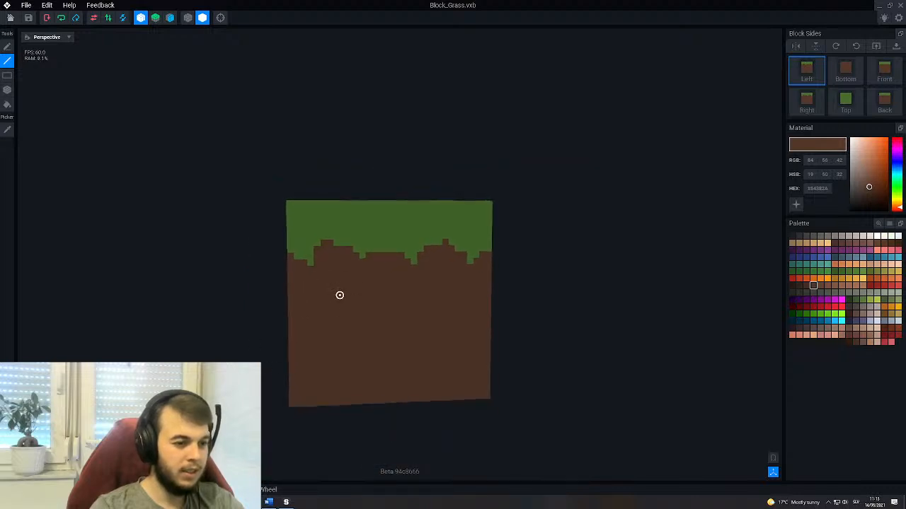
{"action": "right_click_drag", "start_coordinate": [340, 295], "coordinate": [326, 297]}
{"action": "scroll", "coordinate": [241, 247], "scroll_direction": "up", "scroll_amount": 3}
{"action": "right_click_drag", "start_coordinate": [319, 231], "coordinate": [389, 231]}
{"action": "left_click", "coordinate": [170, 17]}
{"action": "right_click_drag", "start_coordinate": [257, 188], "coordinate": [151, 191]}
{"action": "scroll", "coordinate": [297, 219], "scroll_direction": "up", "scroll_amount": 3}
{"action": "left_click_drag", "start_coordinate": [280, 242], "coordinate": [318, 234]}
Paint a second wide brown bump near the far end of this edge and a single-pixel bump between the two.
{"action": "right_click_drag", "start_coordinate": [318, 235], "coordinate": [352, 241]}
{"action": "scroll", "coordinate": [344, 234], "scroll_direction": "up", "scroll_amount": 4}
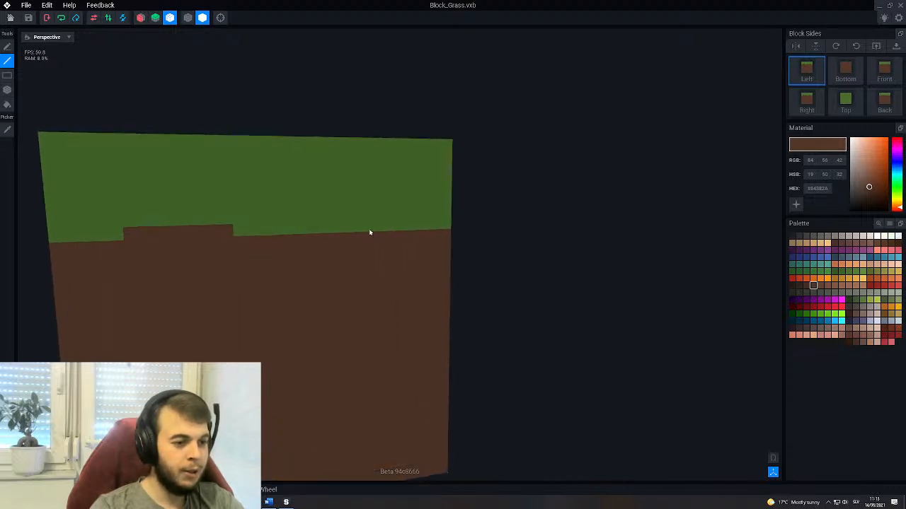
{"action": "left_click_drag", "start_coordinate": [418, 229], "coordinate": [380, 230]}
{"action": "mouse_move", "coordinate": [359, 230]}
{"action": "right_mouse_down"}
{"action": "mouse_move", "coordinate": [321, 233]}
{"action": "mouse_move", "coordinate": [349, 252]}
{"action": "mouse_move", "coordinate": [366, 252]}
{"action": "mouse_move", "coordinate": [374, 239]}
{"action": "mouse_move", "coordinate": [405, 242]}
{"action": "mouse_move", "coordinate": [398, 238]}
{"action": "right_mouse_up"}
{"action": "left_click", "coordinate": [293, 227]}
Using green picked from the grass band, lower the grass edge in short steps beside the second wide bump.
{"action": "scroll", "coordinate": [296, 275], "scroll_direction": "down", "scroll_amount": 4}
{"action": "left_click", "coordinate": [7, 130]}
{"action": "left_click", "coordinate": [306, 214]}
{"action": "scroll", "coordinate": [375, 241], "scroll_direction": "up", "scroll_amount": 4}
{"action": "left_click", "coordinate": [403, 239]}
{"action": "mouse_move", "coordinate": [404, 242]}
{"action": "left_mouse_down"}
{"action": "mouse_move", "coordinate": [355, 243]}
{"action": "mouse_move", "coordinate": [393, 252]}
{"action": "mouse_move", "coordinate": [393, 275]}
{"action": "left_mouse_up"}
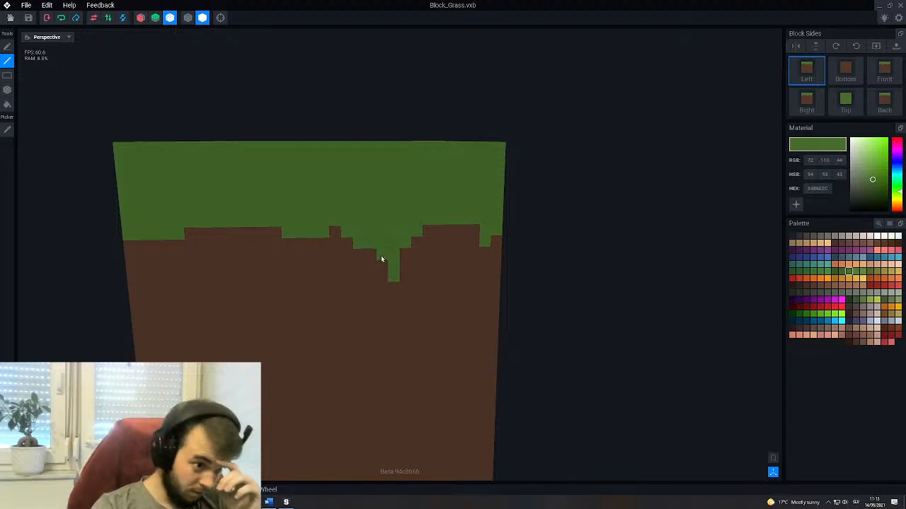
{"action": "key", "text": "ctrl+z"}
{"action": "key", "text": "ctrl+z"}
{"action": "key", "text": "ctrl+z"}
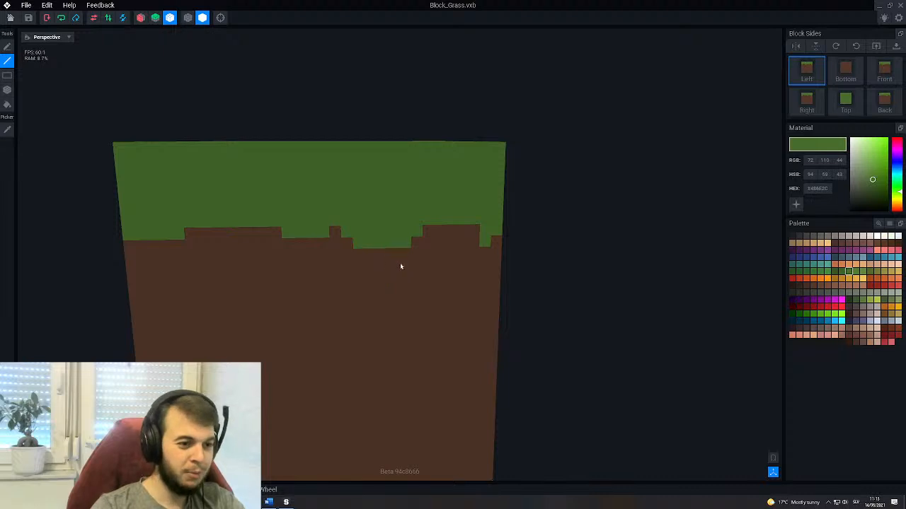
Draw a long stepped green drip directly beside the second wide bump and a shorter one beside the first wide bump.
{"action": "left_click_drag", "start_coordinate": [407, 253], "coordinate": [397, 260]}
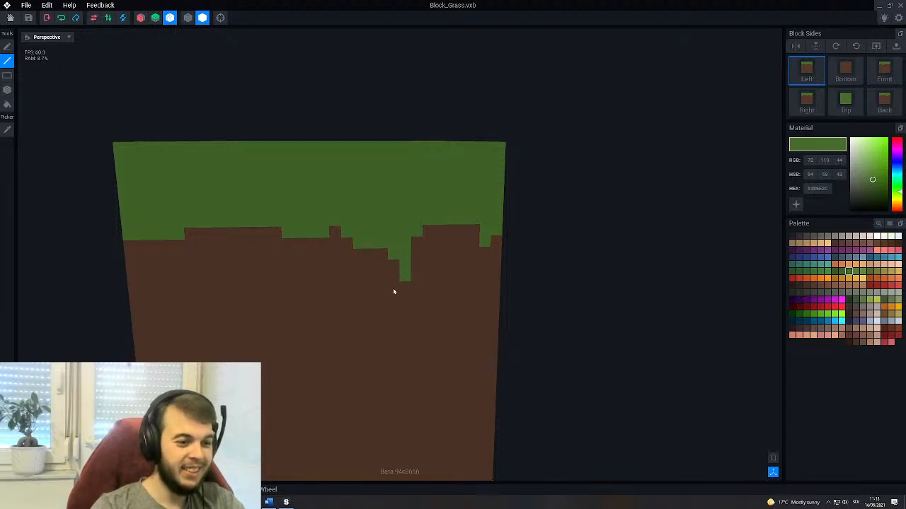
{"action": "right_click_drag", "start_coordinate": [367, 262], "coordinate": [394, 255]}
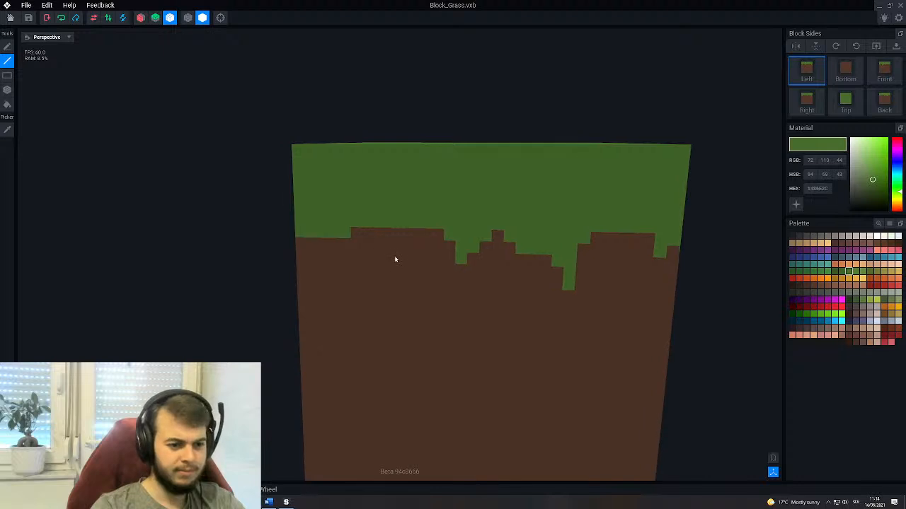
{"action": "left_click_drag", "start_coordinate": [473, 248], "coordinate": [438, 261]}
{"action": "left_click", "coordinate": [453, 256]}
{"action": "scroll", "coordinate": [457, 290], "scroll_direction": "down", "scroll_amount": 2}
{"action": "right_click_drag", "start_coordinate": [441, 271], "coordinate": [452, 254]}
{"action": "scroll", "coordinate": [499, 250], "scroll_direction": "up", "scroll_amount": 2}
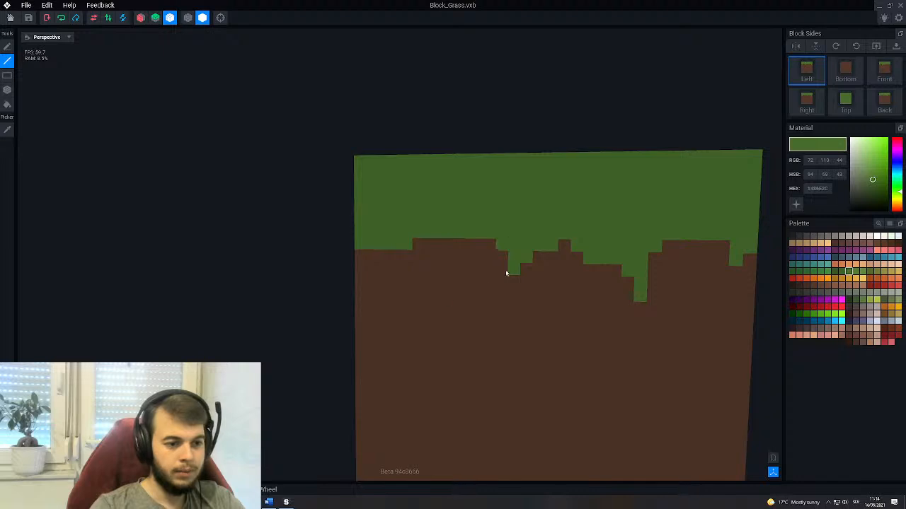
Draw a stepped green drip between the face's edge and the first wide bump, and cut a one-pixel green notch into that bump.
{"action": "right_click_drag", "start_coordinate": [624, 280], "coordinate": [583, 259]}
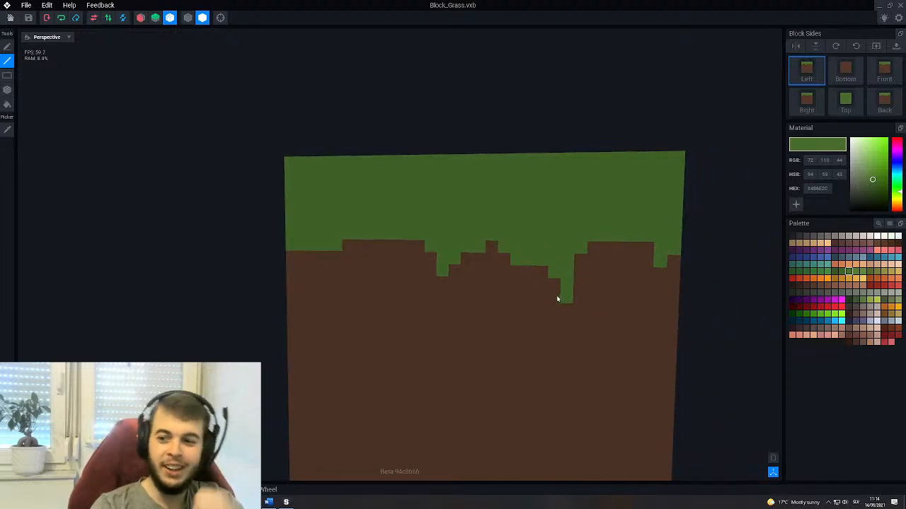
{"action": "right_click_drag", "start_coordinate": [436, 261], "coordinate": [442, 253]}
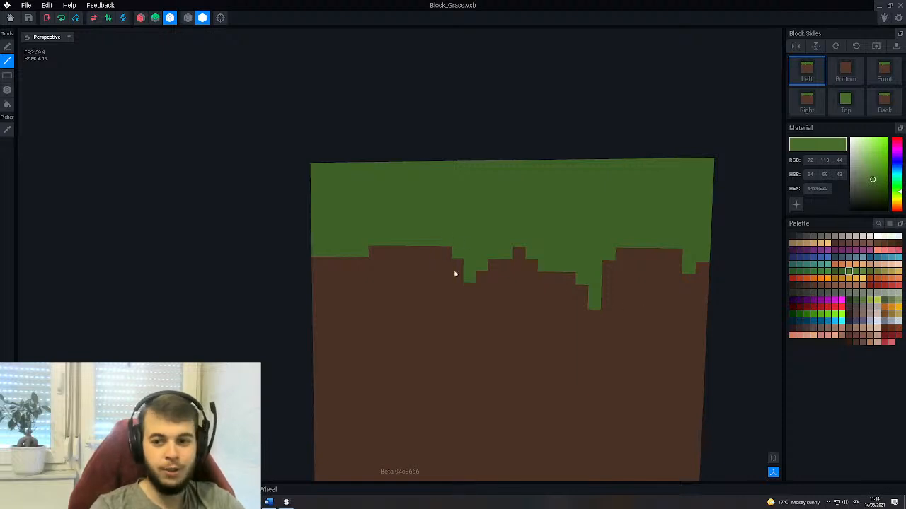
{"action": "right_click_drag", "start_coordinate": [442, 257], "coordinate": [433, 283]}
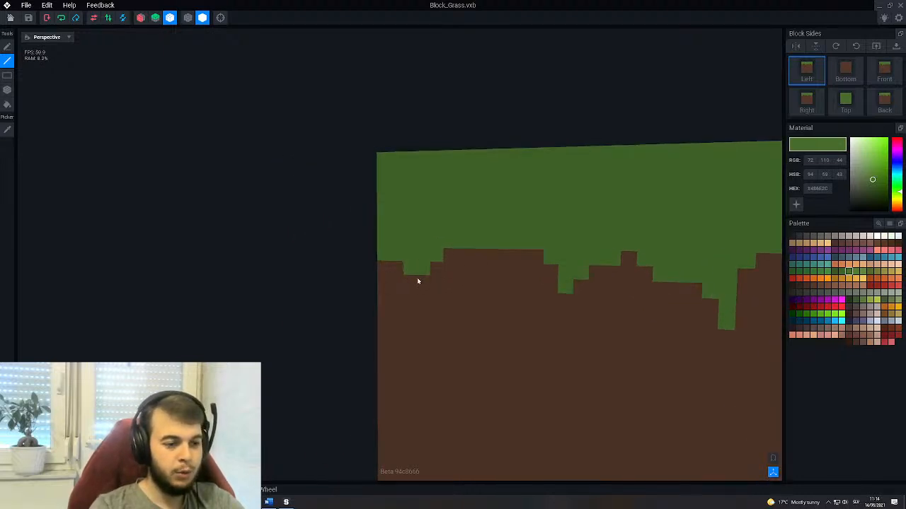
{"action": "right_click_drag", "start_coordinate": [459, 333], "coordinate": [437, 311]}
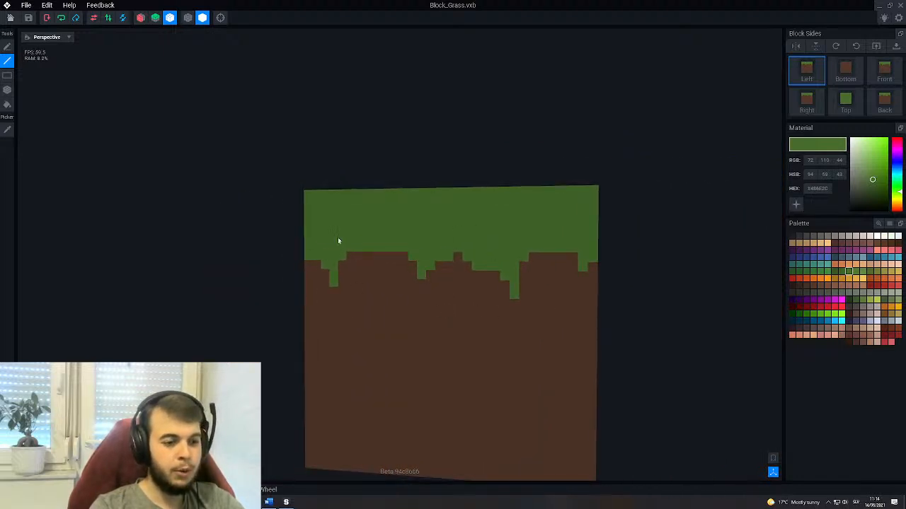
{"action": "right_click_drag", "start_coordinate": [462, 237], "coordinate": [398, 255]}
{"action": "right_click_drag", "start_coordinate": [496, 277], "coordinate": [327, 283]}
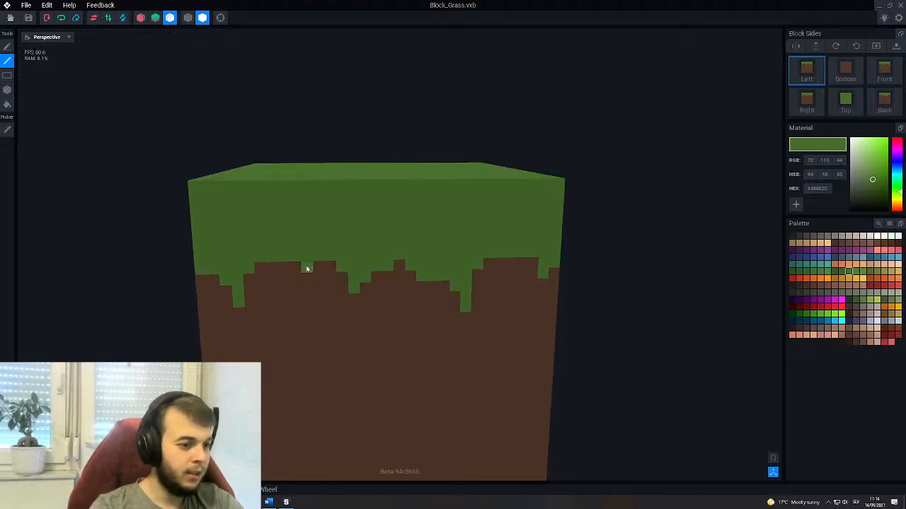
{"action": "right_click_drag", "start_coordinate": [342, 366], "coordinate": [421, 317]}
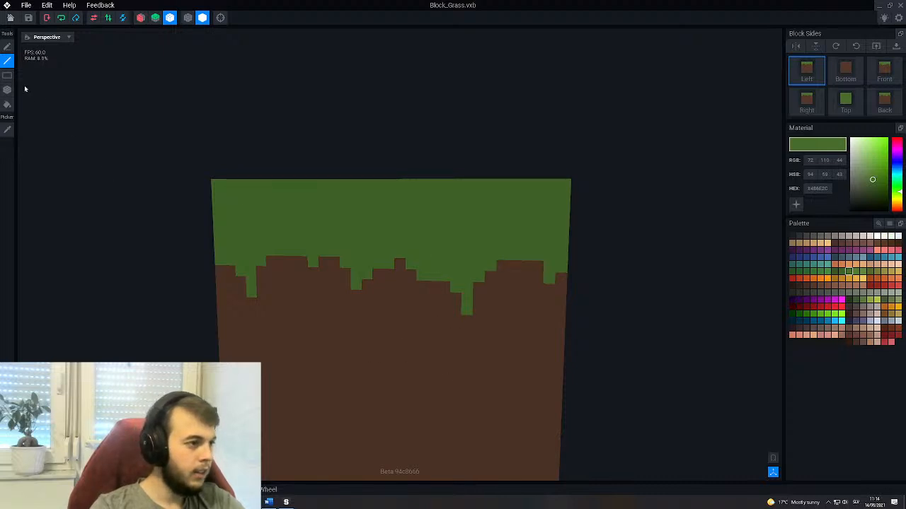
Add a single brown pixel on top of the first wide bump and trim the near corner of the last wide bump with green.
{"action": "left_click", "coordinate": [335, 366], "text": "alt"}
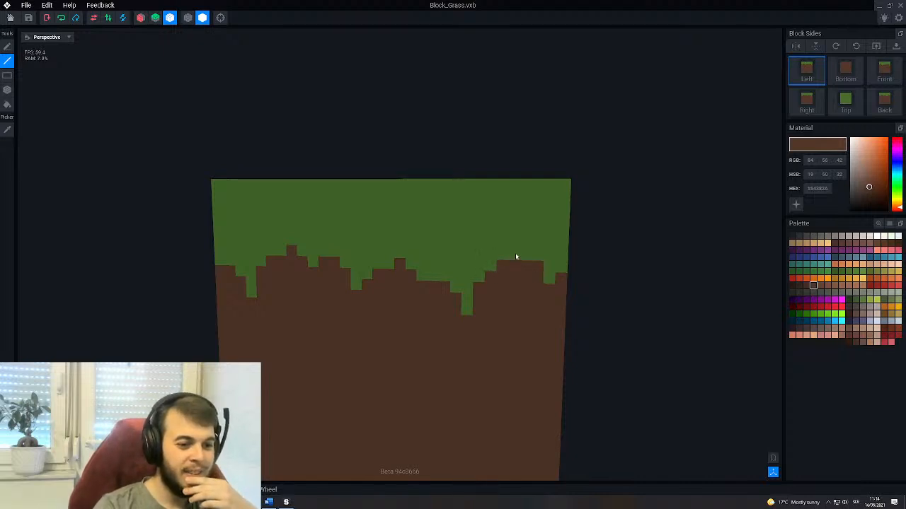
{"action": "left_click", "coordinate": [9, 131]}
{"action": "left_click", "coordinate": [476, 266]}
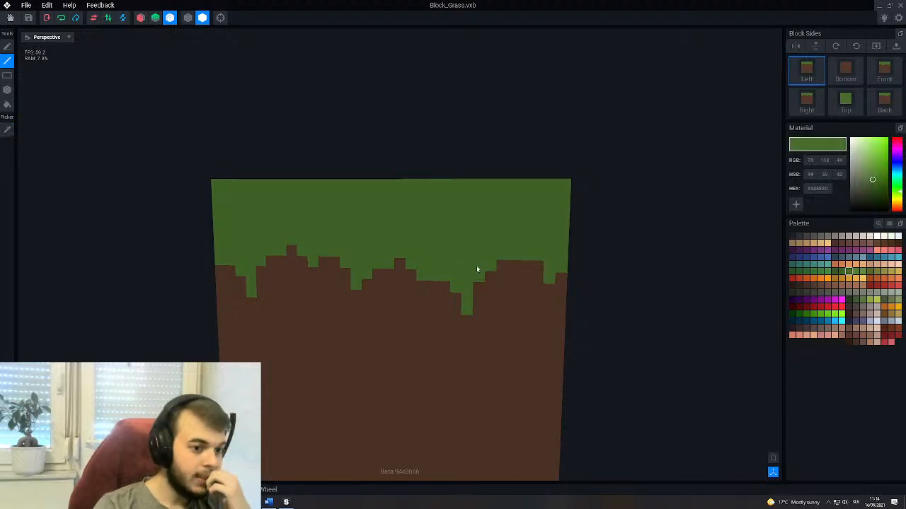
{"action": "left_click", "coordinate": [501, 266]}
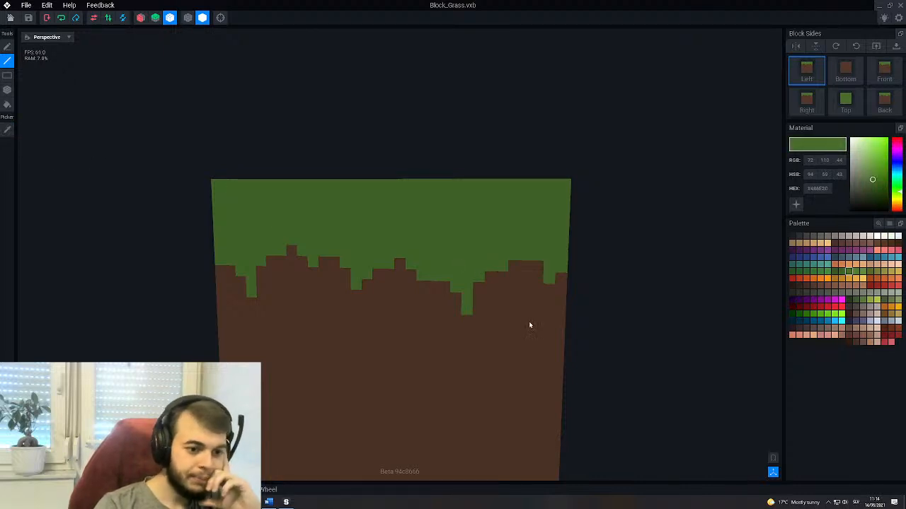
Show the repeated-block preview, examine how the reshaped side's grass edge joins the neighbouring sides, and turn the preview off.
{"action": "scroll", "coordinate": [530, 283], "scroll_direction": "down", "scroll_amount": 2}
{"action": "scroll", "coordinate": [515, 300], "scroll_direction": "down", "scroll_amount": 3}
{"action": "right_click_drag", "start_coordinate": [479, 350], "coordinate": [527, 360]}
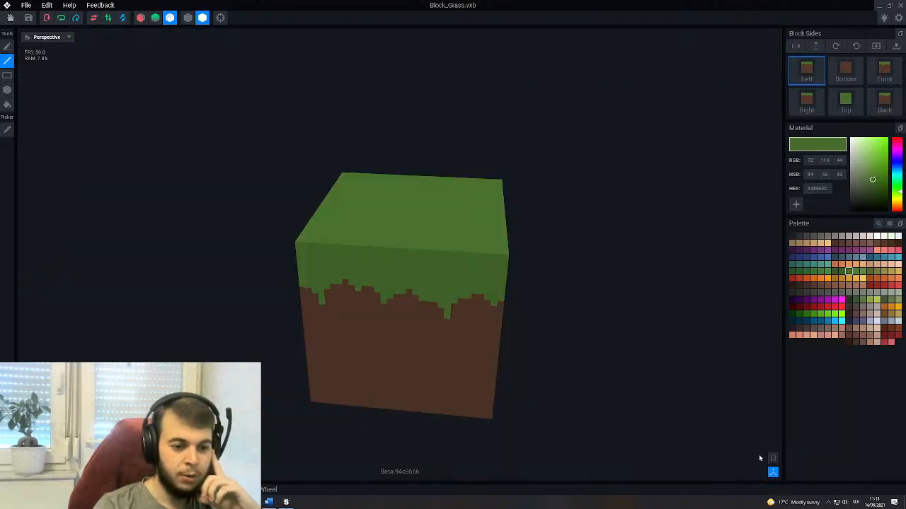
{"action": "left_click", "coordinate": [772, 457]}
{"action": "right_click_drag", "start_coordinate": [474, 305], "coordinate": [472, 301]}
{"action": "scroll", "coordinate": [502, 271], "scroll_direction": "up", "scroll_amount": 5}
{"action": "right_click_drag", "start_coordinate": [501, 272], "coordinate": [473, 224]}
{"action": "scroll", "coordinate": [462, 243], "scroll_direction": "down", "scroll_amount": 4}
{"action": "scroll", "coordinate": [453, 247], "scroll_direction": "up", "scroll_amount": 4}
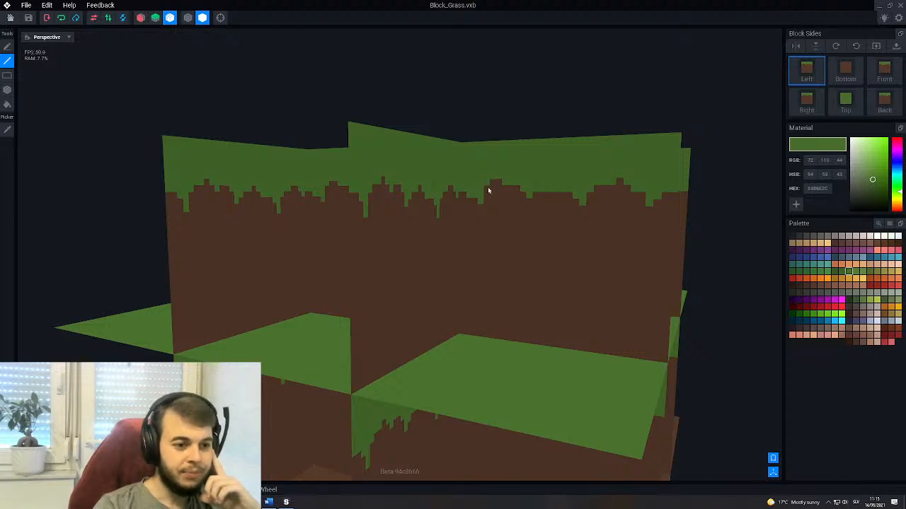
{"action": "scroll", "coordinate": [483, 194], "scroll_direction": "up", "scroll_amount": 4}
{"action": "right_click_drag", "start_coordinate": [483, 194], "coordinate": [472, 301]}
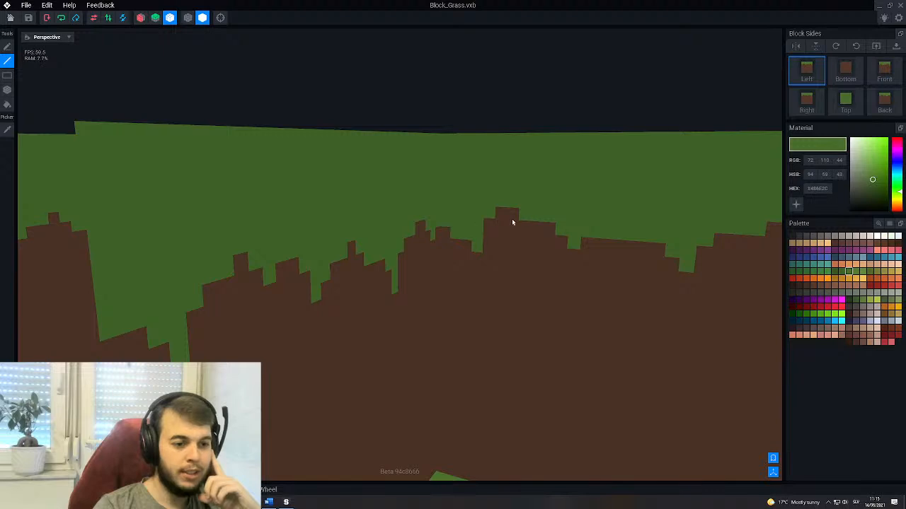
{"action": "left_click", "coordinate": [773, 459]}
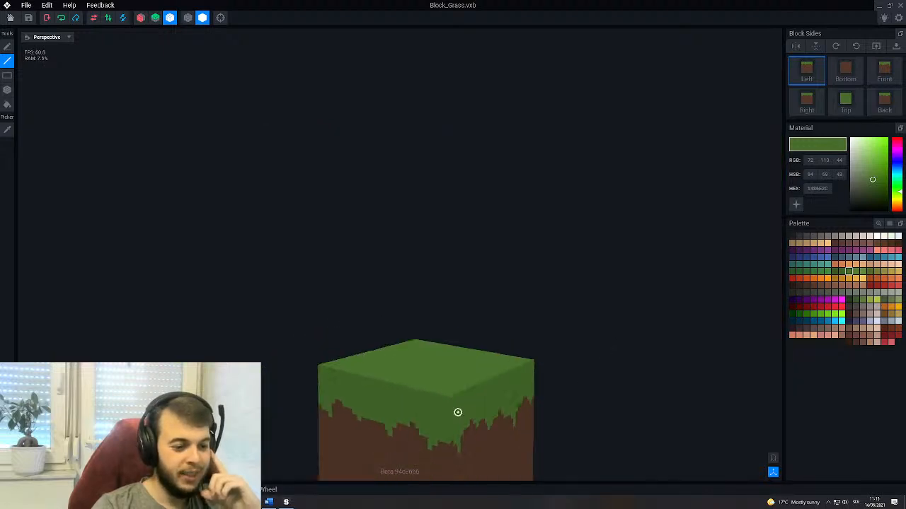
Trim one corner pixel off the first brown bump with green to make its slope more gradual.
{"action": "scroll", "coordinate": [440, 389], "scroll_direction": "up", "scroll_amount": 2}
{"action": "scroll", "coordinate": [439, 389], "scroll_direction": "up", "scroll_amount": 2}
{"action": "right_click_drag", "start_coordinate": [436, 386], "coordinate": [407, 327]}
{"action": "scroll", "coordinate": [401, 332], "scroll_direction": "up", "scroll_amount": 1}
{"action": "key", "text": "alt"}
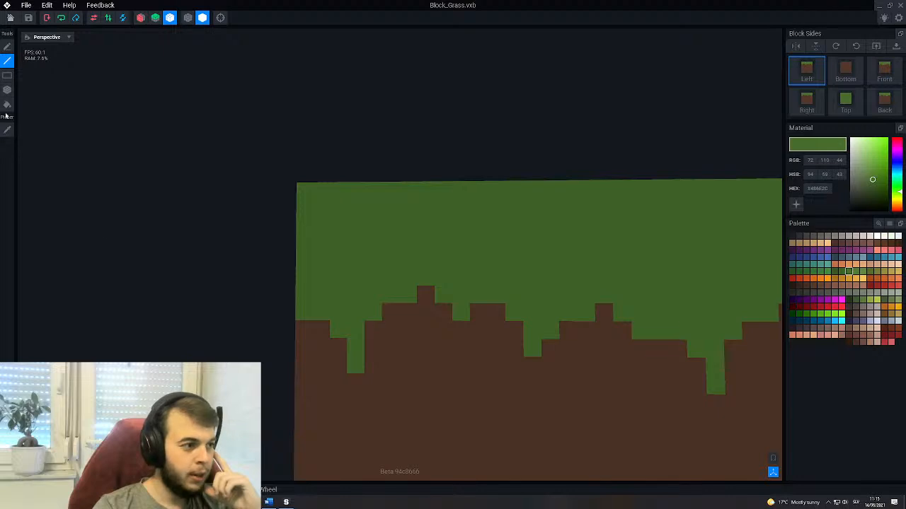
{"action": "left_click", "coordinate": [374, 329]}
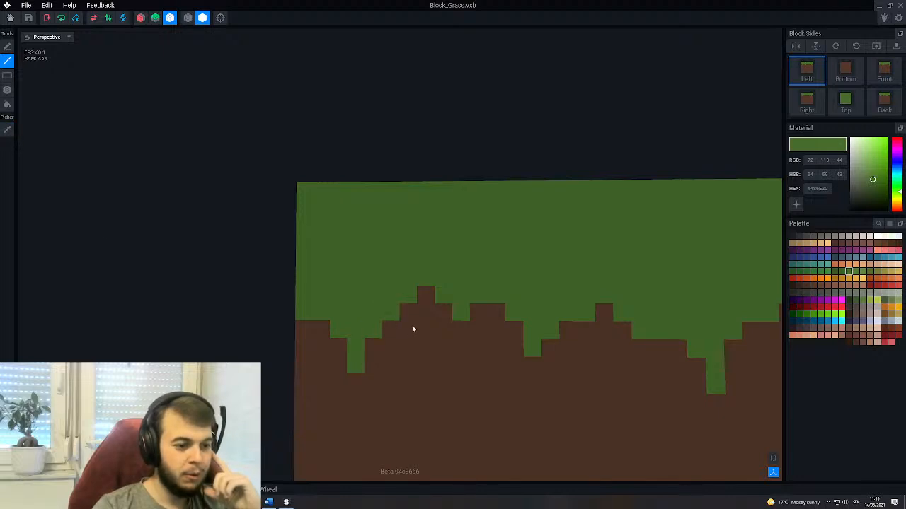
Show the repeated-block preview again and examine the trimmed bump and the edge around the corner up close.
{"action": "scroll", "coordinate": [431, 405], "scroll_direction": "down", "scroll_amount": 4}
{"action": "right_click_drag", "start_coordinate": [404, 386], "coordinate": [481, 422]}
{"action": "left_click", "coordinate": [774, 459]}
{"action": "scroll", "coordinate": [481, 396], "scroll_direction": "down", "scroll_amount": 3}
{"action": "right_click_drag", "start_coordinate": [459, 382], "coordinate": [450, 343]}
{"action": "scroll", "coordinate": [477, 344], "scroll_direction": "up", "scroll_amount": 5}
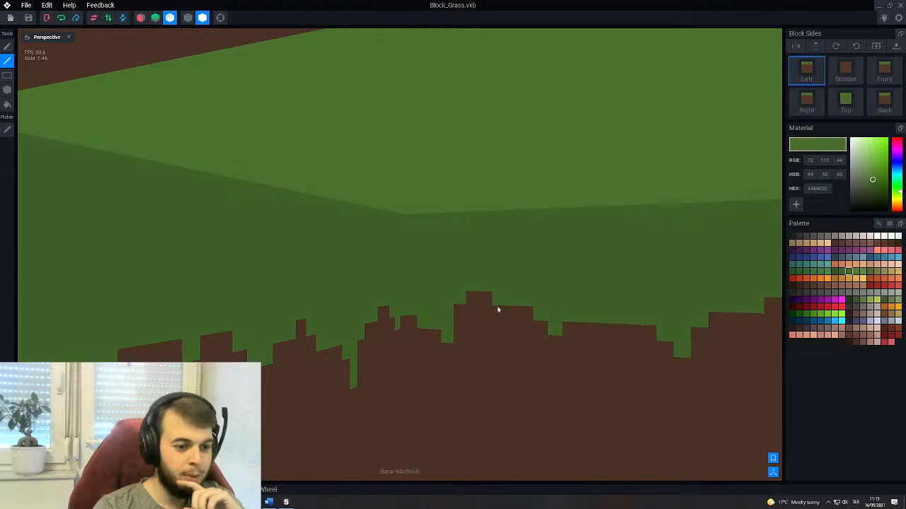
Turn off the repeated-block preview and switch the painting symmetry to the X axis for the side with two peaked bumps.
{"action": "left_click", "coordinate": [772, 457]}
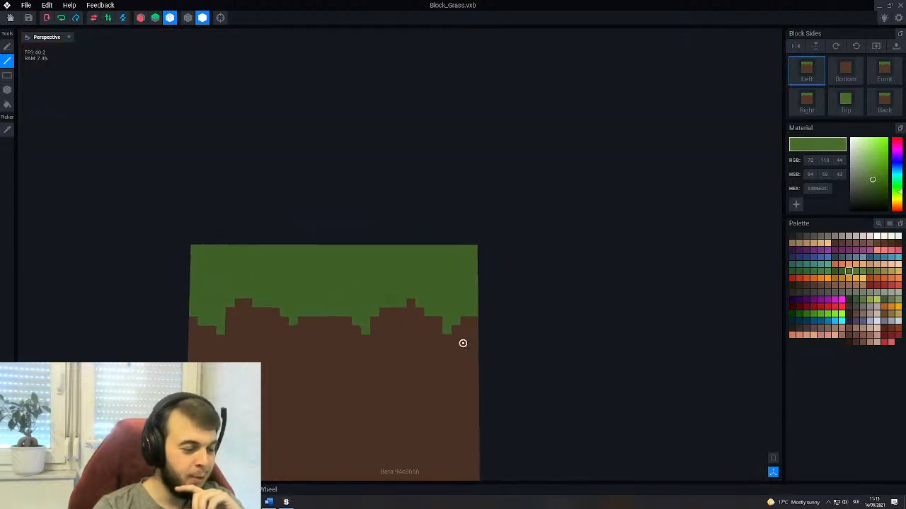
{"action": "scroll", "coordinate": [307, 328], "scroll_direction": "down", "scroll_amount": 3}
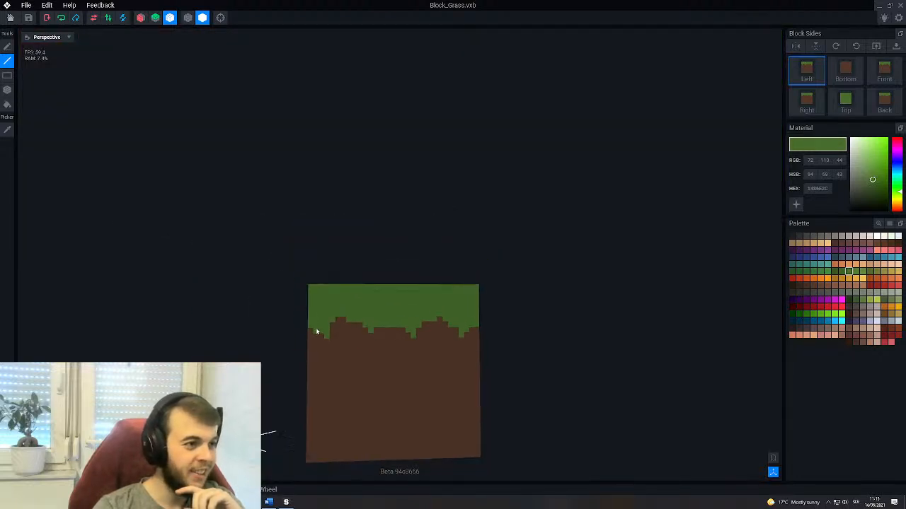
{"action": "right_click_drag", "start_coordinate": [406, 338], "coordinate": [368, 319]}
{"action": "scroll", "coordinate": [368, 319], "scroll_direction": "up", "scroll_amount": 2}
{"action": "left_click", "coordinate": [141, 18]}
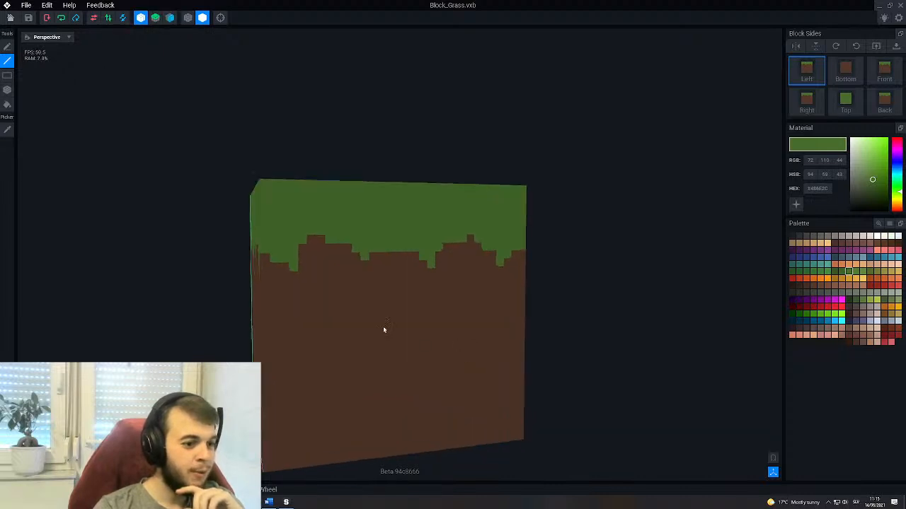
Cover the two-pixel peak on the first brown bump with green and add a single brown pixel farther along its top.
{"action": "scroll", "coordinate": [316, 260], "scroll_direction": "up", "scroll_amount": 2}
{"action": "left_click", "coordinate": [314, 240]}
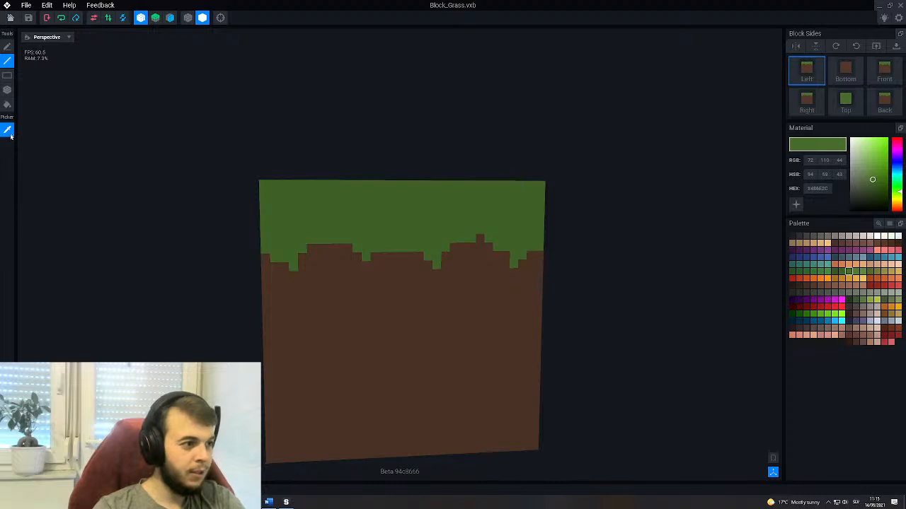
{"action": "left_click", "coordinate": [339, 269], "text": "alt"}
{"action": "left_click", "coordinate": [338, 240]}
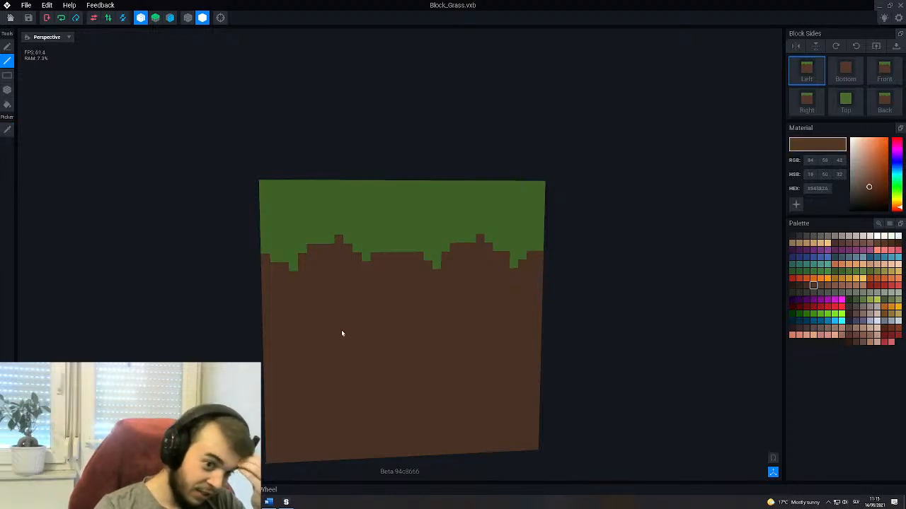
Show the repeated-block preview, examine how the reshaped first bump looks across the tiled blocks, and turn the preview off.
{"action": "scroll", "coordinate": [343, 330], "scroll_direction": "down", "scroll_amount": 2}
{"action": "right_click_drag", "start_coordinate": [388, 339], "coordinate": [395, 346]}
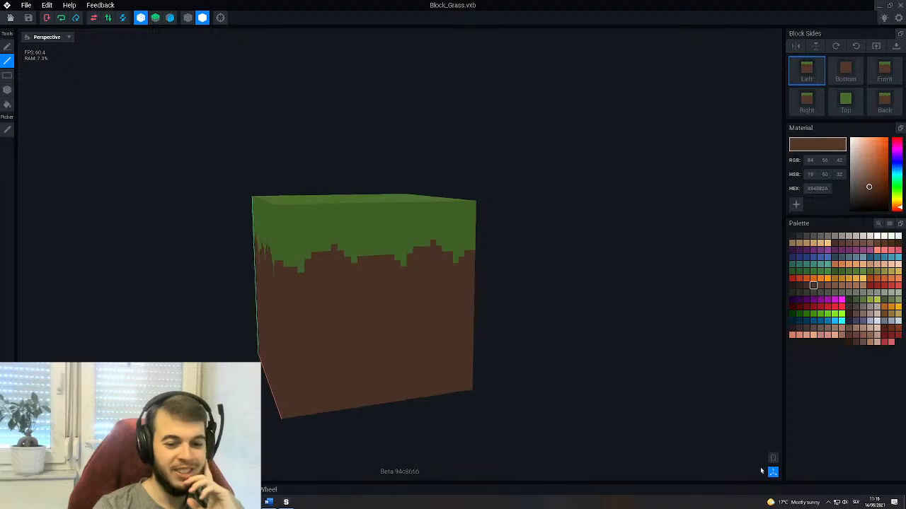
{"action": "left_click", "coordinate": [773, 459]}
{"action": "scroll", "coordinate": [450, 337], "scroll_direction": "down", "scroll_amount": 2}
{"action": "right_click_drag", "start_coordinate": [402, 317], "coordinate": [400, 317]}
{"action": "left_click", "coordinate": [773, 459]}
Examine the grass edges around the block, focusing up close on the side with the long grass drips.
{"action": "scroll", "coordinate": [414, 266], "scroll_direction": "down", "scroll_amount": 2}
{"action": "right_click_drag", "start_coordinate": [406, 242], "coordinate": [405, 242]}
{"action": "scroll", "coordinate": [409, 290], "scroll_direction": "up", "scroll_amount": 3}
{"action": "right_click_drag", "start_coordinate": [408, 291], "coordinate": [404, 295]}
{"action": "scroll", "coordinate": [404, 293], "scroll_direction": "up", "scroll_amount": 3}
{"action": "scroll", "coordinate": [392, 326], "scroll_direction": "up", "scroll_amount": 1}
{"action": "middle_click_drag", "start_coordinate": [391, 326], "coordinate": [433, 310]}
{"action": "right_click_drag", "start_coordinate": [432, 309], "coordinate": [490, 300]}
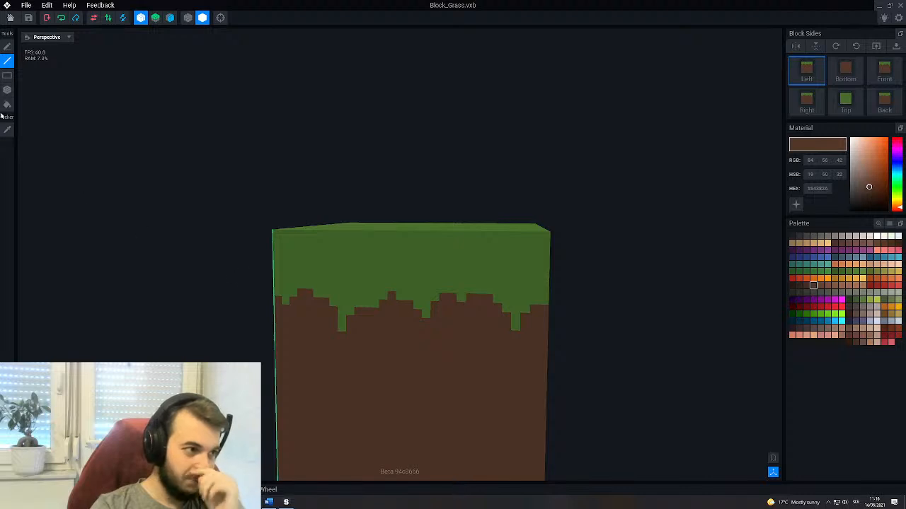
{"action": "middle_click_drag", "start_coordinate": [443, 348], "coordinate": [459, 328]}
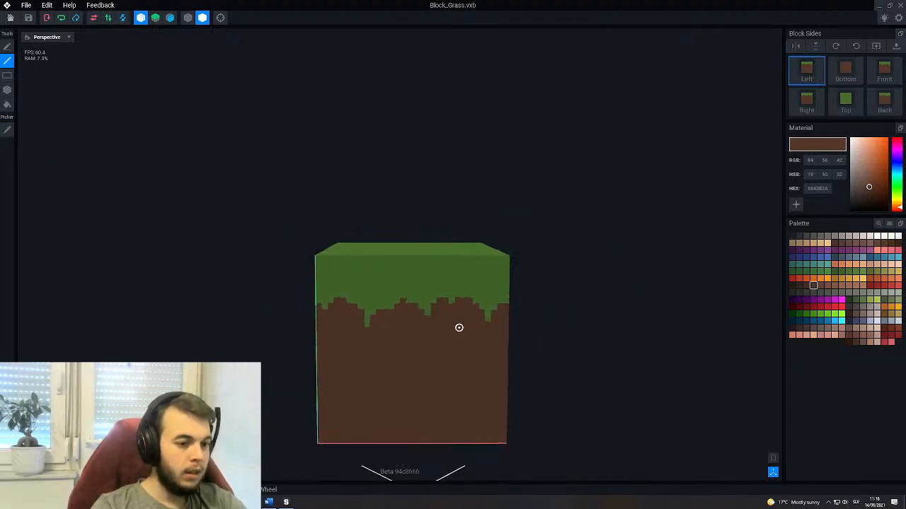
{"action": "scroll", "coordinate": [459, 327], "scroll_direction": "up", "scroll_amount": 3}
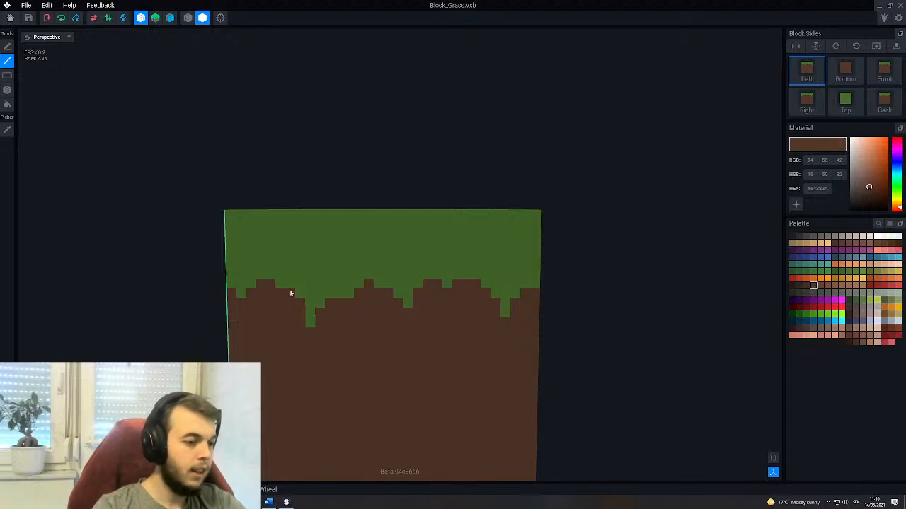
{"action": "middle_click_drag", "start_coordinate": [267, 295], "coordinate": [268, 293]}
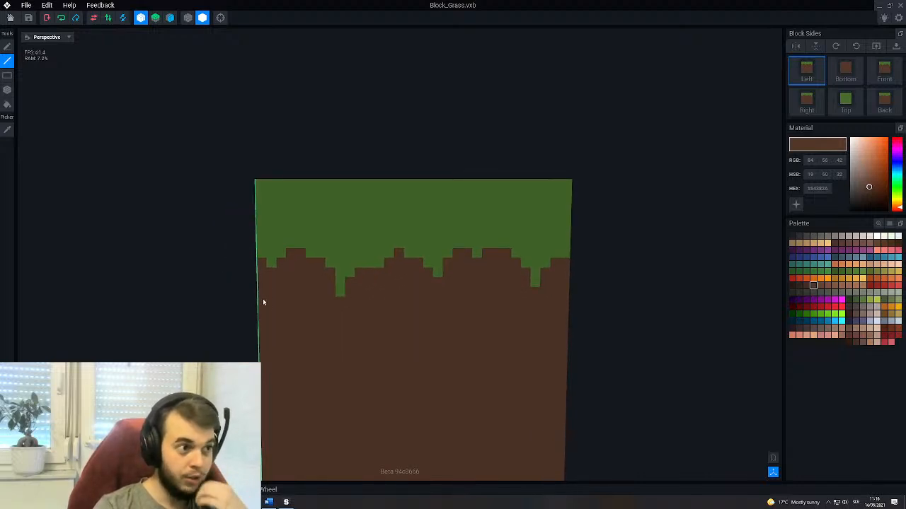
{"action": "middle_click_drag", "start_coordinate": [533, 313], "coordinate": [532, 312]}
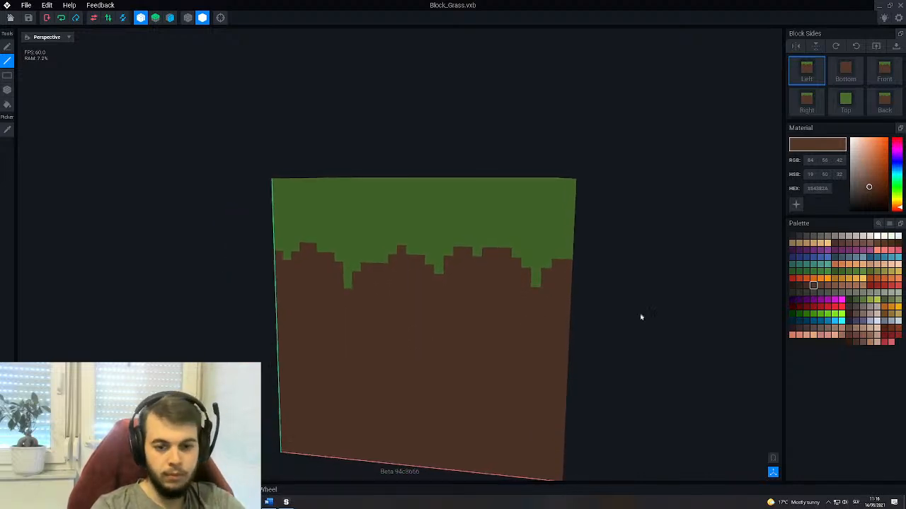
Set the paint colour to the dark brown #35231B.
{"action": "left_click", "coordinate": [799, 286]}
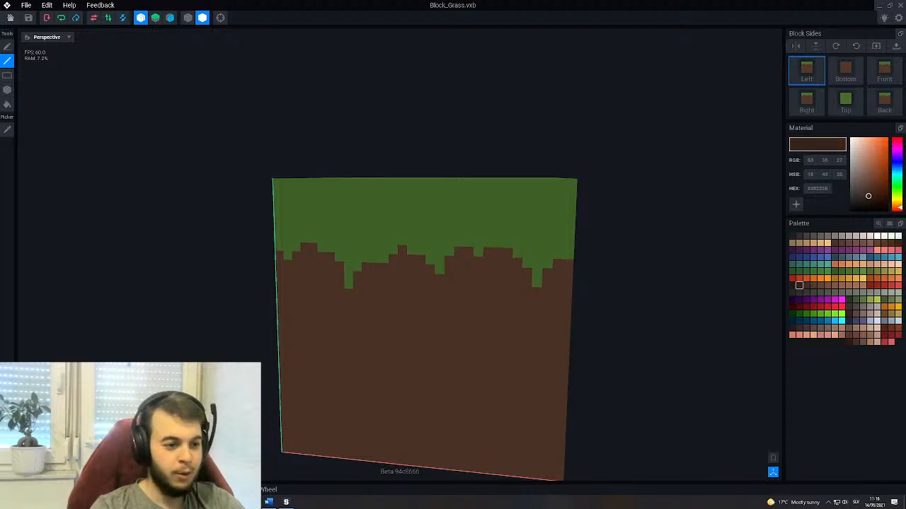
{"action": "middle_click_drag", "start_coordinate": [459, 323], "coordinate": [442, 328]}
{"action": "right_click_drag", "start_coordinate": [416, 300], "coordinate": [340, 299]}
{"action": "scroll", "coordinate": [332, 299], "scroll_direction": "up", "scroll_amount": 3}
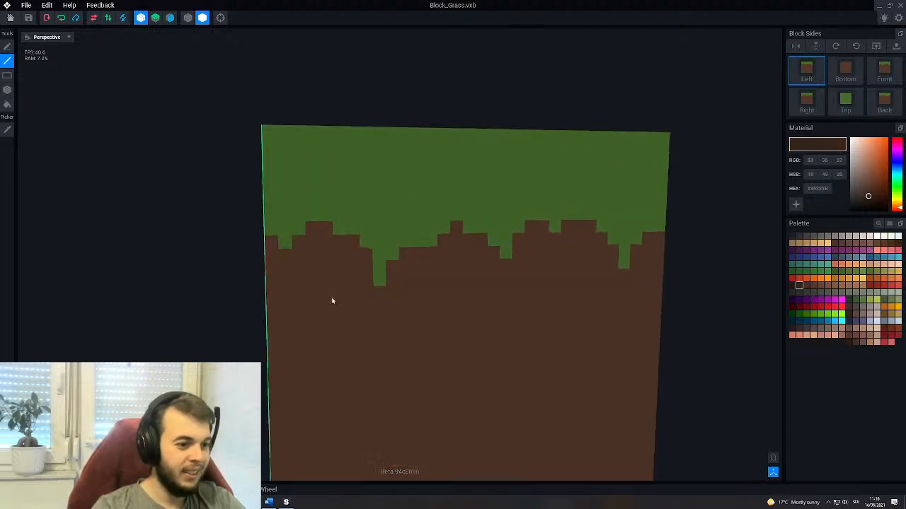
{"action": "left_click", "coordinate": [272, 246]}
{"action": "left_click", "coordinate": [285, 256]}
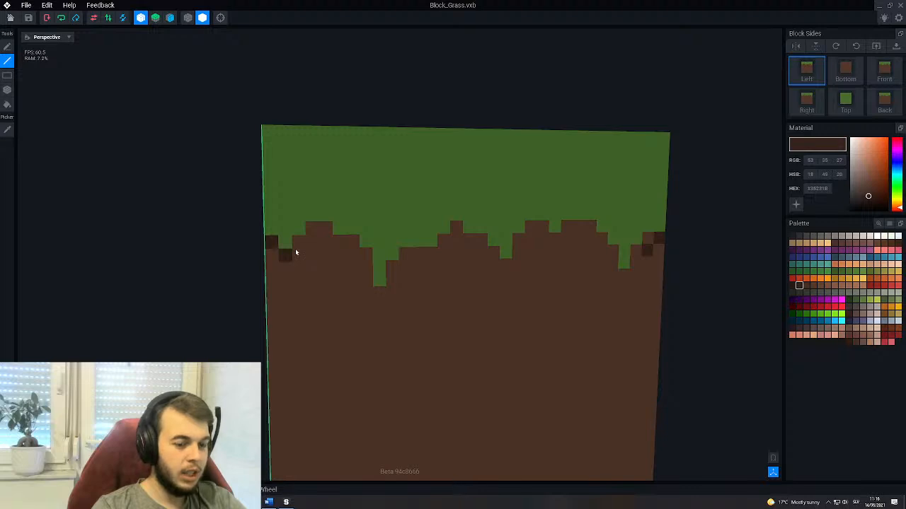
{"action": "key", "text": "ctrl+z"}
{"action": "key", "text": "ctrl+z"}
Paint a one-pixel dark brown shadow outline directly beneath the grass along the full width of the side with two peaked bumps.
{"action": "mouse_move", "coordinate": [681, 188]}
{"action": "right_mouse_down"}
{"action": "mouse_move", "coordinate": [415, 297]}
{"action": "mouse_move", "coordinate": [336, 264]}
{"action": "right_mouse_up"}
{"action": "left_click", "coordinate": [293, 253]}
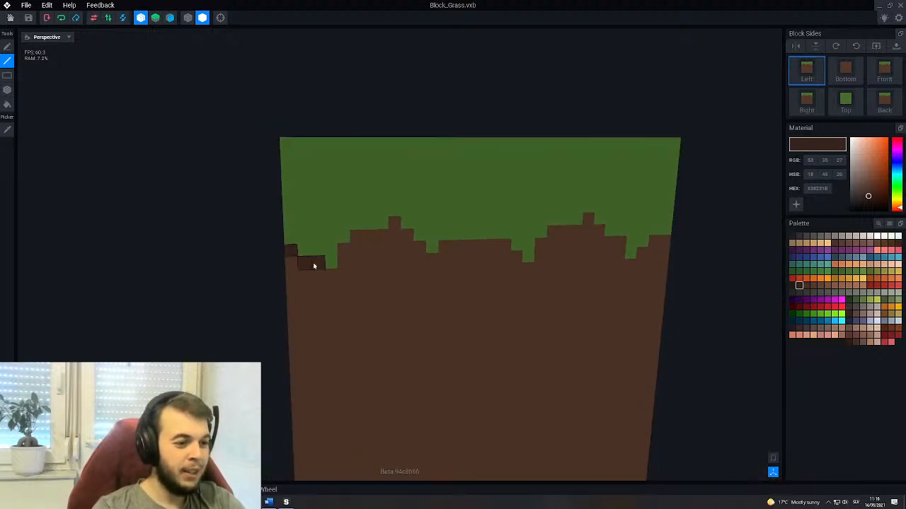
{"action": "left_click", "coordinate": [343, 249]}
{"action": "left_click_drag", "start_coordinate": [386, 238], "coordinate": [411, 236]}
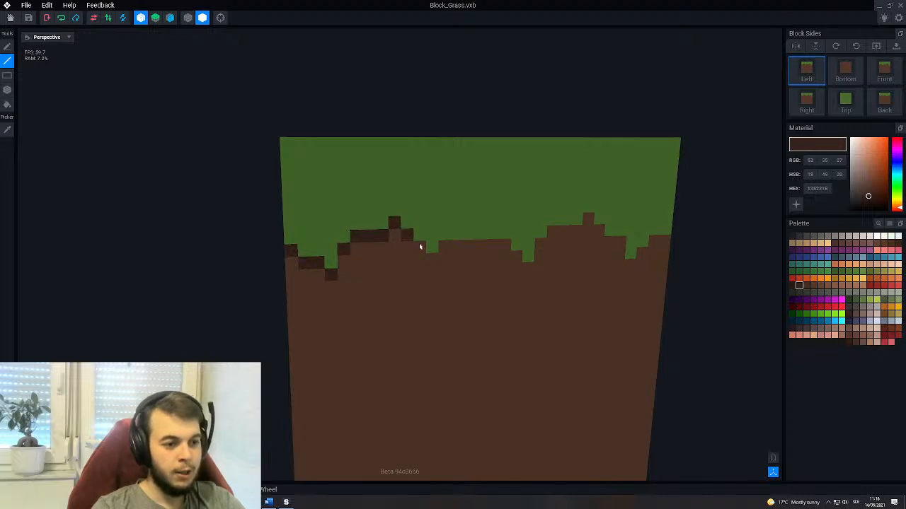
{"action": "left_click", "coordinate": [343, 262]}
{"action": "key", "text": "ctrl+z"}
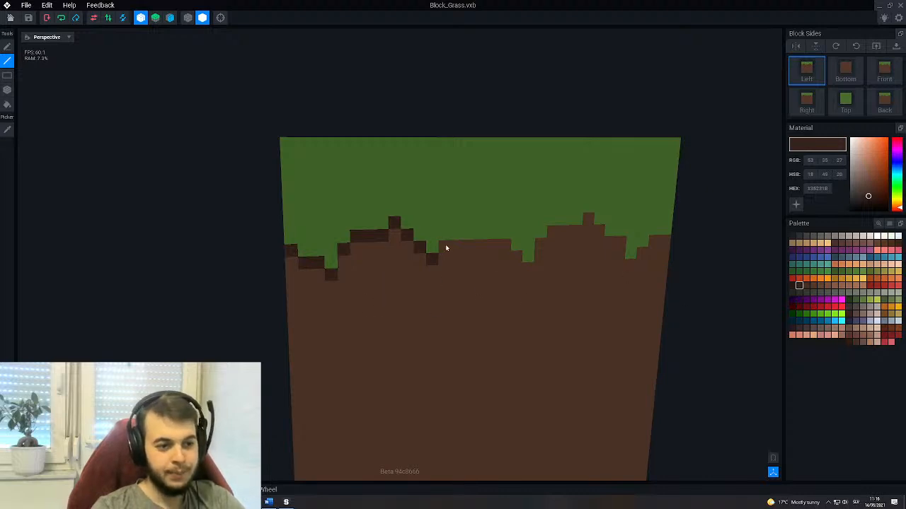
{"action": "mouse_move", "coordinate": [494, 245]}
{"action": "left_mouse_down"}
{"action": "mouse_move", "coordinate": [518, 261]}
{"action": "mouse_move", "coordinate": [552, 234]}
{"action": "mouse_move", "coordinate": [575, 233]}
{"action": "mouse_move", "coordinate": [588, 216]}
{"action": "mouse_move", "coordinate": [620, 243]}
{"action": "mouse_move", "coordinate": [648, 248]}
{"action": "mouse_move", "coordinate": [666, 239]}
{"action": "left_mouse_up"}
{"action": "left_click", "coordinate": [629, 263]}
{"action": "right_click_drag", "start_coordinate": [665, 239], "coordinate": [582, 297]}
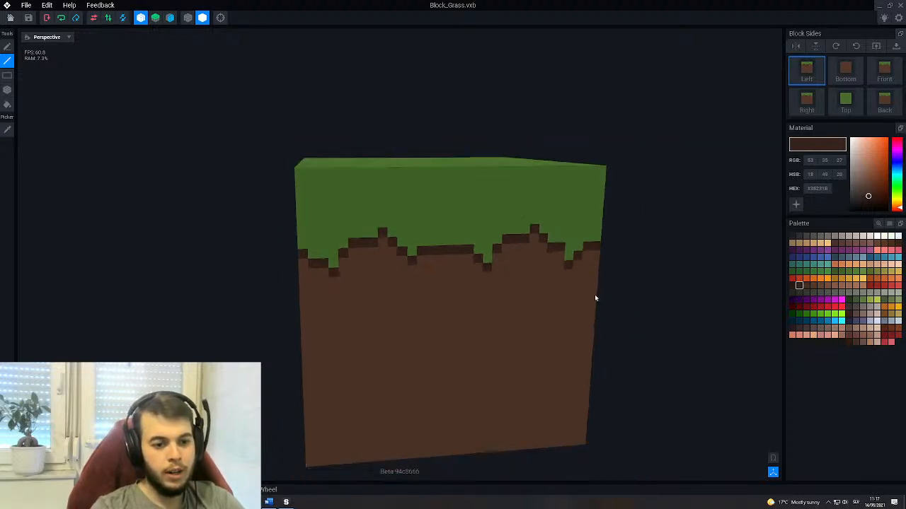
Try to add a softer #452E22 brown shadow row beneath the dark outline of the first bump and middle ledge.
{"action": "left_click", "coordinate": [806, 285]}
{"action": "scroll", "coordinate": [485, 345], "scroll_direction": "up", "scroll_amount": 2}
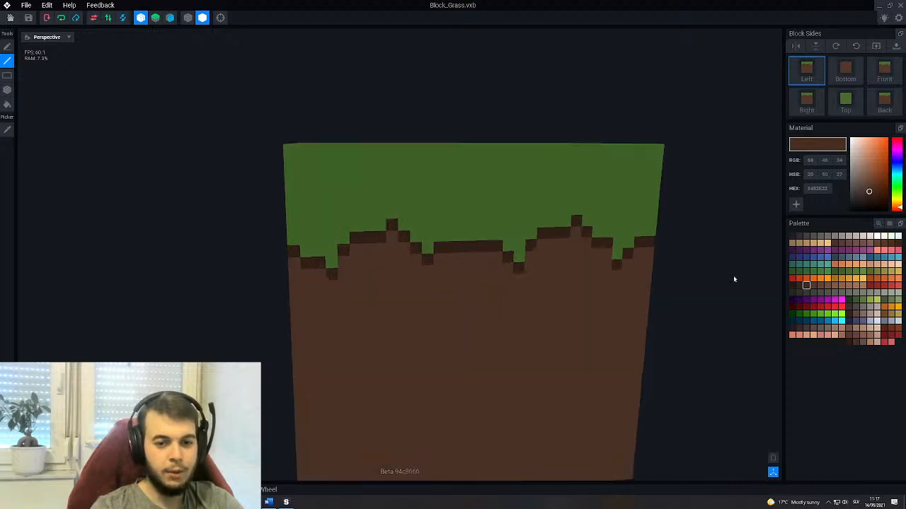
{"action": "scroll", "coordinate": [319, 339], "scroll_direction": "up", "scroll_amount": 1}
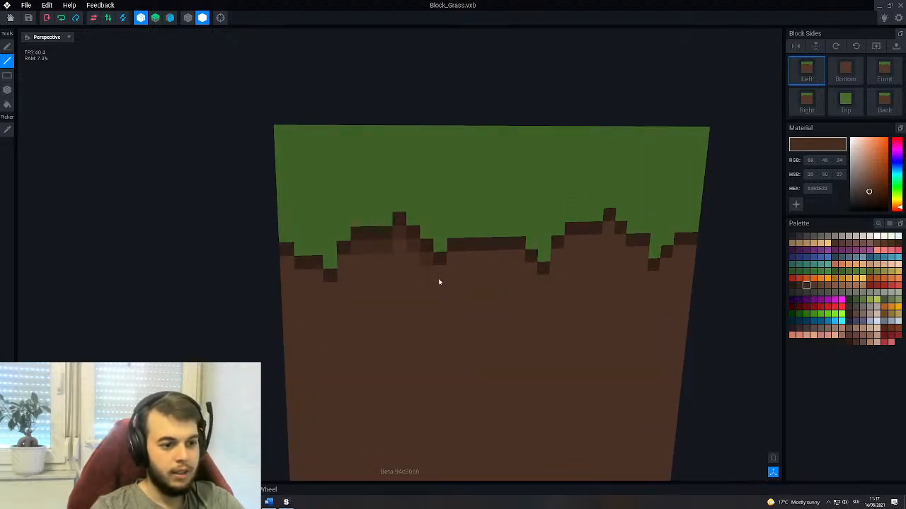
{"action": "mouse_move", "coordinate": [446, 264]}
{"action": "left_mouse_down"}
{"action": "mouse_move", "coordinate": [517, 255]}
{"action": "mouse_move", "coordinate": [530, 264]}
{"action": "left_mouse_up"}
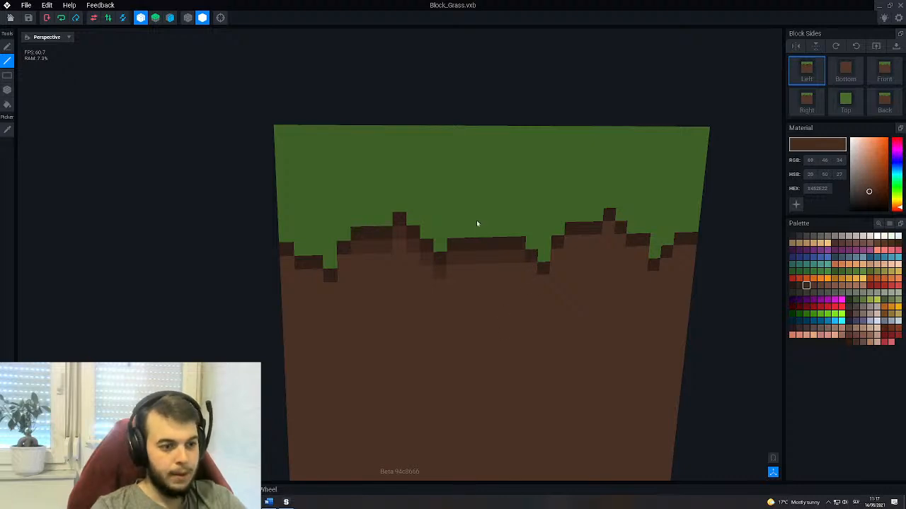
Switch the painting symmetry to the Z axis for work on the adjacent side with the long grass drips.
{"action": "scroll", "coordinate": [486, 255], "scroll_direction": "down", "scroll_amount": 5}
{"action": "right_click_drag", "start_coordinate": [488, 262], "coordinate": [428, 288]}
{"action": "scroll", "coordinate": [386, 266], "scroll_direction": "up", "scroll_amount": 4}
{"action": "left_click", "coordinate": [143, 19]}
{"action": "left_click", "coordinate": [170, 19]}
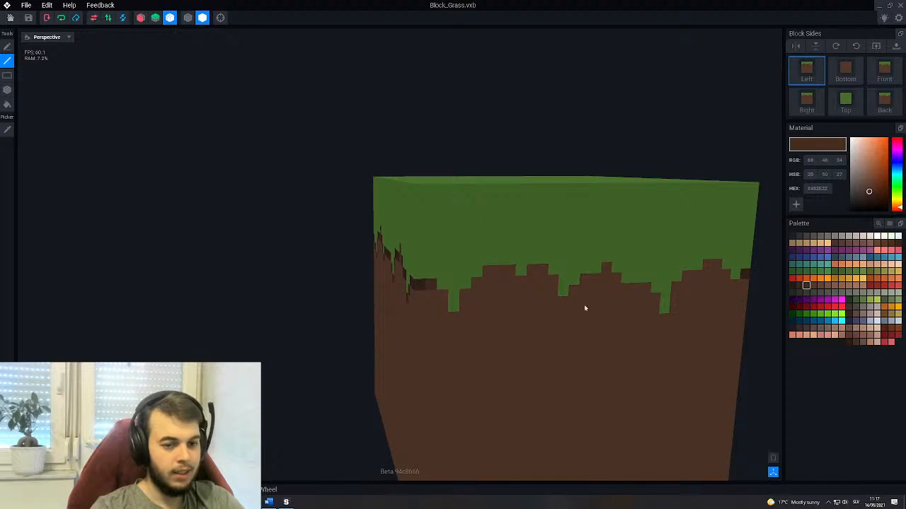
Paint a dark brown #35231B outline beneath the grass around the first drip and across the first two brown bumps.
{"action": "left_click", "coordinate": [798, 286]}
{"action": "left_click", "coordinate": [442, 296]}
{"action": "left_click", "coordinate": [455, 317]}
{"action": "left_click", "coordinate": [465, 295]}
{"action": "left_click", "coordinate": [477, 285]}
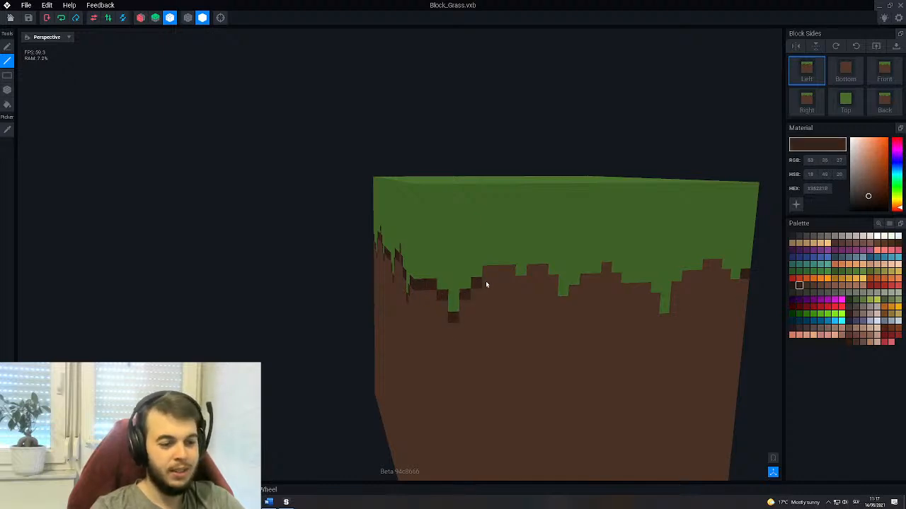
{"action": "left_click", "coordinate": [540, 272]}
Continue the dark brown outline beneath the grass over the middle bump, around the longest drip and up to the far corner.
{"action": "mouse_move", "coordinate": [519, 278]}
{"action": "right_mouse_down"}
{"action": "mouse_move", "coordinate": [505, 309]}
{"action": "mouse_move", "coordinate": [405, 275]}
{"action": "mouse_move", "coordinate": [394, 291]}
{"action": "mouse_move", "coordinate": [513, 319]}
{"action": "right_mouse_up"}
{"action": "middle_click_drag", "start_coordinate": [513, 318], "coordinate": [420, 312]}
{"action": "left_click", "coordinate": [420, 312]}
{"action": "left_click", "coordinate": [433, 301]}
{"action": "left_click", "coordinate": [446, 289]}
{"action": "left_click", "coordinate": [471, 277]}
{"action": "left_click", "coordinate": [459, 289]}
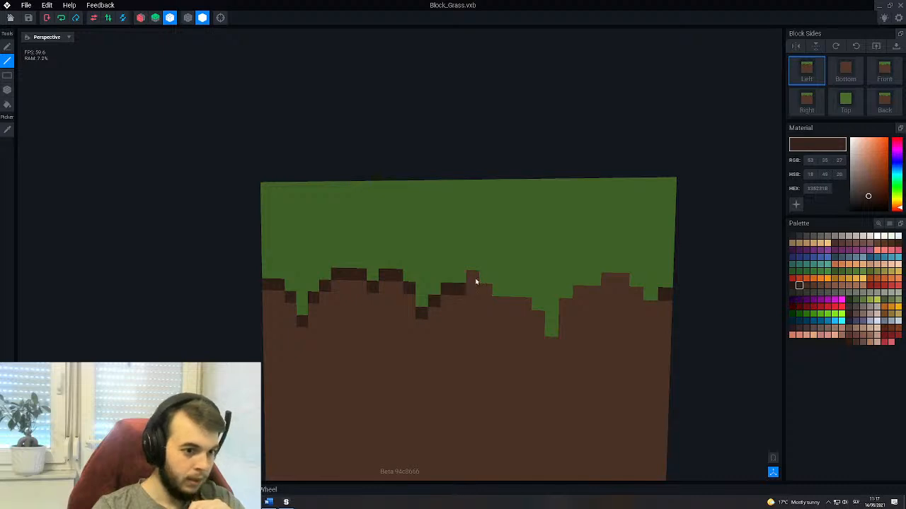
{"action": "mouse_move", "coordinate": [505, 305]}
{"action": "left_mouse_down"}
{"action": "mouse_move", "coordinate": [530, 318]}
{"action": "mouse_move", "coordinate": [539, 341]}
{"action": "left_mouse_up"}
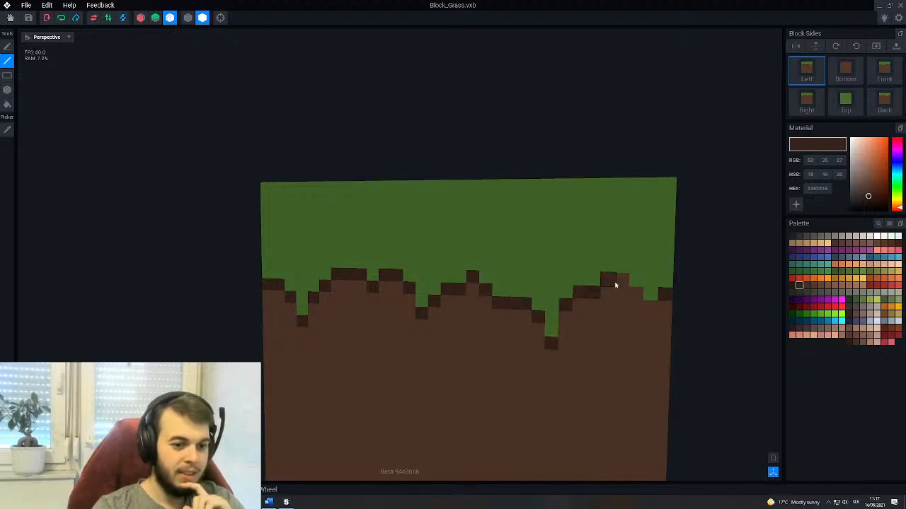
{"action": "left_click", "coordinate": [636, 296]}
{"action": "left_click", "coordinate": [649, 308]}
Paint a row of #452E22 brown beneath the dark outline of the middle ledge on the side with two peaked bumps.
{"action": "scroll", "coordinate": [609, 354], "scroll_direction": "down", "scroll_amount": 5}
{"action": "mouse_move", "coordinate": [425, 293]}
{"action": "right_mouse_down"}
{"action": "mouse_move", "coordinate": [406, 304]}
{"action": "mouse_move", "coordinate": [466, 303]}
{"action": "right_mouse_up"}
{"action": "scroll", "coordinate": [466, 302], "scroll_direction": "up", "scroll_amount": 2}
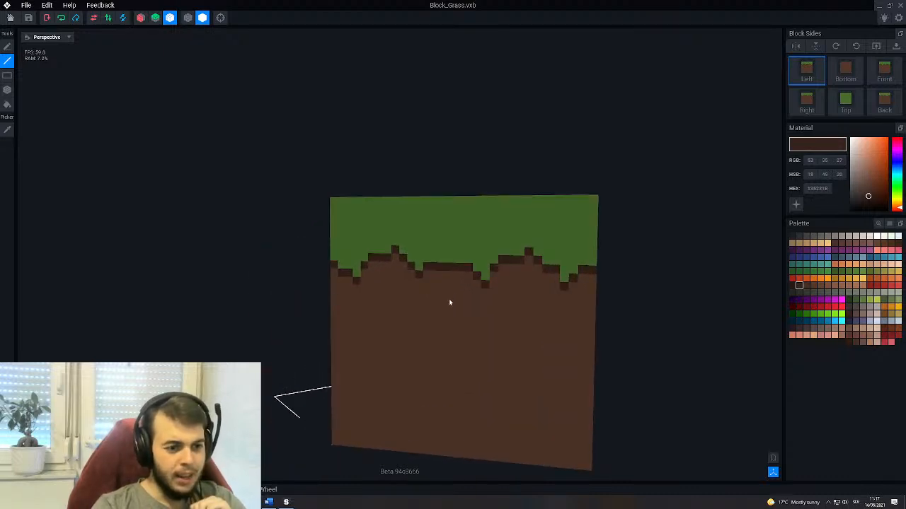
{"action": "scroll", "coordinate": [451, 299], "scroll_direction": "up", "scroll_amount": 2}
{"action": "left_click", "coordinate": [806, 286]}
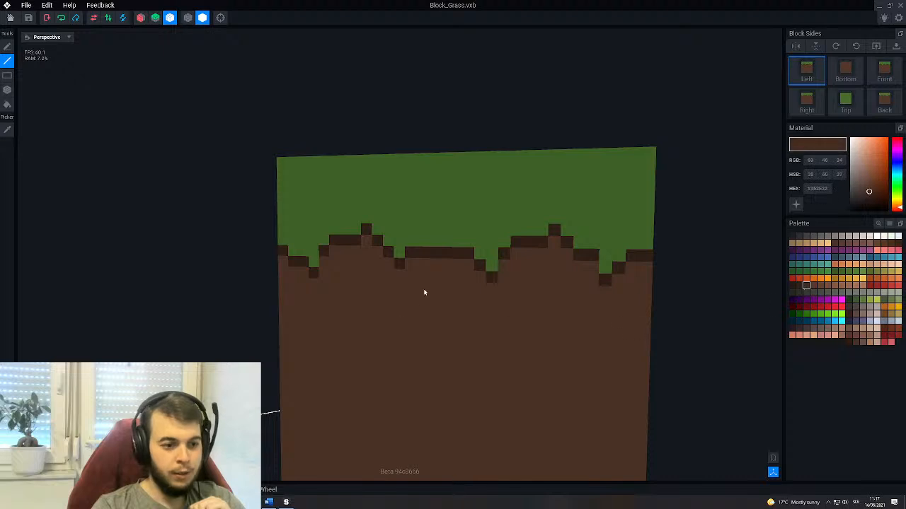
{"action": "left_click_drag", "start_coordinate": [466, 269], "coordinate": [409, 270]}
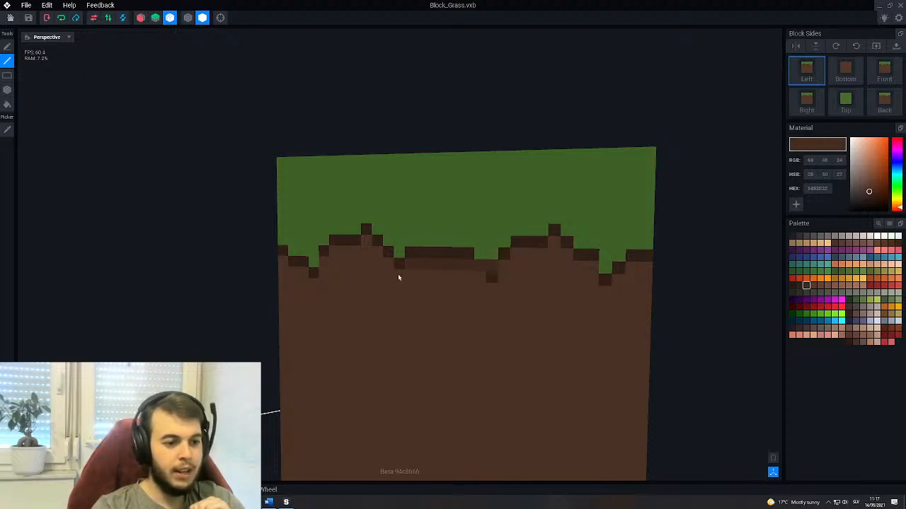
Add #452E22 brown shading beneath the dark outline around the first drip and the first two bumps on the long-drip side.
{"action": "right_click_drag", "start_coordinate": [408, 283], "coordinate": [499, 305]}
{"action": "right_click_drag", "start_coordinate": [455, 337], "coordinate": [259, 255]}
{"action": "mouse_move", "coordinate": [296, 253]}
{"action": "left_mouse_down"}
{"action": "mouse_move", "coordinate": [310, 258]}
{"action": "mouse_move", "coordinate": [360, 236]}
{"action": "mouse_move", "coordinate": [398, 247]}
{"action": "left_mouse_up"}
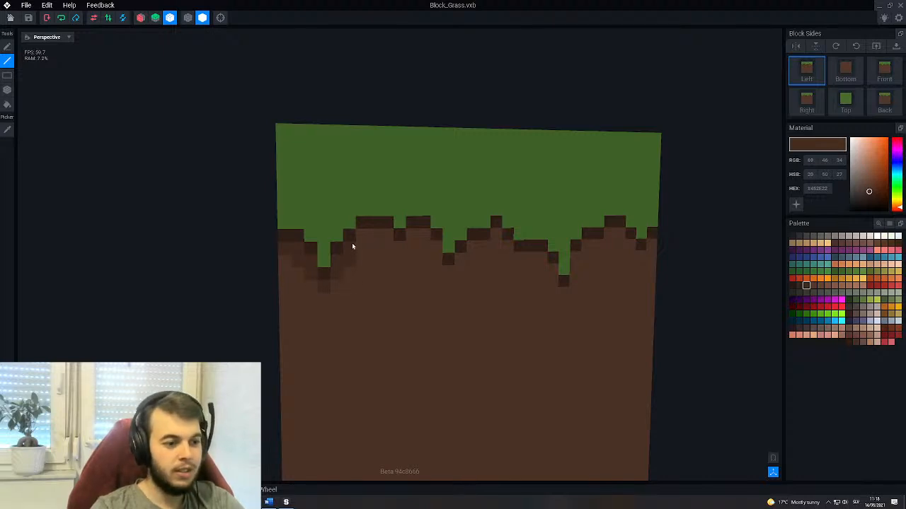
{"action": "mouse_move", "coordinate": [388, 244]}
{"action": "left_mouse_down"}
{"action": "mouse_move", "coordinate": [425, 236]}
{"action": "mouse_move", "coordinate": [438, 246]}
{"action": "left_mouse_up"}
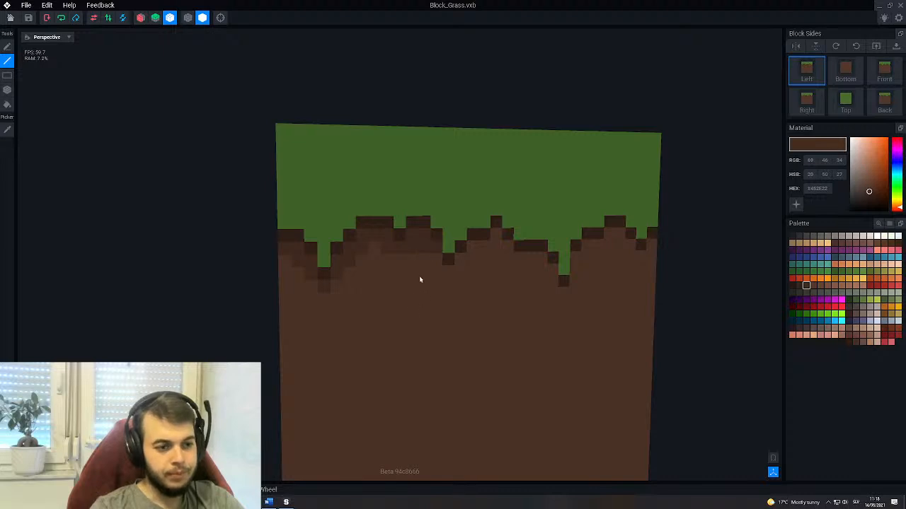
Extend the #452E22 shading beneath the dark outline across the middle bump and around the longest grass drip.
{"action": "scroll", "coordinate": [418, 283], "scroll_direction": "down", "scroll_amount": 8}
{"action": "right_click_drag", "start_coordinate": [382, 291], "coordinate": [337, 307]}
{"action": "scroll", "coordinate": [337, 306], "scroll_direction": "up", "scroll_amount": 1}
{"action": "scroll", "coordinate": [337, 306], "scroll_direction": "up", "scroll_amount": 5}
{"action": "right_click_drag", "start_coordinate": [326, 247], "coordinate": [363, 253]}
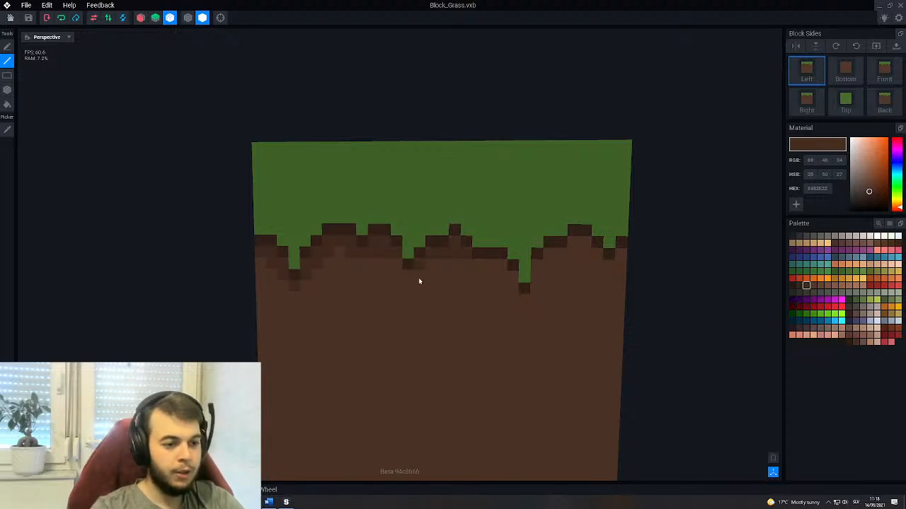
{"action": "mouse_move", "coordinate": [461, 265]}
{"action": "left_mouse_down"}
{"action": "mouse_move", "coordinate": [498, 266]}
{"action": "mouse_move", "coordinate": [517, 301]}
{"action": "mouse_move", "coordinate": [535, 275]}
{"action": "left_mouse_up"}
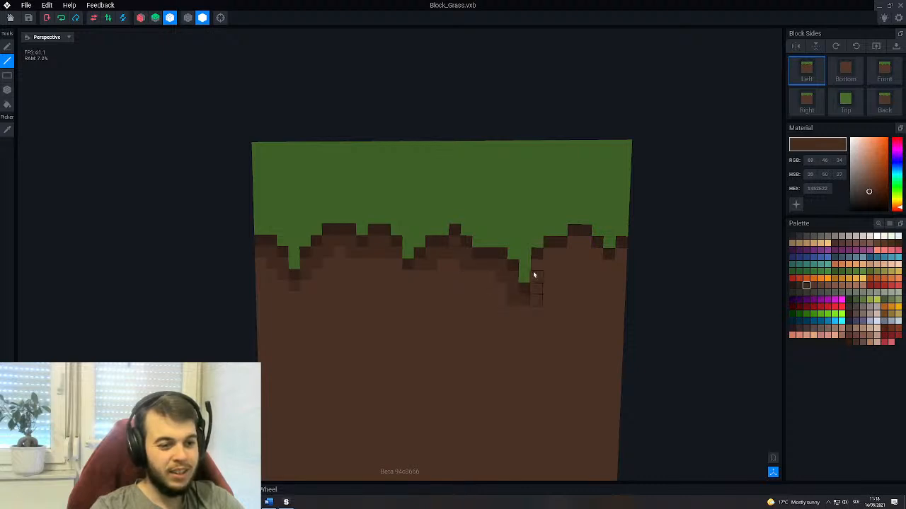
Sample the #54382A base brown and trim stray shading pixels beneath the longest drip and the first bumps.
{"action": "scroll", "coordinate": [474, 419], "scroll_direction": "down", "scroll_amount": 6}
{"action": "right_click_drag", "start_coordinate": [445, 364], "coordinate": [445, 364]}
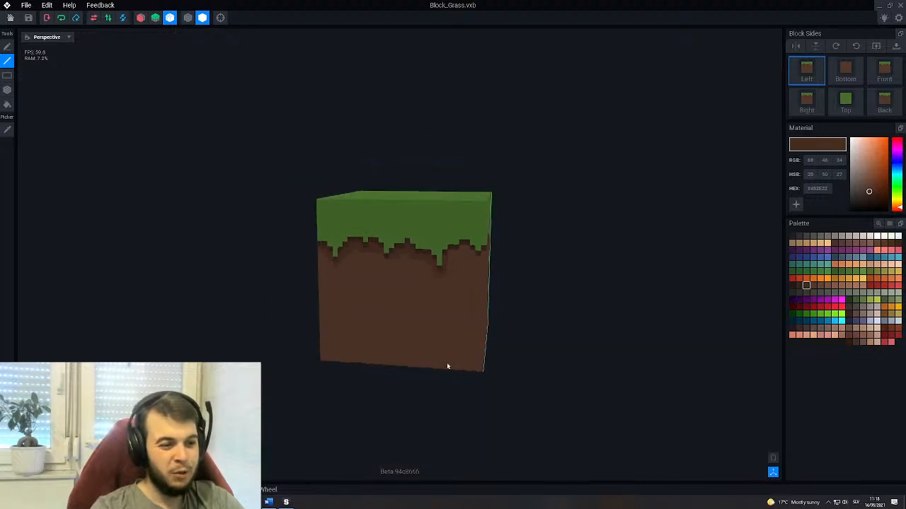
{"action": "scroll", "coordinate": [413, 286], "scroll_direction": "up", "scroll_amount": 4}
{"action": "middle_click_drag", "start_coordinate": [414, 286], "coordinate": [443, 342]}
{"action": "scroll", "coordinate": [443, 342], "scroll_direction": "up", "scroll_amount": 4}
{"action": "left_click", "coordinate": [8, 130]}
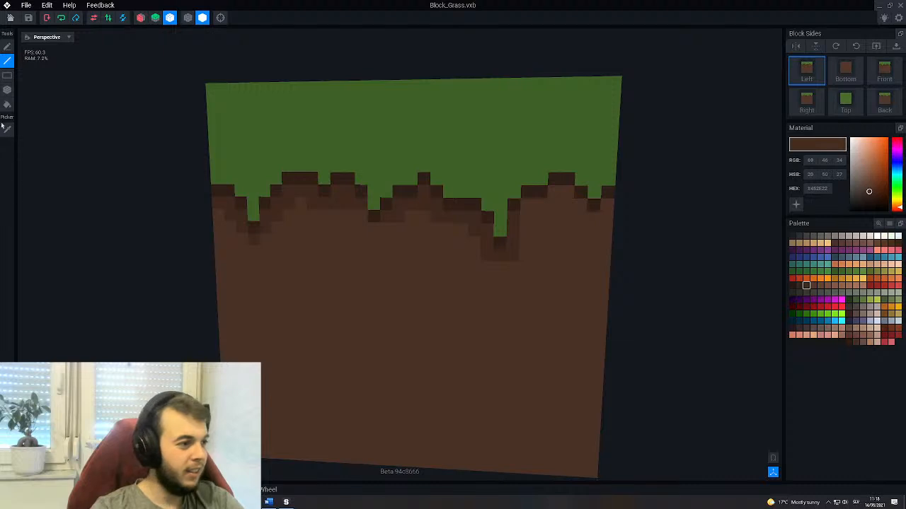
{"action": "left_click", "coordinate": [274, 253]}
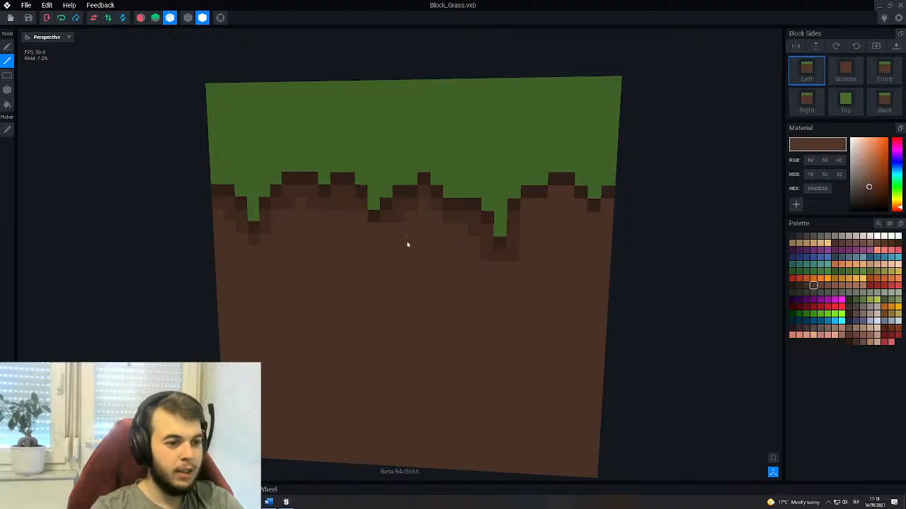
{"action": "left_click", "coordinate": [487, 242]}
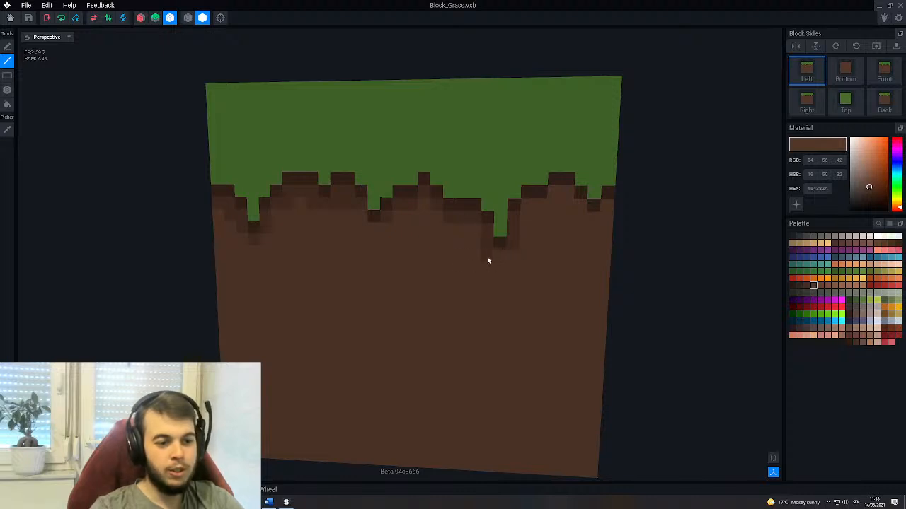
{"action": "middle_click_drag", "start_coordinate": [393, 254], "coordinate": [409, 285]}
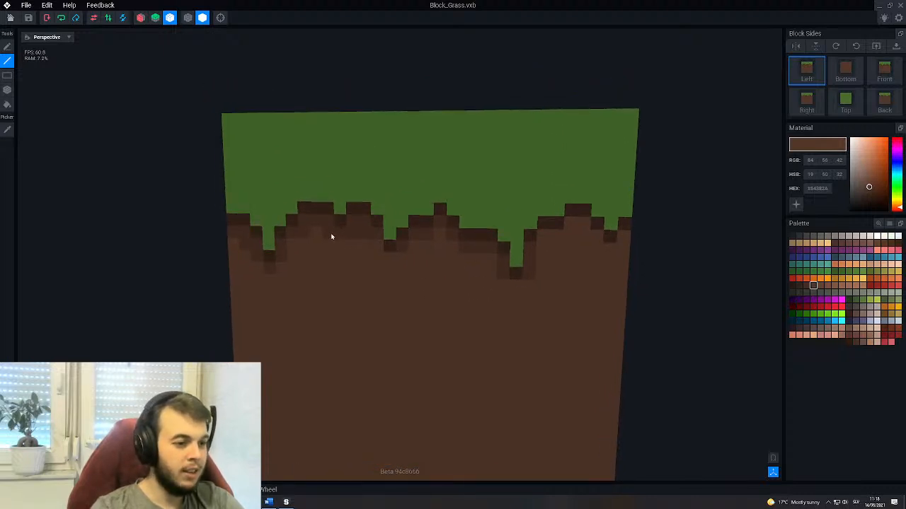
{"action": "right_click_drag", "start_coordinate": [368, 239], "coordinate": [384, 283]}
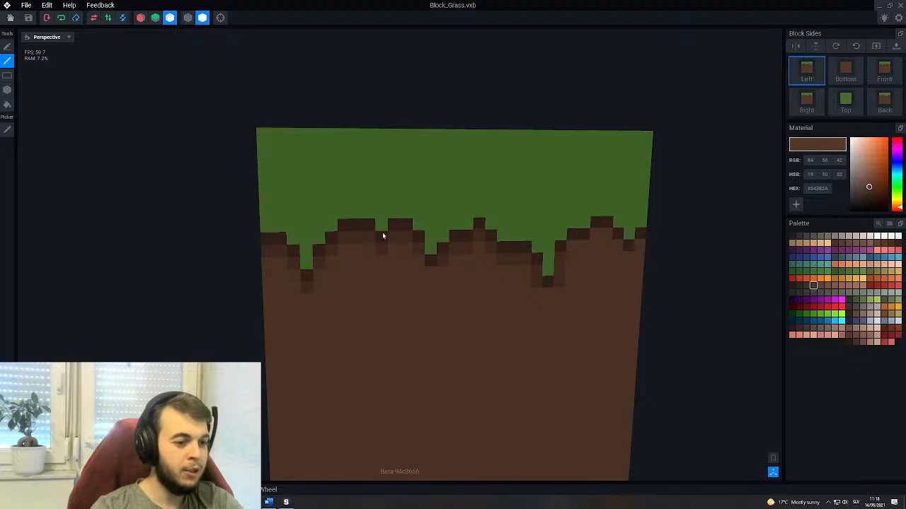
{"action": "mouse_move", "coordinate": [441, 247]}
{"action": "right_mouse_down"}
{"action": "mouse_move", "coordinate": [516, 237]}
{"action": "mouse_move", "coordinate": [385, 232]}
{"action": "right_mouse_up"}
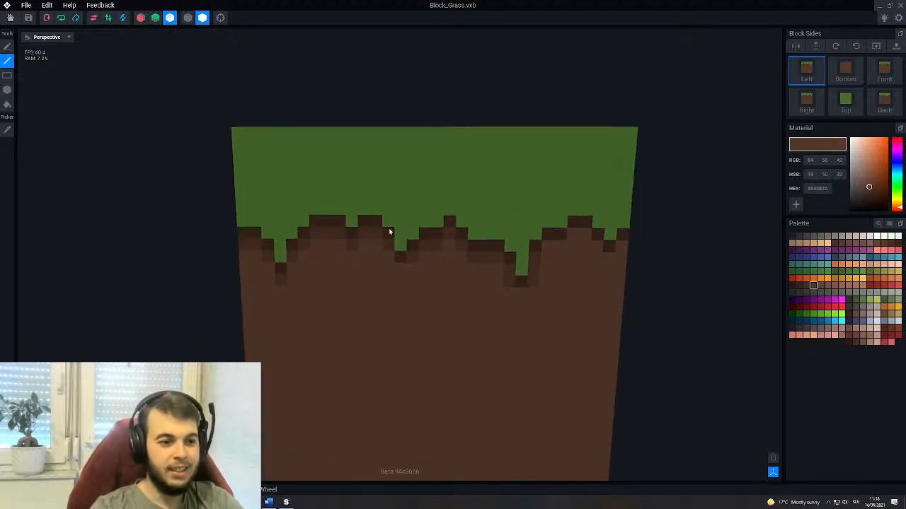
Sample #452E22 again and complete the shading beneath the bumps and last short drip on the long-drip side.
{"action": "left_click", "coordinate": [8, 130]}
{"action": "left_click", "coordinate": [368, 232]}
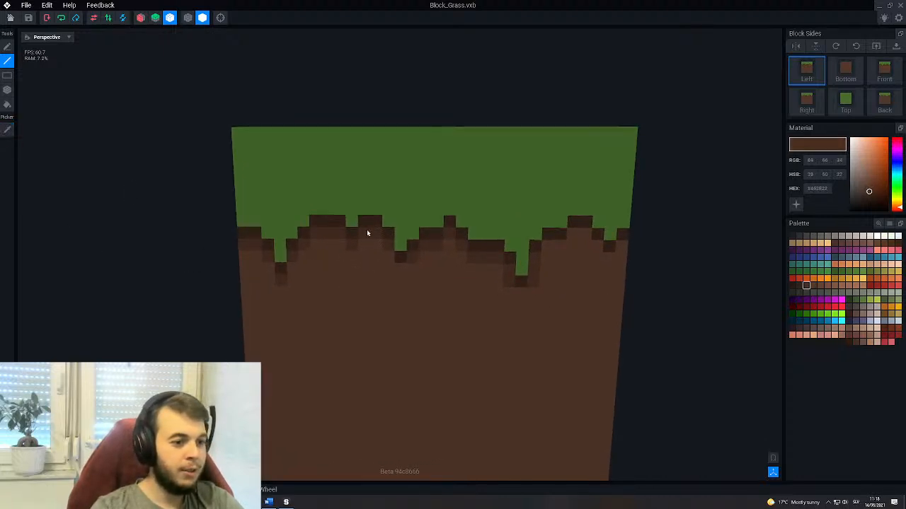
{"action": "right_click_drag", "start_coordinate": [463, 255], "coordinate": [445, 279]}
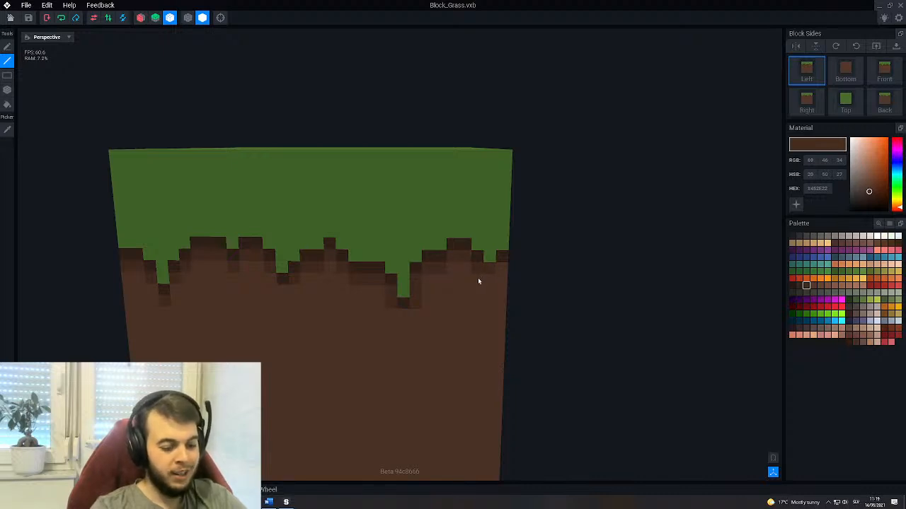
Switch to X-axis mirroring and paint #452E22 shading beneath the ledge and bumps on the side with two peaked bumps.
{"action": "right_click_drag", "start_coordinate": [501, 272], "coordinate": [481, 271]}
{"action": "left_click", "coordinate": [141, 19]}
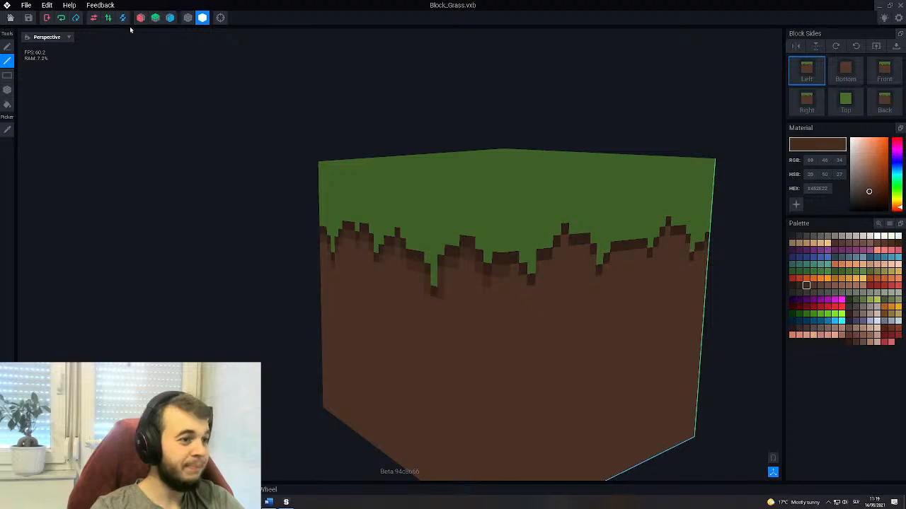
{"action": "right_click_drag", "start_coordinate": [410, 239], "coordinate": [365, 240]}
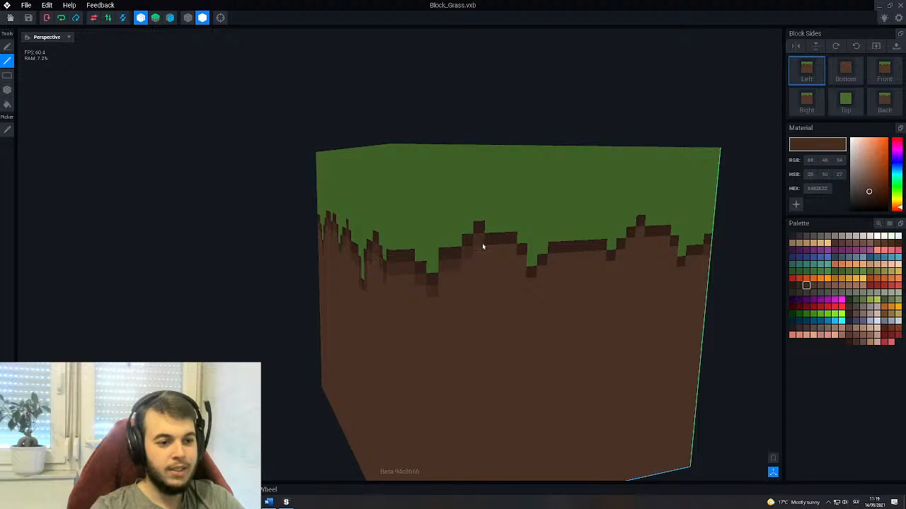
{"action": "right_click_drag", "start_coordinate": [520, 259], "coordinate": [448, 269]}
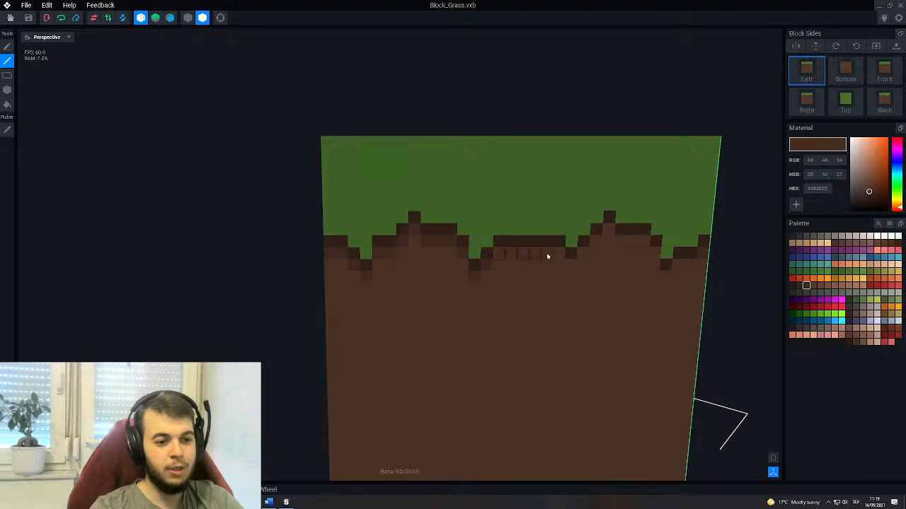
{"action": "middle_click_drag", "start_coordinate": [551, 271], "coordinate": [493, 276]}
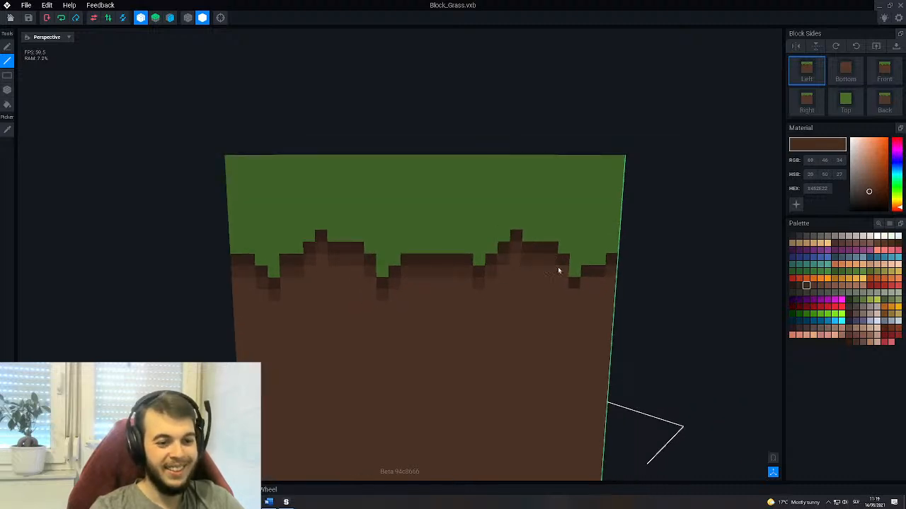
Return to the long-drip side and switch the mirroring from the X axis to the Z axis.
{"action": "scroll", "coordinate": [338, 255], "scroll_direction": "down", "scroll_amount": 4}
{"action": "right_click_drag", "start_coordinate": [343, 242], "coordinate": [531, 248]}
{"action": "middle_click_drag", "start_coordinate": [323, 250], "coordinate": [541, 248]}
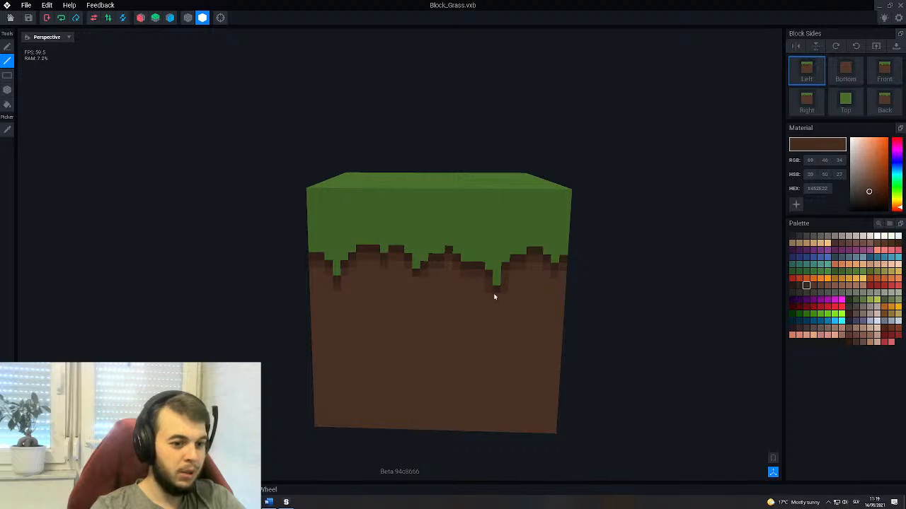
{"action": "left_click", "coordinate": [170, 18]}
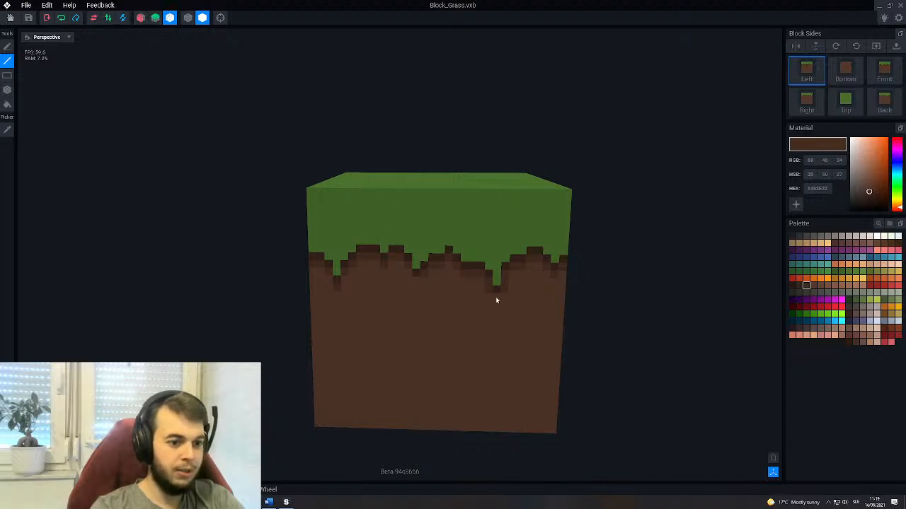
Preview the block tiled to examine how the shaded grass edge repeats, and return to the single block.
{"action": "middle_click_drag", "start_coordinate": [377, 246], "coordinate": [377, 246]}
{"action": "right_click_drag", "start_coordinate": [326, 260], "coordinate": [321, 259]}
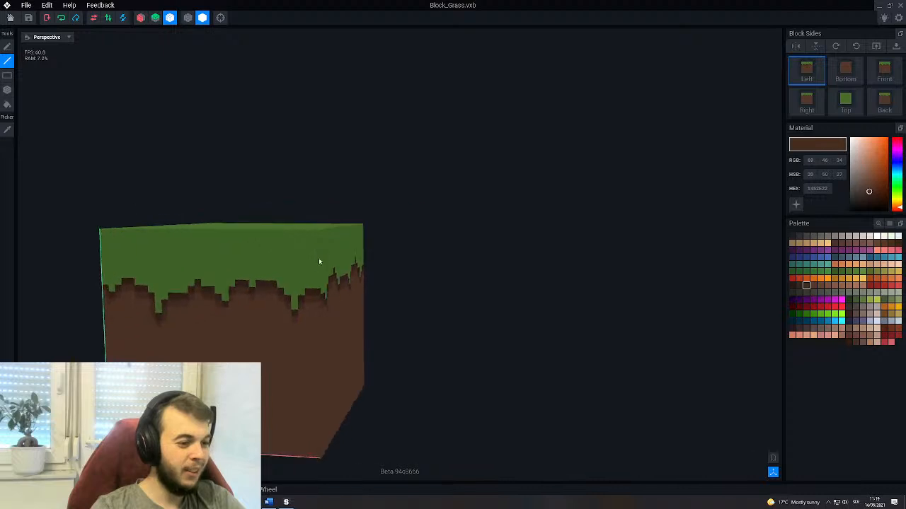
{"action": "middle_click_drag", "start_coordinate": [321, 259], "coordinate": [477, 273]}
{"action": "left_click", "coordinate": [773, 459]}
{"action": "scroll", "coordinate": [324, 280], "scroll_direction": "down", "scroll_amount": 10}
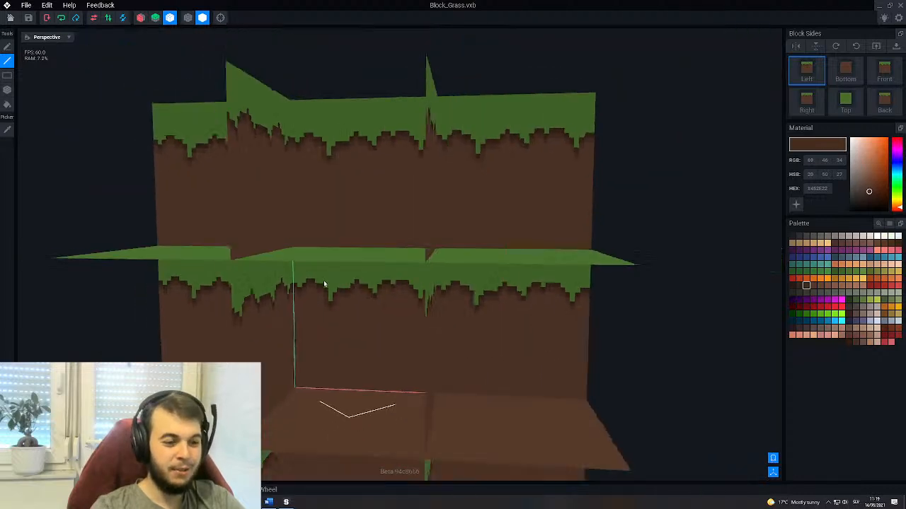
{"action": "right_click_drag", "start_coordinate": [326, 266], "coordinate": [330, 265]}
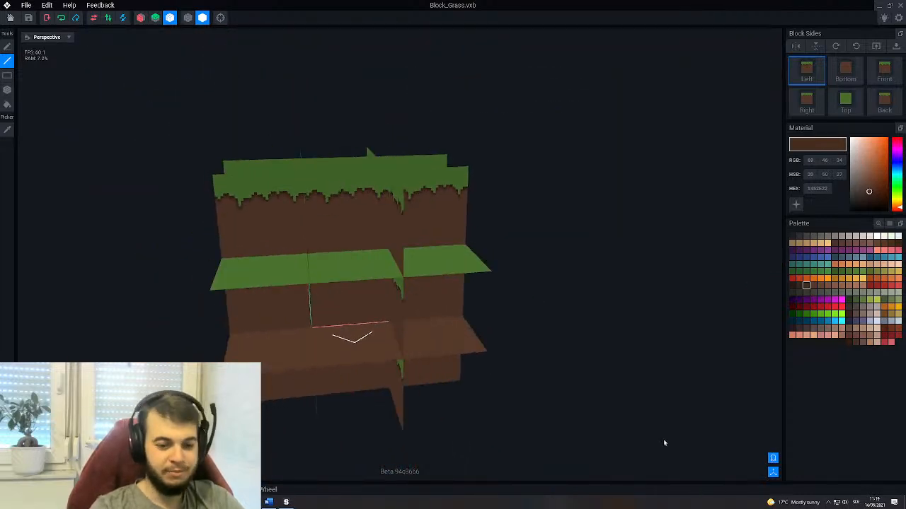
{"action": "left_click", "coordinate": [773, 458]}
Thicken the #452E22 shading beneath the notch between the two neighbouring flat bumps on the long-drip side.
{"action": "scroll", "coordinate": [353, 275], "scroll_direction": "up", "scroll_amount": 5}
{"action": "scroll", "coordinate": [358, 297], "scroll_direction": "up", "scroll_amount": 5}
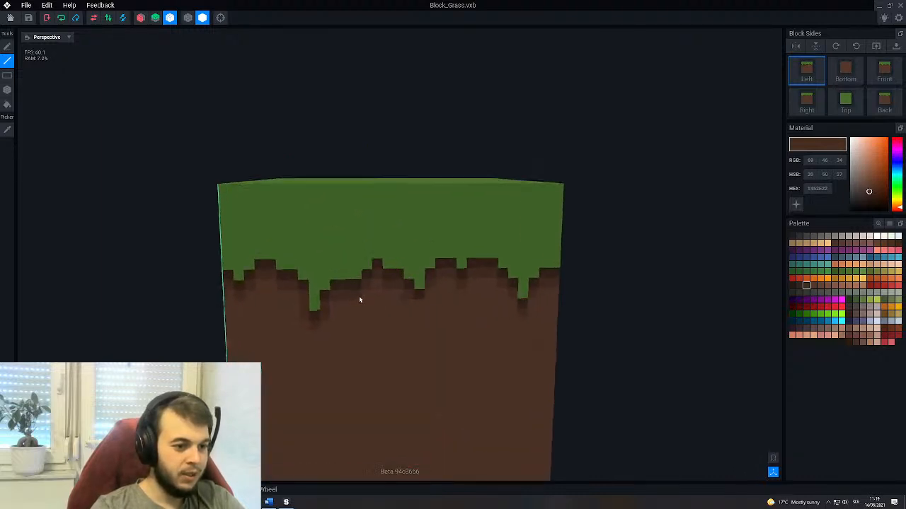
{"action": "middle_click_drag", "start_coordinate": [392, 358], "coordinate": [388, 354]}
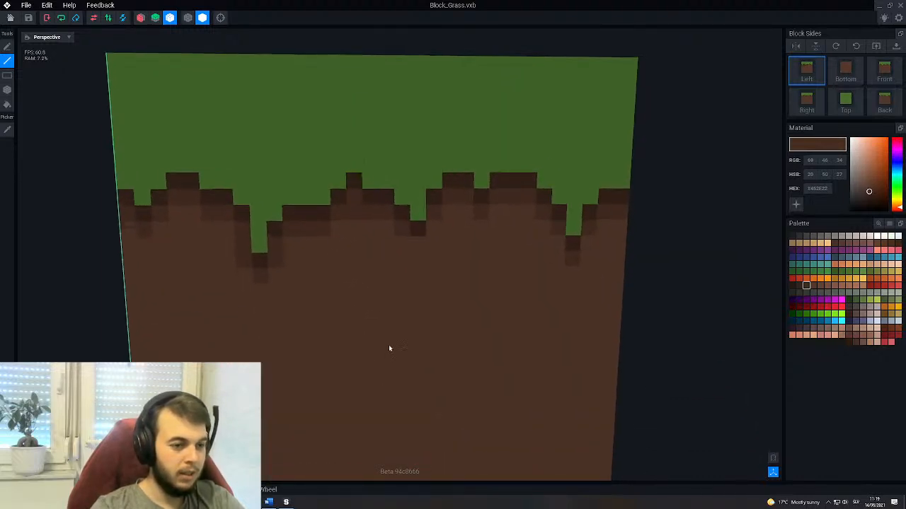
{"action": "scroll", "coordinate": [389, 343], "scroll_direction": "down", "scroll_amount": 5}
{"action": "right_click_drag", "start_coordinate": [449, 295], "coordinate": [449, 291]}
{"action": "scroll", "coordinate": [449, 291], "scroll_direction": "up", "scroll_amount": 5}
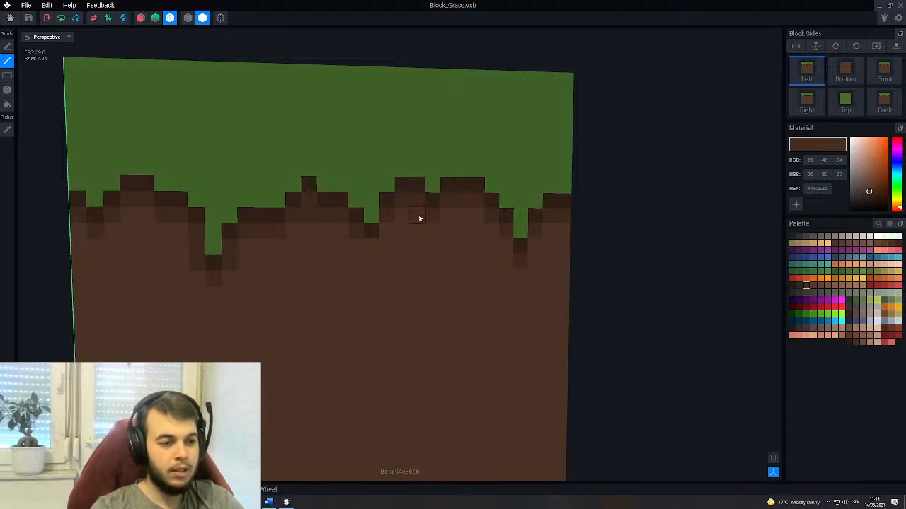
{"action": "right_click_drag", "start_coordinate": [449, 217], "coordinate": [479, 274]}
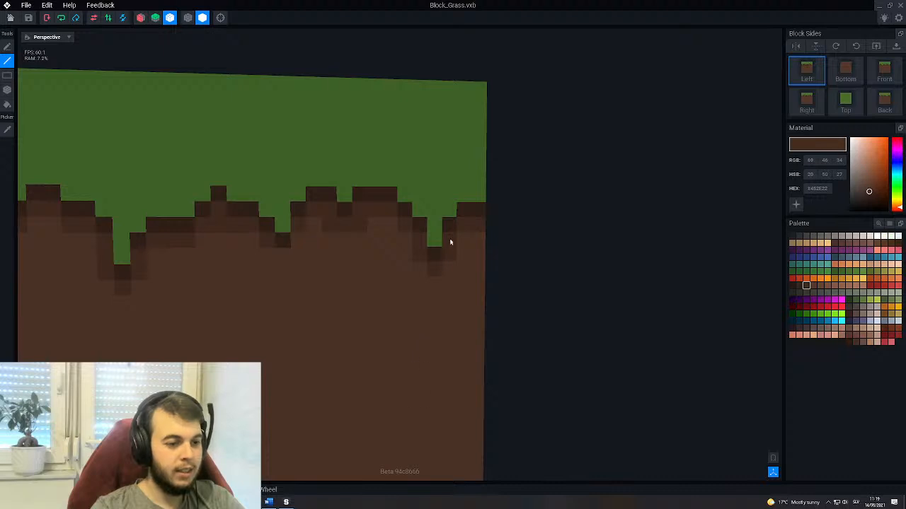
{"action": "middle_click_drag", "start_coordinate": [351, 214], "coordinate": [444, 211]}
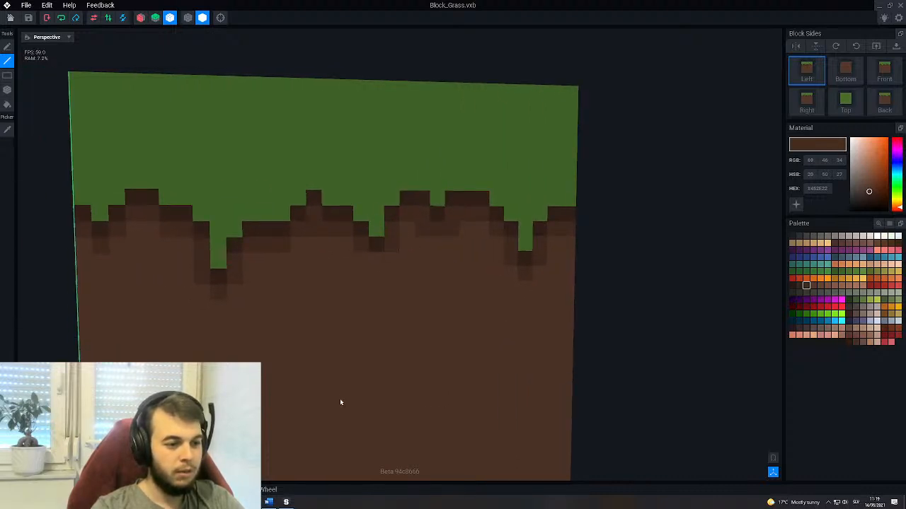
Thicken the #452E22 shading beneath the longest grass drip and the short drip near the edge.
{"action": "middle_click_drag", "start_coordinate": [274, 309], "coordinate": [286, 307]}
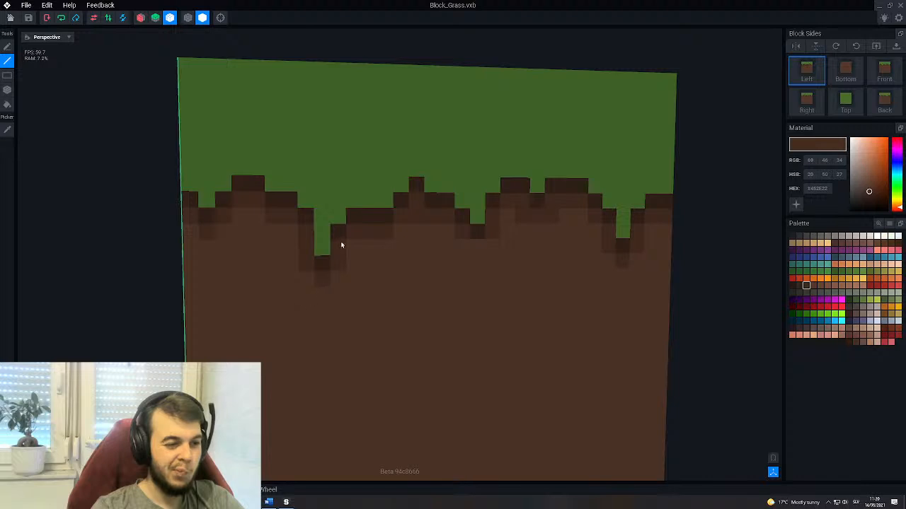
{"action": "scroll", "coordinate": [445, 307], "scroll_direction": "down", "scroll_amount": 3}
{"action": "middle_click_drag", "start_coordinate": [445, 307], "coordinate": [420, 305]}
{"action": "scroll", "coordinate": [397, 306], "scroll_direction": "up", "scroll_amount": 3}
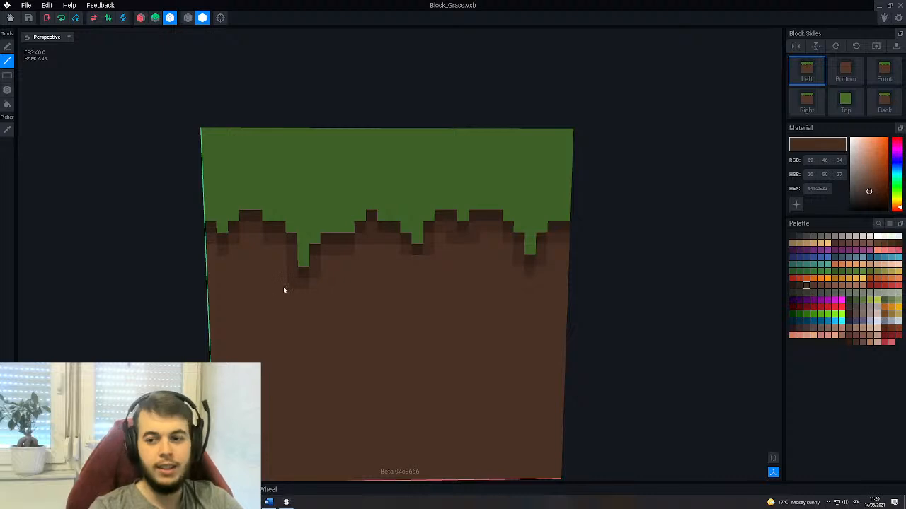
{"action": "mouse_move", "coordinate": [285, 299]}
{"action": "right_mouse_down"}
{"action": "mouse_move", "coordinate": [311, 293]}
{"action": "mouse_move", "coordinate": [278, 307]}
{"action": "right_mouse_up"}
{"action": "scroll", "coordinate": [278, 307], "scroll_direction": "up", "scroll_amount": 2}
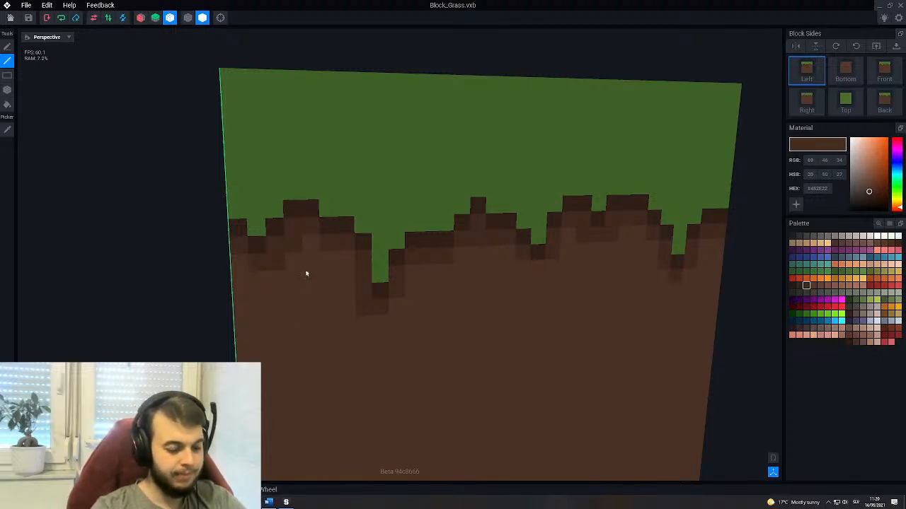
{"action": "middle_click_drag", "start_coordinate": [310, 245], "coordinate": [244, 251]}
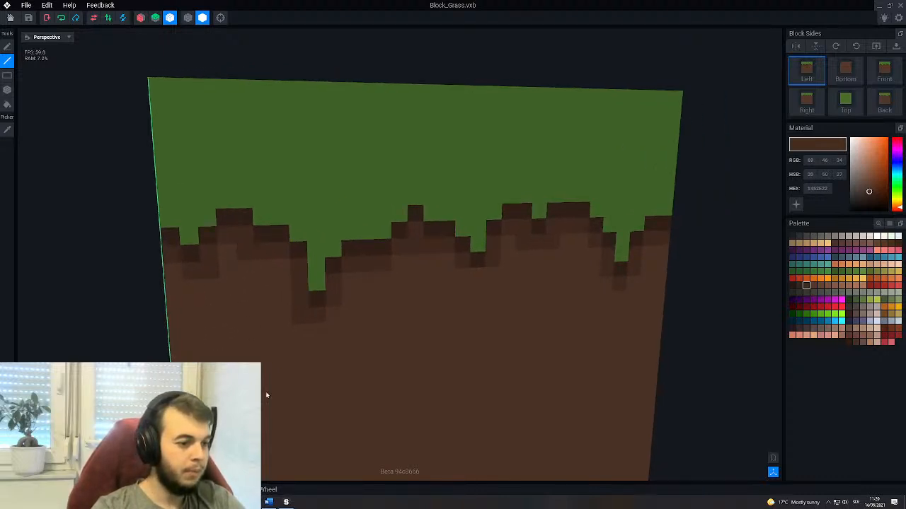
Adjust the shading corner beneath the longest drip and widen the #452E22 shading beneath the drip near the far corner.
{"action": "scroll", "coordinate": [312, 332], "scroll_direction": "down", "scroll_amount": 3}
{"action": "scroll", "coordinate": [345, 308], "scroll_direction": "up", "scroll_amount": 2}
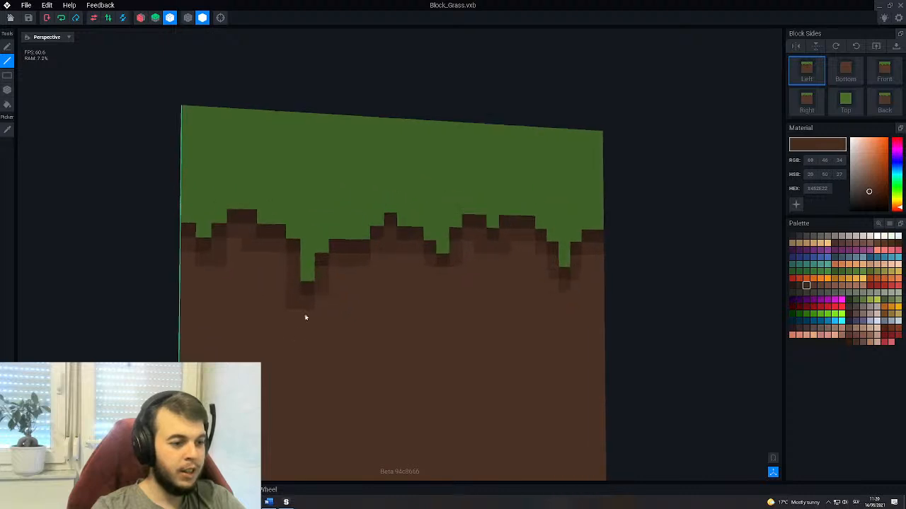
{"action": "left_click", "coordinate": [291, 260]}
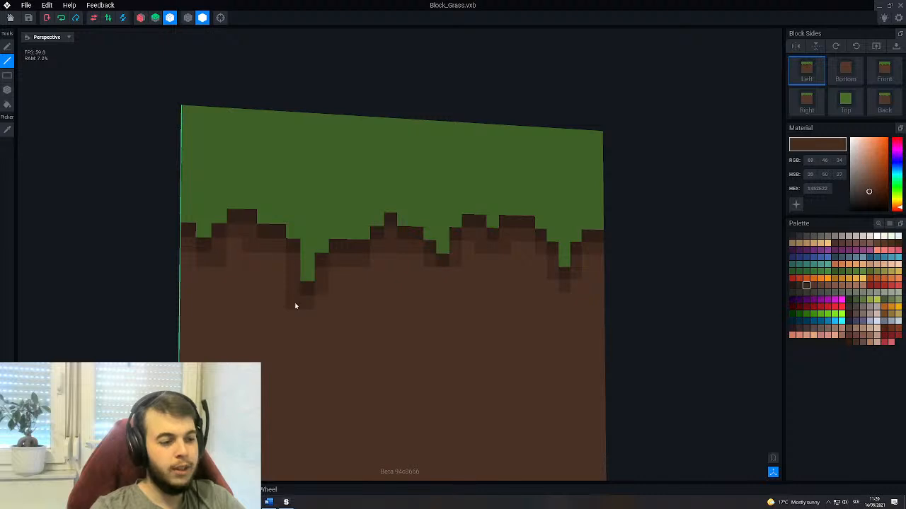
{"action": "right_click_drag", "start_coordinate": [262, 245], "coordinate": [485, 297]}
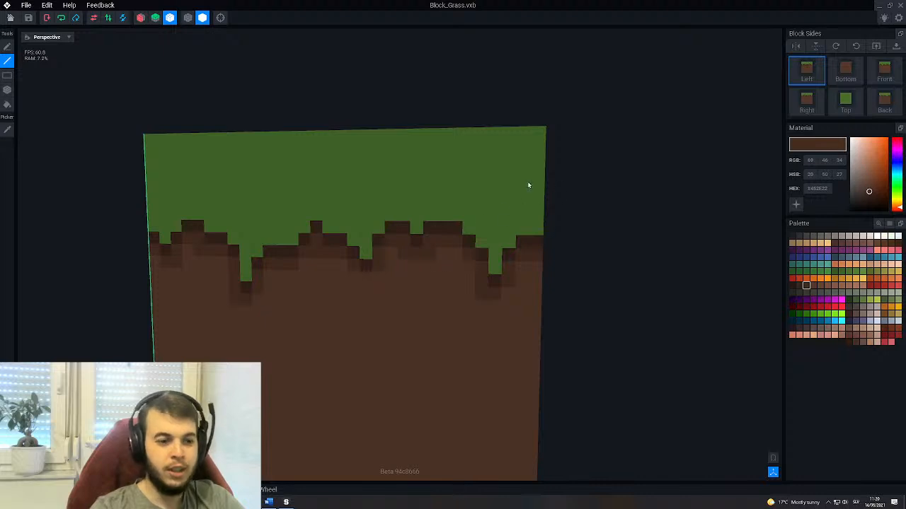
{"action": "scroll", "coordinate": [415, 268], "scroll_direction": "down", "scroll_amount": 3}
{"action": "right_click_drag", "start_coordinate": [382, 279], "coordinate": [397, 325]}
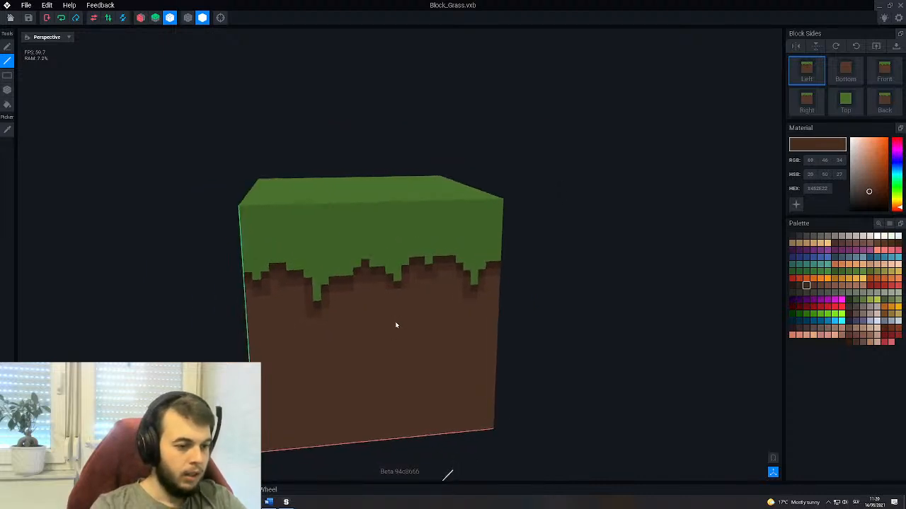
{"action": "scroll", "coordinate": [399, 320], "scroll_direction": "up", "scroll_amount": 3}
{"action": "scroll", "coordinate": [466, 300], "scroll_direction": "up", "scroll_amount": 2}
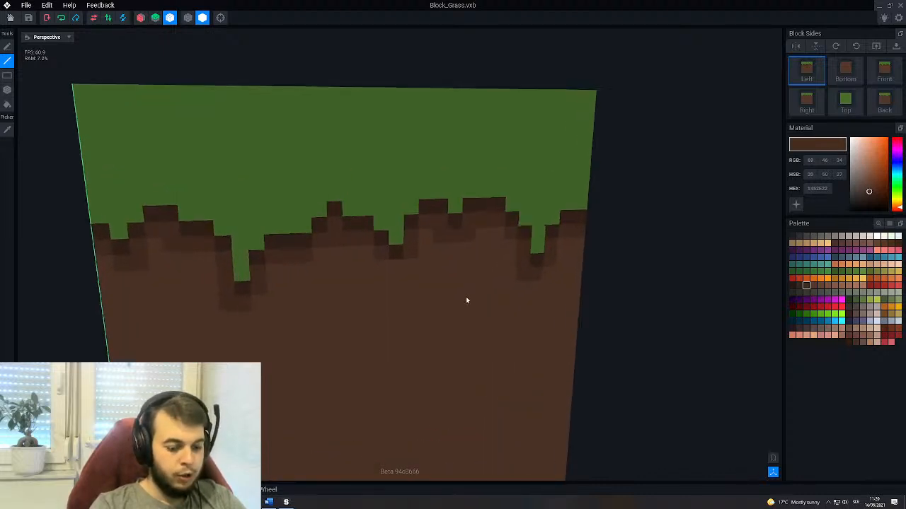
Sample the dirt colour #54382A from the block side and pick the shading colour #452E22 again.
{"action": "left_click", "coordinate": [6, 129]}
{"action": "left_click", "coordinate": [467, 243]}
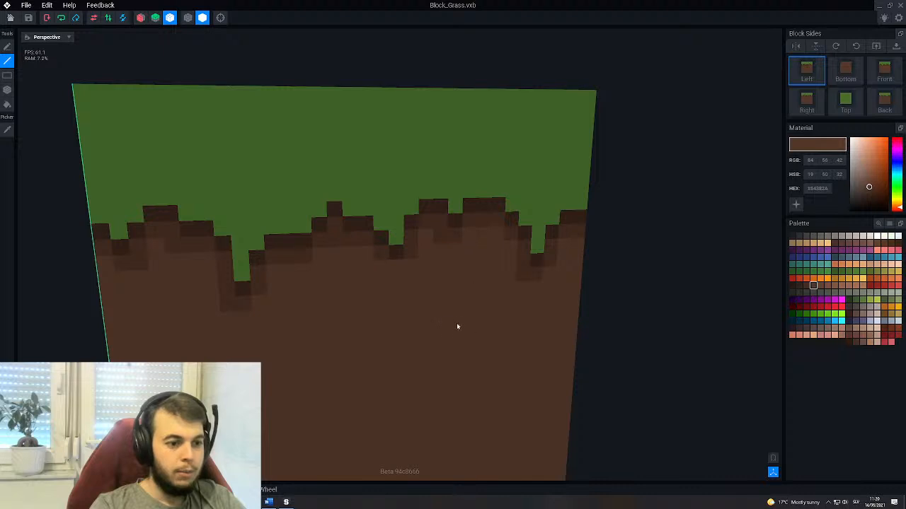
{"action": "right_click_drag", "start_coordinate": [445, 266], "coordinate": [471, 234]}
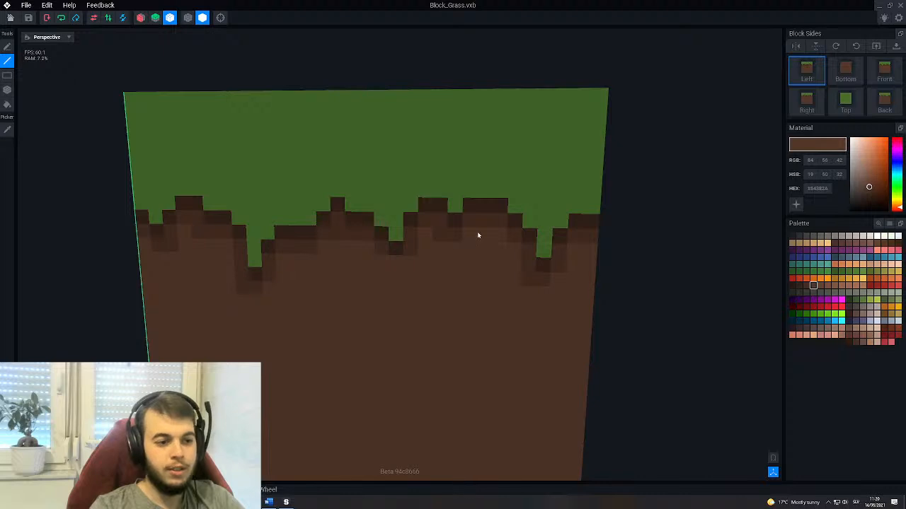
{"action": "left_click", "coordinate": [7, 130]}
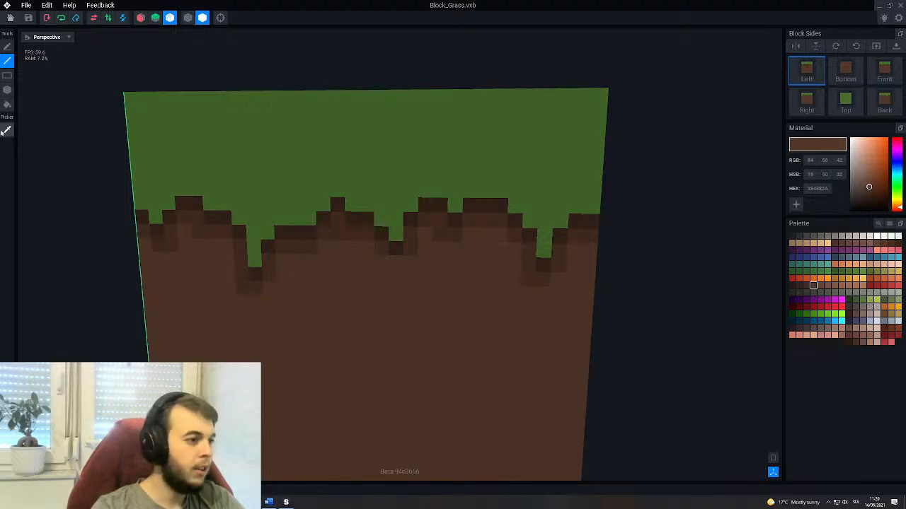
{"action": "left_click", "coordinate": [307, 276]}
{"action": "right_click_drag", "start_coordinate": [375, 249], "coordinate": [363, 250]}
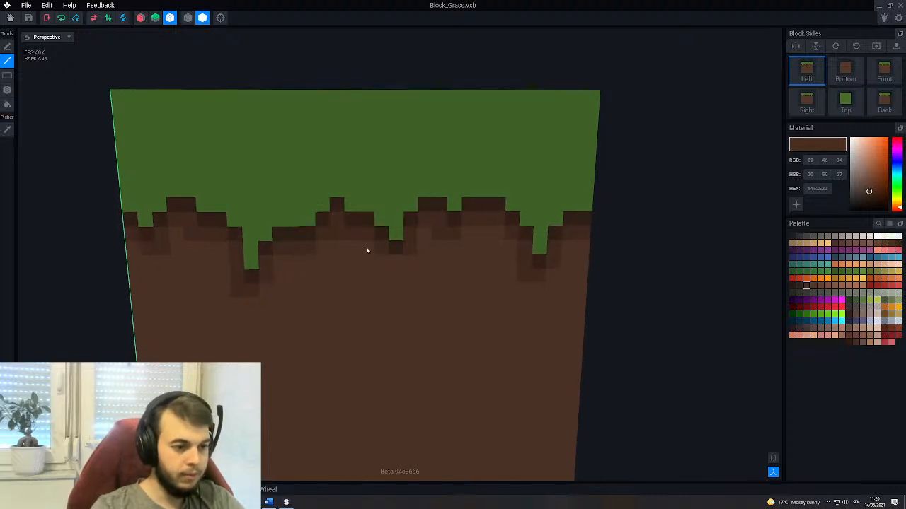
Switch the symmetry to the X axis for the neighbouring short-drip side of the block.
{"action": "right_click_drag", "start_coordinate": [401, 288], "coordinate": [211, 292]}
{"action": "middle_click_drag", "start_coordinate": [210, 292], "coordinate": [227, 284]}
{"action": "right_click_drag", "start_coordinate": [227, 285], "coordinate": [298, 276]}
{"action": "scroll", "coordinate": [359, 255], "scroll_direction": "down", "scroll_amount": 4}
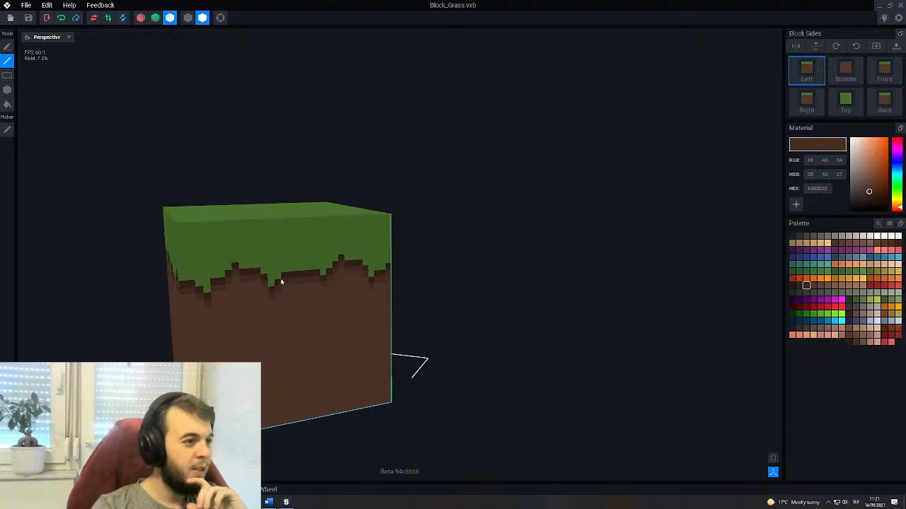
{"action": "left_click", "coordinate": [141, 19]}
{"action": "right_click_drag", "start_coordinate": [352, 202], "coordinate": [304, 210]}
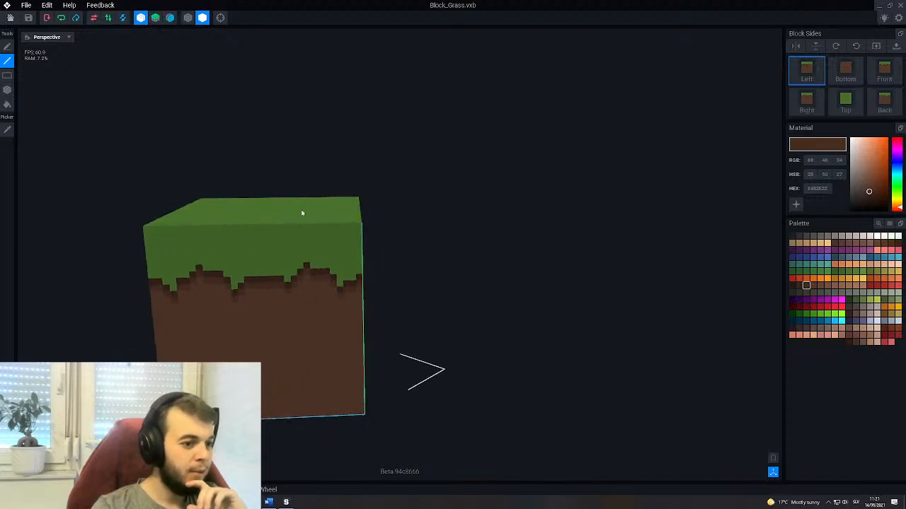
{"action": "scroll", "coordinate": [303, 210], "scroll_direction": "up", "scroll_amount": 4}
{"action": "middle_click_drag", "start_coordinate": [292, 364], "coordinate": [335, 287]}
{"action": "scroll", "coordinate": [335, 287], "scroll_direction": "up", "scroll_amount": 2}
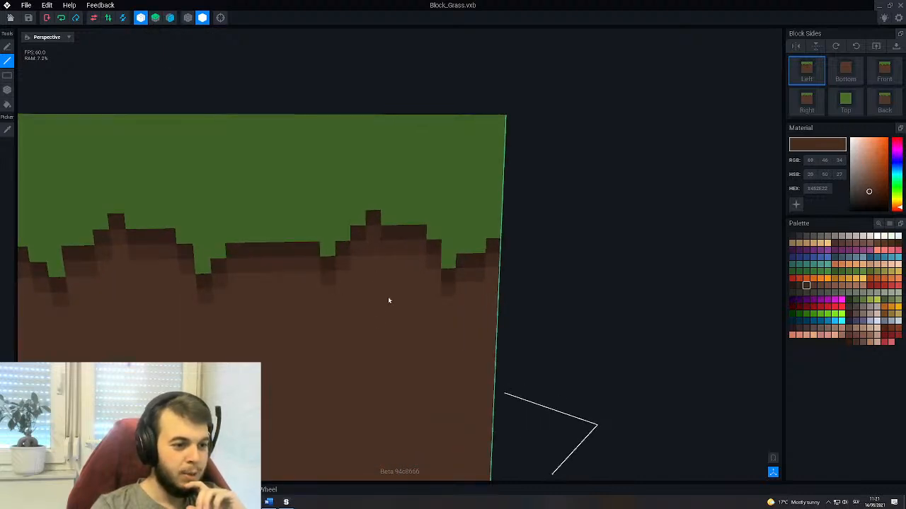
Examine the layered shading along the whole grass edge of the short-drip side.
{"action": "right_click_drag", "start_coordinate": [378, 313], "coordinate": [435, 283]}
{"action": "right_click_drag", "start_coordinate": [387, 351], "coordinate": [420, 280]}
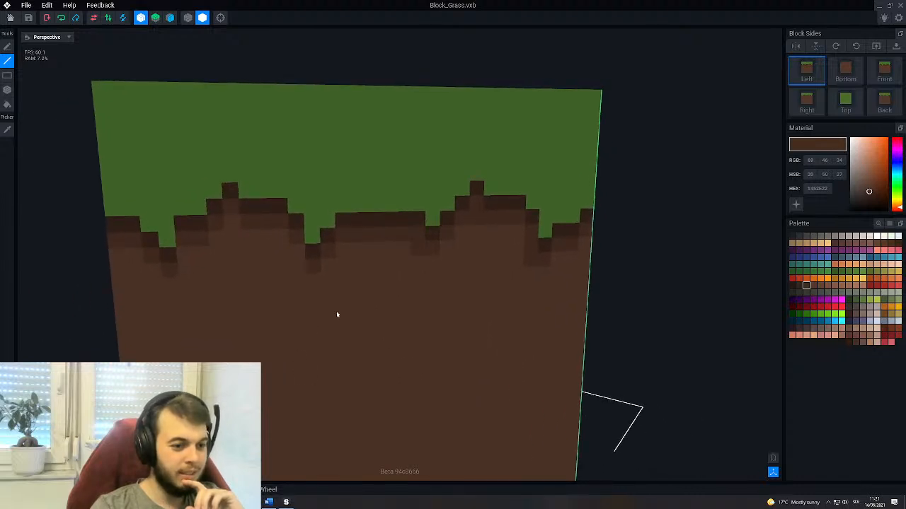
{"action": "right_click_drag", "start_coordinate": [360, 276], "coordinate": [302, 256]}
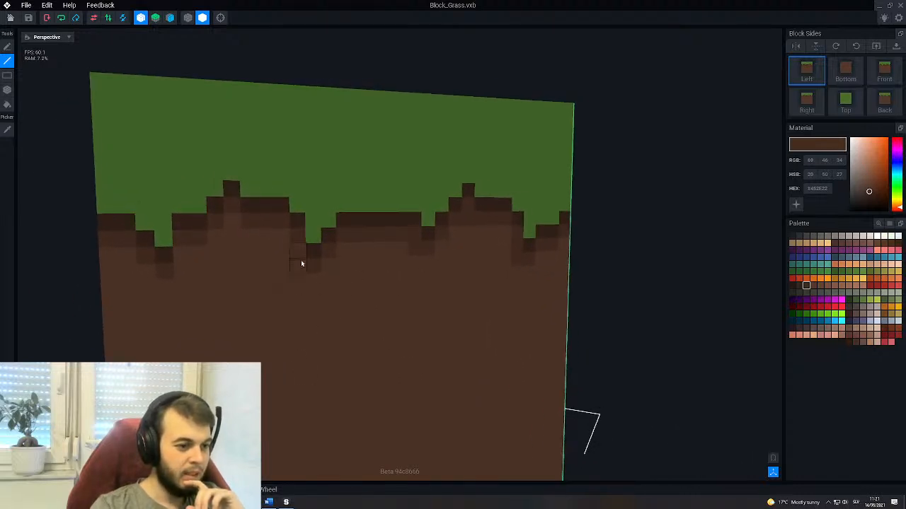
{"action": "right_click_drag", "start_coordinate": [285, 383], "coordinate": [319, 238]}
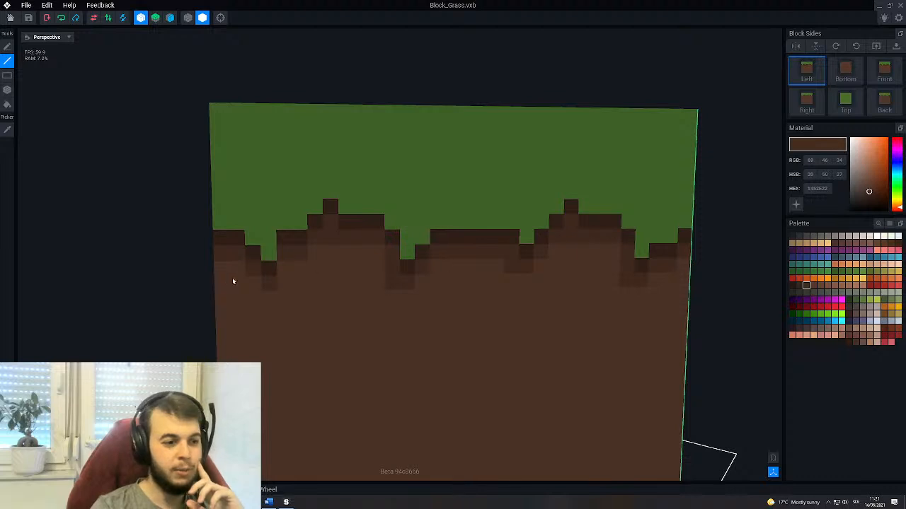
{"action": "right_click_drag", "start_coordinate": [299, 270], "coordinate": [322, 277]}
{"action": "right_click_drag", "start_coordinate": [278, 377], "coordinate": [365, 278]}
{"action": "scroll", "coordinate": [322, 363], "scroll_direction": "down", "scroll_amount": 5}
{"action": "right_click_drag", "start_coordinate": [335, 360], "coordinate": [411, 346]}
Preview the block tiled to check how the thickened shading repeats, and return to the single block.
{"action": "left_click", "coordinate": [773, 460]}
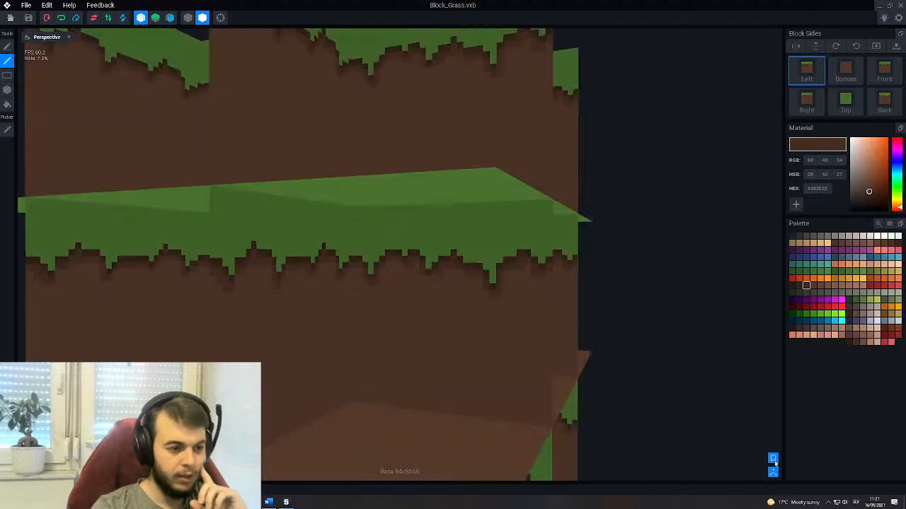
{"action": "scroll", "coordinate": [312, 363], "scroll_direction": "down", "scroll_amount": 6}
{"action": "right_click_drag", "start_coordinate": [322, 313], "coordinate": [360, 326]}
{"action": "left_click", "coordinate": [773, 459]}
{"action": "scroll", "coordinate": [363, 322], "scroll_direction": "up", "scroll_amount": 3}
{"action": "scroll", "coordinate": [365, 340], "scroll_direction": "up", "scroll_amount": 4}
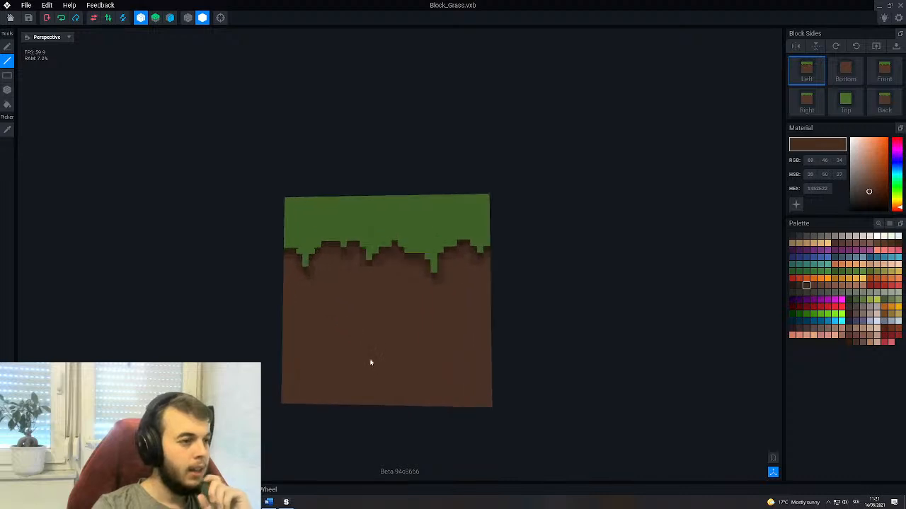
{"action": "right_click_drag", "start_coordinate": [413, 279], "coordinate": [413, 279]}
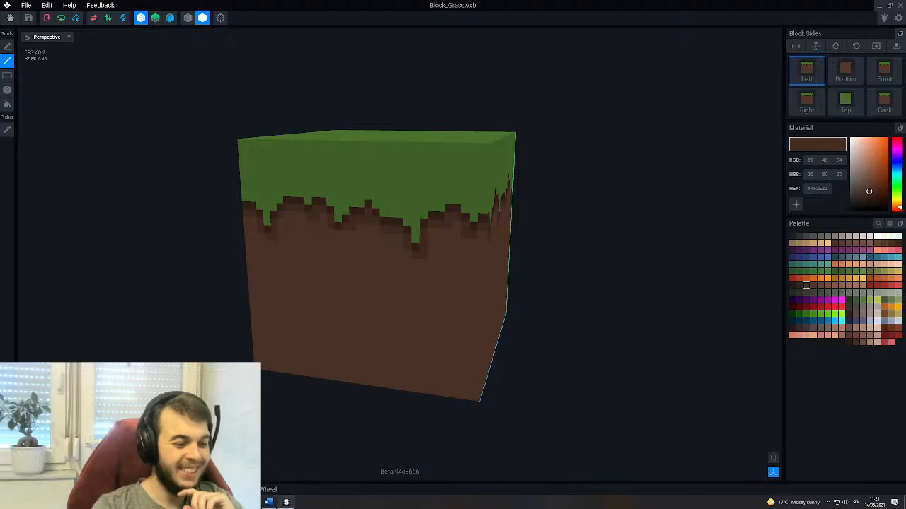
Switch to Game Maker and examine the side texture of the existing grass blocks up close.
{"action": "left_click", "coordinate": [293, 470]}
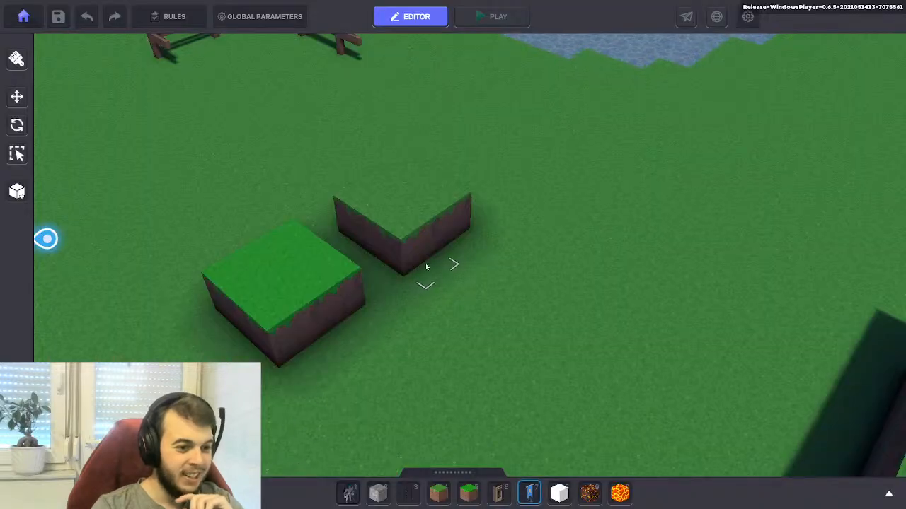
{"action": "right_click_drag", "start_coordinate": [425, 268], "coordinate": [378, 212]}
{"action": "scroll", "coordinate": [396, 219], "scroll_direction": "up", "scroll_amount": 5}
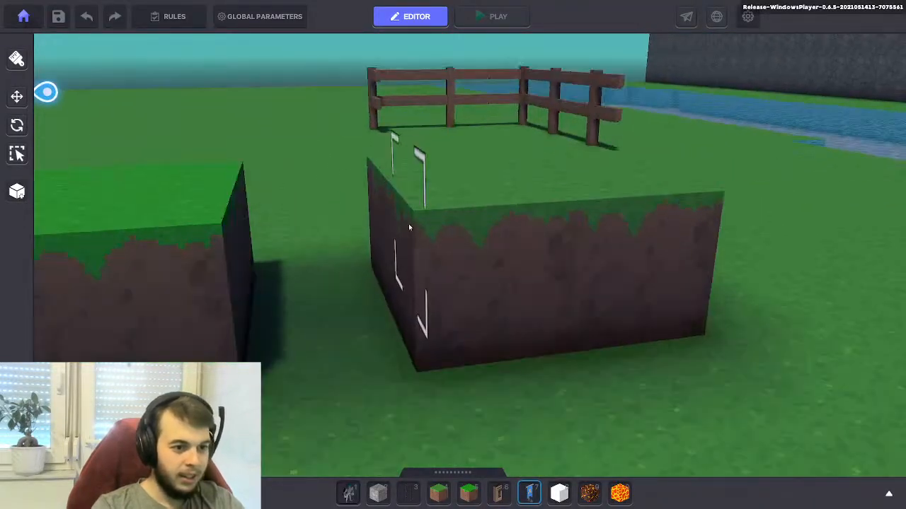
{"action": "key", "text": "d"}
{"action": "right_click_drag", "start_coordinate": [427, 250], "coordinate": [318, 253]}
{"action": "key", "text": "a"}
{"action": "key", "text": "s"}
{"action": "key", "text": "d"}
{"action": "scroll", "coordinate": [312, 251], "scroll_direction": "up", "scroll_amount": 5}
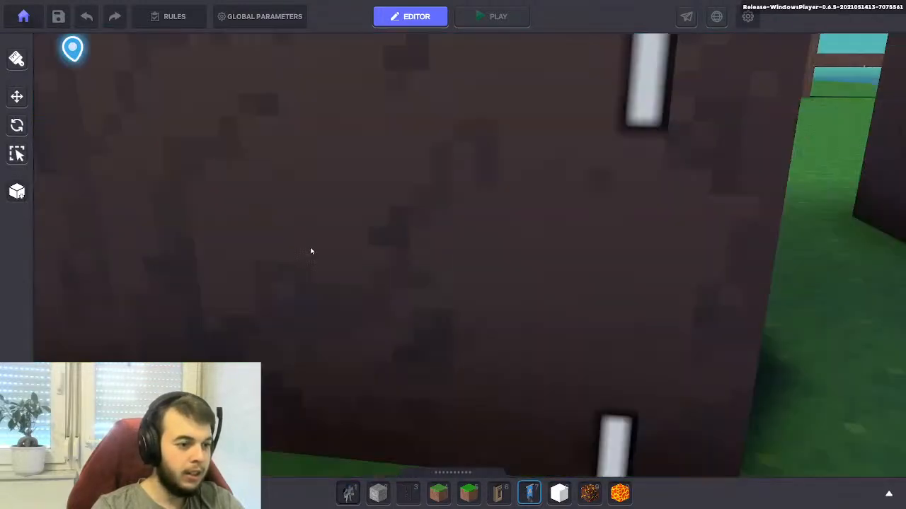
{"action": "scroll", "coordinate": [318, 249], "scroll_direction": "down", "scroll_amount": 2}
{"action": "scroll", "coordinate": [320, 249], "scroll_direction": "down", "scroll_amount": 5}
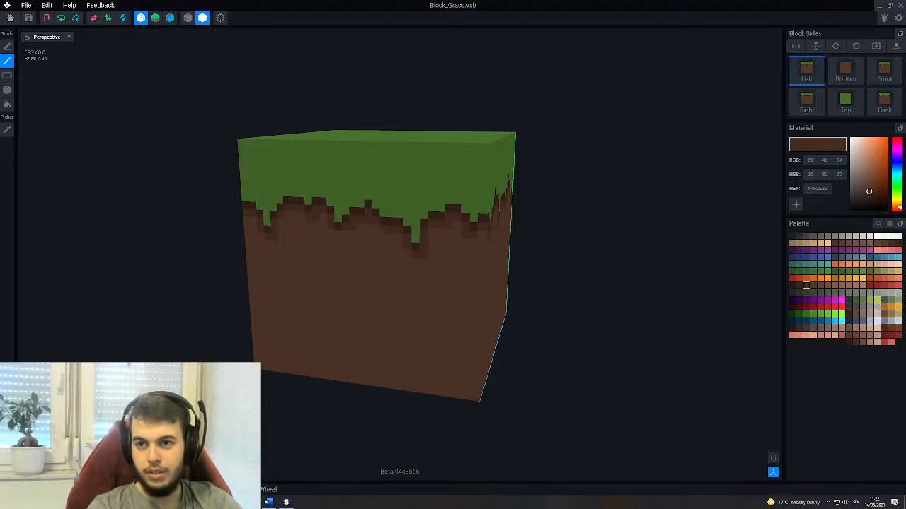
Examine the full Minecraft grass block reference image in the browser, and return to VoxEdit.
{"action": "key", "text": "alt+Tab"}
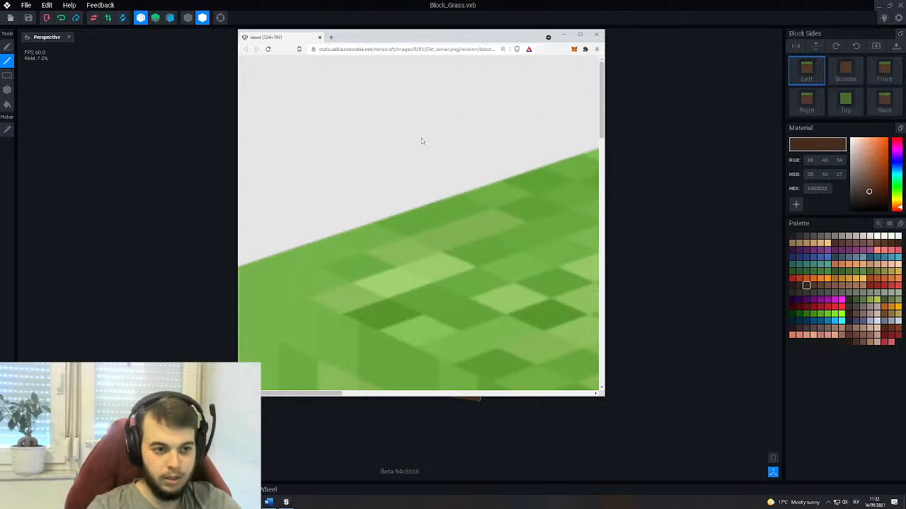
{"action": "scroll", "coordinate": [431, 132], "scroll_direction": "down", "scroll_amount": 5, "text": "ctrl"}
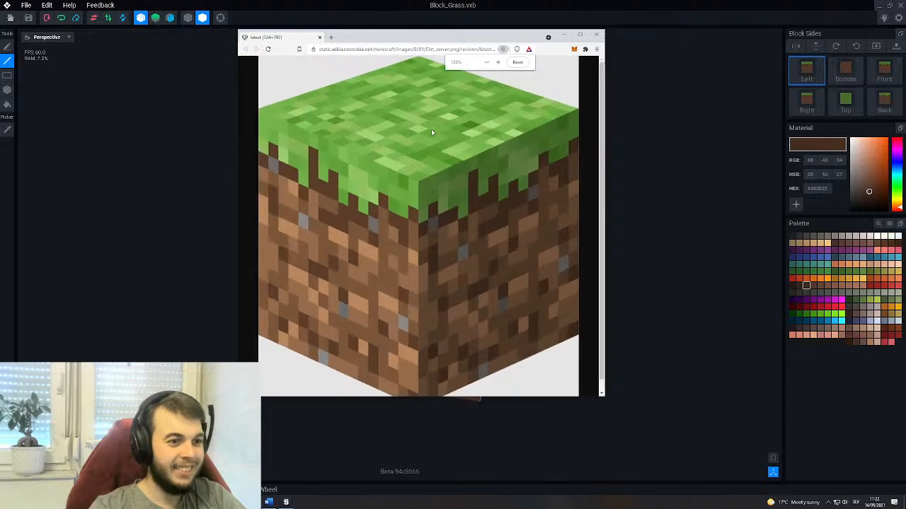
{"action": "left_click_drag", "start_coordinate": [448, 397], "coordinate": [427, 478]}
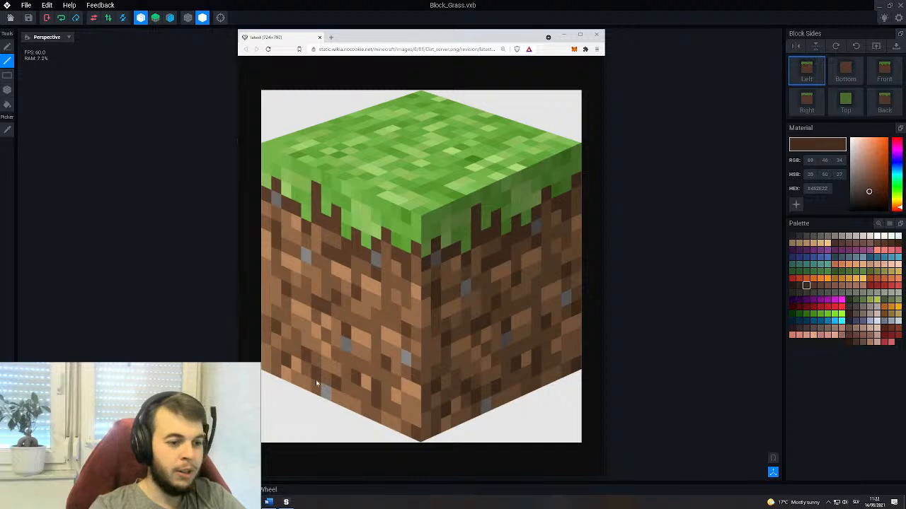
{"action": "left_click", "coordinate": [560, 37]}
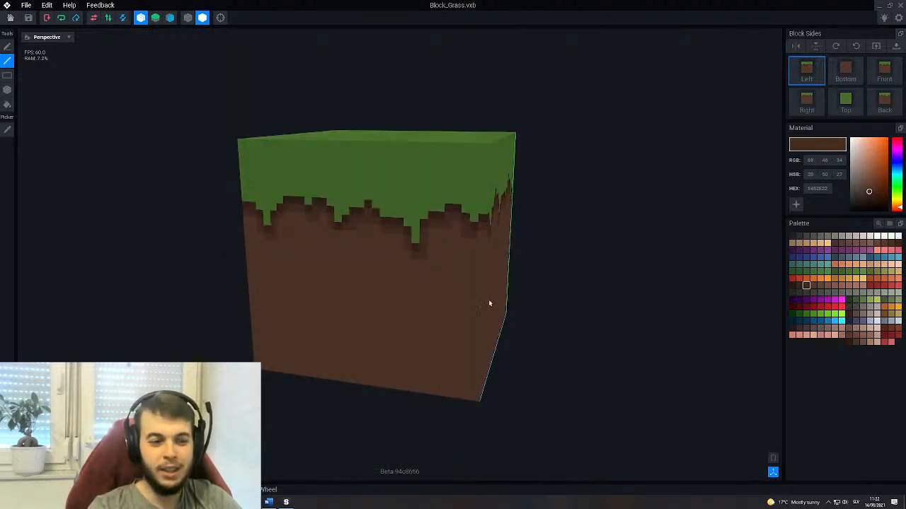
Choose the grey #534F4E and the cube-shaped brush for adding stones to the dirt.
{"action": "middle_click_drag", "start_coordinate": [486, 304], "coordinate": [456, 266]}
{"action": "right_click_drag", "start_coordinate": [455, 266], "coordinate": [455, 266]}
{"action": "middle_click_drag", "start_coordinate": [456, 266], "coordinate": [491, 275]}
{"action": "right_click_drag", "start_coordinate": [492, 276], "coordinate": [494, 275]}
{"action": "scroll", "coordinate": [493, 275], "scroll_direction": "up", "scroll_amount": 3}
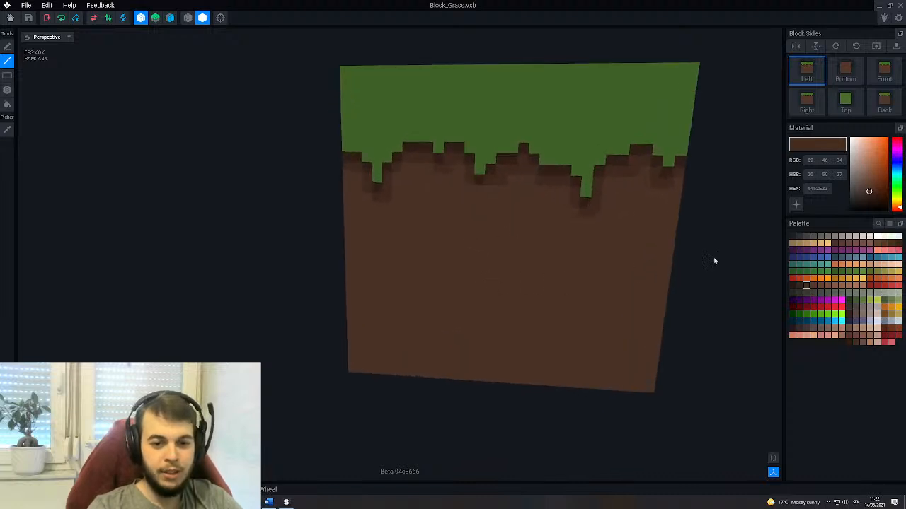
{"action": "left_click", "coordinate": [813, 236]}
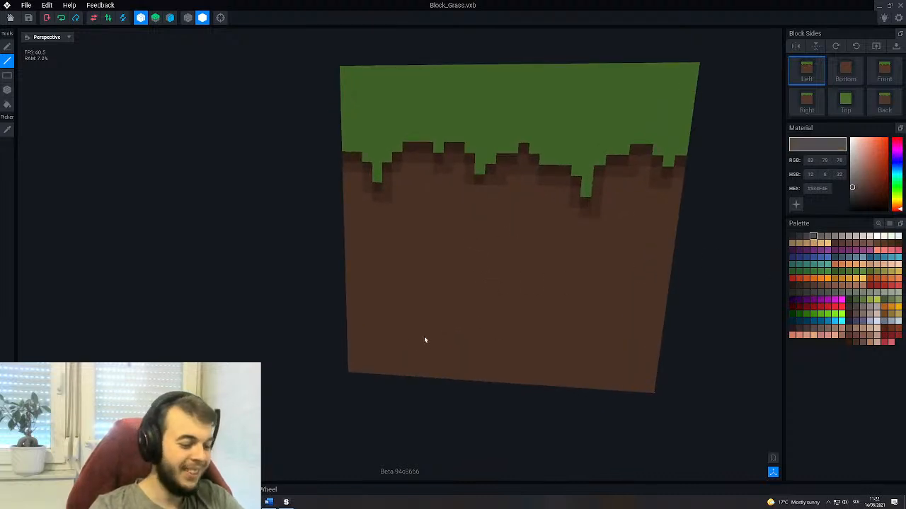
{"action": "left_click", "coordinate": [8, 94]}
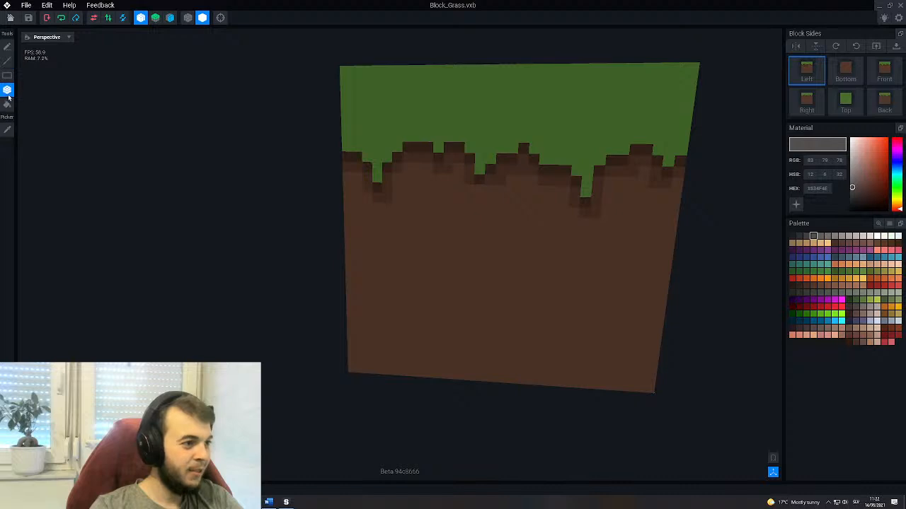
{"action": "middle_click_drag", "start_coordinate": [465, 285], "coordinate": [426, 282]}
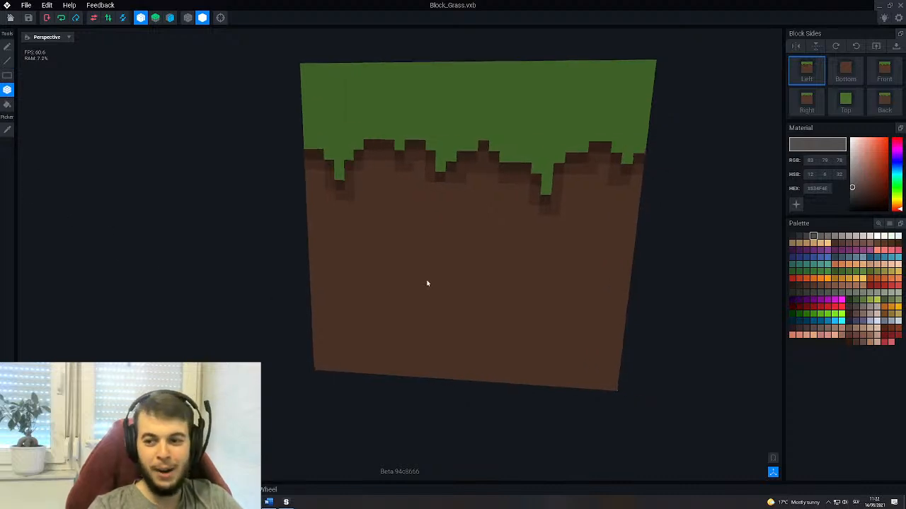
Try a grey #534F4E spot on the dirt of the long-drip side and undo it.
{"action": "left_click", "coordinate": [409, 267]}
{"action": "key", "text": "ctrl+z"}
{"action": "right_click_drag", "start_coordinate": [499, 261], "coordinate": [471, 283]}
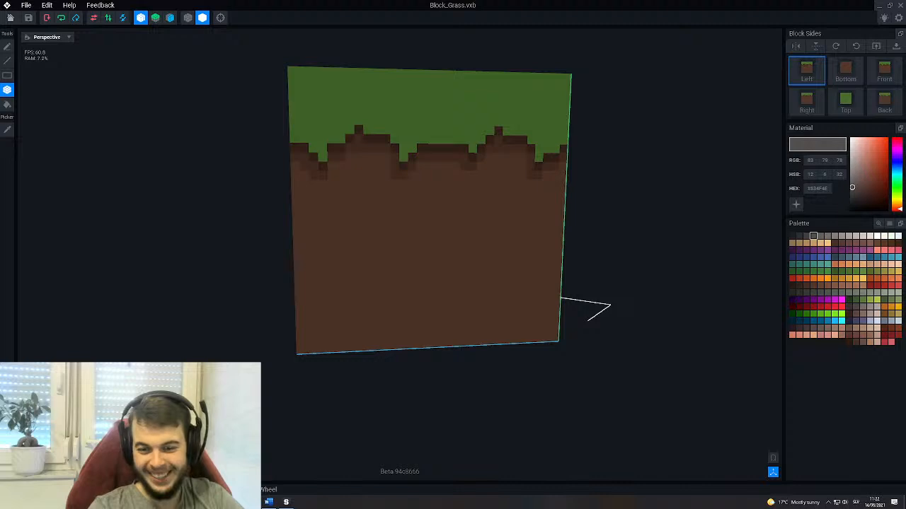
Compare with the Minecraft grass block reference image in the browser, and return to VoxEdit.
{"action": "key", "text": "alt+Tab"}
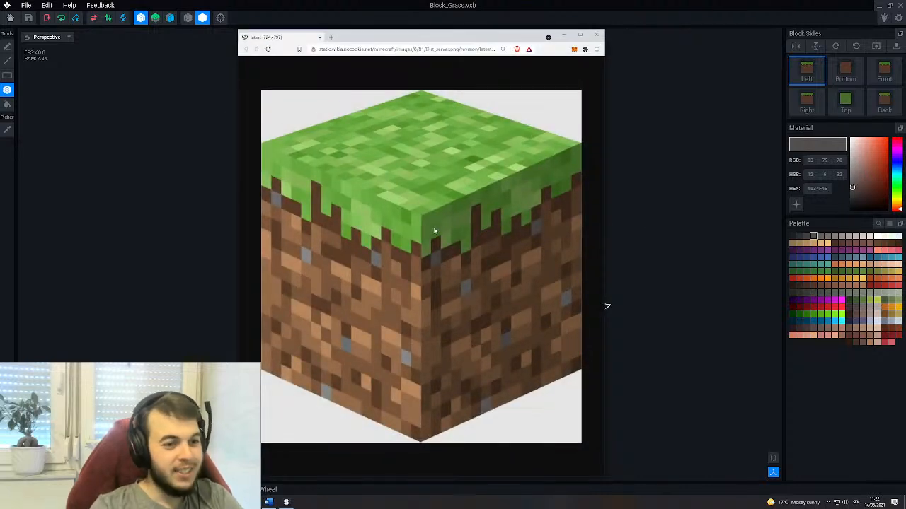
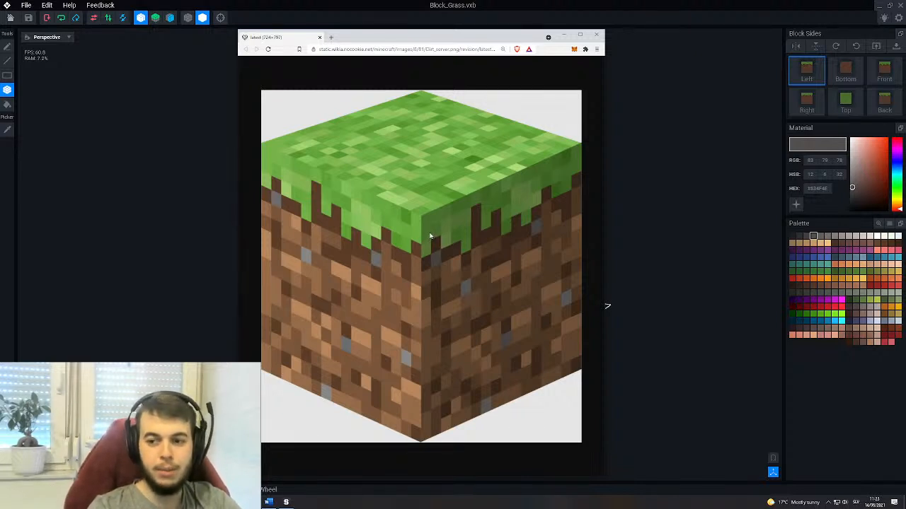
{"action": "left_click", "coordinate": [563, 34]}
Paint a small square #534F4E stone at mid-height in the dirt beneath the left grass peak of the short-drip side.
{"action": "right_click_drag", "start_coordinate": [495, 249], "coordinate": [496, 274]}
{"action": "scroll", "coordinate": [496, 275], "scroll_direction": "up", "scroll_amount": 3}
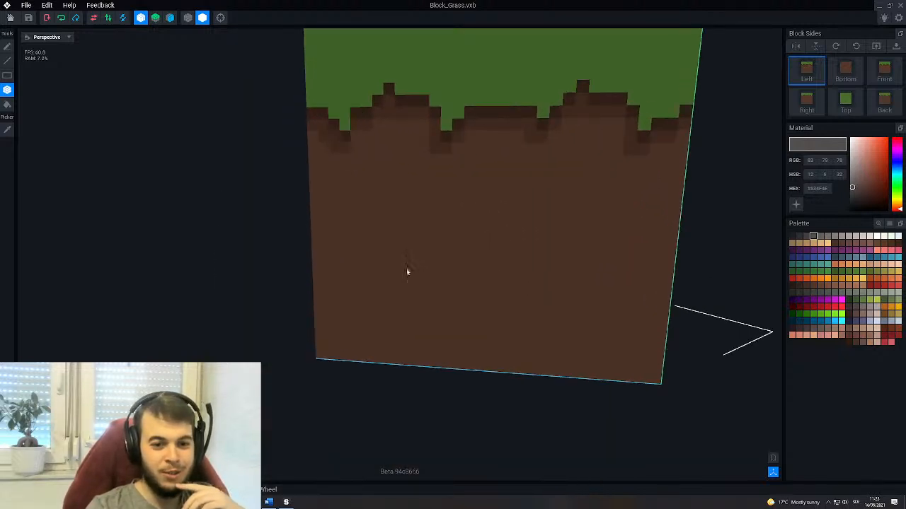
{"action": "left_click", "coordinate": [396, 236]}
{"action": "right_click_drag", "start_coordinate": [462, 290], "coordinate": [523, 263]}
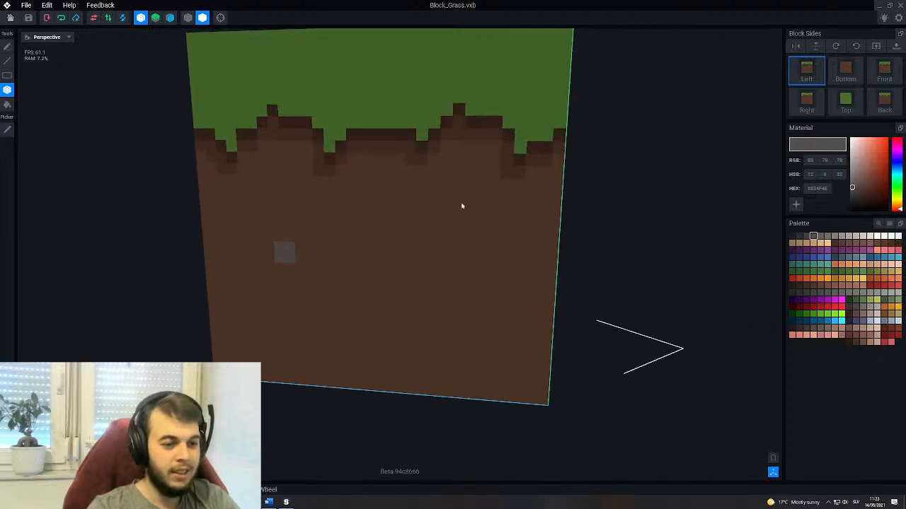
Try two more grey stones, one beneath the right peak and one near the block's base, and undo both.
{"action": "left_click", "coordinate": [475, 214]}
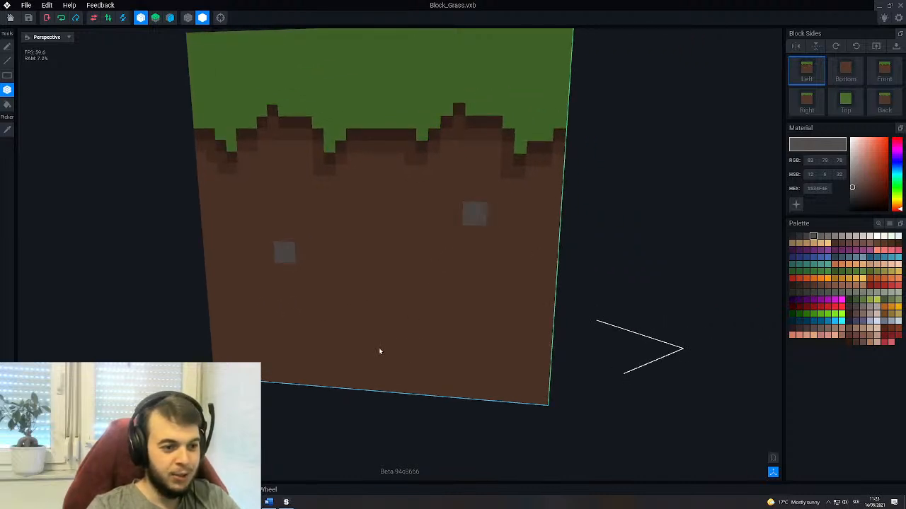
{"action": "left_click_drag", "start_coordinate": [375, 348], "coordinate": [381, 363]}
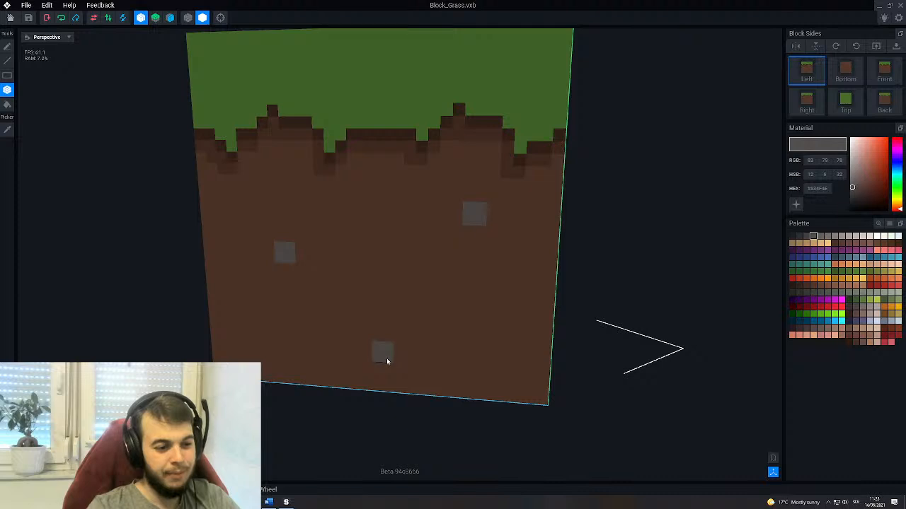
{"action": "scroll", "coordinate": [400, 362], "scroll_direction": "down", "scroll_amount": 5}
{"action": "right_click_drag", "start_coordinate": [425, 305], "coordinate": [424, 307]}
{"action": "key", "text": "ctrl+z"}
{"action": "scroll", "coordinate": [426, 317], "scroll_direction": "up", "scroll_amount": 4}
{"action": "key", "text": "ctrl+z"}
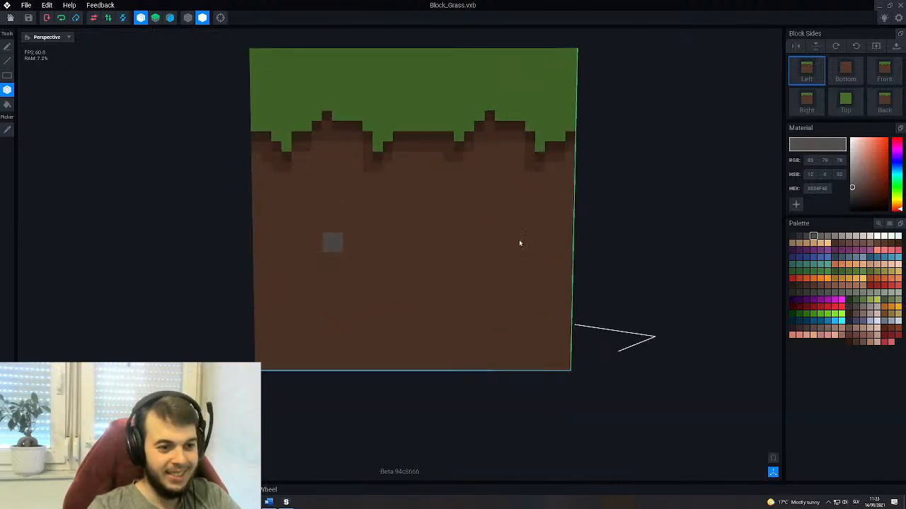
Paint a second #534F4E stone slightly higher in the dirt, between the right peak and the drip beside it.
{"action": "left_click_drag", "start_coordinate": [530, 210], "coordinate": [531, 211]}
{"action": "middle_click_drag", "start_coordinate": [434, 261], "coordinate": [481, 256]}
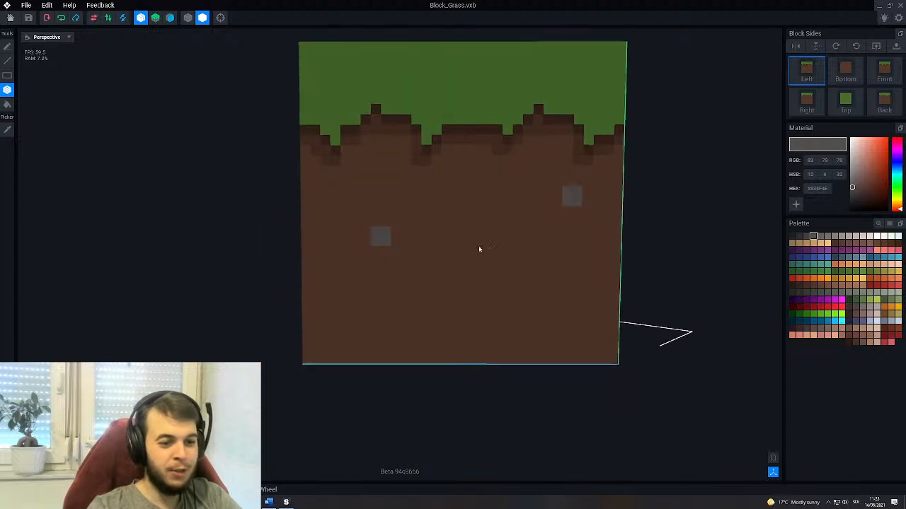
{"action": "right_click_drag", "start_coordinate": [532, 267], "coordinate": [517, 271]}
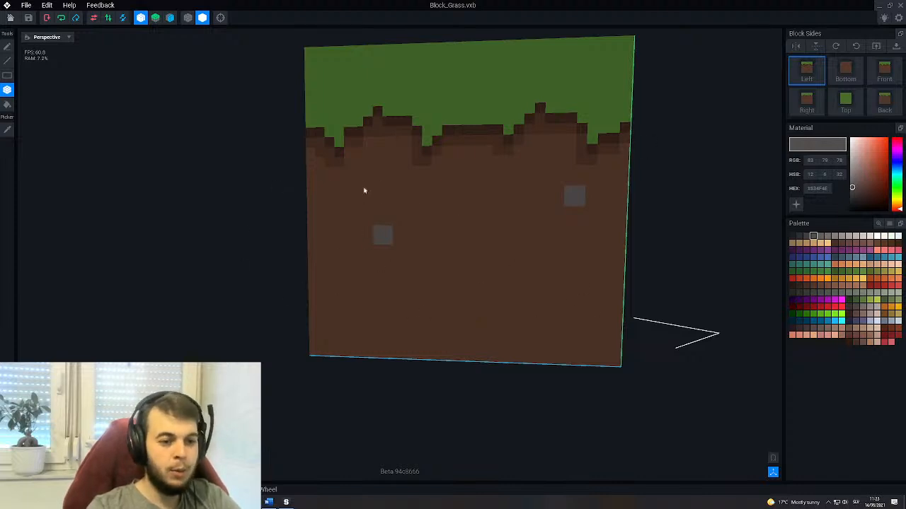
Paint two #534F4E stones between the grass peaks of the short-drip side, one near the base and one in the upper dirt.
{"action": "left_click", "coordinate": [480, 323]}
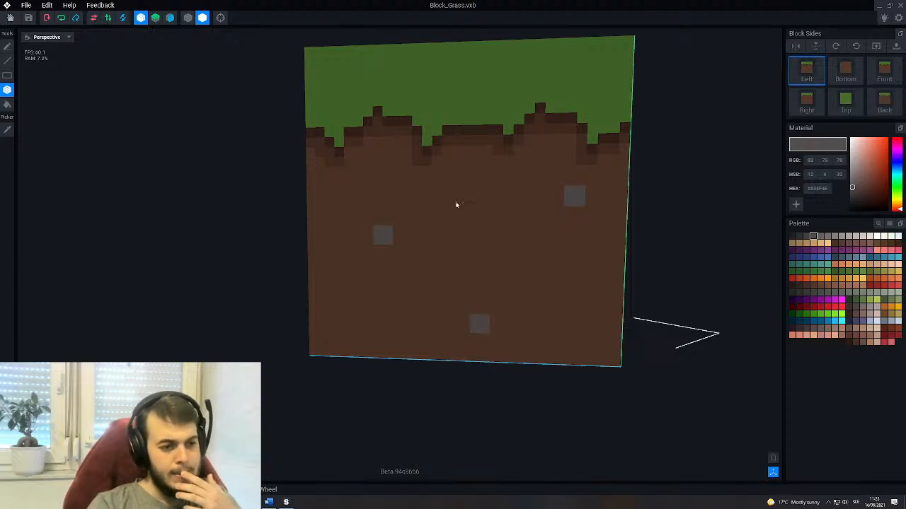
{"action": "left_click", "coordinate": [481, 186]}
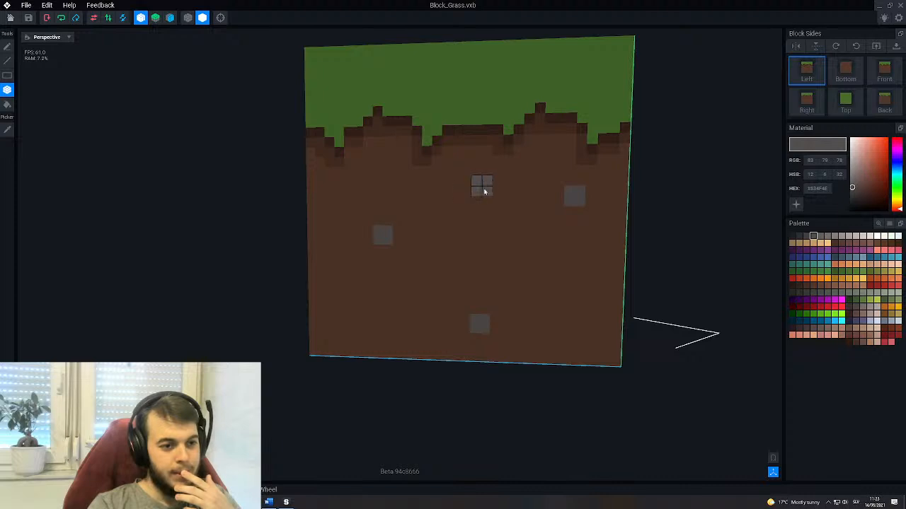
{"action": "scroll", "coordinate": [453, 291], "scroll_direction": "down", "scroll_amount": 2}
{"action": "right_click_drag", "start_coordinate": [453, 290], "coordinate": [437, 263]}
{"action": "scroll", "coordinate": [437, 263], "scroll_direction": "up", "scroll_amount": 3}
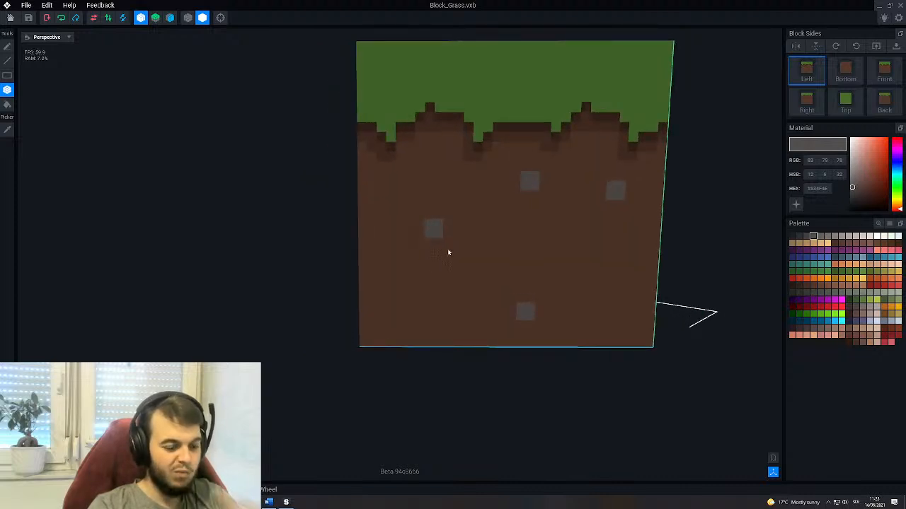
{"action": "key", "text": "ctrl+z"}
{"action": "left_click", "coordinate": [499, 190]}
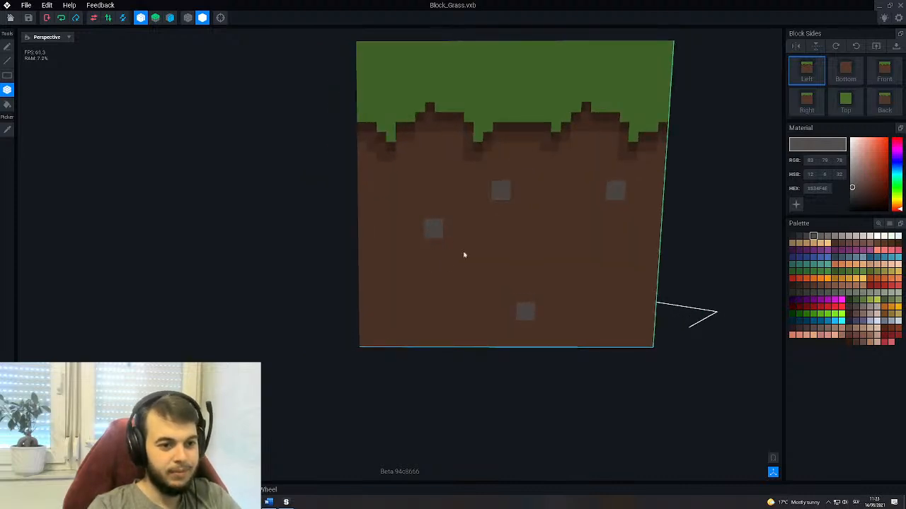
Paint a grey stone in the dirt beneath the leftmost drip, and cover the stone beneath the left peak with brown #54382A.
{"action": "left_click", "coordinate": [397, 254]}
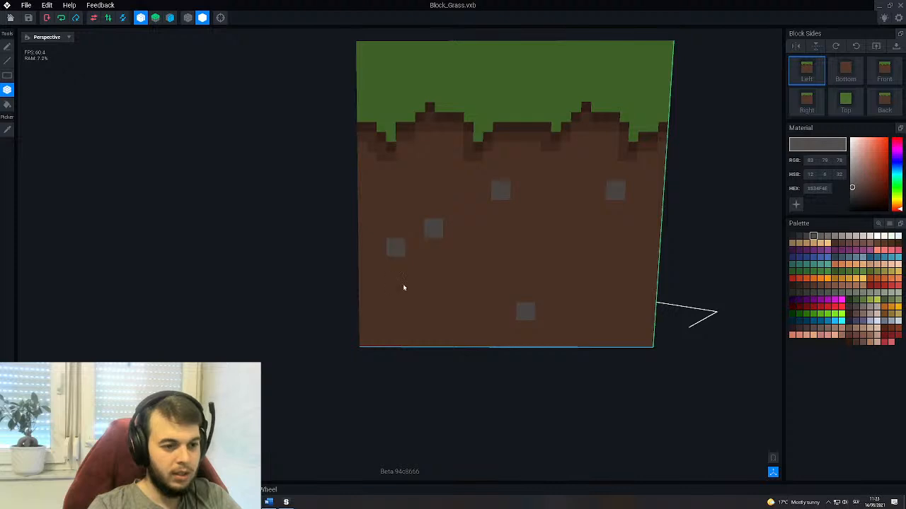
{"action": "left_click", "coordinate": [8, 130]}
{"action": "left_click", "coordinate": [506, 316]}
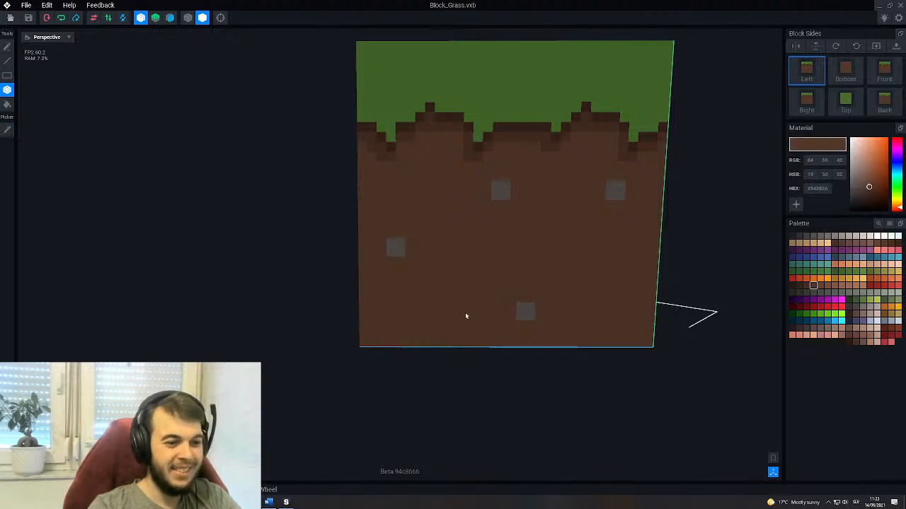
Shift the rightmost stone one row down by covering its top row in brown and adding a #534F4E row beneath it.
{"action": "scroll", "coordinate": [457, 316], "scroll_direction": "down", "scroll_amount": 4}
{"action": "scroll", "coordinate": [470, 233], "scroll_direction": "up", "scroll_amount": 5}
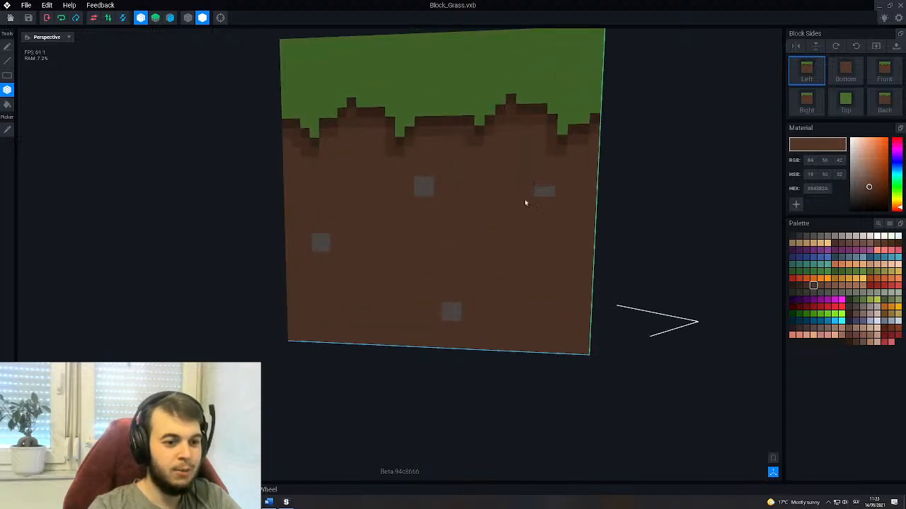
{"action": "left_click", "coordinate": [422, 191], "text": "alt"}
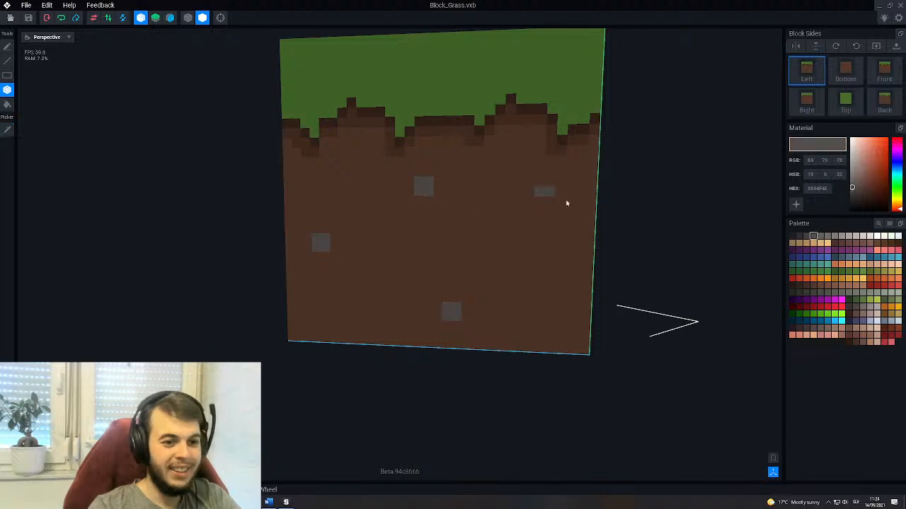
{"action": "middle_click_drag", "start_coordinate": [542, 217], "coordinate": [593, 215]}
Examine the stone layout on the short-drip side from several angles against the plain dirt of the adjacent long-drip side.
{"action": "scroll", "coordinate": [517, 244], "scroll_direction": "down", "scroll_amount": 3}
{"action": "right_click_drag", "start_coordinate": [516, 246], "coordinate": [460, 234]}
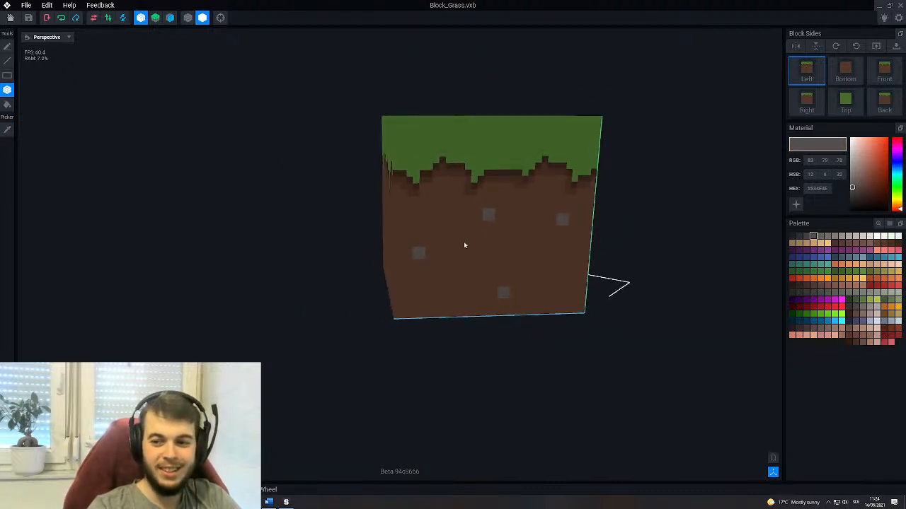
{"action": "right_click_drag", "start_coordinate": [512, 267], "coordinate": [493, 258]}
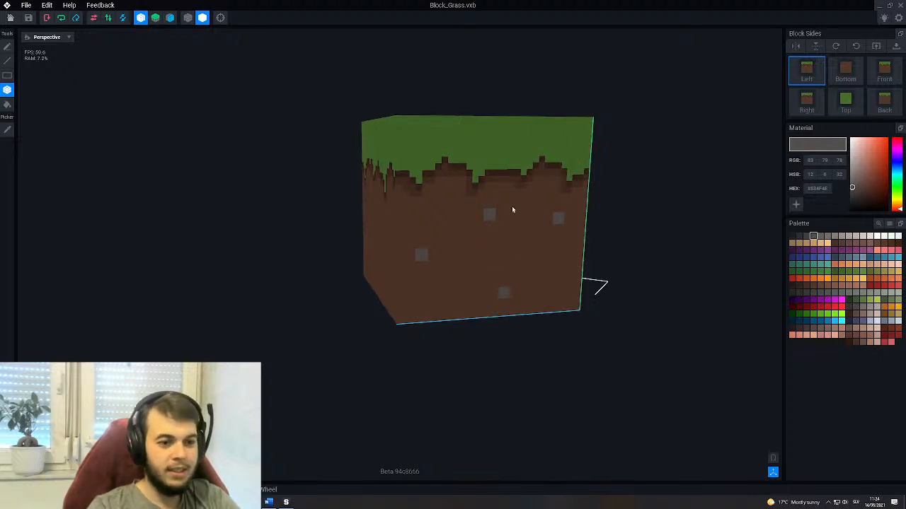
{"action": "middle_click_drag", "start_coordinate": [517, 211], "coordinate": [411, 187]}
{"action": "scroll", "coordinate": [259, 174], "scroll_direction": "up", "scroll_amount": 2}
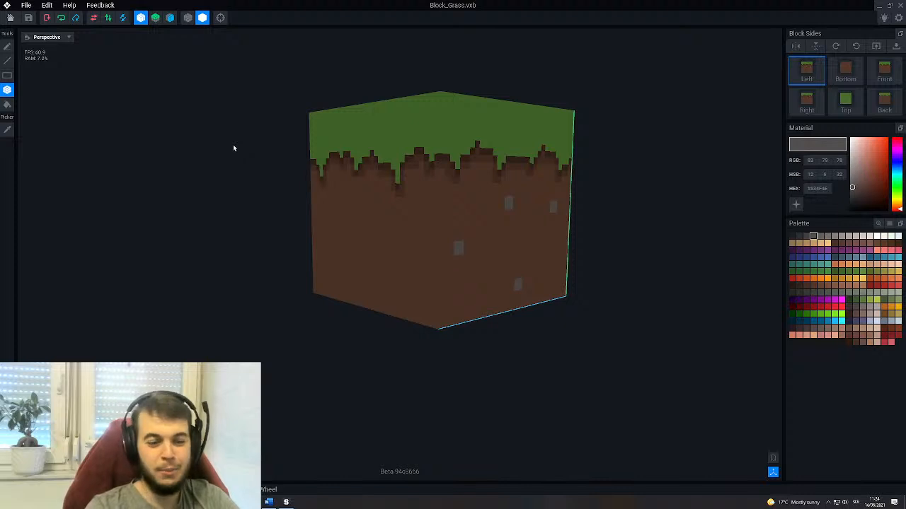
{"action": "right_click_drag", "start_coordinate": [360, 198], "coordinate": [508, 243]}
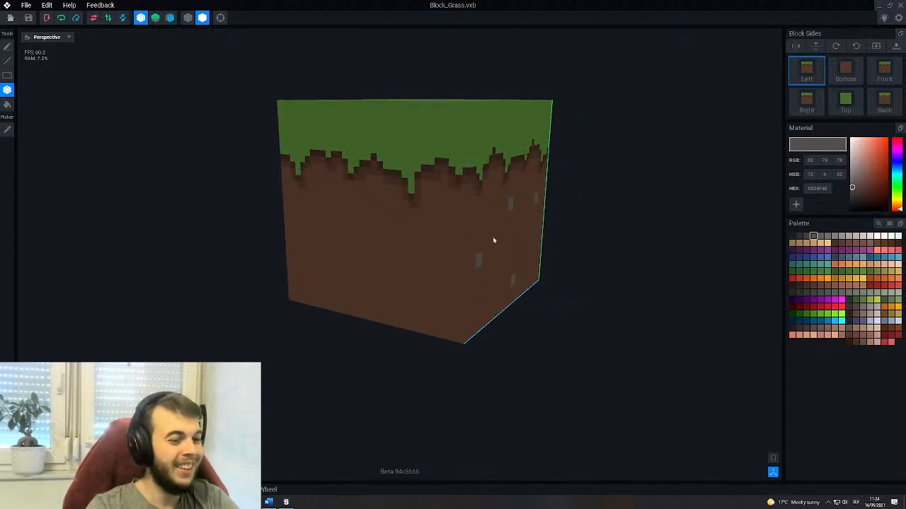
Pick the stone grey #534F4E and switch the active painting axis to the adjacent long-drip side.
{"action": "left_click", "coordinate": [7, 130]}
{"action": "right_click_drag", "start_coordinate": [563, 249], "coordinate": [498, 270]}
{"action": "left_click", "coordinate": [489, 265]}
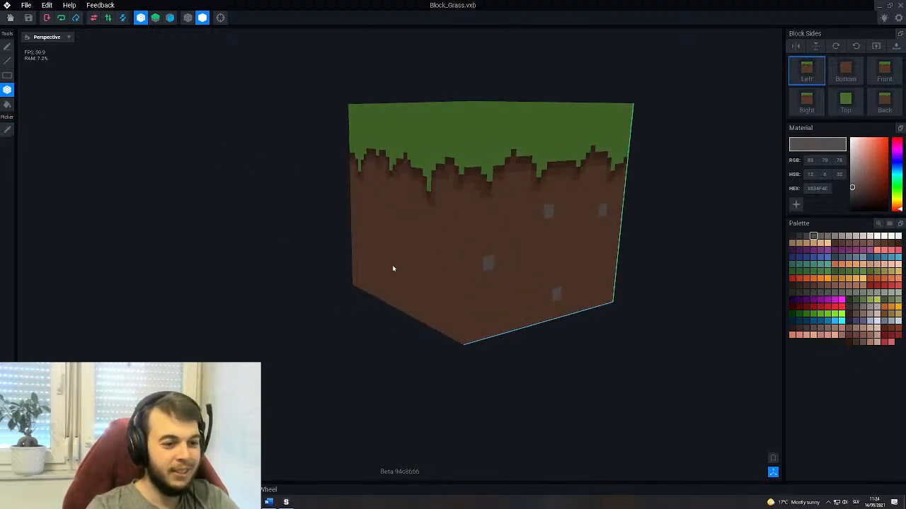
{"action": "right_click_drag", "start_coordinate": [347, 274], "coordinate": [394, 267]}
{"action": "left_click", "coordinate": [170, 19]}
{"action": "scroll", "coordinate": [374, 234], "scroll_direction": "up", "scroll_amount": 1}
{"action": "scroll", "coordinate": [373, 233], "scroll_direction": "up", "scroll_amount": 1}
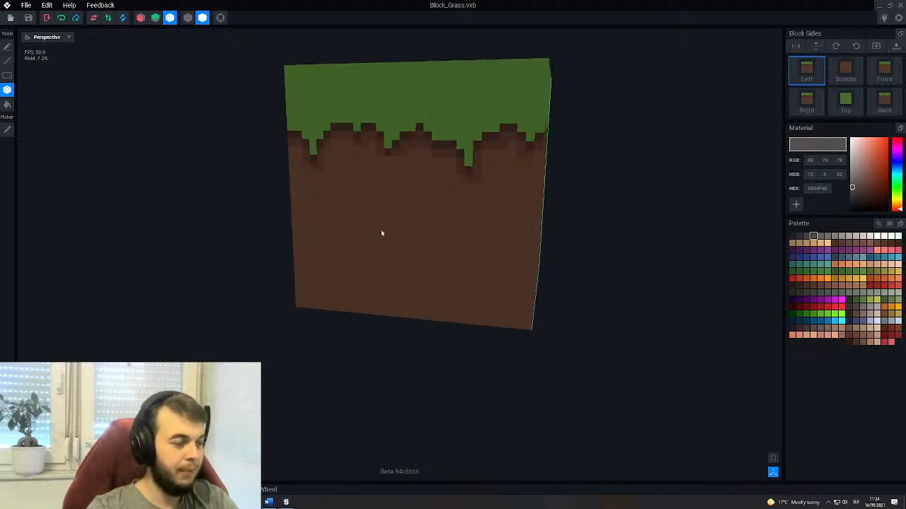
Try a grey stone just below mid-height on the long-drip side near the shared corner, and undo it.
{"action": "right_click_drag", "start_coordinate": [452, 205], "coordinate": [486, 239]}
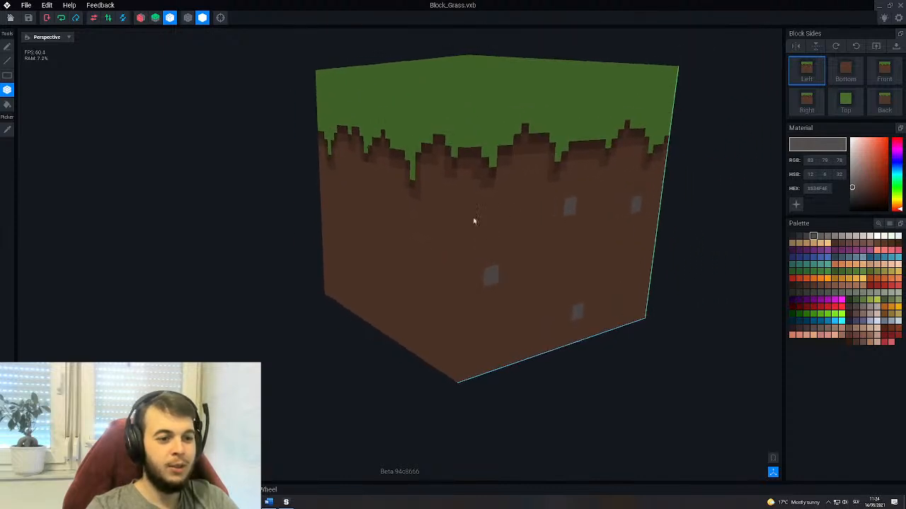
{"action": "right_click_drag", "start_coordinate": [546, 264], "coordinate": [432, 265]}
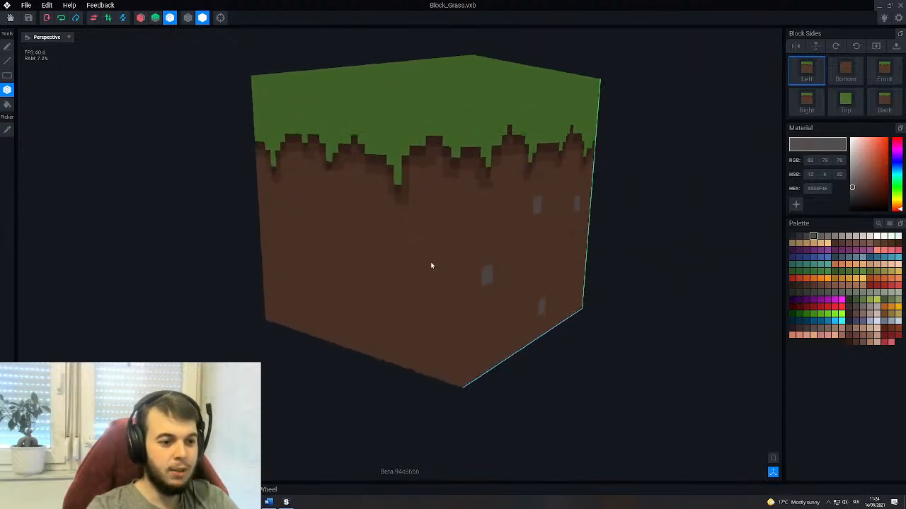
{"action": "left_click", "coordinate": [428, 273]}
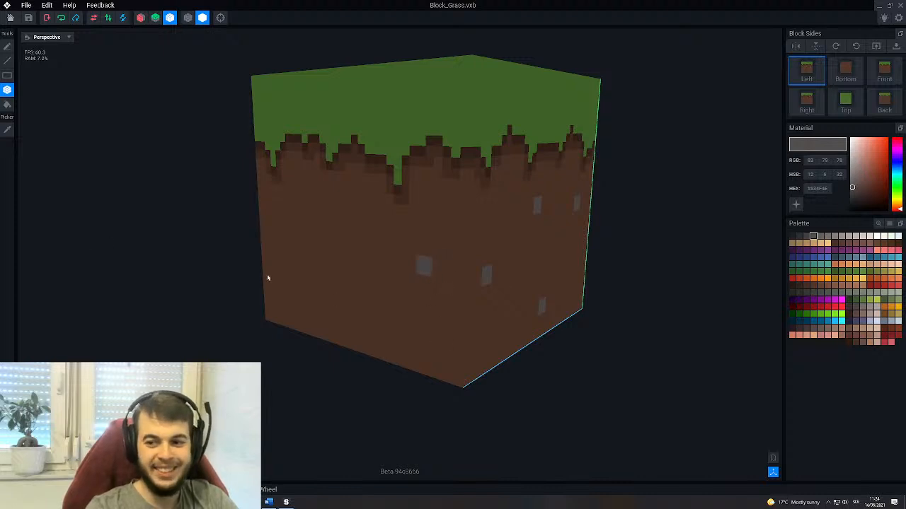
{"action": "right_click_drag", "start_coordinate": [419, 278], "coordinate": [428, 228]}
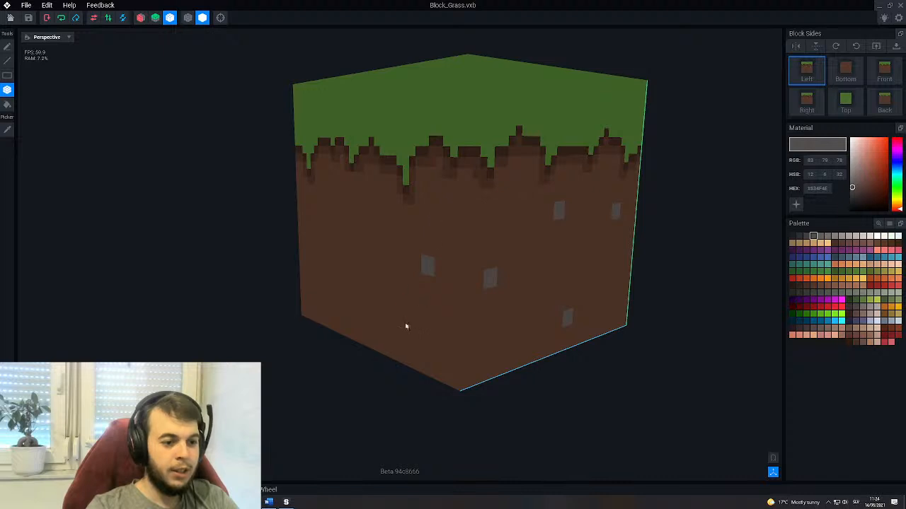
{"action": "right_click_drag", "start_coordinate": [404, 323], "coordinate": [440, 272]}
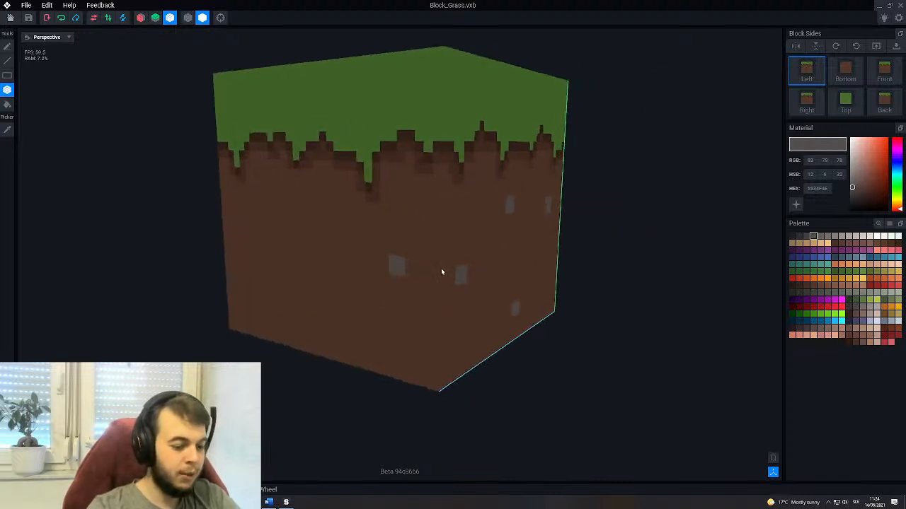
{"action": "right_click_drag", "start_coordinate": [404, 234], "coordinate": [420, 215]}
Show the voxel grid and paint a #534F4E stone in the upper dirt just right of the longest drip.
{"action": "left_click", "coordinate": [188, 18]}
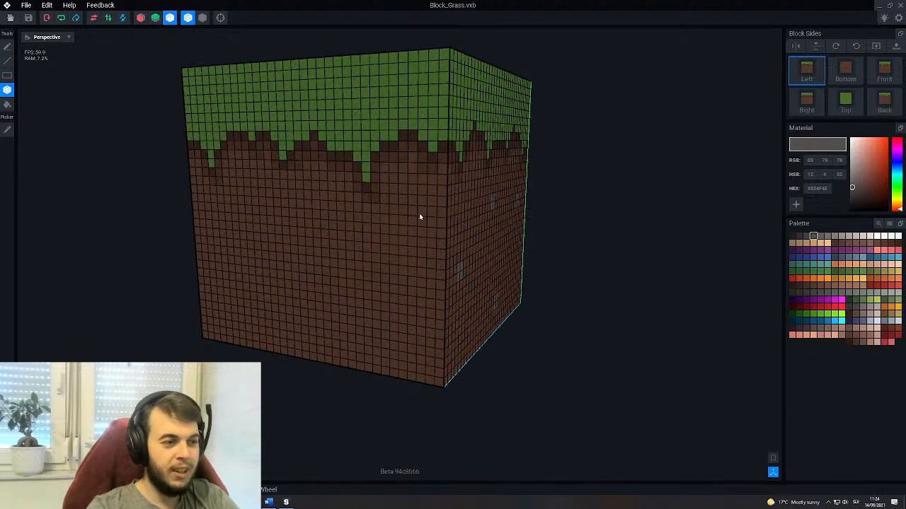
{"action": "scroll", "coordinate": [420, 213], "scroll_direction": "up", "scroll_amount": 2}
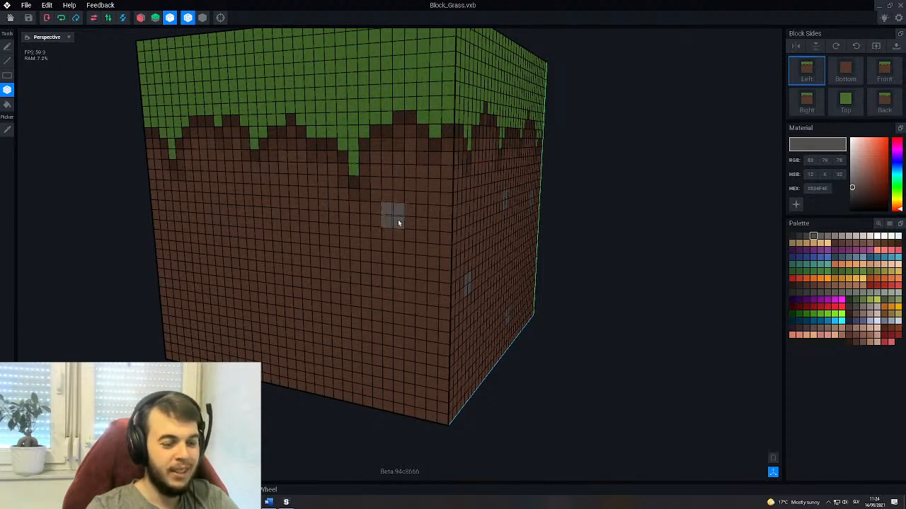
{"action": "scroll", "coordinate": [420, 260], "scroll_direction": "down", "scroll_amount": 3}
{"action": "right_click_drag", "start_coordinate": [413, 248], "coordinate": [401, 257]}
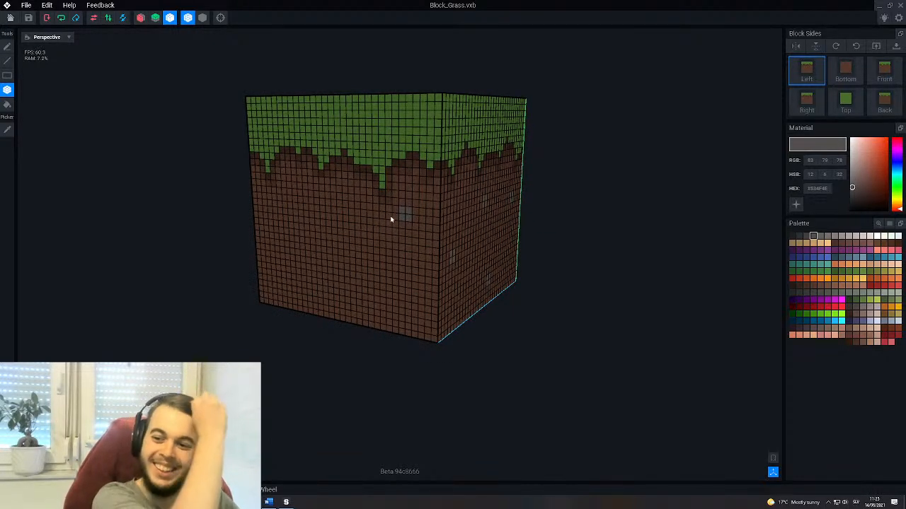
{"action": "right_click_drag", "start_coordinate": [414, 216], "coordinate": [372, 208]}
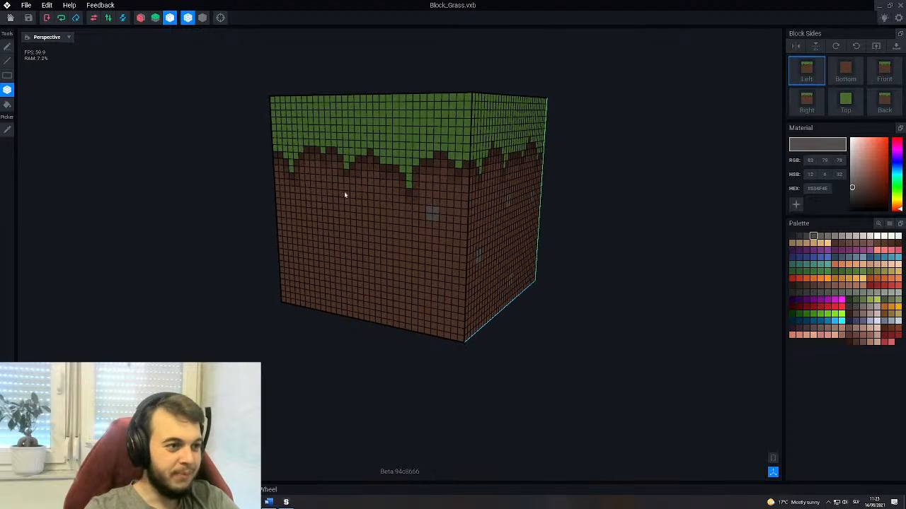
{"action": "left_click", "coordinate": [187, 18]}
{"action": "left_click", "coordinate": [187, 18]}
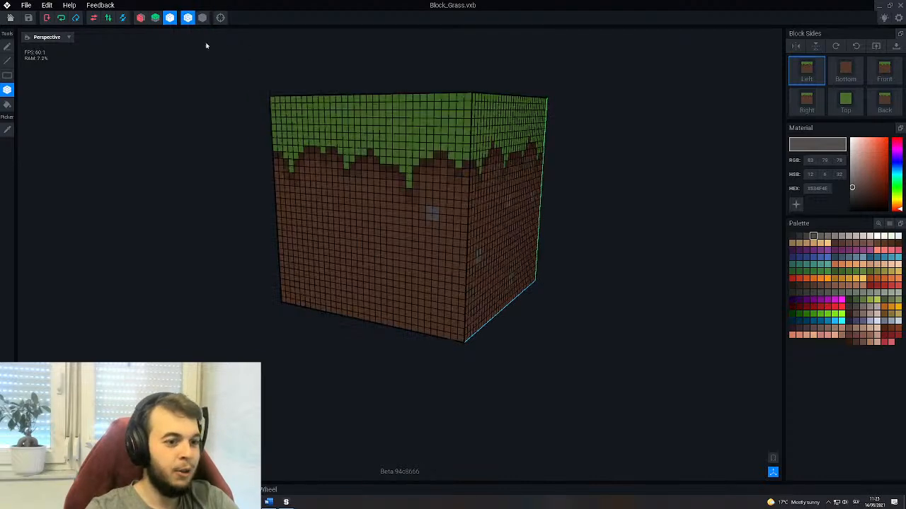
Paint five stones on the long-drip side, then cover three in brown #54382A, keeping one at mid-height and one near the base.
{"action": "right_click_drag", "start_coordinate": [401, 255], "coordinate": [398, 264]}
{"action": "scroll", "coordinate": [383, 254], "scroll_direction": "up", "scroll_amount": 3}
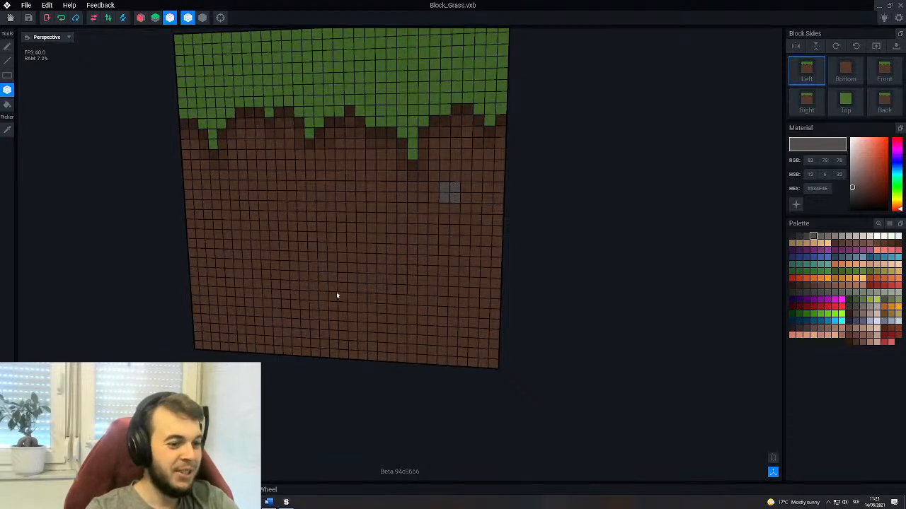
{"action": "right_click_drag", "start_coordinate": [343, 330], "coordinate": [356, 331]}
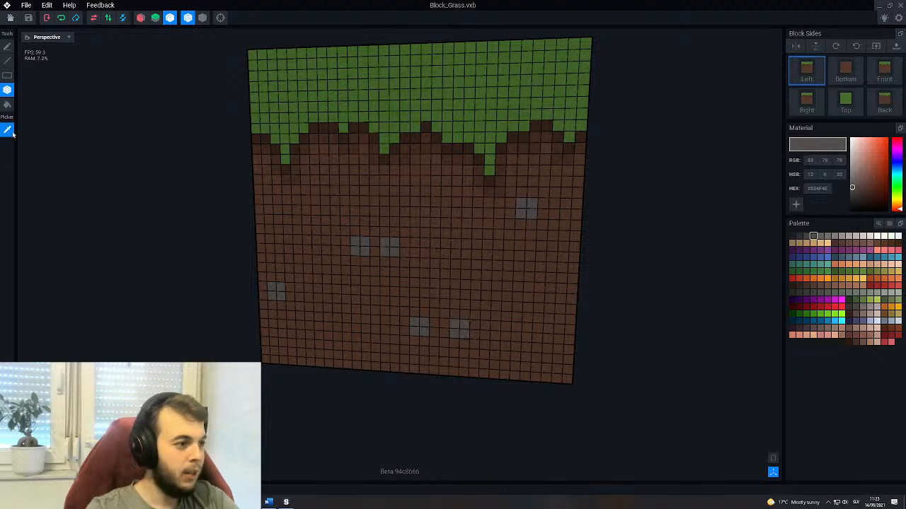
{"action": "left_click", "coordinate": [378, 206], "text": "alt"}
{"action": "left_click_drag", "start_coordinate": [410, 324], "coordinate": [423, 335]}
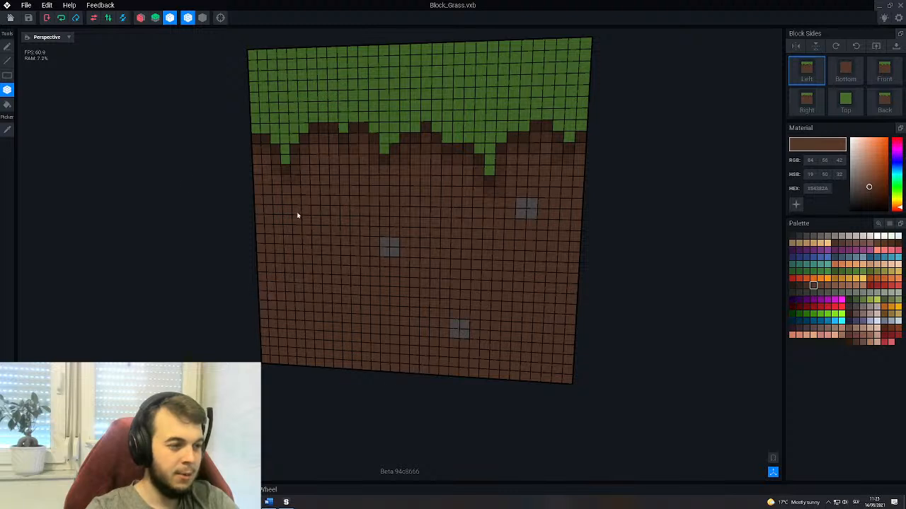
Paint two #534F4E stones near the left edge of the long-drip side, one below mid-height and one lower down.
{"action": "left_click", "coordinate": [5, 132]}
{"action": "left_click", "coordinate": [390, 250]}
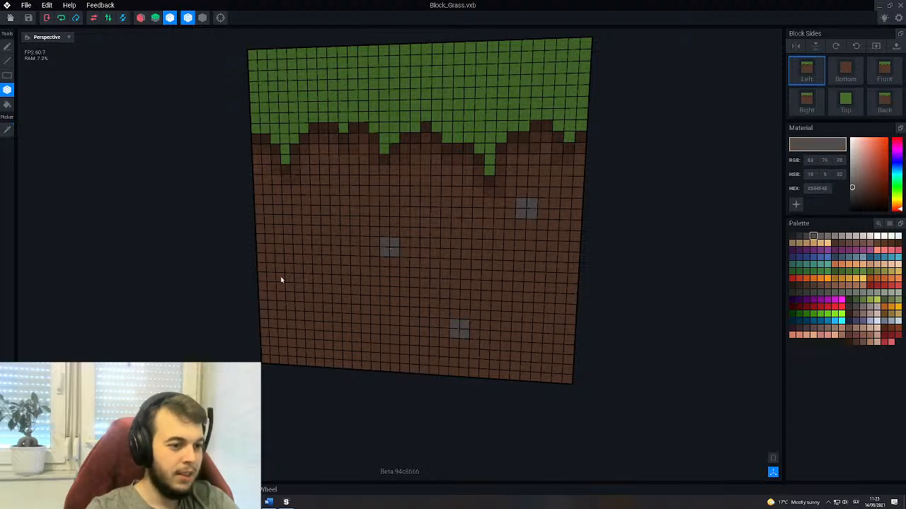
{"action": "right_click_drag", "start_coordinate": [295, 282], "coordinate": [334, 242]}
{"action": "right_click_drag", "start_coordinate": [402, 274], "coordinate": [330, 281]}
{"action": "scroll", "coordinate": [325, 279], "scroll_direction": "up", "scroll_amount": 3}
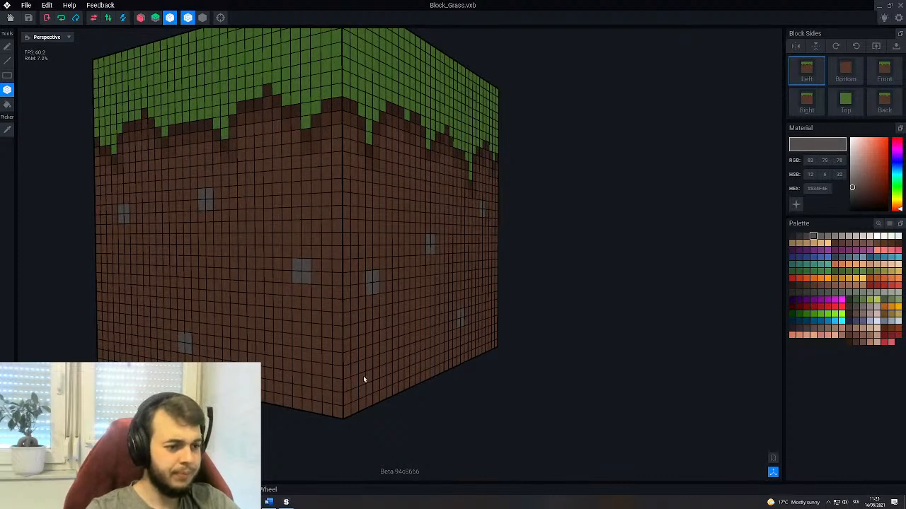
{"action": "mouse_move", "coordinate": [325, 232]}
{"action": "right_mouse_down"}
{"action": "mouse_move", "coordinate": [354, 283]}
{"action": "mouse_move", "coordinate": [333, 247]}
{"action": "right_mouse_up"}
{"action": "right_click_drag", "start_coordinate": [366, 299], "coordinate": [401, 307]}
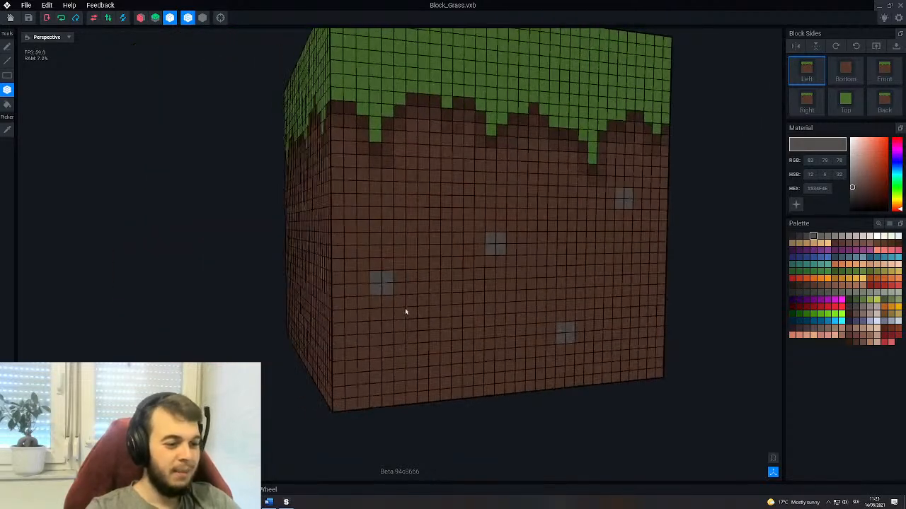
{"action": "left_click_drag", "start_coordinate": [398, 327], "coordinate": [408, 340]}
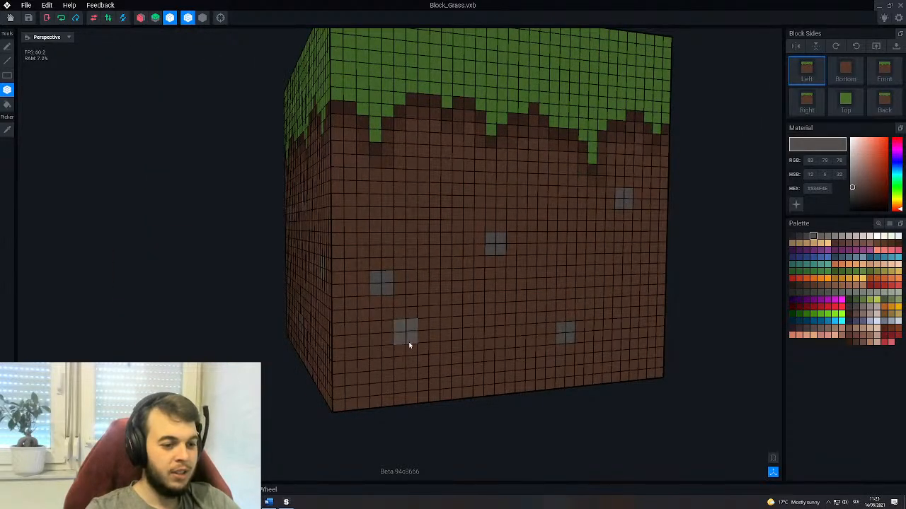
Try enlarging the upper stone near the left edge to 3×3 voxels, and cover it with brown #54382A.
{"action": "left_click", "coordinate": [7, 128]}
{"action": "left_click", "coordinate": [374, 281]}
{"action": "left_click_drag", "start_coordinate": [386, 288], "coordinate": [389, 300]}
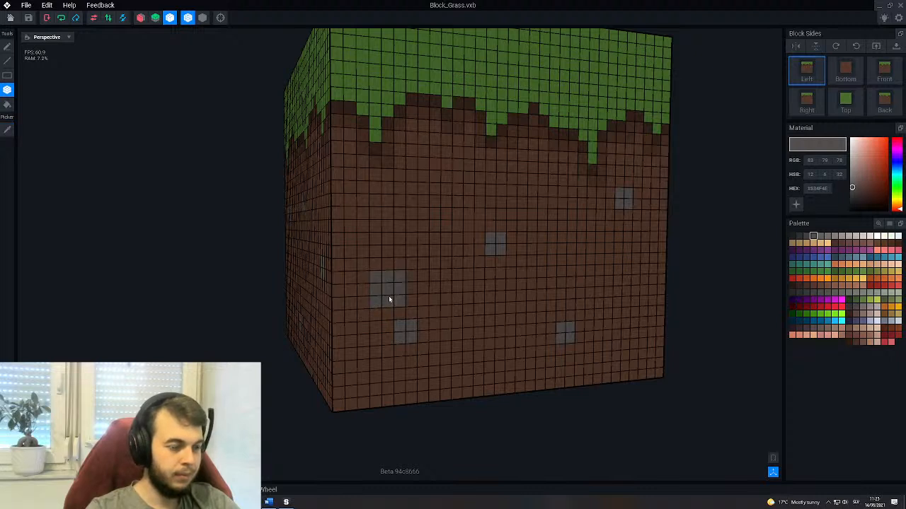
{"action": "left_click", "coordinate": [368, 172], "text": "alt"}
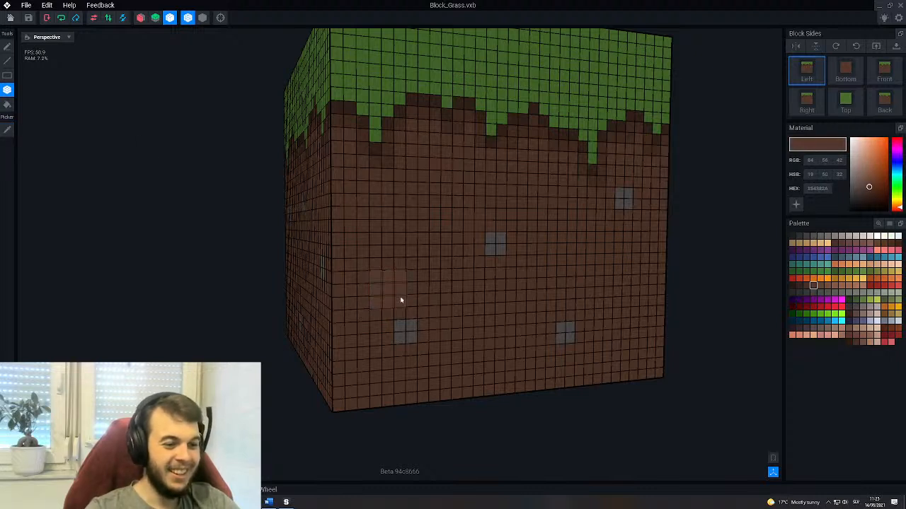
Paint a #534F4E stone in the upper dirt of the long-drip side, above and left of the mid-height stone.
{"action": "left_click", "coordinate": [500, 247], "text": "alt"}
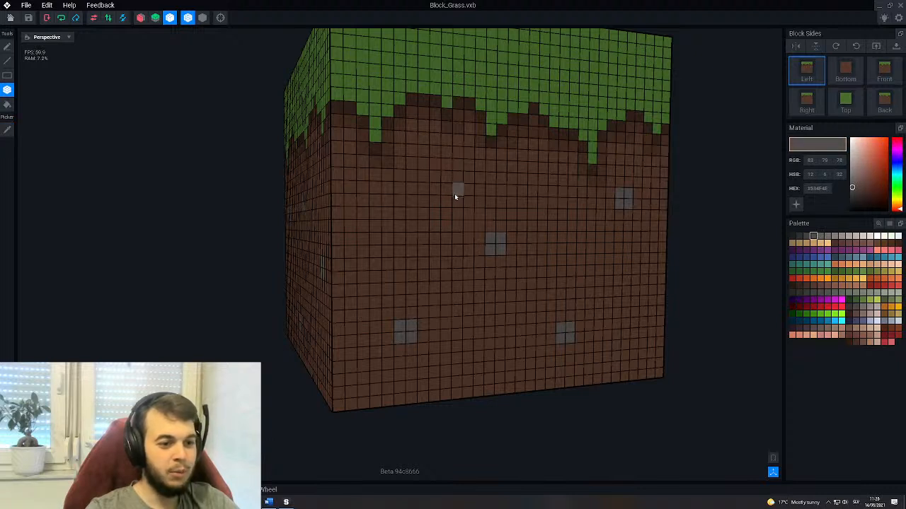
{"action": "left_click", "coordinate": [4, 134]}
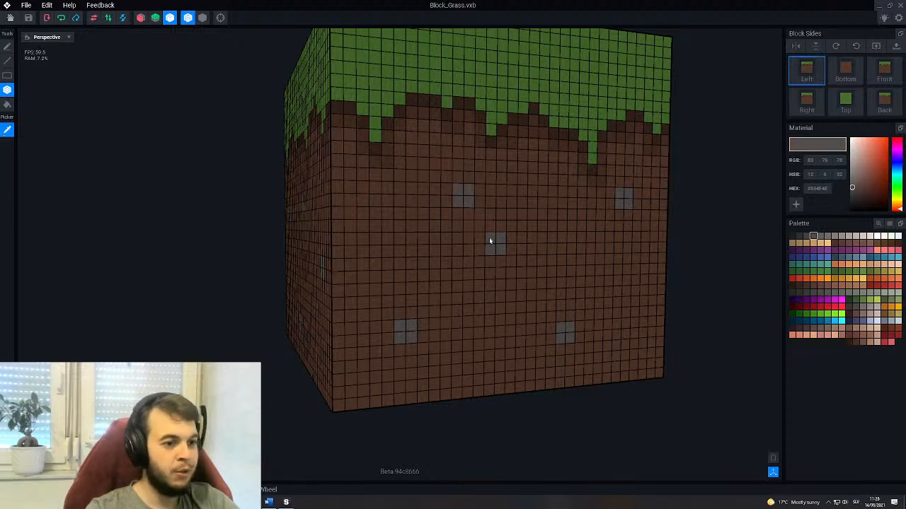
Cover the mid-height stone on the long-drip side with brown #54382A.
{"action": "right_click_drag", "start_coordinate": [543, 300], "coordinate": [569, 318]}
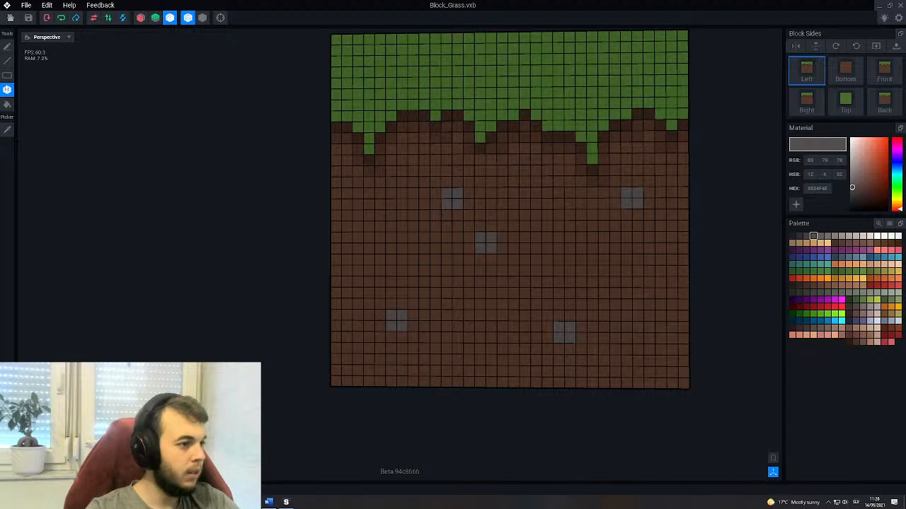
{"action": "left_click", "coordinate": [7, 129]}
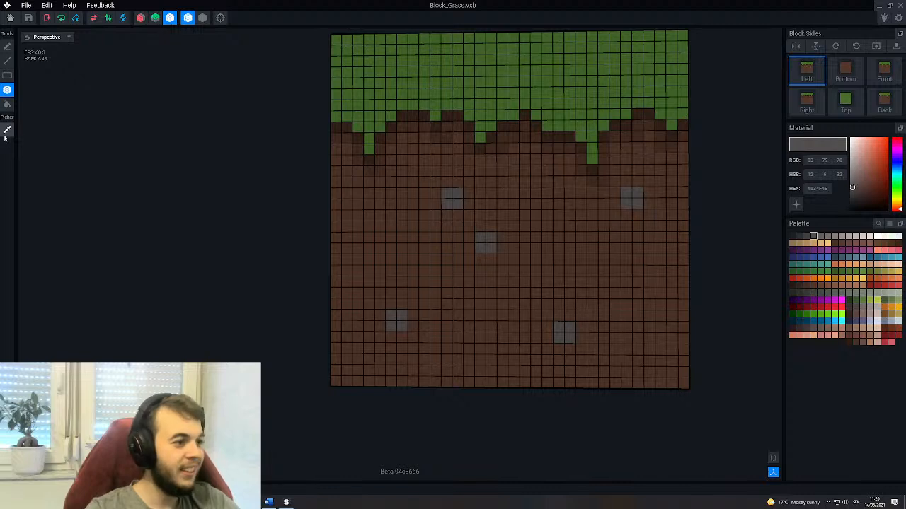
{"action": "left_click", "coordinate": [520, 285]}
{"action": "scroll", "coordinate": [484, 297], "scroll_direction": "down", "scroll_amount": 8}
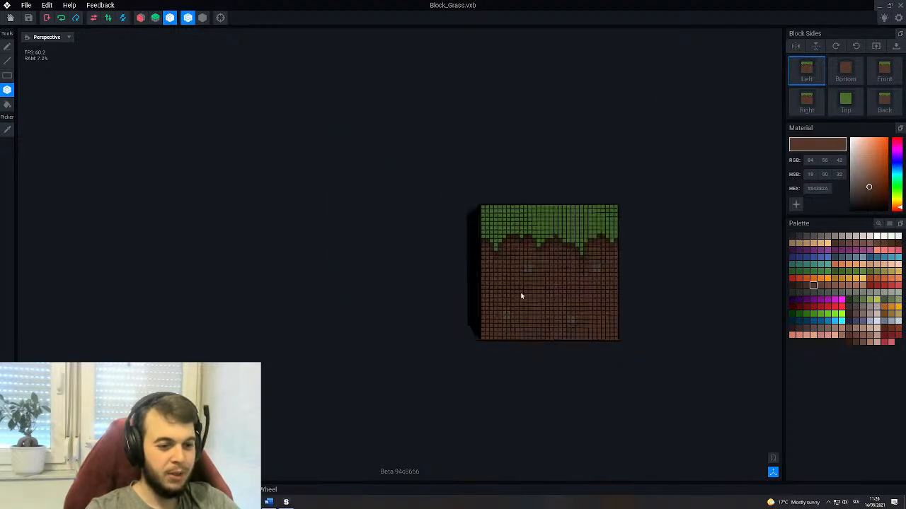
Hide the voxel grid lines so the block shows plain textures.
{"action": "right_click_drag", "start_coordinate": [517, 295], "coordinate": [520, 298]}
{"action": "scroll", "coordinate": [520, 298], "scroll_direction": "up", "scroll_amount": 3}
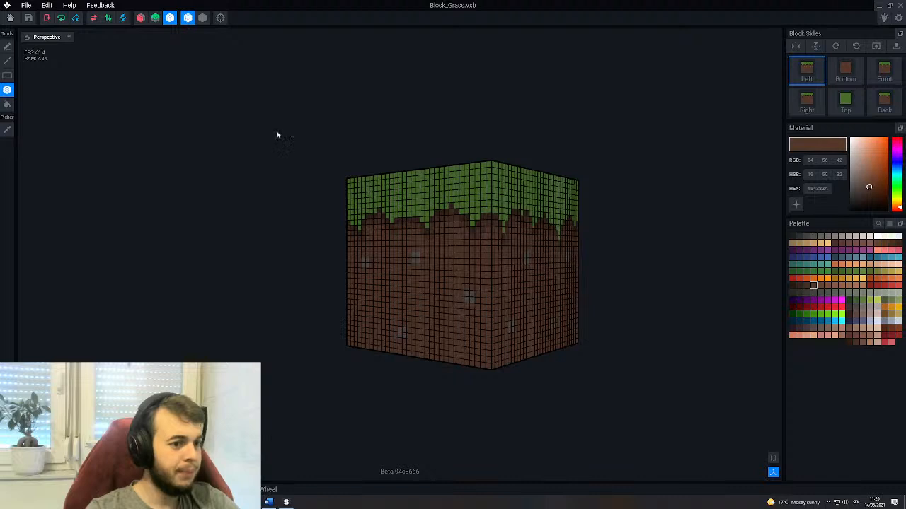
{"action": "left_click", "coordinate": [202, 18]}
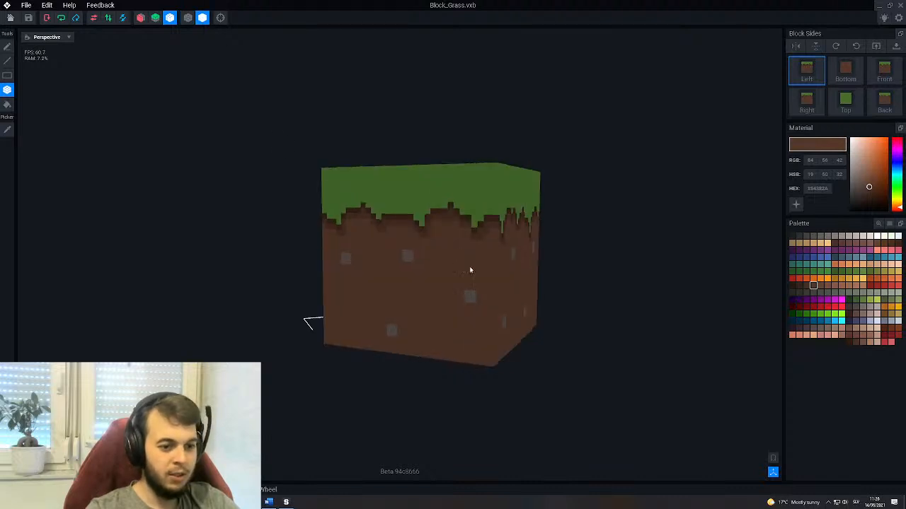
Examine how the grass edges and stones repeat in the tiled preview, and return to the single block.
{"action": "left_click", "coordinate": [772, 457]}
{"action": "scroll", "coordinate": [616, 380], "scroll_direction": "down", "scroll_amount": 8}
{"action": "mouse_move", "coordinate": [522, 306]}
{"action": "right_mouse_down"}
{"action": "mouse_move", "coordinate": [456, 255]}
{"action": "mouse_move", "coordinate": [522, 306]}
{"action": "right_mouse_up"}
{"action": "scroll", "coordinate": [435, 318], "scroll_direction": "up", "scroll_amount": 6}
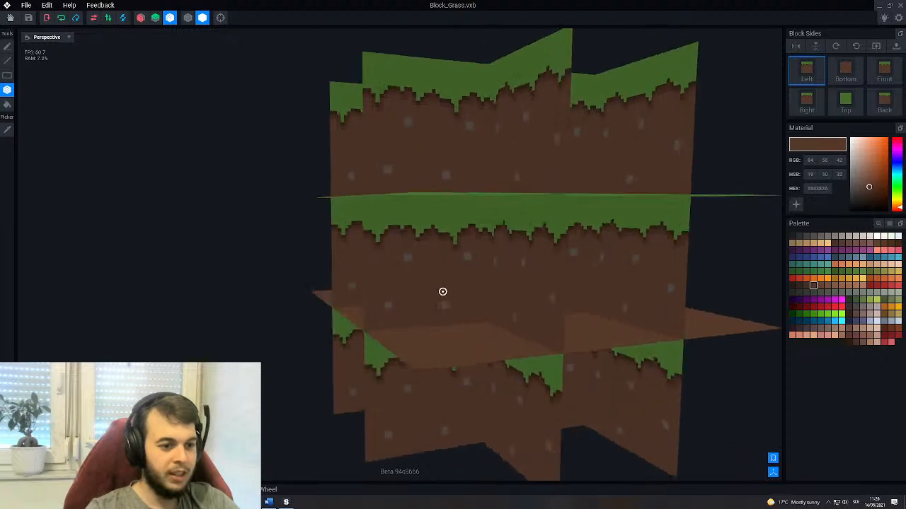
{"action": "right_click_drag", "start_coordinate": [504, 277], "coordinate": [483, 309]}
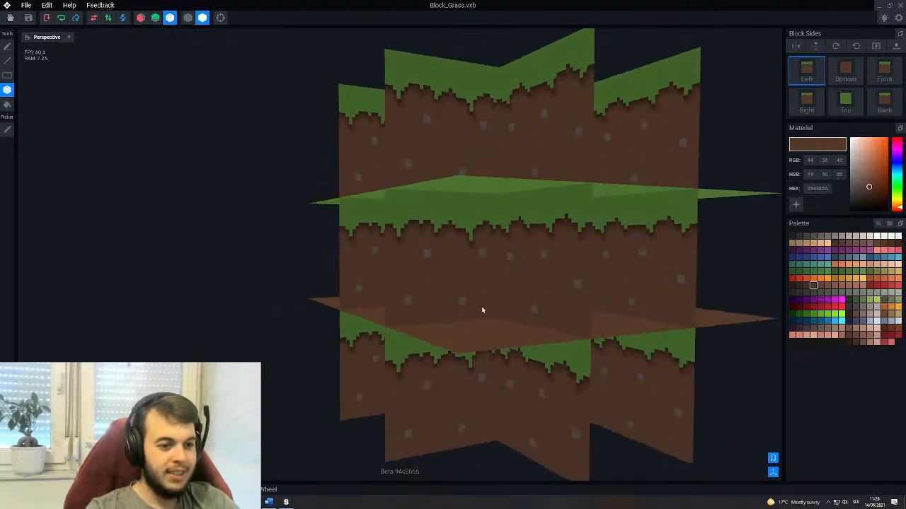
{"action": "scroll", "coordinate": [457, 223], "scroll_direction": "up", "scroll_amount": 3}
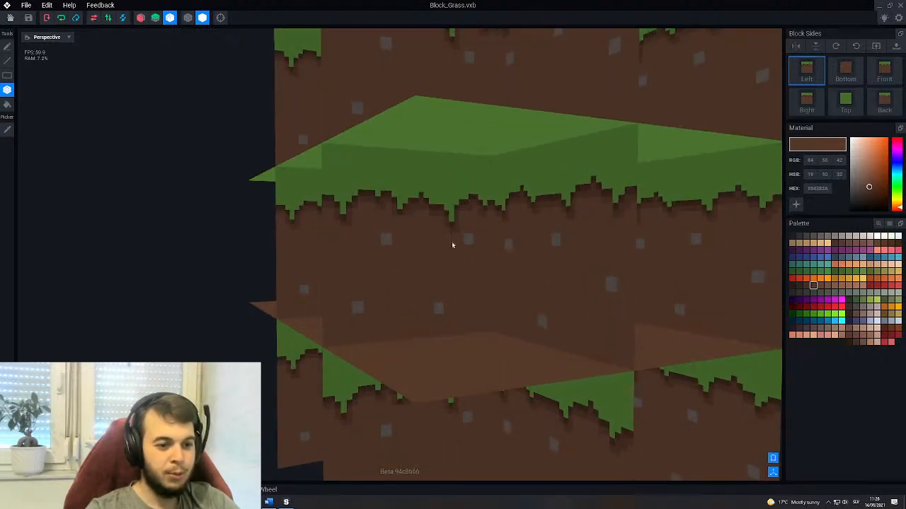
{"action": "scroll", "coordinate": [497, 241], "scroll_direction": "down", "scroll_amount": 4}
{"action": "right_click_drag", "start_coordinate": [498, 242], "coordinate": [496, 235]}
{"action": "scroll", "coordinate": [518, 187], "scroll_direction": "up", "scroll_amount": 4}
{"action": "scroll", "coordinate": [598, 120], "scroll_direction": "down", "scroll_amount": 4}
{"action": "scroll", "coordinate": [420, 145], "scroll_direction": "up", "scroll_amount": 4}
{"action": "right_click_drag", "start_coordinate": [420, 146], "coordinate": [368, 136]}
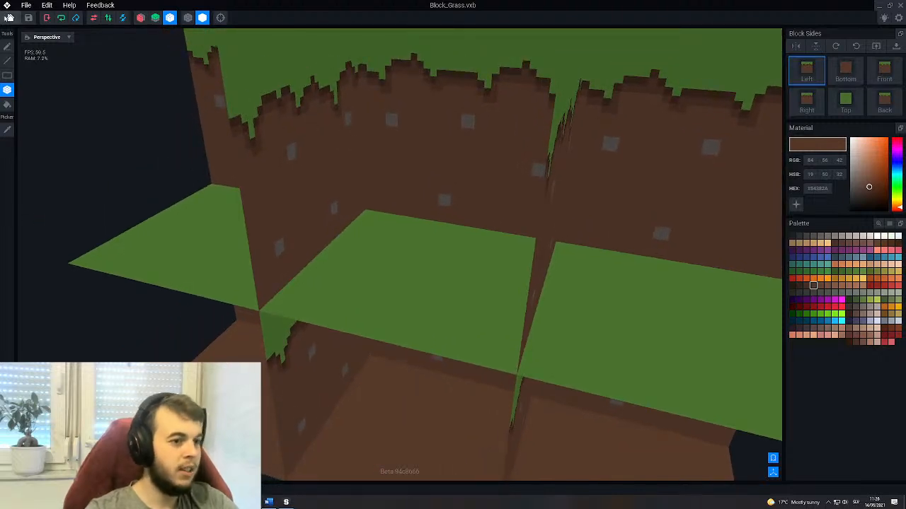
{"action": "left_click", "coordinate": [773, 458]}
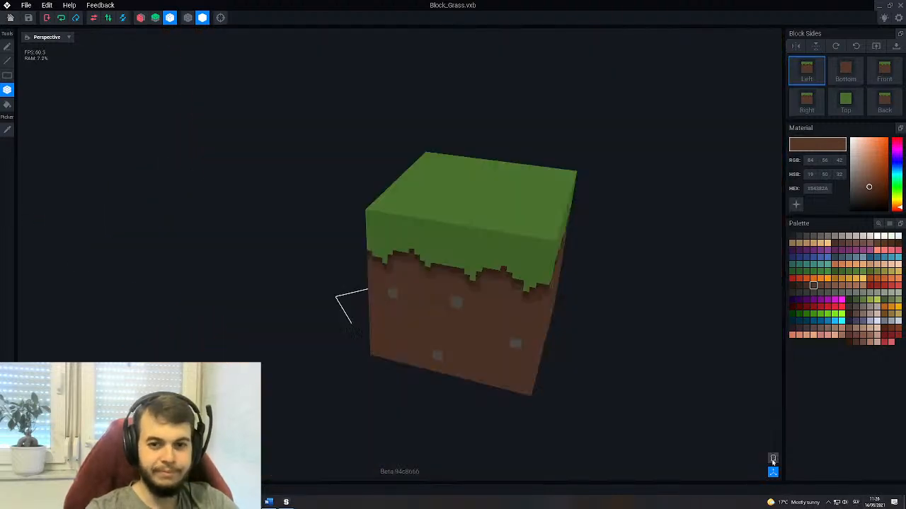
Examine the stone placement on each side of the single block.
{"action": "right_click_drag", "start_coordinate": [579, 337], "coordinate": [439, 152]}
{"action": "right_click_drag", "start_coordinate": [582, 276], "coordinate": [233, 304]}
{"action": "scroll", "coordinate": [237, 296], "scroll_direction": "down", "scroll_amount": 1}
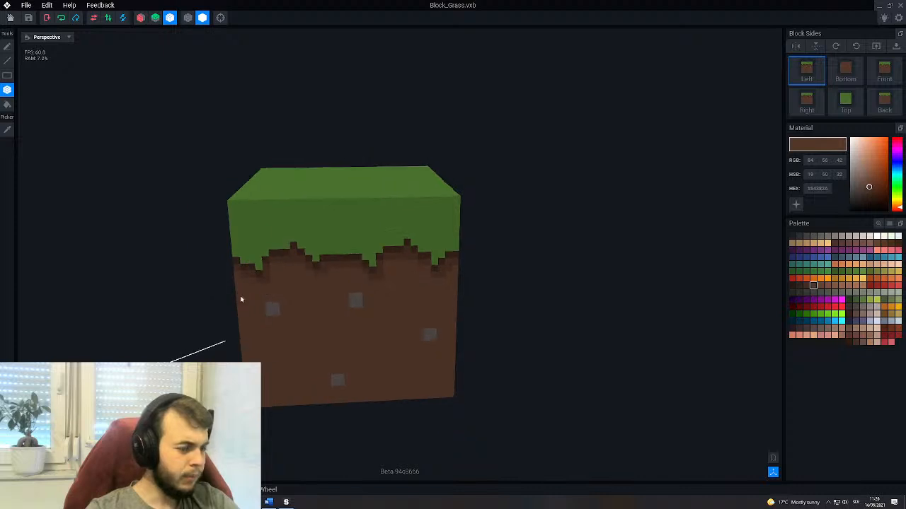
{"action": "right_click_drag", "start_coordinate": [415, 253], "coordinate": [410, 263]}
{"action": "scroll", "coordinate": [410, 262], "scroll_direction": "up", "scroll_amount": 3}
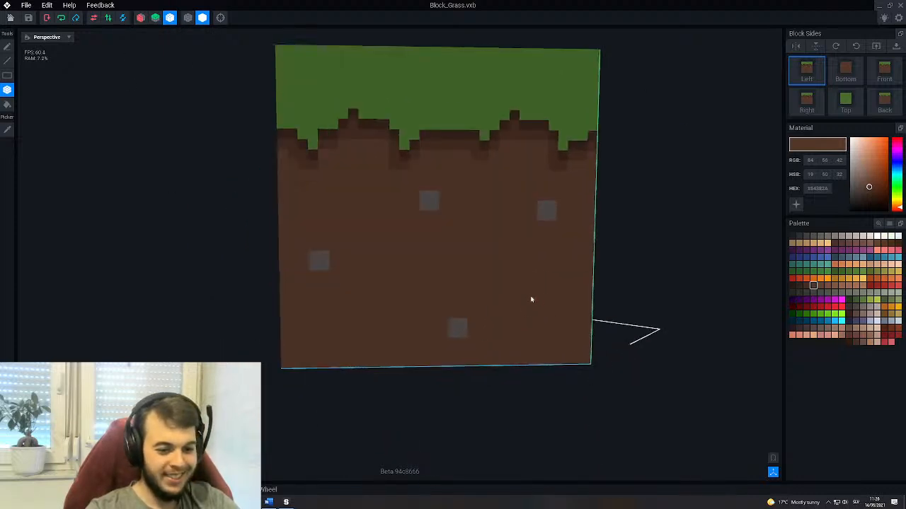
{"action": "scroll", "coordinate": [441, 194], "scroll_direction": "down", "scroll_amount": 3}
{"action": "right_click_drag", "start_coordinate": [441, 194], "coordinate": [386, 248]}
{"action": "scroll", "coordinate": [410, 195], "scroll_direction": "up", "scroll_amount": 2}
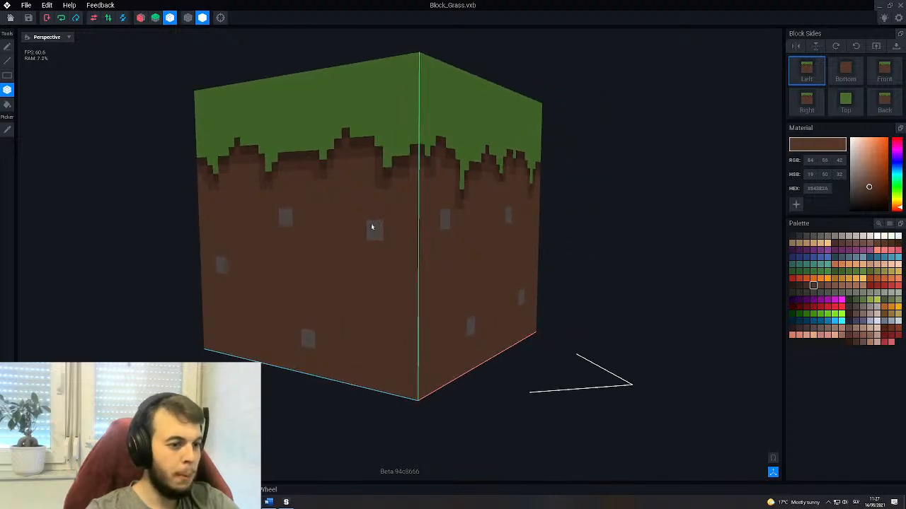
{"action": "right_click_drag", "start_coordinate": [447, 242], "coordinate": [438, 217]}
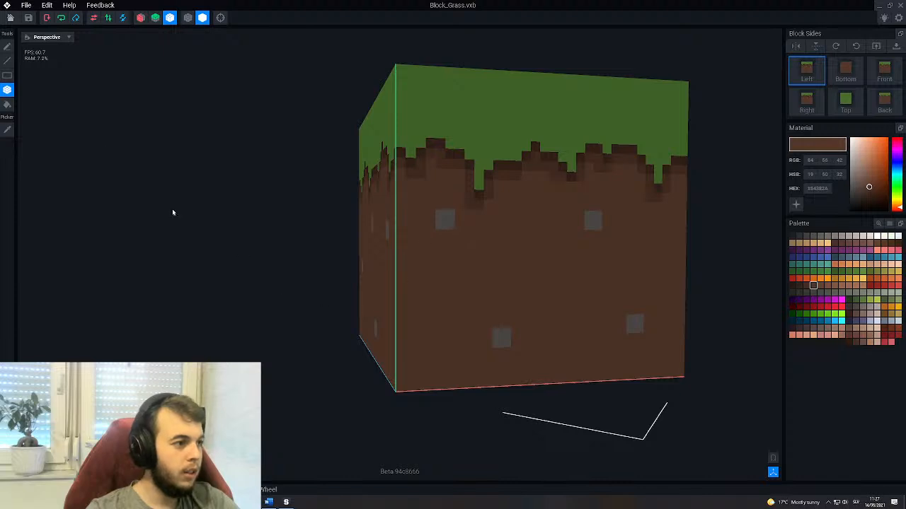
Cover the upper-left stone on the red-axis side with #54382A, and paint a #534F4E stone at mid-height near the same edge.
{"action": "left_click", "coordinate": [443, 220]}
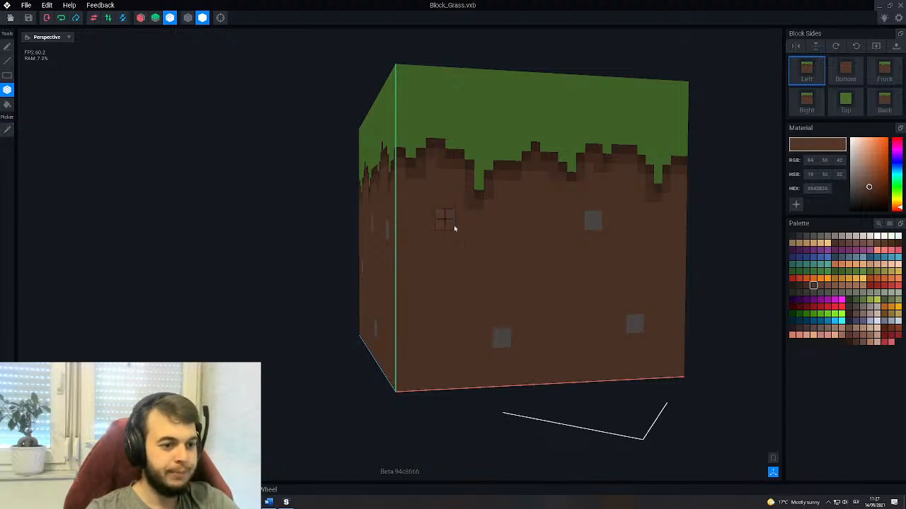
{"action": "left_click", "coordinate": [7, 130]}
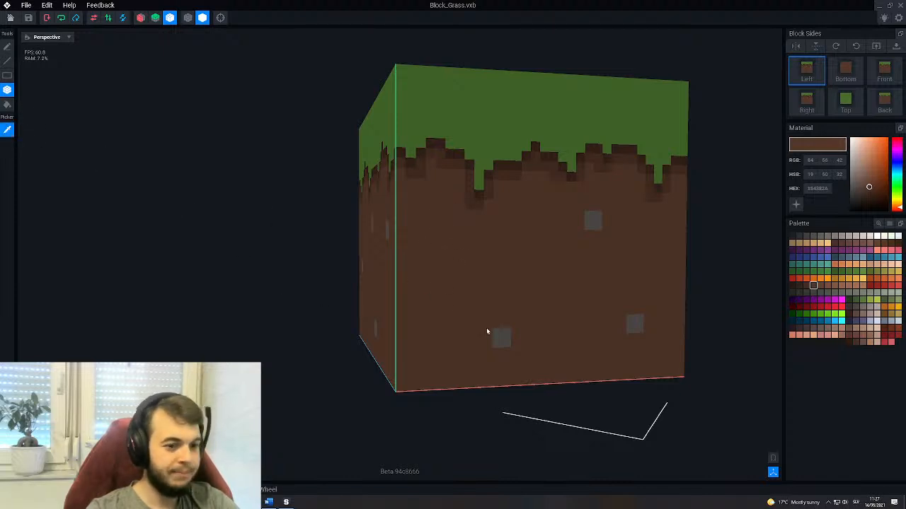
{"action": "left_click", "coordinate": [505, 344]}
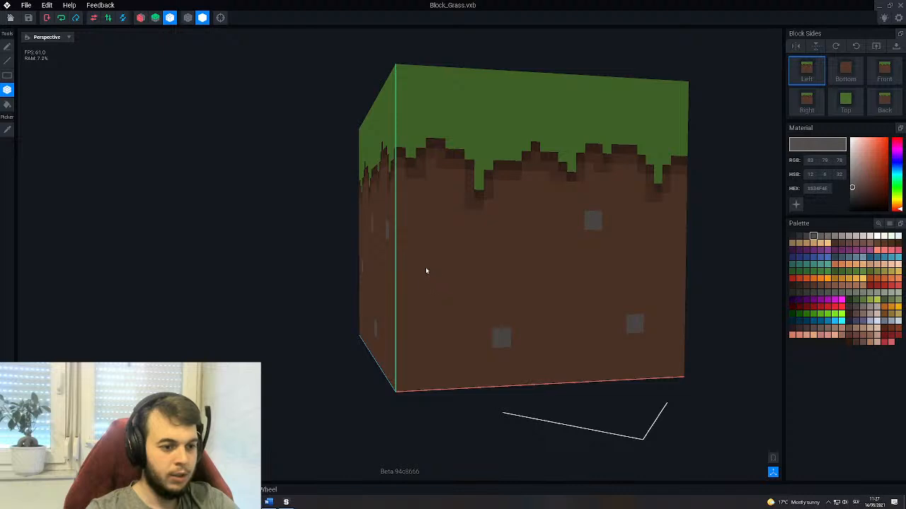
{"action": "left_click_drag", "start_coordinate": [433, 281], "coordinate": [436, 280]}
Trim the mid-height stone near the left edge of the red-axis side to 2×2 voxels with brown #54382A.
{"action": "scroll", "coordinate": [431, 340], "scroll_direction": "down", "scroll_amount": 3}
{"action": "right_click_drag", "start_coordinate": [431, 293], "coordinate": [431, 284]}
{"action": "right_click_drag", "start_coordinate": [428, 173], "coordinate": [434, 273]}
{"action": "scroll", "coordinate": [442, 277], "scroll_direction": "up", "scroll_amount": 2}
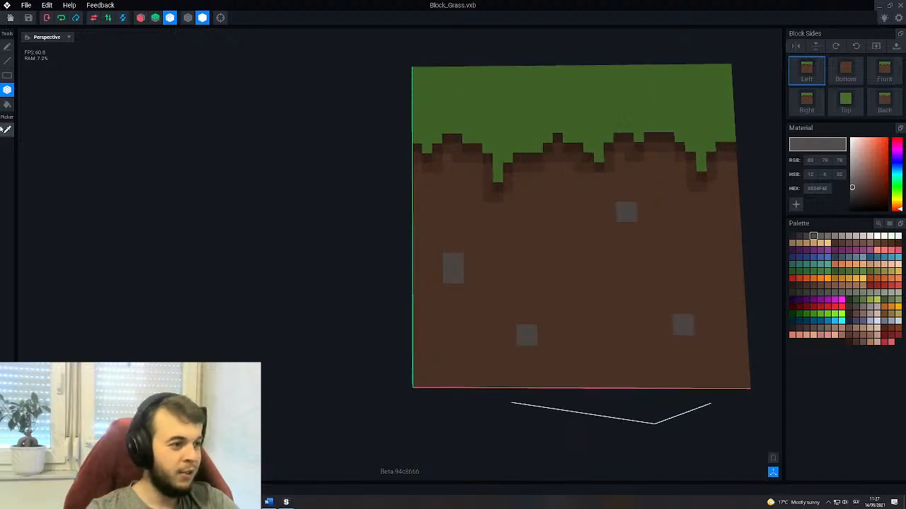
{"action": "left_click", "coordinate": [433, 246]}
{"action": "right_click_drag", "start_coordinate": [456, 259], "coordinate": [653, 418]}
Examine the spacing of the stones across neighbouring blocks in the tiled preview.
{"action": "left_click", "coordinate": [775, 460]}
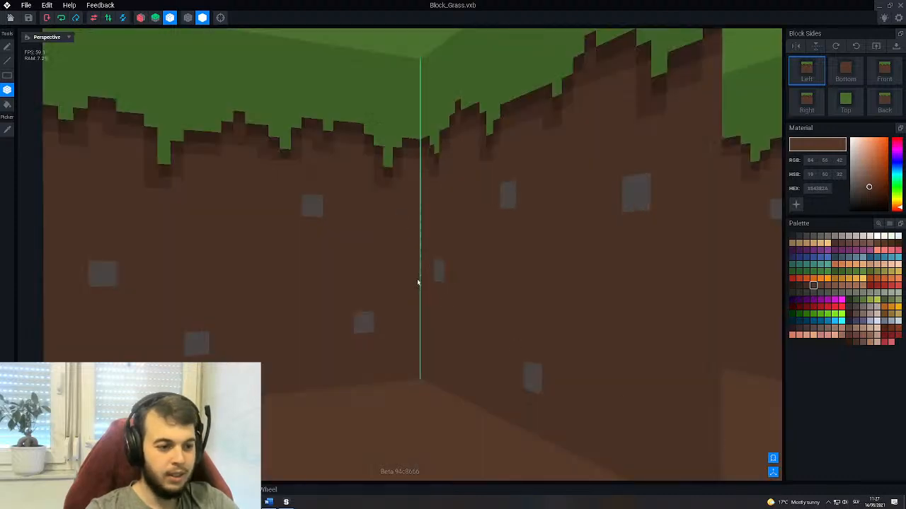
{"action": "scroll", "coordinate": [424, 291], "scroll_direction": "down", "scroll_amount": 6}
{"action": "right_click_drag", "start_coordinate": [431, 301], "coordinate": [446, 310]}
{"action": "right_click_drag", "start_coordinate": [498, 171], "coordinate": [455, 180]}
{"action": "scroll", "coordinate": [433, 130], "scroll_direction": "up", "scroll_amount": 5}
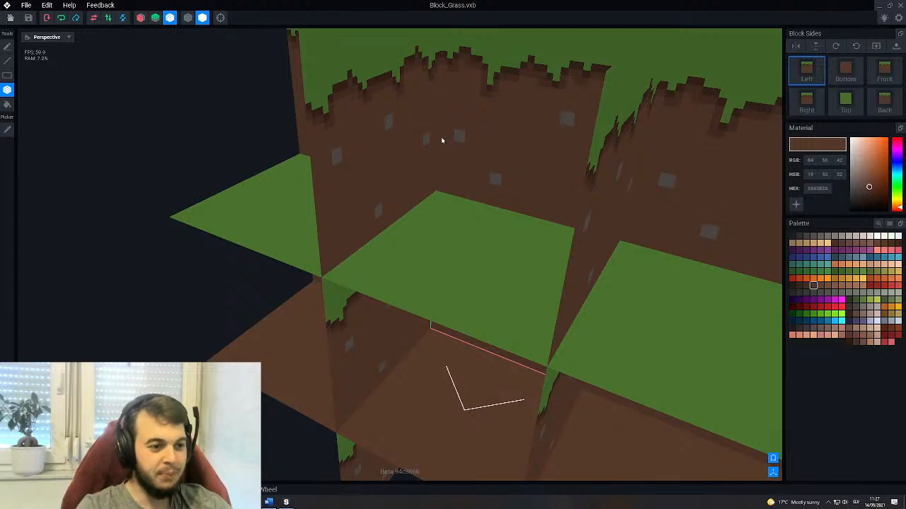
{"action": "middle_click_drag", "start_coordinate": [446, 141], "coordinate": [433, 298]}
{"action": "middle_click_drag", "start_coordinate": [690, 357], "coordinate": [696, 364]}
{"action": "mouse_move", "coordinate": [637, 333]}
{"action": "middle_mouse_down"}
{"action": "mouse_move", "coordinate": [587, 333]}
{"action": "mouse_move", "coordinate": [637, 333]}
{"action": "middle_mouse_up"}
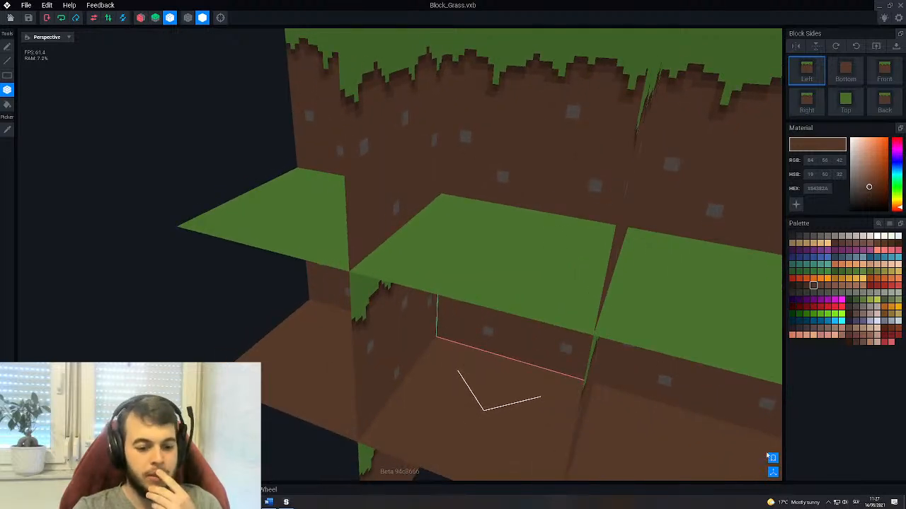
Return to the single block and cover the upper-right stone on the long-drip side with brown #54382A.
{"action": "scroll", "coordinate": [764, 453], "scroll_direction": "down", "scroll_amount": 10}
{"action": "middle_click_drag", "start_coordinate": [564, 289], "coordinate": [479, 290]}
{"action": "scroll", "coordinate": [512, 305], "scroll_direction": "up", "scroll_amount": 2}
{"action": "scroll", "coordinate": [519, 305], "scroll_direction": "up", "scroll_amount": 2}
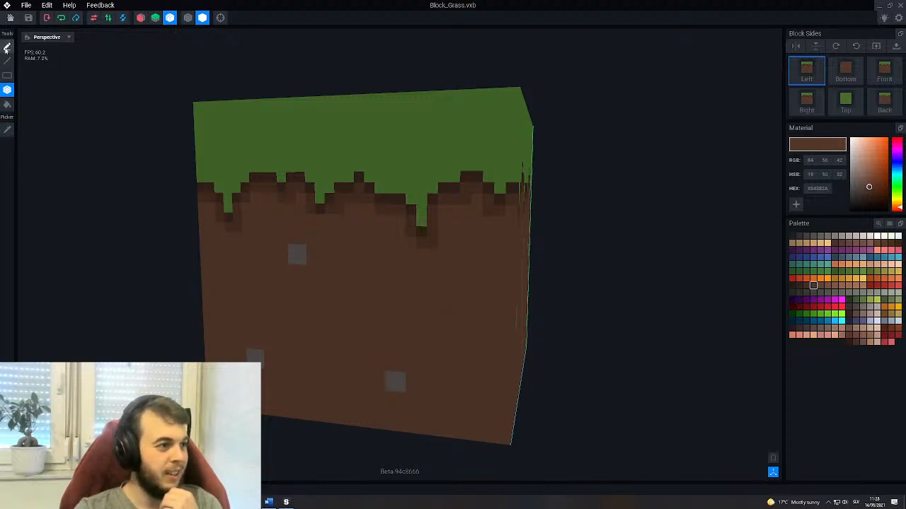
Paint a #534F4E stone in the upper dirt of the long-drip side, just below and right of the longest drip.
{"action": "scroll", "coordinate": [390, 319], "scroll_direction": "down", "scroll_amount": 5}
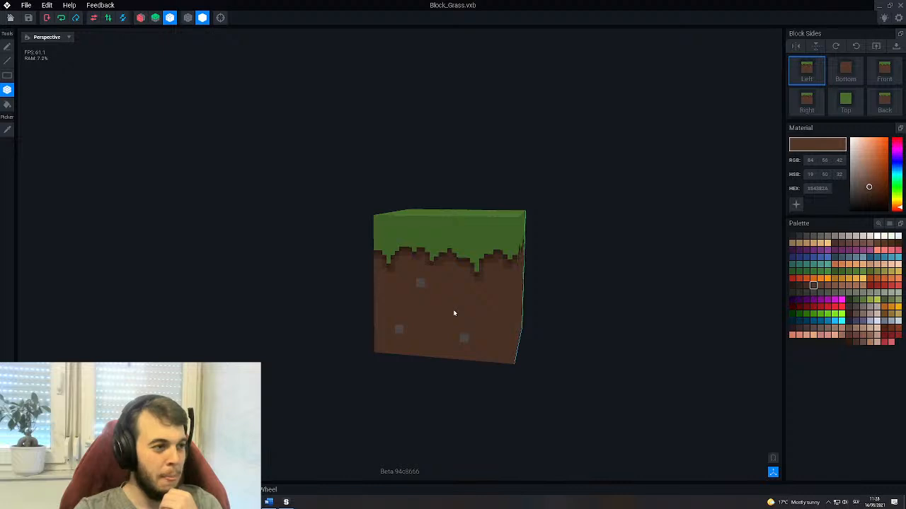
{"action": "right_click_drag", "start_coordinate": [453, 313], "coordinate": [449, 310]}
{"action": "scroll", "coordinate": [448, 310], "scroll_direction": "up", "scroll_amount": 4}
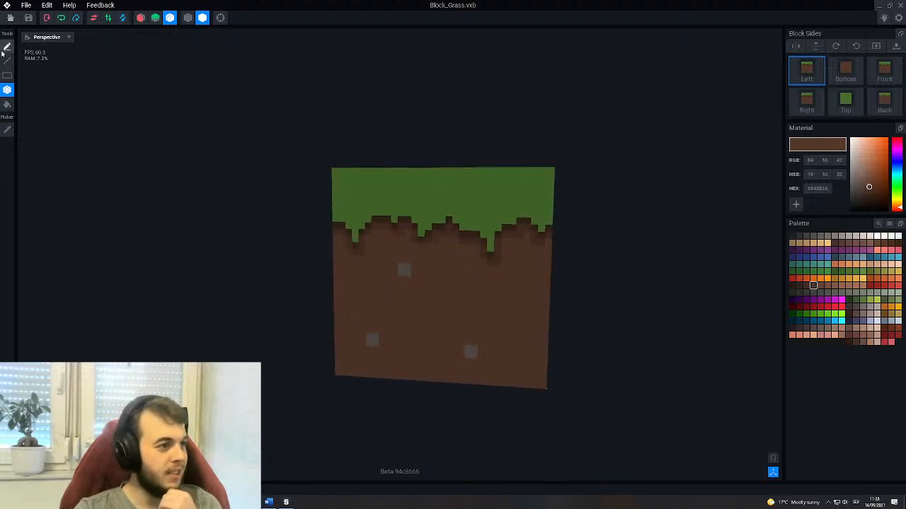
{"action": "left_click", "coordinate": [7, 130]}
{"action": "left_click", "coordinate": [474, 353]}
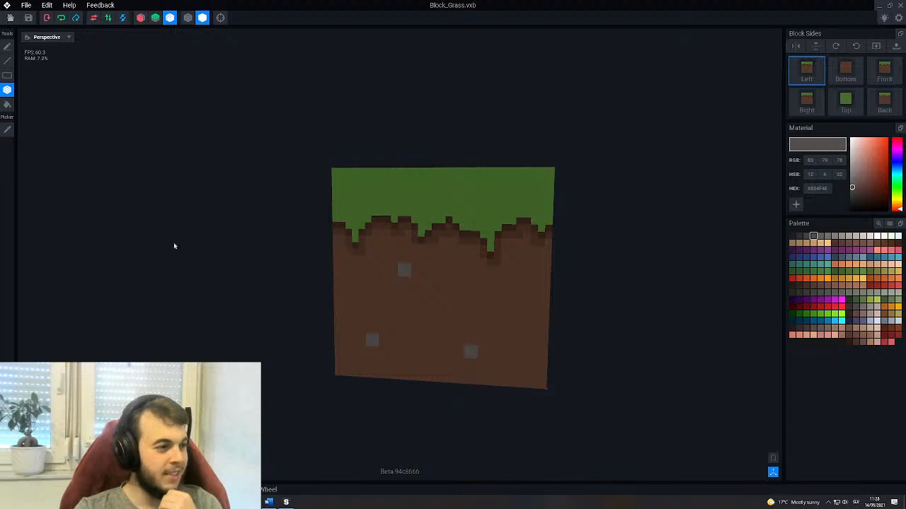
{"action": "right_click_drag", "start_coordinate": [432, 258], "coordinate": [391, 289]}
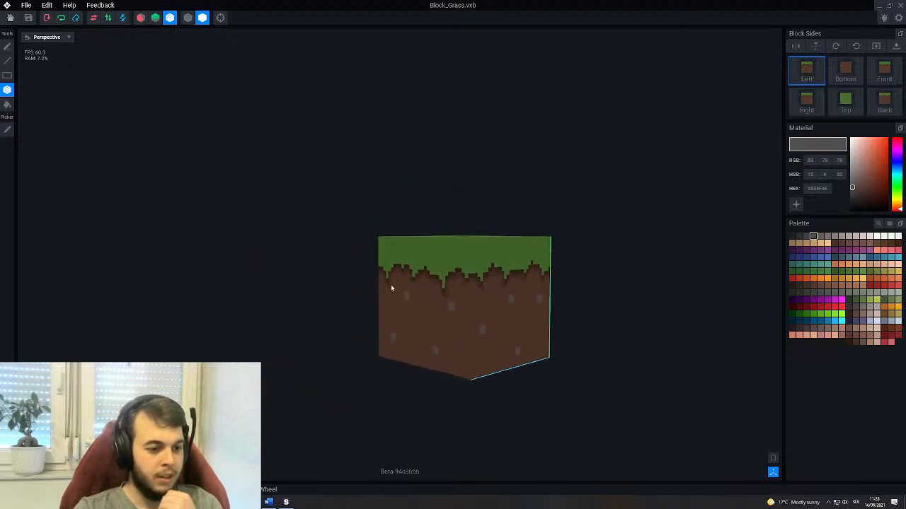
Shift the upper-left stone on the red-axis side one voxel down, adding a #534F4E row beneath and covering its top row with #54382A.
{"action": "right_click_drag", "start_coordinate": [520, 297], "coordinate": [540, 291]}
{"action": "scroll", "coordinate": [540, 291], "scroll_direction": "up", "scroll_amount": 5}
{"action": "right_click_drag", "start_coordinate": [474, 298], "coordinate": [469, 275]}
{"action": "scroll", "coordinate": [471, 311], "scroll_direction": "up", "scroll_amount": 5}
{"action": "scroll", "coordinate": [475, 282], "scroll_direction": "down", "scroll_amount": 4}
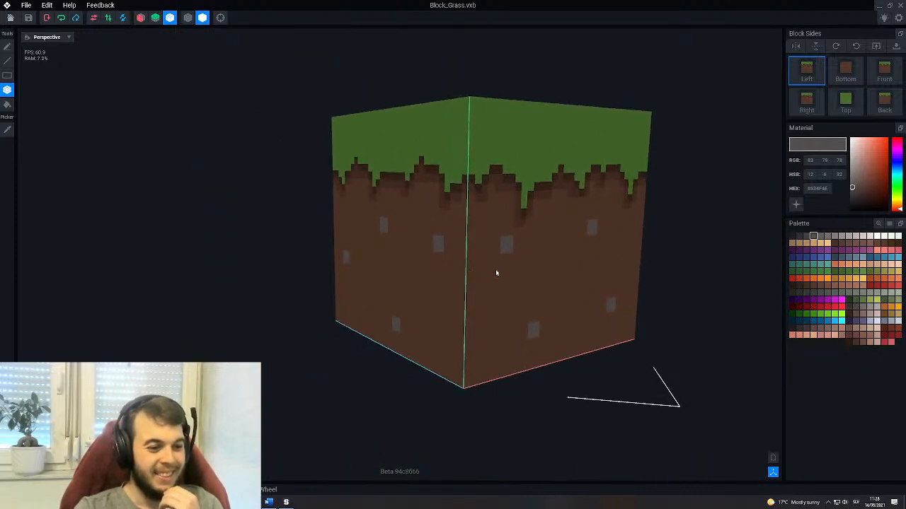
{"action": "scroll", "coordinate": [503, 268], "scroll_direction": "up", "scroll_amount": 2}
{"action": "left_click", "coordinate": [513, 256]}
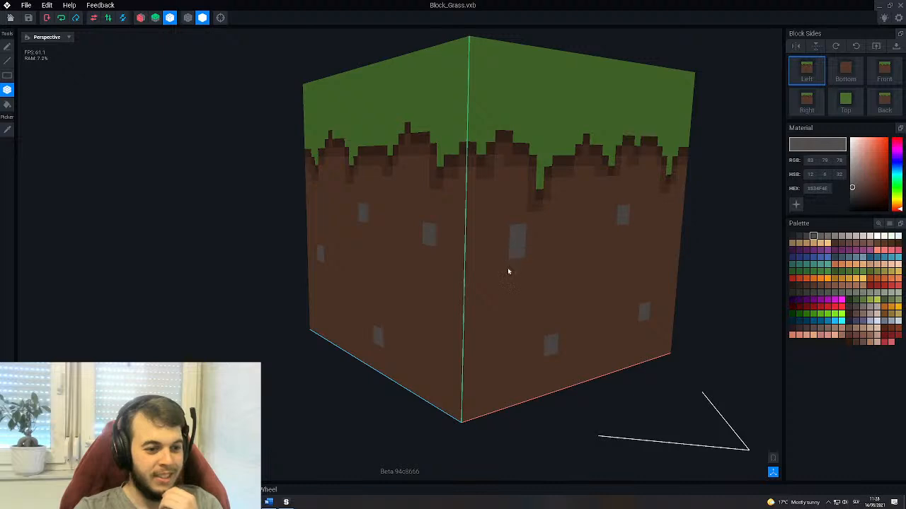
{"action": "right_click_drag", "start_coordinate": [511, 269], "coordinate": [440, 266]}
{"action": "left_click", "coordinate": [5, 47]}
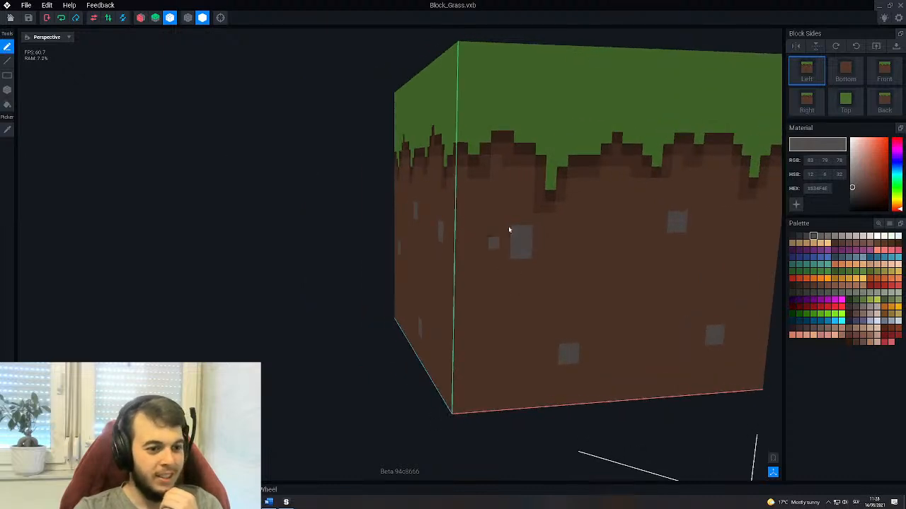
{"action": "left_click", "coordinate": [490, 245], "text": "alt"}
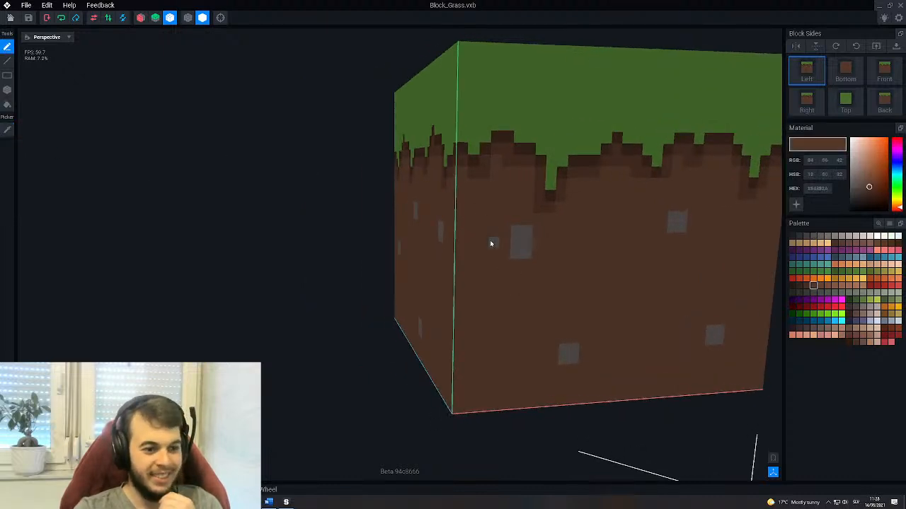
{"action": "left_click", "coordinate": [522, 229]}
Check the adjusted stones from several angles and in the tiled preview, and return to the single block.
{"action": "mouse_move", "coordinate": [447, 254]}
{"action": "right_mouse_down"}
{"action": "mouse_move", "coordinate": [484, 254]}
{"action": "mouse_move", "coordinate": [455, 249]}
{"action": "mouse_move", "coordinate": [717, 384]}
{"action": "right_mouse_up"}
{"action": "scroll", "coordinate": [467, 245], "scroll_direction": "down", "scroll_amount": 3}
{"action": "scroll", "coordinate": [455, 249], "scroll_direction": "up", "scroll_amount": 5}
{"action": "left_click", "coordinate": [773, 459]}
{"action": "scroll", "coordinate": [560, 337], "scroll_direction": "down", "scroll_amount": 7}
{"action": "right_click_drag", "start_coordinate": [450, 296], "coordinate": [446, 296]}
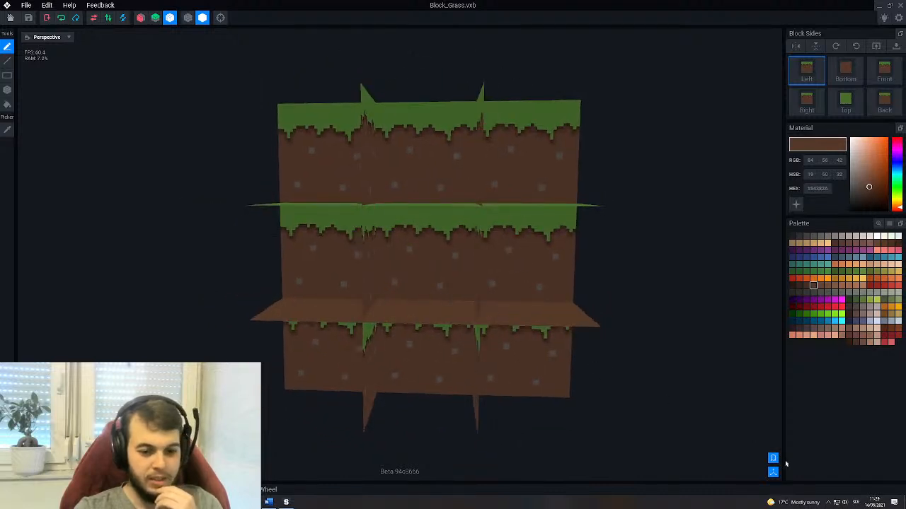
{"action": "left_click", "coordinate": [773, 458]}
Extend the upper-middle stone on the short-drip side by one #534F4E voxel at its lower left, and undo the last two strokes.
{"action": "scroll", "coordinate": [439, 283], "scroll_direction": "up", "scroll_amount": 5}
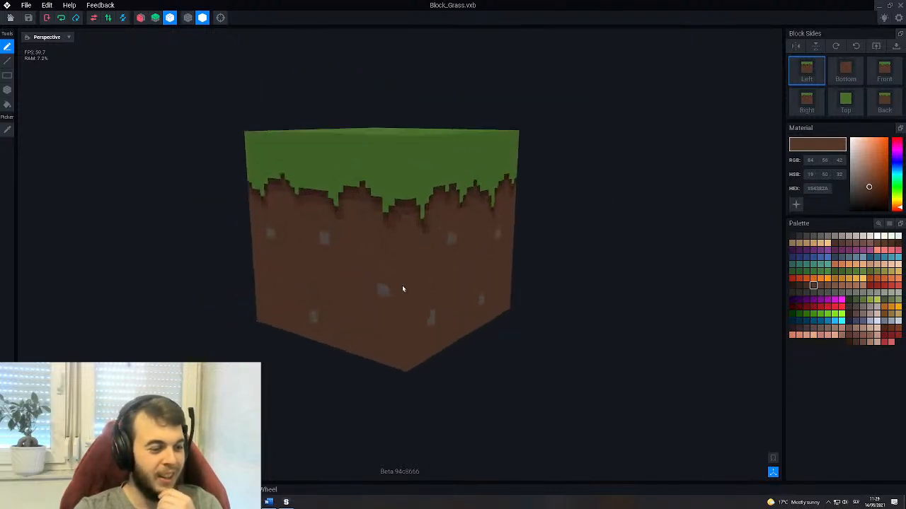
{"action": "scroll", "coordinate": [285, 243], "scroll_direction": "up", "scroll_amount": 3}
{"action": "left_click", "coordinate": [7, 131]}
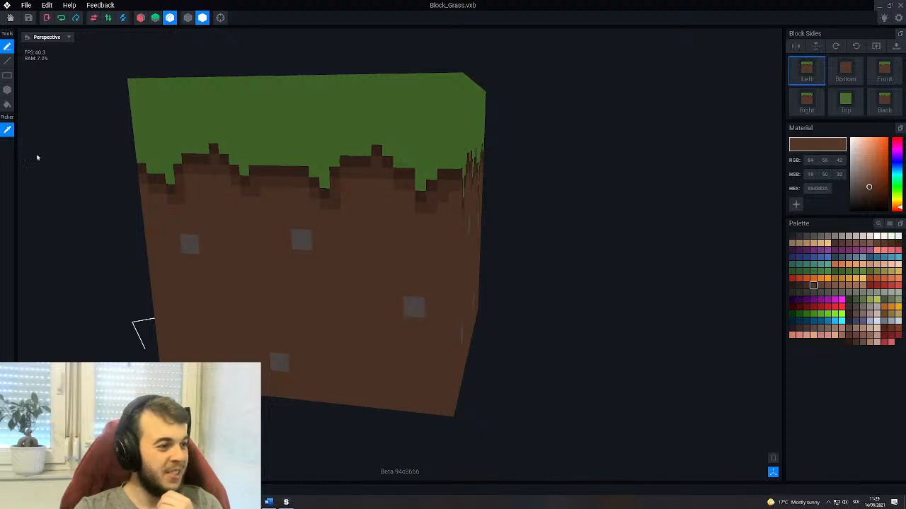
{"action": "left_click", "coordinate": [290, 243]}
{"action": "mouse_move", "coordinate": [297, 242]}
{"action": "right_mouse_down"}
{"action": "mouse_move", "coordinate": [137, 147]}
{"action": "mouse_move", "coordinate": [265, 242]}
{"action": "mouse_move", "coordinate": [333, 275]}
{"action": "mouse_move", "coordinate": [354, 311]}
{"action": "mouse_move", "coordinate": [459, 226]}
{"action": "mouse_move", "coordinate": [410, 333]}
{"action": "right_mouse_up"}
{"action": "scroll", "coordinate": [359, 257], "scroll_direction": "up", "scroll_amount": 2}
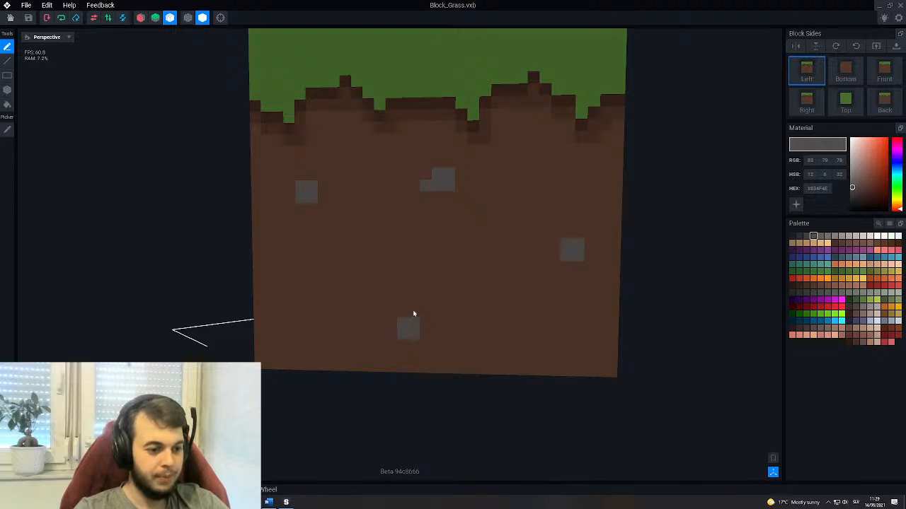
{"action": "key", "text": "ctrl+z"}
{"action": "key", "text": "ctrl+z"}
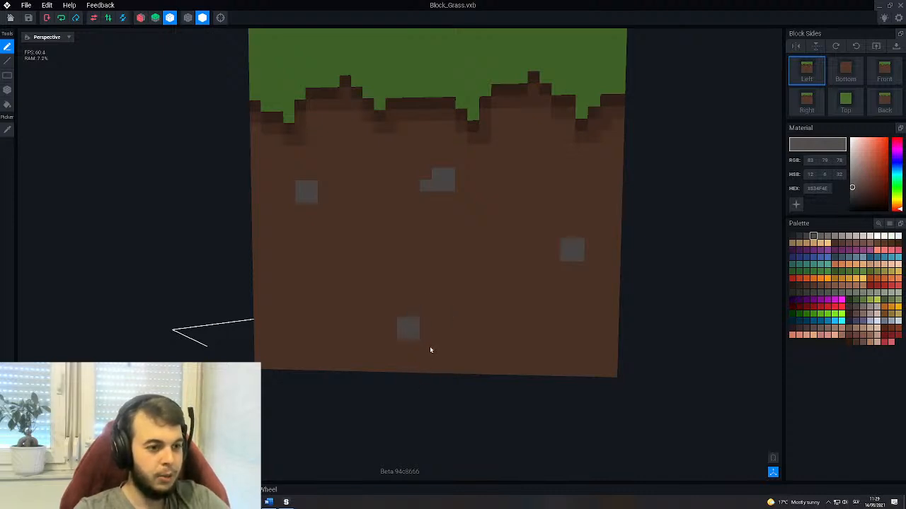
Extend the upper-left stone on the long-drip side by one #534F4E voxel at its lower left.
{"action": "scroll", "coordinate": [385, 223], "scroll_direction": "down", "scroll_amount": 3}
{"action": "right_click_drag", "start_coordinate": [385, 227], "coordinate": [426, 285]}
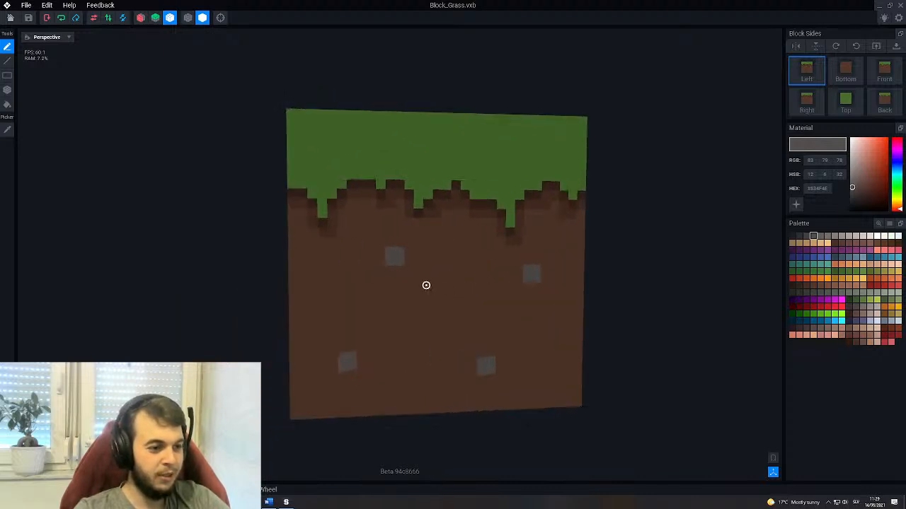
{"action": "scroll", "coordinate": [395, 284], "scroll_direction": "up", "scroll_amount": 3}
{"action": "middle_click_drag", "start_coordinate": [531, 314], "coordinate": [419, 275]}
{"action": "right_click_drag", "start_coordinate": [418, 275], "coordinate": [432, 276]}
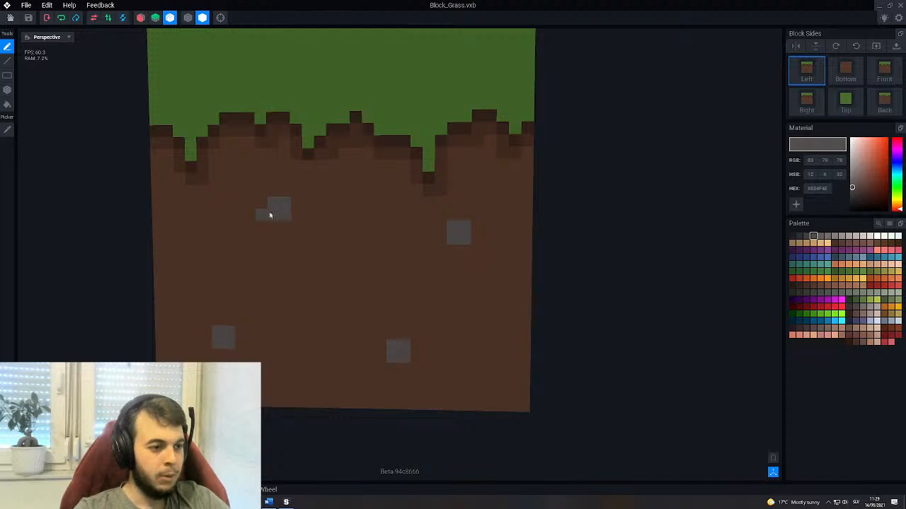
Reshape the long-drip side's other stones: add #534F4E voxels below the lower-right and above the upper-right ones, and notch the lower-left one with #54382A.
{"action": "middle_click_drag", "start_coordinate": [227, 335], "coordinate": [293, 341]}
{"action": "left_click", "coordinate": [304, 334], "text": "alt"}
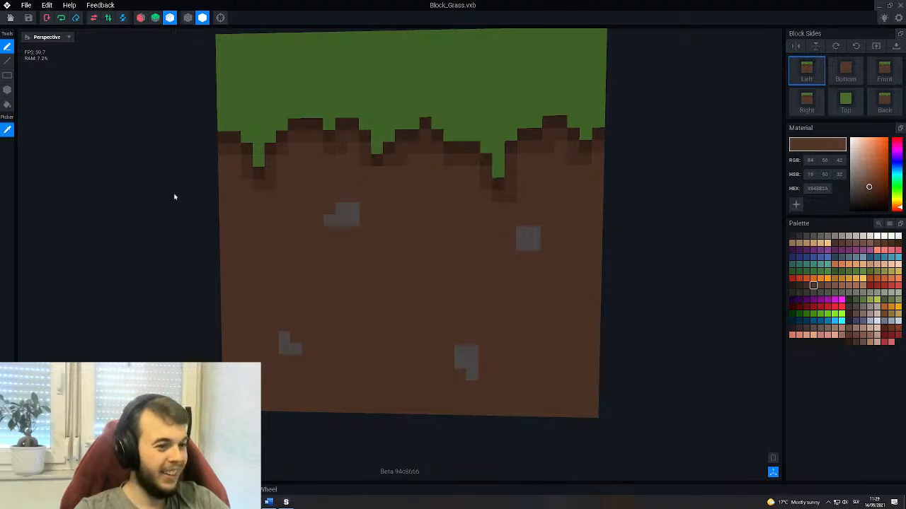
{"action": "left_click", "coordinate": [517, 238], "text": "alt"}
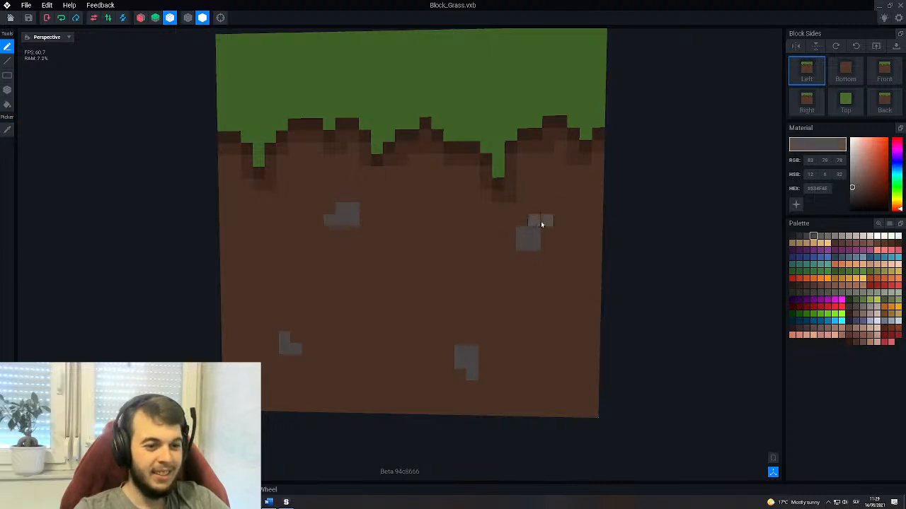
Paint a horizontal two-voxel #534F4E stone in the middle of the long-drip side's dirt.
{"action": "scroll", "coordinate": [525, 303], "scroll_direction": "down", "scroll_amount": 4}
{"action": "right_click_drag", "start_coordinate": [433, 292], "coordinate": [452, 291]}
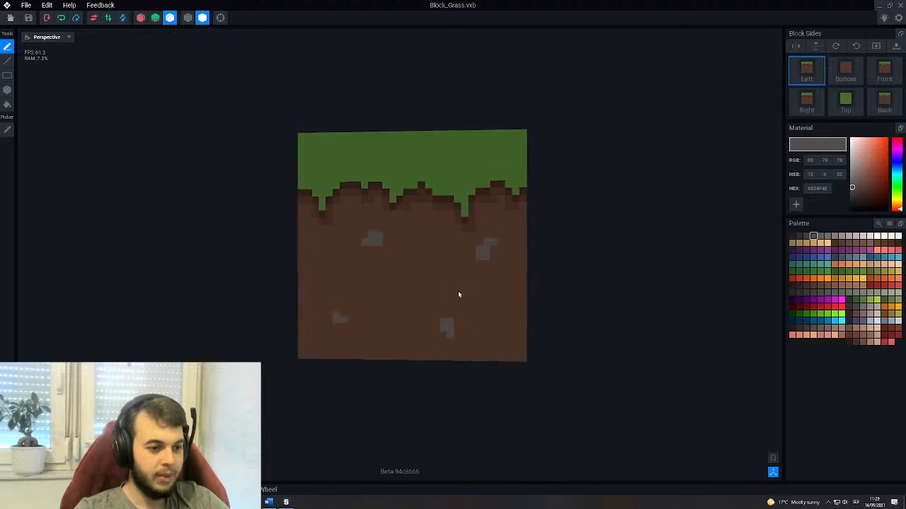
{"action": "scroll", "coordinate": [396, 293], "scroll_direction": "up", "scroll_amount": 3}
{"action": "scroll", "coordinate": [400, 289], "scroll_direction": "up", "scroll_amount": 2}
{"action": "middle_click_drag", "start_coordinate": [208, 219], "coordinate": [323, 229]}
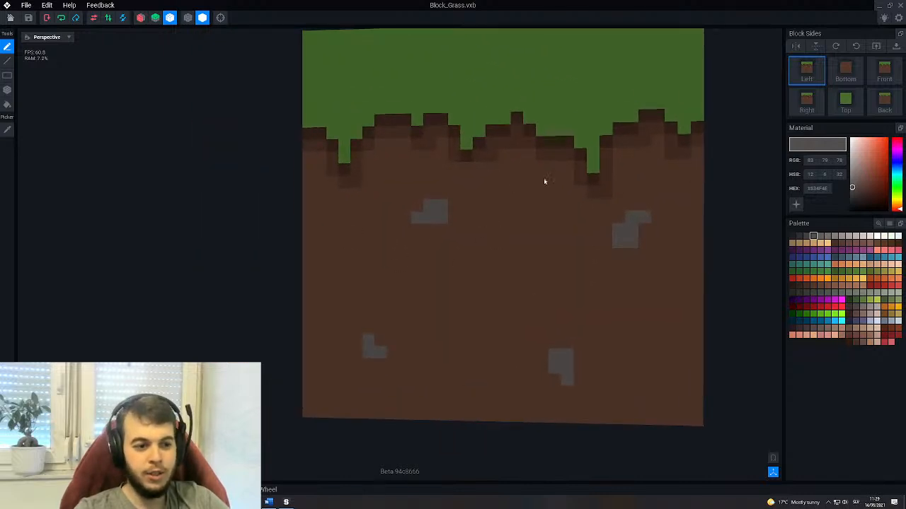
{"action": "scroll", "coordinate": [509, 304], "scroll_direction": "down", "scroll_amount": 1}
{"action": "right_click_drag", "start_coordinate": [507, 303], "coordinate": [499, 306]}
{"action": "scroll", "coordinate": [497, 301], "scroll_direction": "up", "scroll_amount": 2}
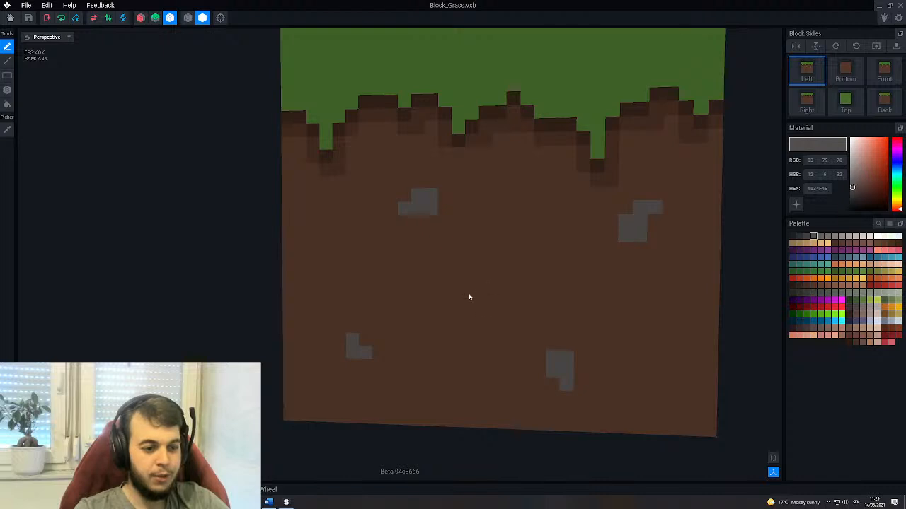
{"action": "left_click", "coordinate": [479, 292]}
{"action": "scroll", "coordinate": [481, 292], "scroll_direction": "down", "scroll_amount": 2}
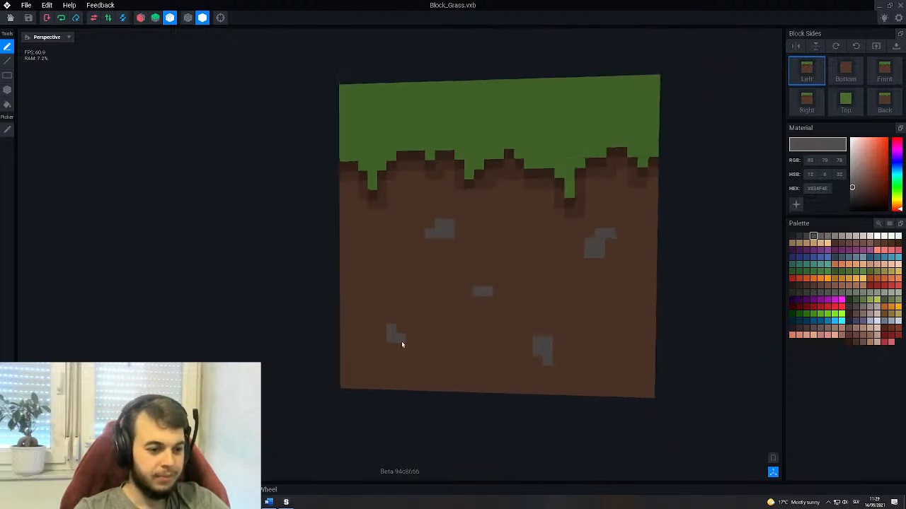
Add single-voxel #534F4E stones near the left and bottom edges of the long-drip side, plus a three-voxel L-shaped one near its lower-right corner.
{"action": "left_click", "coordinate": [362, 253]}
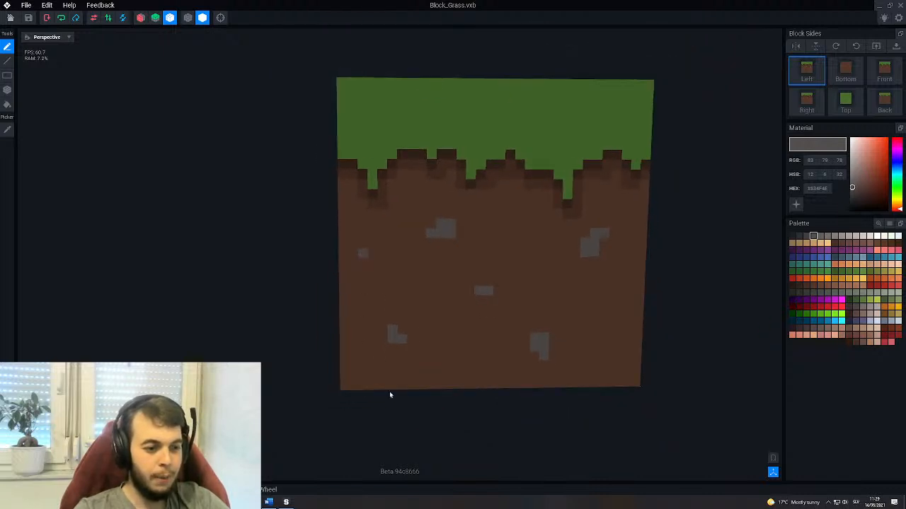
{"action": "left_click", "coordinate": [616, 324]}
{"action": "right_click_drag", "start_coordinate": [615, 353], "coordinate": [605, 356]}
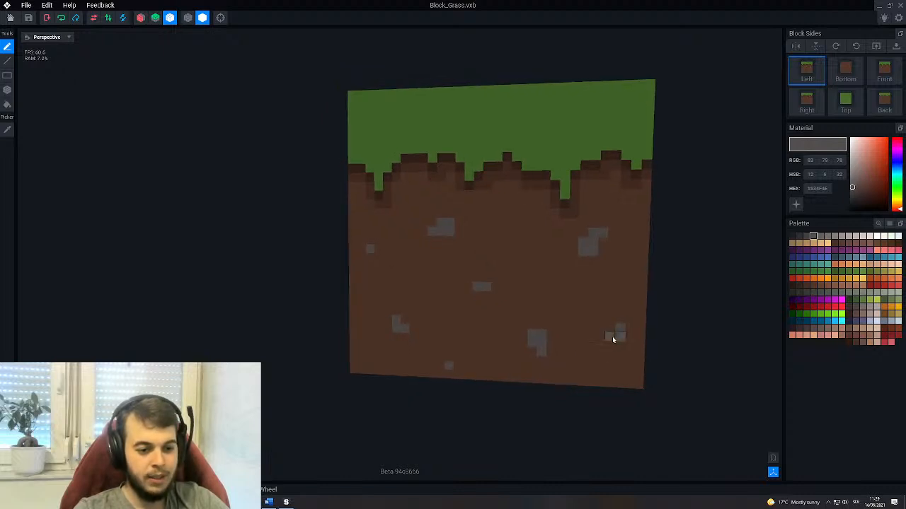
{"action": "right_click_drag", "start_coordinate": [572, 428], "coordinate": [540, 333]}
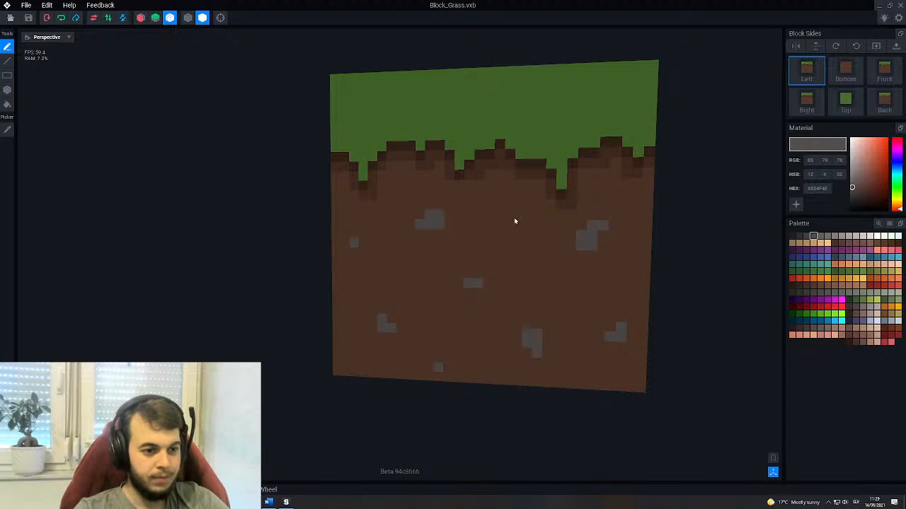
Paint single-voxel #534F4E stones between the two upper stones and below the upper-right stone on the long-drip side.
{"action": "right_click_drag", "start_coordinate": [471, 376], "coordinate": [489, 307]}
{"action": "scroll", "coordinate": [488, 305], "scroll_direction": "down", "scroll_amount": 2}
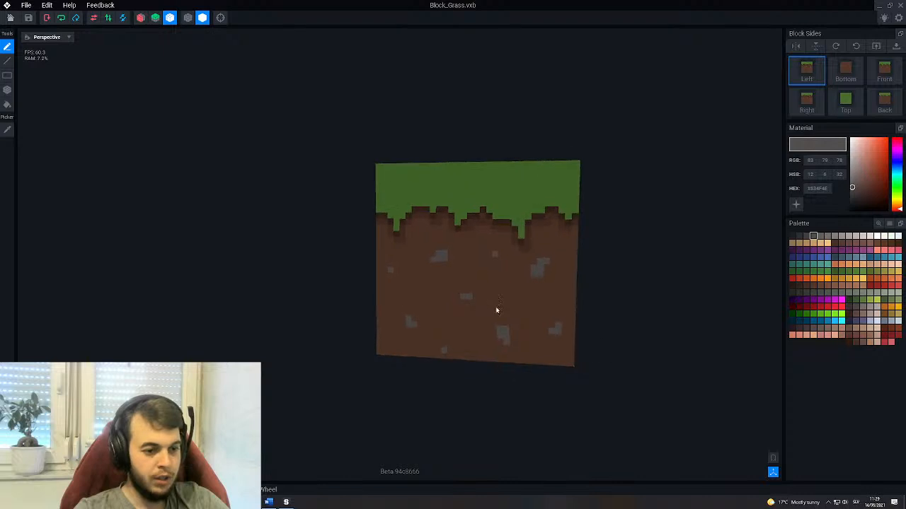
{"action": "scroll", "coordinate": [489, 307], "scroll_direction": "up", "scroll_amount": 2}
{"action": "left_click", "coordinate": [550, 298]}
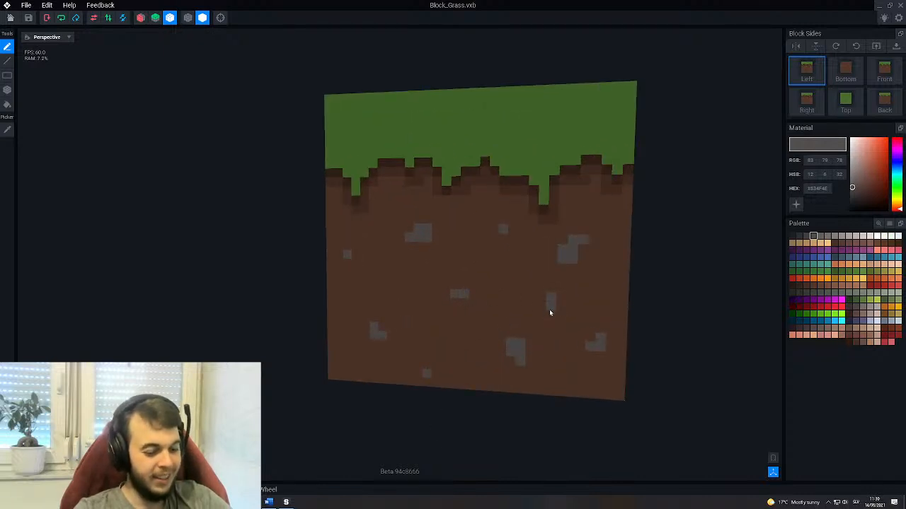
{"action": "right_click_drag", "start_coordinate": [551, 306], "coordinate": [539, 245]}
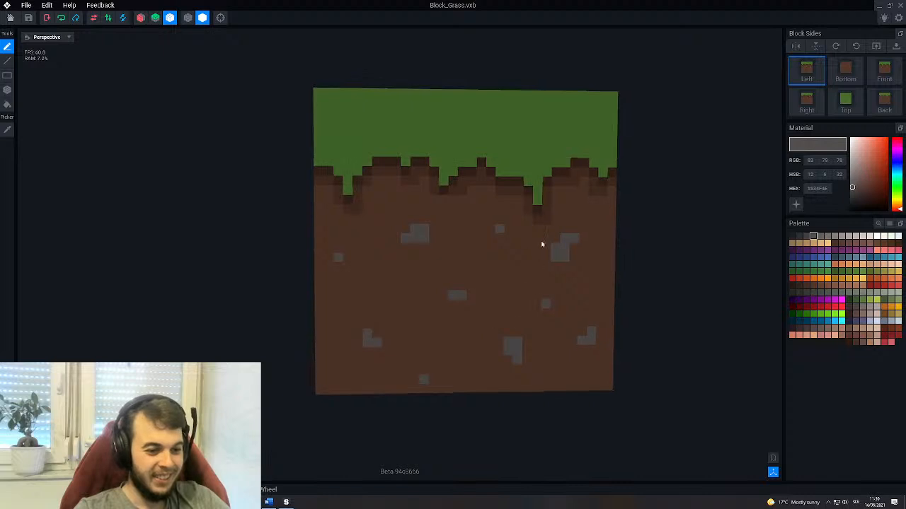
Examine the stone distribution on the long-drip side from several distances and angles.
{"action": "middle_click_drag", "start_coordinate": [436, 241], "coordinate": [486, 371]}
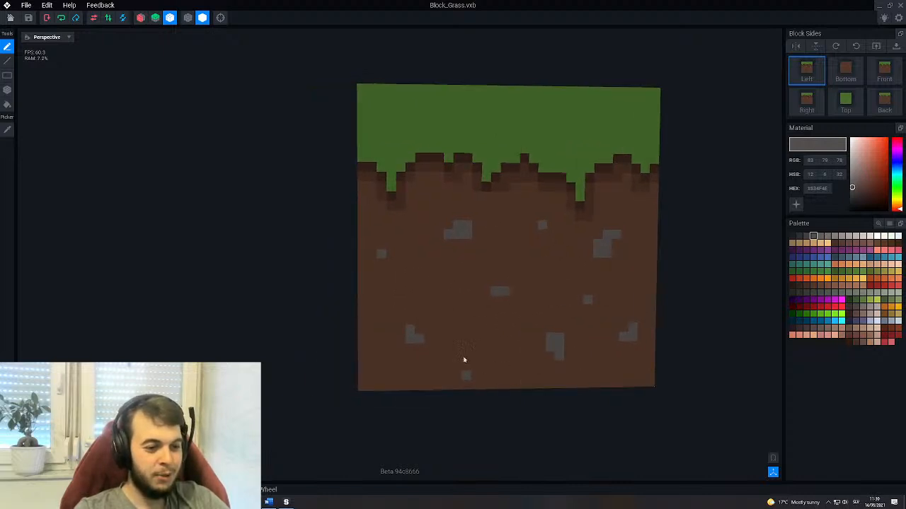
{"action": "right_click_drag", "start_coordinate": [467, 276], "coordinate": [472, 285]}
{"action": "scroll", "coordinate": [512, 318], "scroll_direction": "up", "scroll_amount": 3}
{"action": "middle_click_drag", "start_coordinate": [471, 297], "coordinate": [511, 292]}
{"action": "scroll", "coordinate": [527, 300], "scroll_direction": "down", "scroll_amount": 4}
{"action": "right_click_drag", "start_coordinate": [511, 292], "coordinate": [459, 298]}
{"action": "scroll", "coordinate": [443, 269], "scroll_direction": "up", "scroll_amount": 2}
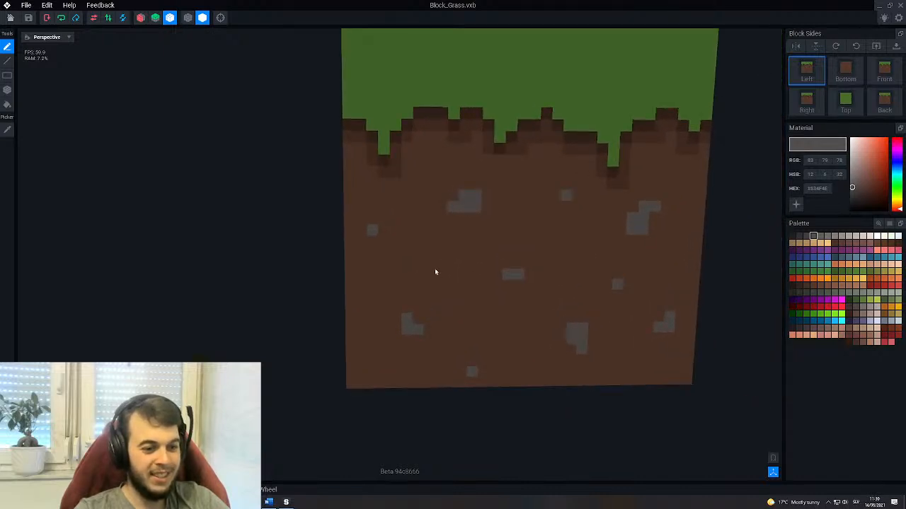
Switch symmetry to the red axis and extend the left stone on the short-drip side by one #534F4E voxel at its lower right.
{"action": "scroll", "coordinate": [433, 283], "scroll_direction": "down", "scroll_amount": 2}
{"action": "right_click_drag", "start_coordinate": [441, 397], "coordinate": [303, 302]}
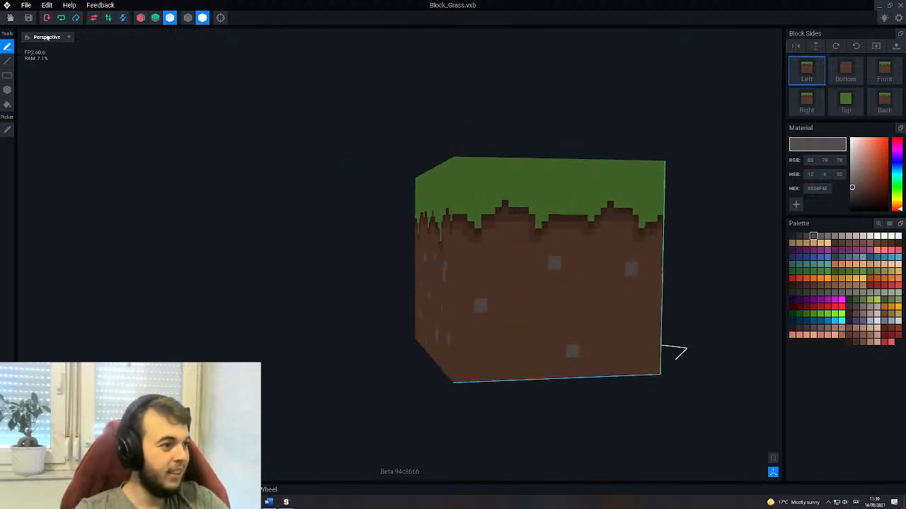
{"action": "left_click", "coordinate": [141, 20]}
{"action": "left_click", "coordinate": [169, 20]}
{"action": "middle_click_drag", "start_coordinate": [475, 252], "coordinate": [351, 222]}
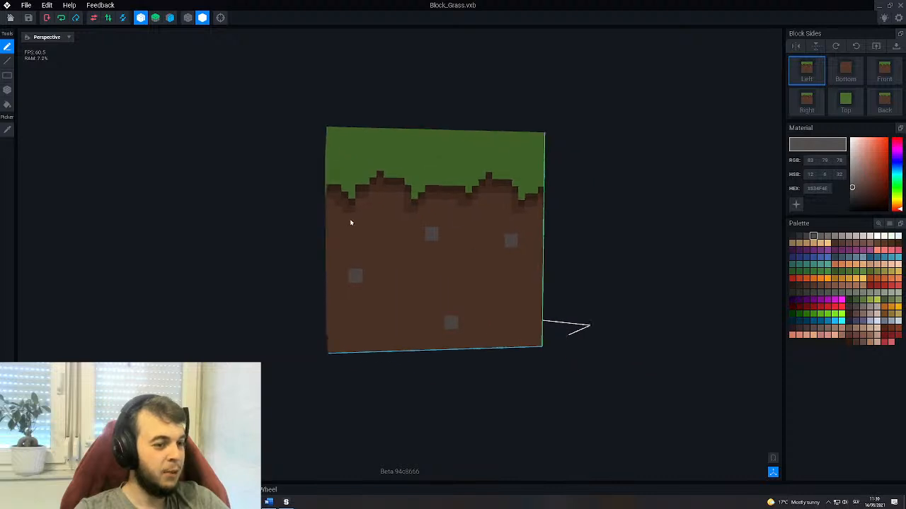
{"action": "scroll", "coordinate": [412, 277], "scroll_direction": "up", "scroll_amount": 2}
{"action": "right_click_drag", "start_coordinate": [411, 283], "coordinate": [295, 208]}
{"action": "right_click_drag", "start_coordinate": [385, 280], "coordinate": [499, 196]}
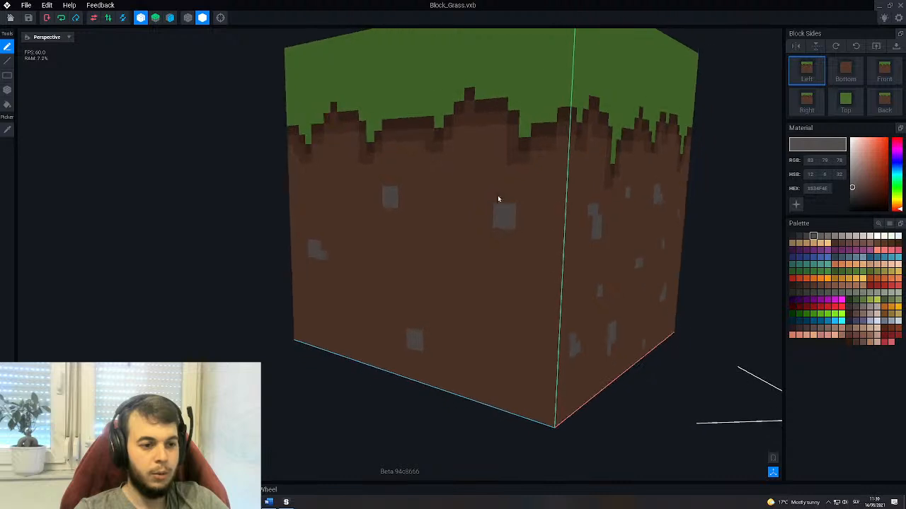
Extend the short-drip side's upper-right stone by one #534F4E voxel at its upper left, and the lower stone with stepped voxels at its upper right.
{"action": "right_click_drag", "start_coordinate": [572, 243], "coordinate": [702, 212]}
{"action": "scroll", "coordinate": [569, 293], "scroll_direction": "down", "scroll_amount": 2}
{"action": "right_click_drag", "start_coordinate": [626, 279], "coordinate": [603, 246]}
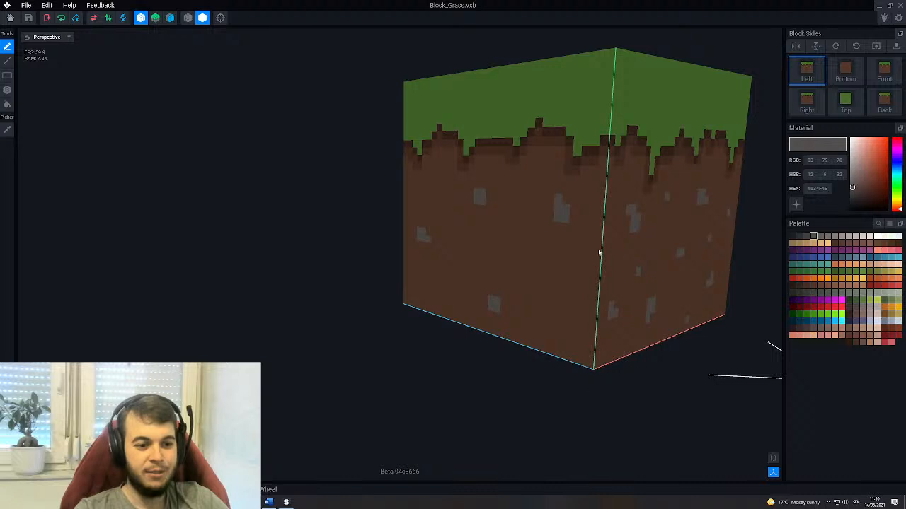
{"action": "right_click_drag", "start_coordinate": [614, 124], "coordinate": [530, 314]}
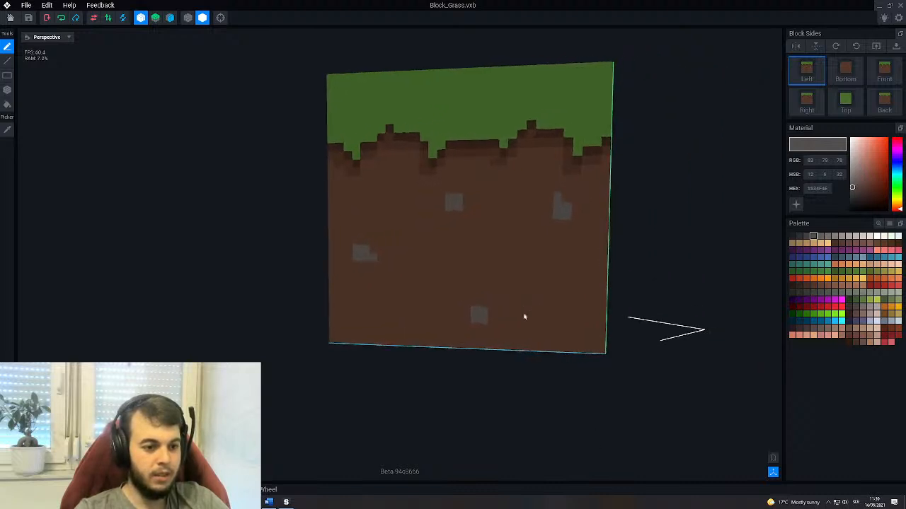
{"action": "scroll", "coordinate": [447, 228], "scroll_direction": "up", "scroll_amount": 2}
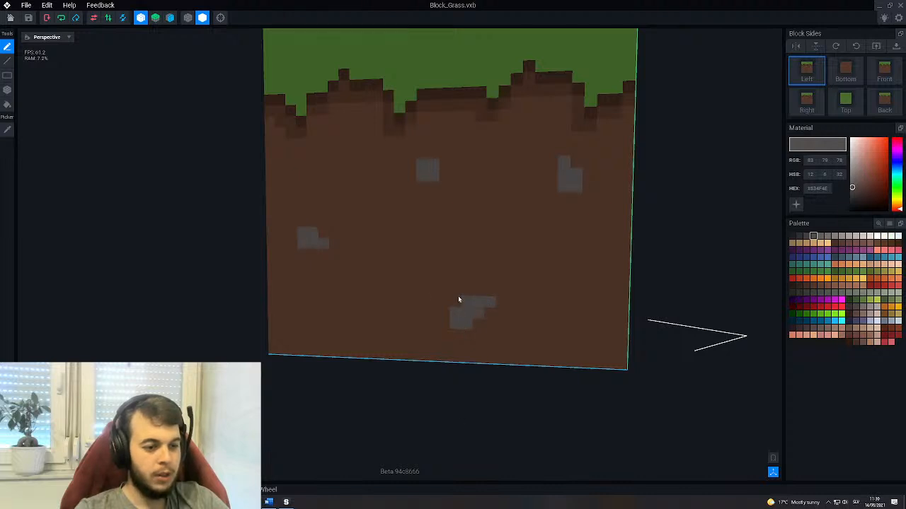
Cover the lower-right voxel of the short-drip side's upper-middle stone with #54382A, and pick the stone grey #534F4E again.
{"action": "middle_click_drag", "start_coordinate": [425, 149], "coordinate": [434, 281]}
{"action": "left_click", "coordinate": [6, 132]}
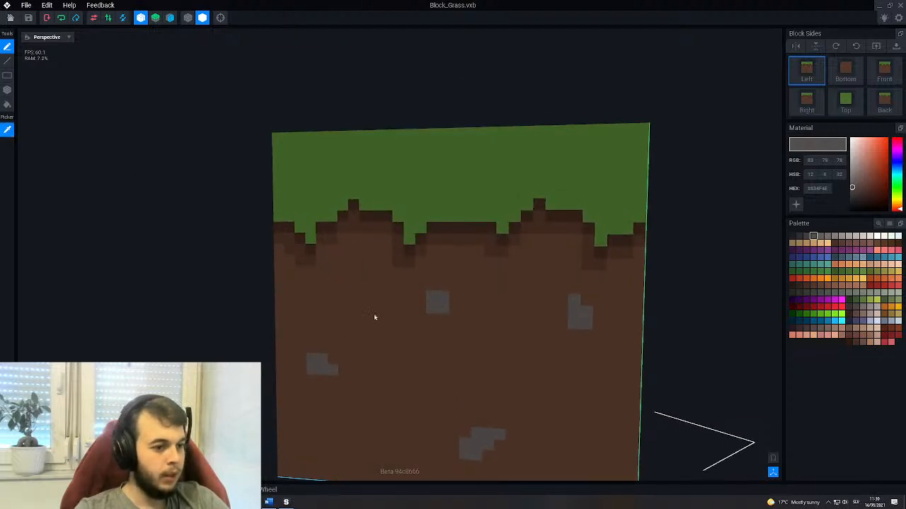
{"action": "left_click", "coordinate": [332, 291]}
{"action": "left_click", "coordinate": [6, 130]}
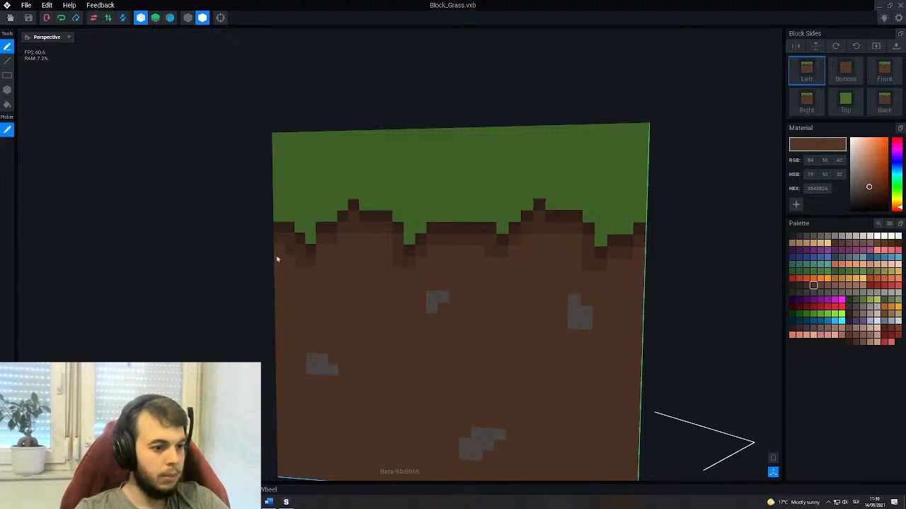
{"action": "left_click", "coordinate": [431, 302]}
Paint a two-voxel #534F4E stone mid-side and an L-shaped one near the lower-left corner of the short-drip side, undoing the last stroke.
{"action": "middle_click_drag", "start_coordinate": [570, 436], "coordinate": [478, 333]}
{"action": "right_click_drag", "start_coordinate": [477, 333], "coordinate": [383, 269]}
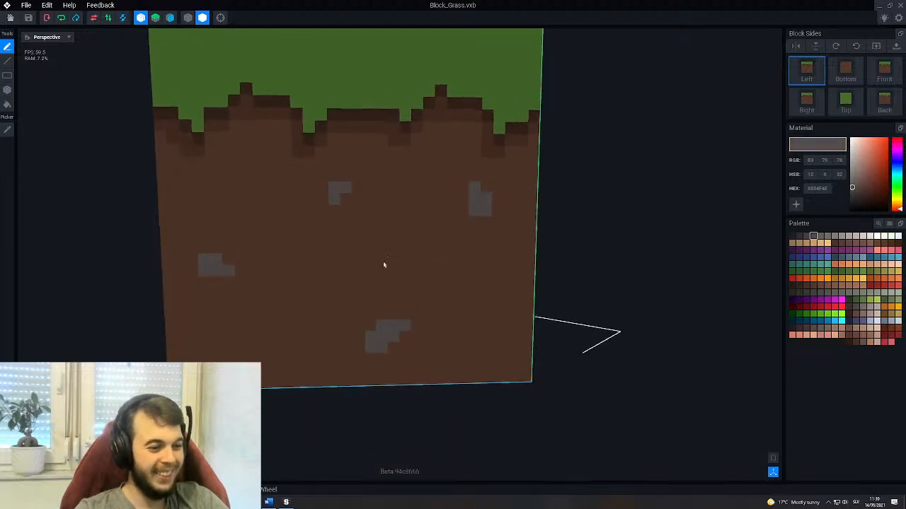
{"action": "key", "text": "ctrl+z"}
{"action": "key", "text": "ctrl+y"}
{"action": "key", "text": "ctrl+z"}
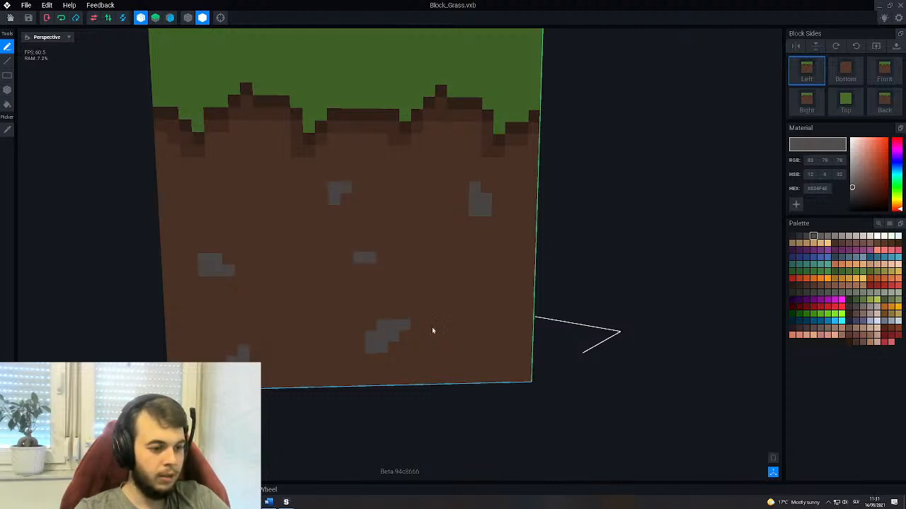
Add a diagonal two-voxel #534F4E stone at the short-drip side's lower right, and single voxels at its upper left and lower middle-left.
{"action": "right_click_drag", "start_coordinate": [433, 330], "coordinate": [420, 332]}
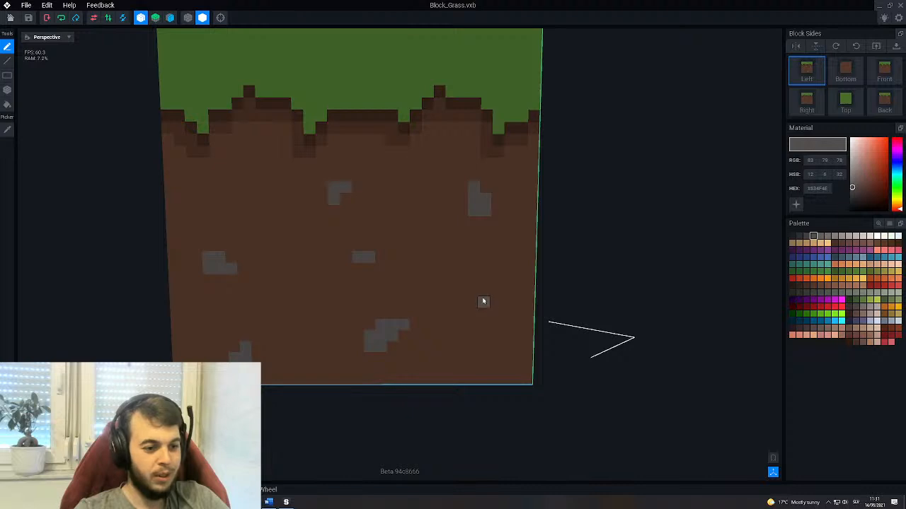
{"action": "left_click", "coordinate": [497, 313]}
{"action": "middle_click_drag", "start_coordinate": [418, 303], "coordinate": [511, 348]}
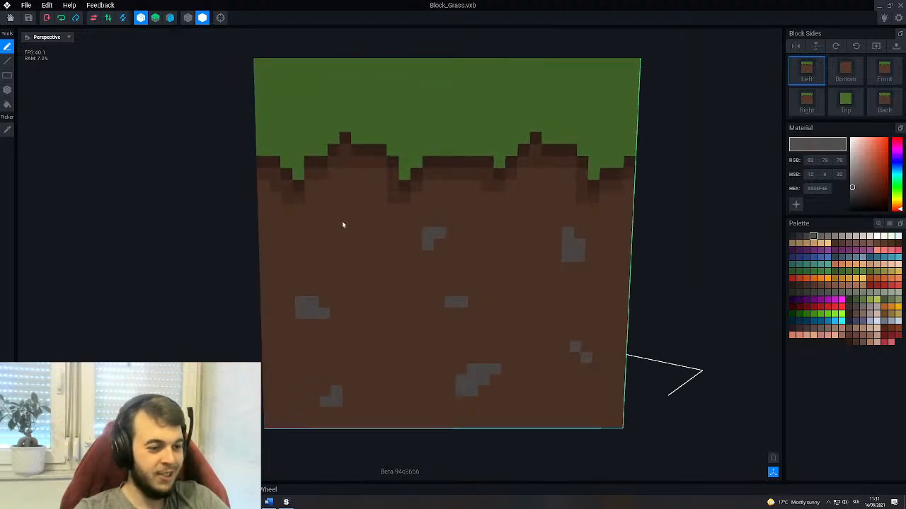
{"action": "left_click", "coordinate": [355, 224]}
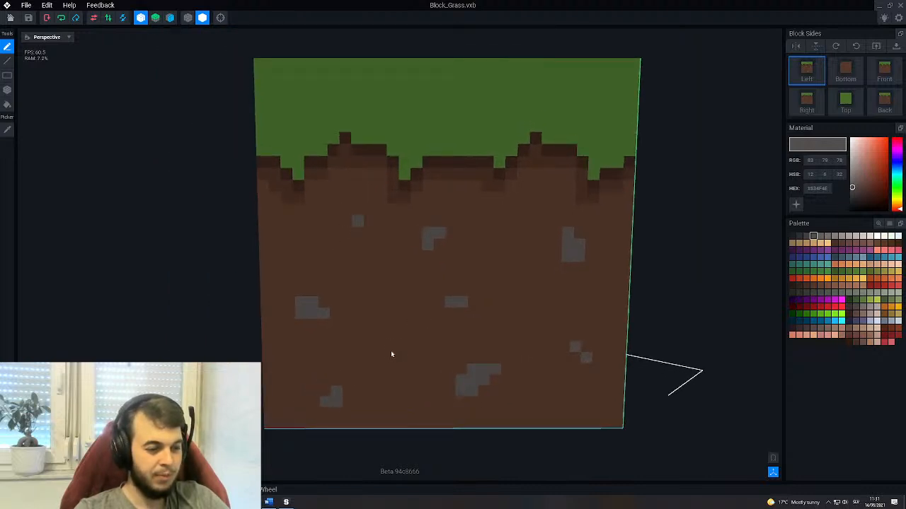
{"action": "left_click", "coordinate": [510, 256]}
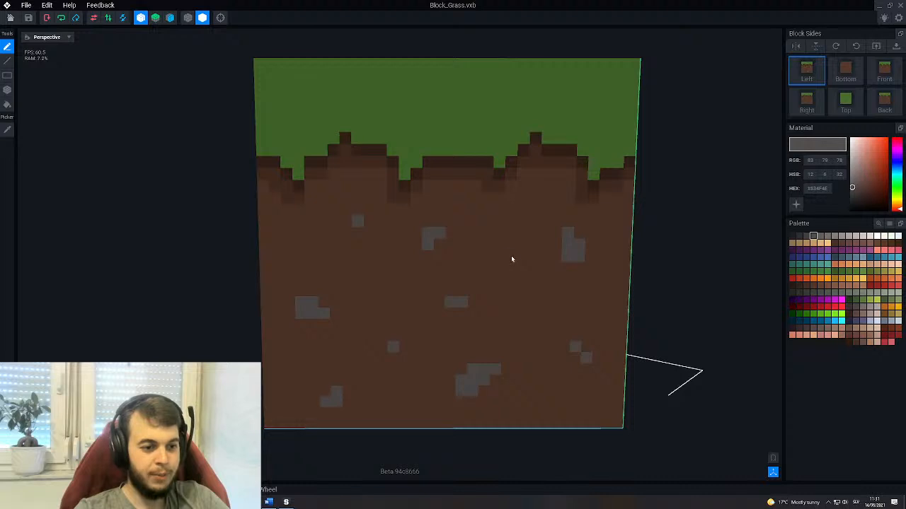
Paint a single #534F4E voxel right of the short-drip side's middle stone, and one diagonally up-left of the upper-left single voxel.
{"action": "scroll", "coordinate": [463, 403], "scroll_direction": "down", "scroll_amount": 1}
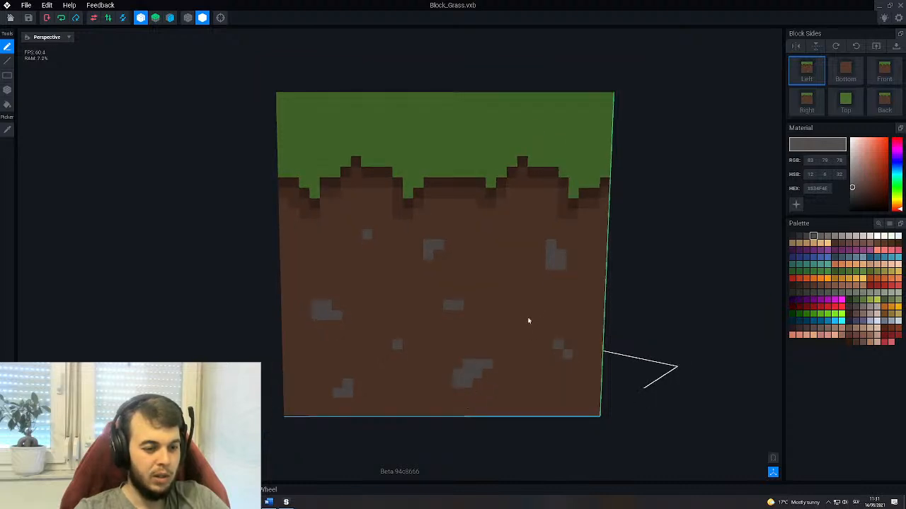
{"action": "scroll", "coordinate": [469, 404], "scroll_direction": "down", "scroll_amount": 2}
{"action": "middle_click_drag", "start_coordinate": [469, 404], "coordinate": [359, 303]}
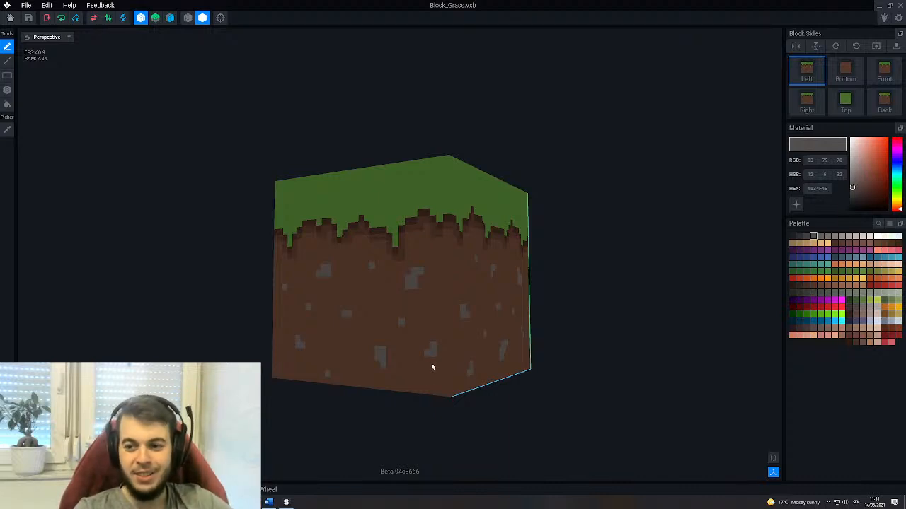
{"action": "mouse_move", "coordinate": [431, 330]}
{"action": "right_mouse_down"}
{"action": "mouse_move", "coordinate": [414, 331]}
{"action": "mouse_move", "coordinate": [430, 330]}
{"action": "right_mouse_up"}
{"action": "scroll", "coordinate": [431, 329], "scroll_direction": "up", "scroll_amount": 3}
{"action": "middle_click_drag", "start_coordinate": [503, 211], "coordinate": [463, 244]}
{"action": "left_click", "coordinate": [462, 244]}
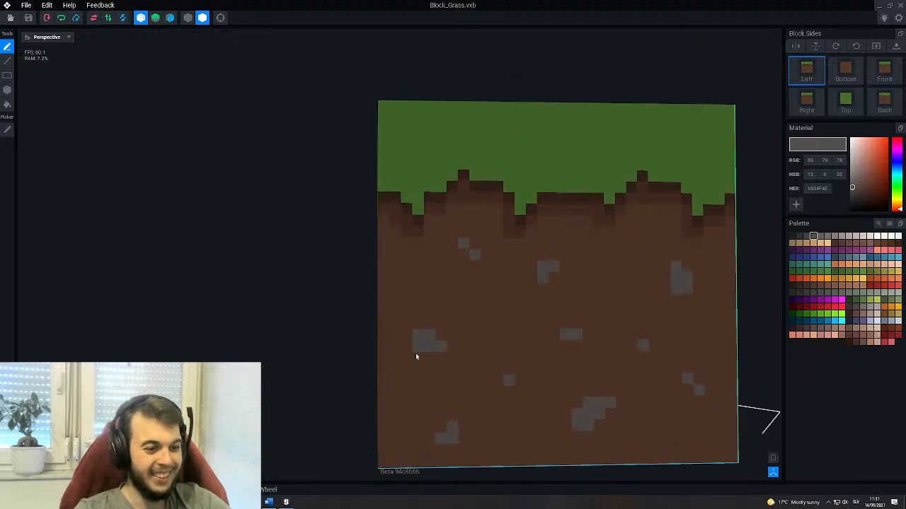
Paint a single #534F4E voxel between the upper-middle and upper-right stones on the short-drip side, and check the block from a distance.
{"action": "scroll", "coordinate": [503, 311], "scroll_direction": "down", "scroll_amount": 3}
{"action": "right_click_drag", "start_coordinate": [460, 319], "coordinate": [419, 344]}
{"action": "right_click_drag", "start_coordinate": [489, 336], "coordinate": [369, 301]}
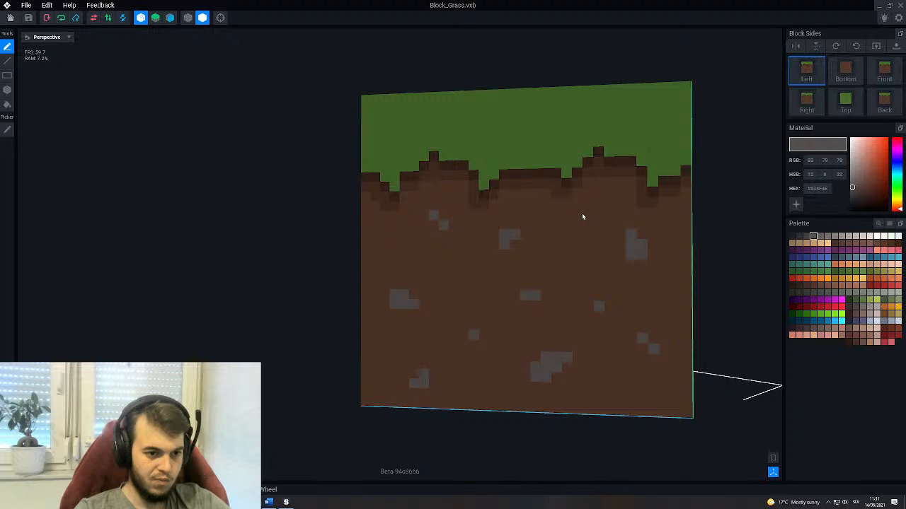
{"action": "scroll", "coordinate": [464, 397], "scroll_direction": "down", "scroll_amount": 3}
{"action": "right_click_drag", "start_coordinate": [465, 389], "coordinate": [301, 252]}
{"action": "right_click_drag", "start_coordinate": [481, 322], "coordinate": [388, 308]}
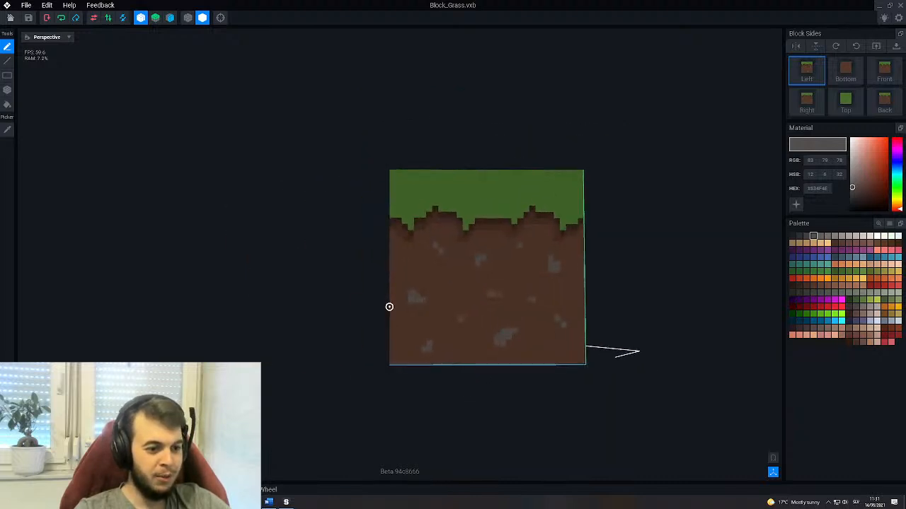
Shade the short-drip side's upper-left diagonal stone, the upper-right stone's base and the lower-middle-left single voxel with dark grey #423F3E.
{"action": "scroll", "coordinate": [517, 317], "scroll_direction": "up", "scroll_amount": 2}
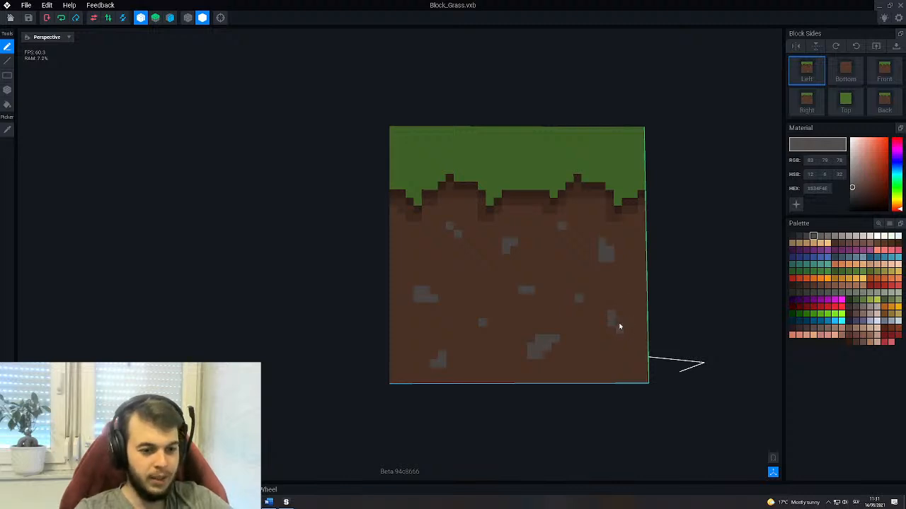
{"action": "scroll", "coordinate": [517, 327], "scroll_direction": "down", "scroll_amount": 2}
{"action": "right_click_drag", "start_coordinate": [517, 328], "coordinate": [494, 325]}
{"action": "left_click", "coordinate": [806, 236]}
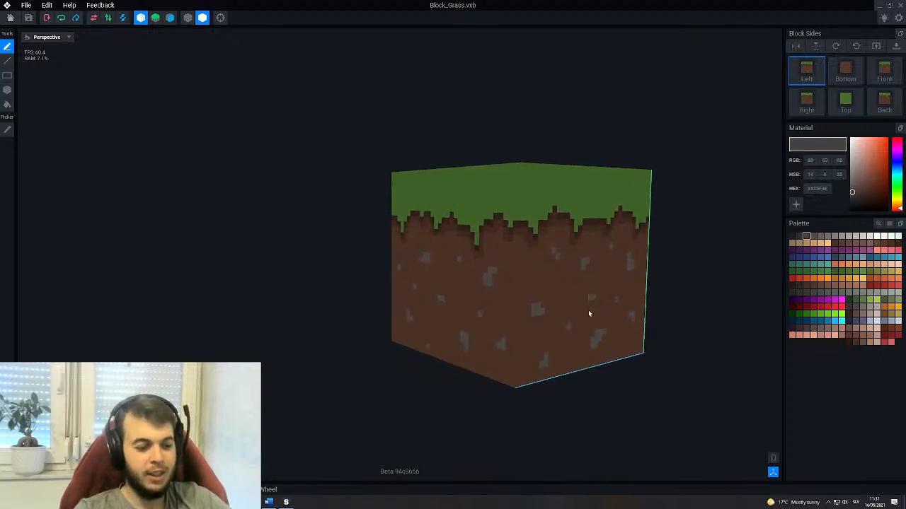
{"action": "right_click_drag", "start_coordinate": [479, 311], "coordinate": [498, 335]}
{"action": "middle_click_drag", "start_coordinate": [469, 327], "coordinate": [423, 347]}
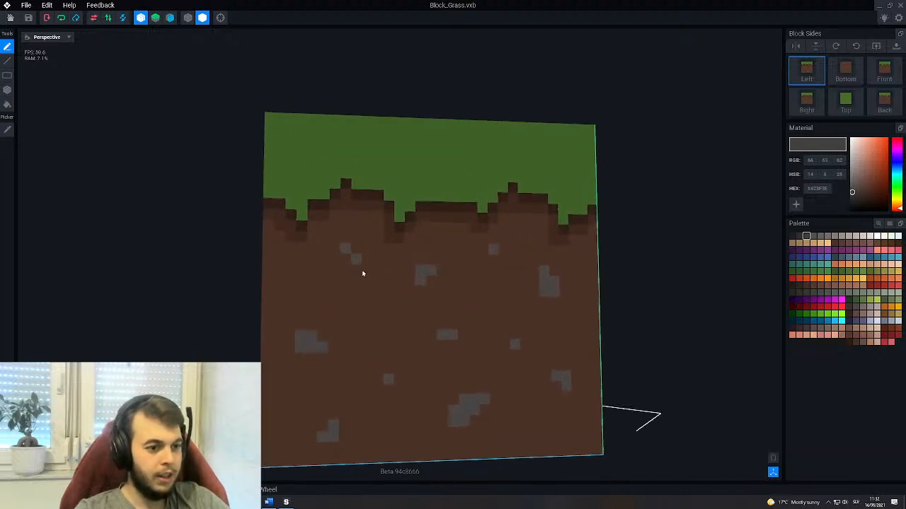
{"action": "right_click_drag", "start_coordinate": [382, 356], "coordinate": [449, 326]}
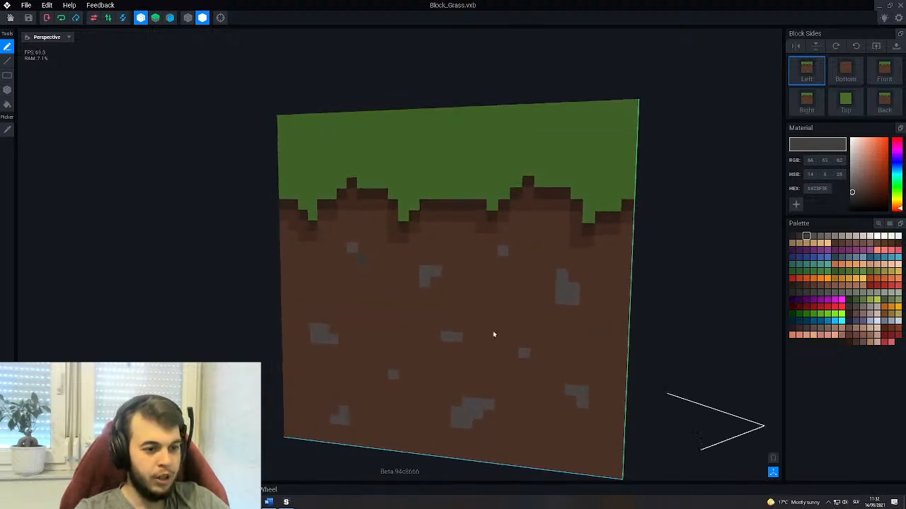
{"action": "middle_click_drag", "start_coordinate": [574, 295], "coordinate": [588, 234]}
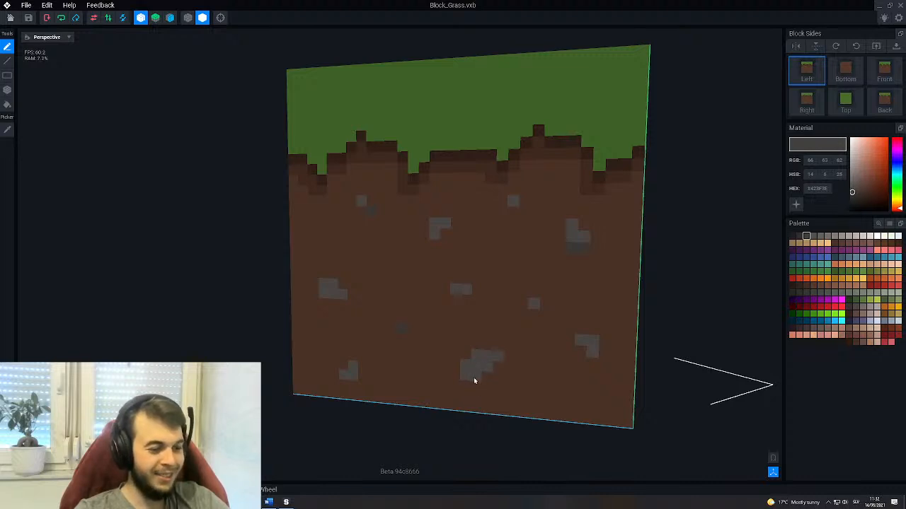
With the Line tool, shade the short-drip side's bottom-middle and bottom-left stones and the single voxel right of the middle stone in #423F3E.
{"action": "left_click", "coordinate": [7, 60]}
{"action": "right_click_drag", "start_coordinate": [476, 377], "coordinate": [455, 372]}
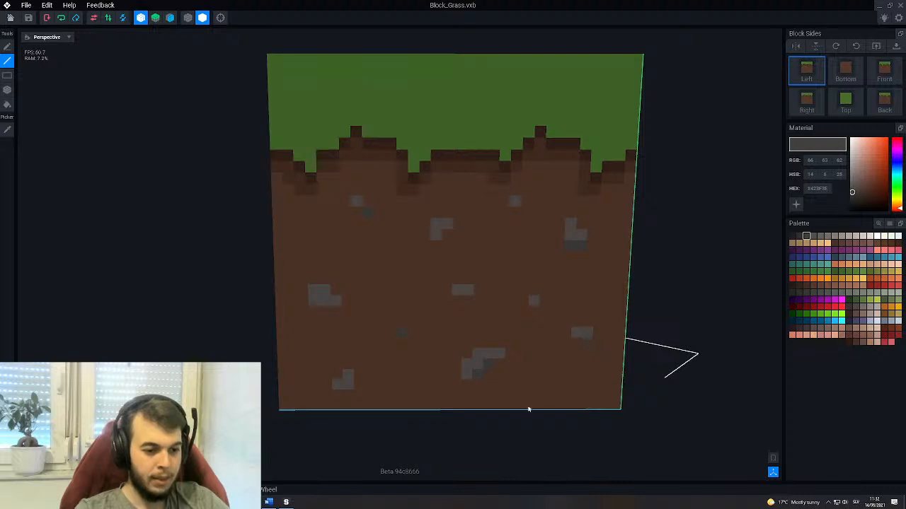
{"action": "left_click", "coordinate": [535, 301]}
{"action": "scroll", "coordinate": [349, 351], "scroll_direction": "down", "scroll_amount": 2}
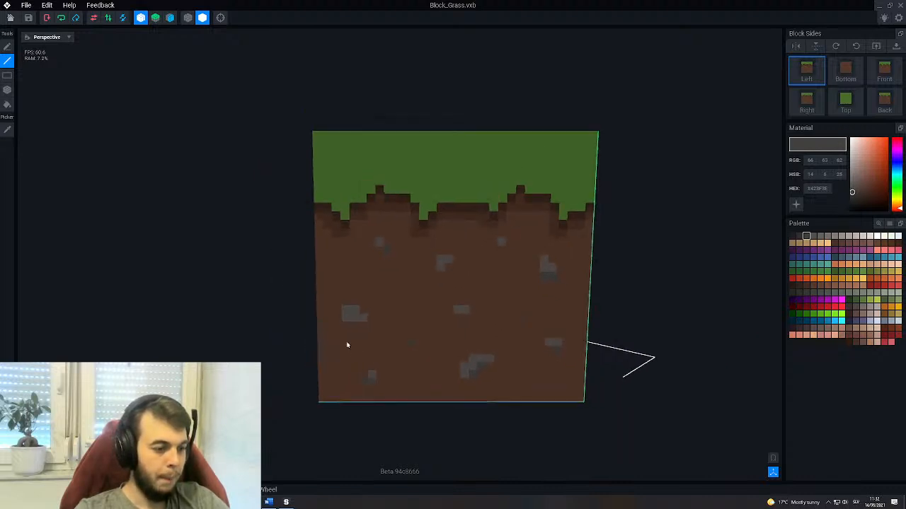
Darken the lower voxels of the short-drip side's left, lower-right and upper-middle stones with #423F3E.
{"action": "scroll", "coordinate": [346, 333], "scroll_direction": "up", "scroll_amount": 4}
{"action": "left_click", "coordinate": [289, 290]}
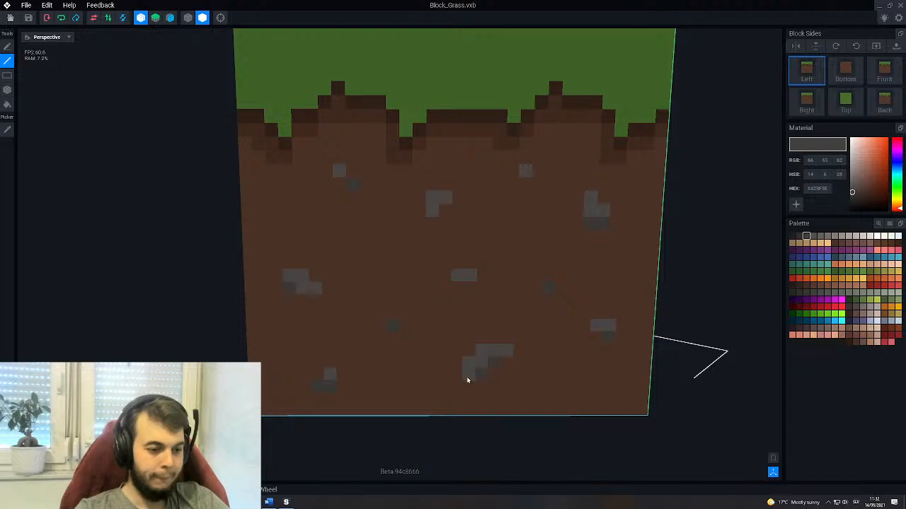
{"action": "scroll", "coordinate": [467, 381], "scroll_direction": "down", "scroll_amount": 3}
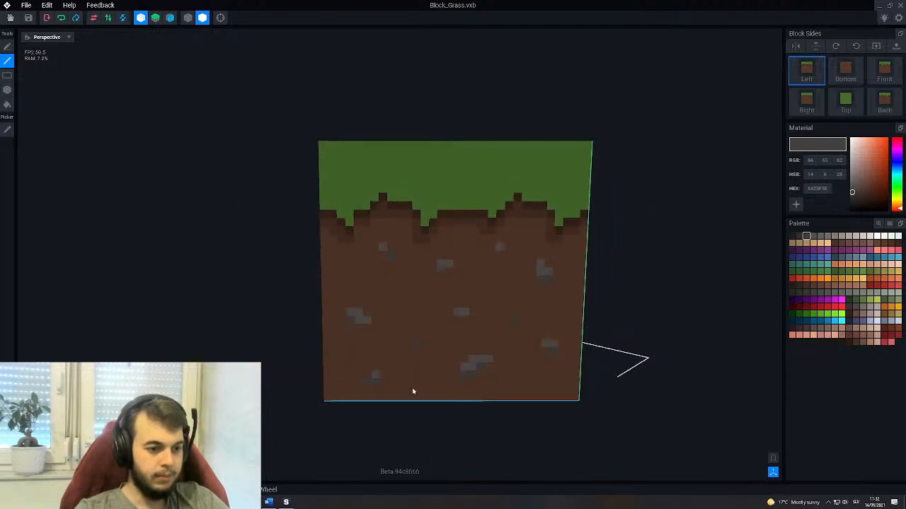
{"action": "right_click_drag", "start_coordinate": [431, 316], "coordinate": [430, 316]}
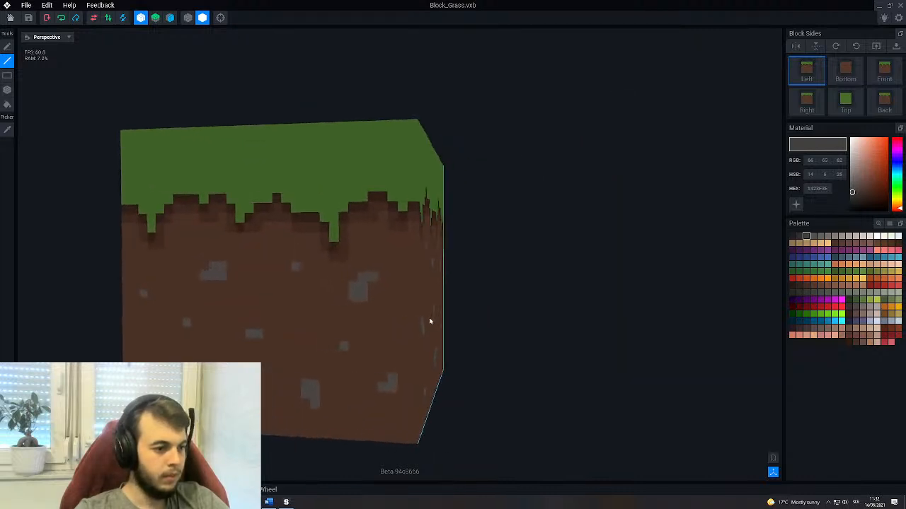
Switch the mirroring axis from X to Z and shade the long-drip side's lower-left, lower-middle and lower-right stones and bottom single voxel in #423F3E.
{"action": "left_click", "coordinate": [169, 17]}
{"action": "right_click_drag", "start_coordinate": [506, 289], "coordinate": [506, 289]}
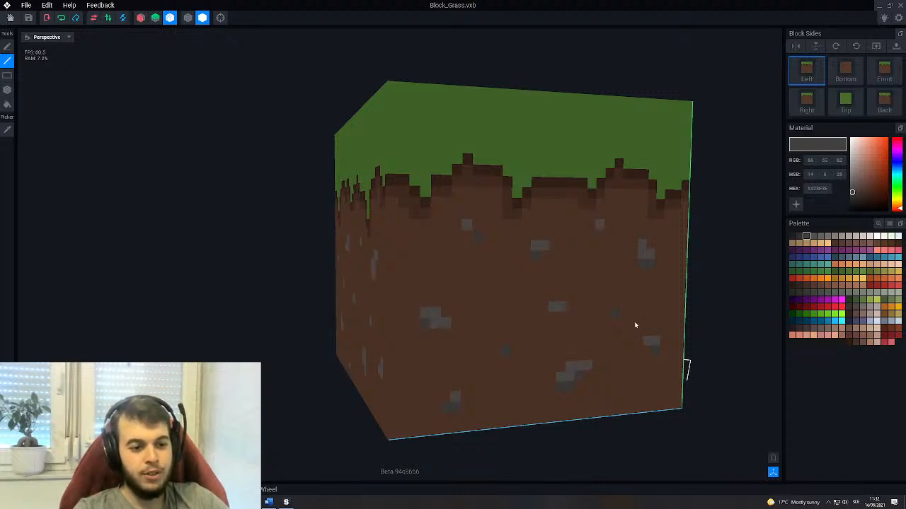
{"action": "right_click_drag", "start_coordinate": [470, 344], "coordinate": [502, 344]}
{"action": "right_click_drag", "start_coordinate": [410, 341], "coordinate": [531, 340]}
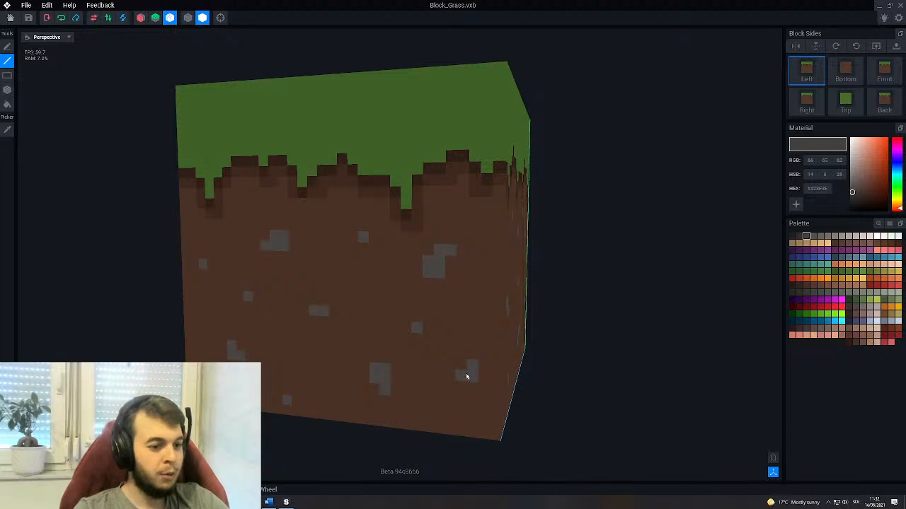
{"action": "right_click_drag", "start_coordinate": [467, 380], "coordinate": [433, 383]}
{"action": "left_click", "coordinate": [429, 372]}
{"action": "left_click", "coordinate": [282, 345]}
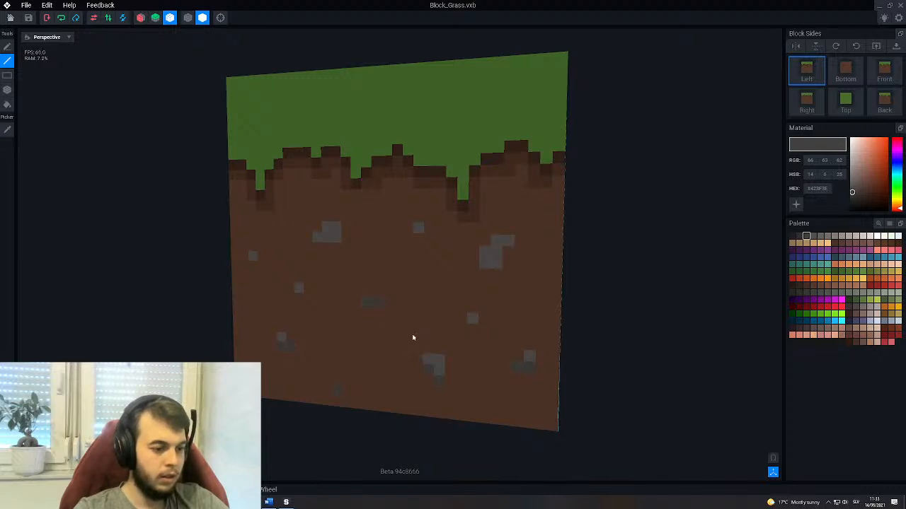
Shade the long-drip side's middle stone's right voxel, the single voxels on either side of it, and the upper-left stone's protruding voxel in #423F3E.
{"action": "left_click", "coordinate": [372, 302]}
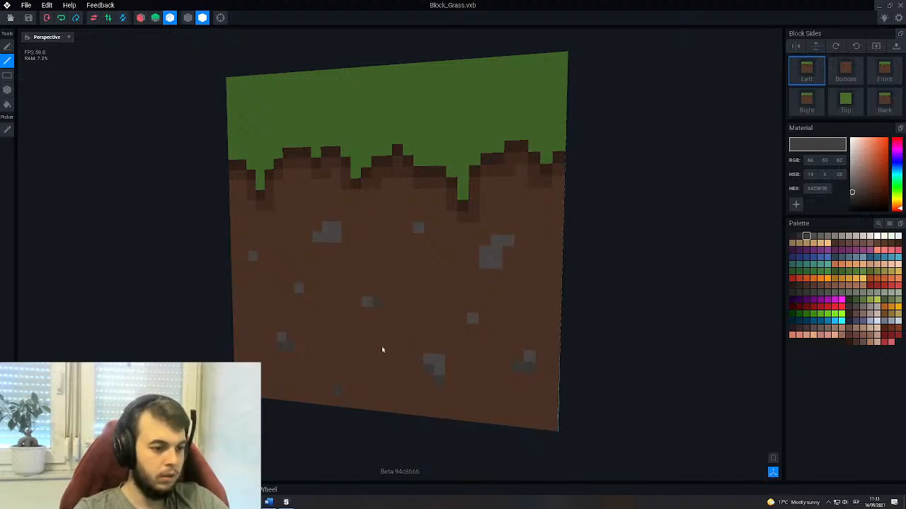
{"action": "left_click", "coordinate": [470, 322]}
{"action": "mouse_move", "coordinate": [469, 324]}
{"action": "right_mouse_down"}
{"action": "mouse_move", "coordinate": [401, 328]}
{"action": "mouse_move", "coordinate": [449, 332]}
{"action": "right_mouse_up"}
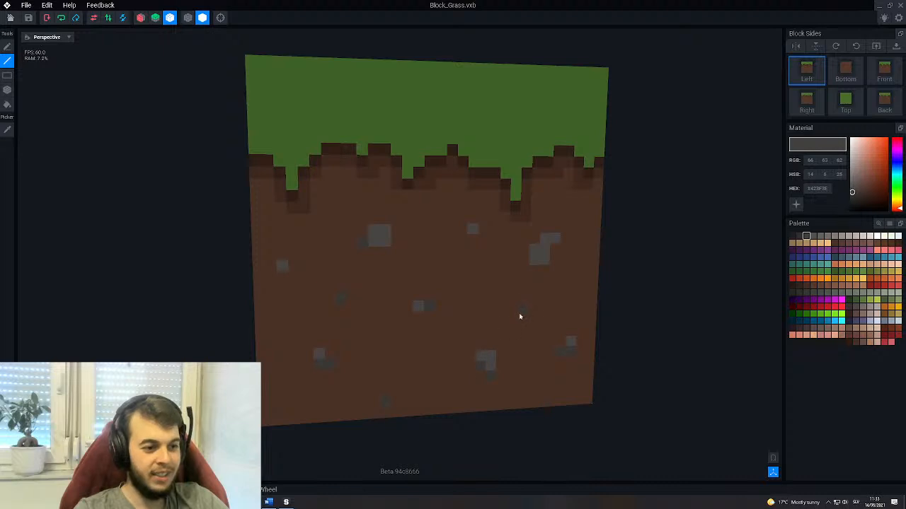
Check the shaded stones on the long-drip side from a distance.
{"action": "scroll", "coordinate": [506, 358], "scroll_direction": "down", "scroll_amount": 3}
{"action": "right_click_drag", "start_coordinate": [503, 355], "coordinate": [500, 306]}
{"action": "left_click", "coordinate": [773, 459]}
{"action": "scroll", "coordinate": [604, 366], "scroll_direction": "down", "scroll_amount": 3}
{"action": "scroll", "coordinate": [604, 366], "scroll_direction": "down", "scroll_amount": 5}
{"action": "left_click", "coordinate": [773, 458]}
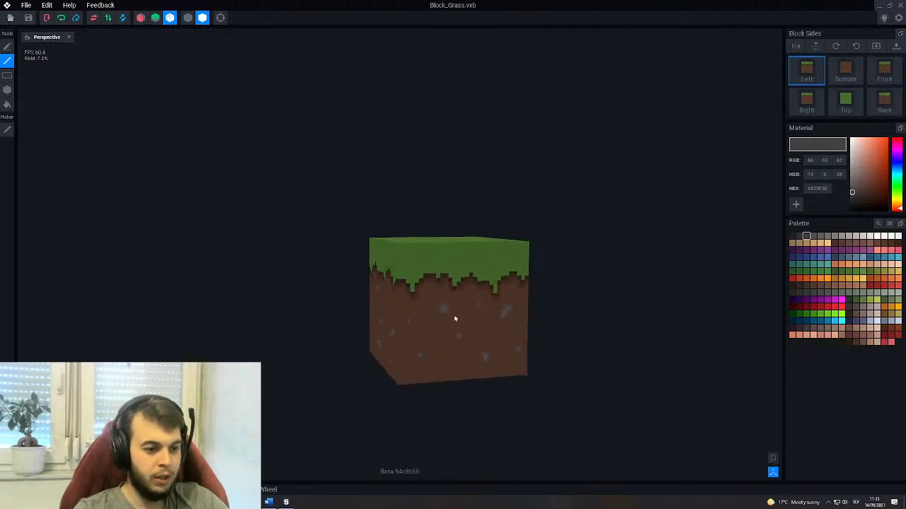
Darken the lower voxels of the long-drip side's two large upper stones with #423F3E and check the opposite mirrored side.
{"action": "scroll", "coordinate": [410, 324], "scroll_direction": "up", "scroll_amount": 3}
{"action": "scroll", "coordinate": [362, 377], "scroll_direction": "down", "scroll_amount": 3}
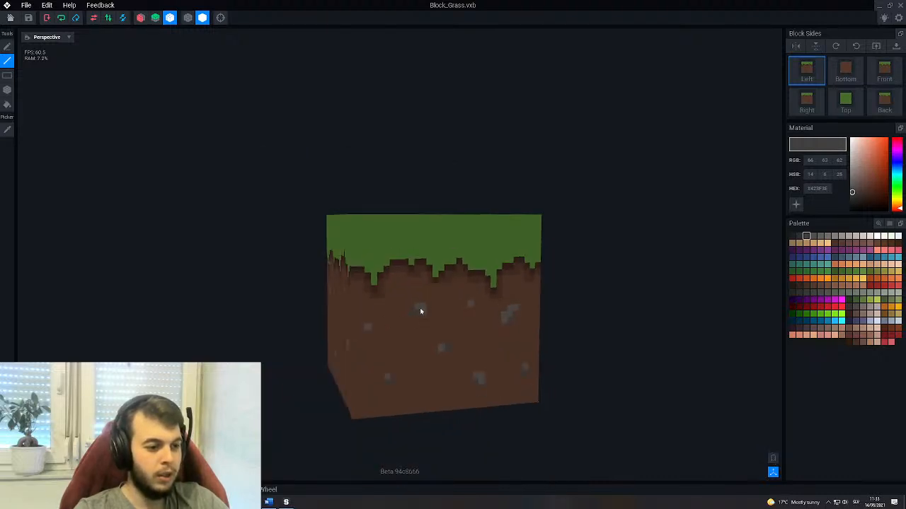
{"action": "right_click_drag", "start_coordinate": [421, 309], "coordinate": [530, 309]}
{"action": "scroll", "coordinate": [437, 325], "scroll_direction": "up", "scroll_amount": 3}
{"action": "scroll", "coordinate": [481, 316], "scroll_direction": "down", "scroll_amount": 2}
{"action": "scroll", "coordinate": [487, 299], "scroll_direction": "up", "scroll_amount": 4}
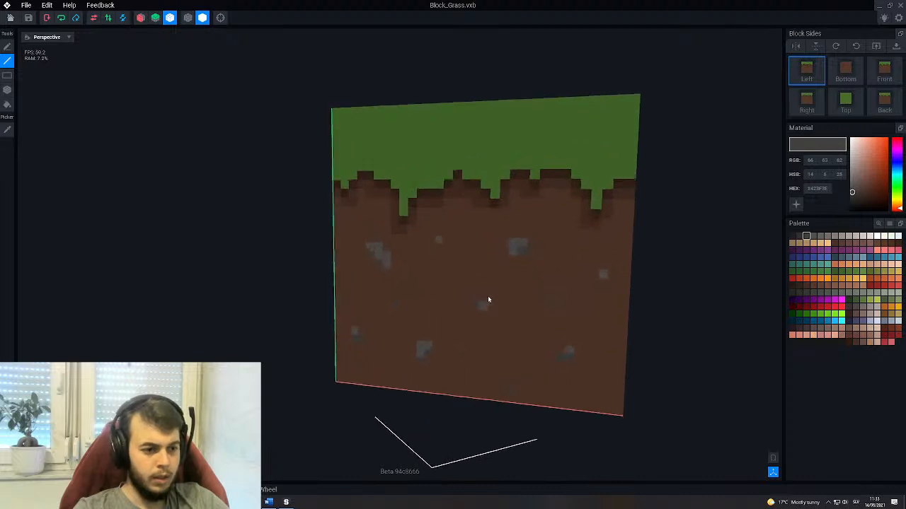
{"action": "scroll", "coordinate": [373, 273], "scroll_direction": "up", "scroll_amount": 1}
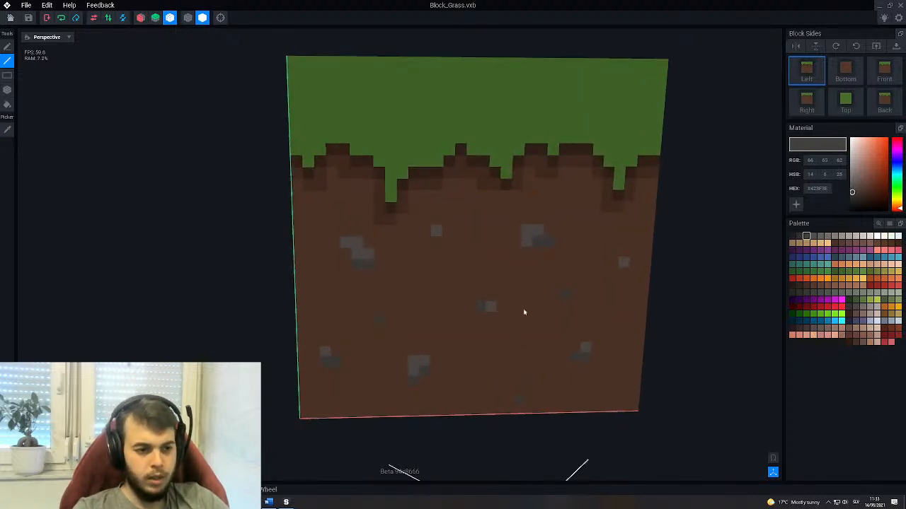
Sample the dirt brown for reference, select lighter brown #66463D and paint a single voxel above the bottom-middle stone.
{"action": "left_click", "coordinate": [8, 131]}
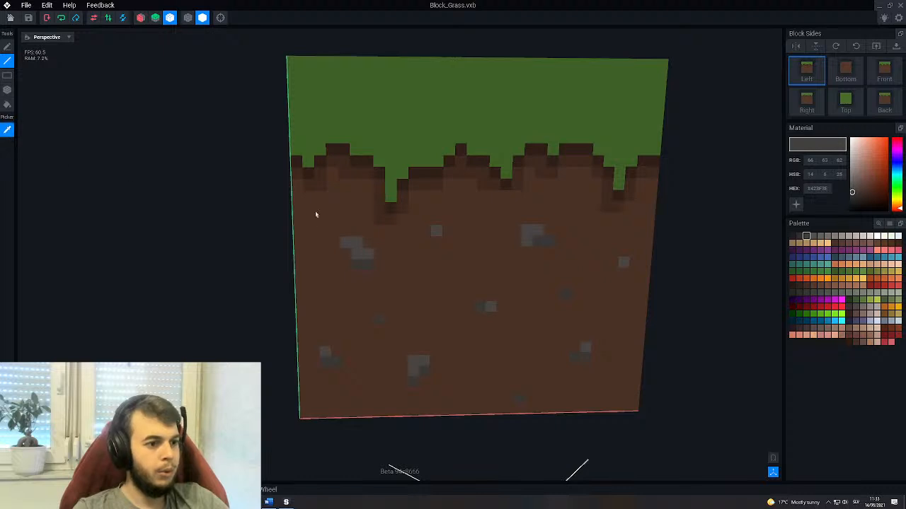
{"action": "left_click", "coordinate": [379, 220]}
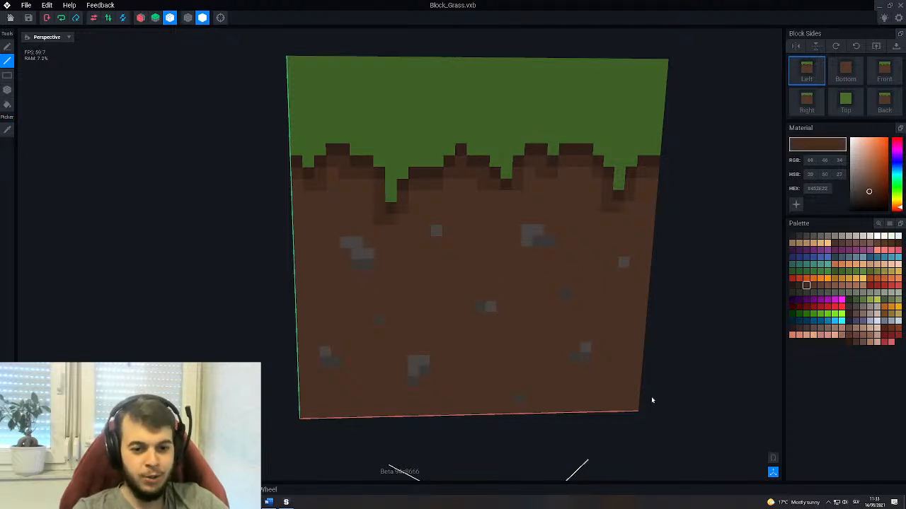
{"action": "left_click", "coordinate": [848, 244]}
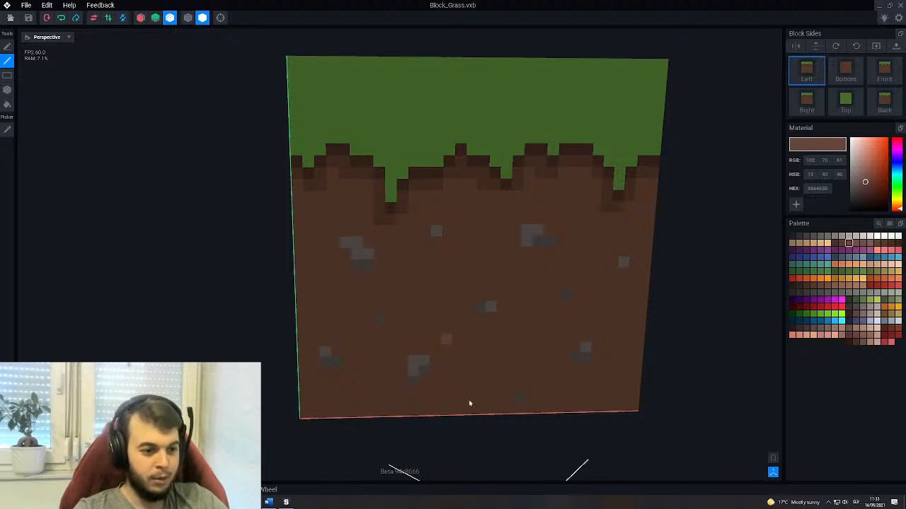
Try lighter brown pixels in the middle of the left face's dirt area and undo them.
{"action": "left_click", "coordinate": [479, 263]}
{"action": "left_click", "coordinate": [413, 285]}
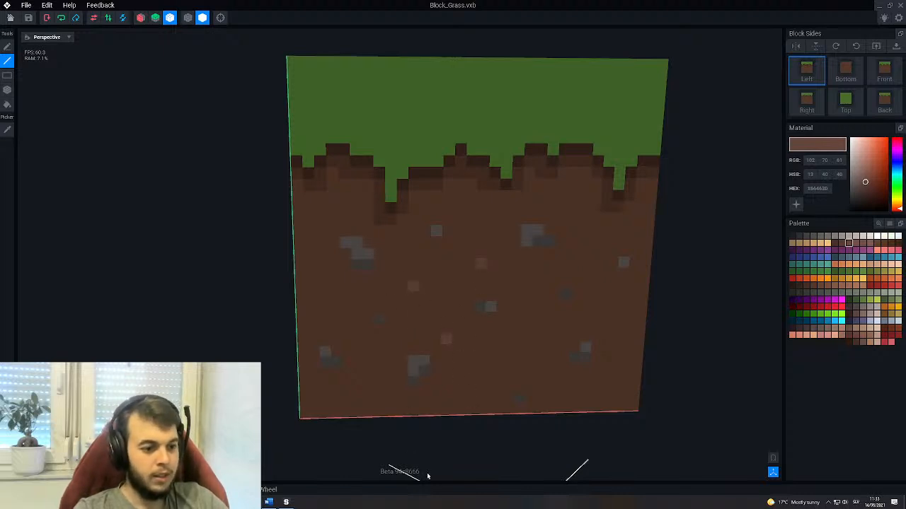
{"action": "key", "text": "ctrl+z"}
{"action": "key", "text": "ctrl+z"}
{"action": "key", "text": "ctrl+z"}
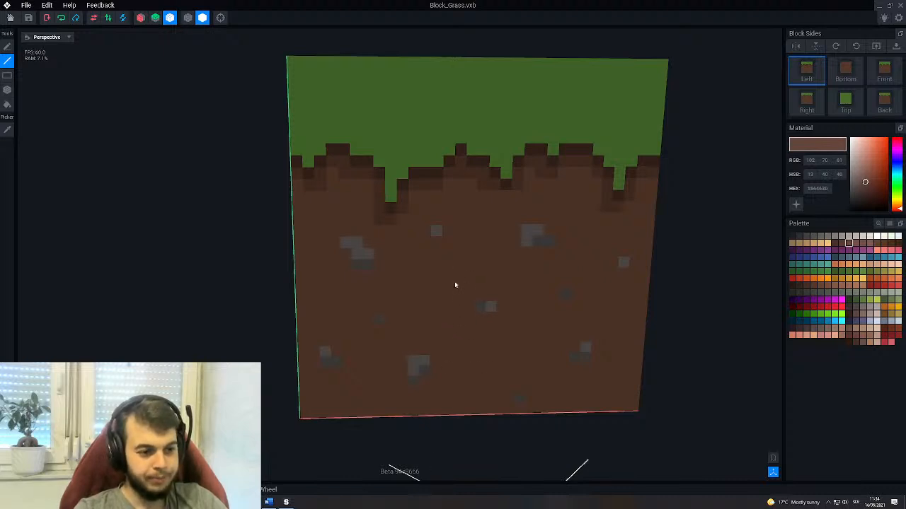
Undo the lighter brown specks scattered across the left face's dirt area.
{"action": "right_click_drag", "start_coordinate": [456, 275], "coordinate": [476, 405]}
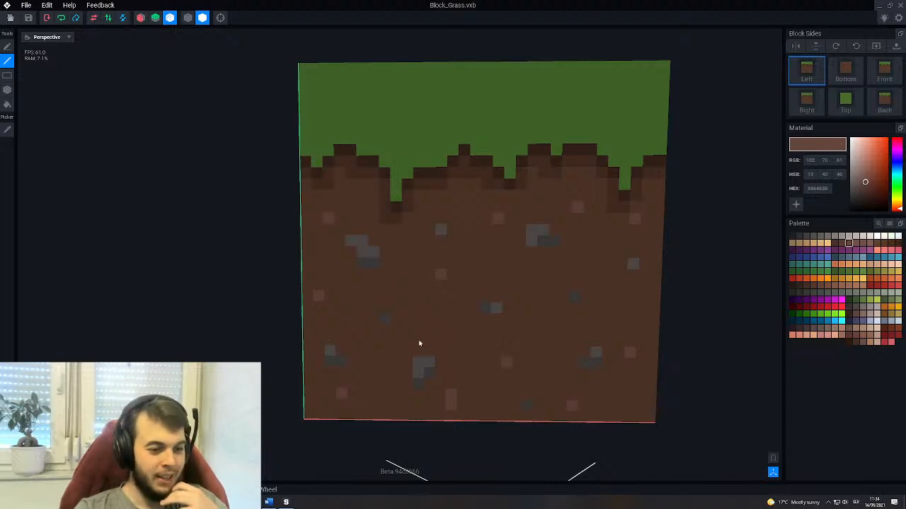
{"action": "key", "text": "ctrl+z"}
{"action": "key", "text": "ctrl+z"}
{"action": "key", "text": "ctrl+z"}
{"action": "key", "text": "ctrl+z"}
{"action": "key", "text": "ctrl+z"}
{"action": "key", "text": "ctrl+z"}
{"action": "key", "text": "ctrl+z"}
{"action": "key", "text": "ctrl+z"}
{"action": "key", "text": "ctrl+z"}
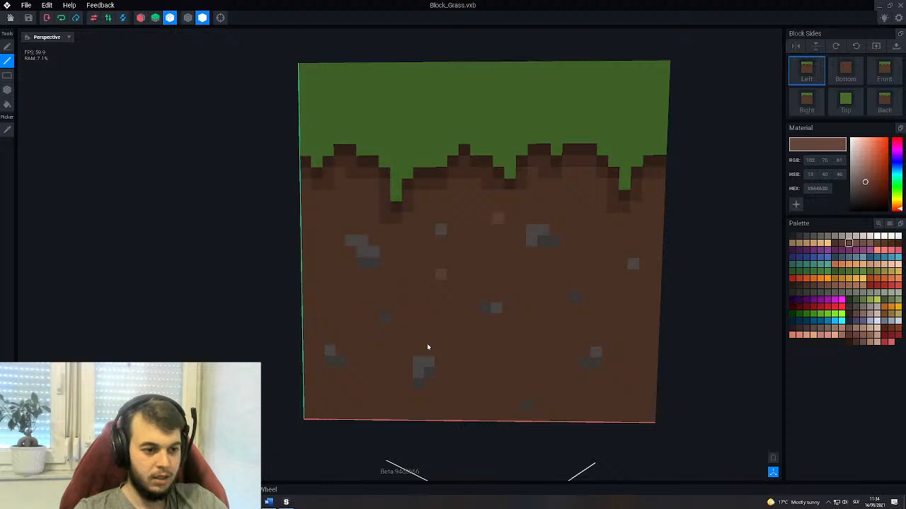
Paint over the remaining light brown specks with the base dirt brown sampled from the face.
{"action": "left_click", "coordinate": [7, 131]}
{"action": "left_click", "coordinate": [440, 317]}
{"action": "left_click", "coordinate": [441, 274]}
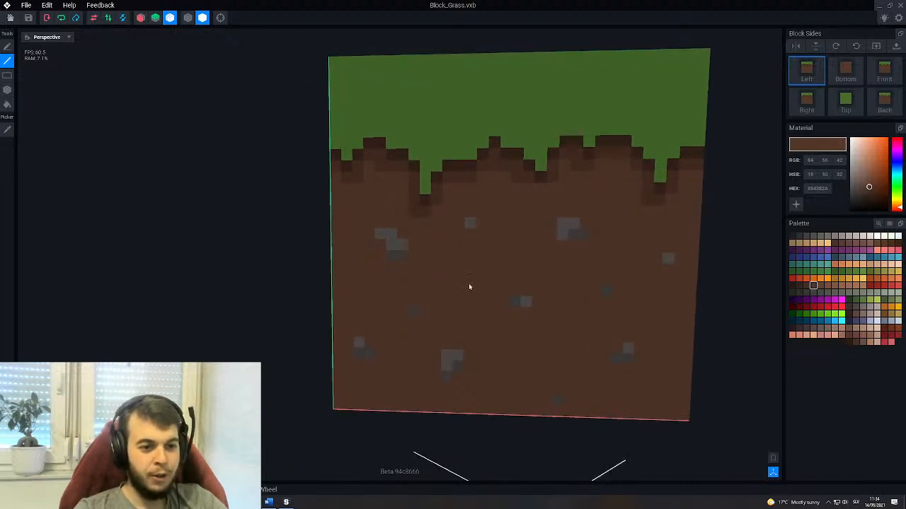
Try a short horizontal mark in brown #573B34 in the lower middle of the dirt.
{"action": "left_click", "coordinate": [7, 129]}
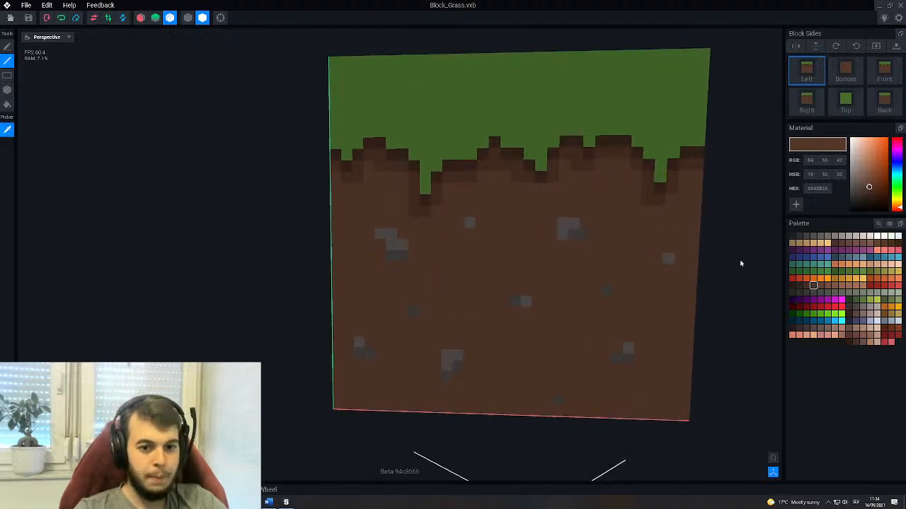
{"action": "left_click", "coordinate": [842, 243]}
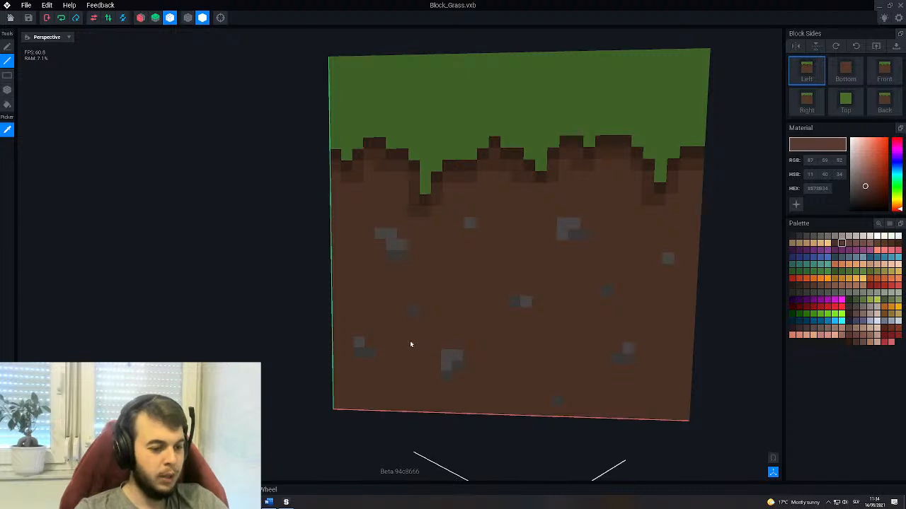
{"action": "left_click", "coordinate": [469, 321]}
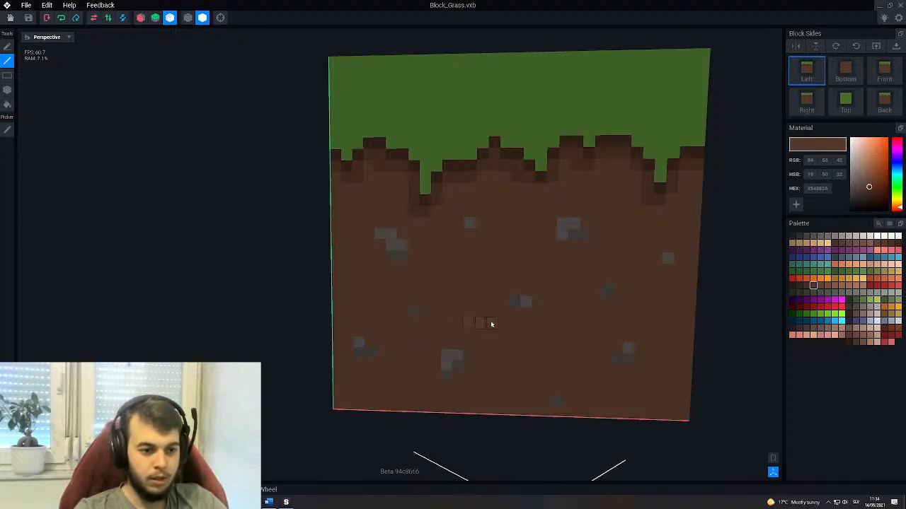
{"action": "left_click", "coordinate": [841, 243]}
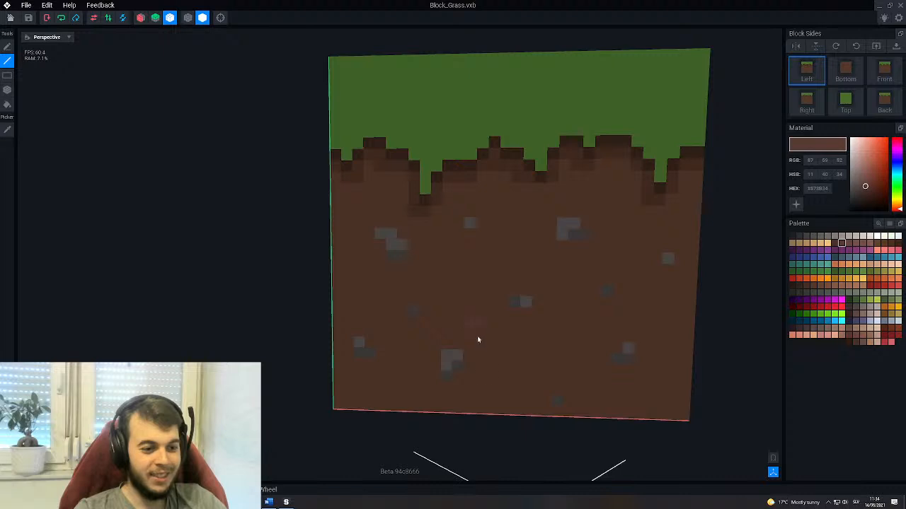
{"action": "scroll", "coordinate": [482, 340], "scroll_direction": "up", "scroll_amount": 2}
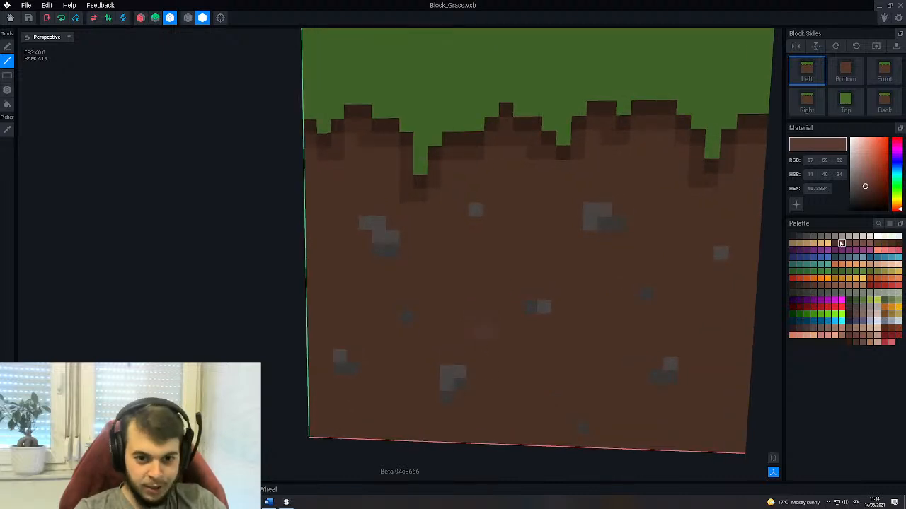
Draw a branching crack in darker brown #48302B across the lower middle of the dirt.
{"action": "left_click", "coordinate": [835, 243]}
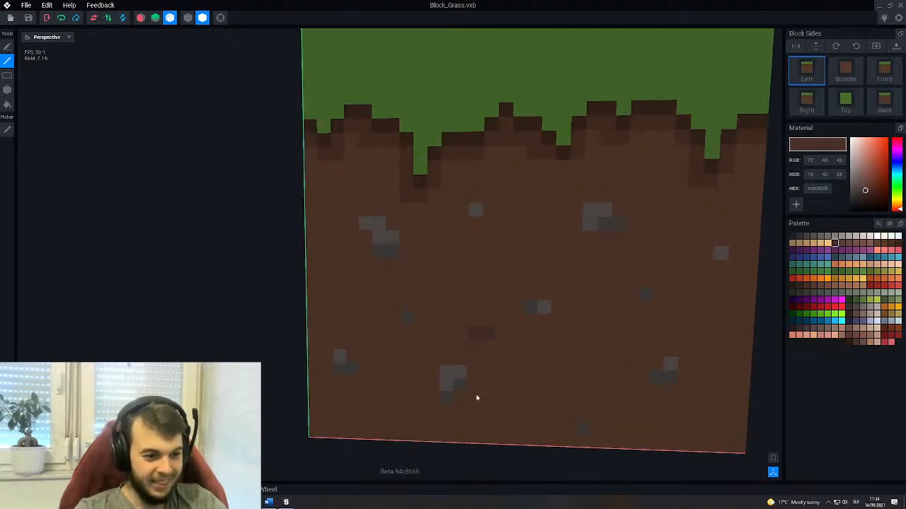
{"action": "left_click_drag", "start_coordinate": [504, 365], "coordinate": [566, 366]}
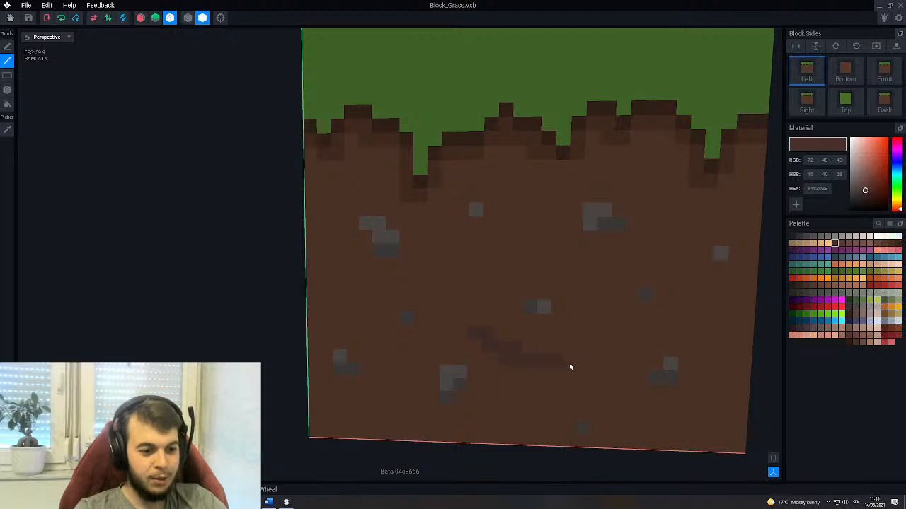
{"action": "left_click_drag", "start_coordinate": [529, 394], "coordinate": [523, 406]}
{"action": "scroll", "coordinate": [522, 383], "scroll_direction": "down", "scroll_amount": 4}
{"action": "scroll", "coordinate": [519, 387], "scroll_direction": "up", "scroll_amount": 3}
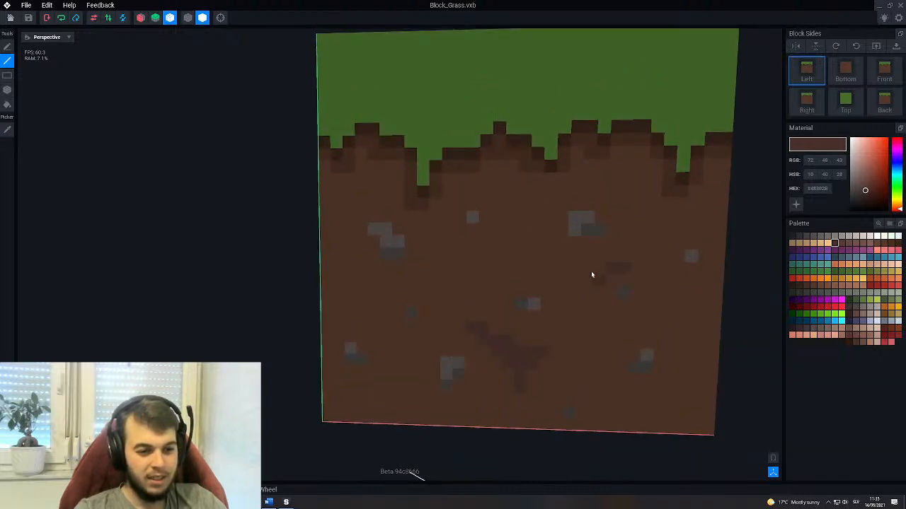
Draw two more branching cracks in the same dark brown, one on each side of the dirt area.
{"action": "left_click_drag", "start_coordinate": [586, 283], "coordinate": [561, 269]}
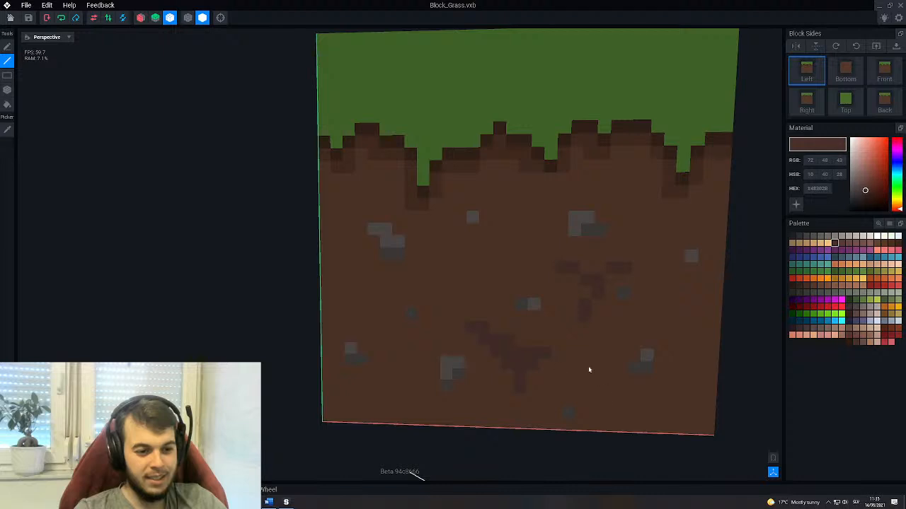
{"action": "middle_click_drag", "start_coordinate": [589, 368], "coordinate": [595, 370]}
{"action": "scroll", "coordinate": [594, 371], "scroll_direction": "down", "scroll_amount": 3}
{"action": "right_click_drag", "start_coordinate": [562, 330], "coordinate": [560, 330]}
{"action": "scroll", "coordinate": [402, 281], "scroll_direction": "up", "scroll_amount": 2}
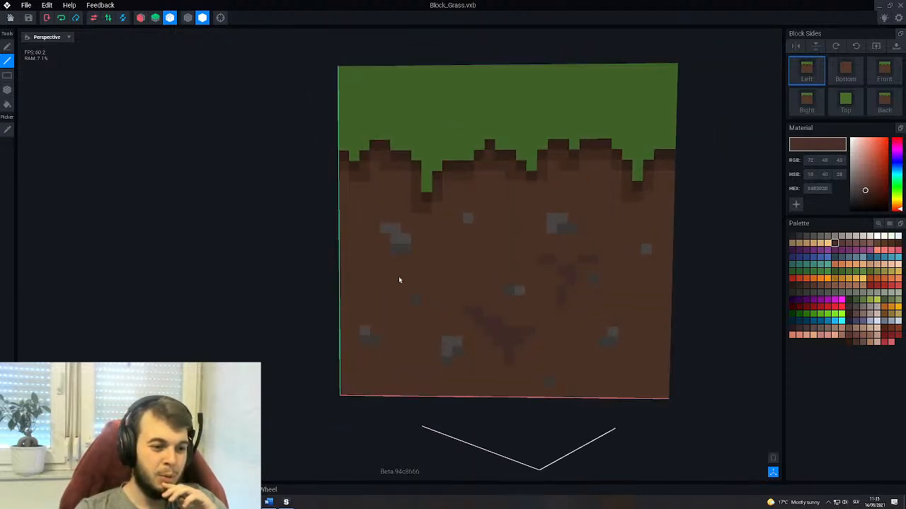
{"action": "left_click_drag", "start_coordinate": [375, 303], "coordinate": [356, 263]}
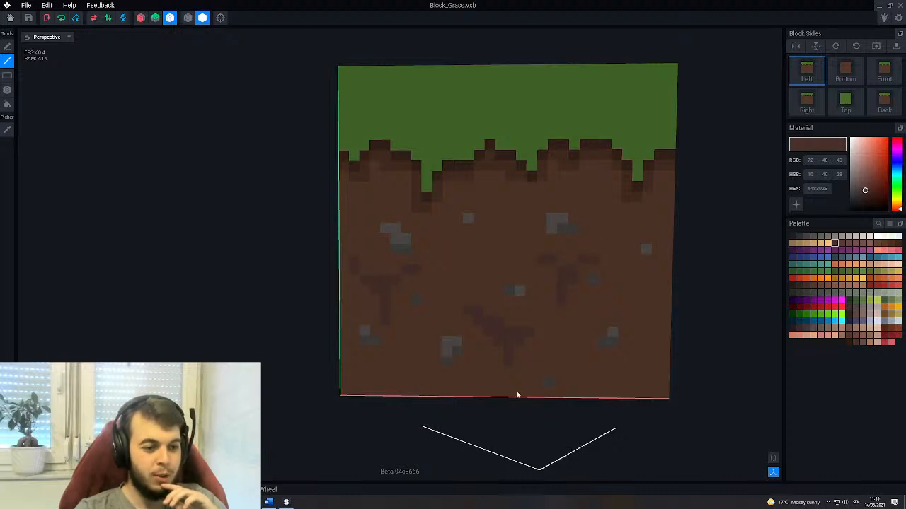
Repaint the lower-middle crack with the dark brown #452E22 sampled from the shading under the grass edge.
{"action": "scroll", "coordinate": [506, 372], "scroll_direction": "down", "scroll_amount": 3}
{"action": "right_click_drag", "start_coordinate": [507, 372], "coordinate": [549, 314]}
{"action": "scroll", "coordinate": [549, 315], "scroll_direction": "up", "scroll_amount": 2}
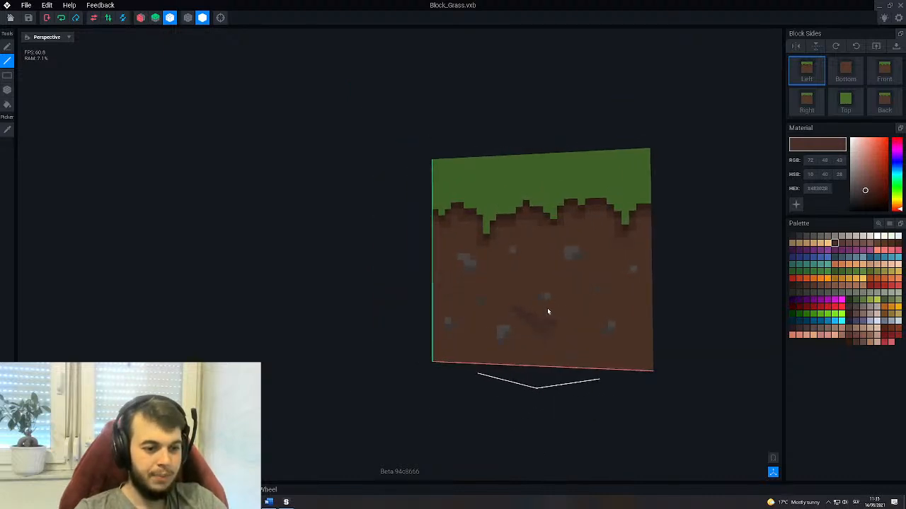
{"action": "scroll", "coordinate": [547, 311], "scroll_direction": "up", "scroll_amount": 2}
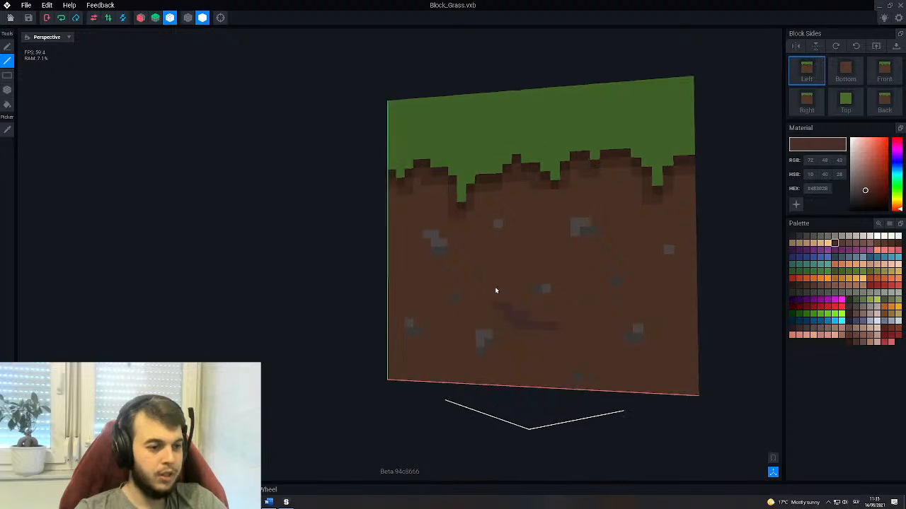
{"action": "left_click", "coordinate": [7, 129]}
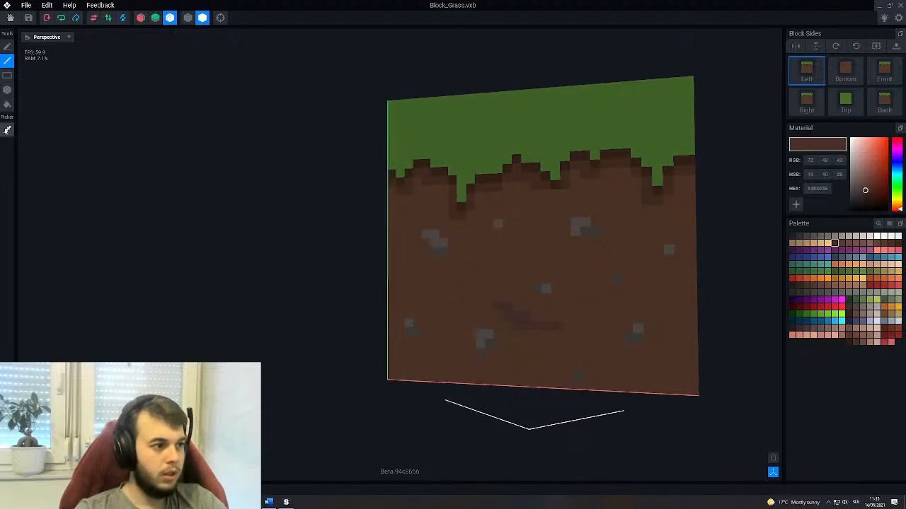
{"action": "left_click", "coordinate": [447, 211]}
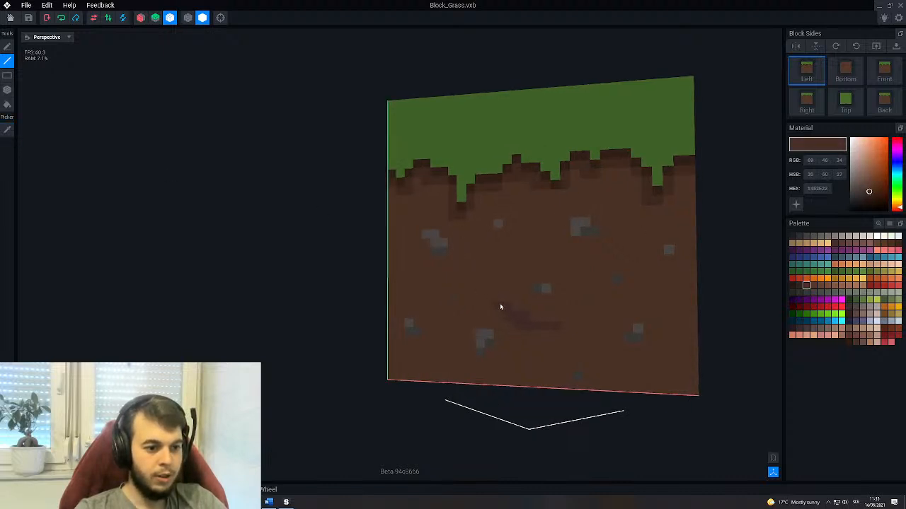
{"action": "left_click_drag", "start_coordinate": [516, 329], "coordinate": [525, 329]}
{"action": "middle_click_drag", "start_coordinate": [511, 300], "coordinate": [467, 315]}
{"action": "right_click_drag", "start_coordinate": [467, 314], "coordinate": [495, 325]}
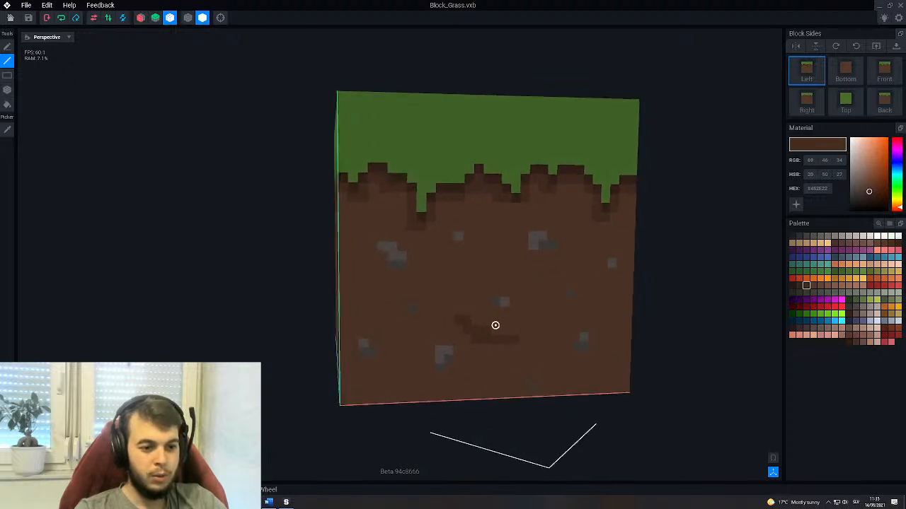
Draw a stepped dark brown crack below the large stone on the right half of the dirt.
{"action": "middle_click_drag", "start_coordinate": [575, 318], "coordinate": [504, 327]}
{"action": "right_click_drag", "start_coordinate": [508, 345], "coordinate": [493, 342]}
{"action": "scroll", "coordinate": [493, 342], "scroll_direction": "up", "scroll_amount": 3}
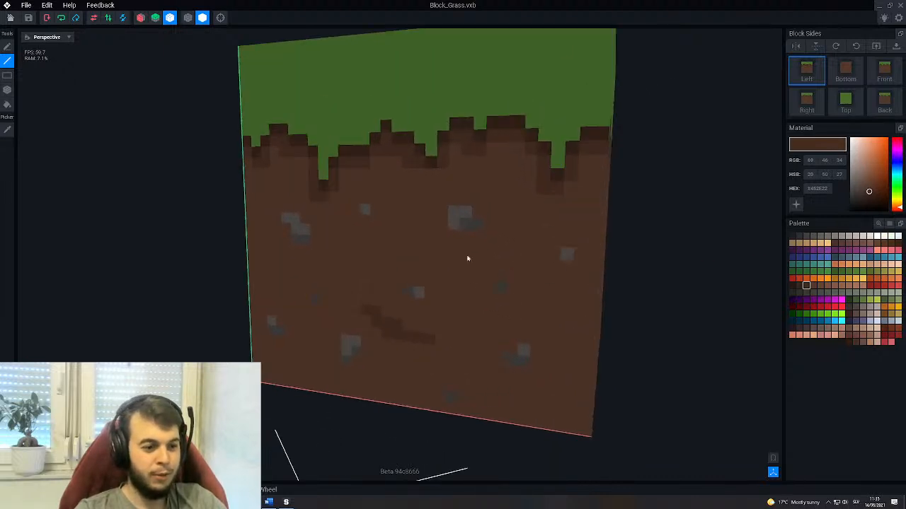
{"action": "left_click_drag", "start_coordinate": [467, 259], "coordinate": [492, 251]}
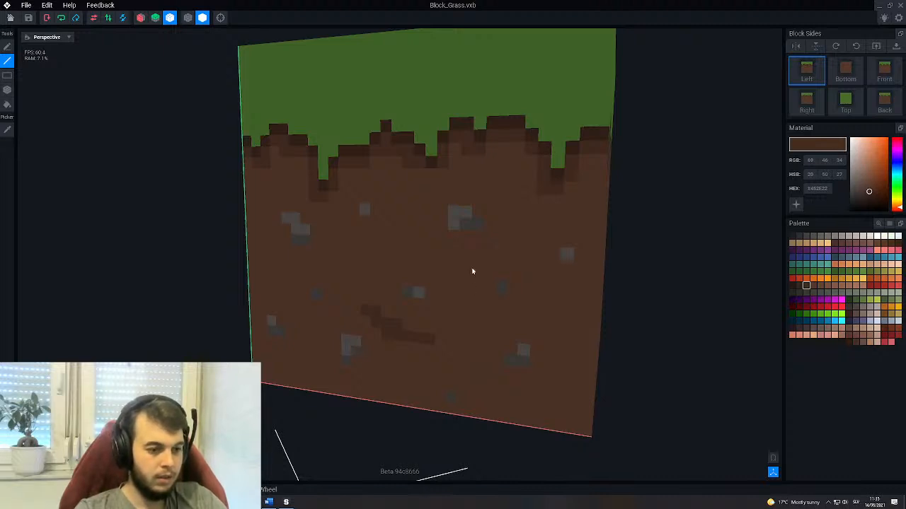
{"action": "right_click_drag", "start_coordinate": [472, 277], "coordinate": [464, 261]}
{"action": "mouse_move", "coordinate": [465, 263]}
{"action": "left_mouse_down"}
{"action": "mouse_move", "coordinate": [508, 262]}
{"action": "mouse_move", "coordinate": [518, 251]}
{"action": "left_mouse_up"}
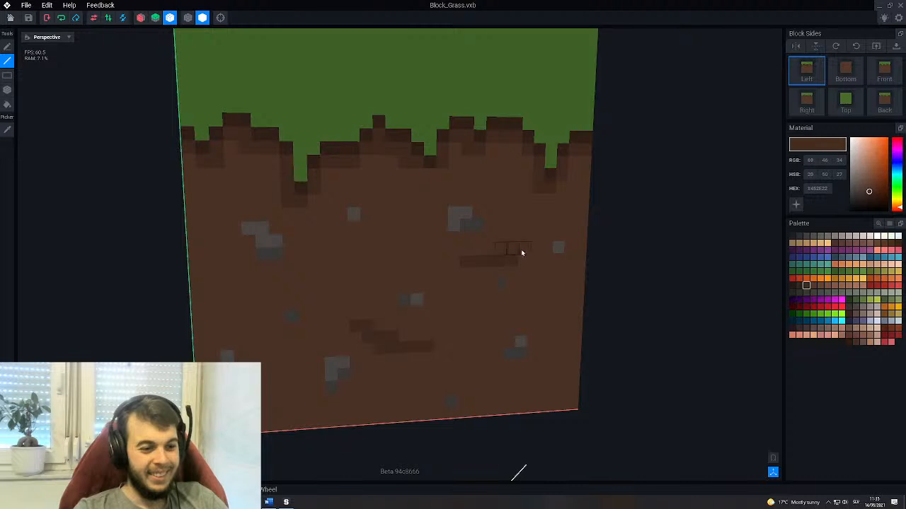
{"action": "right_click_drag", "start_coordinate": [520, 268], "coordinate": [464, 268]}
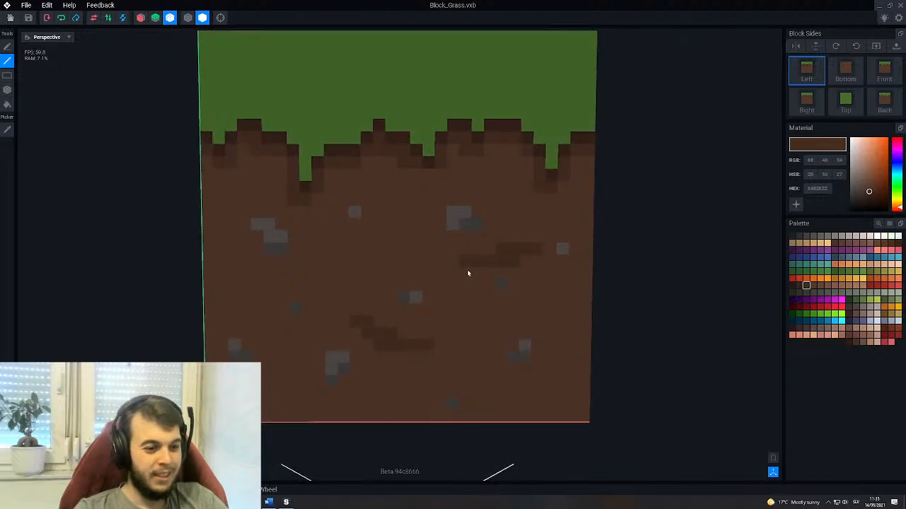
{"action": "left_click_drag", "start_coordinate": [430, 276], "coordinate": [412, 274]}
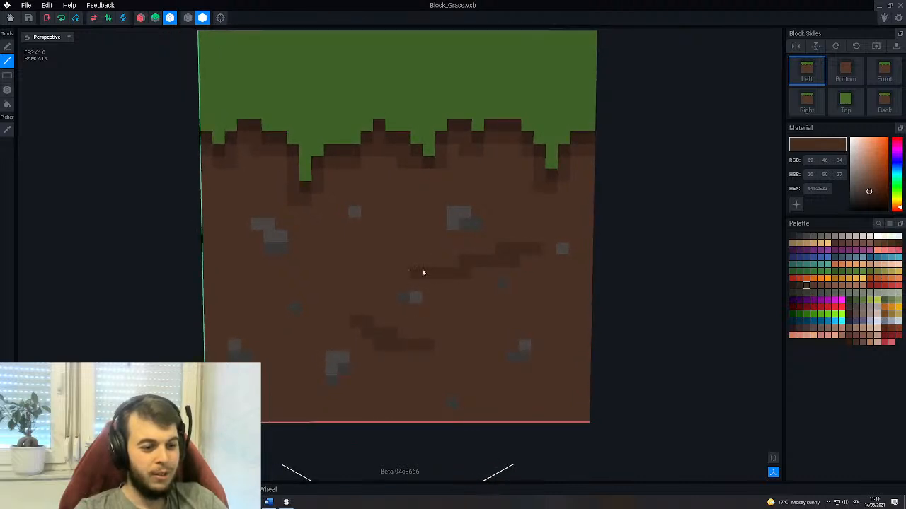
Draw stepped dark brown cracks below the upper-left stones and in the lower-right corner of the dirt.
{"action": "middle_click_drag", "start_coordinate": [484, 249], "coordinate": [581, 229]}
{"action": "right_click_drag", "start_coordinate": [582, 231], "coordinate": [602, 248]}
{"action": "middle_click_drag", "start_coordinate": [606, 286], "coordinate": [526, 280]}
{"action": "scroll", "coordinate": [526, 280], "scroll_direction": "down", "scroll_amount": 2}
{"action": "scroll", "coordinate": [516, 283], "scroll_direction": "up", "scroll_amount": 2}
{"action": "right_click_drag", "start_coordinate": [511, 284], "coordinate": [486, 294]}
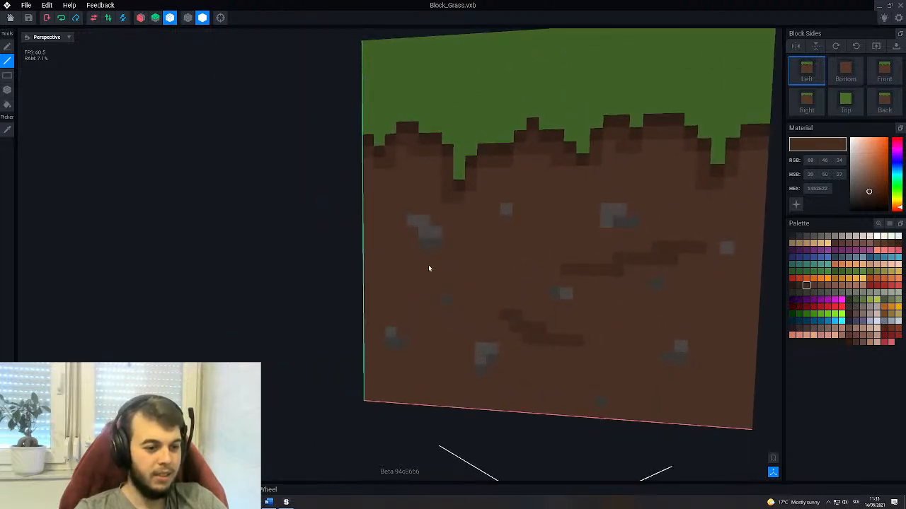
{"action": "mouse_move", "coordinate": [446, 253]}
{"action": "left_mouse_down"}
{"action": "mouse_move", "coordinate": [394, 247]}
{"action": "mouse_move", "coordinate": [372, 256]}
{"action": "left_mouse_up"}
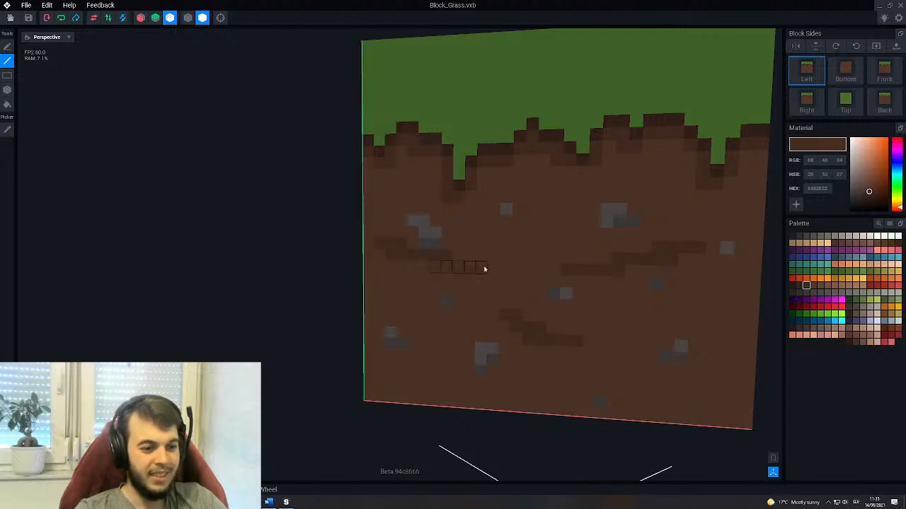
{"action": "scroll", "coordinate": [489, 283], "scroll_direction": "down", "scroll_amount": 4}
{"action": "middle_click_drag", "start_coordinate": [557, 296], "coordinate": [503, 299]}
{"action": "scroll", "coordinate": [503, 300], "scroll_direction": "up", "scroll_amount": 3}
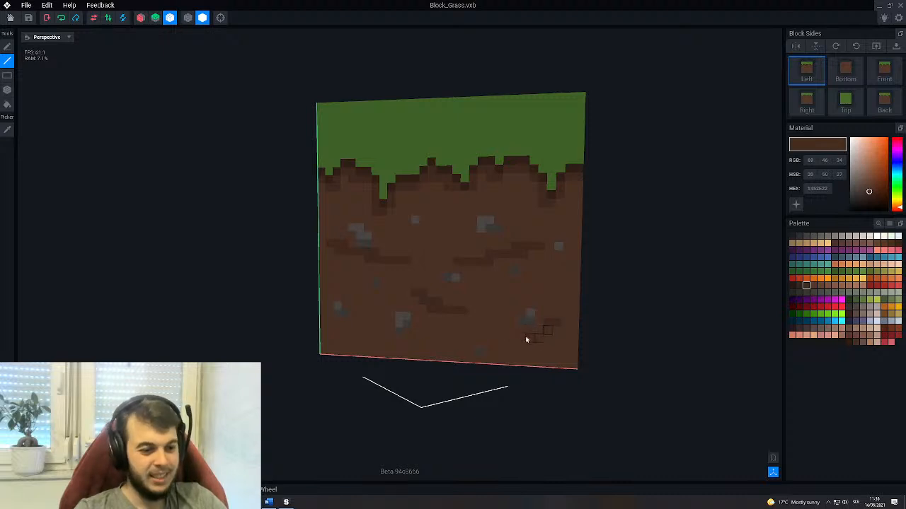
Preview the block tiled with neighbouring copies to examine the cracks, and return to the single block.
{"action": "left_click", "coordinate": [773, 458]}
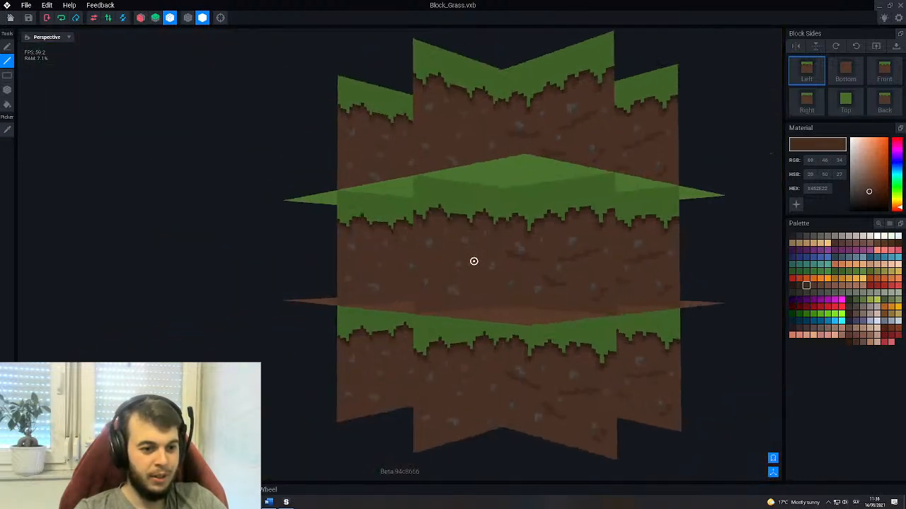
{"action": "right_click_drag", "start_coordinate": [474, 261], "coordinate": [474, 261]}
{"action": "left_click", "coordinate": [772, 459]}
{"action": "right_click_drag", "start_coordinate": [495, 308], "coordinate": [497, 310]}
{"action": "scroll", "coordinate": [497, 310], "scroll_direction": "up", "scroll_amount": 5}
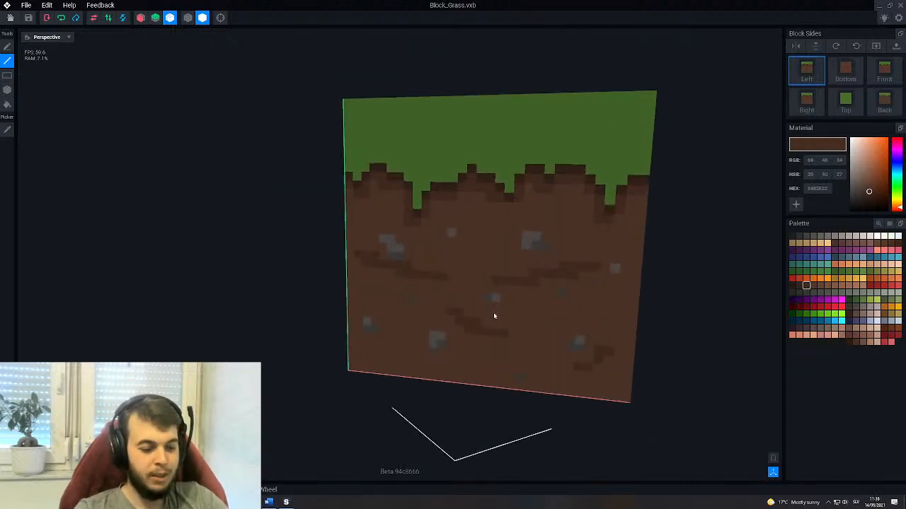
Undo the latest dark brown crack strokes on the left face.
{"action": "key", "text": "ctrl+z"}
{"action": "key", "text": "ctrl+z"}
{"action": "key", "text": "ctrl+z"}
{"action": "key", "text": "ctrl+z"}
{"action": "key", "text": "ctrl+z"}
{"action": "key", "text": "ctrl+z"}
{"action": "key", "text": "ctrl+z"}
{"action": "key", "text": "ctrl+z"}
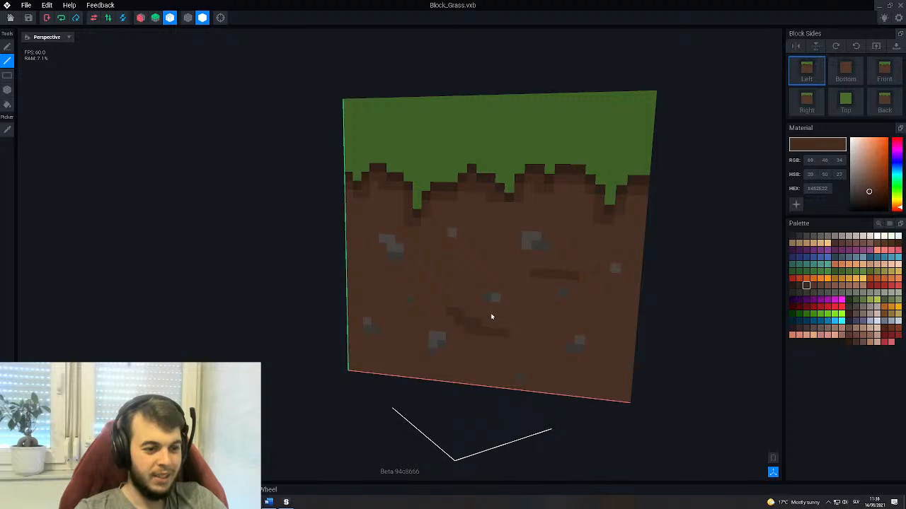
Paint over the remaining cracks with the base dirt brown #54382A sampled from the face.
{"action": "right_click_drag", "start_coordinate": [491, 316], "coordinate": [504, 315]}
{"action": "left_click", "coordinate": [7, 129]}
{"action": "left_click", "coordinate": [488, 315]}
{"action": "mouse_move", "coordinate": [479, 311]}
{"action": "left_mouse_down"}
{"action": "mouse_move", "coordinate": [461, 318]}
{"action": "mouse_move", "coordinate": [506, 338]}
{"action": "left_mouse_up"}
{"action": "left_click", "coordinate": [465, 332]}
{"action": "scroll", "coordinate": [484, 309], "scroll_direction": "up", "scroll_amount": 3}
{"action": "middle_click_drag", "start_coordinate": [480, 298], "coordinate": [499, 303]}
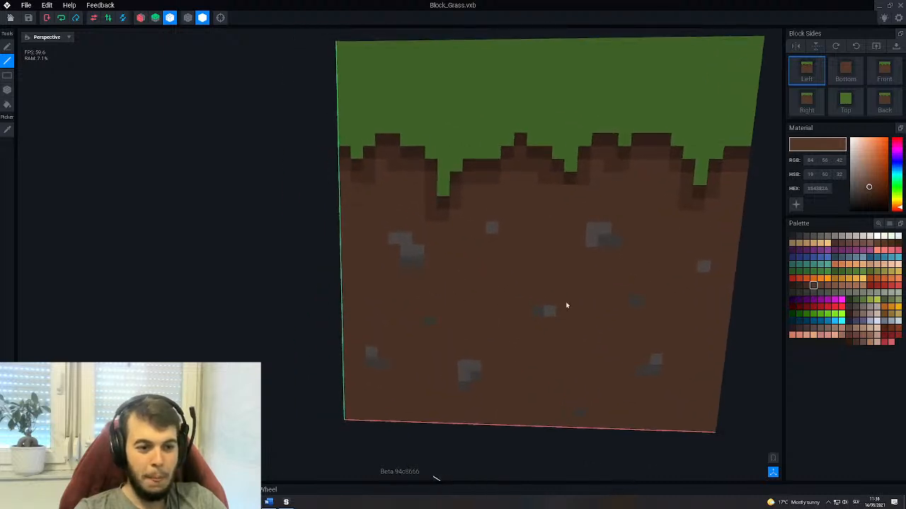
Set the paint colour to the reddish brown #66463D and switch to placing single voxels on the left face.
{"action": "left_click", "coordinate": [848, 244]}
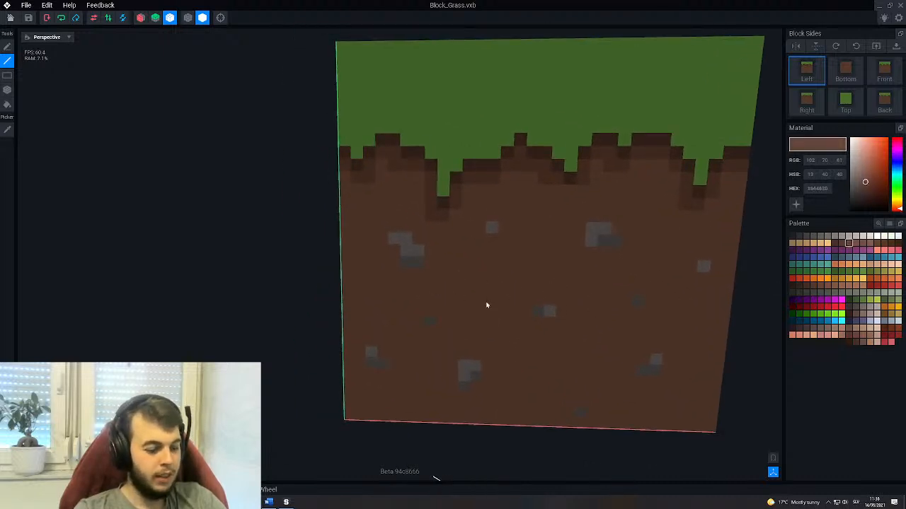
{"action": "middle_click_drag", "start_coordinate": [542, 335], "coordinate": [469, 327]}
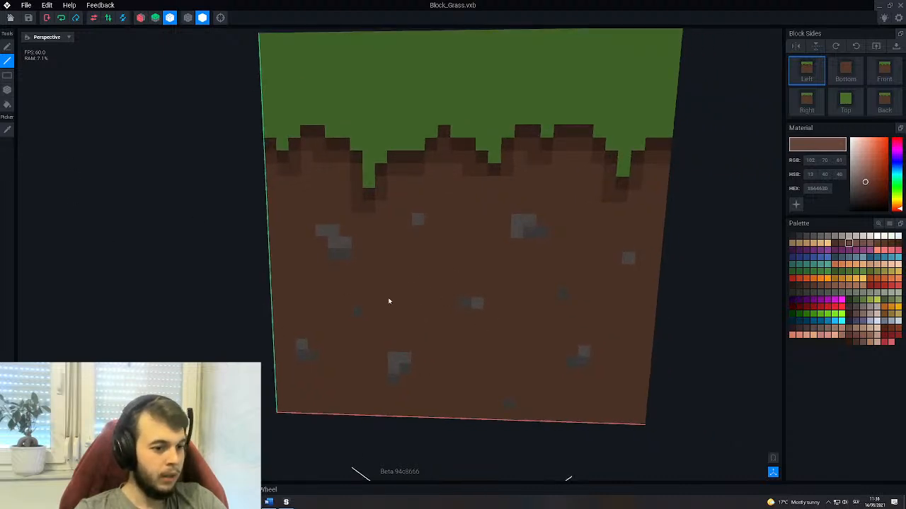
{"action": "left_click", "coordinate": [7, 90]}
{"action": "mouse_move", "coordinate": [376, 297]}
{"action": "right_mouse_down"}
{"action": "mouse_move", "coordinate": [418, 290]}
{"action": "mouse_move", "coordinate": [411, 286]}
{"action": "right_mouse_up"}
{"action": "left_click_drag", "start_coordinate": [417, 298], "coordinate": [416, 305]}
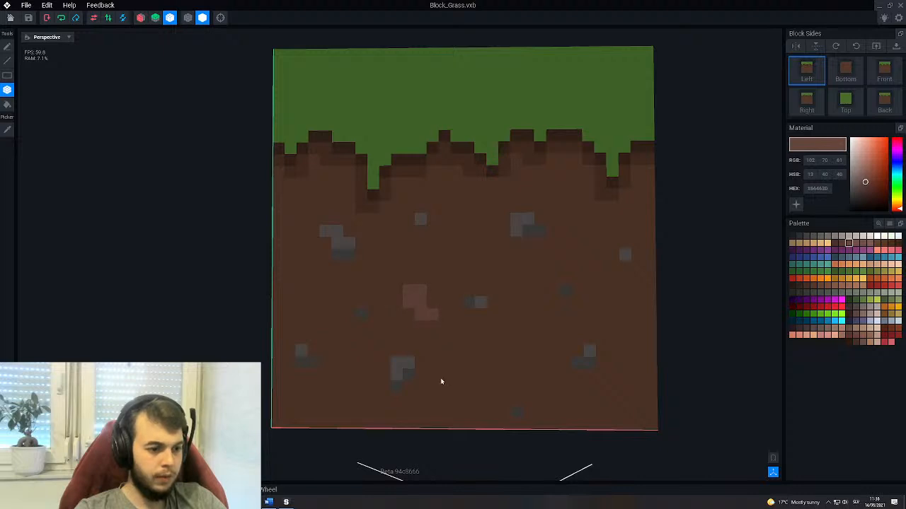
{"action": "key", "text": "ctrl+z"}
{"action": "key", "text": "ctrl+z"}
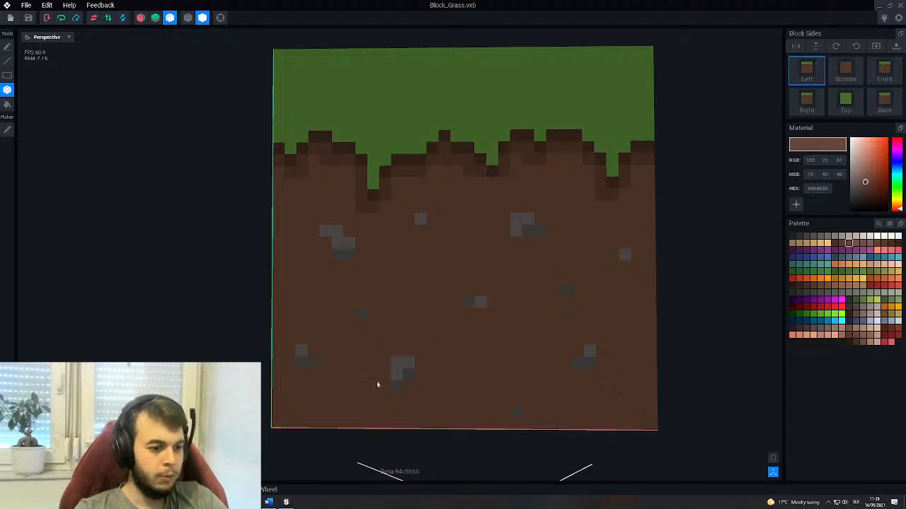
Scatter single #66463D pixels between the stones across the dirt of the left face.
{"action": "left_click", "coordinate": [469, 375]}
{"action": "left_click", "coordinate": [289, 278]}
{"action": "left_click", "coordinate": [432, 267]}
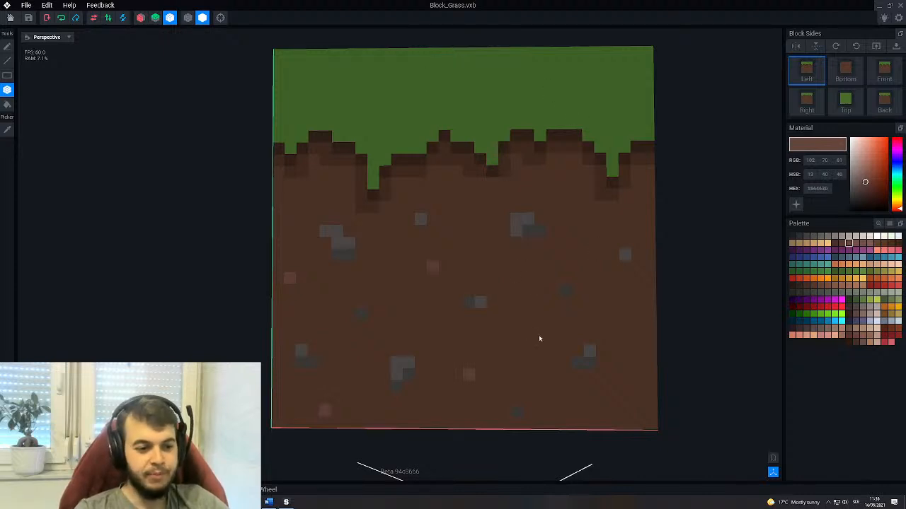
{"action": "left_click", "coordinate": [564, 193]}
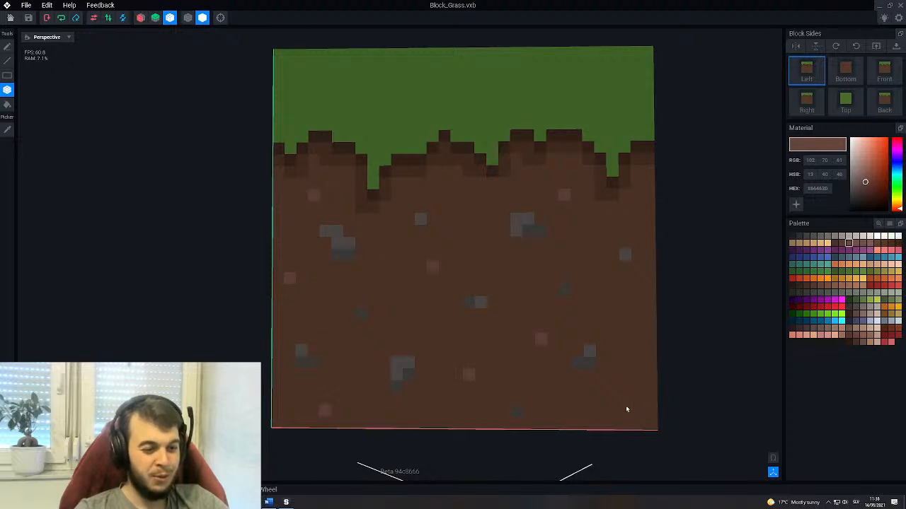
{"action": "right_click_drag", "start_coordinate": [592, 292], "coordinate": [465, 277]}
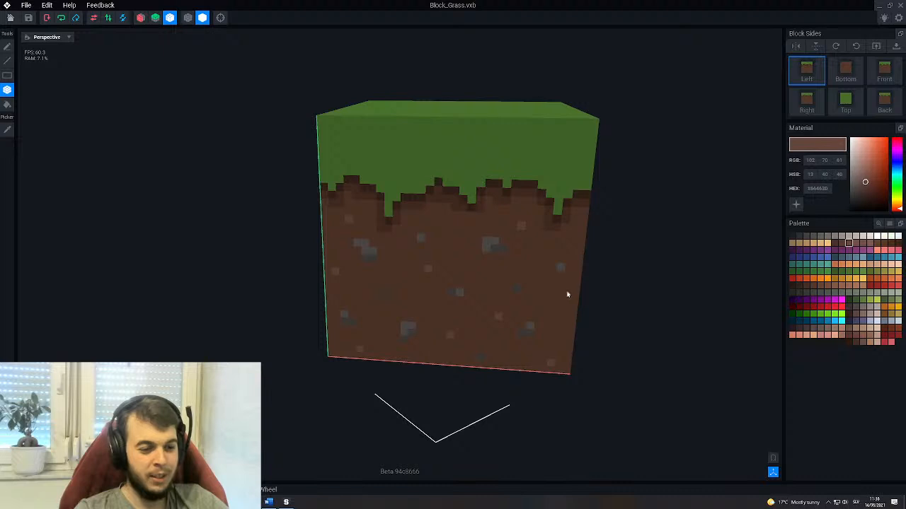
{"action": "right_click_drag", "start_coordinate": [566, 294], "coordinate": [510, 302]}
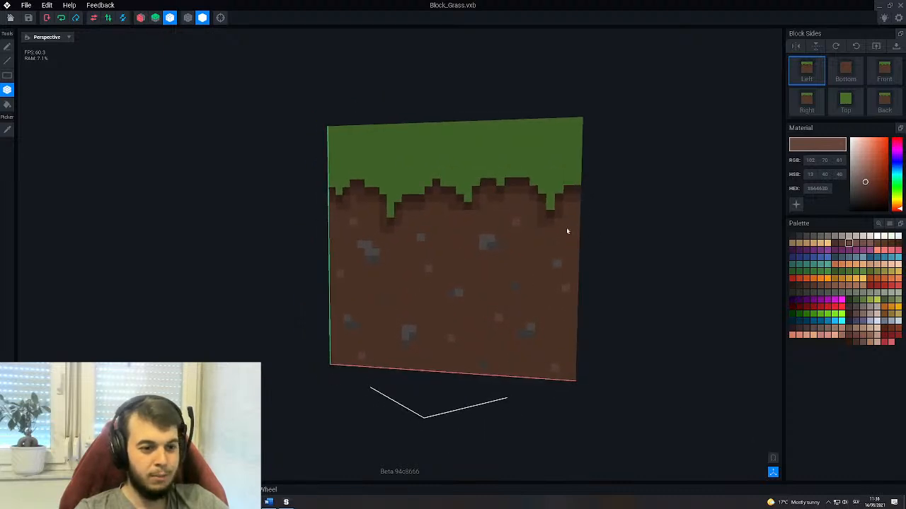
{"action": "mouse_move", "coordinate": [567, 226]}
{"action": "right_mouse_down"}
{"action": "mouse_move", "coordinate": [564, 218]}
{"action": "mouse_move", "coordinate": [573, 220]}
{"action": "mouse_move", "coordinate": [569, 239]}
{"action": "right_mouse_up"}
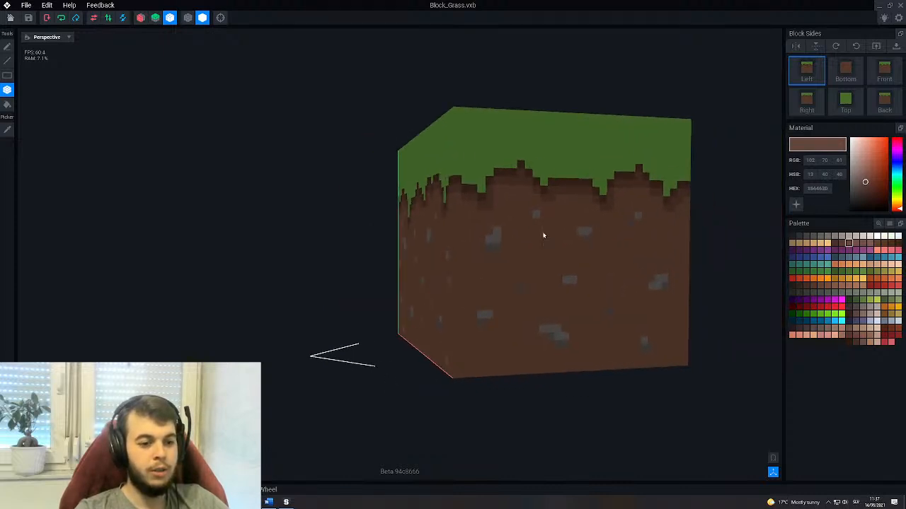
Switch editing to the adjacent side face and scatter single #66463D pixels between its stones.
{"action": "left_click", "coordinate": [140, 18]}
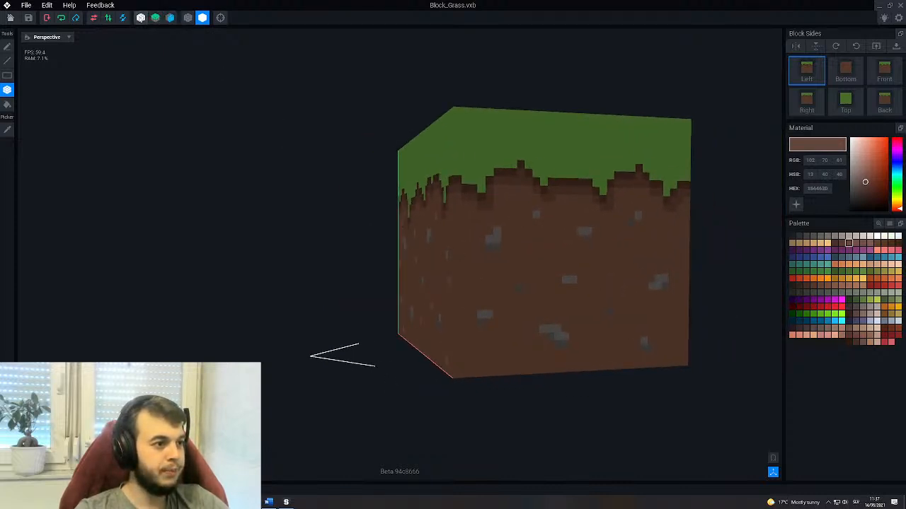
{"action": "scroll", "coordinate": [453, 273], "scroll_direction": "up", "scroll_amount": 2}
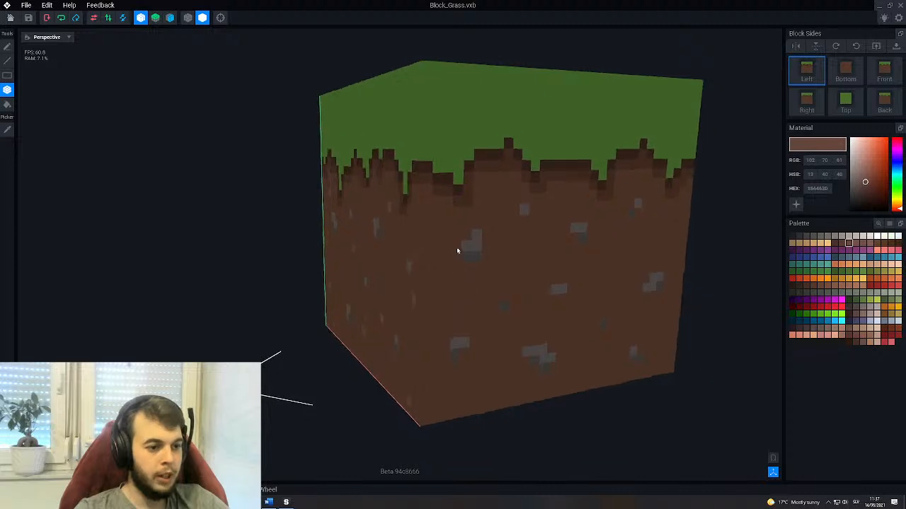
{"action": "right_click_drag", "start_coordinate": [448, 232], "coordinate": [479, 390]}
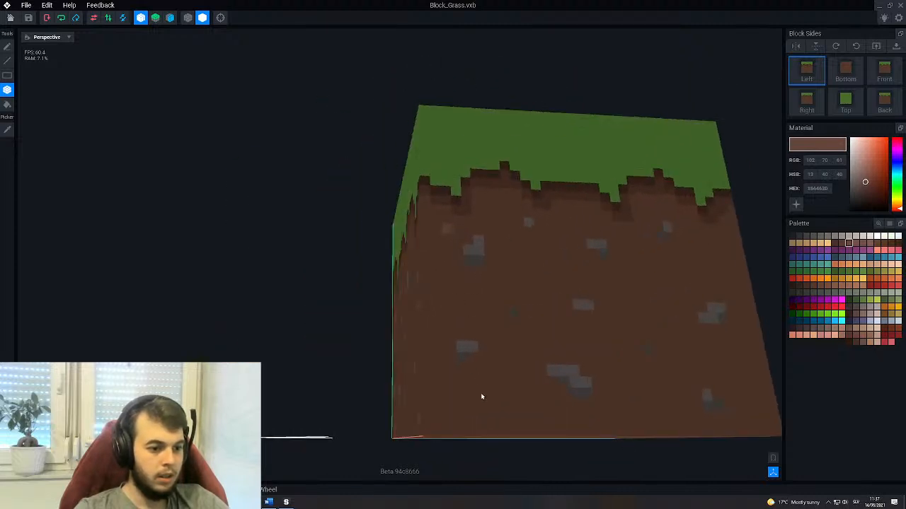
{"action": "scroll", "coordinate": [500, 330], "scroll_direction": "up", "scroll_amount": 2}
{"action": "right_click_drag", "start_coordinate": [531, 259], "coordinate": [501, 281]}
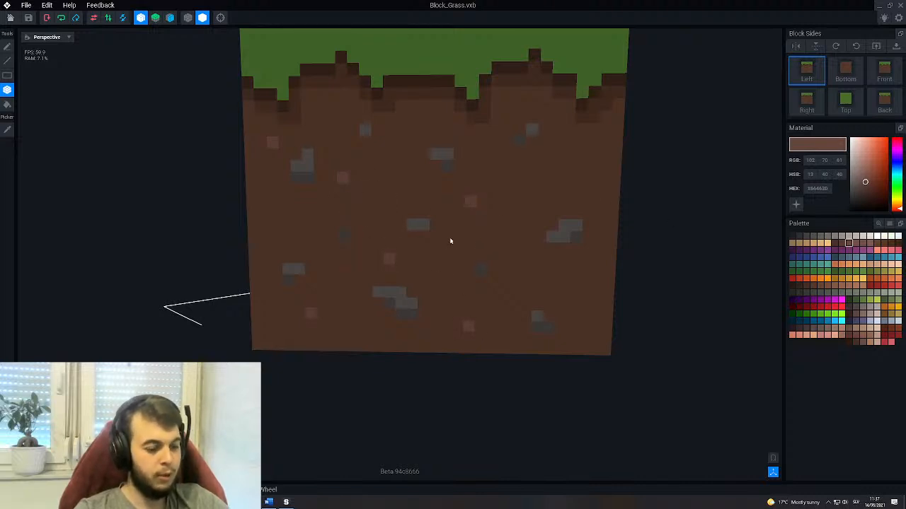
{"action": "left_click", "coordinate": [494, 200]}
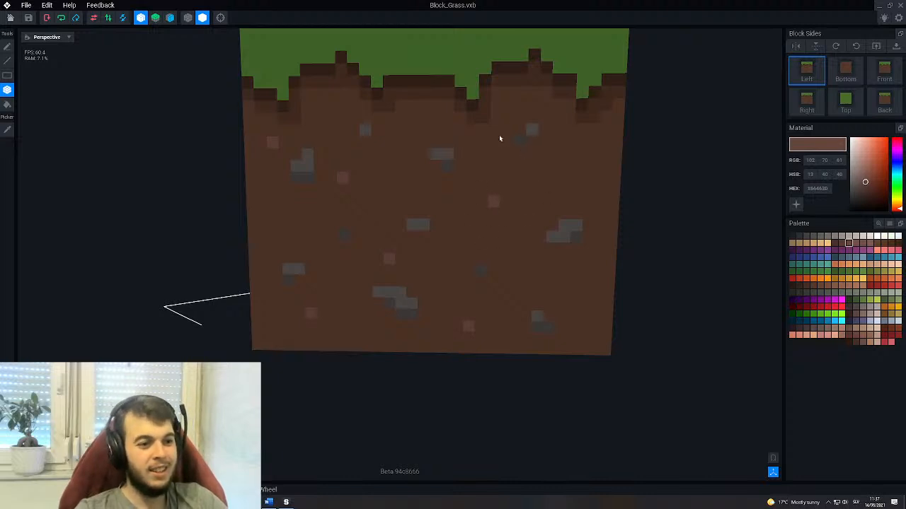
{"action": "left_click", "coordinate": [519, 106]}
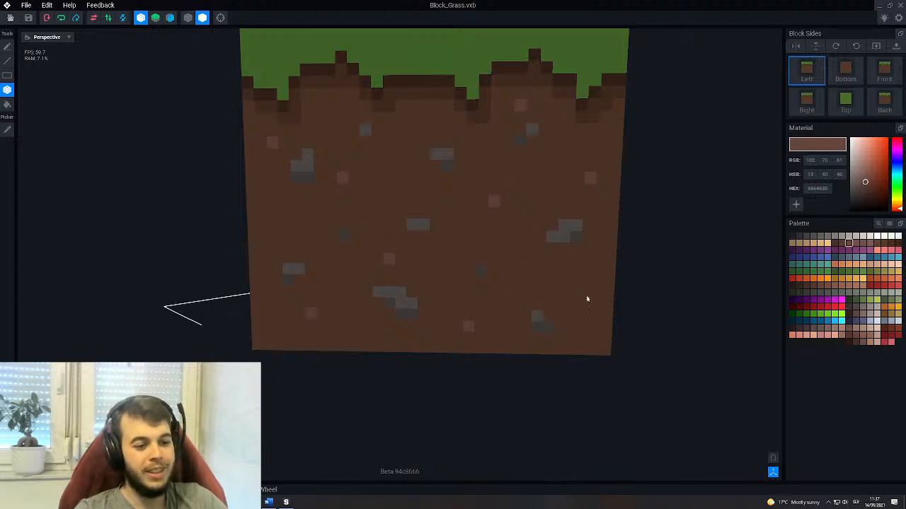
Preview the block tiled with neighbouring copies to examine the reddish-brown specks, and return to the single block.
{"action": "scroll", "coordinate": [349, 186], "scroll_direction": "down", "scroll_amount": 3}
{"action": "right_click_drag", "start_coordinate": [349, 187], "coordinate": [354, 186]}
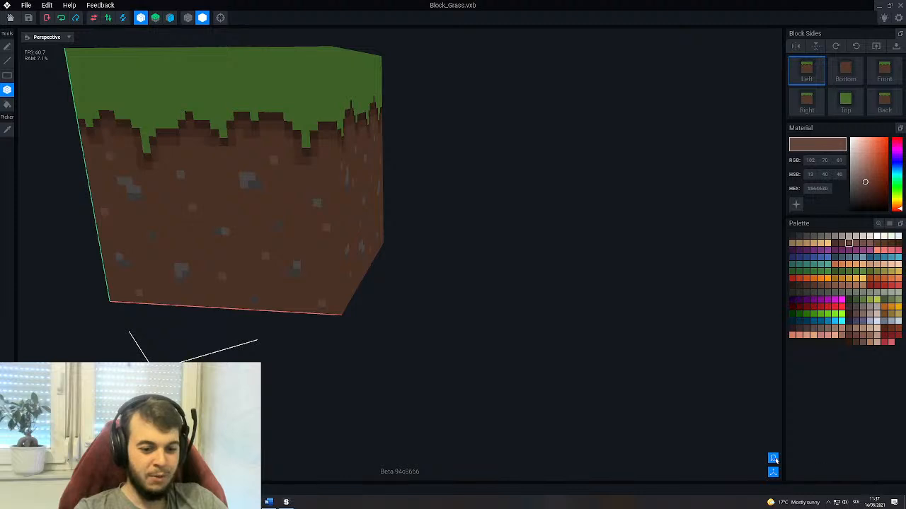
{"action": "left_click", "coordinate": [774, 459]}
{"action": "scroll", "coordinate": [452, 283], "scroll_direction": "down", "scroll_amount": 5}
{"action": "scroll", "coordinate": [453, 302], "scroll_direction": "down", "scroll_amount": 4}
{"action": "right_click_drag", "start_coordinate": [353, 230], "coordinate": [360, 235]}
{"action": "middle_click_drag", "start_coordinate": [360, 235], "coordinate": [373, 247]}
{"action": "right_click_drag", "start_coordinate": [372, 247], "coordinate": [392, 272]}
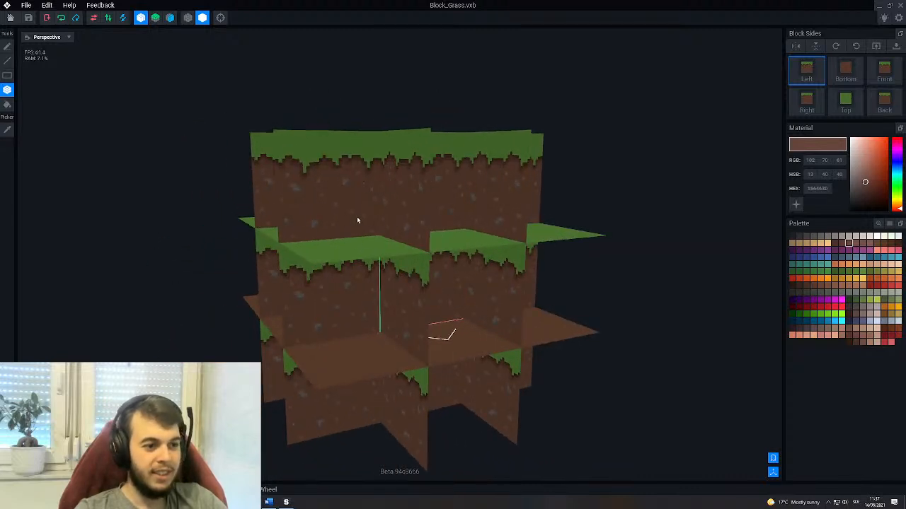
{"action": "middle_click_drag", "start_coordinate": [356, 221], "coordinate": [351, 200]}
{"action": "left_click", "coordinate": [773, 458]}
{"action": "right_click_drag", "start_coordinate": [456, 328], "coordinate": [406, 302]}
{"action": "scroll", "coordinate": [407, 303], "scroll_direction": "up", "scroll_amount": 3}
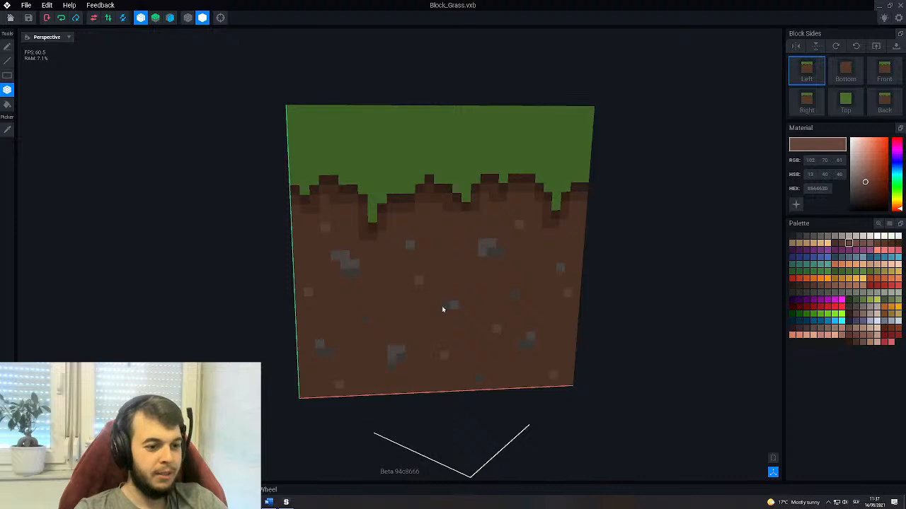
Extend several specks on the adjacent side's dirt into two-pixel clusters with #66463D.
{"action": "mouse_move", "coordinate": [390, 314]}
{"action": "right_mouse_down"}
{"action": "mouse_move", "coordinate": [378, 315]}
{"action": "mouse_move", "coordinate": [401, 323]}
{"action": "right_mouse_up"}
{"action": "middle_click_drag", "start_coordinate": [388, 342], "coordinate": [492, 275]}
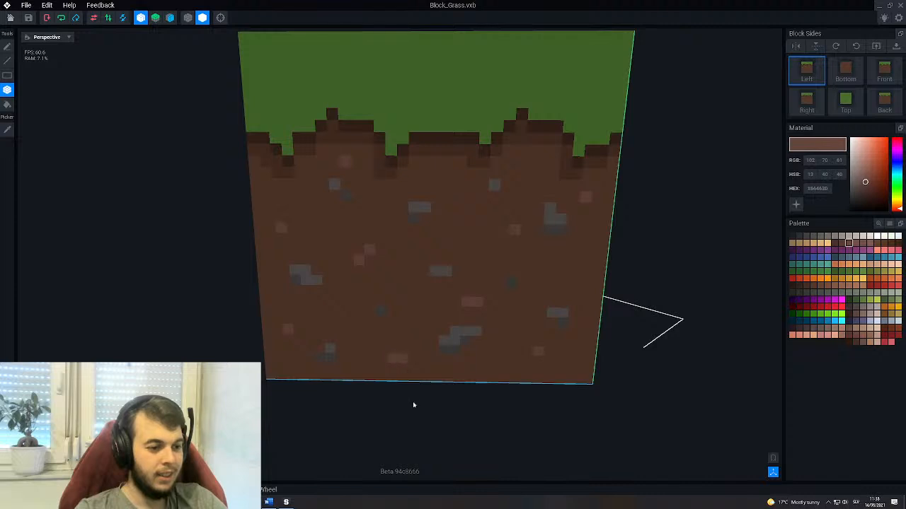
{"action": "middle_click_drag", "start_coordinate": [518, 274], "coordinate": [471, 281]}
{"action": "scroll", "coordinate": [472, 281], "scroll_direction": "down", "scroll_amount": 3}
{"action": "right_click_drag", "start_coordinate": [545, 244], "coordinate": [396, 225]}
{"action": "scroll", "coordinate": [552, 293], "scroll_direction": "up", "scroll_amount": 2}
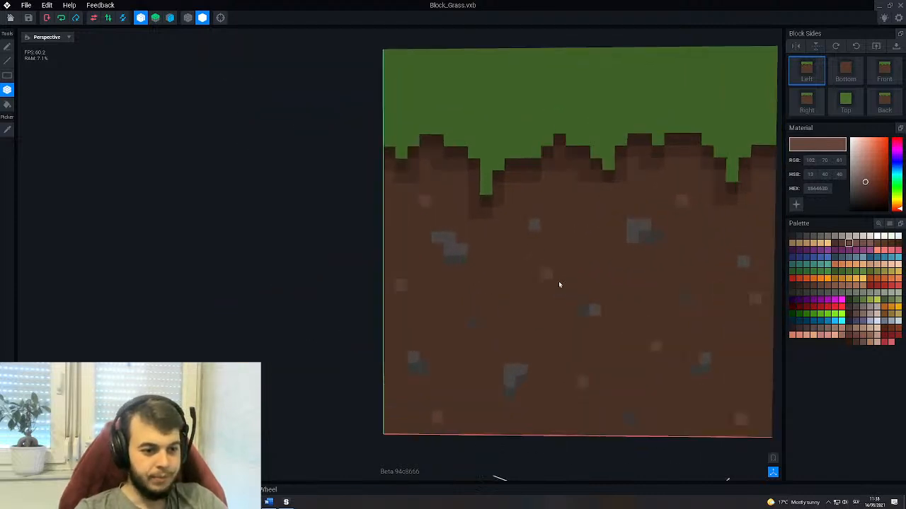
Switch editing back to the left face and enlarge its lower-middle speck into an L-shape and its central speck into a diagonal pair.
{"action": "left_click", "coordinate": [170, 17]}
{"action": "right_click_drag", "start_coordinate": [546, 268], "coordinate": [585, 322]}
{"action": "right_click_drag", "start_coordinate": [467, 244], "coordinate": [428, 331]}
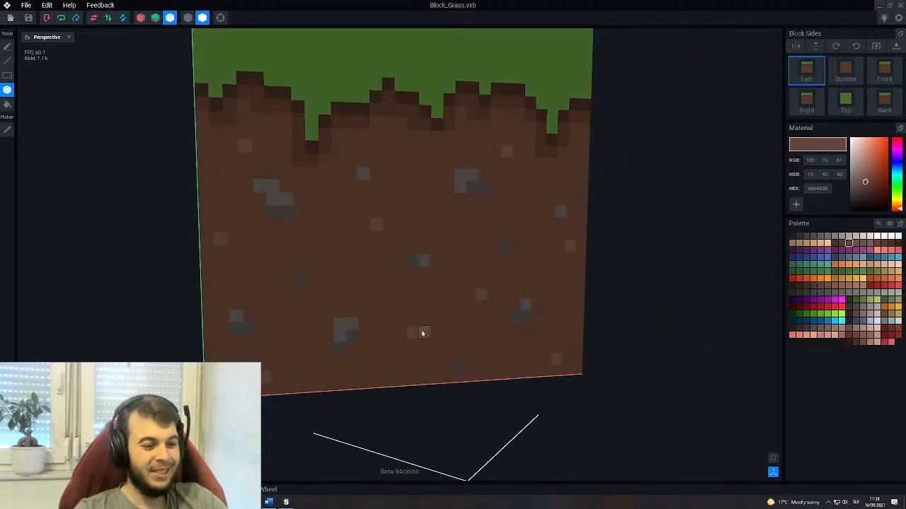
{"action": "right_click_drag", "start_coordinate": [484, 304], "coordinate": [514, 255]}
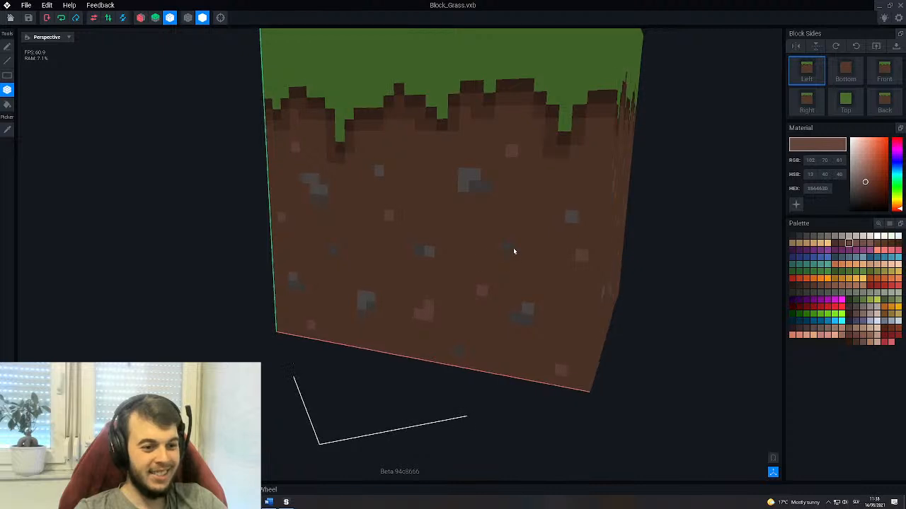
{"action": "left_click", "coordinate": [397, 208]}
{"action": "scroll", "coordinate": [408, 246], "scroll_direction": "down", "scroll_amount": 3}
{"action": "right_click_drag", "start_coordinate": [410, 255], "coordinate": [425, 256]}
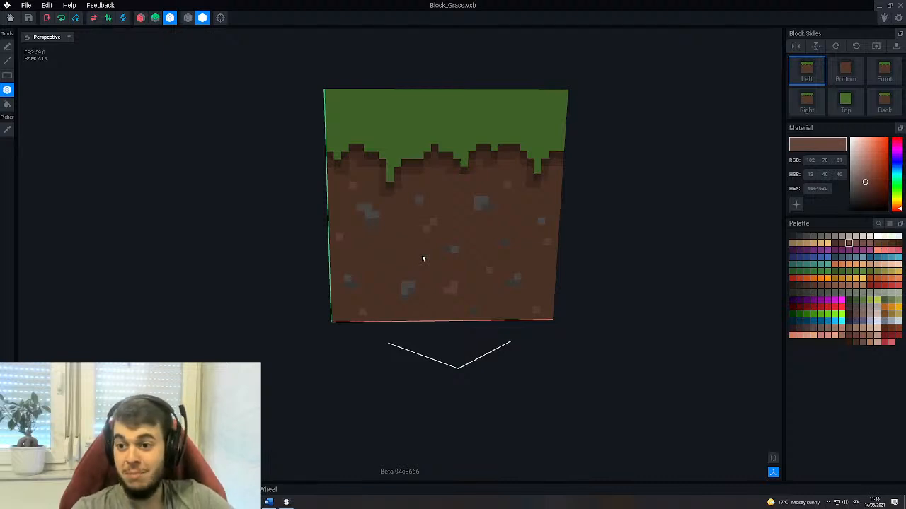
Add a diagonal second pixel to the speck near the left face's right edge and a speck above the nearby dark pixel.
{"action": "scroll", "coordinate": [463, 249], "scroll_direction": "up", "scroll_amount": 2}
{"action": "mouse_move", "coordinate": [501, 250]}
{"action": "right_mouse_down"}
{"action": "mouse_move", "coordinate": [487, 245]}
{"action": "mouse_move", "coordinate": [505, 233]}
{"action": "mouse_move", "coordinate": [511, 243]}
{"action": "right_mouse_up"}
{"action": "scroll", "coordinate": [504, 276], "scroll_direction": "down", "scroll_amount": 3}
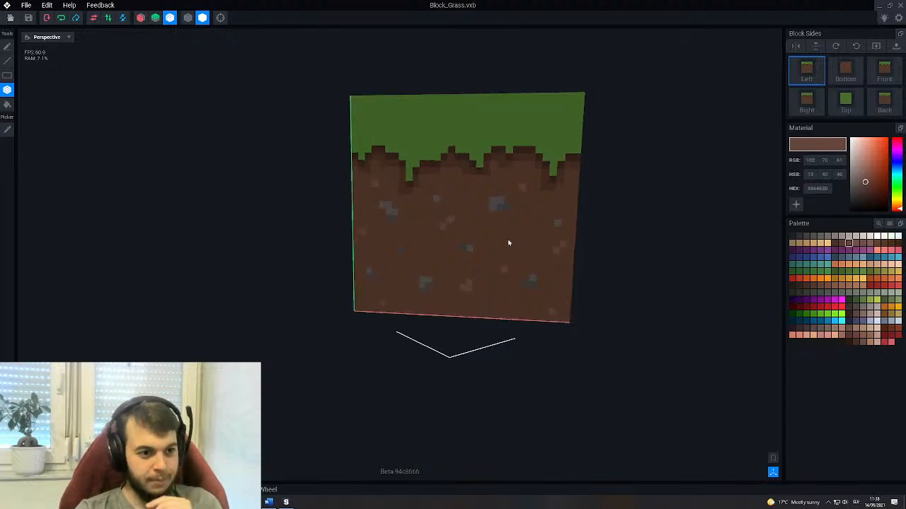
{"action": "scroll", "coordinate": [507, 237], "scroll_direction": "up", "scroll_amount": 3}
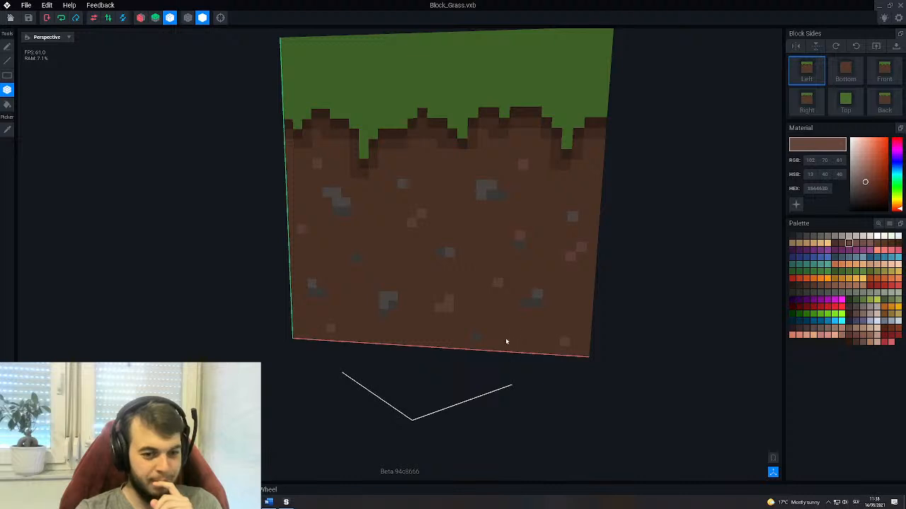
Set the paint colour to the darker reddish brown #573B34 for shading the specks on the left face.
{"action": "left_click", "coordinate": [841, 243]}
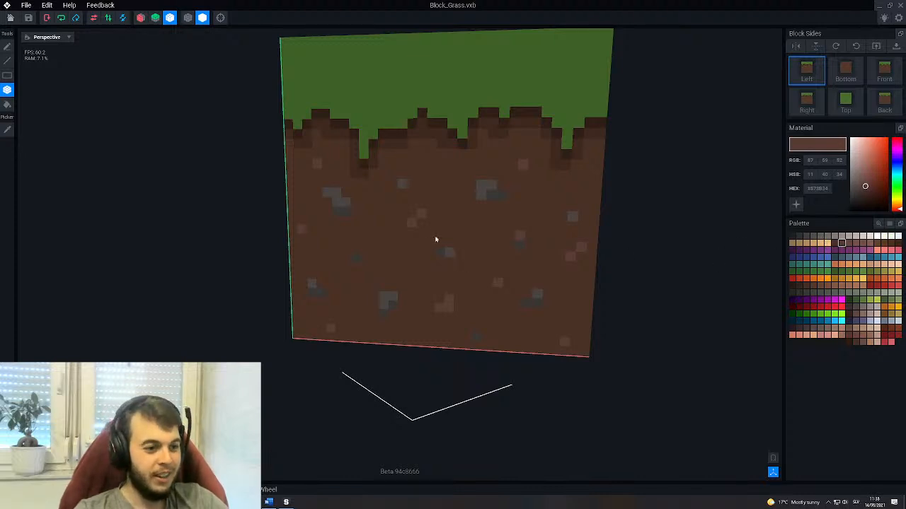
{"action": "mouse_move", "coordinate": [398, 284]}
{"action": "right_mouse_down"}
{"action": "mouse_move", "coordinate": [404, 273]}
{"action": "mouse_move", "coordinate": [417, 275]}
{"action": "mouse_move", "coordinate": [405, 276]}
{"action": "right_mouse_up"}
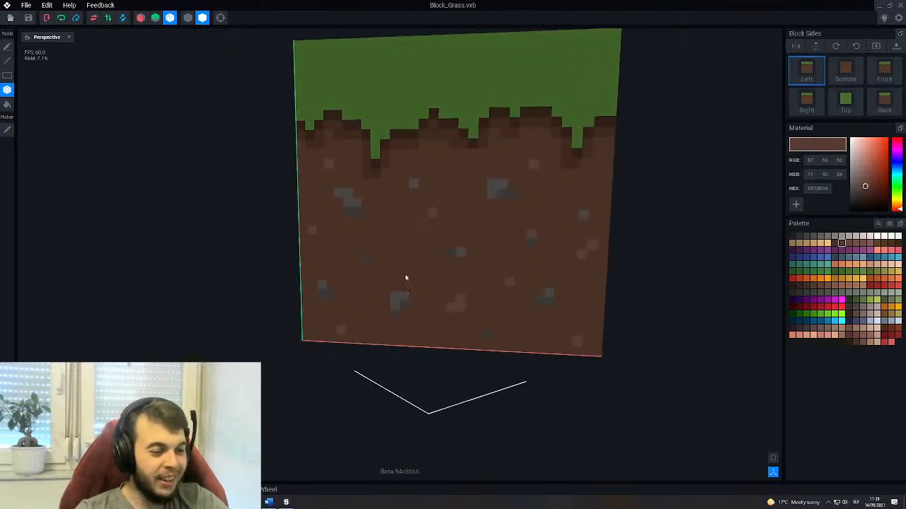
{"action": "scroll", "coordinate": [406, 276], "scroll_direction": "up", "scroll_amount": 3}
{"action": "scroll", "coordinate": [427, 208], "scroll_direction": "down", "scroll_amount": 5}
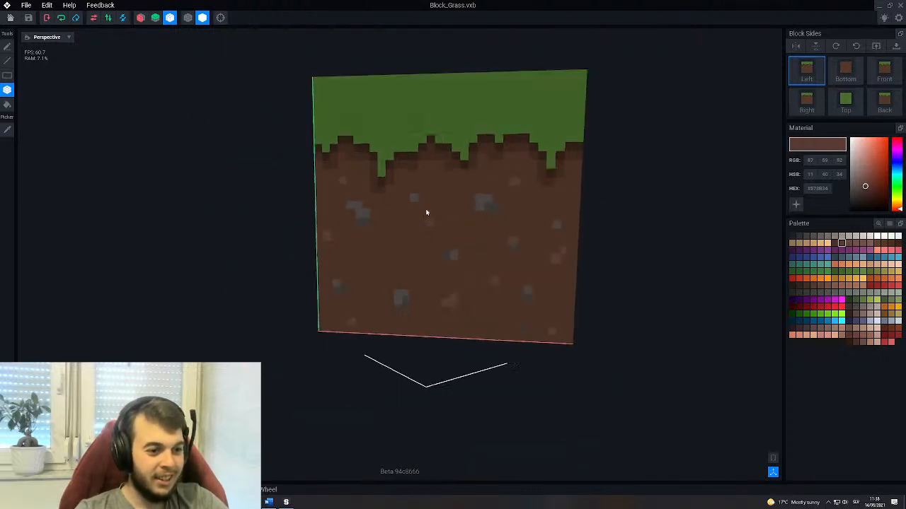
{"action": "right_click_drag", "start_coordinate": [417, 267], "coordinate": [416, 265]}
{"action": "scroll", "coordinate": [415, 268], "scroll_direction": "up", "scroll_amount": 2}
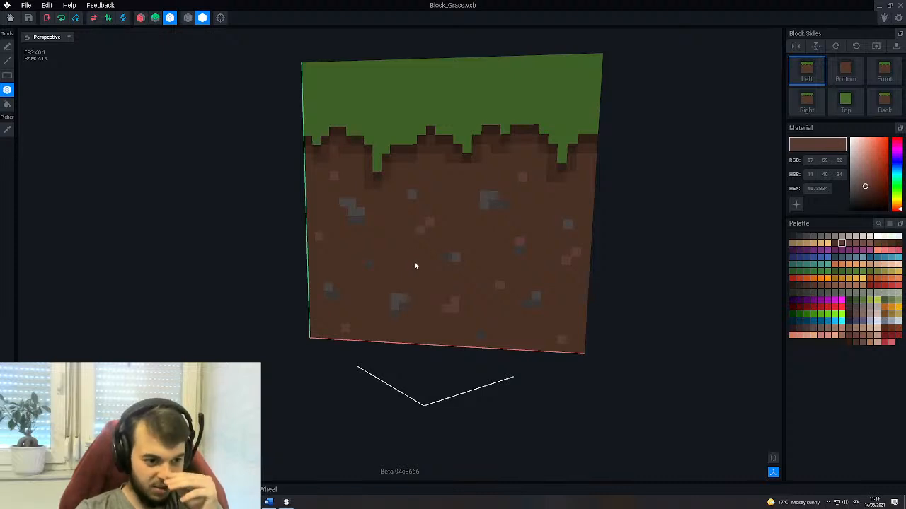
Paint subtle #573B34 shading pixels beside the reddish-brown specks across the left face's dirt.
{"action": "right_click_drag", "start_coordinate": [451, 323], "coordinate": [479, 314]}
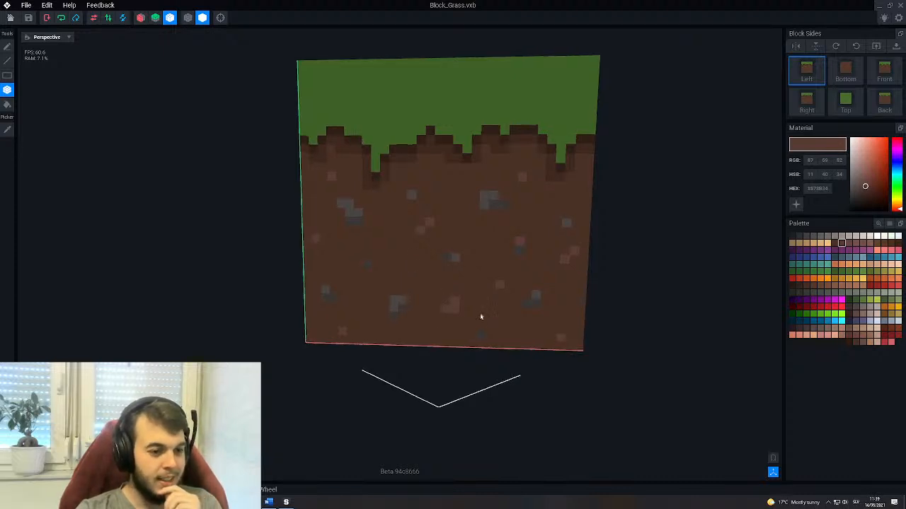
{"action": "scroll", "coordinate": [421, 283], "scroll_direction": "up", "scroll_amount": 2}
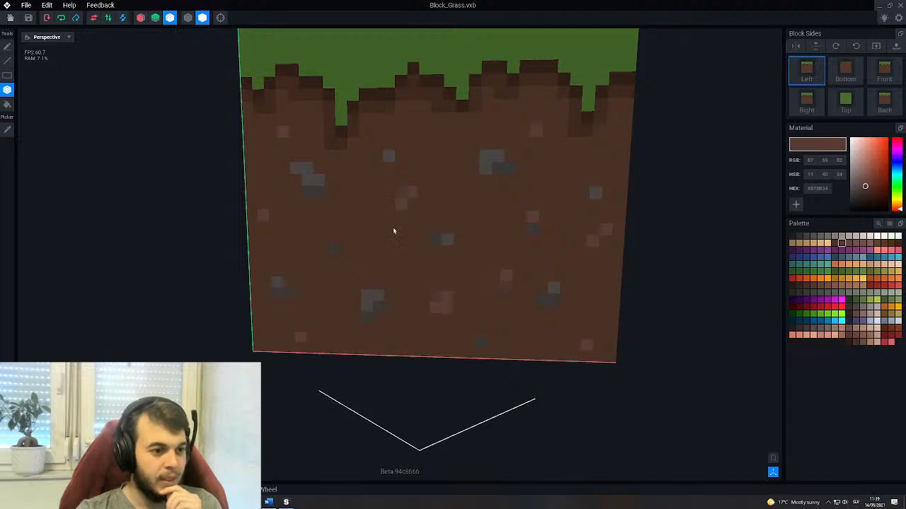
{"action": "right_click_drag", "start_coordinate": [401, 200], "coordinate": [434, 246]}
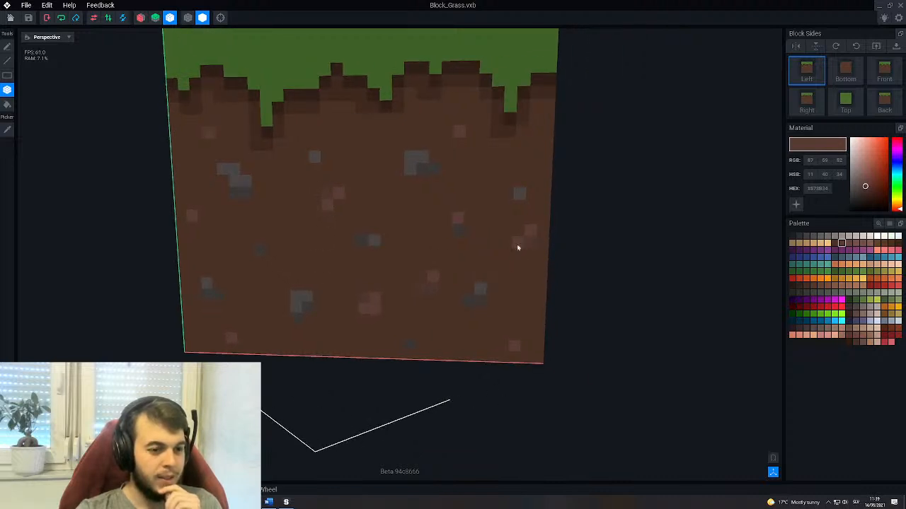
{"action": "right_click_drag", "start_coordinate": [459, 245], "coordinate": [532, 244]}
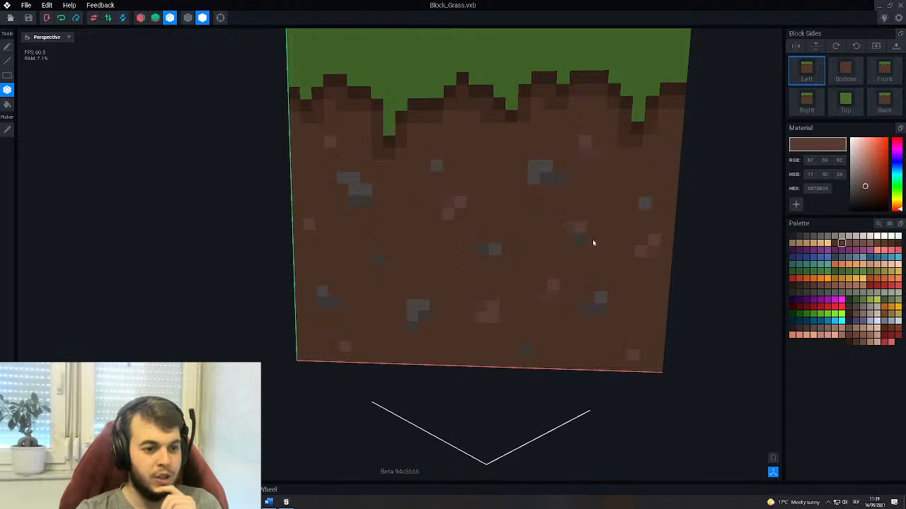
{"action": "middle_click_drag", "start_coordinate": [430, 284], "coordinate": [514, 277]}
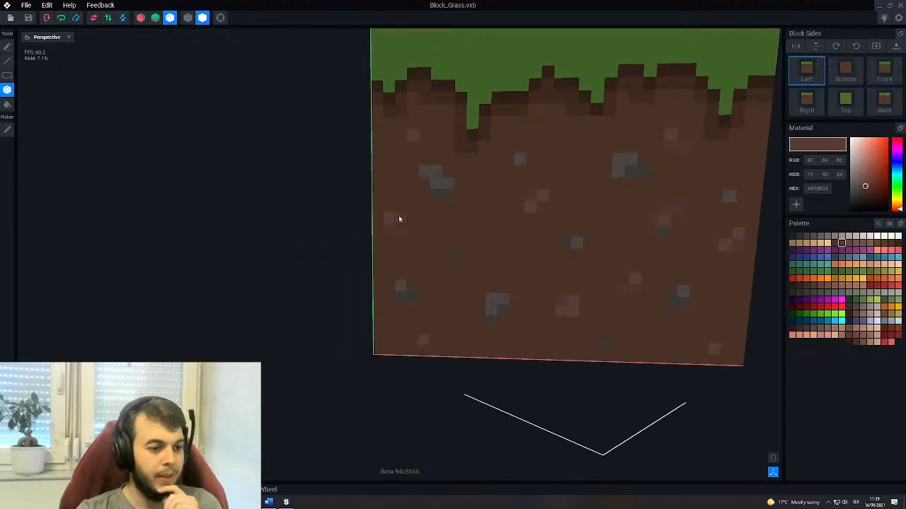
{"action": "middle_click_drag", "start_coordinate": [540, 284], "coordinate": [460, 328]}
{"action": "right_click_drag", "start_coordinate": [448, 295], "coordinate": [445, 297]}
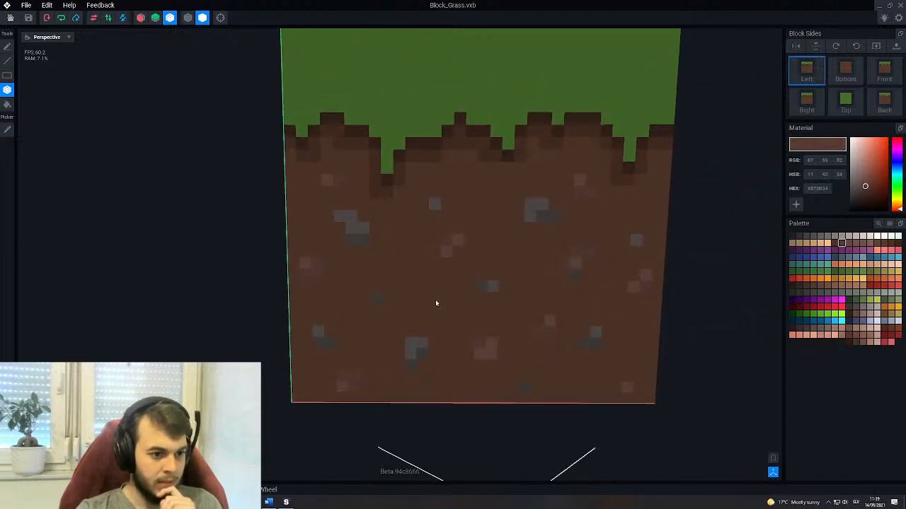
Switch editing from the left face to the adjacent side face that still lacks shading around its specks.
{"action": "middle_click_drag", "start_coordinate": [384, 279], "coordinate": [423, 218]}
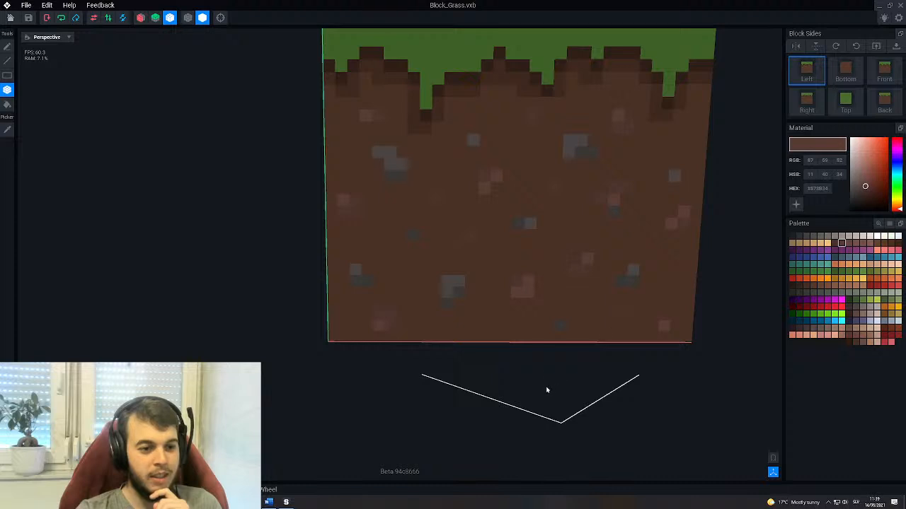
{"action": "right_click_drag", "start_coordinate": [488, 324], "coordinate": [571, 235]}
{"action": "scroll", "coordinate": [621, 177], "scroll_direction": "up", "scroll_amount": 2}
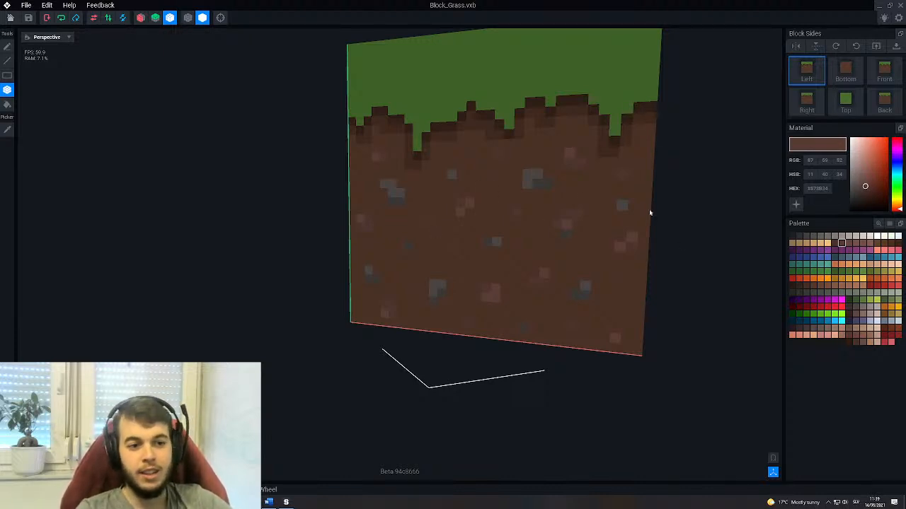
{"action": "right_click_drag", "start_coordinate": [463, 281], "coordinate": [432, 286]}
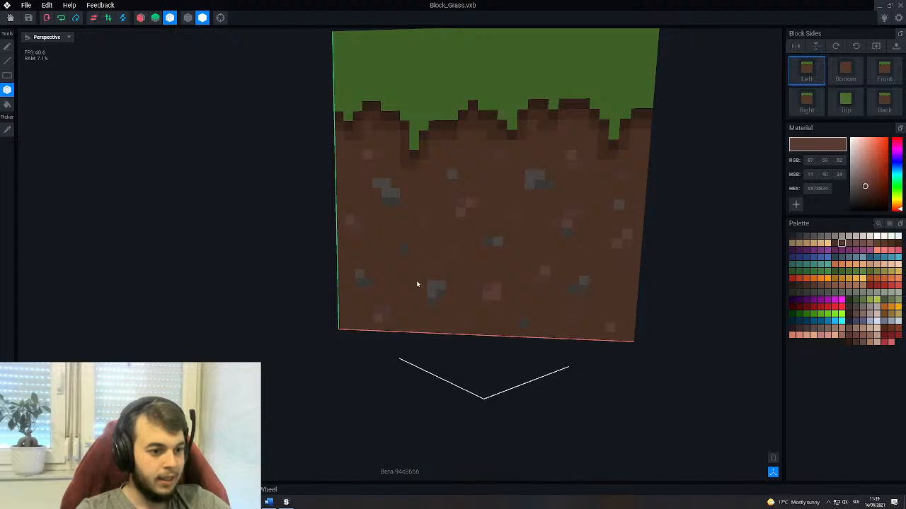
{"action": "right_click_drag", "start_coordinate": [399, 340], "coordinate": [435, 288]}
{"action": "left_click", "coordinate": [140, 18]}
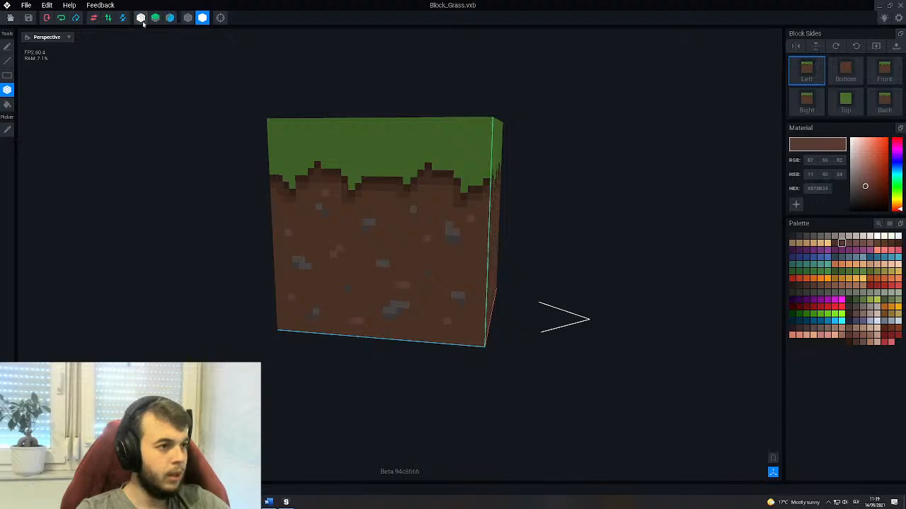
{"action": "scroll", "coordinate": [432, 271], "scroll_direction": "up", "scroll_amount": 2}
{"action": "scroll", "coordinate": [418, 266], "scroll_direction": "up", "scroll_amount": 3}
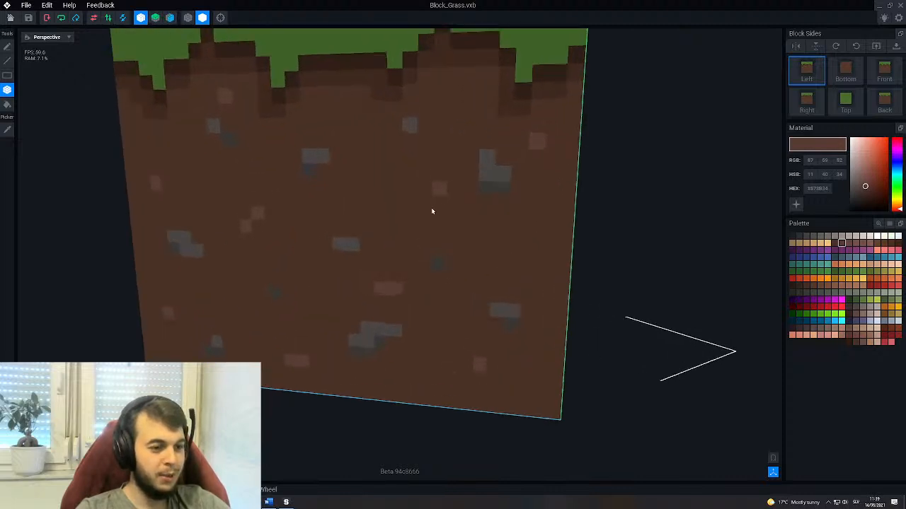
Paint subtle #573B34 shading pixels beside the reddish-brown specks and stones across this side face's dirt.
{"action": "scroll", "coordinate": [413, 196], "scroll_direction": "down", "scroll_amount": 3}
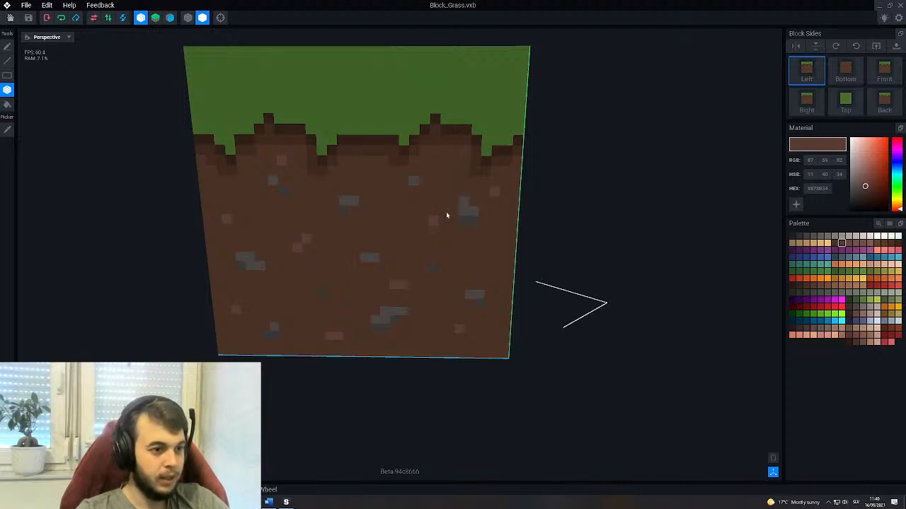
{"action": "scroll", "coordinate": [384, 214], "scroll_direction": "up", "scroll_amount": 1}
{"action": "middle_click_drag", "start_coordinate": [384, 215], "coordinate": [457, 279]}
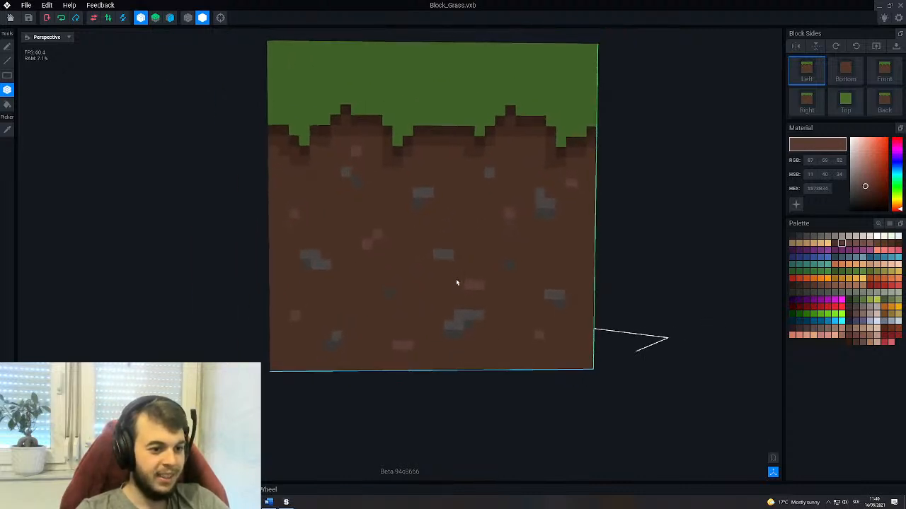
{"action": "scroll", "coordinate": [455, 277], "scroll_direction": "up", "scroll_amount": 2}
{"action": "scroll", "coordinate": [462, 304], "scroll_direction": "up", "scroll_amount": 2}
{"action": "middle_click_drag", "start_coordinate": [408, 359], "coordinate": [458, 333]}
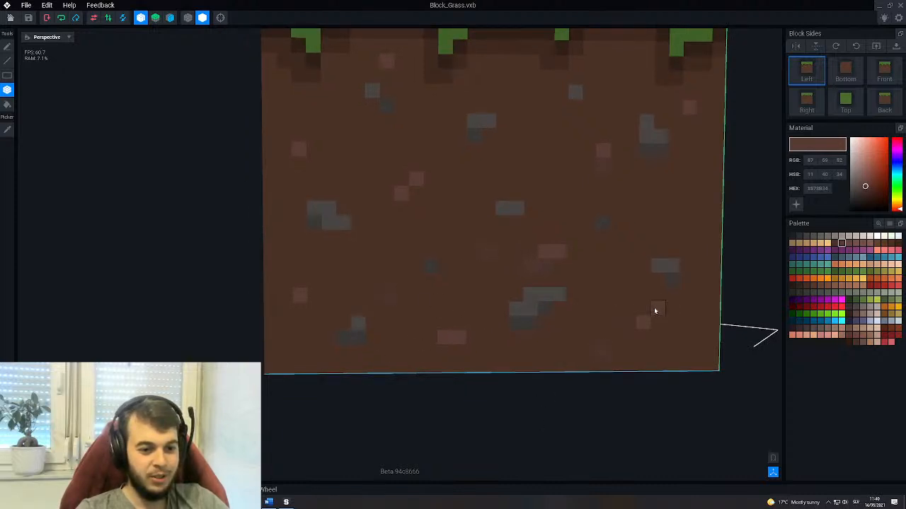
{"action": "middle_click_drag", "start_coordinate": [635, 331], "coordinate": [611, 291]}
{"action": "middle_click_drag", "start_coordinate": [533, 356], "coordinate": [590, 281]}
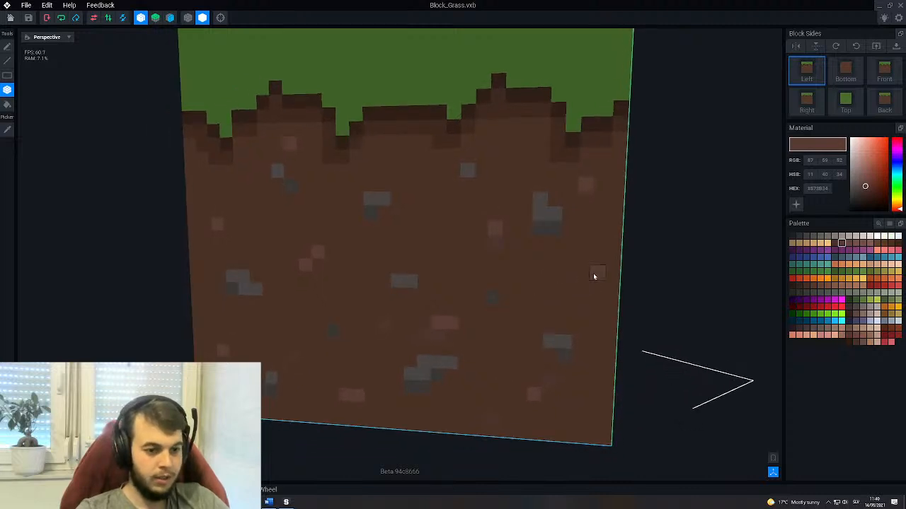
{"action": "middle_click_drag", "start_coordinate": [526, 273], "coordinate": [487, 179]}
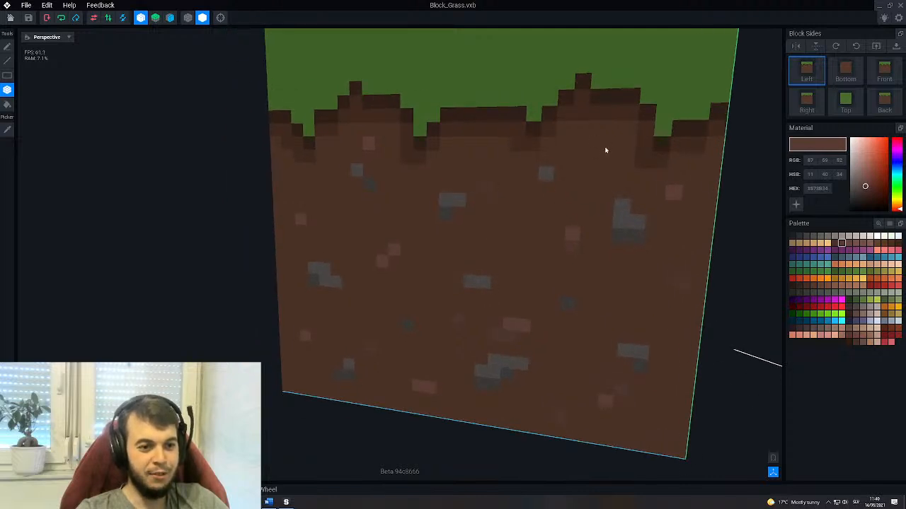
{"action": "middle_click_drag", "start_coordinate": [431, 256], "coordinate": [592, 243]}
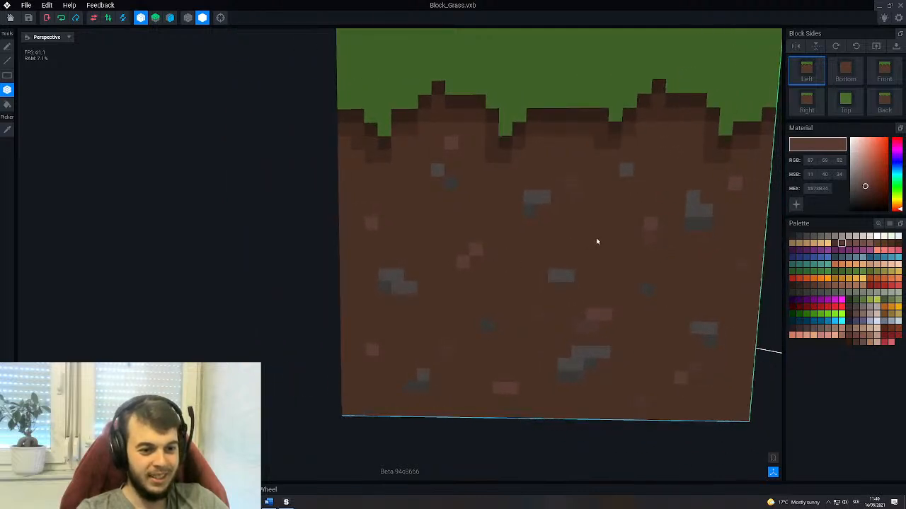
{"action": "middle_click_drag", "start_coordinate": [651, 253], "coordinate": [512, 240]}
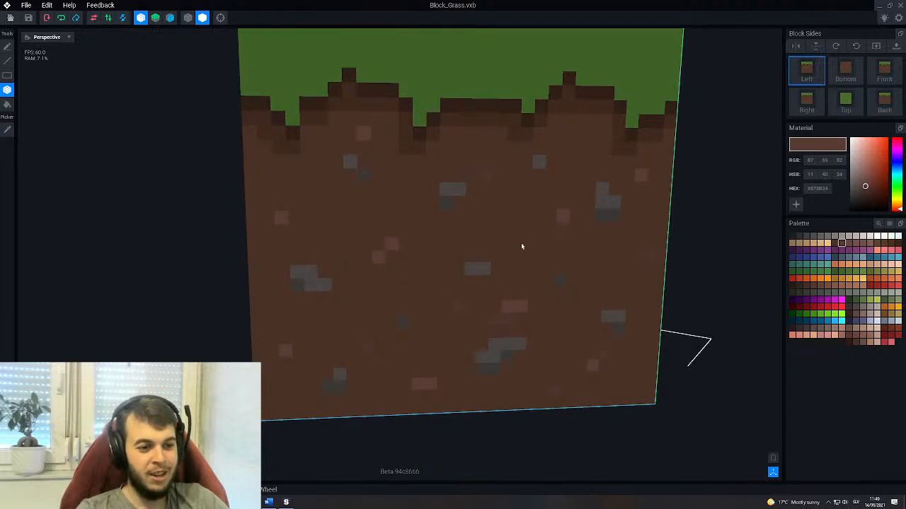
{"action": "middle_click_drag", "start_coordinate": [414, 340], "coordinate": [455, 332]}
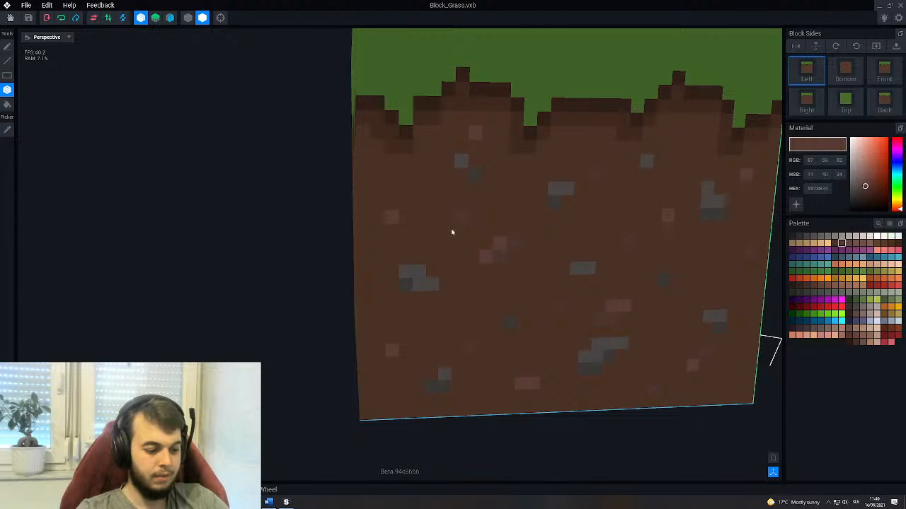
{"action": "key", "text": "super"}
{"action": "type", "text": "sand"}
{"action": "key", "text": "Escape"}
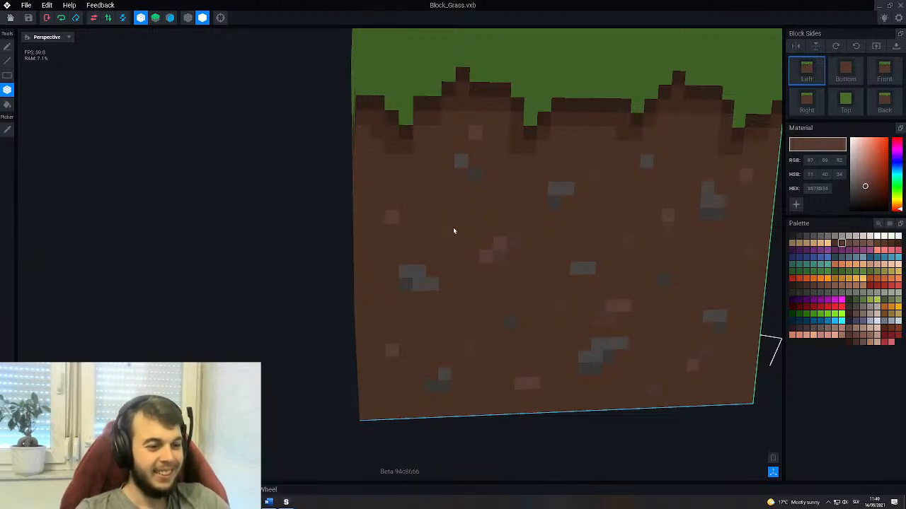
Add a few more #573B34 shading pixels to the same face's dirt, including one near its lower-left corner.
{"action": "right_click_drag", "start_coordinate": [436, 269], "coordinate": [454, 271]}
{"action": "middle_click_drag", "start_coordinate": [410, 205], "coordinate": [401, 315]}
{"action": "scroll", "coordinate": [402, 314], "scroll_direction": "down", "scroll_amount": 3}
{"action": "right_click_drag", "start_coordinate": [468, 300], "coordinate": [373, 326]}
{"action": "scroll", "coordinate": [505, 295], "scroll_direction": "up", "scroll_amount": 3}
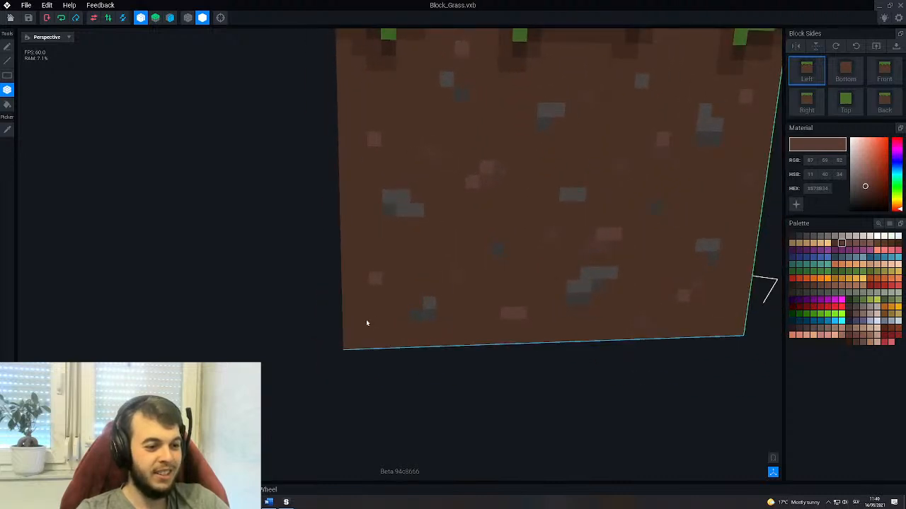
{"action": "scroll", "coordinate": [451, 273], "scroll_direction": "down", "scroll_amount": 3}
{"action": "right_click_drag", "start_coordinate": [459, 279], "coordinate": [586, 320]}
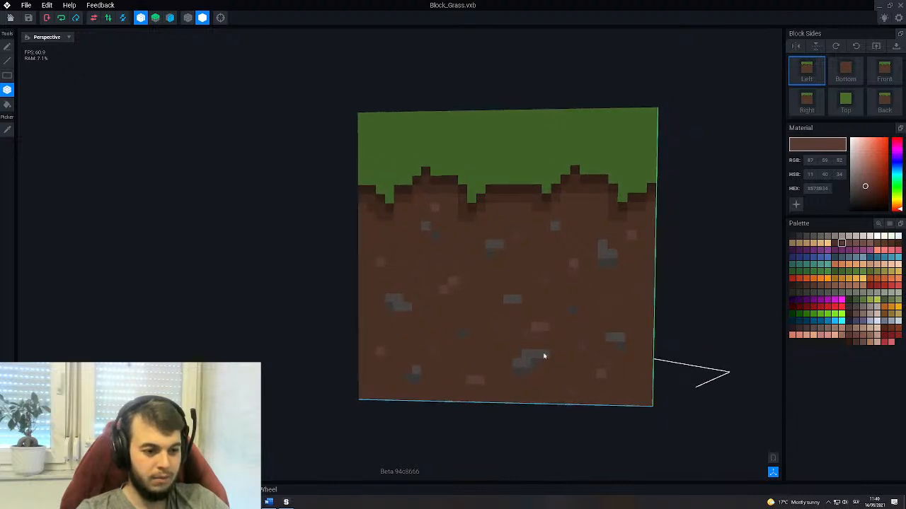
{"action": "right_click_drag", "start_coordinate": [457, 263], "coordinate": [505, 287]}
{"action": "scroll", "coordinate": [544, 272], "scroll_direction": "up", "scroll_amount": 2}
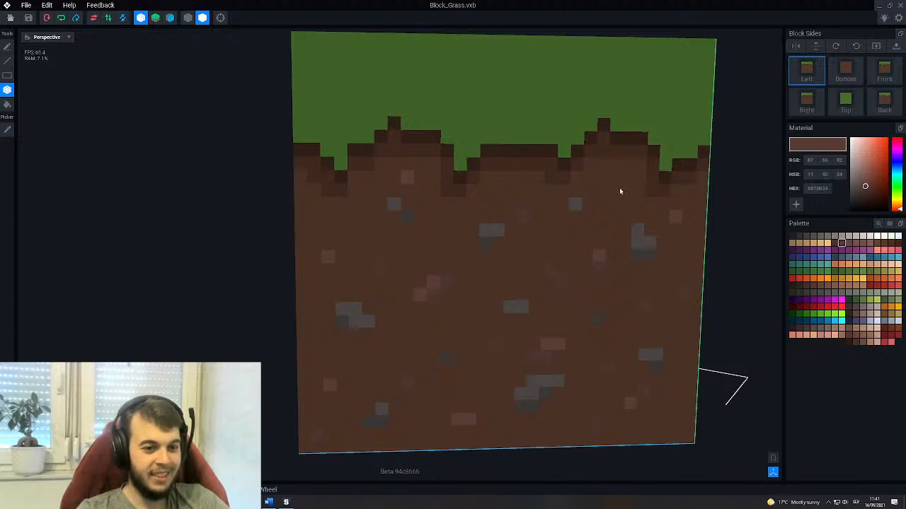
Preview the block's textures as repeated neighbouring tiles, examine how the sides line up, and return to the single block.
{"action": "scroll", "coordinate": [463, 340], "scroll_direction": "down", "scroll_amount": 5}
{"action": "right_click_drag", "start_coordinate": [471, 282], "coordinate": [437, 259]}
{"action": "scroll", "coordinate": [438, 286], "scroll_direction": "up", "scroll_amount": 5}
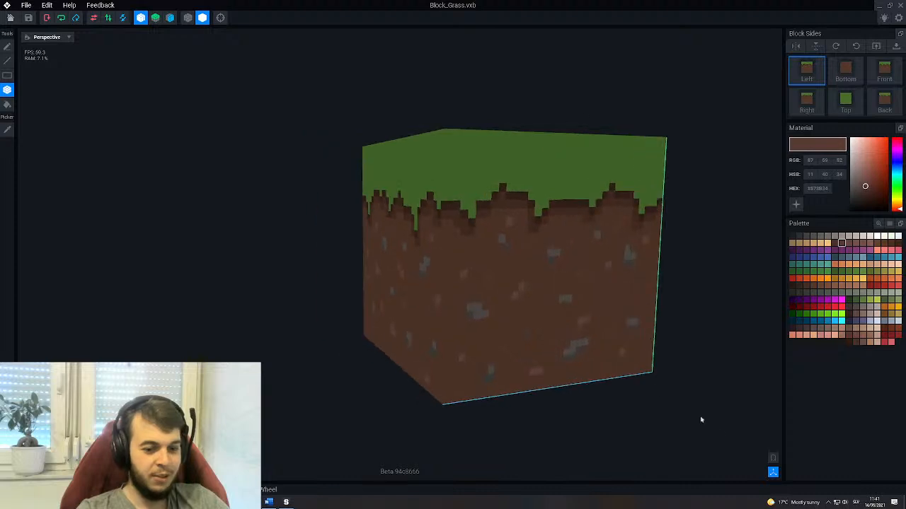
{"action": "left_click", "coordinate": [773, 458]}
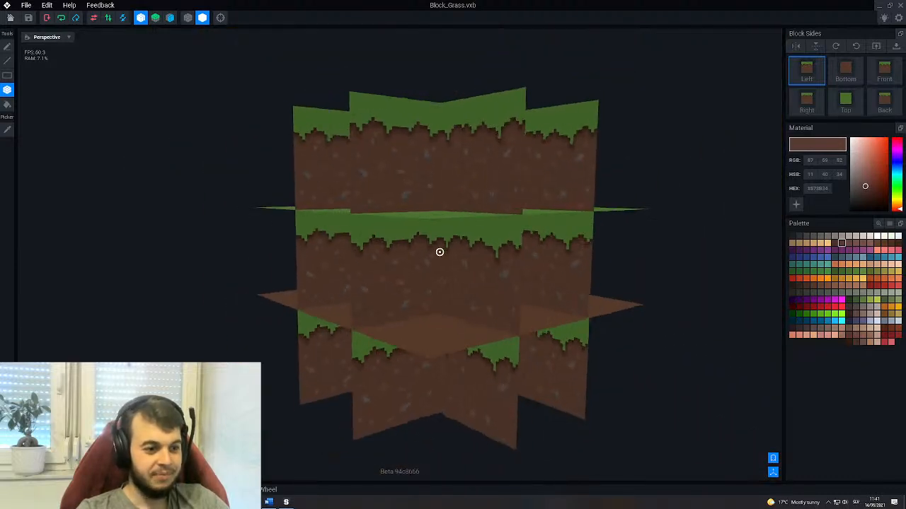
{"action": "right_click_drag", "start_coordinate": [438, 252], "coordinate": [437, 252]}
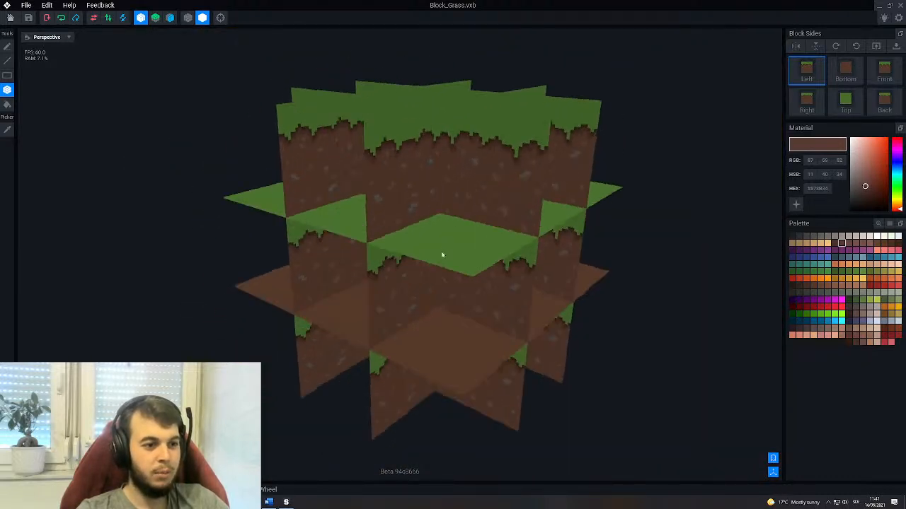
{"action": "right_click_drag", "start_coordinate": [441, 170], "coordinate": [408, 220]}
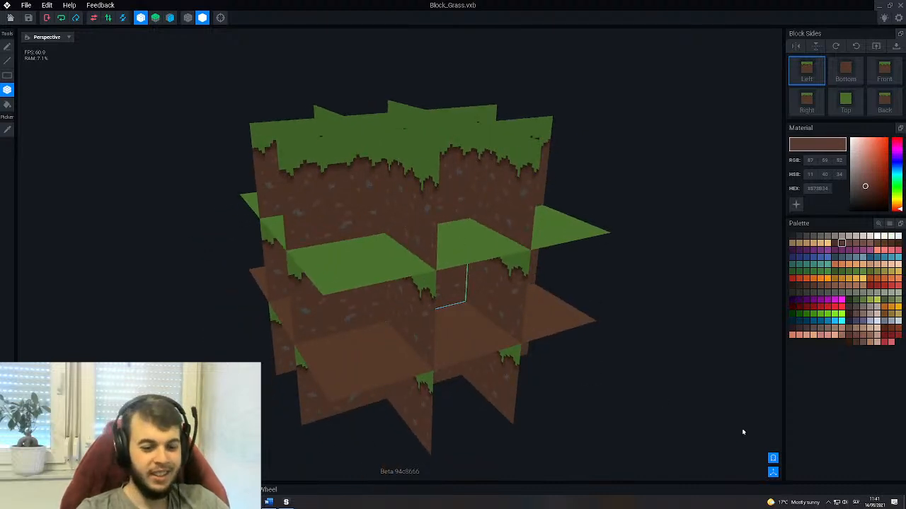
{"action": "left_click", "coordinate": [776, 462]}
{"action": "right_click_drag", "start_coordinate": [437, 263], "coordinate": [390, 277]}
{"action": "scroll", "coordinate": [391, 276], "scroll_direction": "up", "scroll_amount": 2}
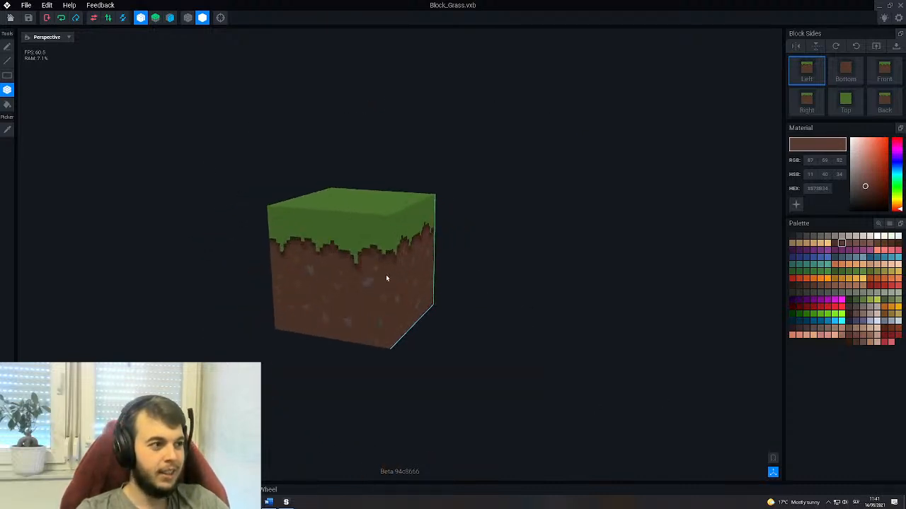
Sample the dark brown #452E22 from the shadow under the long grass drip as the paint colour.
{"action": "left_click", "coordinate": [36, 25]}
{"action": "middle_click_drag", "start_coordinate": [322, 267], "coordinate": [398, 258]}
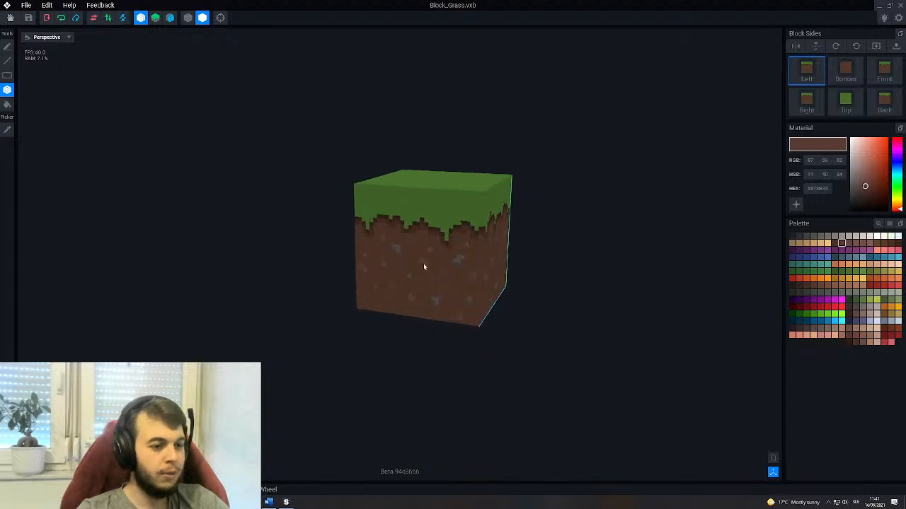
{"action": "scroll", "coordinate": [443, 271], "scroll_direction": "up", "scroll_amount": 3}
{"action": "right_click_drag", "start_coordinate": [453, 274], "coordinate": [479, 233]}
{"action": "scroll", "coordinate": [524, 210], "scroll_direction": "up", "scroll_amount": 2}
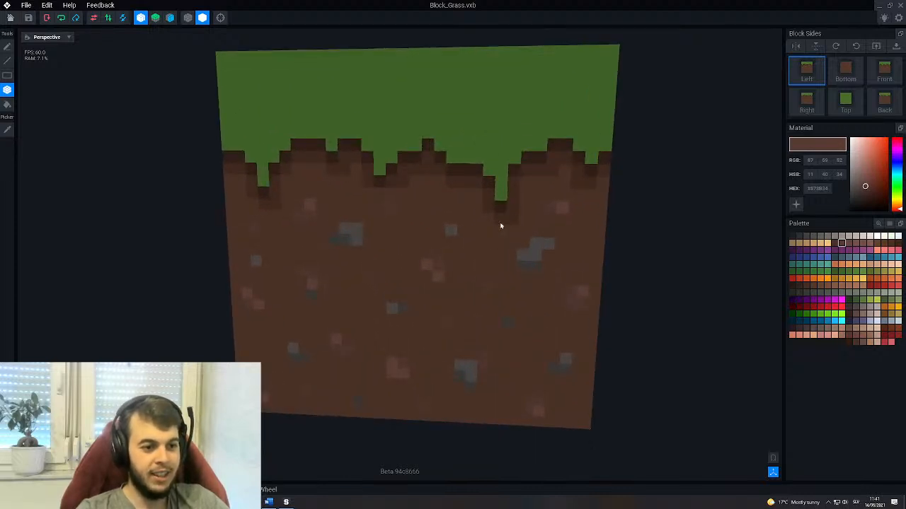
{"action": "left_click", "coordinate": [7, 130]}
{"action": "left_click", "coordinate": [512, 218]}
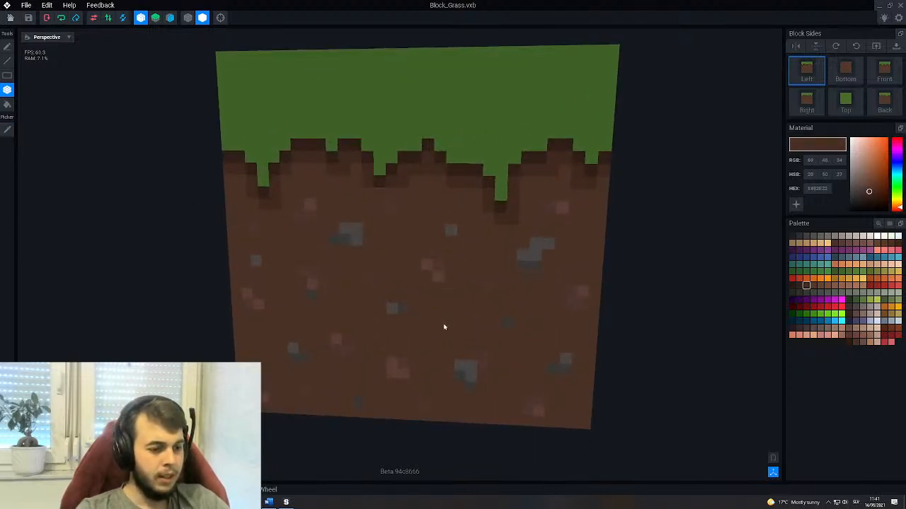
Paint scattered single-pixel #452E22 dark specks on the previously shaded side face, at the upper left, lower left, lower right and right edge.
{"action": "scroll", "coordinate": [446, 326], "scroll_direction": "down", "scroll_amount": 2}
{"action": "scroll", "coordinate": [443, 316], "scroll_direction": "down", "scroll_amount": 2}
{"action": "right_click_drag", "start_coordinate": [493, 287], "coordinate": [491, 289]}
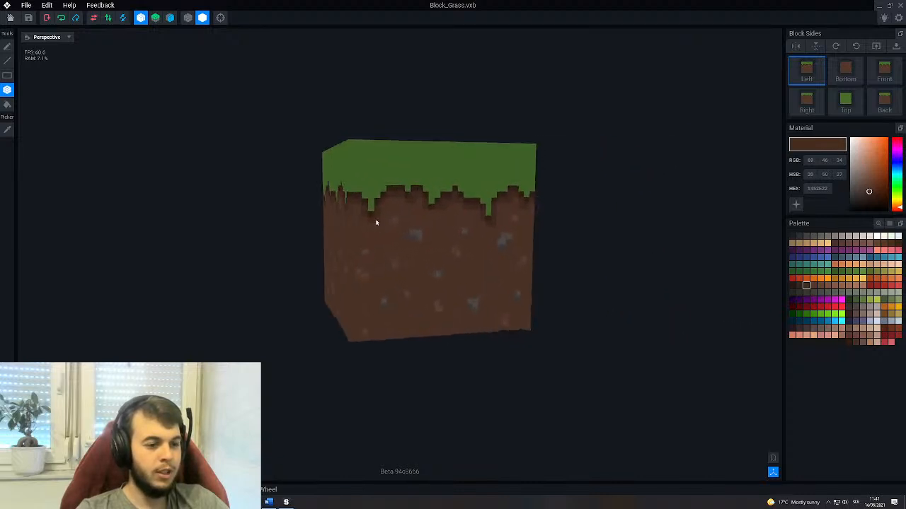
{"action": "right_click_drag", "start_coordinate": [393, 275], "coordinate": [399, 275]}
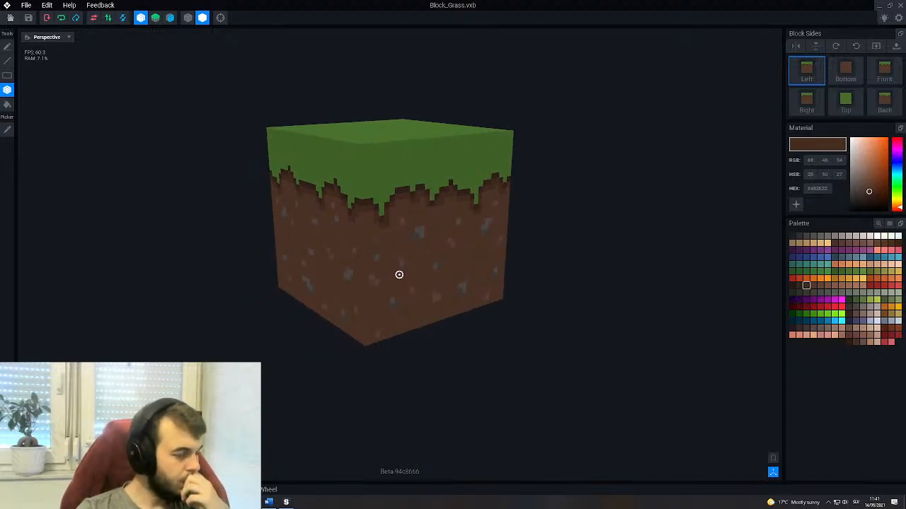
{"action": "right_click_drag", "start_coordinate": [404, 232], "coordinate": [439, 227]}
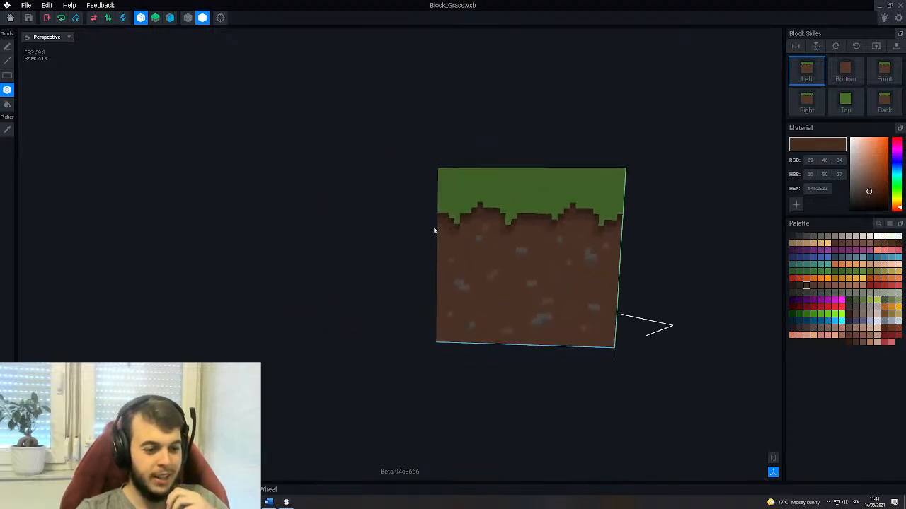
{"action": "scroll", "coordinate": [439, 227], "scroll_direction": "up", "scroll_amount": 4}
{"action": "middle_click_drag", "start_coordinate": [558, 291], "coordinate": [419, 261]}
{"action": "scroll", "coordinate": [418, 261], "scroll_direction": "up", "scroll_amount": 3}
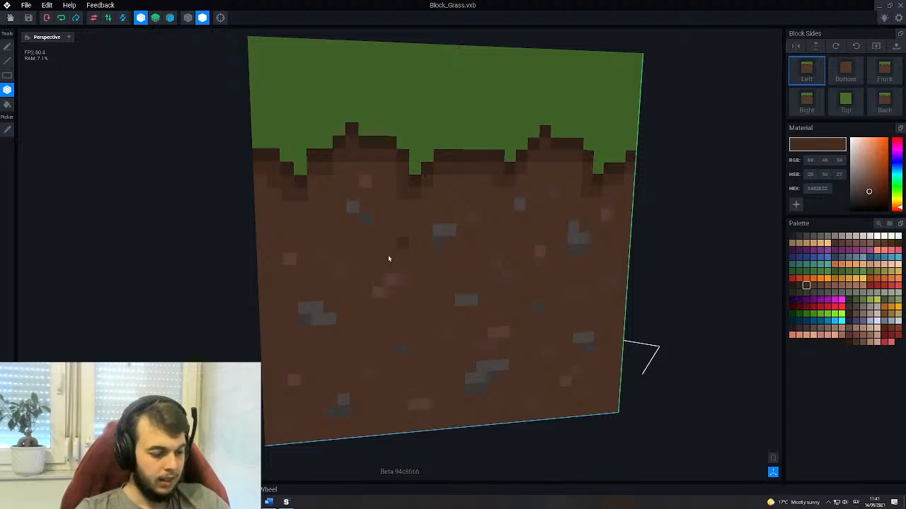
{"action": "right_click_drag", "start_coordinate": [433, 293], "coordinate": [473, 322]}
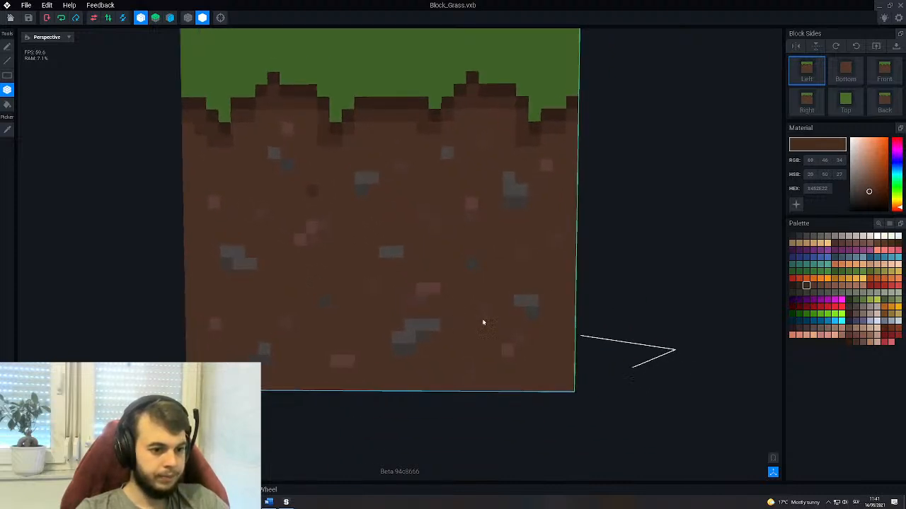
{"action": "scroll", "coordinate": [457, 361], "scroll_direction": "down", "scroll_amount": 2}
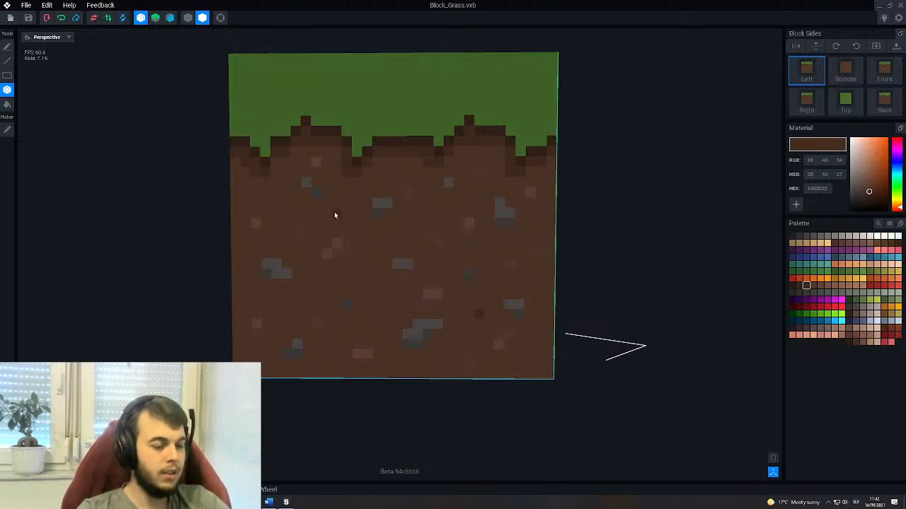
{"action": "left_click", "coordinate": [316, 326]}
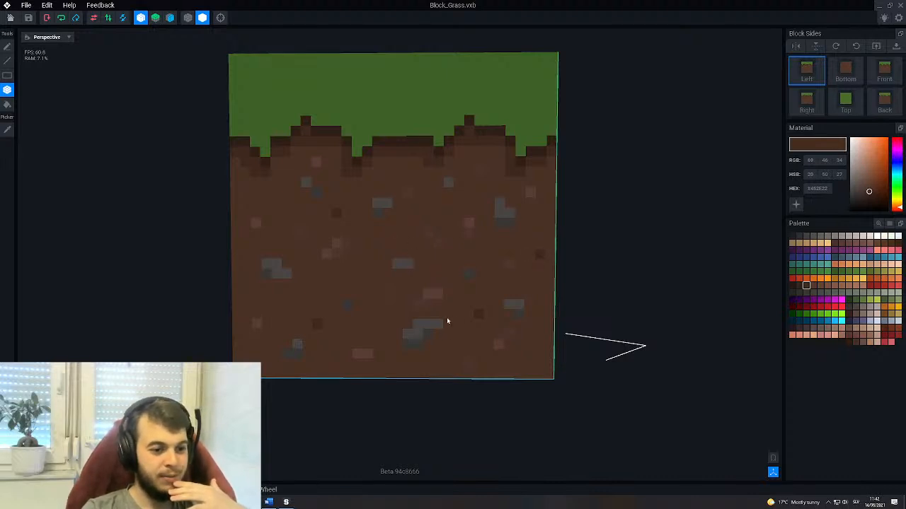
Add further #452E22 dark specks near the same face's centre and in its lower-left corner.
{"action": "scroll", "coordinate": [452, 317], "scroll_direction": "down", "scroll_amount": 4}
{"action": "right_click_drag", "start_coordinate": [439, 309], "coordinate": [429, 291]}
{"action": "scroll", "coordinate": [457, 318], "scroll_direction": "up", "scroll_amount": 2}
{"action": "scroll", "coordinate": [396, 276], "scroll_direction": "up", "scroll_amount": 3}
{"action": "right_click_drag", "start_coordinate": [394, 318], "coordinate": [410, 292]}
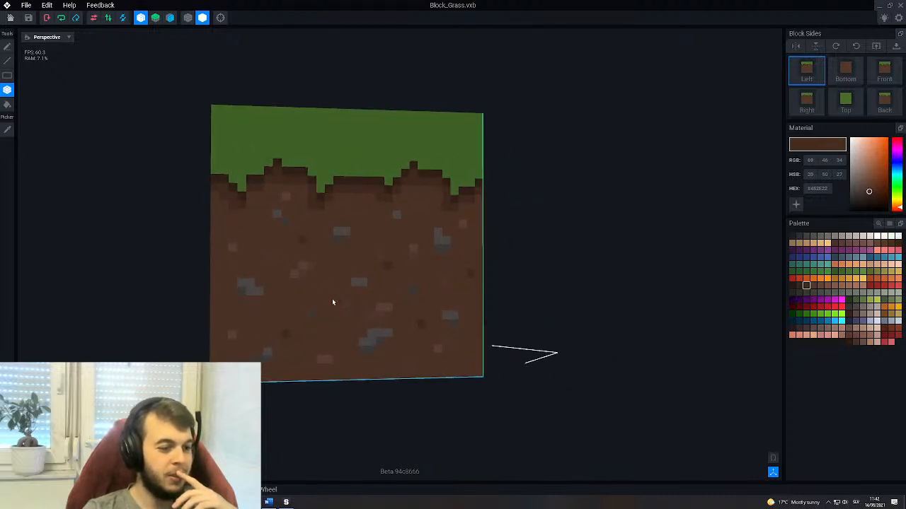
{"action": "scroll", "coordinate": [332, 302], "scroll_direction": "down", "scroll_amount": 2}
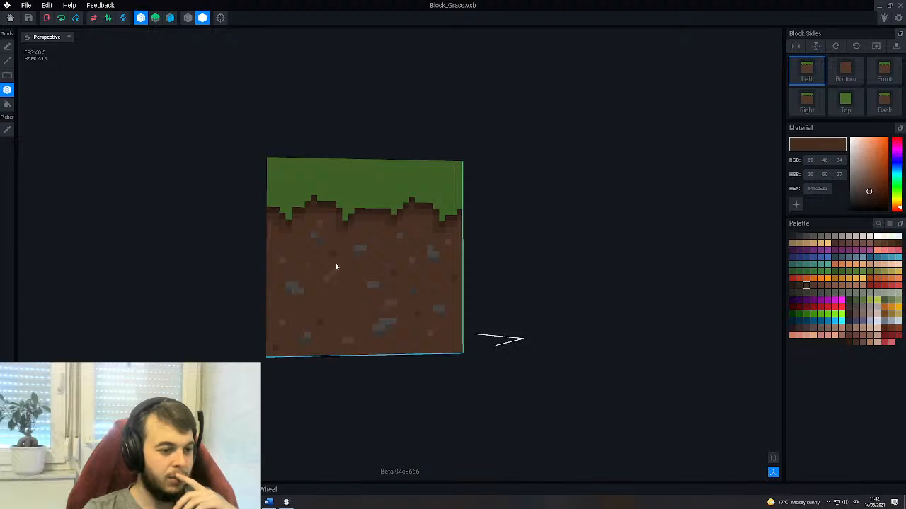
{"action": "right_click_drag", "start_coordinate": [343, 288], "coordinate": [435, 259]}
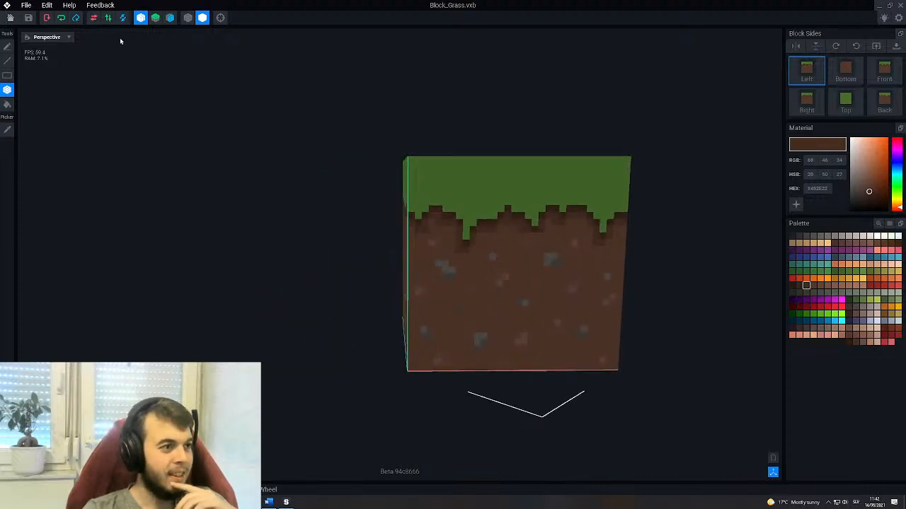
Paint scattered single-pixel #452E22 dark specks across the dirt of the next side face, near its centre, right edge and bottom.
{"action": "left_click", "coordinate": [155, 19]}
{"action": "left_click", "coordinate": [169, 18]}
{"action": "middle_click_drag", "start_coordinate": [495, 324], "coordinate": [410, 249]}
{"action": "right_click_drag", "start_coordinate": [411, 249], "coordinate": [378, 268]}
{"action": "scroll", "coordinate": [394, 265], "scroll_direction": "up", "scroll_amount": 2}
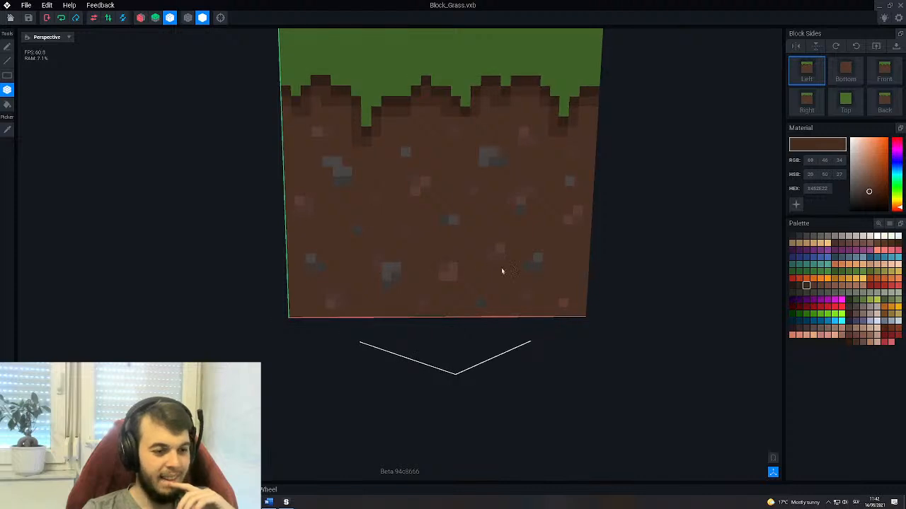
{"action": "right_click_drag", "start_coordinate": [544, 286], "coordinate": [435, 225]}
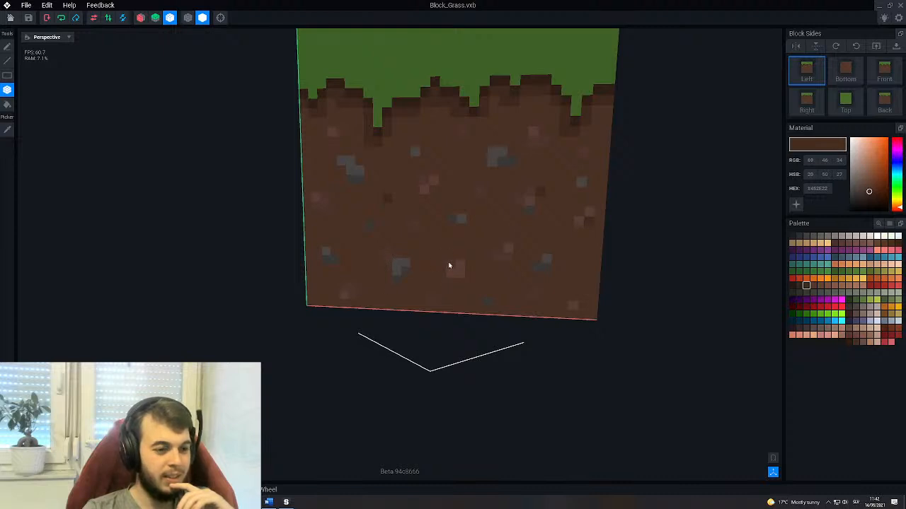
{"action": "scroll", "coordinate": [411, 306], "scroll_direction": "down", "scroll_amount": 5}
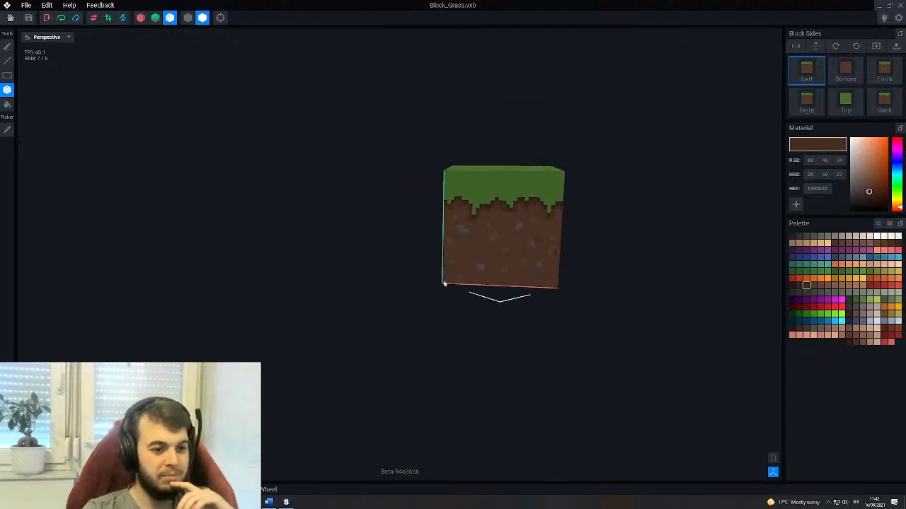
{"action": "scroll", "coordinate": [437, 279], "scroll_direction": "up", "scroll_amount": 3}
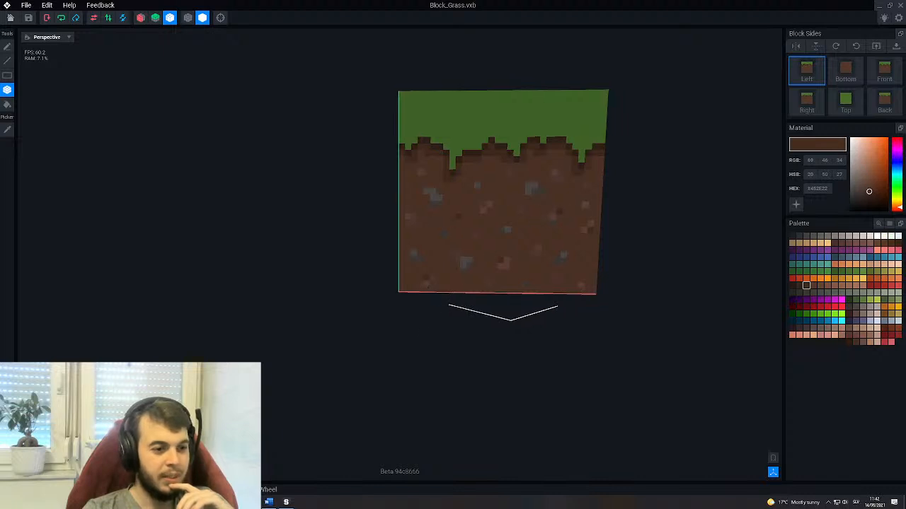
Preview the speckled textures as repeated neighbouring tiles, return to the single block and examine its side faces.
{"action": "middle_click_drag", "start_coordinate": [486, 200], "coordinate": [451, 225]}
{"action": "right_click_drag", "start_coordinate": [451, 224], "coordinate": [442, 226]}
{"action": "scroll", "coordinate": [419, 240], "scroll_direction": "up", "scroll_amount": 3}
{"action": "right_click_drag", "start_coordinate": [311, 255], "coordinate": [357, 267]}
{"action": "left_click", "coordinate": [772, 459]}
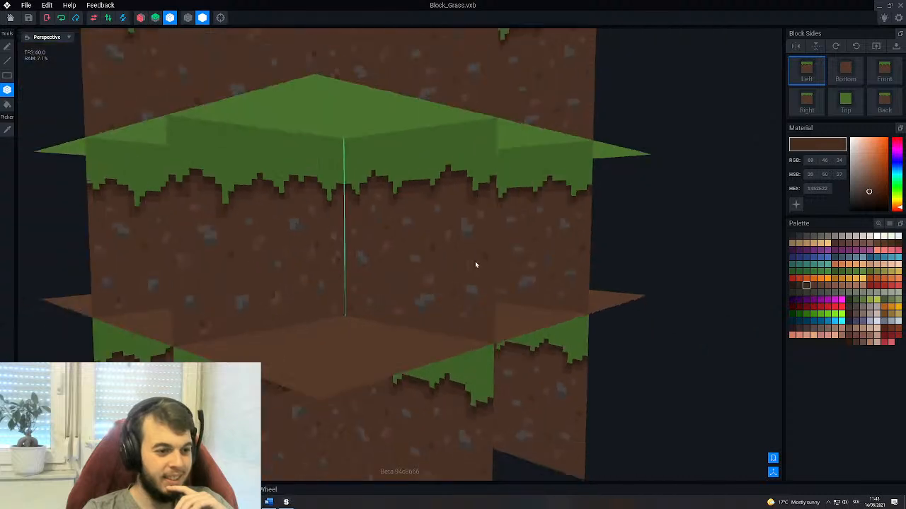
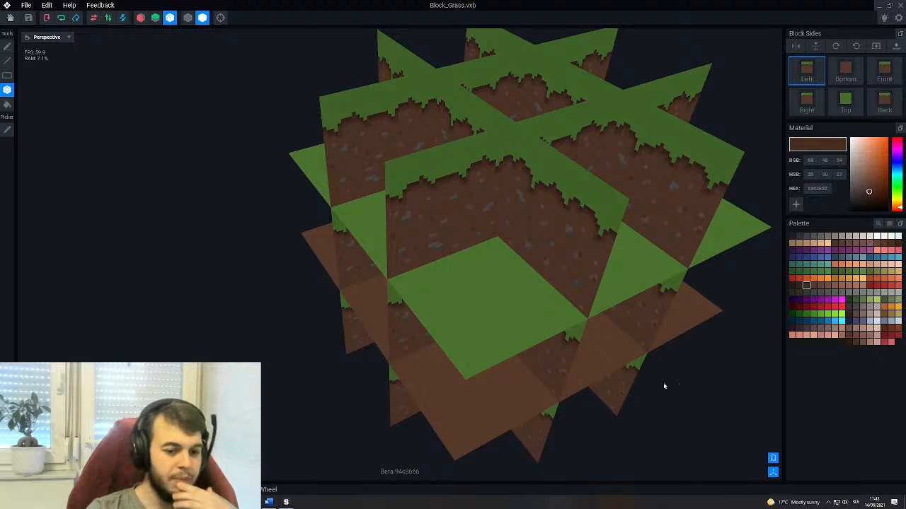
{"action": "left_click", "coordinate": [772, 459]}
{"action": "right_click_drag", "start_coordinate": [583, 306], "coordinate": [468, 289]}
{"action": "scroll", "coordinate": [520, 235], "scroll_direction": "up", "scroll_amount": 2}
{"action": "middle_click_drag", "start_coordinate": [557, 261], "coordinate": [555, 262]}
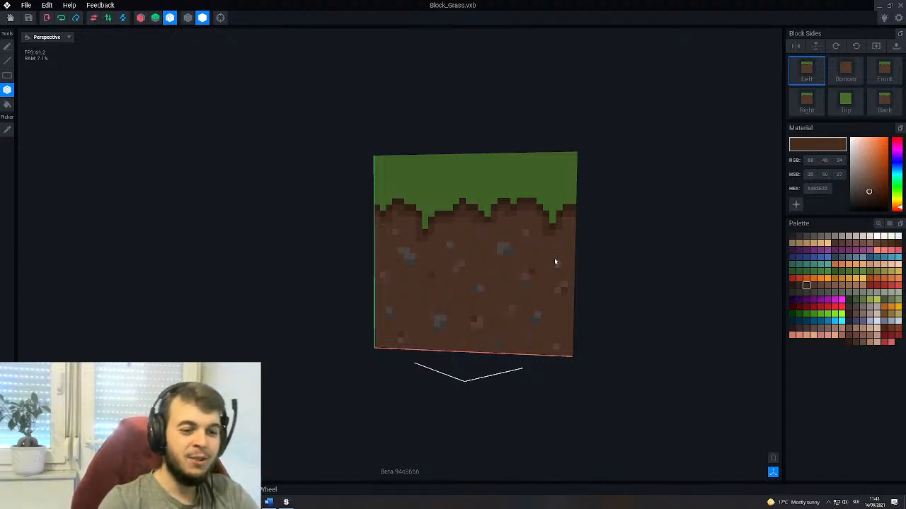
{"action": "right_click_drag", "start_coordinate": [457, 197], "coordinate": [455, 199]}
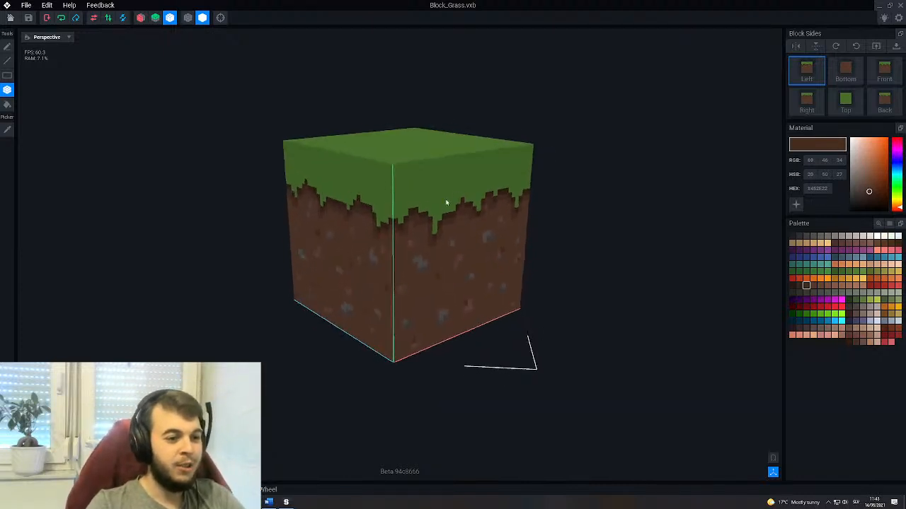
{"action": "scroll", "coordinate": [389, 219], "scroll_direction": "up", "scroll_amount": 2}
{"action": "right_click_drag", "start_coordinate": [254, 236], "coordinate": [542, 198]}
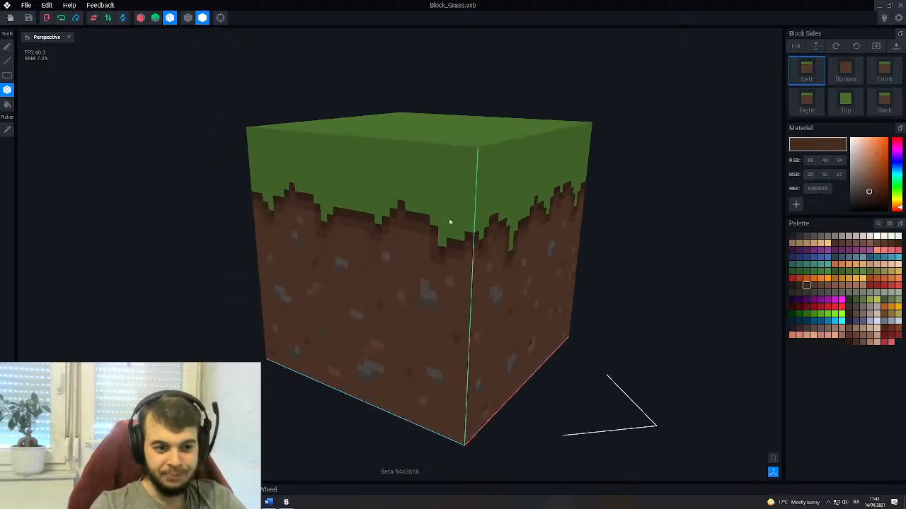
Sample the green from the block's top face and choose the darker palette green #375821 as the paint colour.
{"action": "right_click_drag", "start_coordinate": [459, 232], "coordinate": [122, 181]}
{"action": "left_click", "coordinate": [13, 133]}
{"action": "left_click", "coordinate": [460, 181]}
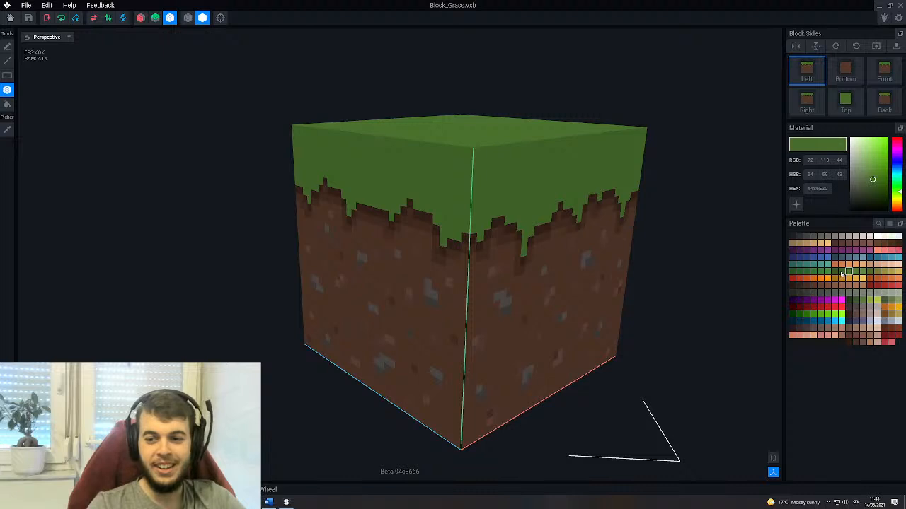
{"action": "left_click", "coordinate": [841, 272]}
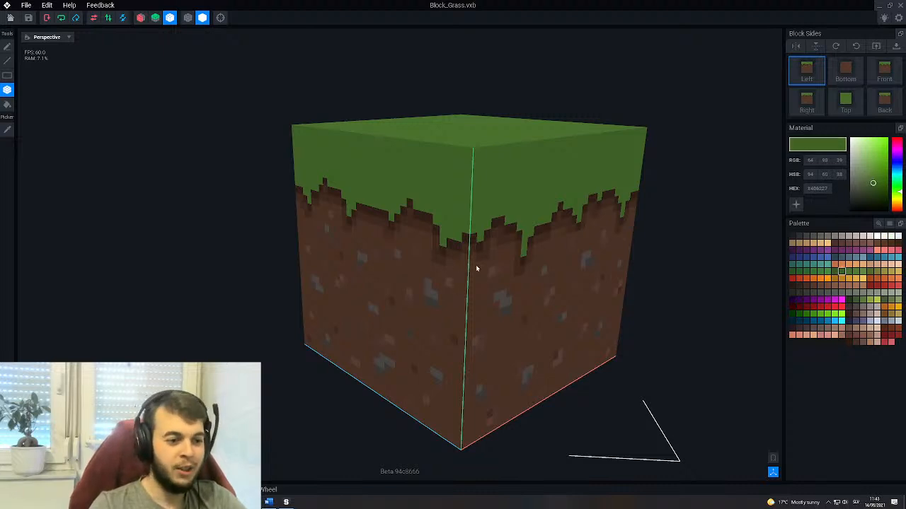
{"action": "left_click", "coordinate": [834, 272]}
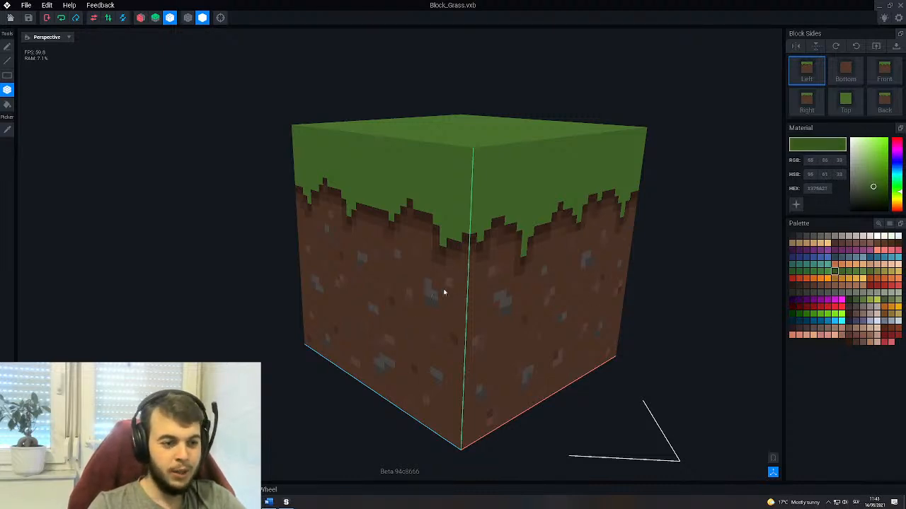
Paint #375821 shading pixels along the lower grass edge at the side face's left part, including the tip of the long drip.
{"action": "right_click_drag", "start_coordinate": [424, 265], "coordinate": [457, 255]}
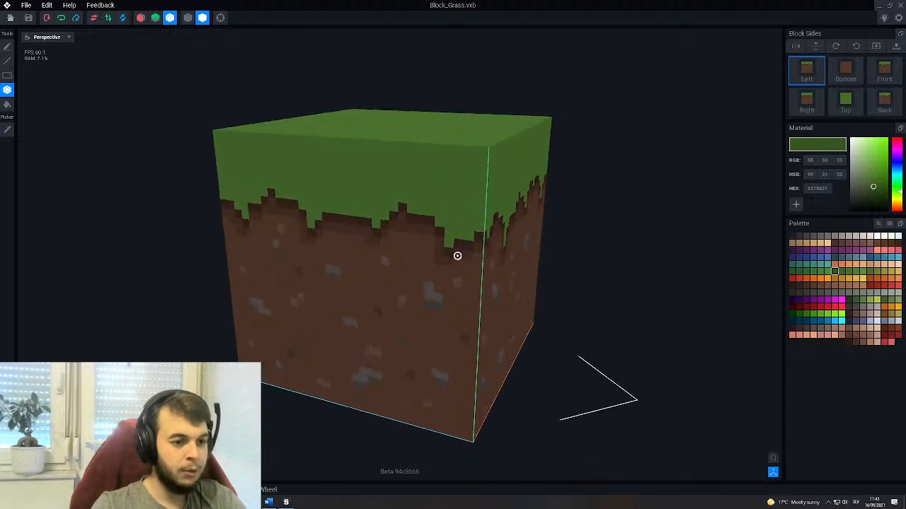
{"action": "scroll", "coordinate": [443, 250], "scroll_direction": "up", "scroll_amount": 3}
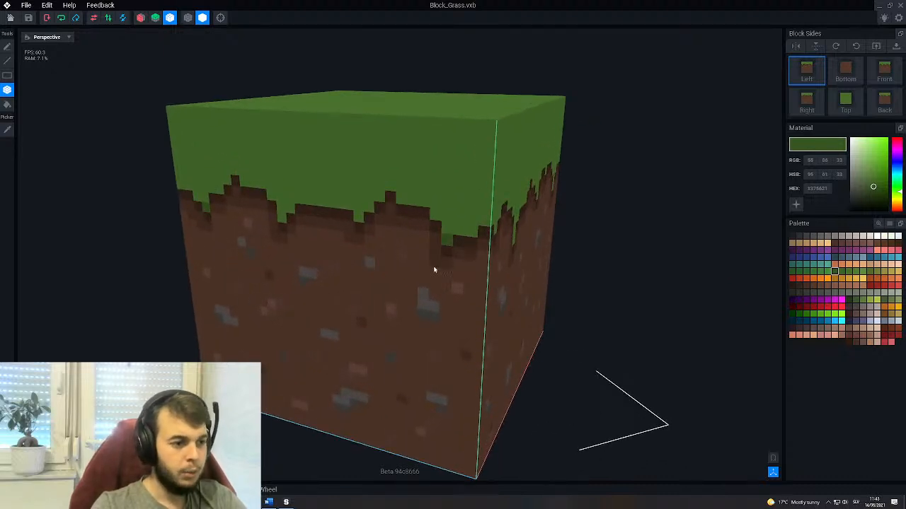
{"action": "scroll", "coordinate": [434, 270], "scroll_direction": "down", "scroll_amount": 2}
{"action": "mouse_move", "coordinate": [435, 268]}
{"action": "right_mouse_down"}
{"action": "mouse_move", "coordinate": [511, 259]}
{"action": "mouse_move", "coordinate": [443, 269]}
{"action": "right_mouse_up"}
{"action": "scroll", "coordinate": [443, 269], "scroll_direction": "up", "scroll_amount": 2}
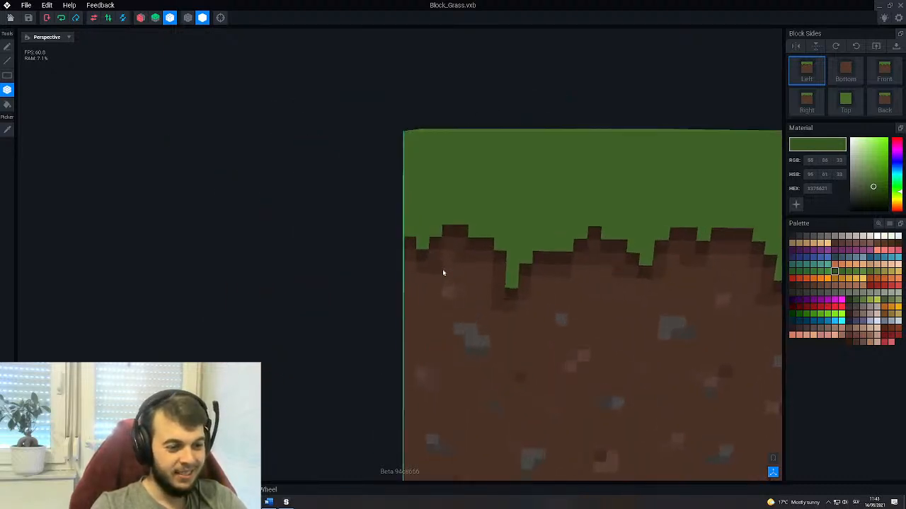
{"action": "left_click", "coordinate": [433, 234]}
{"action": "left_click_drag", "start_coordinate": [473, 234], "coordinate": [489, 234]}
{"action": "left_click", "coordinate": [500, 248]}
{"action": "left_click_drag", "start_coordinate": [513, 285], "coordinate": [515, 272]}
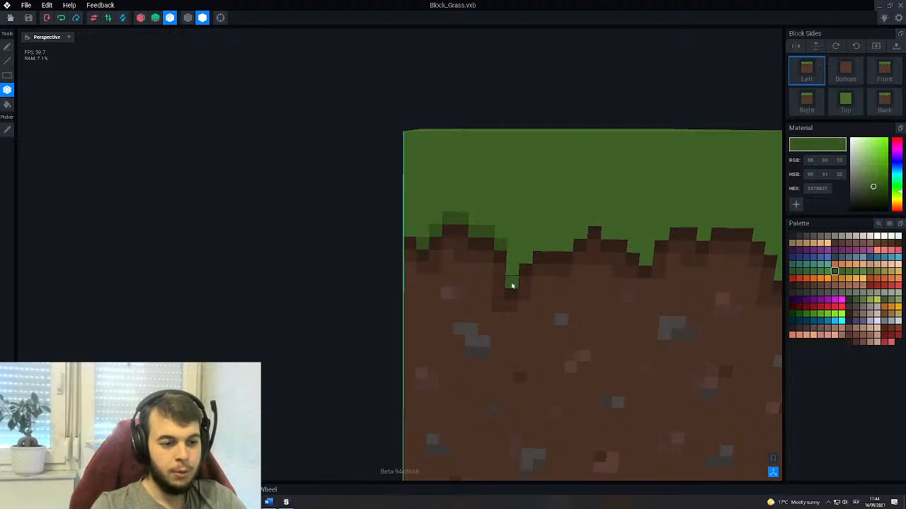
Continue the #375821 shading along the grass edge from the long drip across the middle and over the right-hand dirt peaks.
{"action": "middle_click_drag", "start_coordinate": [516, 307], "coordinate": [389, 319]}
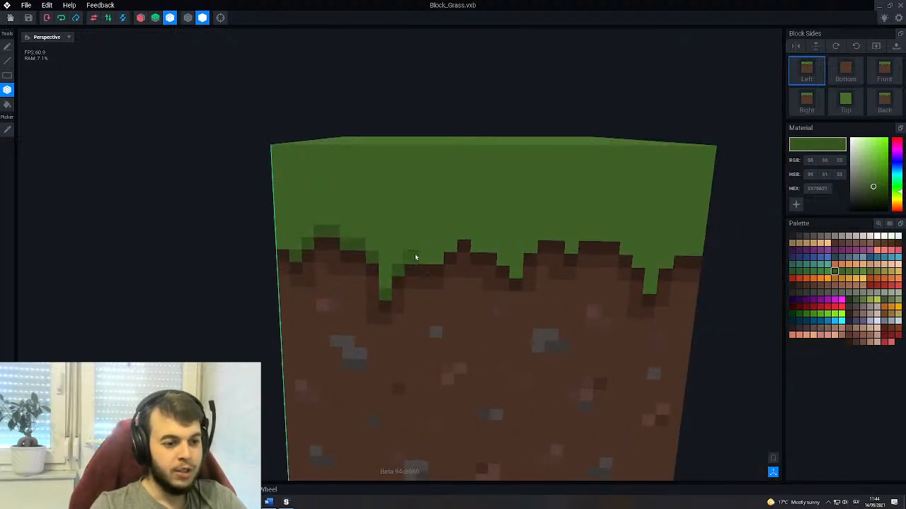
{"action": "left_click", "coordinate": [450, 247]}
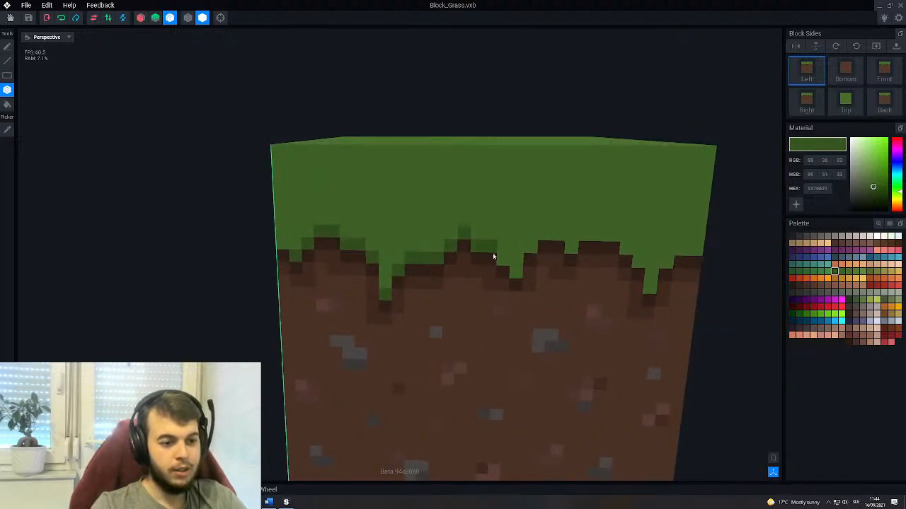
{"action": "left_click", "coordinate": [516, 274]}
{"action": "left_click", "coordinate": [530, 250]}
{"action": "left_click_drag", "start_coordinate": [545, 236], "coordinate": [625, 251]}
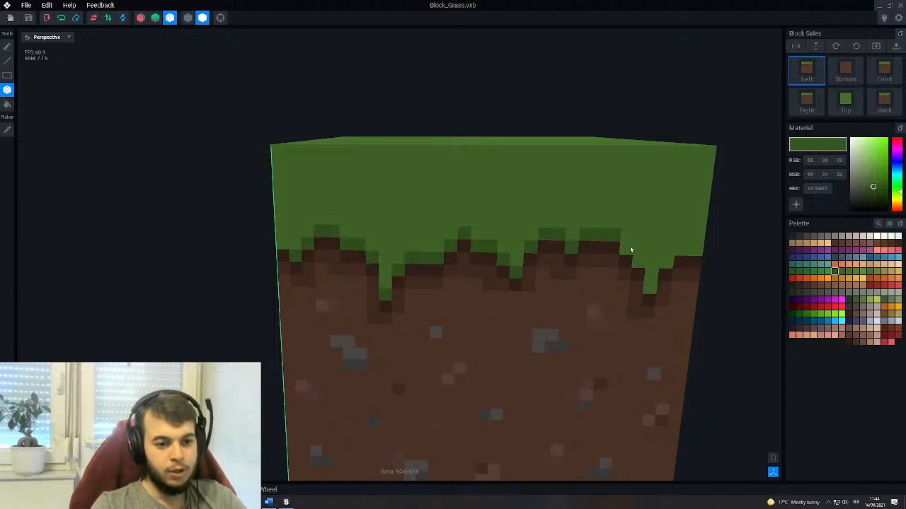
Complete the #375821 shading around the right-hand drip, on its tip and at the face's outer left and right edges.
{"action": "left_click", "coordinate": [641, 266]}
{"action": "left_click_drag", "start_coordinate": [649, 279], "coordinate": [652, 287]}
{"action": "key", "text": "ctrl+z"}
{"action": "left_click", "coordinate": [652, 287]}
{"action": "left_click", "coordinate": [666, 266]}
{"action": "scroll", "coordinate": [566, 286], "scroll_direction": "down", "scroll_amount": 3}
{"action": "right_click_drag", "start_coordinate": [488, 309], "coordinate": [472, 296]}
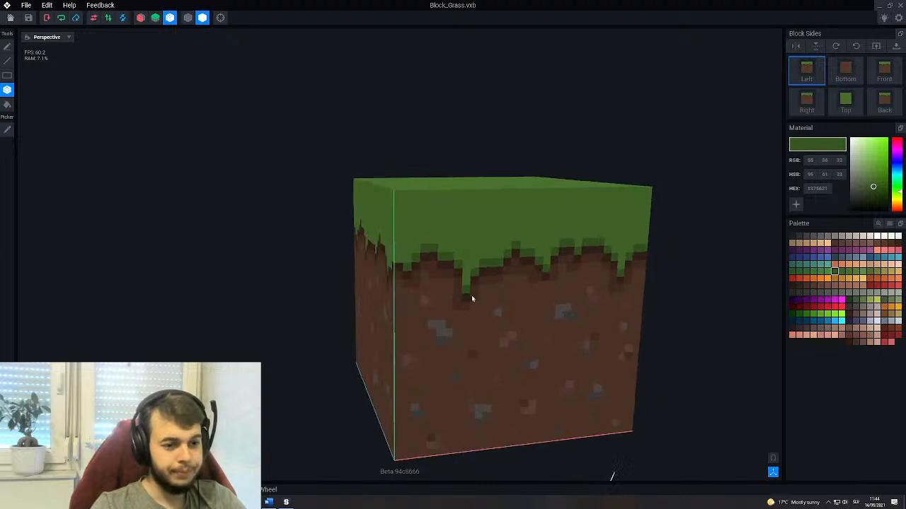
{"action": "middle_click_drag", "start_coordinate": [471, 297], "coordinate": [449, 295]}
{"action": "scroll", "coordinate": [457, 296], "scroll_direction": "up", "scroll_amount": 3}
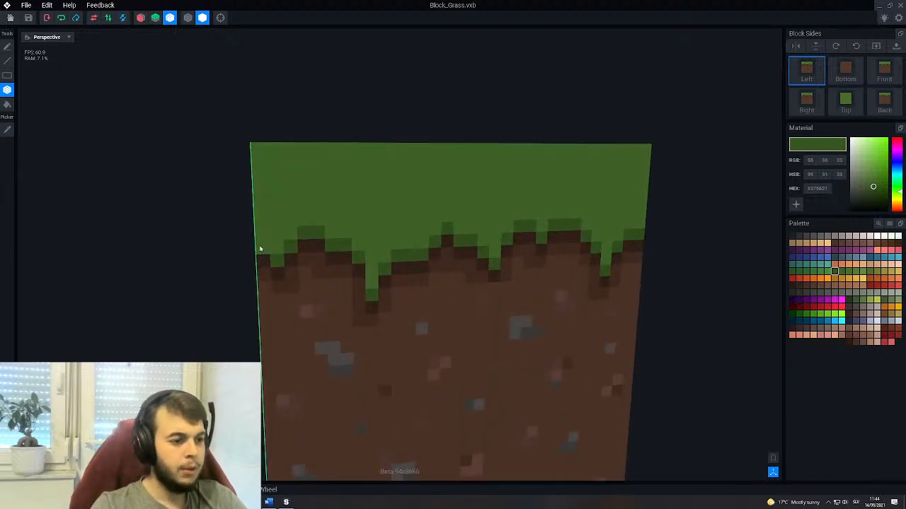
Try #406227 pixels on the long drip and above the fringe beside it, undo them and return to #375821.
{"action": "left_click", "coordinate": [841, 272]}
{"action": "left_click", "coordinate": [372, 285]}
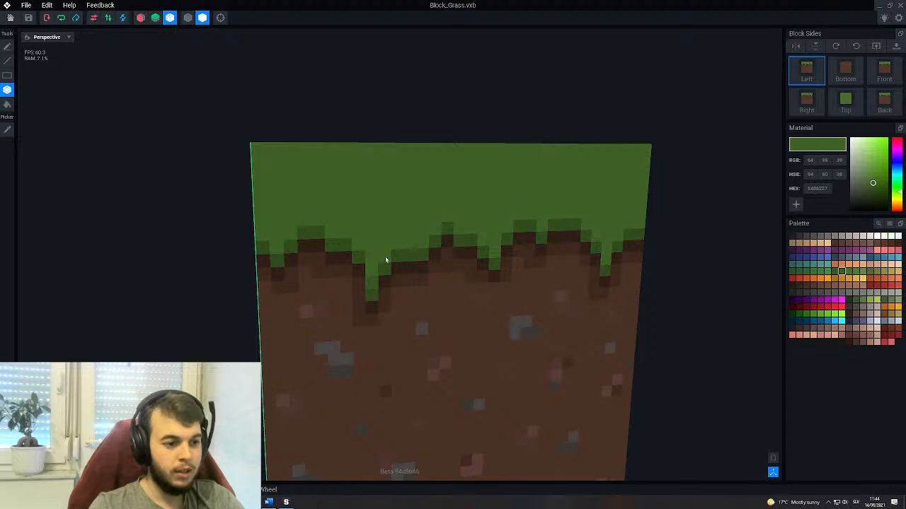
{"action": "left_click_drag", "start_coordinate": [396, 245], "coordinate": [422, 243]}
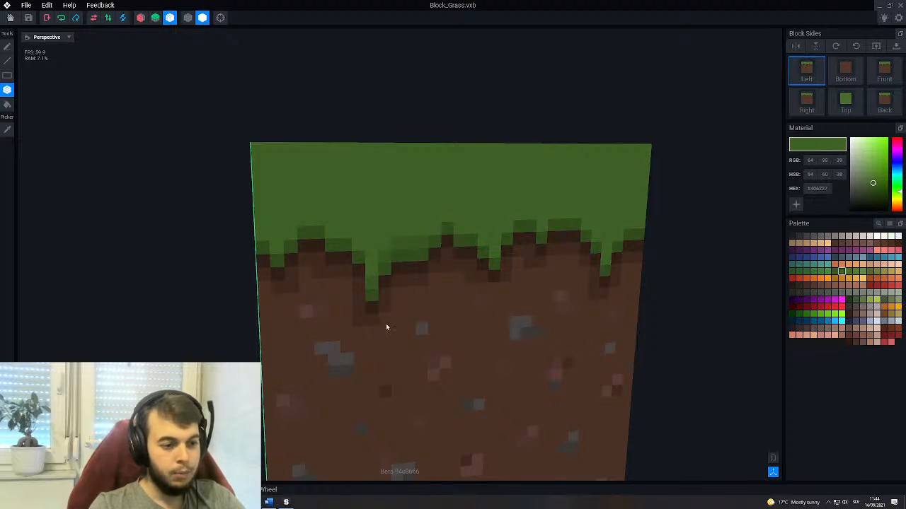
{"action": "key", "text": "ctrl+z"}
{"action": "key", "text": "ctrl+z"}
{"action": "key", "text": "ctrl+z"}
{"action": "left_click", "coordinate": [835, 271]}
Widen the #375821 shading beside the left, central and right dirt peaks and bridge the gap above the small right-hand drip.
{"action": "right_click_drag", "start_coordinate": [378, 303], "coordinate": [538, 269]}
{"action": "mouse_move", "coordinate": [391, 268]}
{"action": "right_mouse_down"}
{"action": "mouse_move", "coordinate": [403, 273]}
{"action": "mouse_move", "coordinate": [383, 268]}
{"action": "right_mouse_up"}
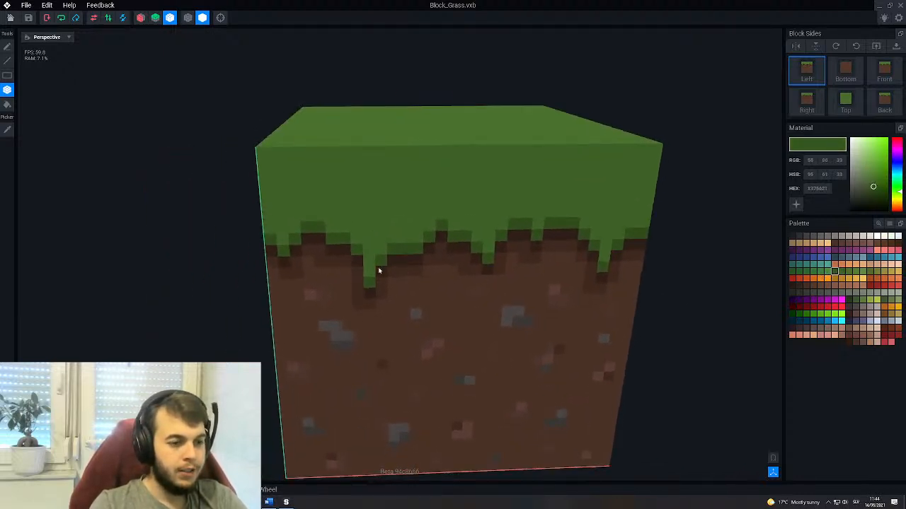
{"action": "right_click_drag", "start_coordinate": [580, 257], "coordinate": [420, 272]}
{"action": "scroll", "coordinate": [425, 269], "scroll_direction": "up", "scroll_amount": 2}
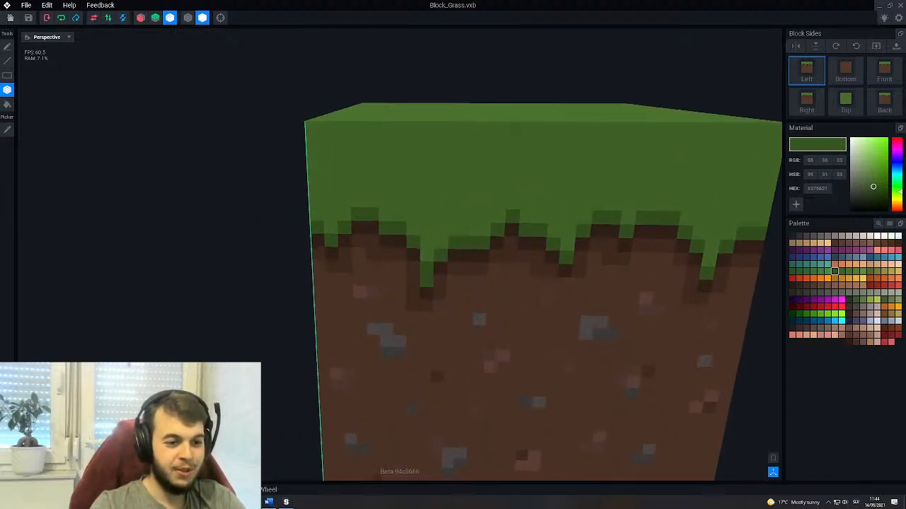
{"action": "middle_click_drag", "start_coordinate": [551, 295], "coordinate": [476, 293]}
{"action": "right_click_drag", "start_coordinate": [382, 280], "coordinate": [382, 276]}
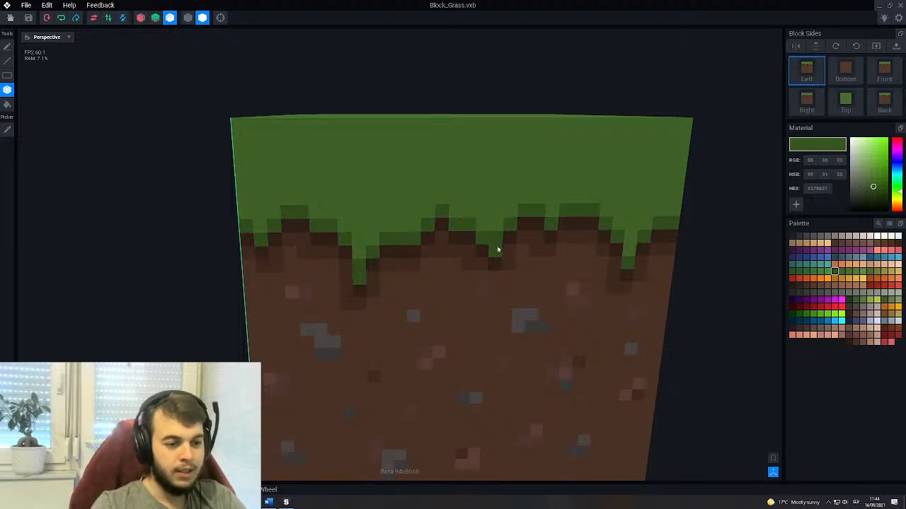
{"action": "middle_click_drag", "start_coordinate": [672, 307], "coordinate": [569, 305]}
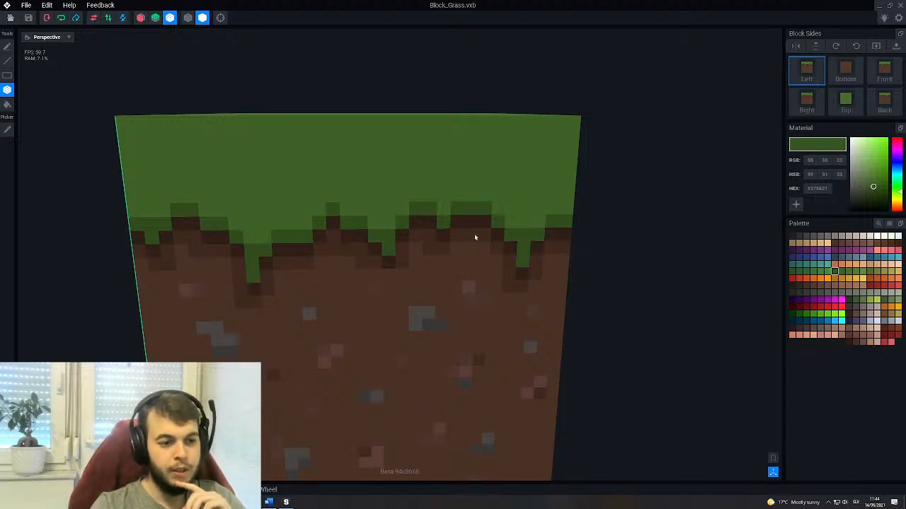
{"action": "left_click", "coordinate": [346, 208]}
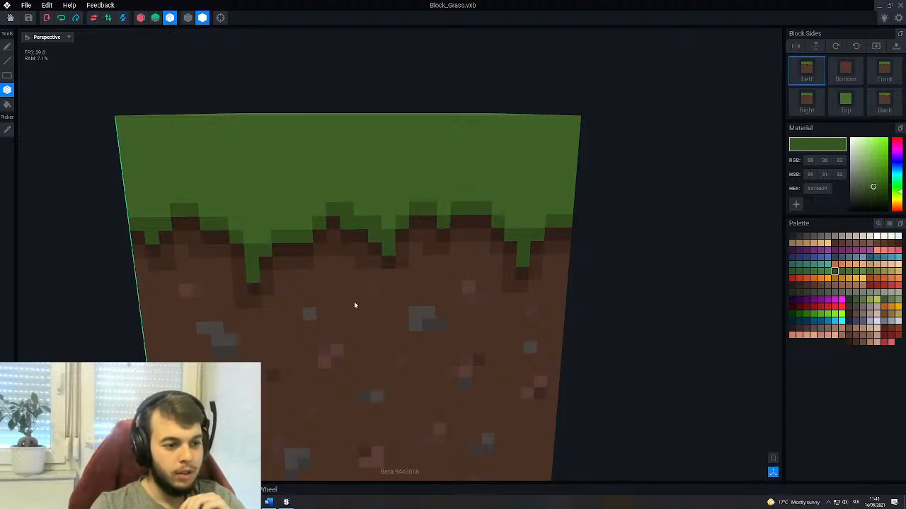
{"action": "left_click", "coordinate": [440, 214]}
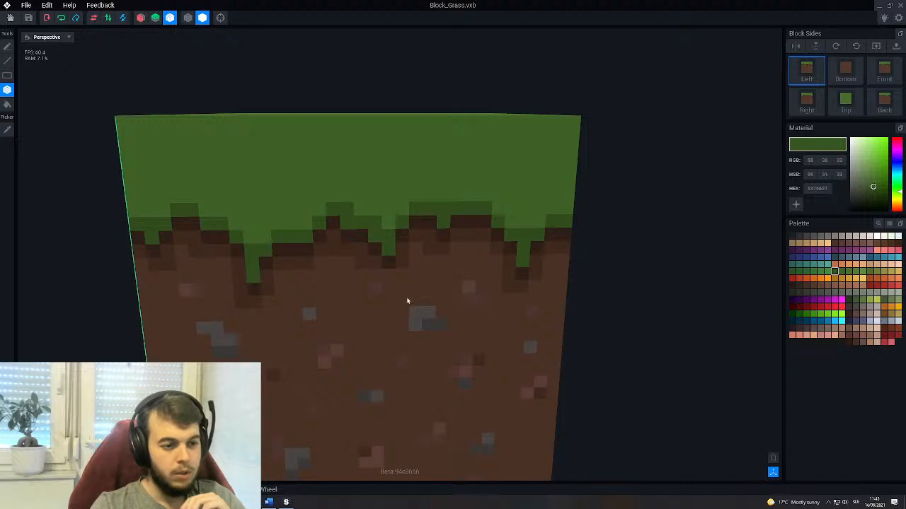
{"action": "left_click", "coordinate": [508, 223]}
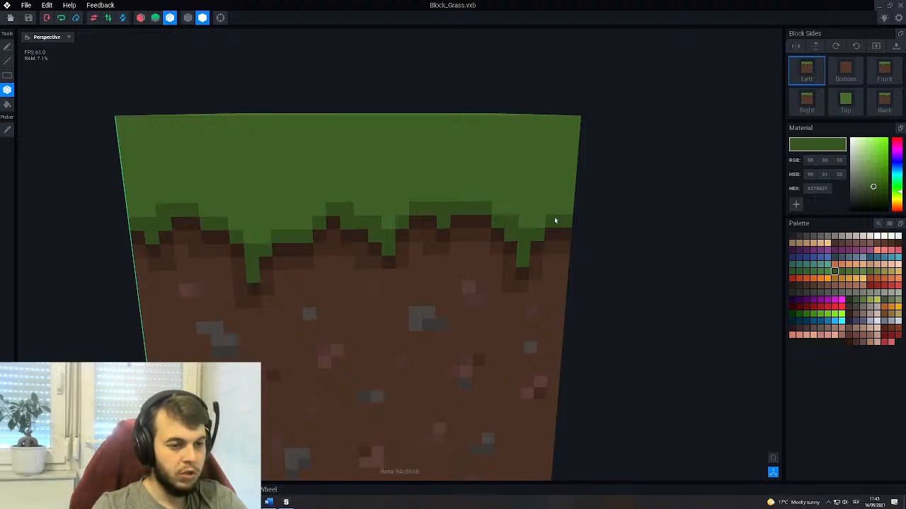
Select #406227 and paint a lighter band above the dark fringe beside the long drip and around the central dirt peak.
{"action": "scroll", "coordinate": [340, 244], "scroll_direction": "down", "scroll_amount": 3}
{"action": "right_click_drag", "start_coordinate": [338, 244], "coordinate": [433, 263]}
{"action": "scroll", "coordinate": [445, 262], "scroll_direction": "up", "scroll_amount": 2}
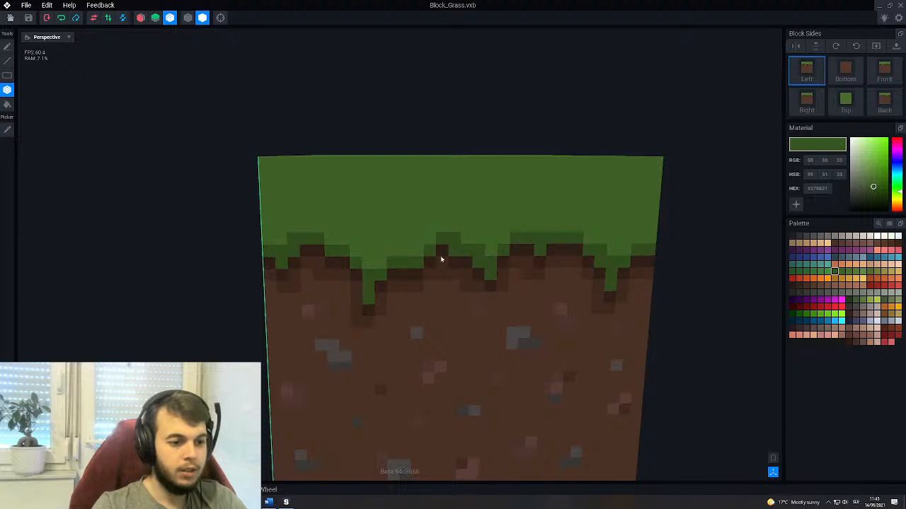
{"action": "left_click", "coordinate": [842, 272]}
{"action": "right_click_drag", "start_coordinate": [319, 349], "coordinate": [340, 290]}
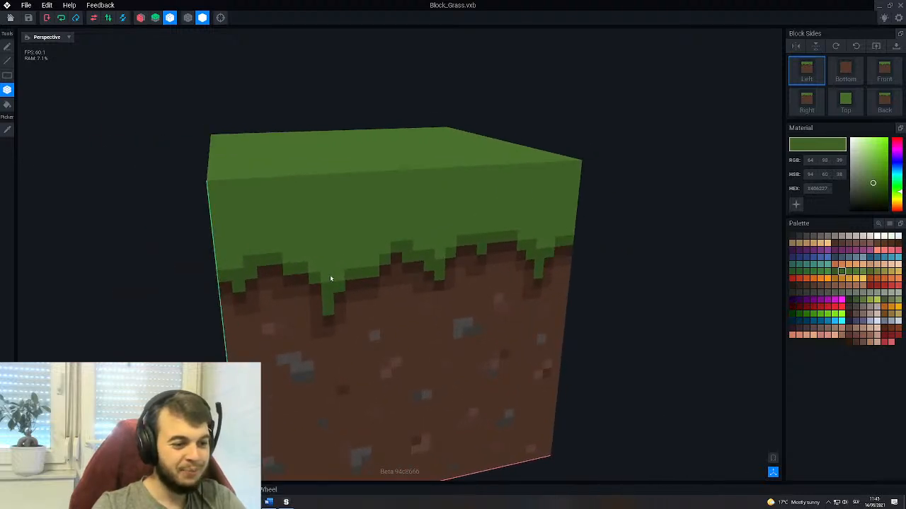
{"action": "scroll", "coordinate": [337, 291], "scroll_direction": "up", "scroll_amount": 2}
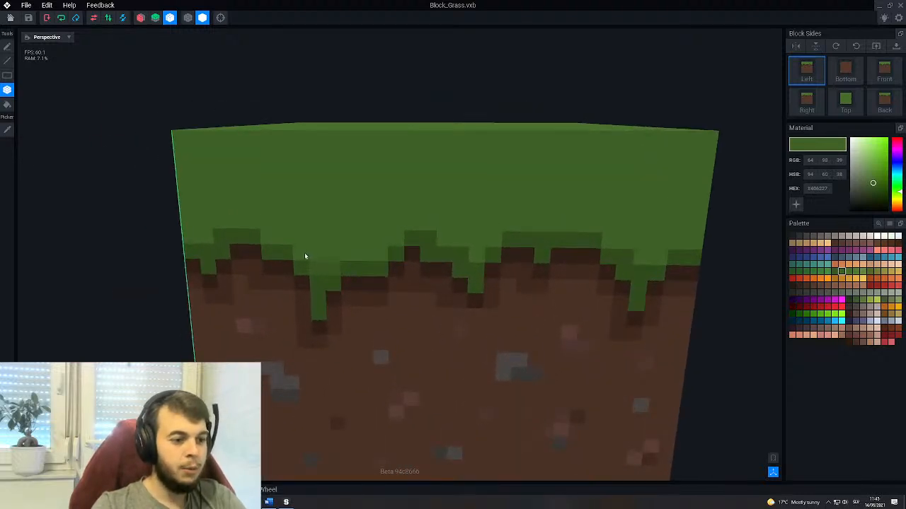
{"action": "left_click_drag", "start_coordinate": [384, 250], "coordinate": [386, 252]}
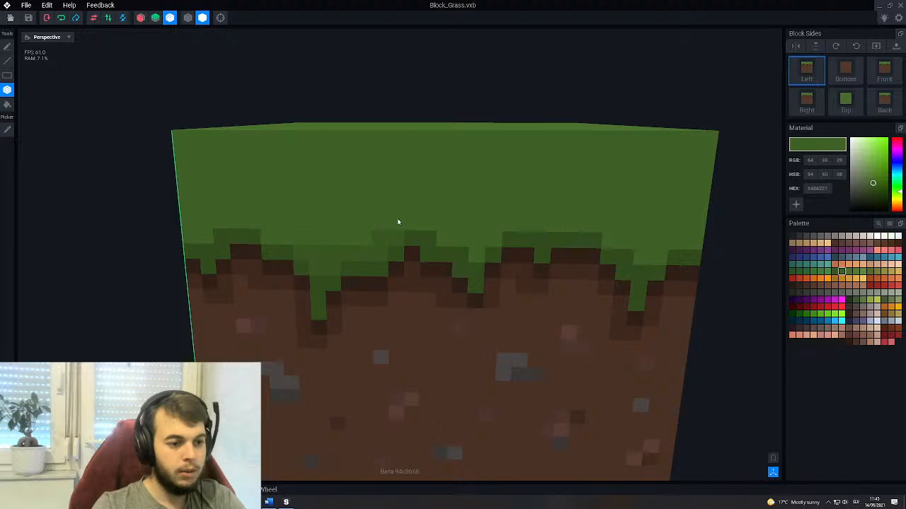
{"action": "left_click_drag", "start_coordinate": [492, 242], "coordinate": [493, 243]}
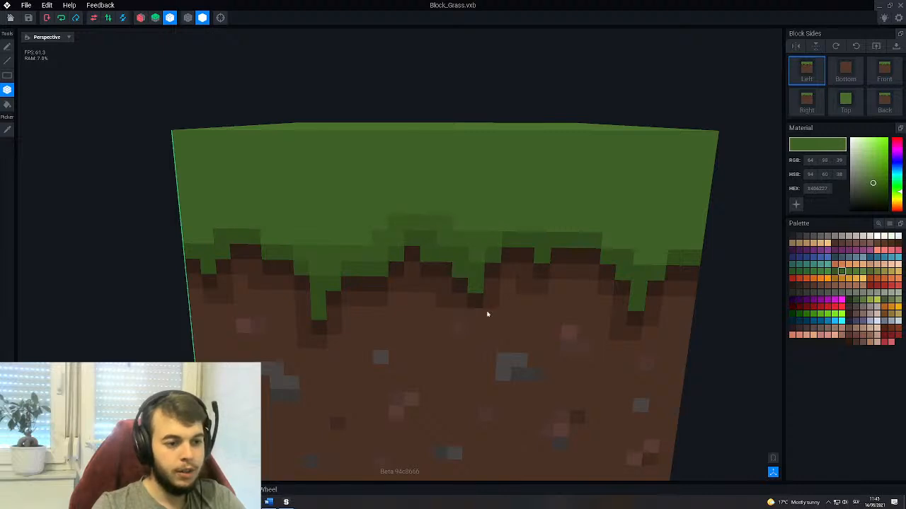
Extend the #406227 band from the long drip across the left dirt peak to the face's left edge.
{"action": "right_click_drag", "start_coordinate": [461, 306], "coordinate": [269, 265]}
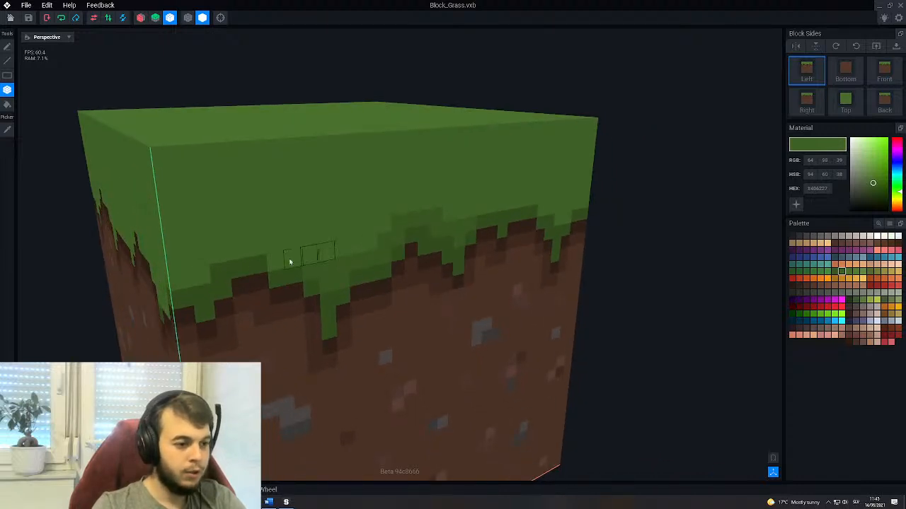
{"action": "scroll", "coordinate": [321, 281], "scroll_direction": "up", "scroll_amount": 4}
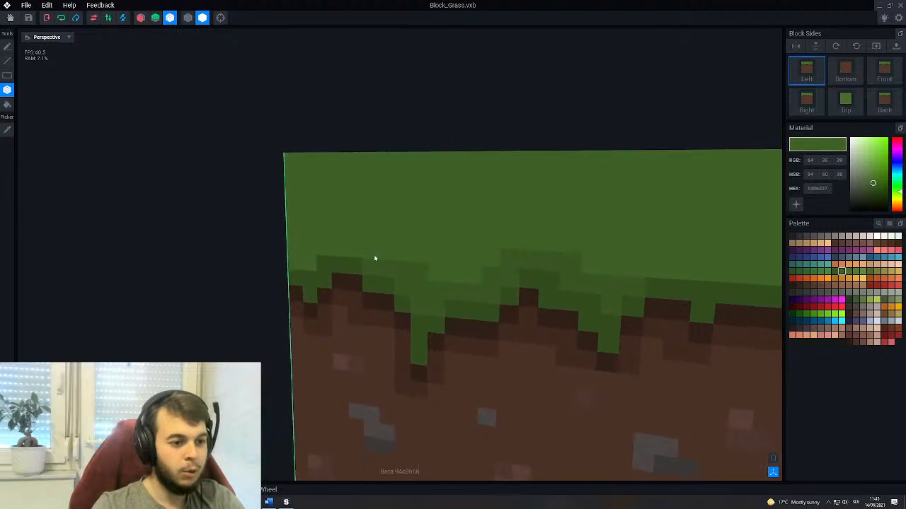
{"action": "right_click_drag", "start_coordinate": [307, 265], "coordinate": [314, 261]}
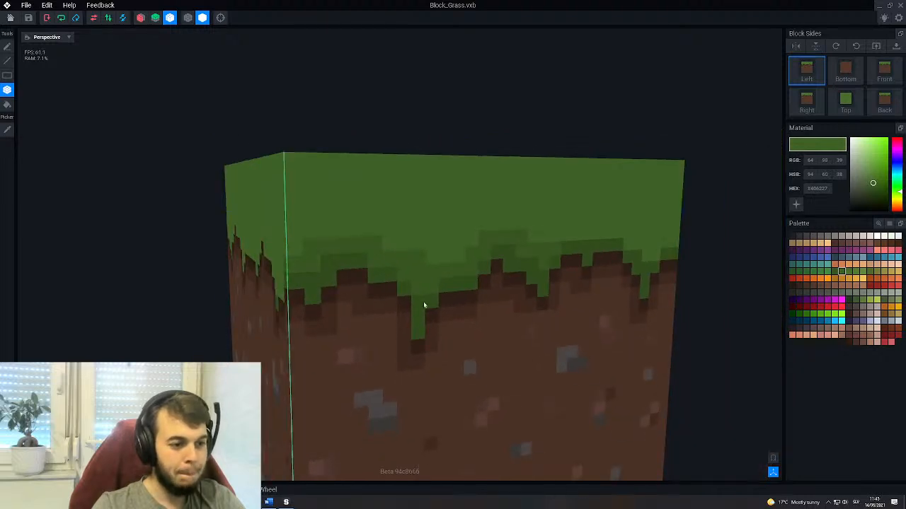
Continue the #406227 band above the right-hand dirt peaks, around the right drip and out to the face's right edge.
{"action": "scroll", "coordinate": [451, 295], "scroll_direction": "down", "scroll_amount": 2}
{"action": "mouse_move", "coordinate": [450, 295]}
{"action": "right_mouse_down"}
{"action": "mouse_move", "coordinate": [384, 290]}
{"action": "mouse_move", "coordinate": [368, 265]}
{"action": "right_mouse_up"}
{"action": "left_click_drag", "start_coordinate": [442, 263], "coordinate": [475, 284]}
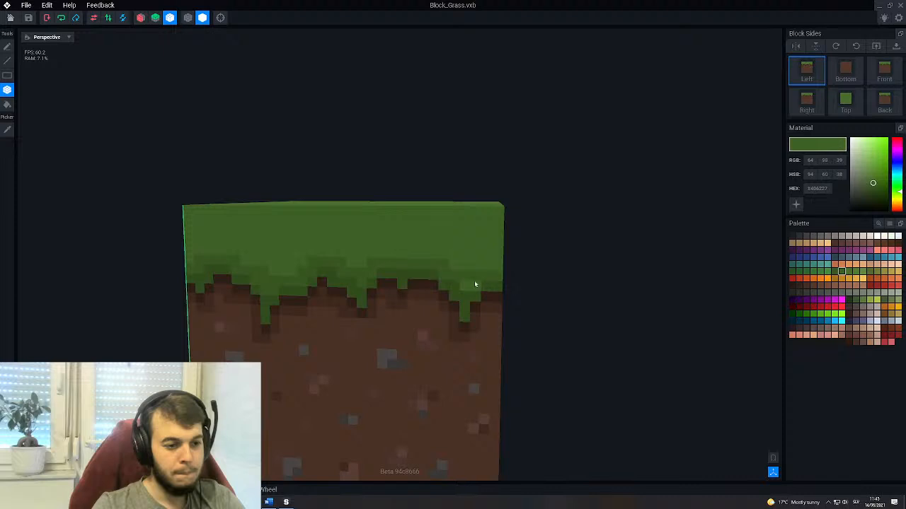
{"action": "scroll", "coordinate": [384, 309], "scroll_direction": "down", "scroll_amount": 1}
{"action": "right_click_drag", "start_coordinate": [385, 309], "coordinate": [360, 288]}
{"action": "scroll", "coordinate": [341, 296], "scroll_direction": "up", "scroll_amount": 2}
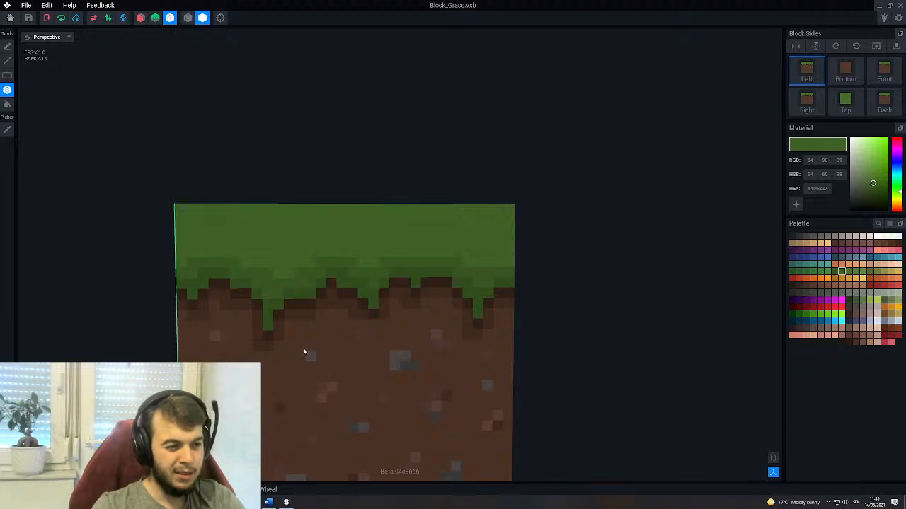
{"action": "right_click_drag", "start_coordinate": [321, 346], "coordinate": [355, 276]}
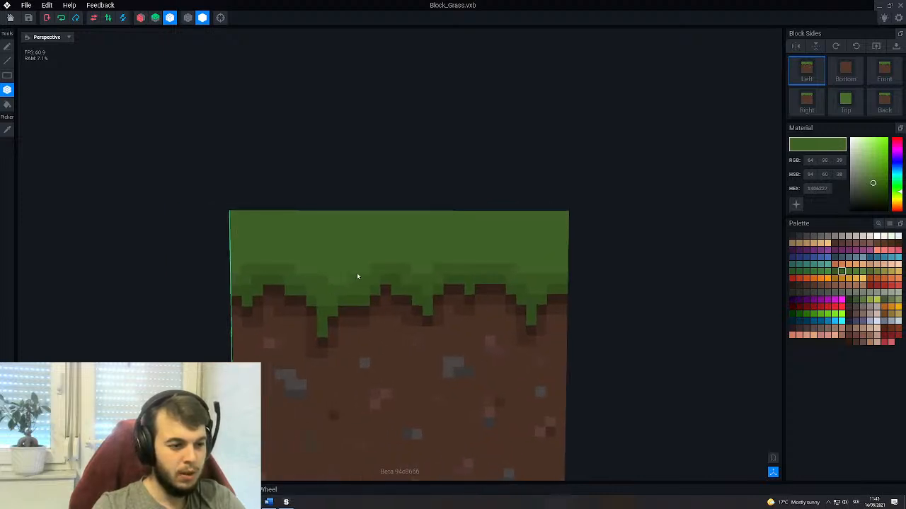
{"action": "middle_click_drag", "start_coordinate": [360, 368], "coordinate": [206, 396]}
{"action": "right_click_drag", "start_coordinate": [409, 299], "coordinate": [406, 298]}
{"action": "middle_click_drag", "start_coordinate": [405, 300], "coordinate": [520, 302]}
{"action": "scroll", "coordinate": [520, 302], "scroll_direction": "up", "scroll_amount": 3}
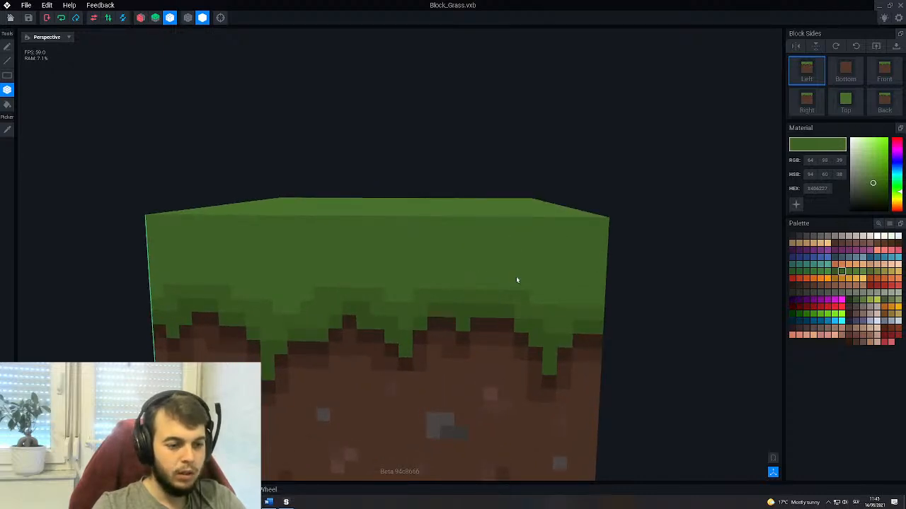
Add single #406227 accent pixels above the band over the right and central dirt peaks, undoing the one misplaced beside the central peak.
{"action": "scroll", "coordinate": [516, 276], "scroll_direction": "up", "scroll_amount": 2}
{"action": "middle_click_drag", "start_coordinate": [460, 312], "coordinate": [504, 306]}
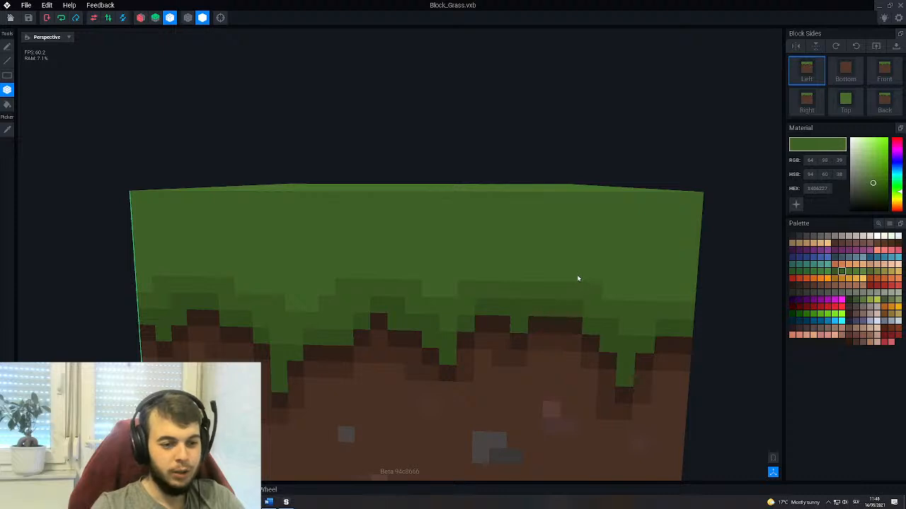
{"action": "left_click", "coordinate": [573, 277]}
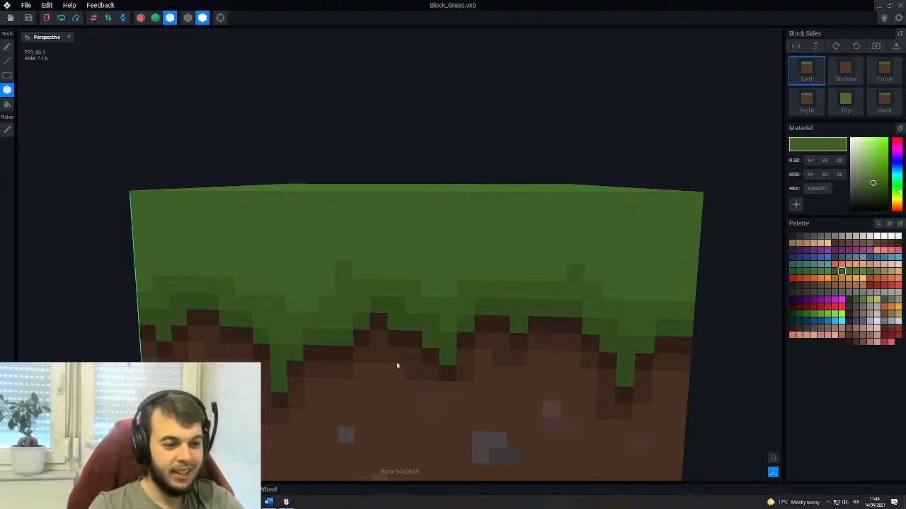
{"action": "key", "text": "ctrl+z"}
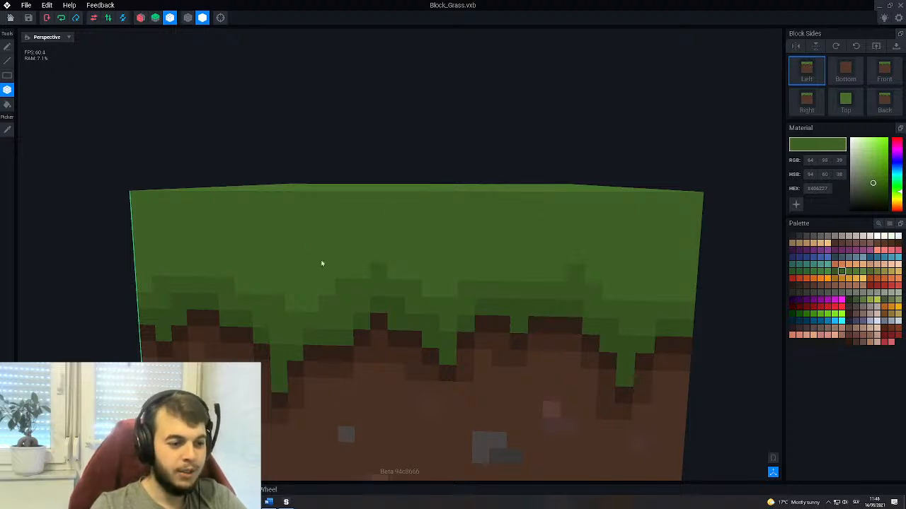
{"action": "middle_click_drag", "start_coordinate": [313, 255], "coordinate": [387, 272]}
{"action": "right_click_drag", "start_coordinate": [387, 273], "coordinate": [389, 273]}
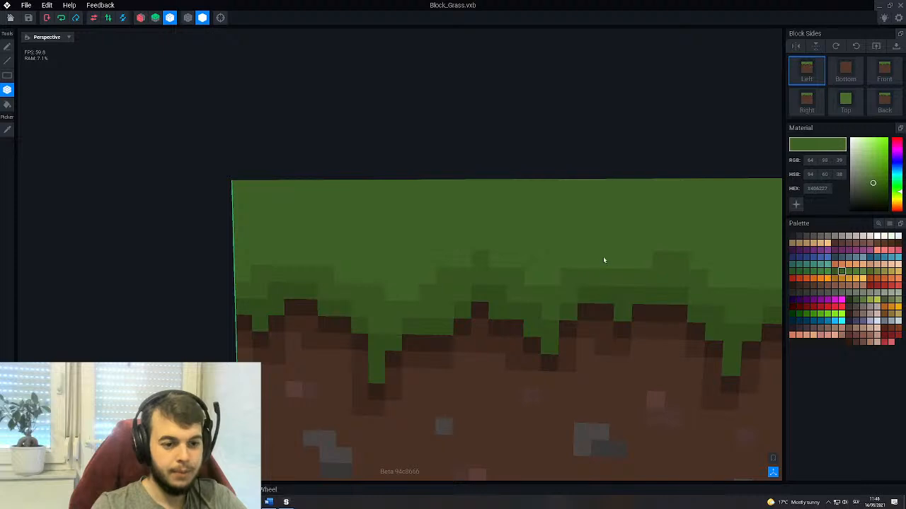
Add more #406227 accent pixels above the band near the small right-hand drip and the long left drip.
{"action": "scroll", "coordinate": [566, 258], "scroll_direction": "down", "scroll_amount": 3}
{"action": "right_click_drag", "start_coordinate": [547, 260], "coordinate": [387, 167]}
{"action": "right_click_drag", "start_coordinate": [431, 232], "coordinate": [437, 304]}
{"action": "middle_click_drag", "start_coordinate": [601, 338], "coordinate": [427, 342]}
{"action": "scroll", "coordinate": [426, 342], "scroll_direction": "up", "scroll_amount": 3}
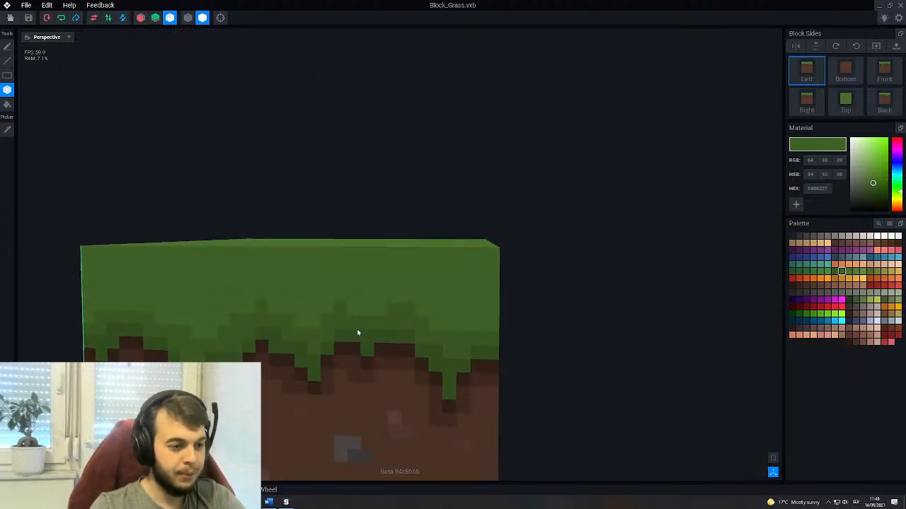
{"action": "middle_click_drag", "start_coordinate": [290, 331], "coordinate": [366, 333]}
{"action": "right_click_drag", "start_coordinate": [365, 333], "coordinate": [316, 338]}
{"action": "middle_click_drag", "start_coordinate": [316, 338], "coordinate": [354, 346]}
{"action": "right_click_drag", "start_coordinate": [355, 346], "coordinate": [319, 350]}
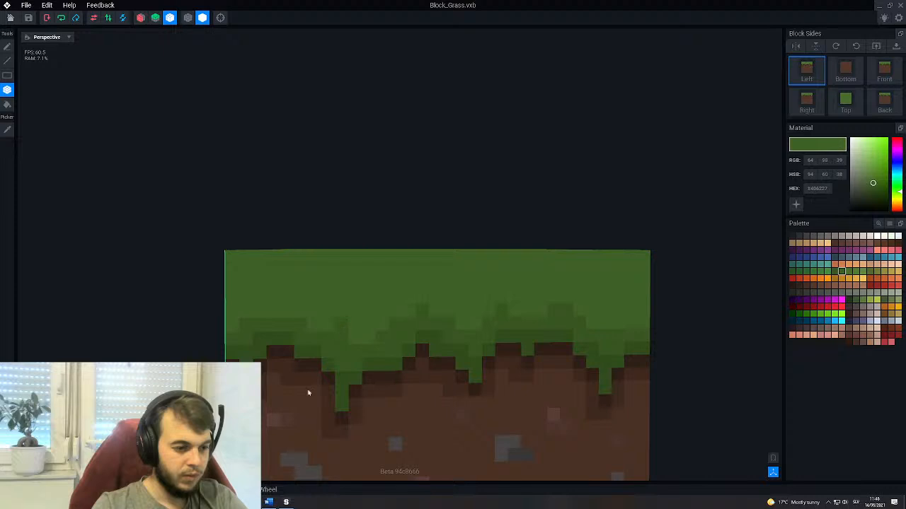
Switch the mirroring from the Z axis to the X axis for shading the adjacent side face.
{"action": "right_click_drag", "start_coordinate": [349, 369], "coordinate": [263, 314]}
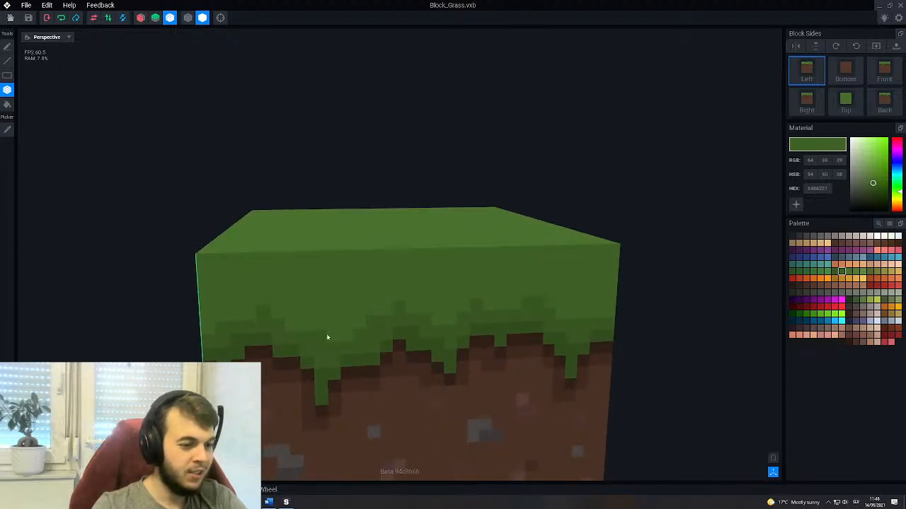
{"action": "right_click_drag", "start_coordinate": [479, 317], "coordinate": [208, 344]}
{"action": "right_click_drag", "start_coordinate": [427, 318], "coordinate": [469, 313]}
{"action": "scroll", "coordinate": [467, 335], "scroll_direction": "down", "scroll_amount": 3}
{"action": "key", "text": "x"}
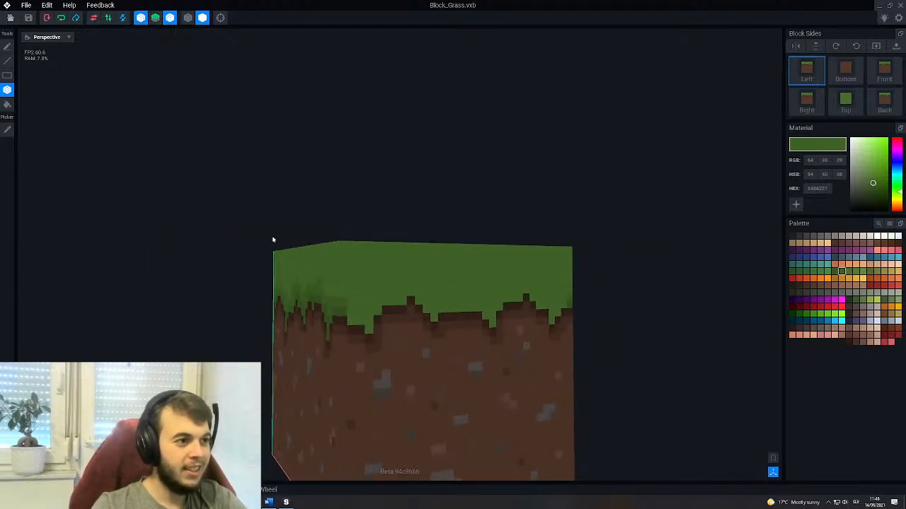
{"action": "right_click_drag", "start_coordinate": [249, 186], "coordinate": [338, 312]}
{"action": "scroll", "coordinate": [288, 348], "scroll_direction": "up", "scroll_amount": 2}
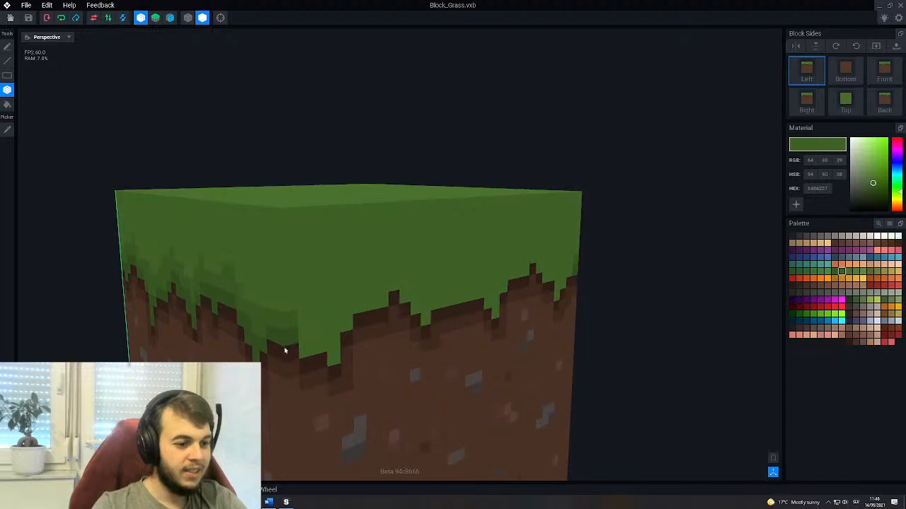
Sample #375821 from the shaded face and paint the dark fringe along the whole lower grass edge of the adjacent face.
{"action": "key", "text": "i"}
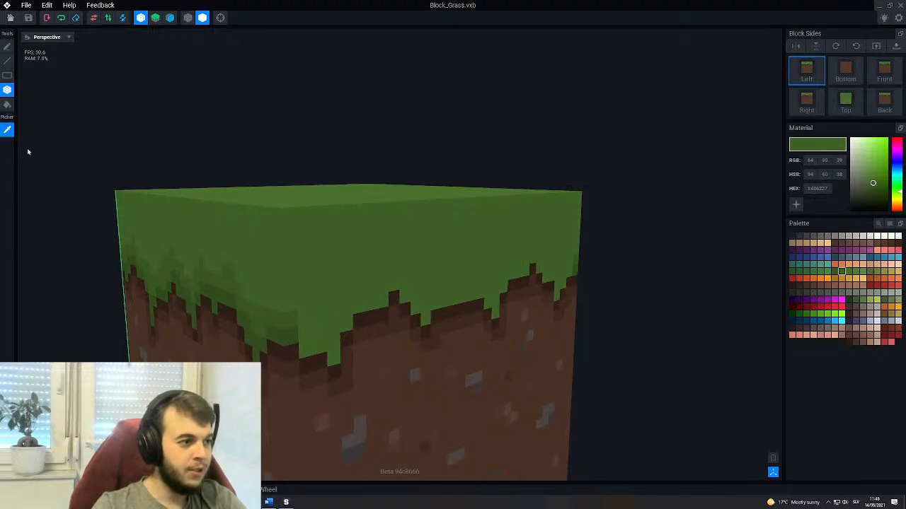
{"action": "left_click", "coordinate": [278, 336]}
{"action": "right_click_drag", "start_coordinate": [278, 335], "coordinate": [312, 344]}
{"action": "scroll", "coordinate": [308, 345], "scroll_direction": "up", "scroll_amount": 2}
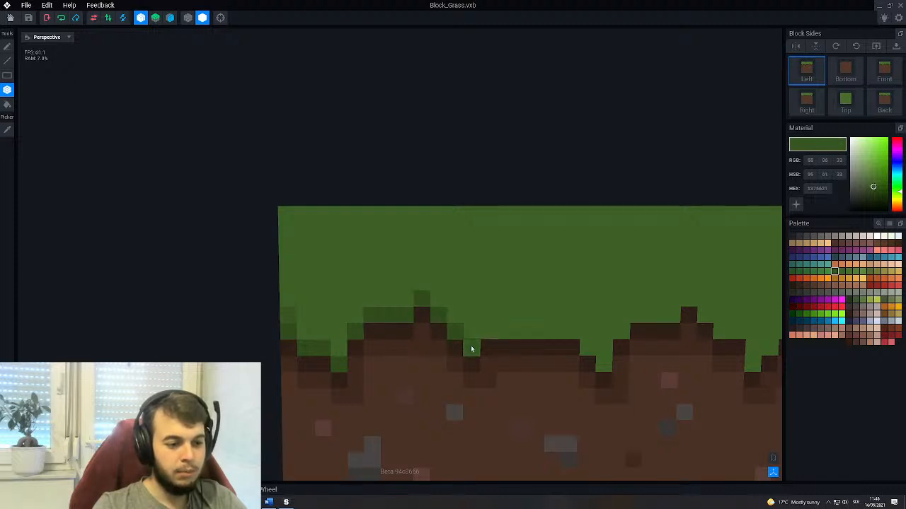
{"action": "mouse_move", "coordinate": [483, 333]}
{"action": "left_mouse_down"}
{"action": "mouse_move", "coordinate": [568, 341]}
{"action": "mouse_move", "coordinate": [568, 330]}
{"action": "left_mouse_up"}
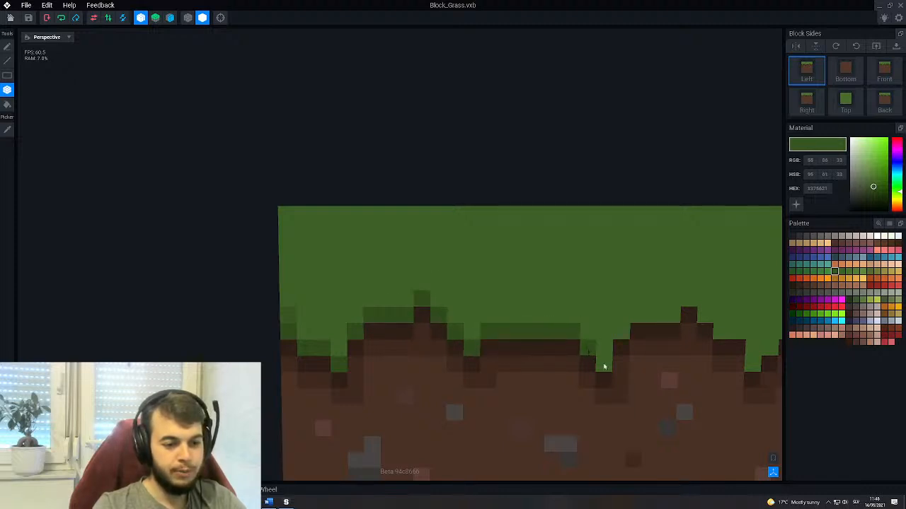
{"action": "middle_click_drag", "start_coordinate": [617, 337], "coordinate": [446, 323]}
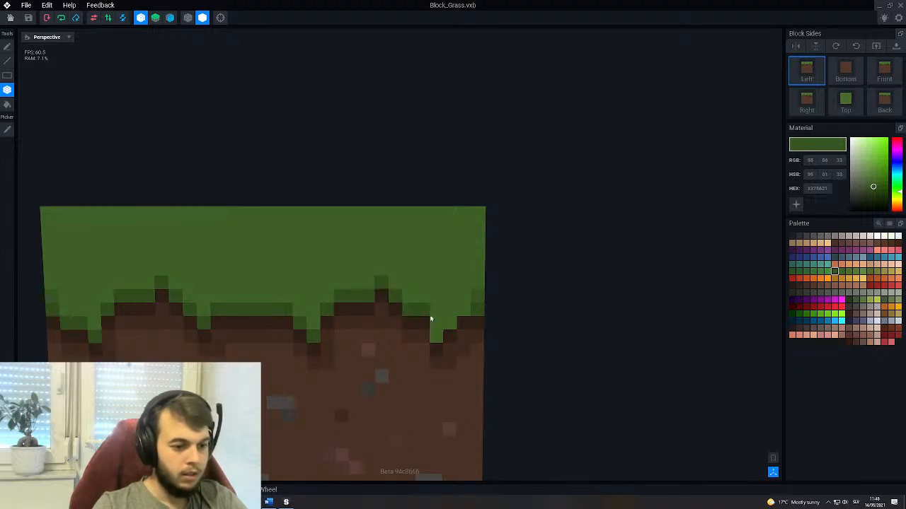
{"action": "middle_click_drag", "start_coordinate": [465, 313], "coordinate": [580, 319]}
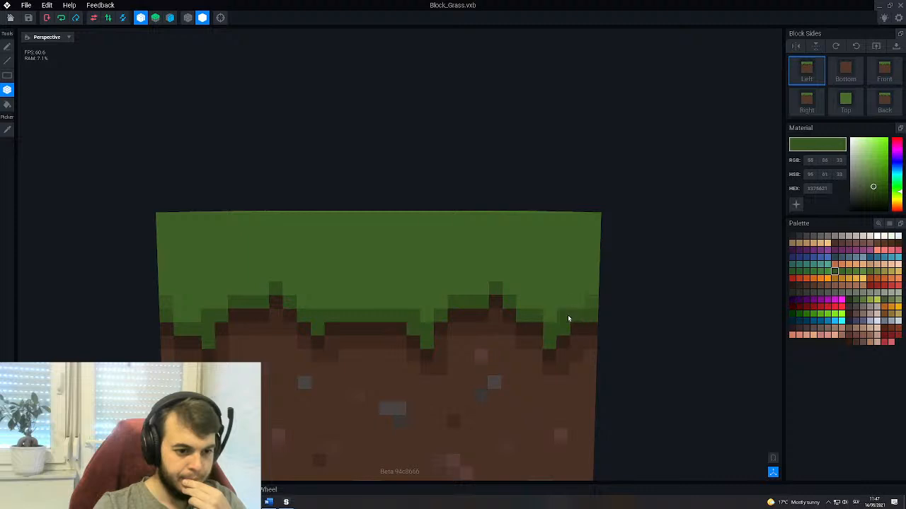
Compare with the finished face and widen the #375821 fringe around the left dirt peak of the adjacent face.
{"action": "scroll", "coordinate": [354, 319], "scroll_direction": "down", "scroll_amount": 3}
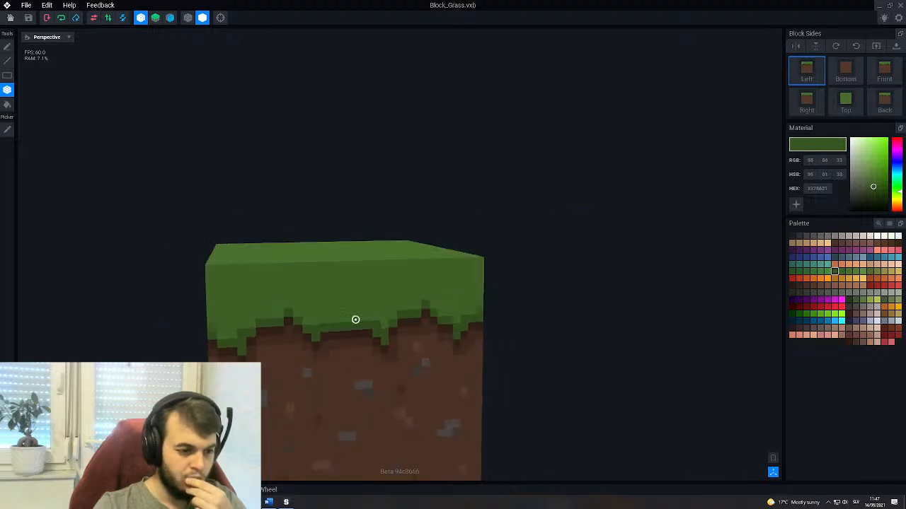
{"action": "right_click_drag", "start_coordinate": [353, 320], "coordinate": [344, 329]}
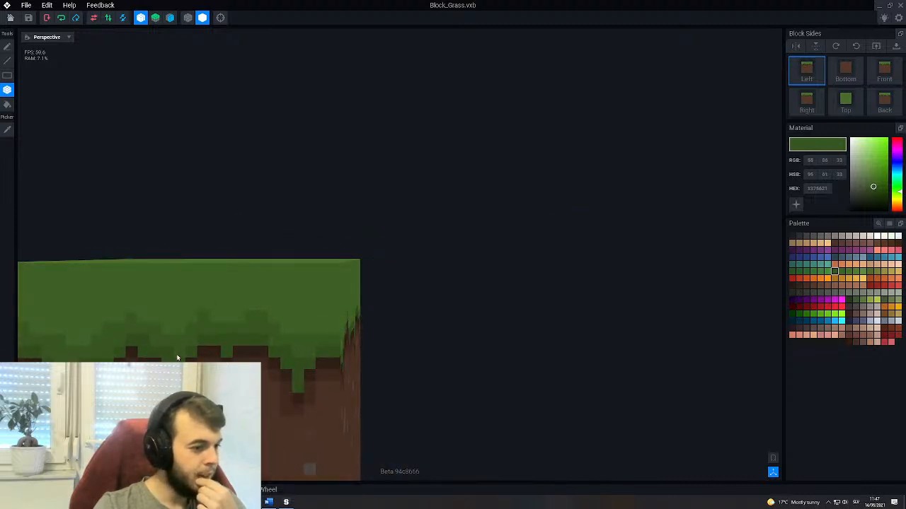
{"action": "right_click_drag", "start_coordinate": [181, 358], "coordinate": [160, 352]}
{"action": "middle_click_drag", "start_coordinate": [160, 352], "coordinate": [184, 257]}
{"action": "middle_click_drag", "start_coordinate": [531, 321], "coordinate": [633, 313]}
{"action": "scroll", "coordinate": [612, 321], "scroll_direction": "down", "scroll_amount": 3}
{"action": "right_click_drag", "start_coordinate": [520, 326], "coordinate": [487, 328]}
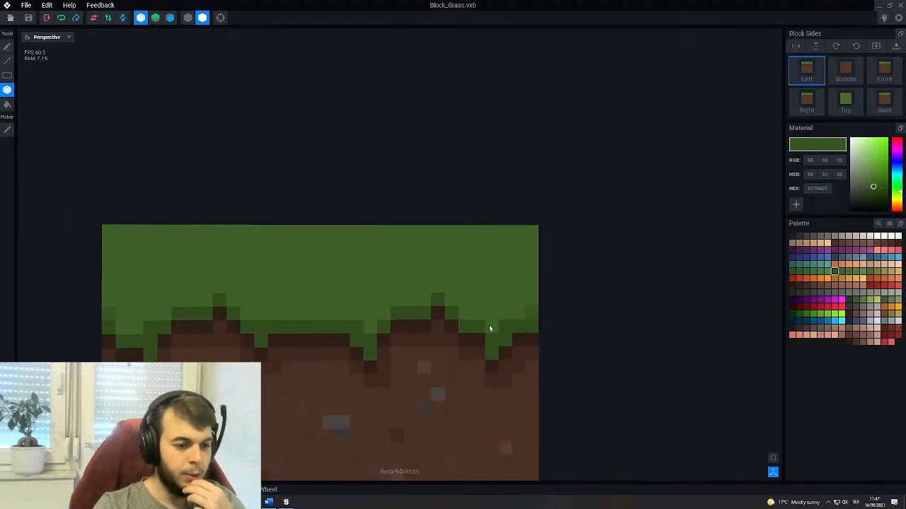
{"action": "middle_click_drag", "start_coordinate": [388, 328], "coordinate": [408, 329]}
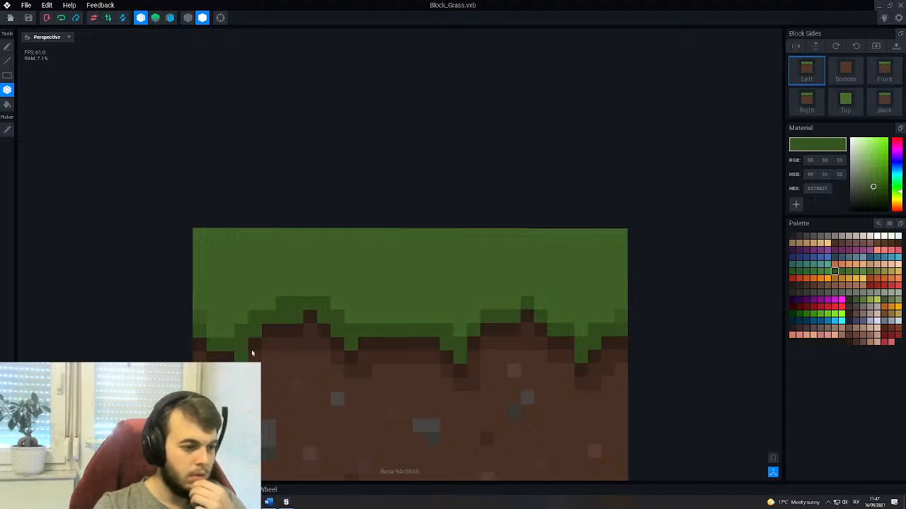
Widen the #375821 fringe over the right-hand dirt peak of the adjacent face.
{"action": "scroll", "coordinate": [214, 333], "scroll_direction": "down", "scroll_amount": 2}
{"action": "right_click_drag", "start_coordinate": [278, 347], "coordinate": [278, 347]}
{"action": "middle_click_drag", "start_coordinate": [278, 348], "coordinate": [201, 359]}
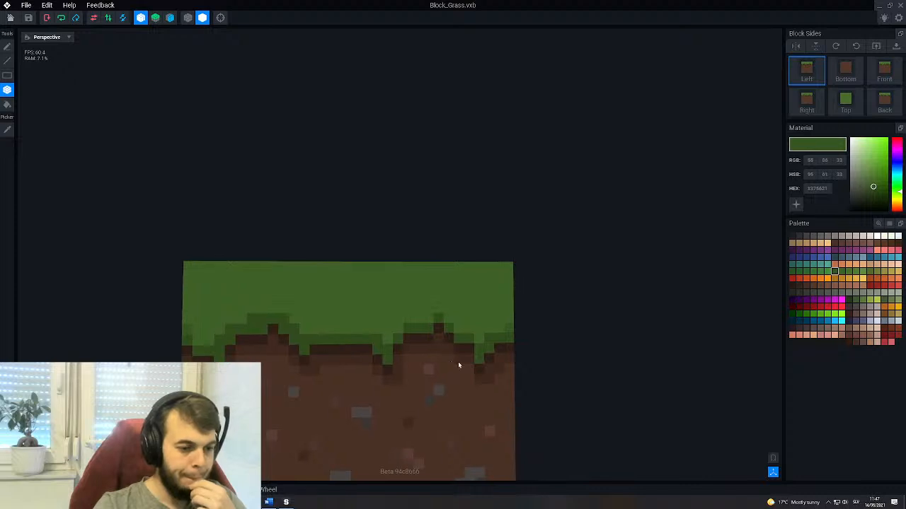
{"action": "scroll", "coordinate": [435, 336], "scroll_direction": "up", "scroll_amount": 2}
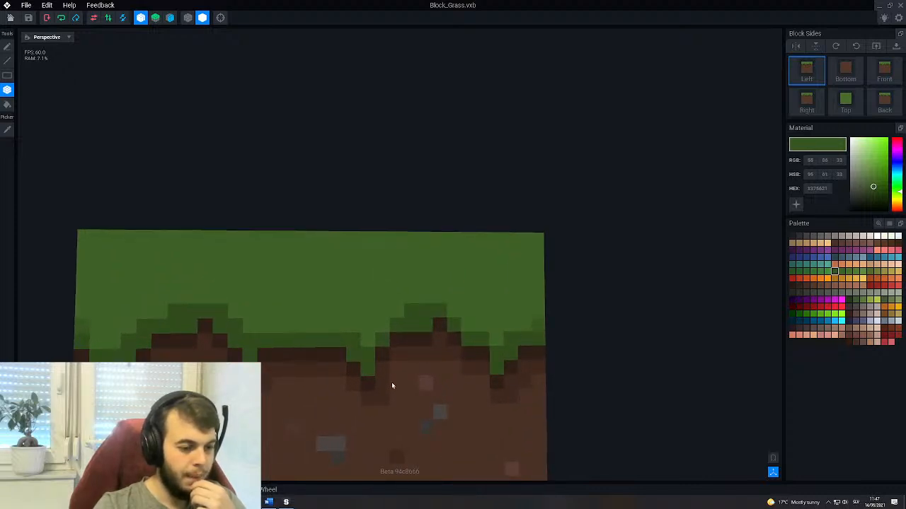
{"action": "scroll", "coordinate": [393, 382], "scroll_direction": "down", "scroll_amount": 2}
{"action": "right_click_drag", "start_coordinate": [394, 380], "coordinate": [390, 380]}
{"action": "scroll", "coordinate": [390, 380], "scroll_direction": "up", "scroll_amount": 2}
Sample #406227 from the adjacent shaded face and paint a second band above the dark fringe across the face's right half and middle.
{"action": "left_click", "coordinate": [10, 132]}
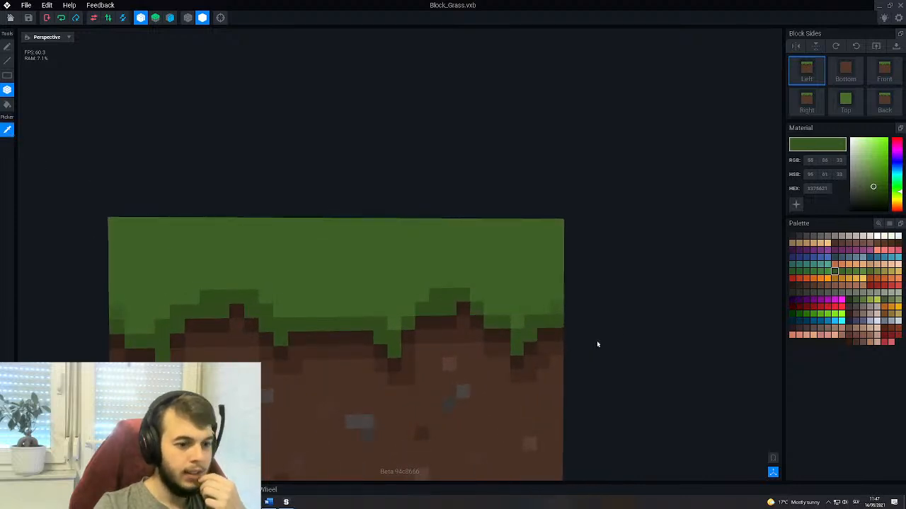
{"action": "left_click", "coordinate": [547, 304]}
{"action": "right_click_drag", "start_coordinate": [554, 308], "coordinate": [373, 288]}
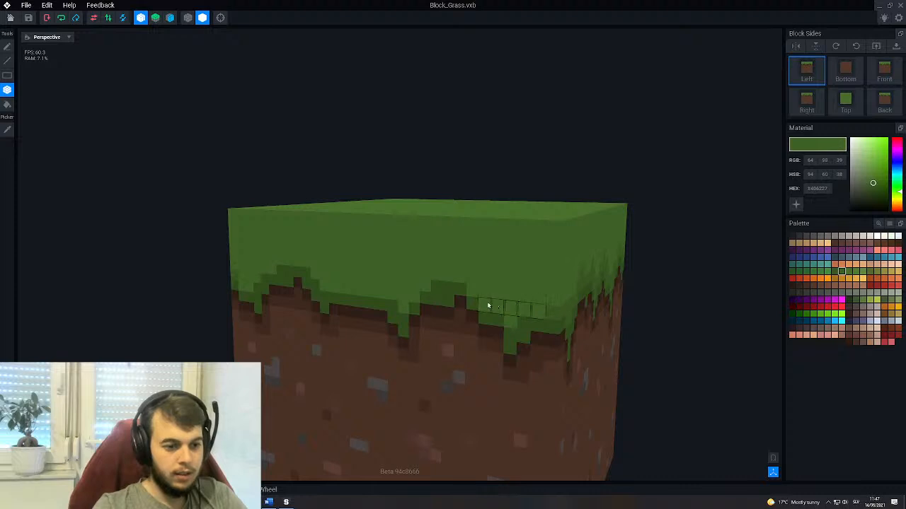
{"action": "right_click_drag", "start_coordinate": [489, 304], "coordinate": [460, 306]}
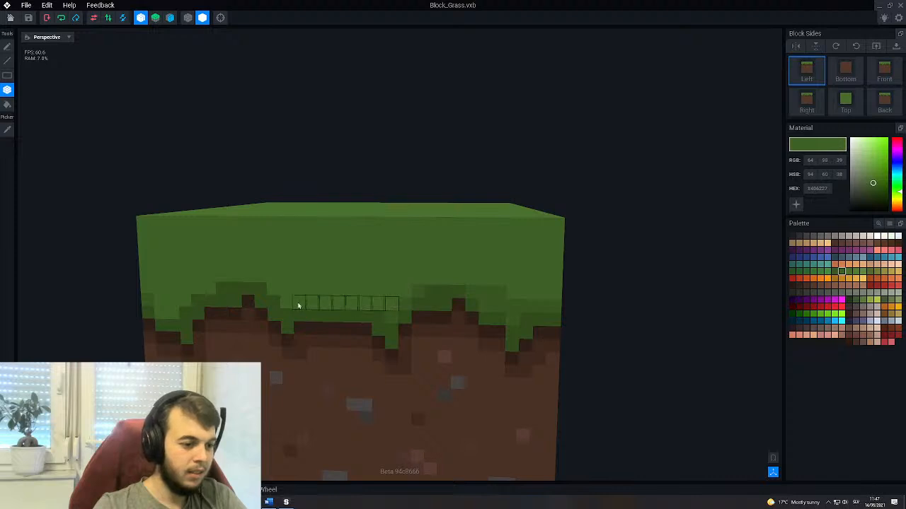
{"action": "mouse_move", "coordinate": [296, 303]}
{"action": "right_mouse_down"}
{"action": "mouse_move", "coordinate": [313, 318]}
{"action": "mouse_move", "coordinate": [313, 333]}
{"action": "mouse_move", "coordinate": [295, 315]}
{"action": "right_mouse_up"}
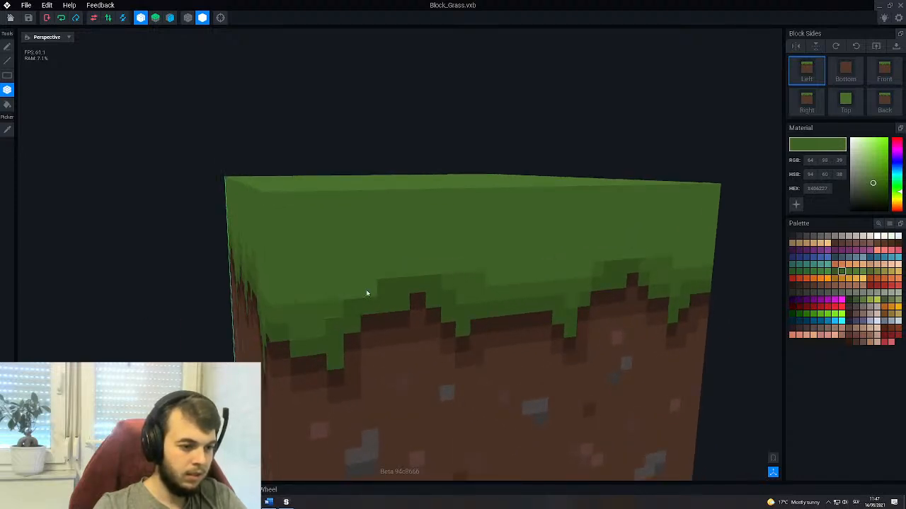
Compare with the finished face and continue the #406227 band around and over the left dirt peak.
{"action": "scroll", "coordinate": [356, 324], "scroll_direction": "down", "scroll_amount": 3}
{"action": "right_click_drag", "start_coordinate": [357, 325], "coordinate": [352, 322]}
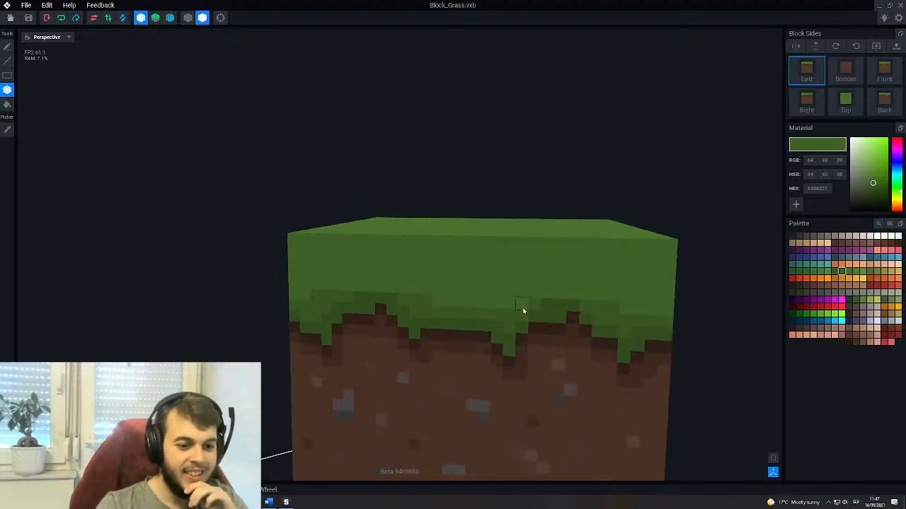
{"action": "scroll", "coordinate": [441, 328], "scroll_direction": "down", "scroll_amount": 2}
{"action": "scroll", "coordinate": [441, 322], "scroll_direction": "up", "scroll_amount": 3}
{"action": "right_click_drag", "start_coordinate": [283, 326], "coordinate": [267, 308]}
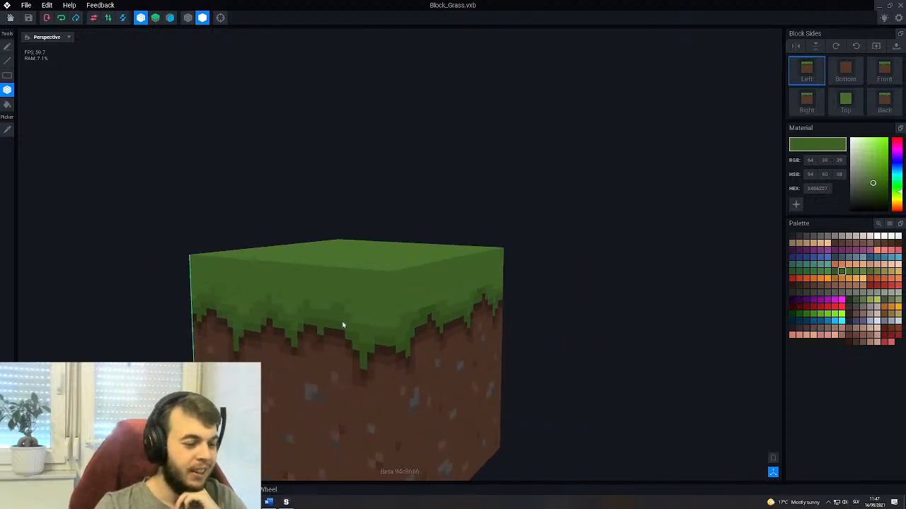
{"action": "scroll", "coordinate": [383, 328], "scroll_direction": "up", "scroll_amount": 2}
{"action": "middle_click_drag", "start_coordinate": [399, 323], "coordinate": [430, 307]}
{"action": "left_click_drag", "start_coordinate": [436, 308], "coordinate": [475, 302]}
{"action": "right_click_drag", "start_coordinate": [454, 302], "coordinate": [419, 307]}
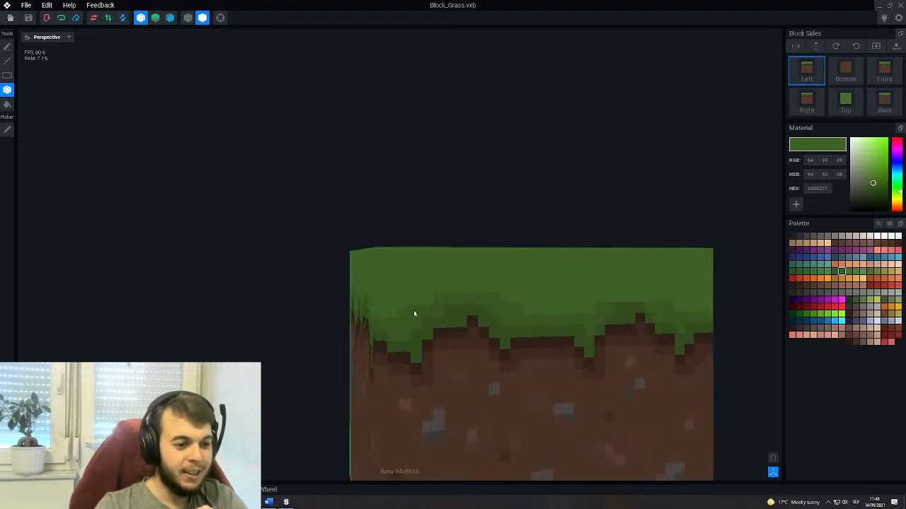
Carry the #406227 band over the right dirt peak of the face.
{"action": "right_click_drag", "start_coordinate": [596, 319], "coordinate": [522, 342]}
{"action": "left_click_drag", "start_coordinate": [536, 307], "coordinate": [607, 310]}
{"action": "scroll", "coordinate": [521, 361], "scroll_direction": "down", "scroll_amount": 3}
{"action": "right_click_drag", "start_coordinate": [522, 361], "coordinate": [499, 336]}
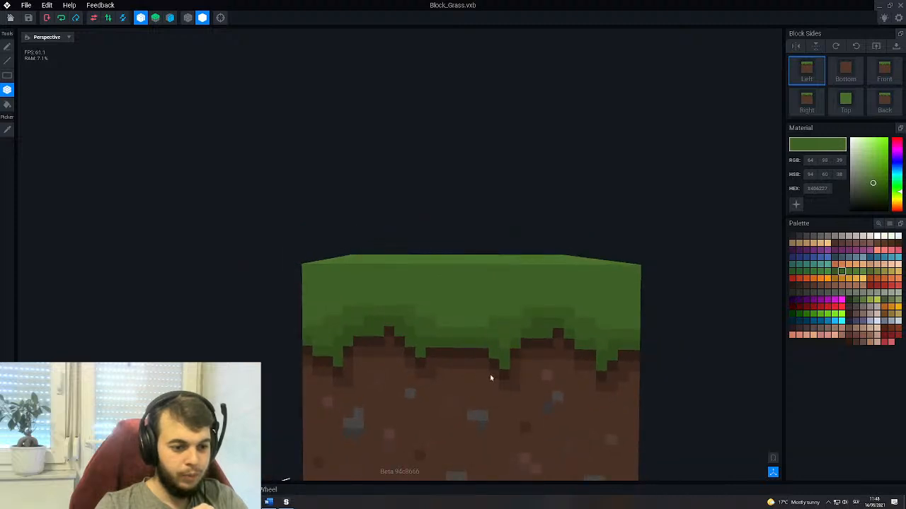
Break up the #406227 band's upper edge with single-pixel tufts near both dirt peaks, the middle and the right drip.
{"action": "right_click_drag", "start_coordinate": [548, 364], "coordinate": [509, 352]}
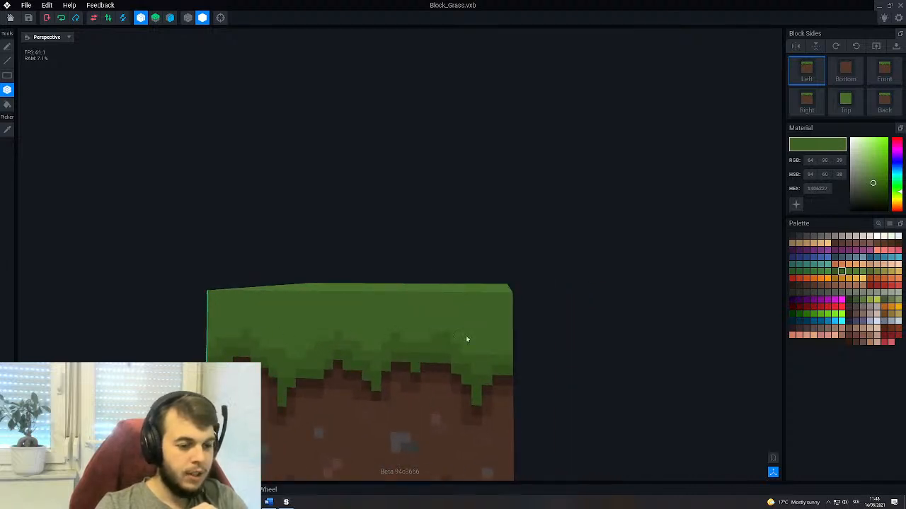
{"action": "scroll", "coordinate": [489, 358], "scroll_direction": "up", "scroll_amount": 3}
{"action": "middle_click_drag", "start_coordinate": [492, 355], "coordinate": [460, 357]}
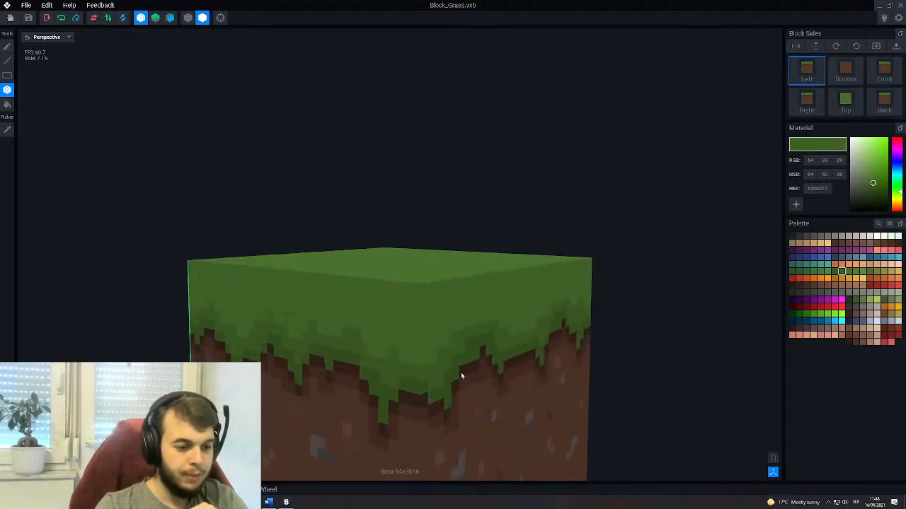
{"action": "right_click_drag", "start_coordinate": [460, 358], "coordinate": [430, 365]}
{"action": "middle_click_drag", "start_coordinate": [431, 366], "coordinate": [335, 335]}
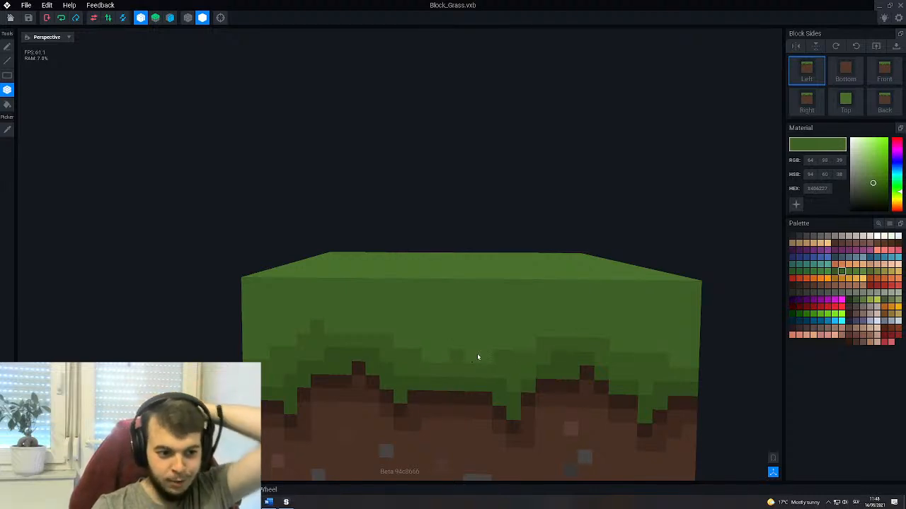
{"action": "middle_click_drag", "start_coordinate": [492, 429], "coordinate": [414, 436]}
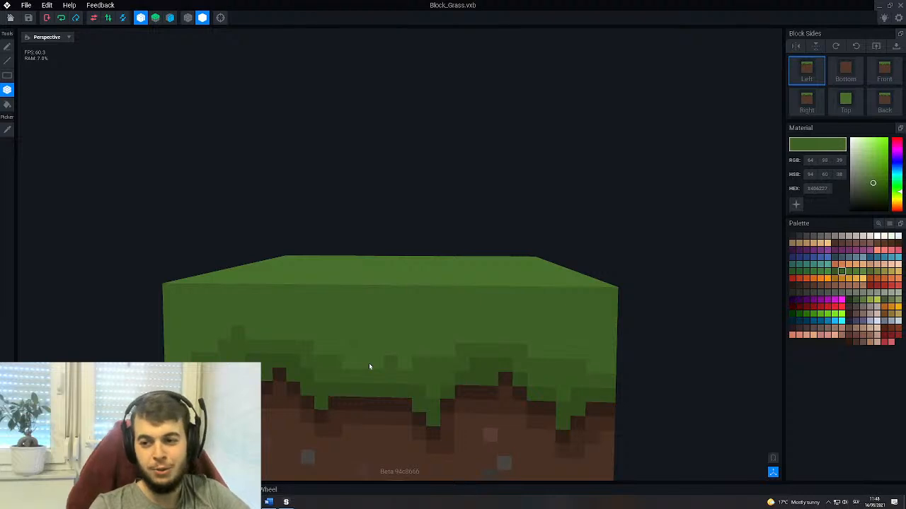
{"action": "middle_click_drag", "start_coordinate": [369, 366], "coordinate": [334, 359]}
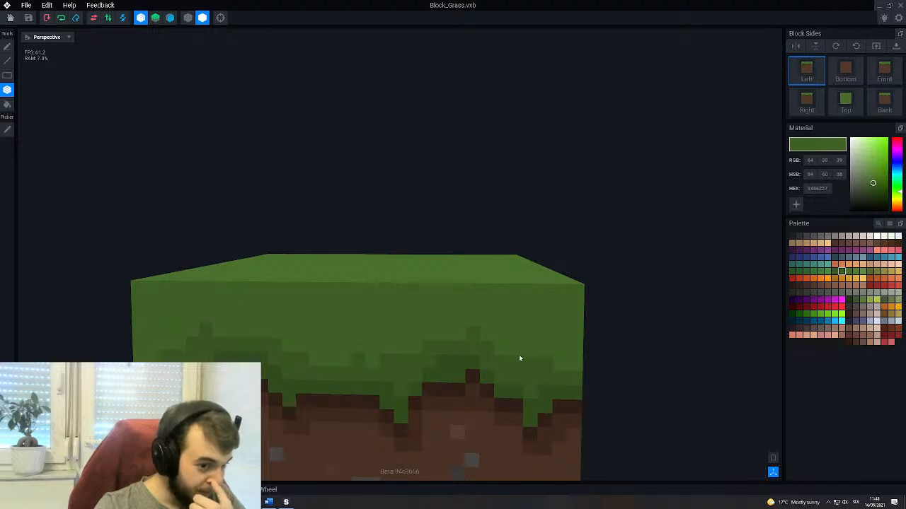
{"action": "right_click_drag", "start_coordinate": [538, 353], "coordinate": [458, 369]}
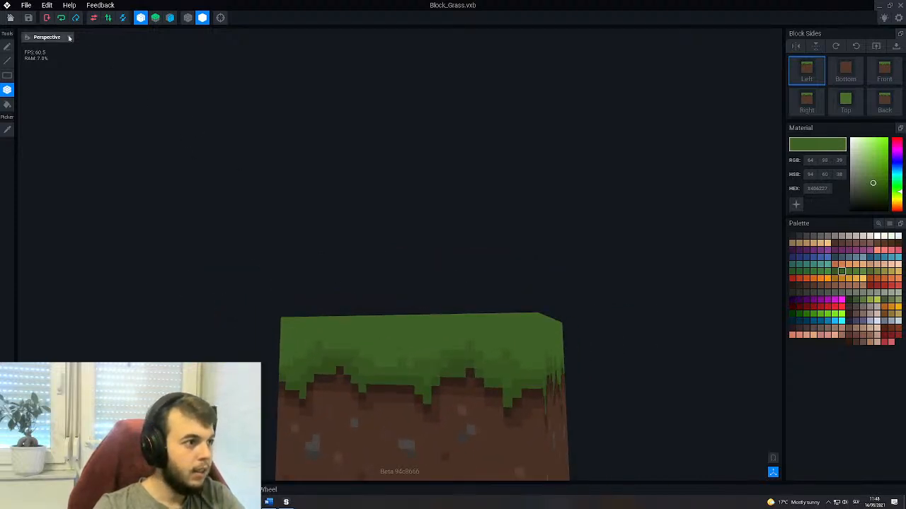
Show repeated neighbouring blocks to examine how the grass edge tiles from several angles, and turn the repetition off again.
{"action": "left_click", "coordinate": [773, 458]}
{"action": "scroll", "coordinate": [459, 307], "scroll_direction": "down", "scroll_amount": 6}
{"action": "right_click_drag", "start_coordinate": [460, 308], "coordinate": [472, 367]}
{"action": "scroll", "coordinate": [471, 240], "scroll_direction": "up", "scroll_amount": 5}
{"action": "right_click_drag", "start_coordinate": [471, 240], "coordinate": [447, 239]}
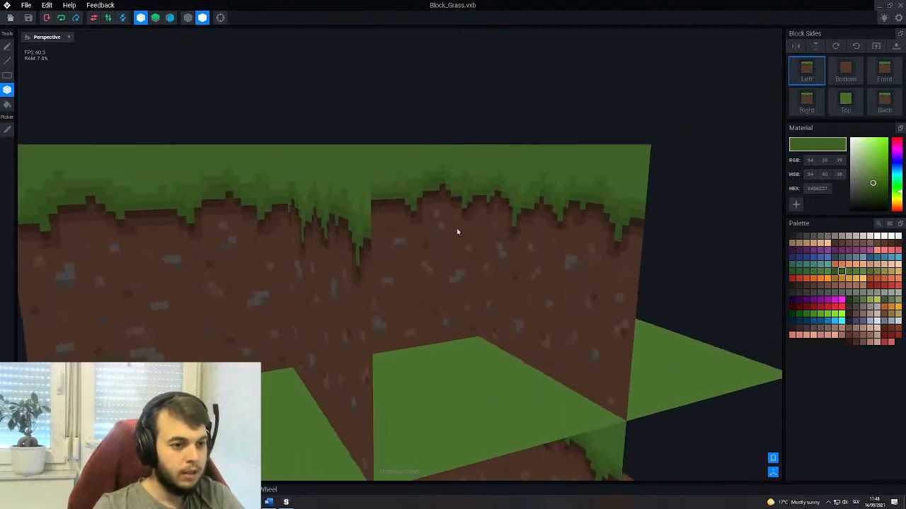
{"action": "scroll", "coordinate": [476, 366], "scroll_direction": "down", "scroll_amount": 3}
{"action": "mouse_move", "coordinate": [477, 366]}
{"action": "right_mouse_down"}
{"action": "mouse_move", "coordinate": [516, 370]}
{"action": "mouse_move", "coordinate": [473, 368]}
{"action": "mouse_move", "coordinate": [485, 368]}
{"action": "mouse_move", "coordinate": [385, 273]}
{"action": "mouse_move", "coordinate": [425, 281]}
{"action": "mouse_move", "coordinate": [488, 370]}
{"action": "right_mouse_up"}
{"action": "scroll", "coordinate": [475, 224], "scroll_direction": "down", "scroll_amount": 4}
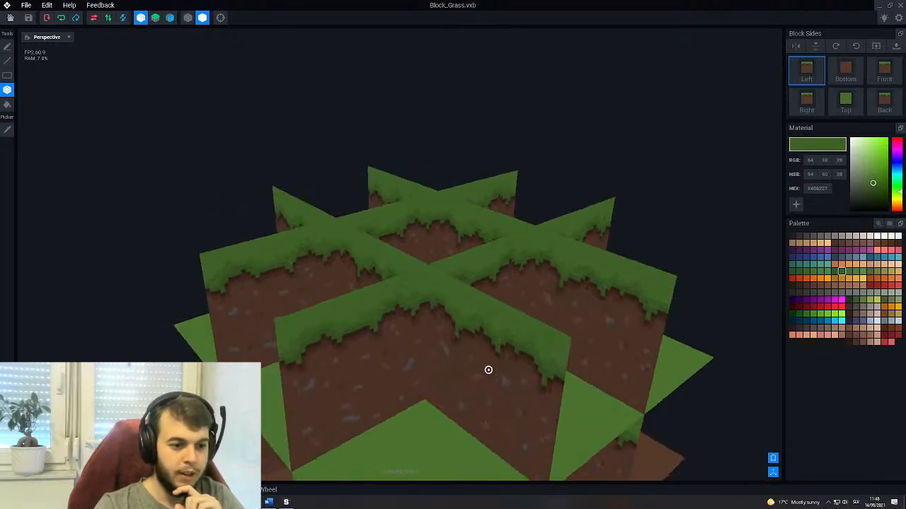
{"action": "left_click", "coordinate": [773, 458]}
{"action": "right_click_drag", "start_coordinate": [429, 305], "coordinate": [384, 341]}
{"action": "left_click", "coordinate": [7, 130]}
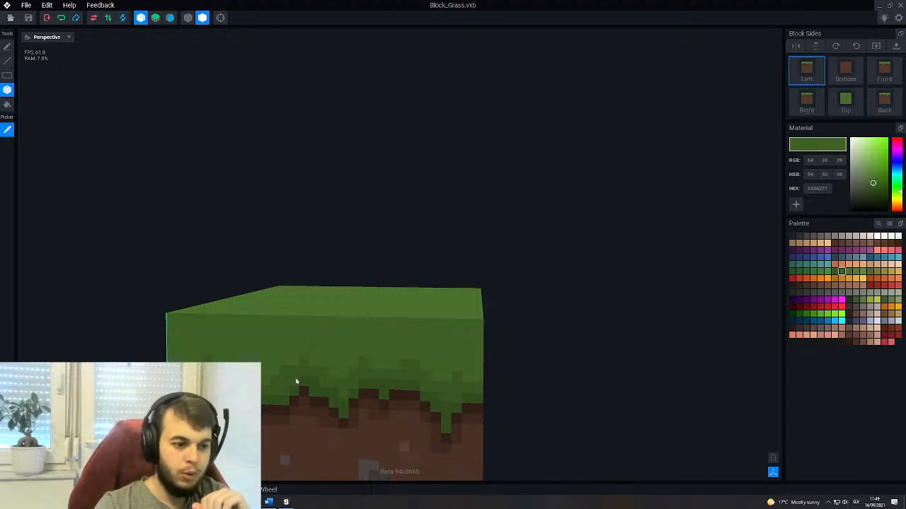
{"action": "left_click", "coordinate": [7, 129]}
{"action": "right_click_drag", "start_coordinate": [221, 212], "coordinate": [356, 302]}
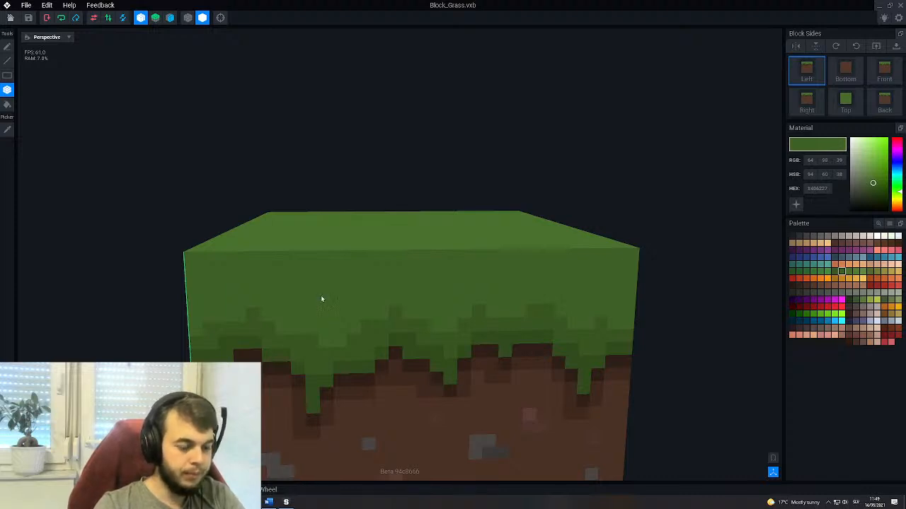
{"action": "scroll", "coordinate": [321, 297], "scroll_direction": "down", "scroll_amount": 5}
{"action": "scroll", "coordinate": [329, 308], "scroll_direction": "up", "scroll_amount": 2}
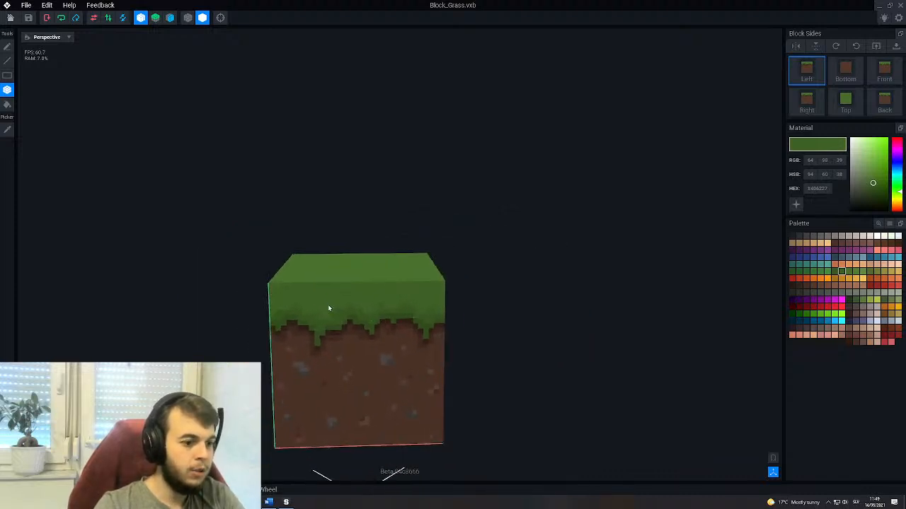
Try single #406227 specks on the plain grass at the centre and near the upper-left corner of the face.
{"action": "right_click_drag", "start_coordinate": [328, 308], "coordinate": [388, 295]}
{"action": "scroll", "coordinate": [455, 338], "scroll_direction": "up", "scroll_amount": 3}
{"action": "right_click_drag", "start_coordinate": [455, 338], "coordinate": [415, 302]}
{"action": "scroll", "coordinate": [414, 303], "scroll_direction": "up", "scroll_amount": 3}
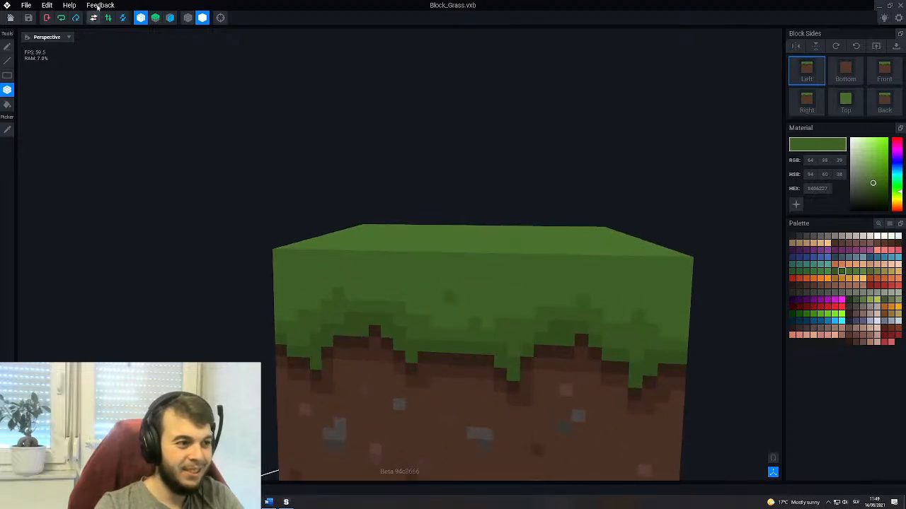
{"action": "left_click", "coordinate": [283, 269]}
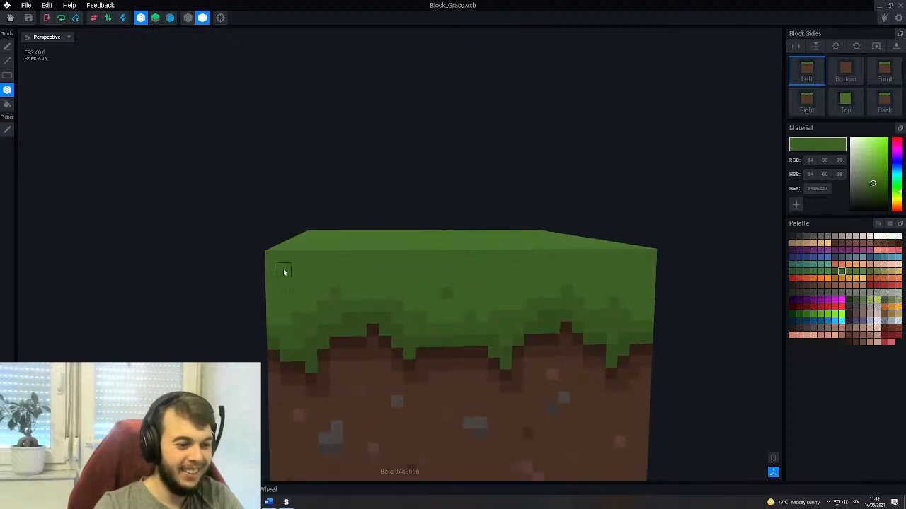
{"action": "middle_click_drag", "start_coordinate": [421, 428], "coordinate": [365, 417]}
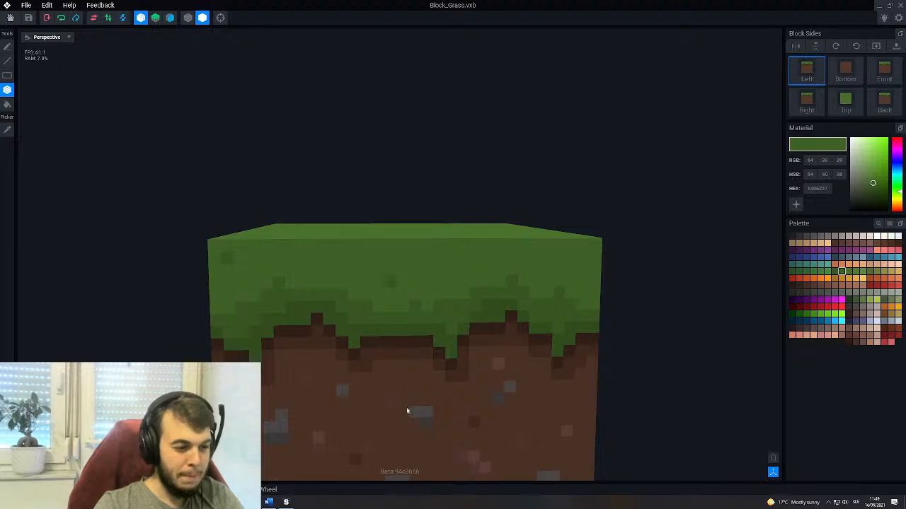
Try alternative #406227 speck positions above the left dirt peak and undo the trial specks.
{"action": "left_click", "coordinate": [353, 282]}
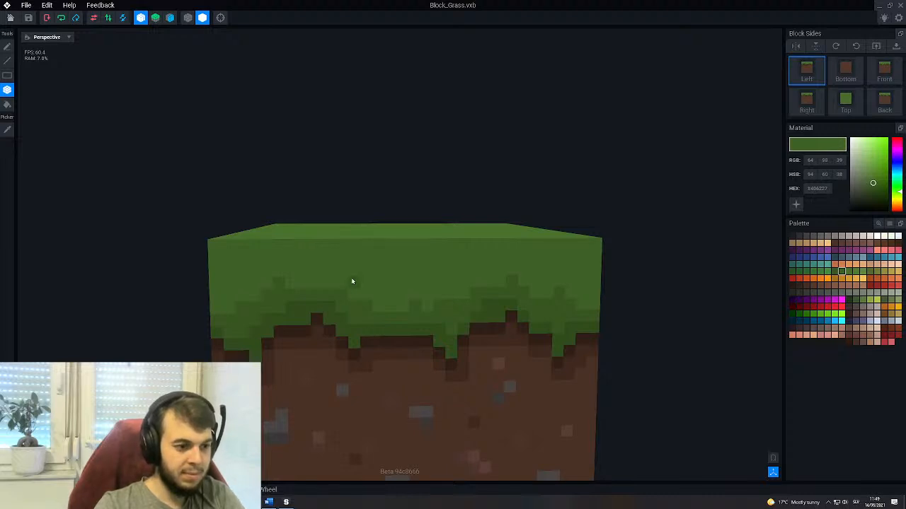
{"action": "left_click", "coordinate": [318, 263]}
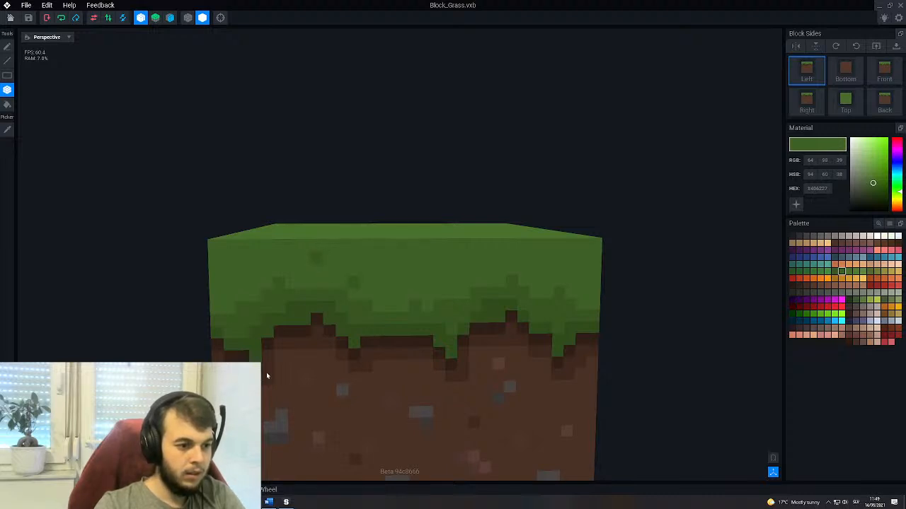
{"action": "left_click", "coordinate": [392, 270]}
{"action": "key", "text": "ctrl+z"}
{"action": "key", "text": "ctrl+z"}
{"action": "key", "text": "ctrl+z"}
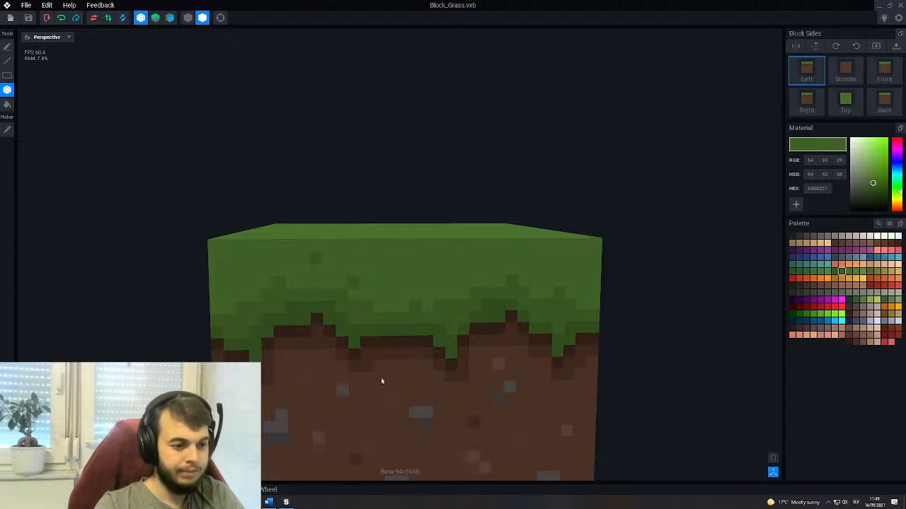
Paint single #406227 specks on the plain grass at the centre, near the upper-left corner and above the right dirt peak.
{"action": "left_click", "coordinate": [391, 283]}
{"action": "right_click_drag", "start_coordinate": [260, 280], "coordinate": [237, 275]}
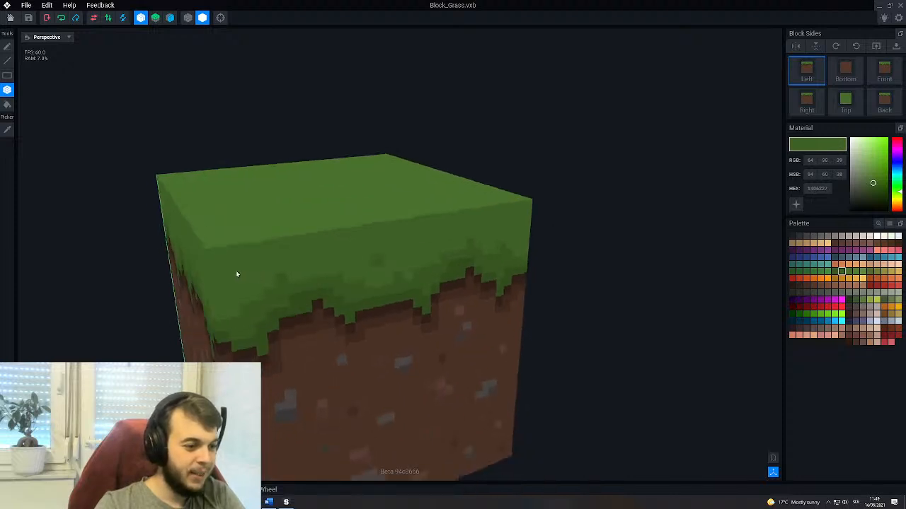
{"action": "right_click_drag", "start_coordinate": [317, 336], "coordinate": [396, 300]}
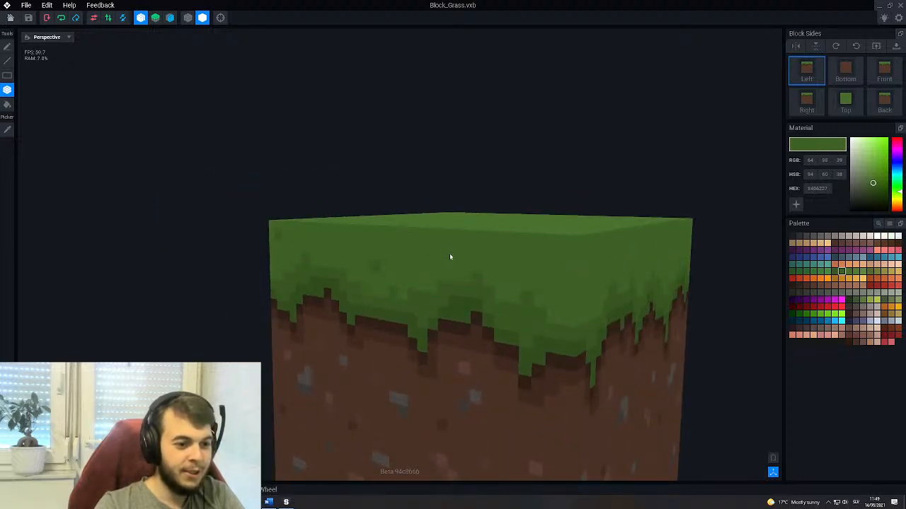
{"action": "right_click_drag", "start_coordinate": [452, 251], "coordinate": [375, 246]}
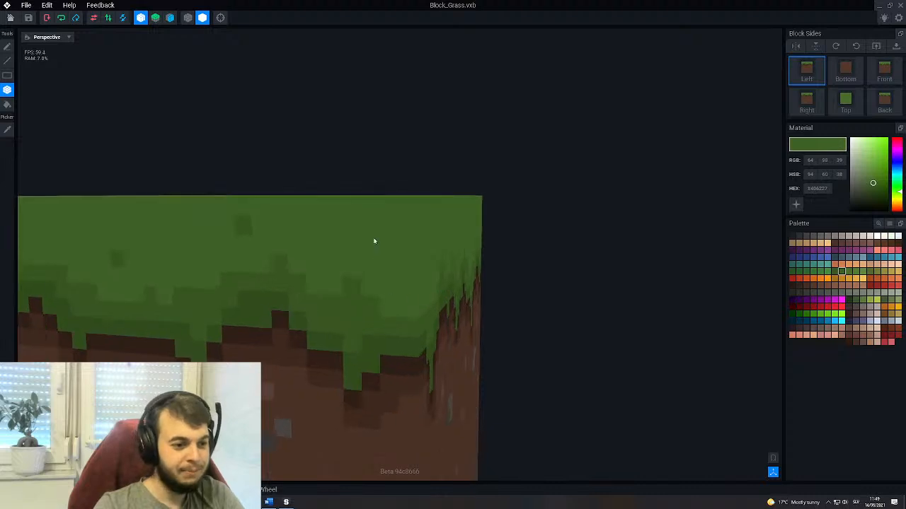
Add further #406227 specks near the face's right edge and above the left dirt peak.
{"action": "right_click_drag", "start_coordinate": [378, 337], "coordinate": [410, 252]}
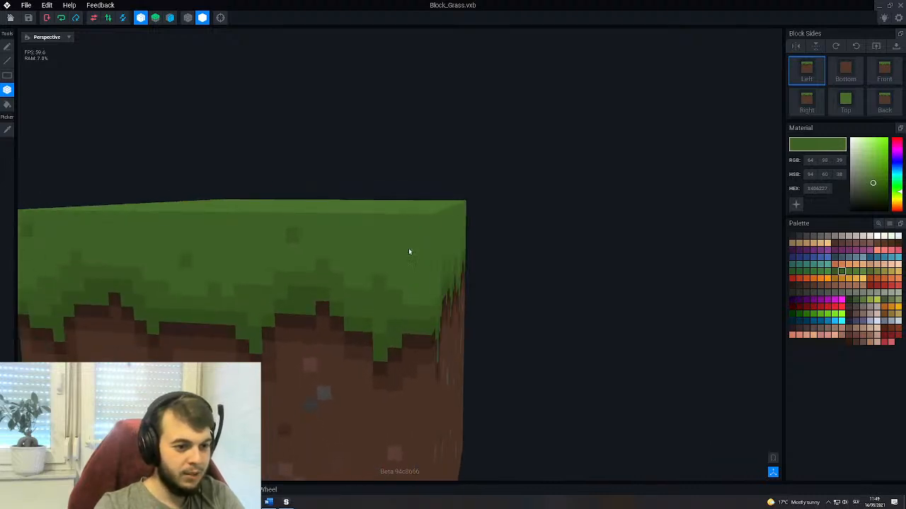
{"action": "right_click_drag", "start_coordinate": [397, 318], "coordinate": [417, 256]}
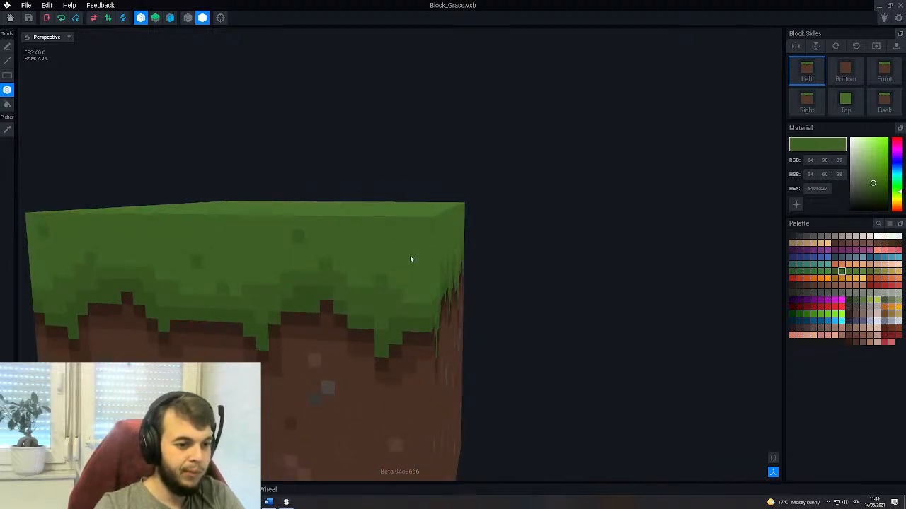
{"action": "right_click_drag", "start_coordinate": [390, 330], "coordinate": [394, 291]}
{"action": "scroll", "coordinate": [424, 293], "scroll_direction": "down", "scroll_amount": 3}
{"action": "scroll", "coordinate": [394, 290], "scroll_direction": "up", "scroll_amount": 4}
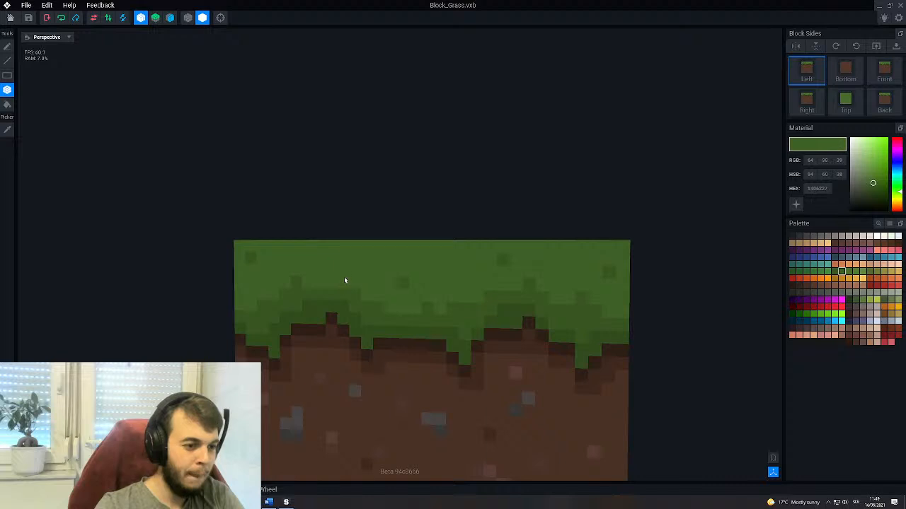
{"action": "right_click_drag", "start_coordinate": [335, 371], "coordinate": [388, 303]}
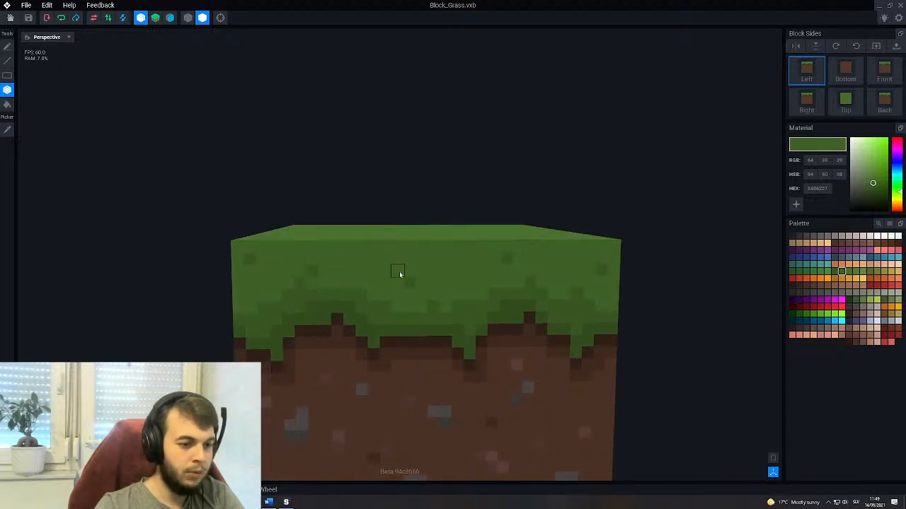
Switch the mirroring from the X axis to the Z axis for adding specks on the adjacent side face.
{"action": "scroll", "coordinate": [404, 299], "scroll_direction": "down", "scroll_amount": 3}
{"action": "mouse_move", "coordinate": [420, 328]}
{"action": "right_mouse_down"}
{"action": "mouse_move", "coordinate": [339, 304]}
{"action": "mouse_move", "coordinate": [410, 325]}
{"action": "mouse_move", "coordinate": [384, 325]}
{"action": "mouse_move", "coordinate": [426, 319]}
{"action": "mouse_move", "coordinate": [433, 337]}
{"action": "right_mouse_up"}
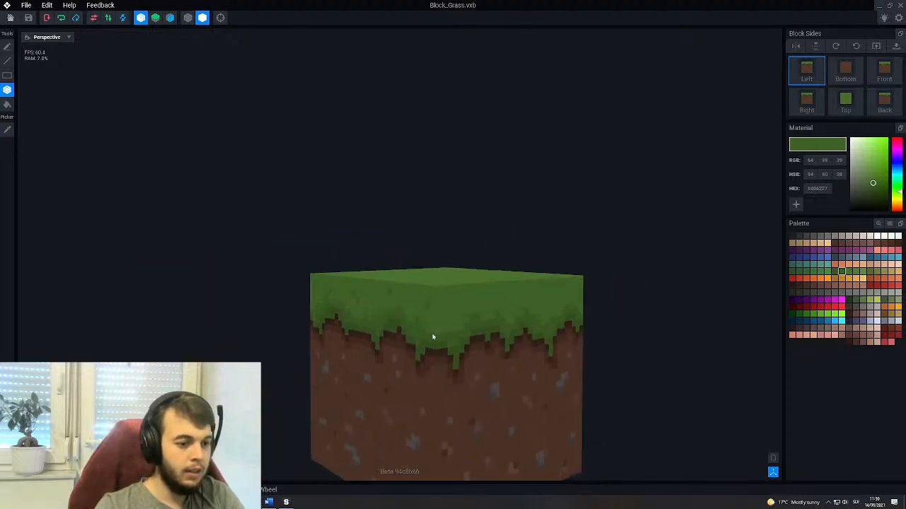
{"action": "right_click_drag", "start_coordinate": [391, 268], "coordinate": [261, 269]}
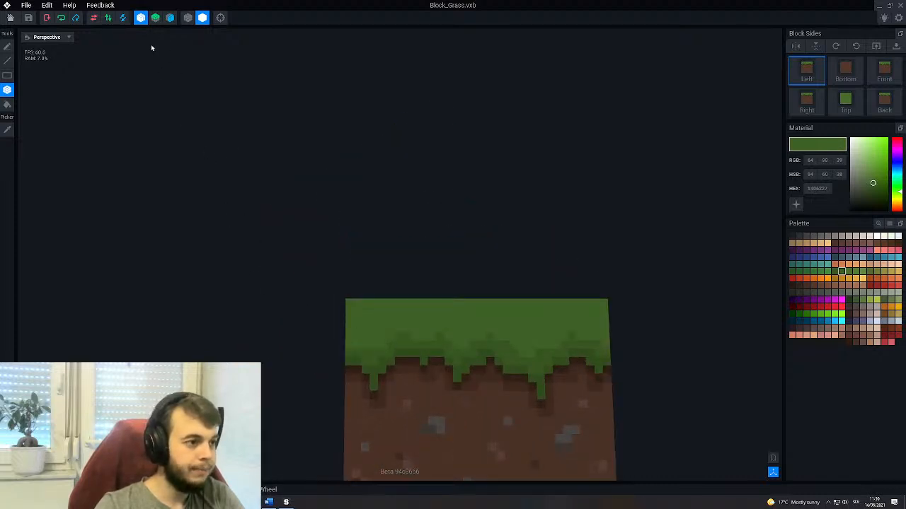
{"action": "left_click", "coordinate": [170, 17]}
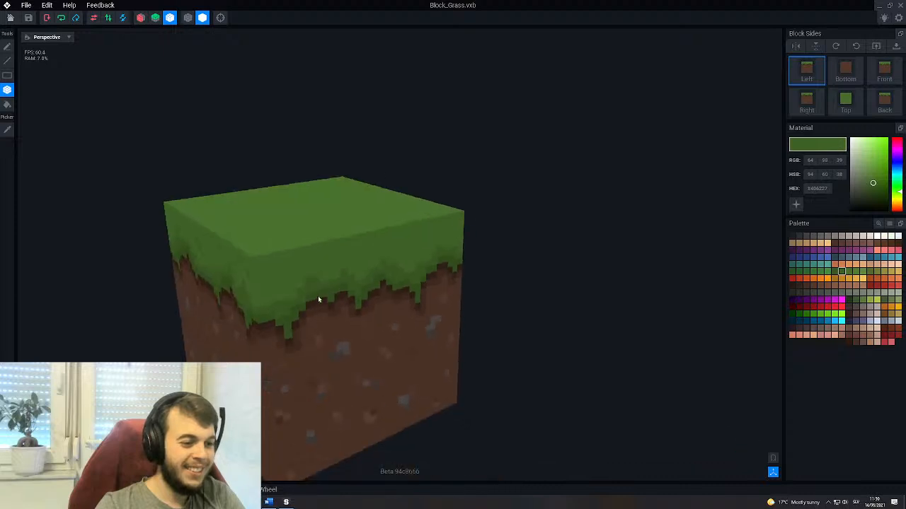
Paint mirrored #406227 specks on the adjacent side face, with a diagonal pair near its left edge and a single speck in the upper grass.
{"action": "scroll", "coordinate": [274, 289], "scroll_direction": "up", "scroll_amount": 5}
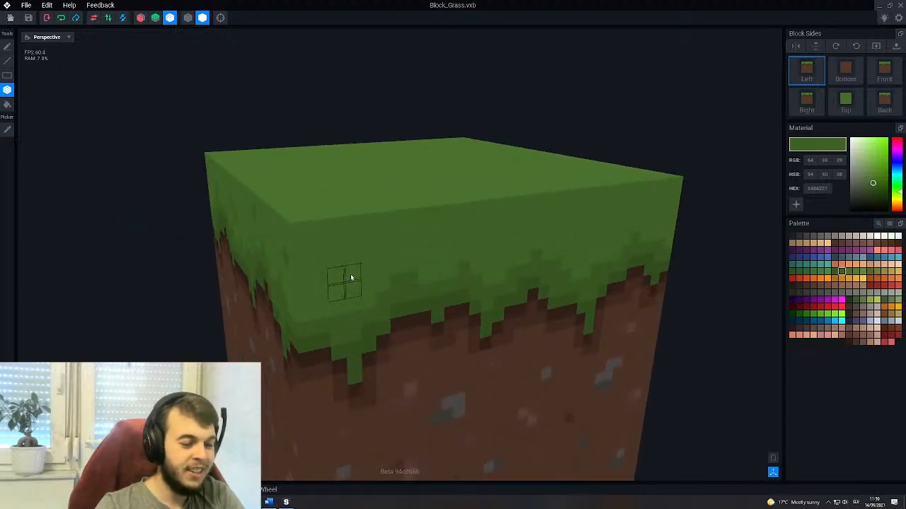
{"action": "left_click", "coordinate": [336, 294]}
{"action": "left_click", "coordinate": [349, 276]}
{"action": "right_click_drag", "start_coordinate": [361, 293], "coordinate": [351, 290]}
{"action": "scroll", "coordinate": [351, 290], "scroll_direction": "down", "scroll_amount": 5}
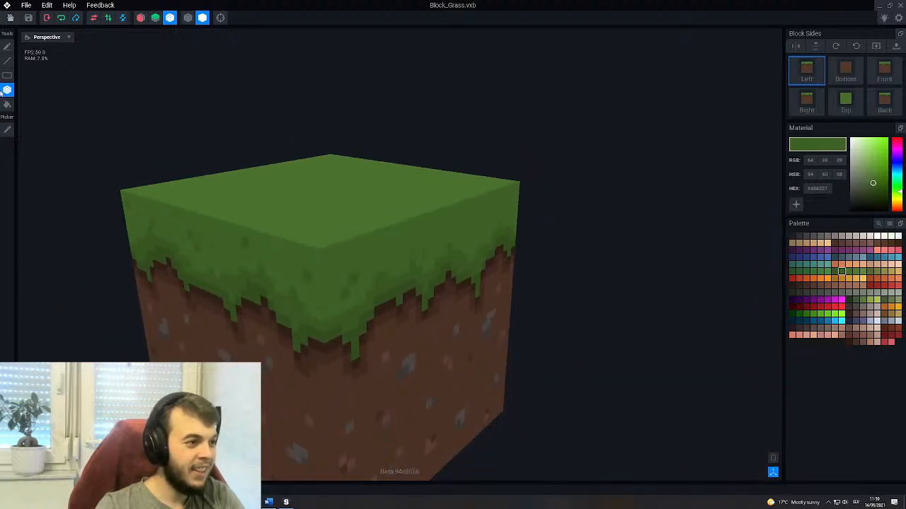
{"action": "right_click_drag", "start_coordinate": [347, 283], "coordinate": [418, 295]}
{"action": "scroll", "coordinate": [418, 295], "scroll_direction": "up", "scroll_amount": 2}
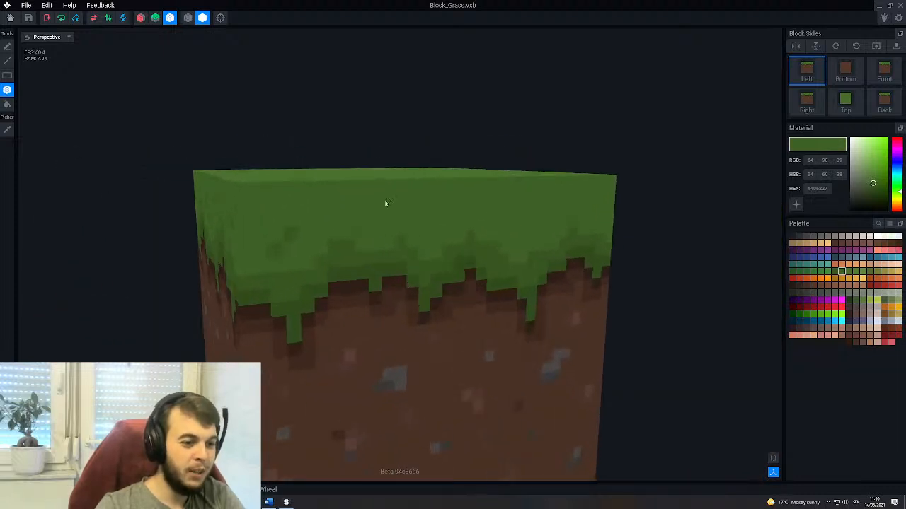
{"action": "right_click_drag", "start_coordinate": [380, 204], "coordinate": [370, 208]}
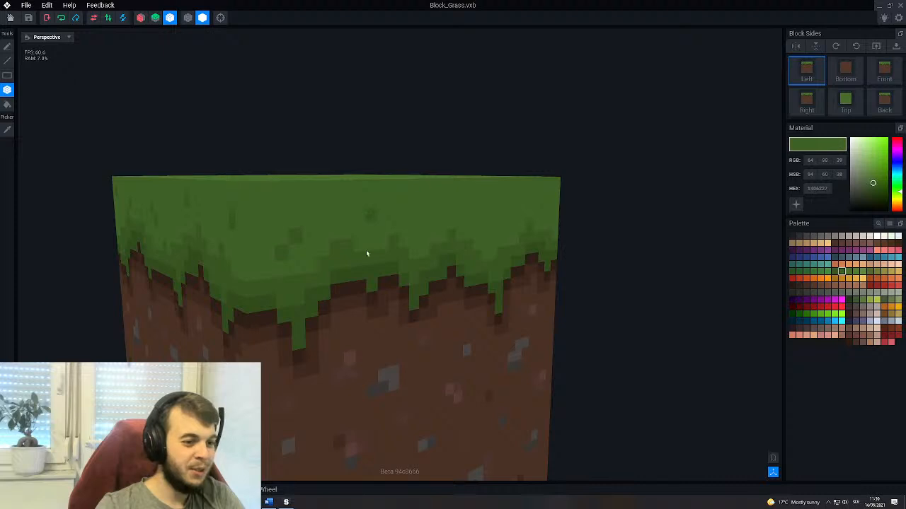
{"action": "right_click_drag", "start_coordinate": [388, 267], "coordinate": [475, 256]}
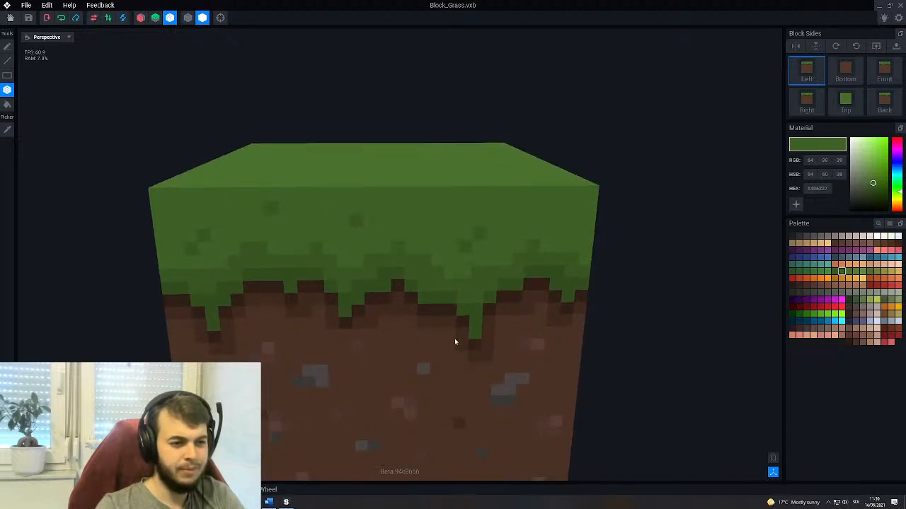
Examine how the darker specks are distributed over the block's side faces.
{"action": "scroll", "coordinate": [458, 394], "scroll_direction": "down", "scroll_amount": 5}
{"action": "right_click_drag", "start_coordinate": [455, 392], "coordinate": [445, 255]}
{"action": "scroll", "coordinate": [433, 265], "scroll_direction": "up", "scroll_amount": 3}
{"action": "scroll", "coordinate": [401, 285], "scroll_direction": "down", "scroll_amount": 3}
{"action": "right_click_drag", "start_coordinate": [400, 285], "coordinate": [380, 286]}
{"action": "scroll", "coordinate": [380, 285], "scroll_direction": "up", "scroll_amount": 3}
{"action": "middle_click_drag", "start_coordinate": [201, 211], "coordinate": [248, 217]}
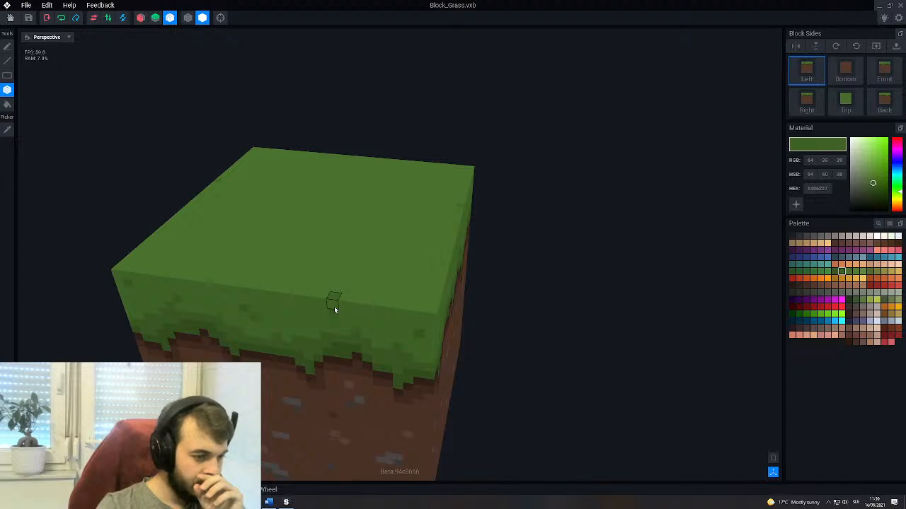
Switch the mirroring from the Z axis to the X axis and paint #406227 specks across the middle of the top face's edges.
{"action": "right_click_drag", "start_coordinate": [333, 307], "coordinate": [290, 308]}
{"action": "left_click", "coordinate": [156, 19]}
{"action": "left_click", "coordinate": [140, 18]}
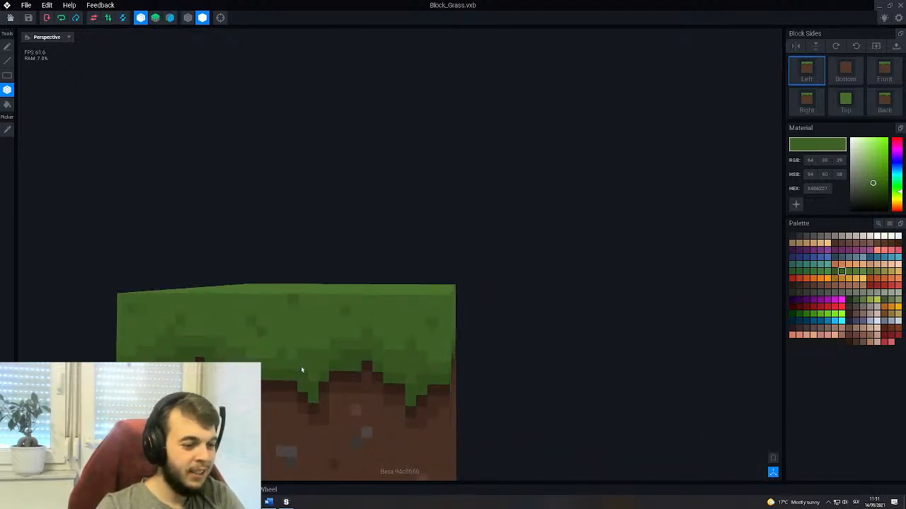
{"action": "right_click_drag", "start_coordinate": [311, 341], "coordinate": [321, 335]}
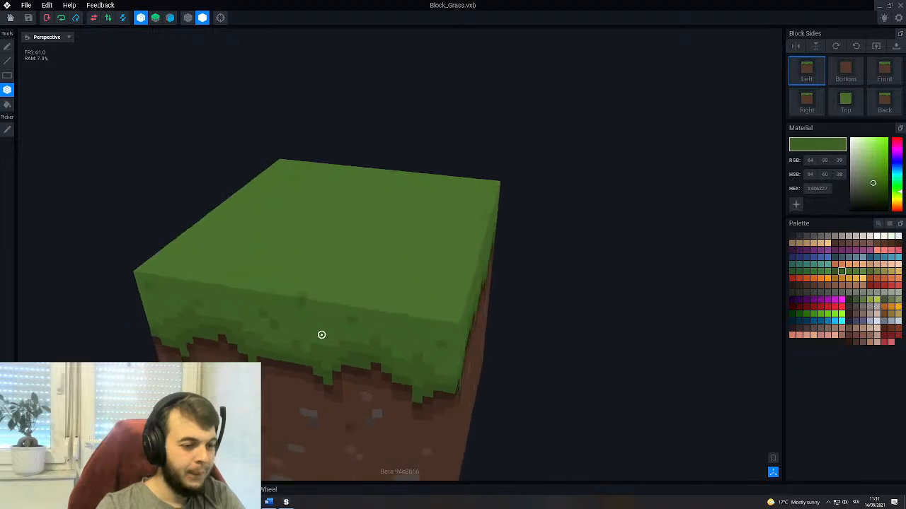
Choose the lighter green #547C34, turn off mirroring and scatter single and clustered specks over the top face.
{"action": "left_click", "coordinate": [855, 271]}
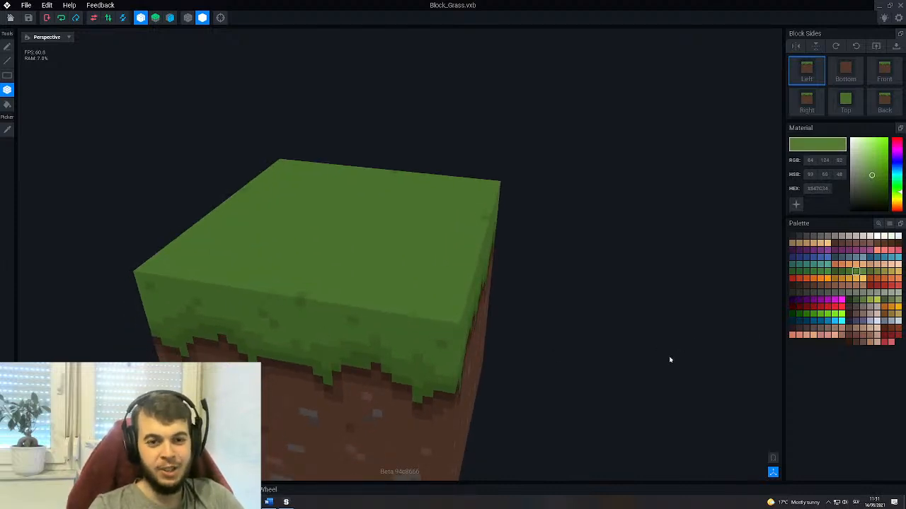
{"action": "right_click_drag", "start_coordinate": [330, 254], "coordinate": [315, 245]}
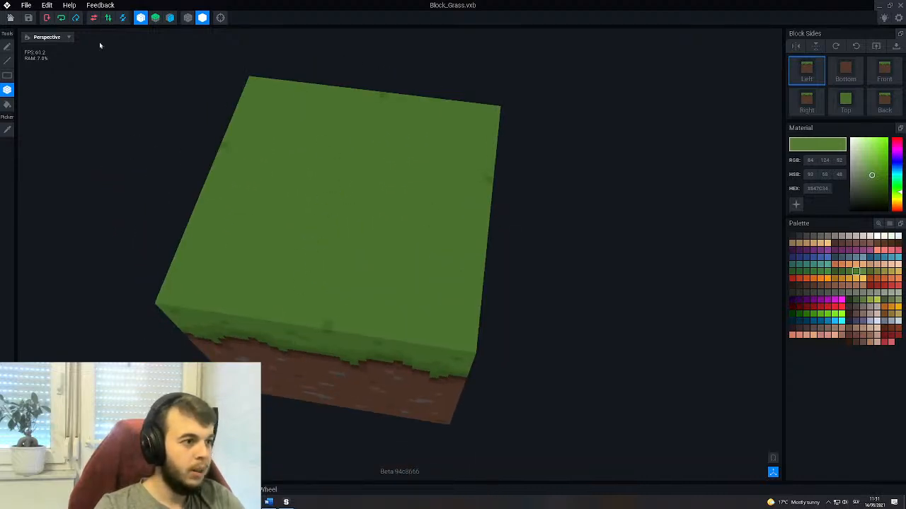
{"action": "left_click", "coordinate": [139, 19]}
{"action": "middle_click_drag", "start_coordinate": [285, 181], "coordinate": [309, 192]}
{"action": "right_click_drag", "start_coordinate": [391, 256], "coordinate": [360, 279]}
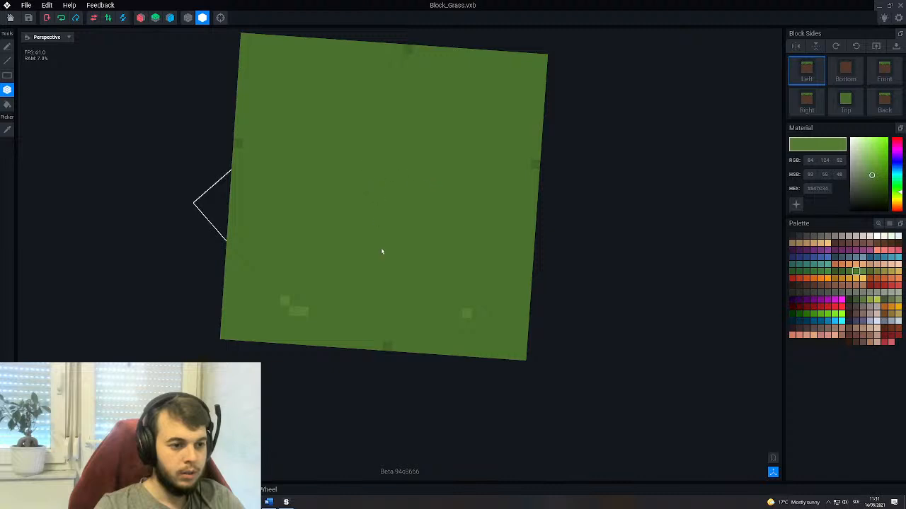
{"action": "left_click", "coordinate": [319, 69]}
{"action": "right_click_drag", "start_coordinate": [465, 215], "coordinate": [464, 213]}
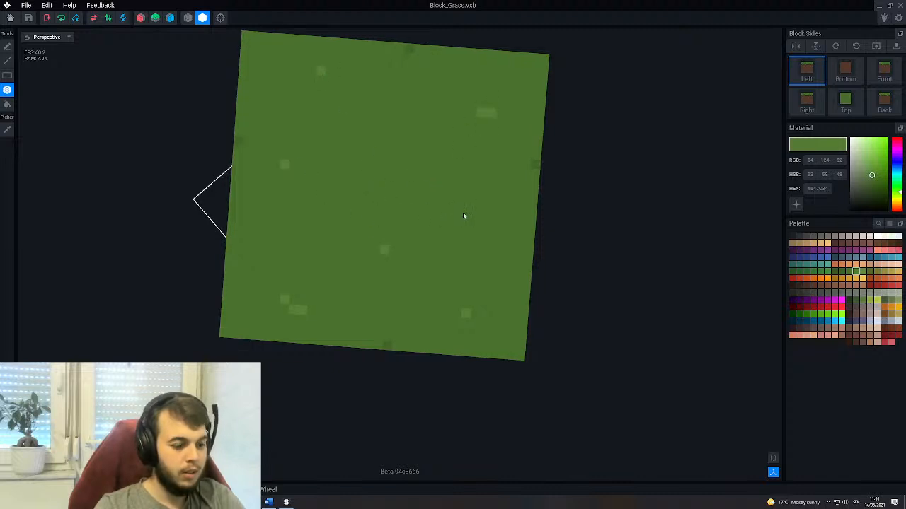
Use the Line tool to add #547C34 specks on the top face, undoing the overlong line so a diagonal pair remains near the right edge.
{"action": "left_click", "coordinate": [7, 61]}
{"action": "left_click_drag", "start_coordinate": [467, 210], "coordinate": [484, 200]}
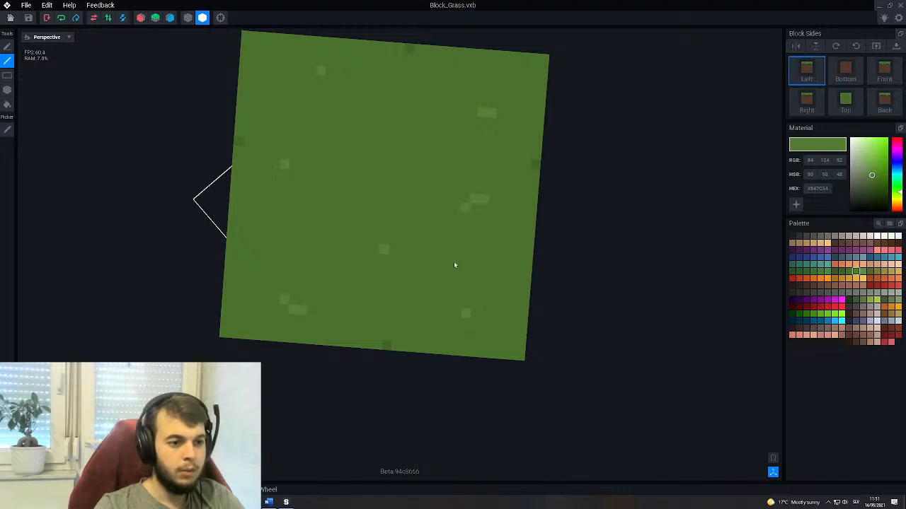
{"action": "key", "text": "ctrl+z"}
{"action": "left_click", "coordinate": [392, 147]}
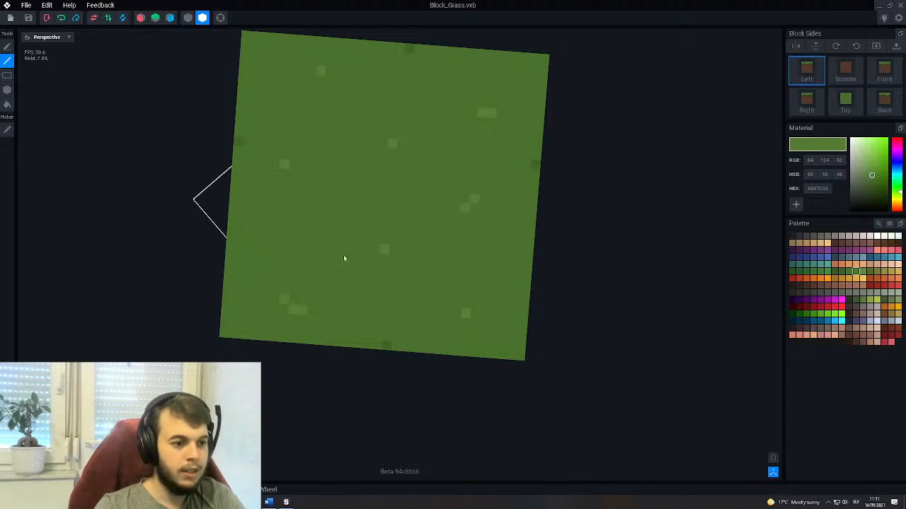
{"action": "left_click_drag", "start_coordinate": [333, 242], "coordinate": [344, 235]}
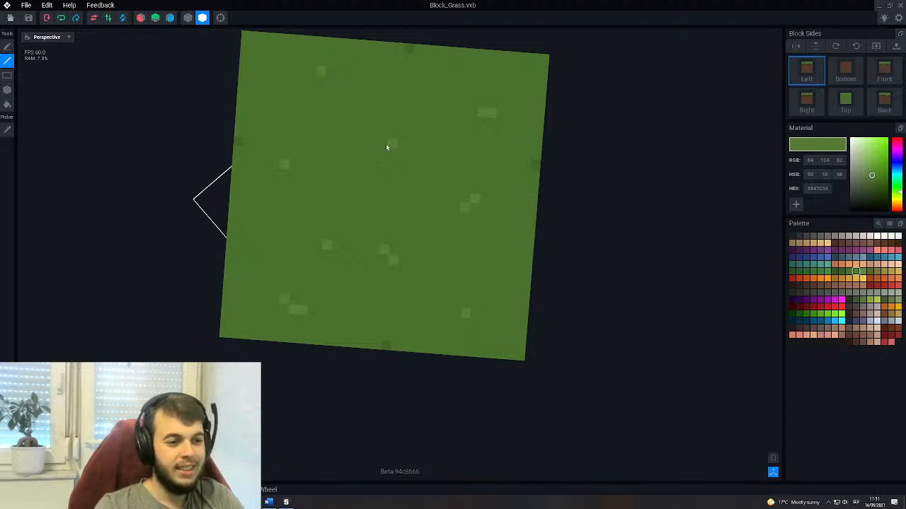
Add single #547C34 specks near the centre and the right edge of the top face.
{"action": "right_click_drag", "start_coordinate": [479, 253], "coordinate": [497, 301]}
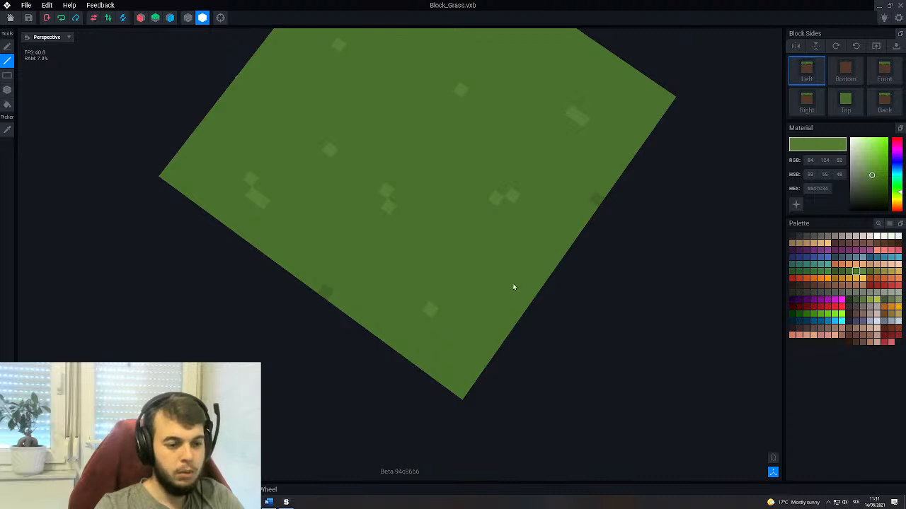
{"action": "right_click_drag", "start_coordinate": [456, 262], "coordinate": [439, 234]}
{"action": "right_click_drag", "start_coordinate": [415, 291], "coordinate": [435, 333]}
{"action": "right_click_drag", "start_coordinate": [445, 286], "coordinate": [323, 281]}
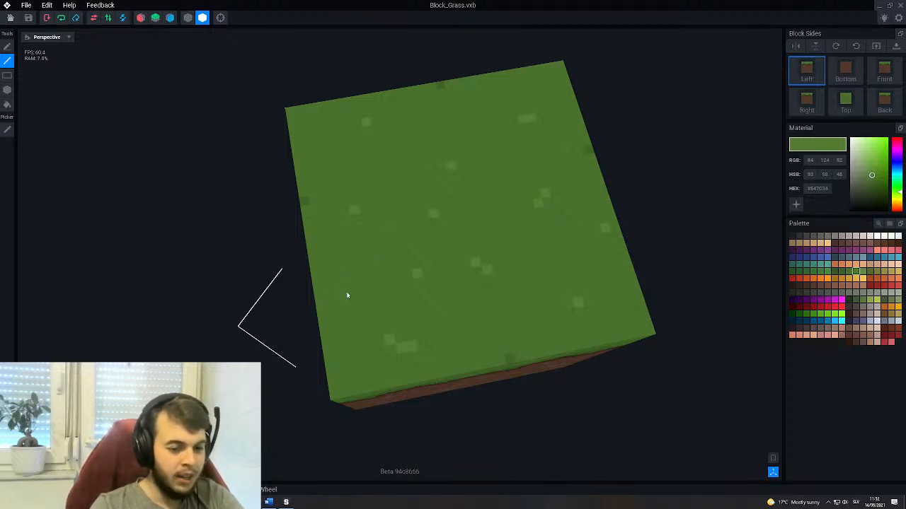
Preview the block tiled and examine how the top texture repeats across neighbouring blocks.
{"action": "left_click", "coordinate": [773, 458]}
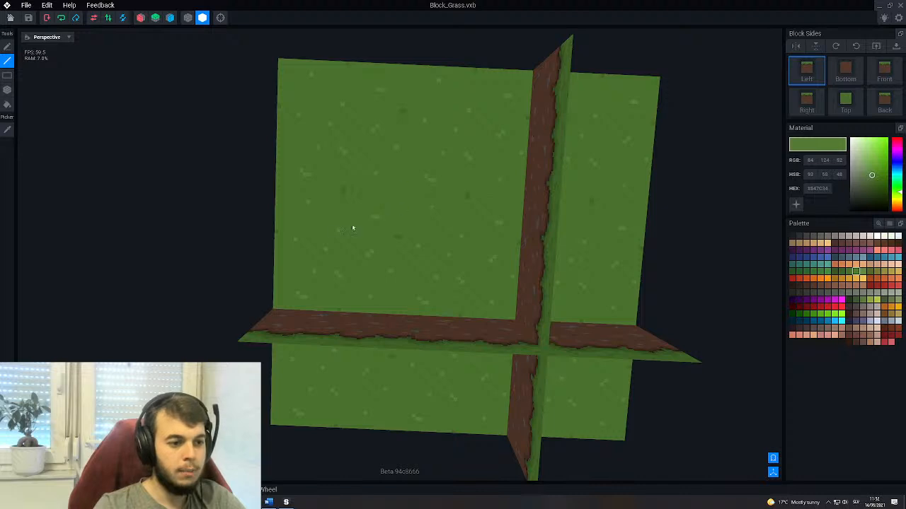
{"action": "middle_click_drag", "start_coordinate": [414, 328], "coordinate": [410, 302]}
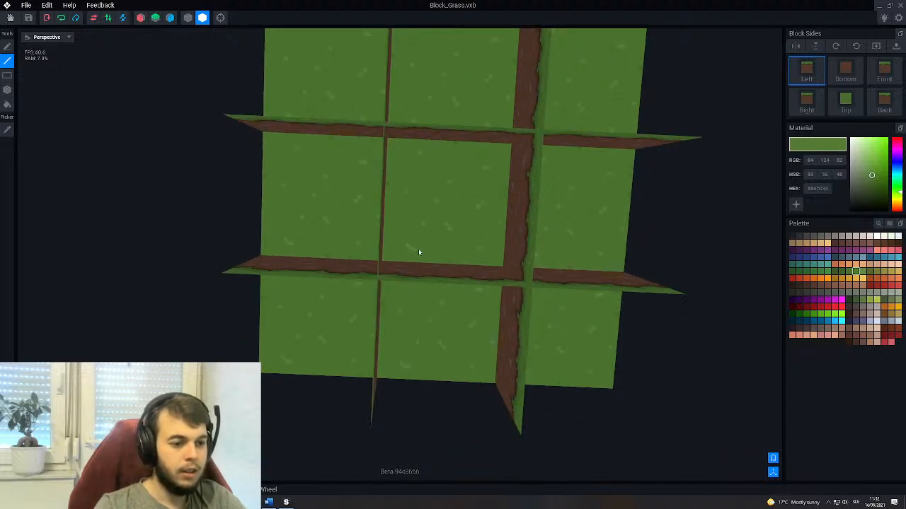
{"action": "middle_click_drag", "start_coordinate": [413, 248], "coordinate": [416, 217]}
{"action": "middle_click_drag", "start_coordinate": [443, 259], "coordinate": [455, 225]}
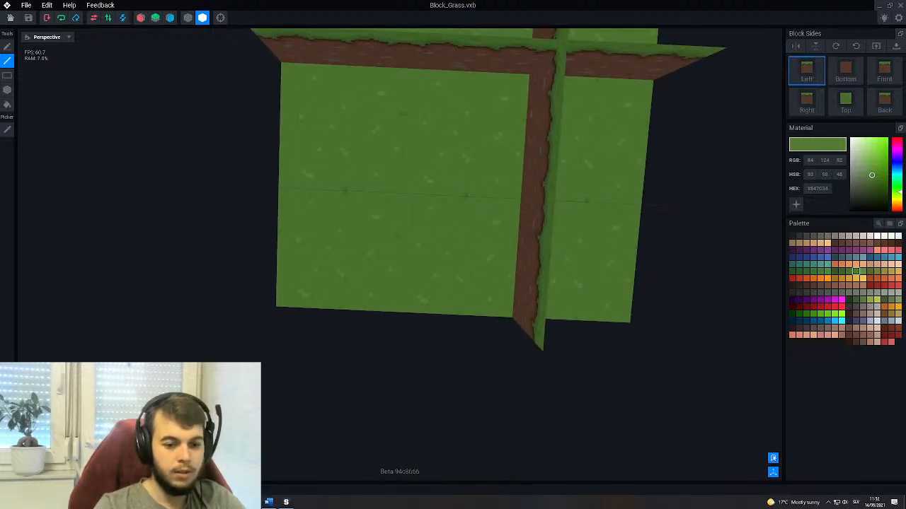
{"action": "left_click", "coordinate": [773, 459]}
Add #547C34 specks to the top face, completing a diagonal pair near the lower-right corner and placing a single speck above it.
{"action": "right_click_drag", "start_coordinate": [443, 283], "coordinate": [474, 250]}
{"action": "middle_click_drag", "start_coordinate": [478, 185], "coordinate": [459, 286]}
{"action": "scroll", "coordinate": [460, 256], "scroll_direction": "up", "scroll_amount": 6}
{"action": "right_click_drag", "start_coordinate": [453, 309], "coordinate": [461, 285]}
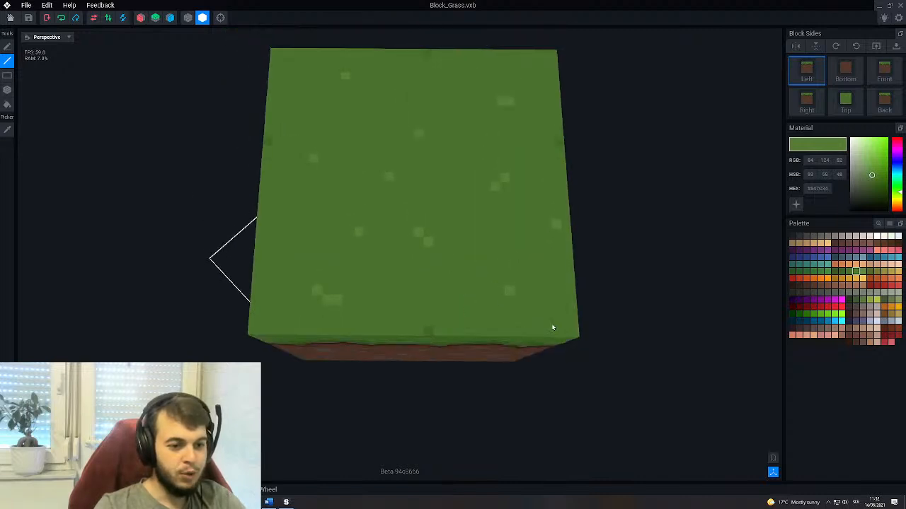
{"action": "middle_click_drag", "start_coordinate": [470, 161], "coordinate": [526, 228]}
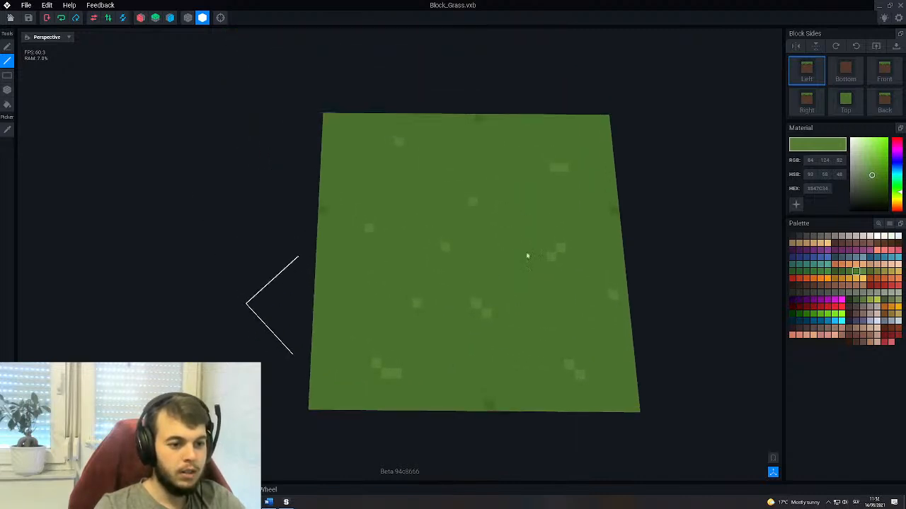
{"action": "left_click", "coordinate": [557, 316]}
{"action": "middle_click_drag", "start_coordinate": [505, 348], "coordinate": [597, 319]}
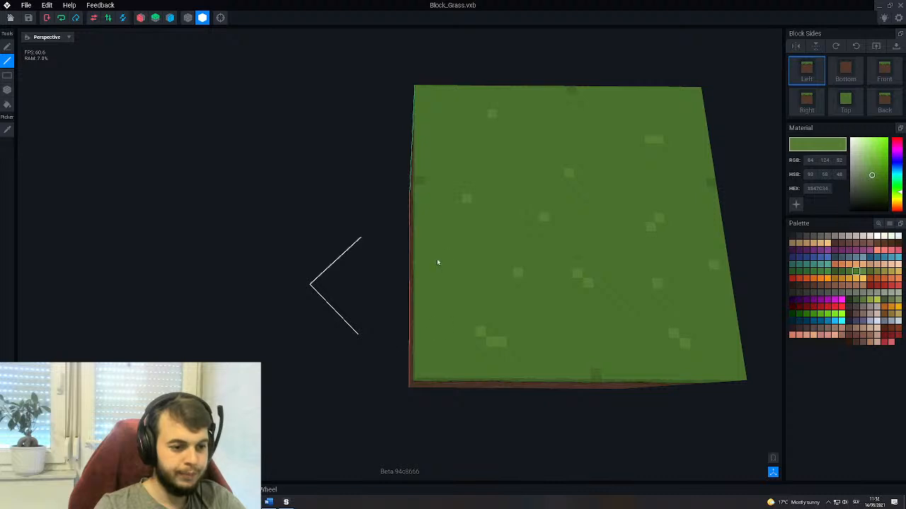
Check the top texture in the tiled preview and add a #547C34 speck near its left edge.
{"action": "left_click", "coordinate": [772, 458]}
{"action": "right_click_drag", "start_coordinate": [461, 306], "coordinate": [457, 307]}
{"action": "mouse_move", "coordinate": [419, 311]}
{"action": "middle_mouse_down"}
{"action": "mouse_move", "coordinate": [388, 312]}
{"action": "mouse_move", "coordinate": [404, 306]}
{"action": "middle_mouse_up"}
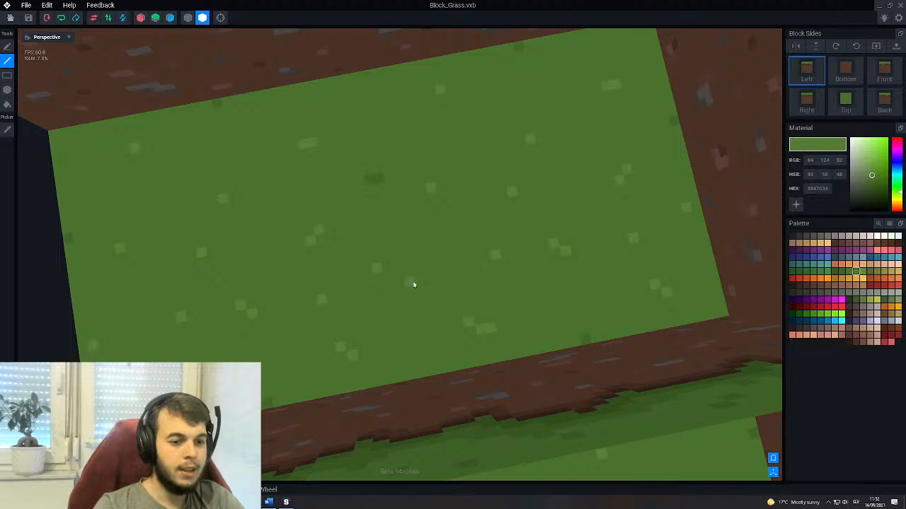
{"action": "left_click", "coordinate": [775, 459]}
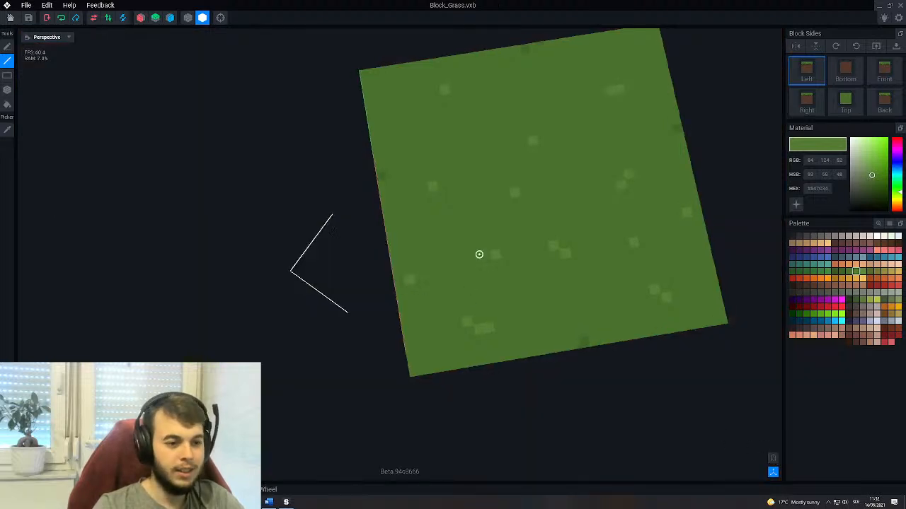
Fill the upper part of the top face with single #547C34 specks, including one by the upper-right corner.
{"action": "right_click_drag", "start_coordinate": [680, 396], "coordinate": [608, 361]}
{"action": "right_click_drag", "start_coordinate": [424, 269], "coordinate": [458, 303]}
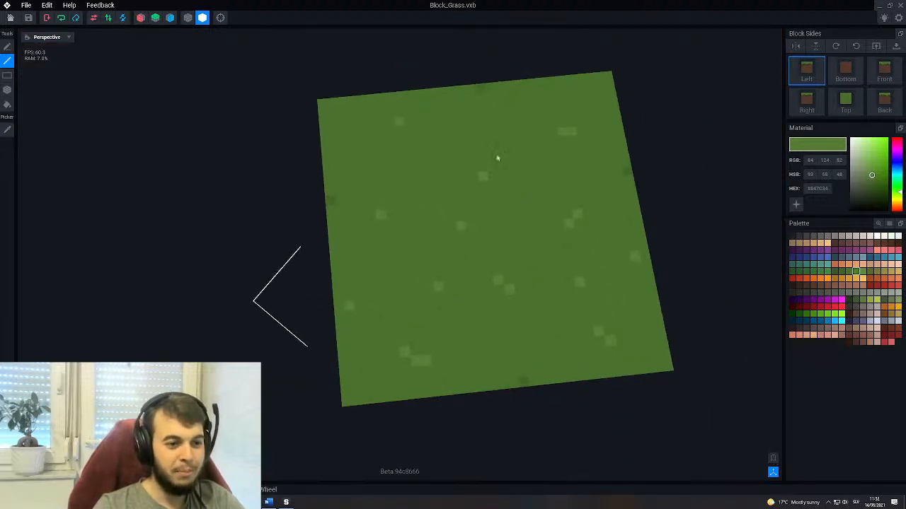
{"action": "right_click_drag", "start_coordinate": [501, 163], "coordinate": [503, 170]}
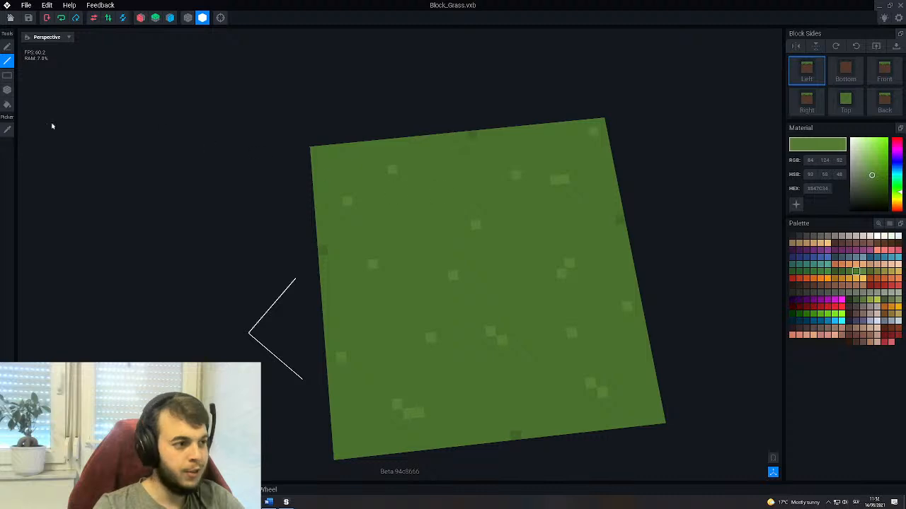
Sample #406227 from an edge speck and paint sparse dark specks on the top face, undoing the extra one in the upper-right area.
{"action": "left_click", "coordinate": [7, 129]}
{"action": "left_click", "coordinate": [472, 135]}
{"action": "left_click", "coordinate": [419, 221]}
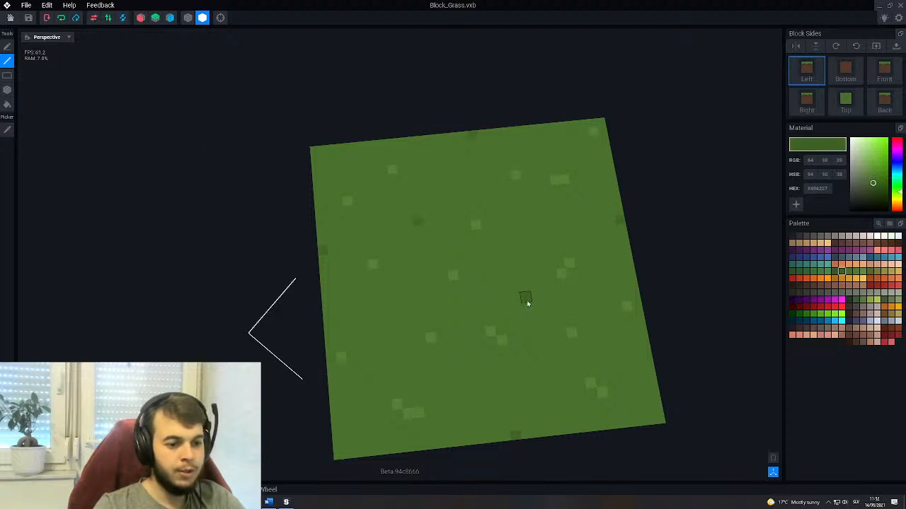
{"action": "left_click", "coordinate": [458, 397]}
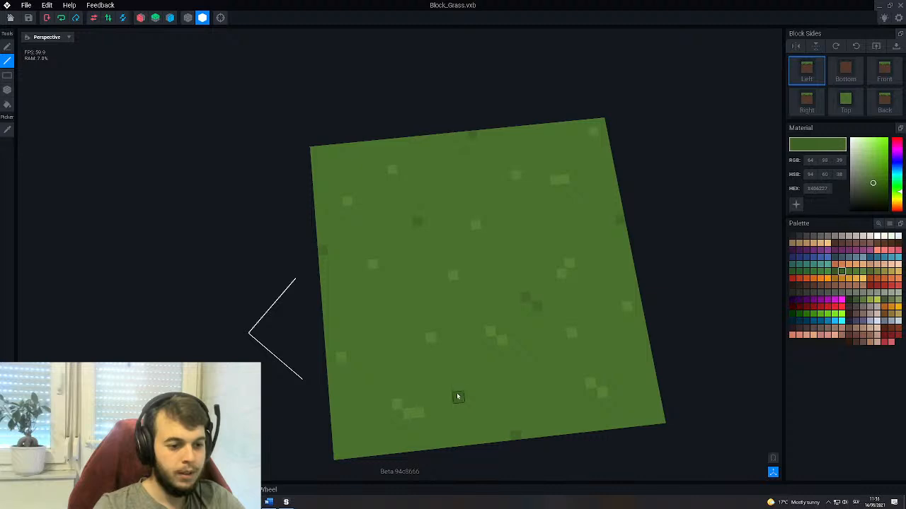
{"action": "middle_click_drag", "start_coordinate": [454, 352], "coordinate": [438, 344]}
{"action": "left_click", "coordinate": [527, 211]}
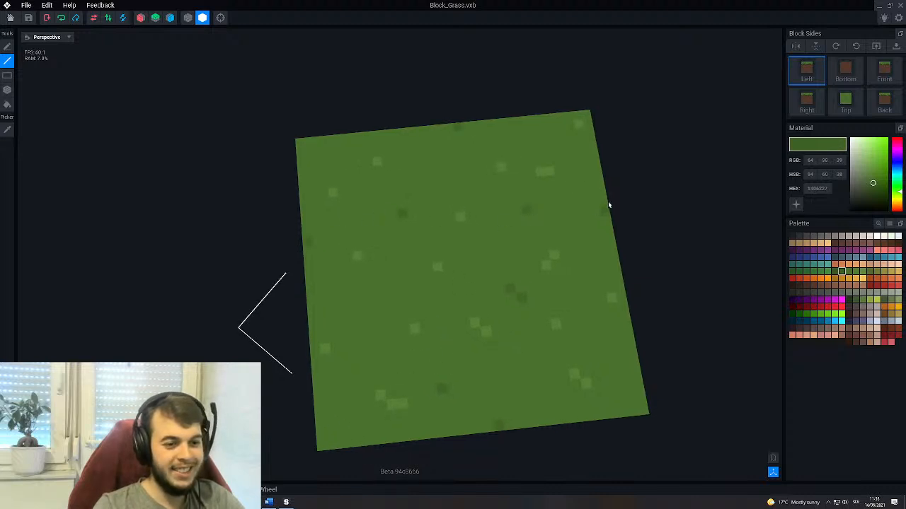
{"action": "key", "text": "ctrl+z"}
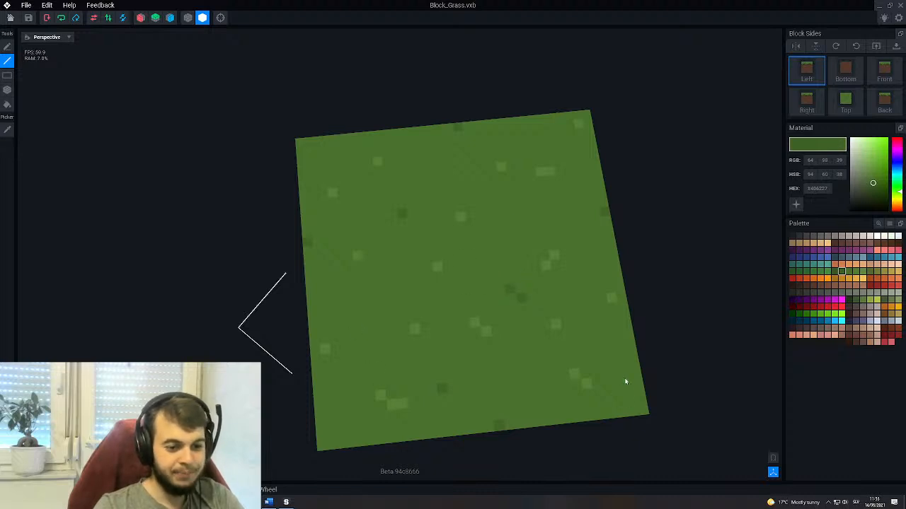
Review the finished speck pattern in the tiled preview and on the single block.
{"action": "left_click", "coordinate": [773, 458]}
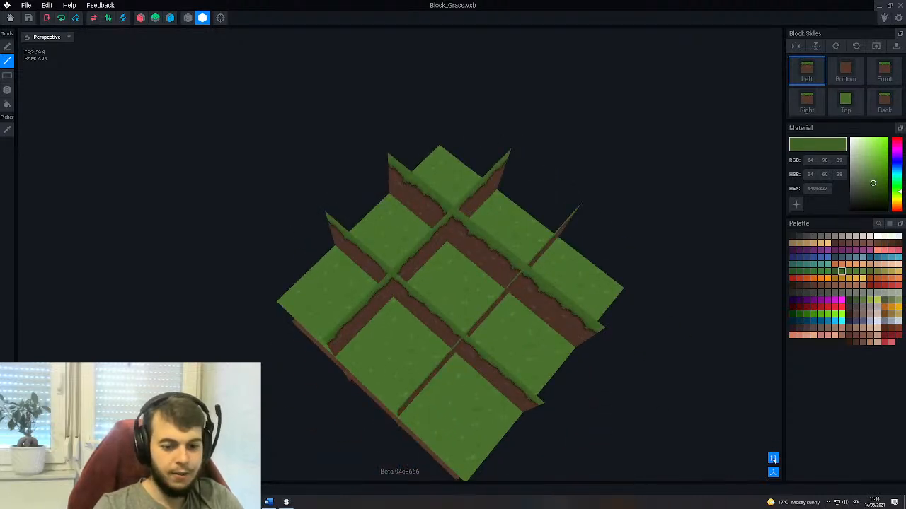
{"action": "scroll", "coordinate": [484, 327], "scroll_direction": "up", "scroll_amount": 8}
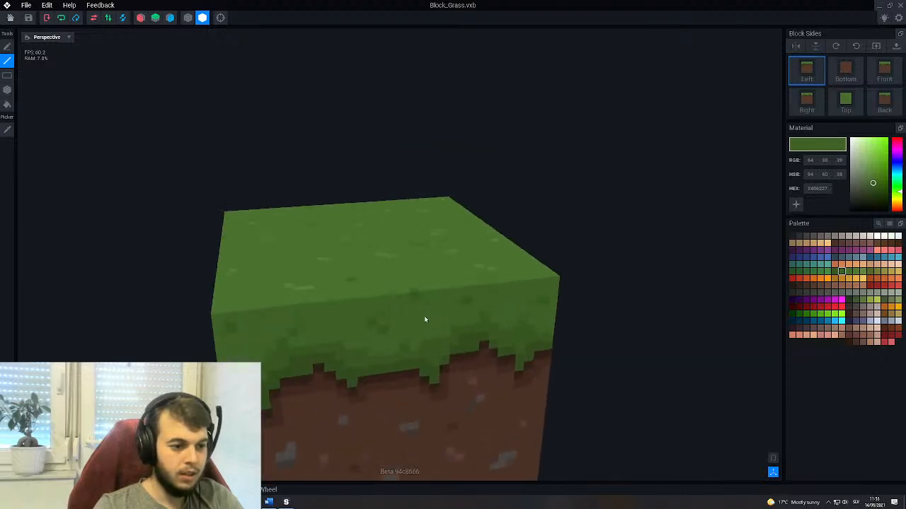
{"action": "right_click_drag", "start_coordinate": [424, 320], "coordinate": [390, 307]}
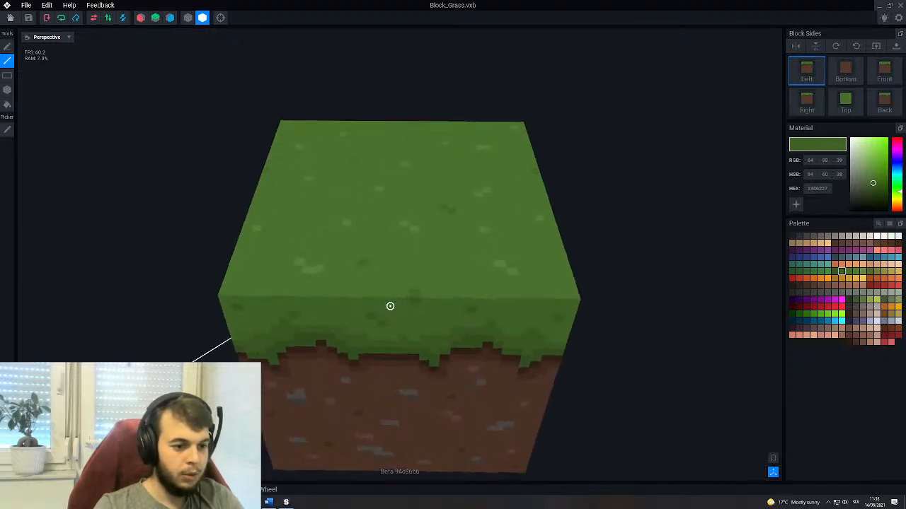
Sample #547C34 from a light speck on the top face and add one more speck there.
{"action": "left_click", "coordinate": [6, 130]}
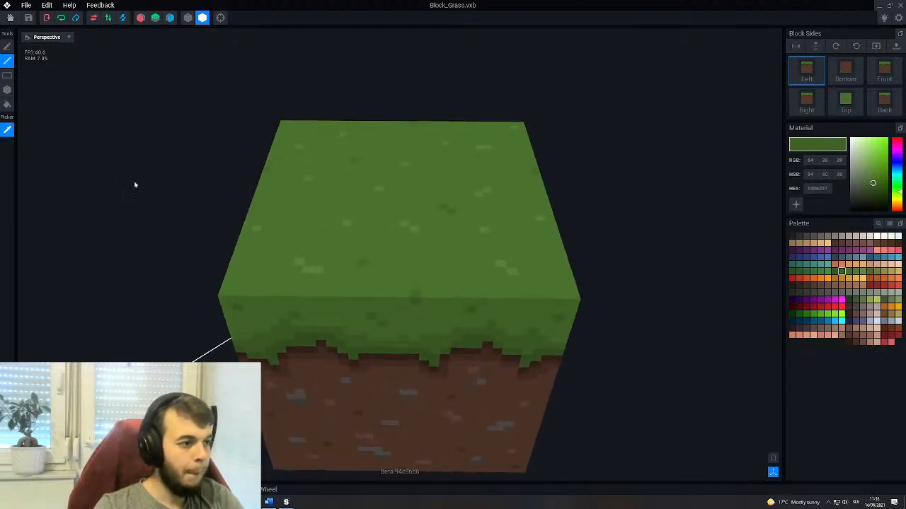
{"action": "left_click", "coordinate": [511, 271]}
{"action": "middle_click_drag", "start_coordinate": [469, 307], "coordinate": [438, 240]}
{"action": "right_click_drag", "start_coordinate": [451, 317], "coordinate": [446, 260]}
{"action": "left_click", "coordinate": [427, 213]}
Examine the finished grass block from all sides, close up and from a distance.
{"action": "right_click_drag", "start_coordinate": [342, 241], "coordinate": [221, 210]}
{"action": "right_click_drag", "start_coordinate": [236, 260], "coordinate": [247, 238]}
{"action": "middle_click_drag", "start_coordinate": [229, 239], "coordinate": [381, 262]}
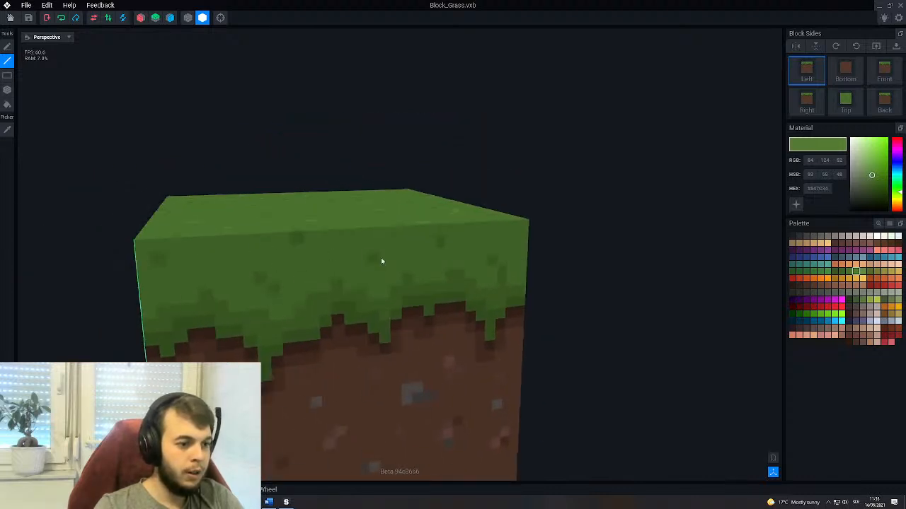
{"action": "right_click_drag", "start_coordinate": [371, 259], "coordinate": [301, 298]}
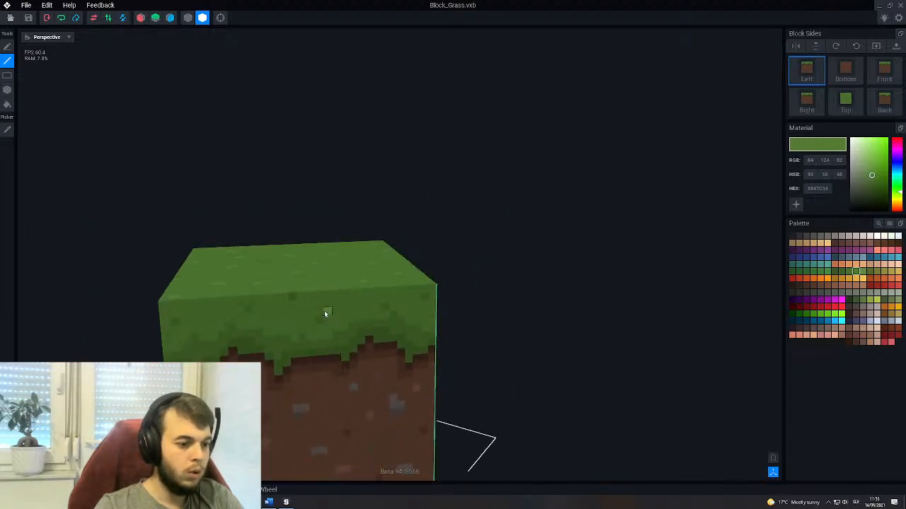
{"action": "right_click_drag", "start_coordinate": [216, 320], "coordinate": [341, 312]}
{"action": "right_click_drag", "start_coordinate": [206, 286], "coordinate": [451, 295]}
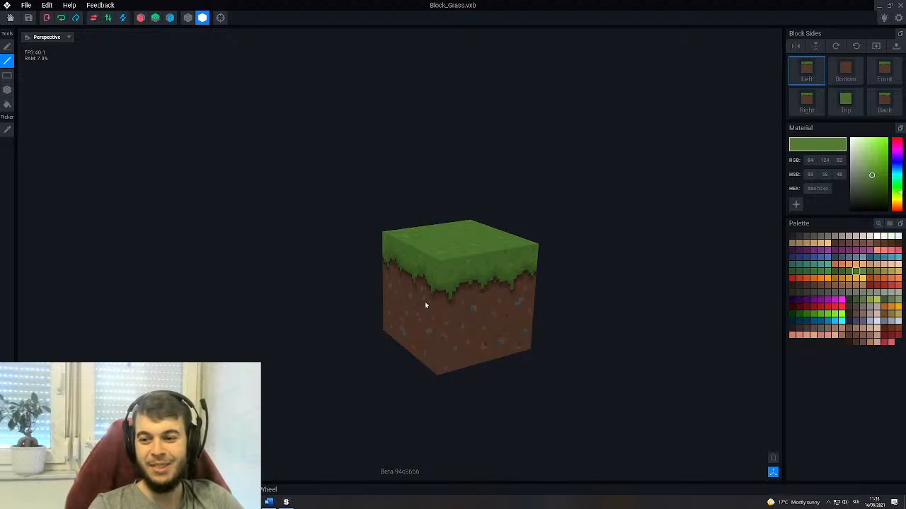
{"action": "right_click_drag", "start_coordinate": [370, 293], "coordinate": [338, 333]}
{"action": "right_click_drag", "start_coordinate": [458, 258], "coordinate": [413, 280]}
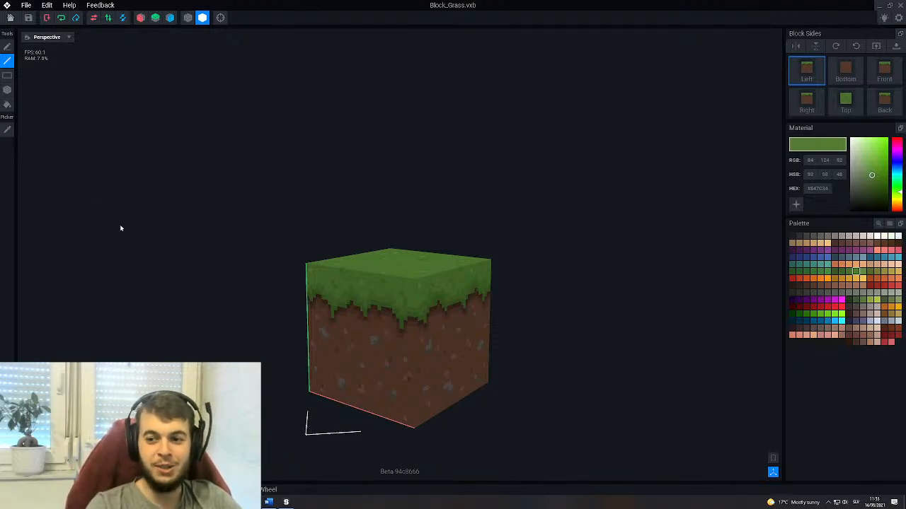
Export the grass block, using the second thumbnail in the upper row.
{"action": "left_click", "coordinate": [25, 5]}
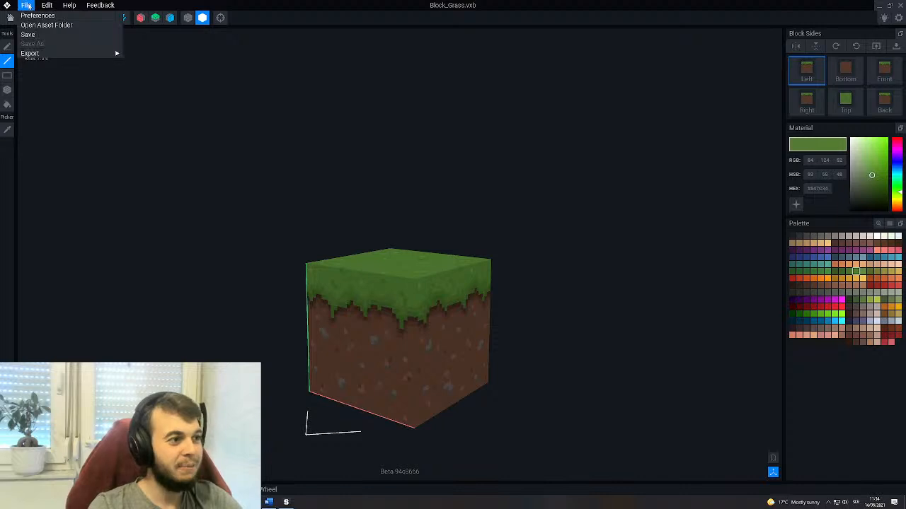
{"action": "mouse_move", "coordinate": [107, 54]}
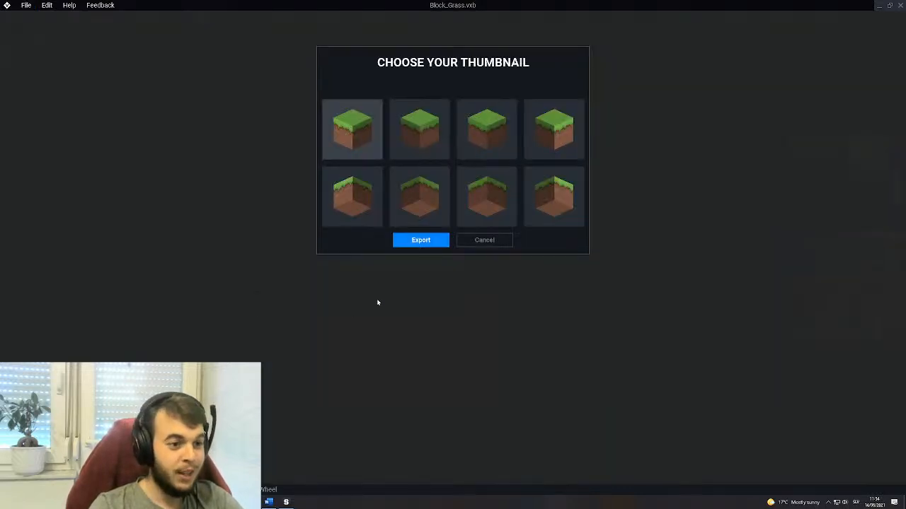
{"action": "left_click", "coordinate": [418, 146]}
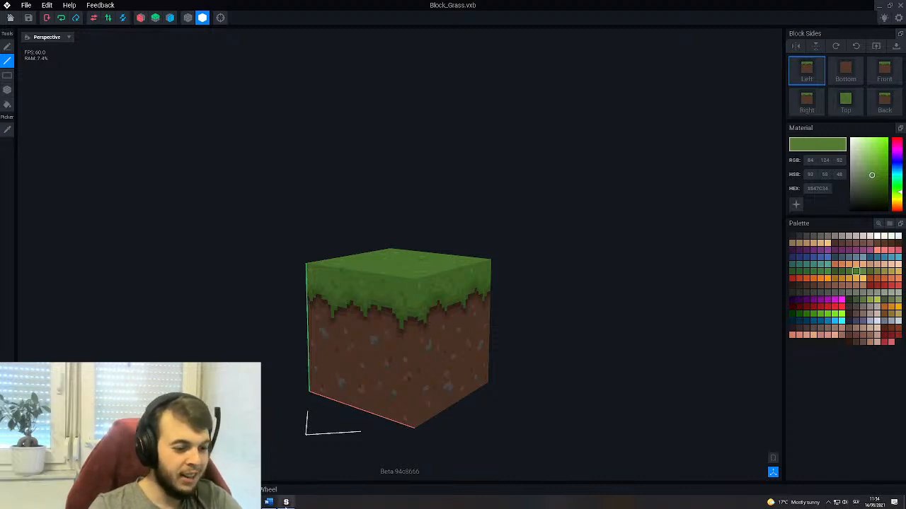
Switch to The Sandbox Game Maker and search its asset library for "grassl".
{"action": "left_click", "coordinate": [286, 503]}
{"action": "scroll", "coordinate": [364, 309], "scroll_direction": "down", "scroll_amount": 3}
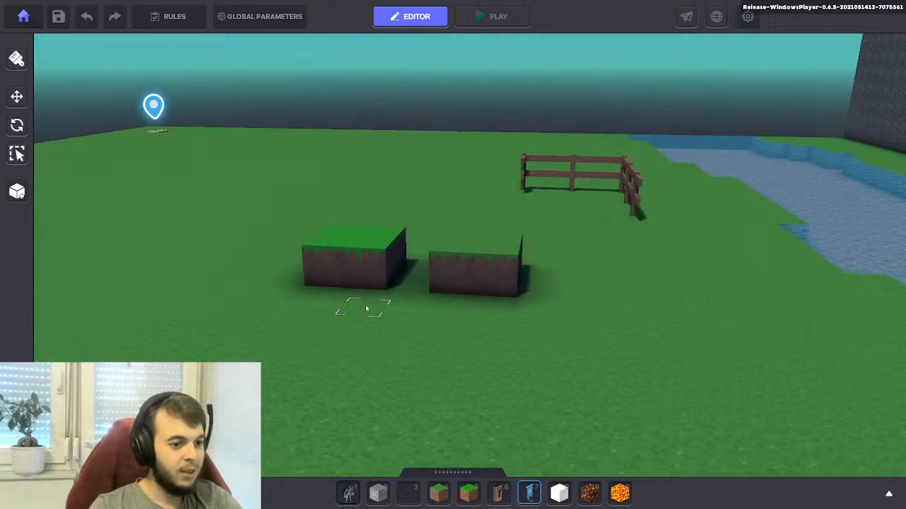
{"action": "key", "text": "Tab"}
{"action": "left_click", "coordinate": [210, 262]}
{"action": "type", "text": "grass"}
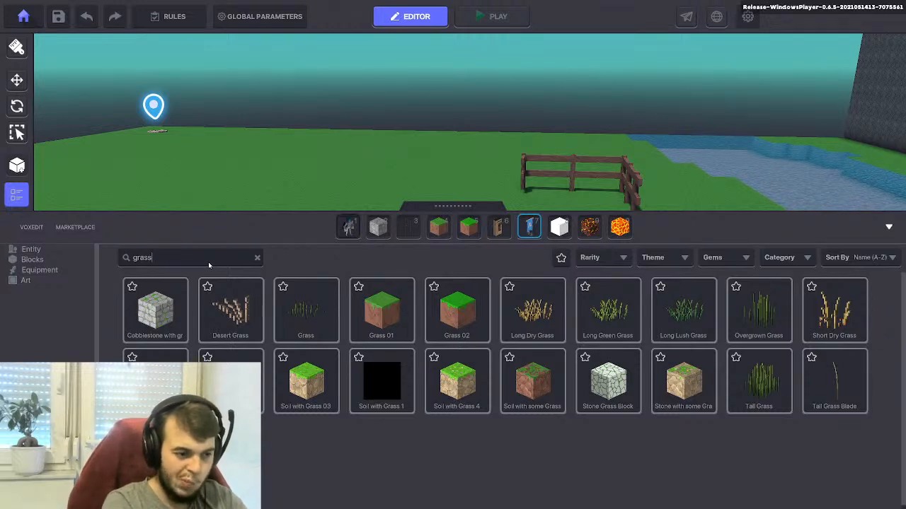
{"action": "type", "text": "l"}
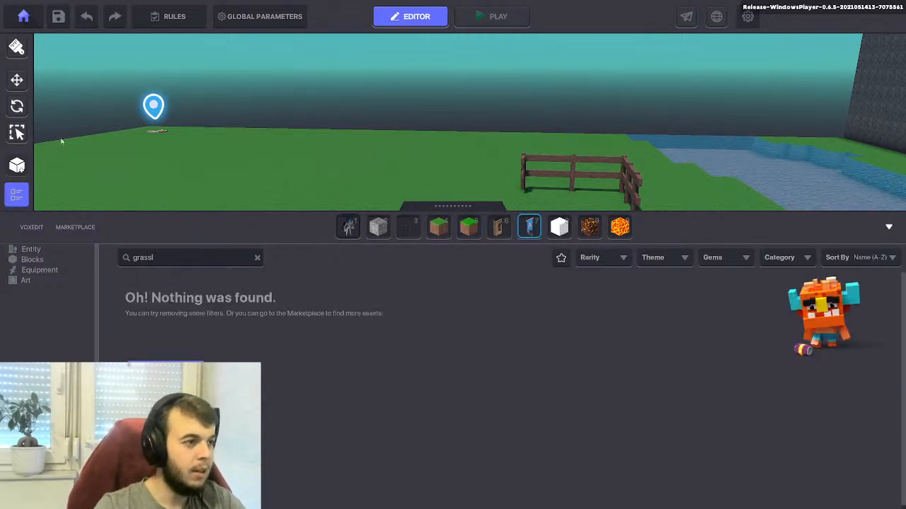
Save the current experience before leaving it and dismiss the save report.
{"action": "left_click", "coordinate": [23, 16]}
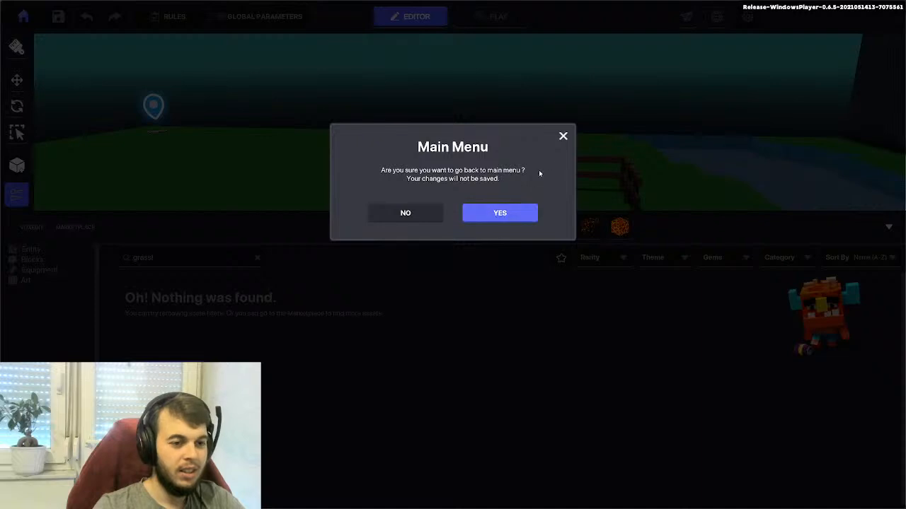
{"action": "left_click", "coordinate": [563, 136]}
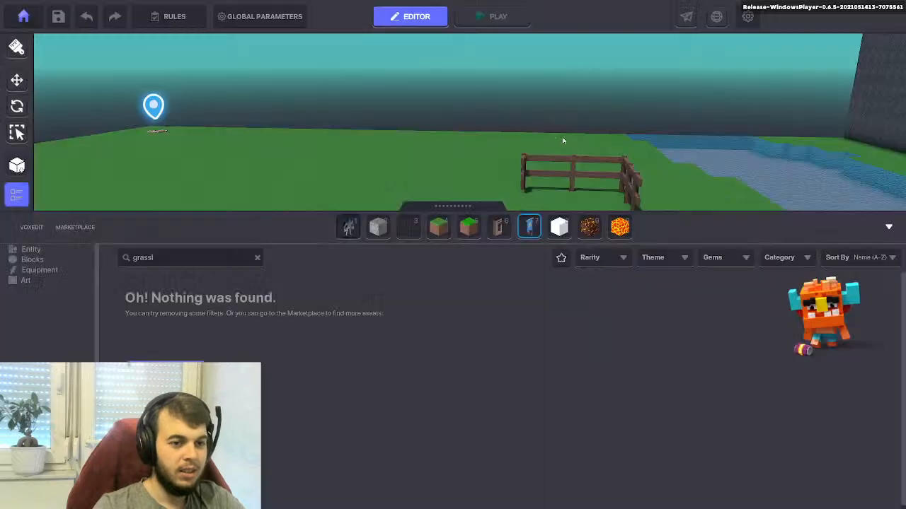
{"action": "left_click", "coordinate": [59, 16]}
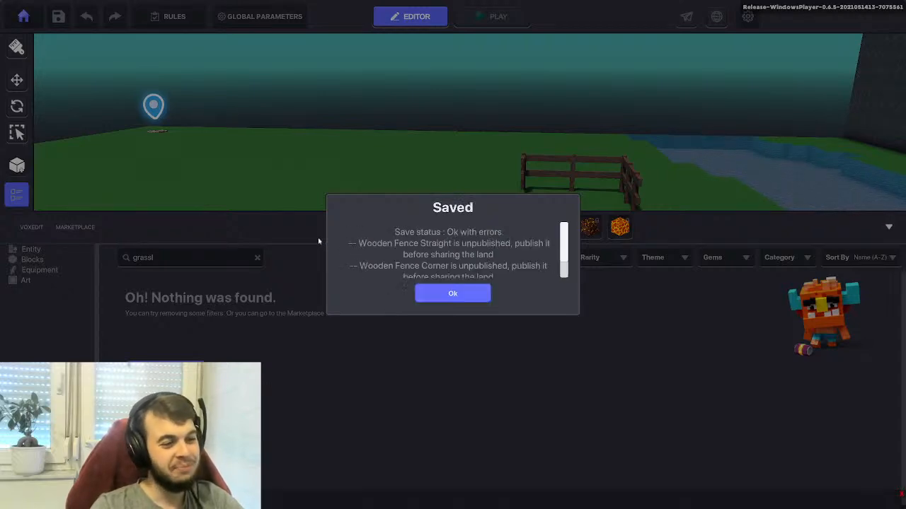
{"action": "left_click", "coordinate": [453, 292]}
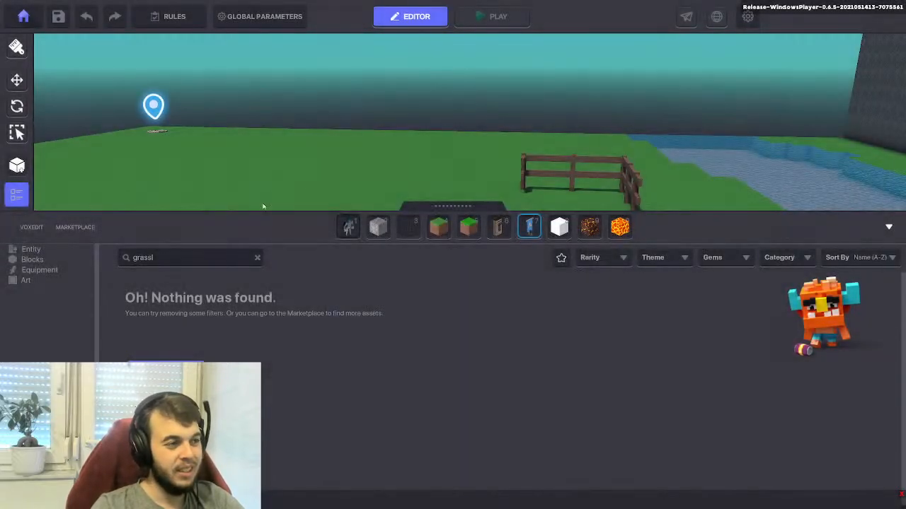
Return to the main menu and reopen the TheAscension experience.
{"action": "left_click", "coordinate": [23, 17]}
{"action": "left_click", "coordinate": [511, 216]}
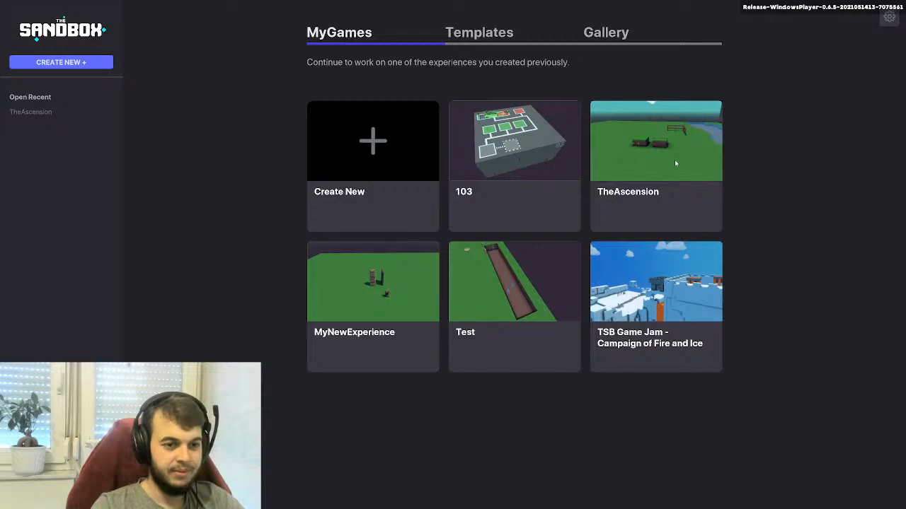
{"action": "left_click", "coordinate": [675, 163]}
{"action": "left_click", "coordinate": [505, 350]}
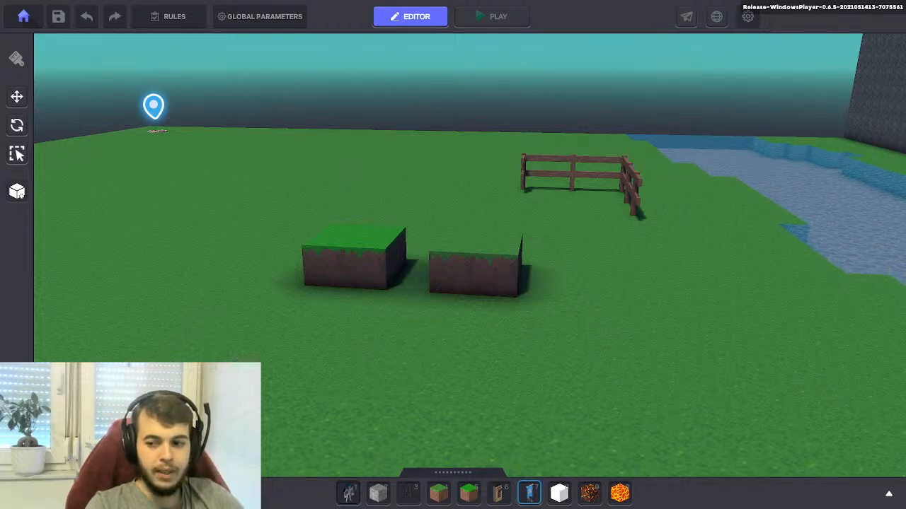
Move the Avatar's Portal close to the grass blocks, to about X 25, Z 66.5.
{"action": "middle_click_drag", "start_coordinate": [380, 269], "coordinate": [414, 283]}
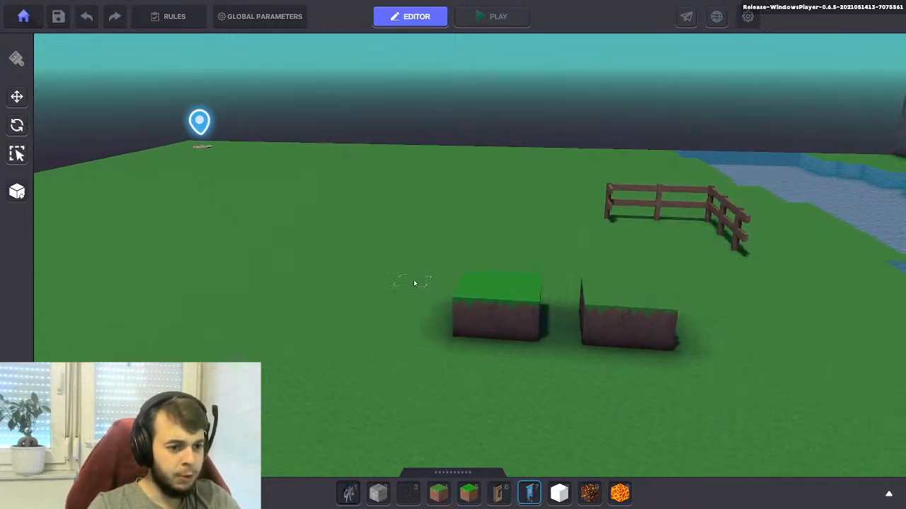
{"action": "left_click", "coordinate": [205, 147]}
{"action": "mouse_move", "coordinate": [229, 162]}
{"action": "left_mouse_down"}
{"action": "mouse_move", "coordinate": [515, 168]}
{"action": "mouse_move", "coordinate": [420, 345]}
{"action": "mouse_move", "coordinate": [394, 350]}
{"action": "left_mouse_up"}
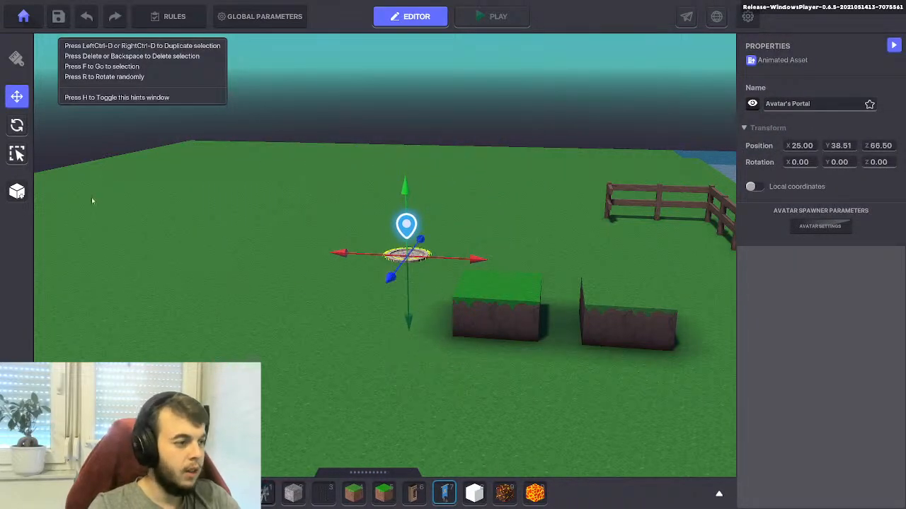
Search the asset library for "dirt" and assign the Grass Dirt block to the last hotbar slot.
{"action": "key", "text": "Tab"}
{"action": "left_click", "coordinate": [174, 256]}
{"action": "type", "text": "dir"}
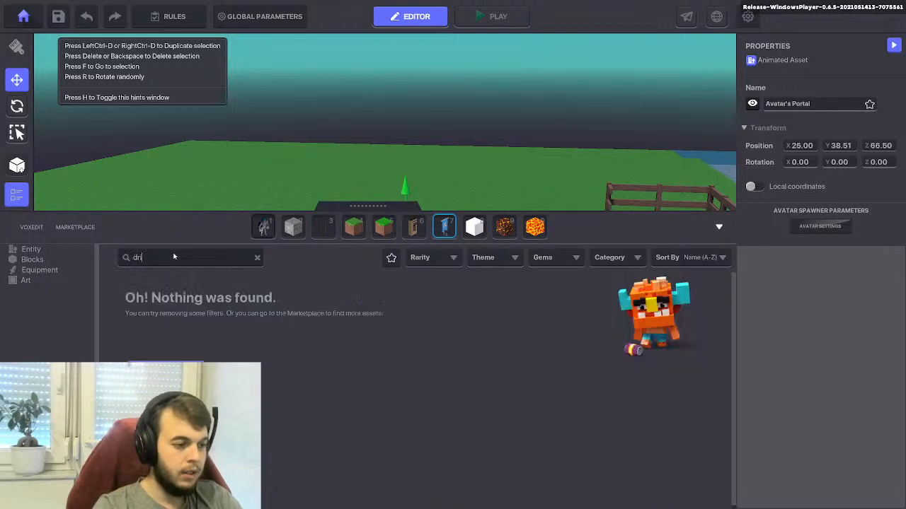
{"action": "type", "text": "t"}
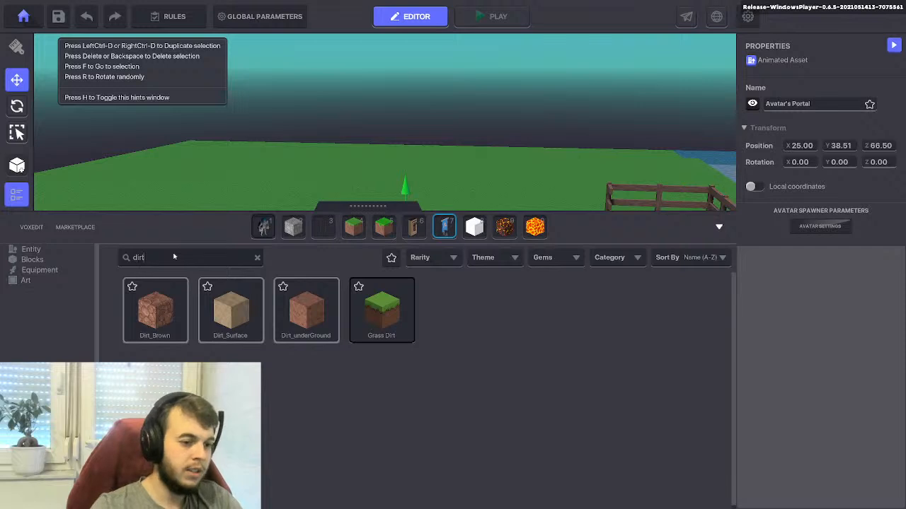
{"action": "left_click_drag", "start_coordinate": [414, 226], "coordinate": [535, 227]}
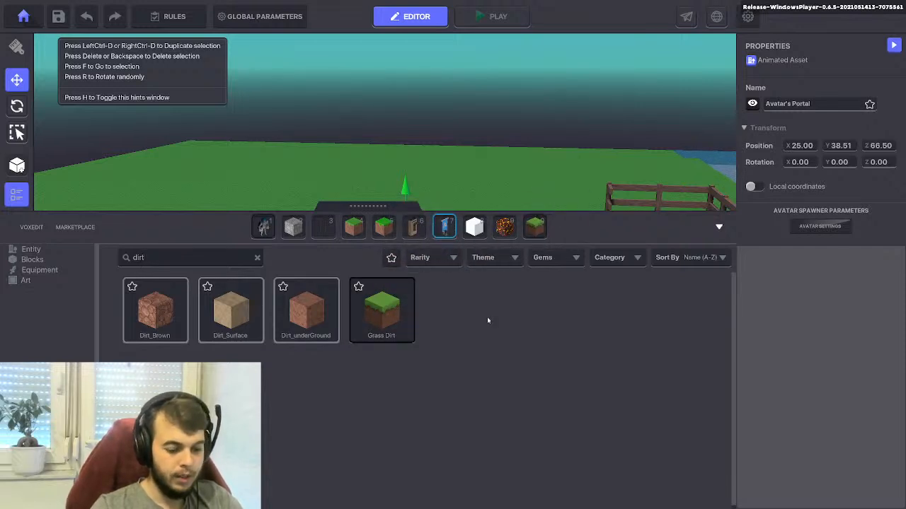
Place a rectangular platform of Grass Dirt blocks on the ground beside the existing grass blocks.
{"action": "key", "text": "Tab"}
{"action": "left_click", "coordinate": [532, 496]}
{"action": "left_click_drag", "start_coordinate": [472, 400], "coordinate": [565, 455]}
Start a playtest and run the avatar from the portal over to the grass blocks.
{"action": "key", "text": "ctrl+p"}
{"action": "key", "text": "w"}
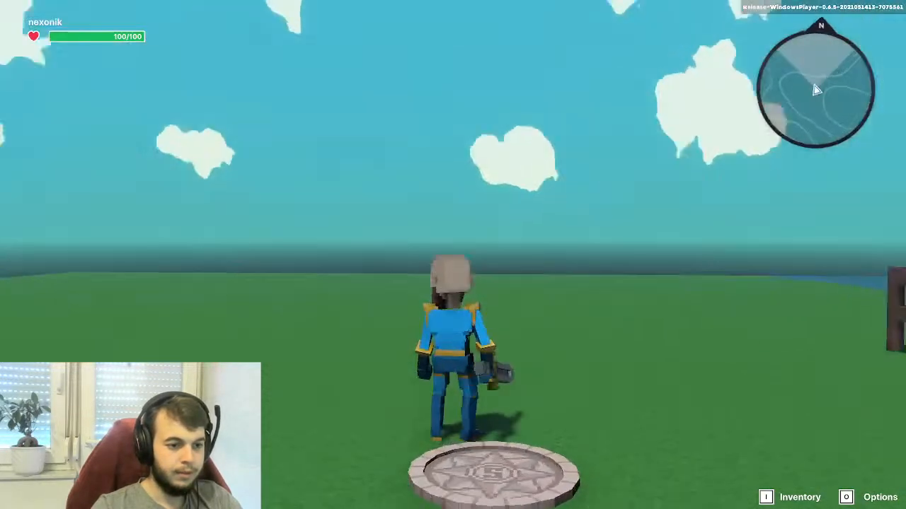
{"action": "key", "text": "w"}
{"action": "key", "text": "d"}
{"action": "key", "text": "a"}
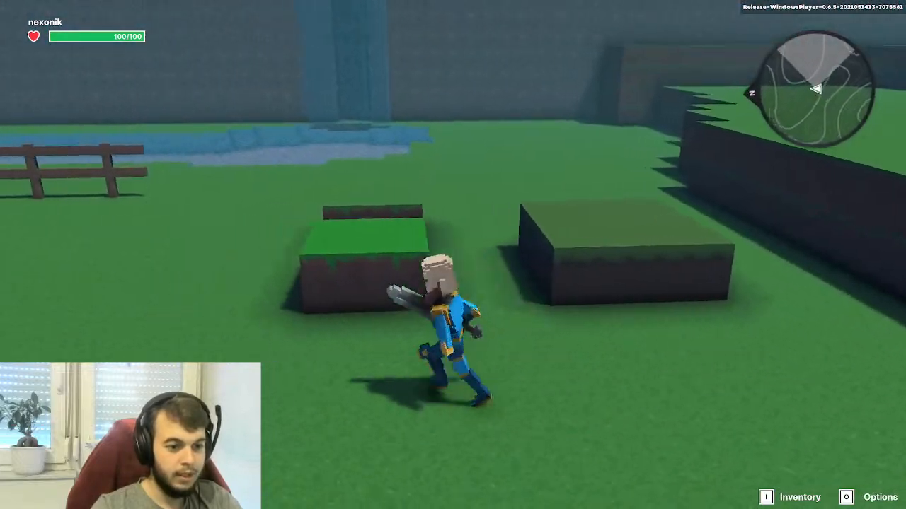
Jump over the bright green block onto the Grass Dirt platform and inspect its top texture from above.
{"action": "key", "text": "w"}
{"action": "key", "text": "space"}
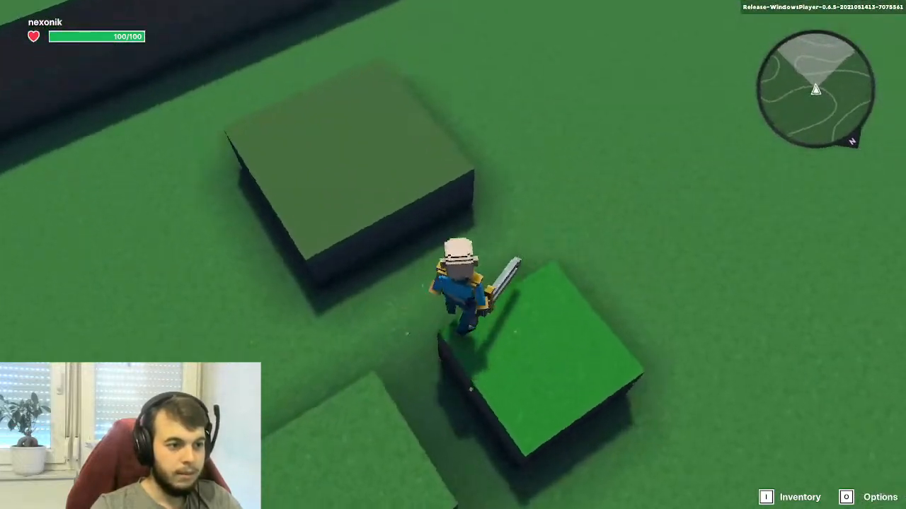
{"action": "key", "text": "w"}
{"action": "key", "text": "space"}
{"action": "key", "text": "s"}
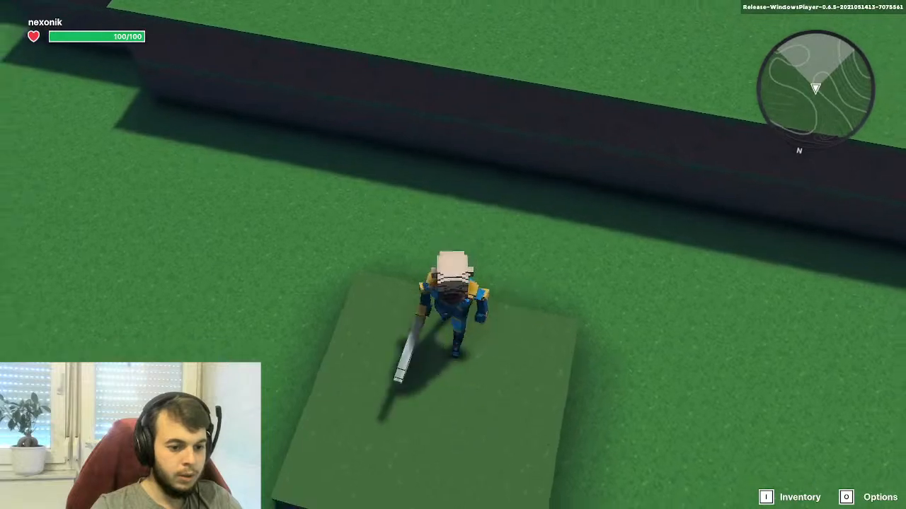
{"action": "key", "text": "d"}
{"action": "key", "text": "a"}
{"action": "key", "text": "w"}
{"action": "key", "text": "w"}
{"action": "key", "text": "space"}
{"action": "key", "text": "space"}
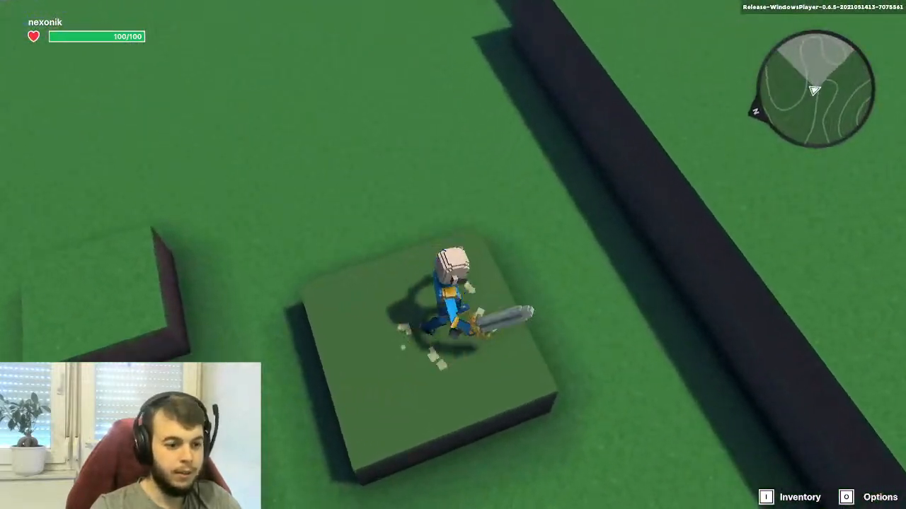
Jump back to the bright green block and compare its top with the Grass Dirt platform.
{"action": "key", "text": "a"}
{"action": "key", "text": "space"}
{"action": "key", "text": "w"}
{"action": "key", "text": "s"}
{"action": "key", "text": "space"}
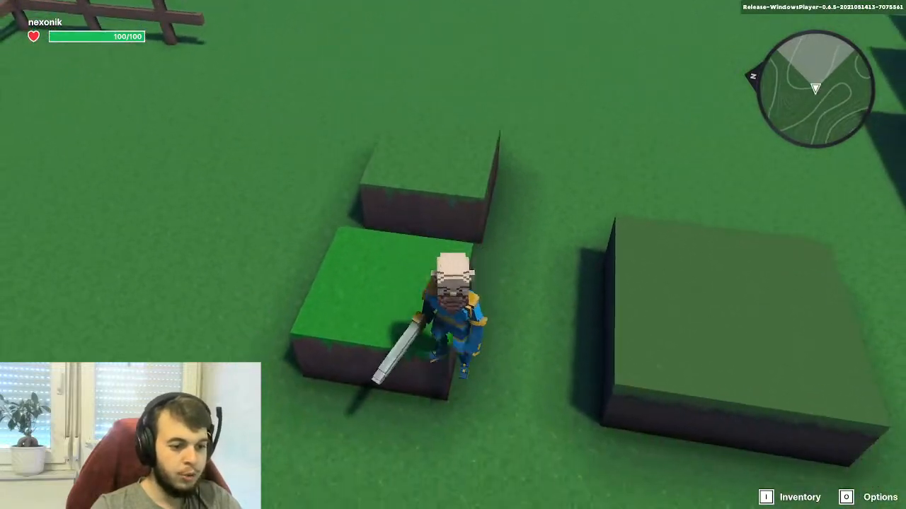
Run the avatar back past the portal and view all the placed blocks from a distance.
{"action": "key", "text": "s"}
{"action": "key", "text": "a"}
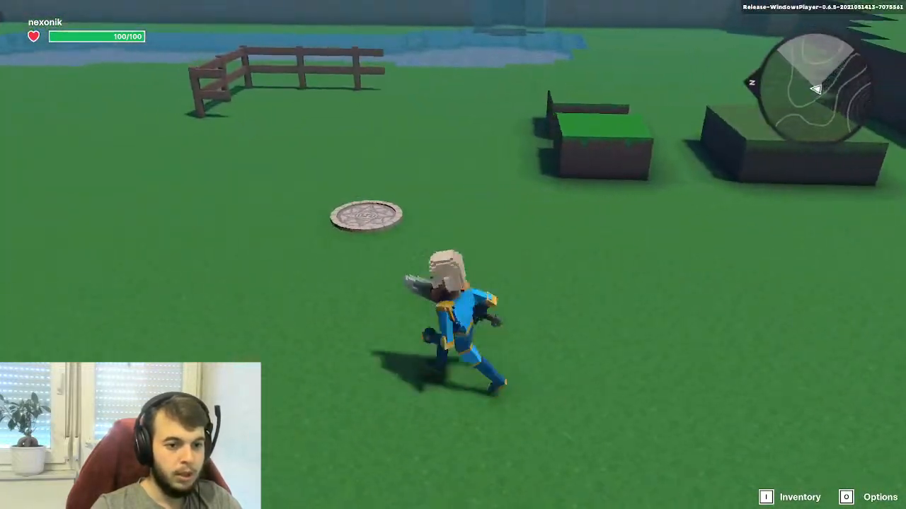
{"action": "key", "text": "w"}
{"action": "key", "text": "a"}
{"action": "key", "text": "s"}
{"action": "key", "text": "d"}
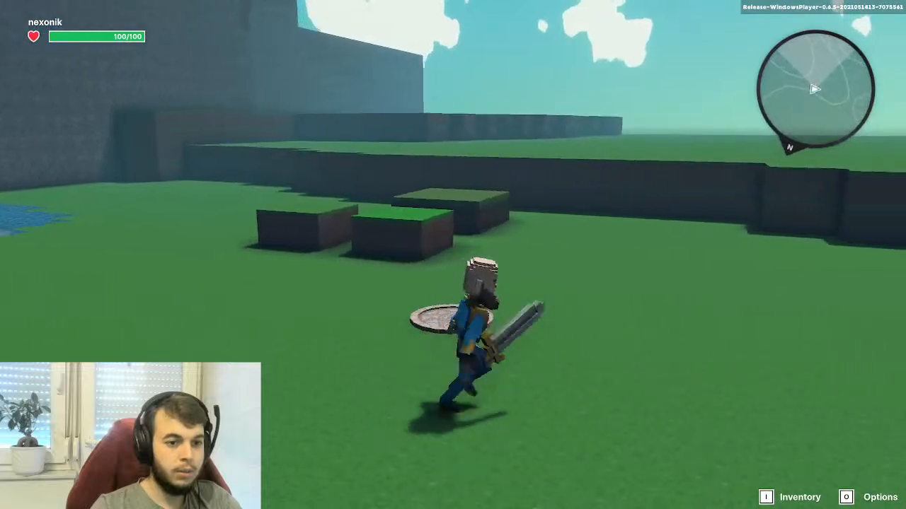
Approach the blocks again and compare the sides of the Grass Dirt platform with the older grass blocks.
{"action": "key", "text": "w"}
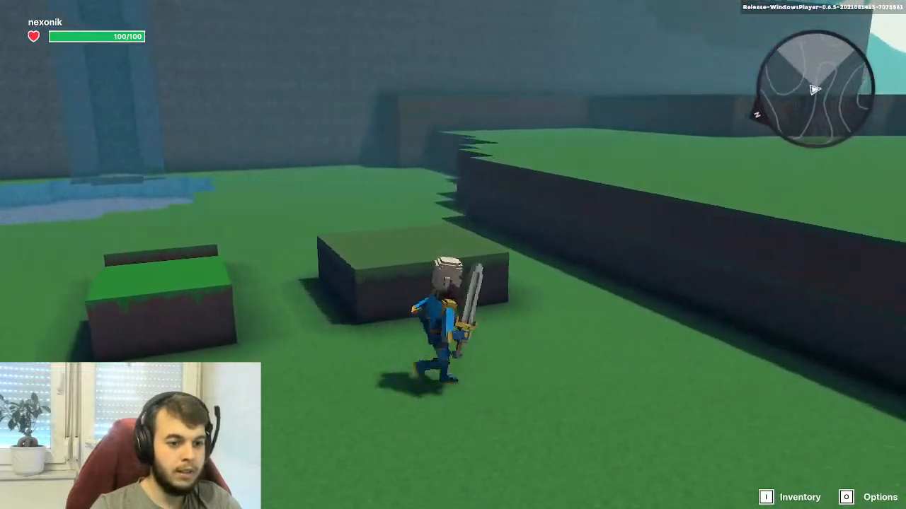
{"action": "key", "text": "a"}
{"action": "key", "text": "w"}
{"action": "key", "text": "d"}
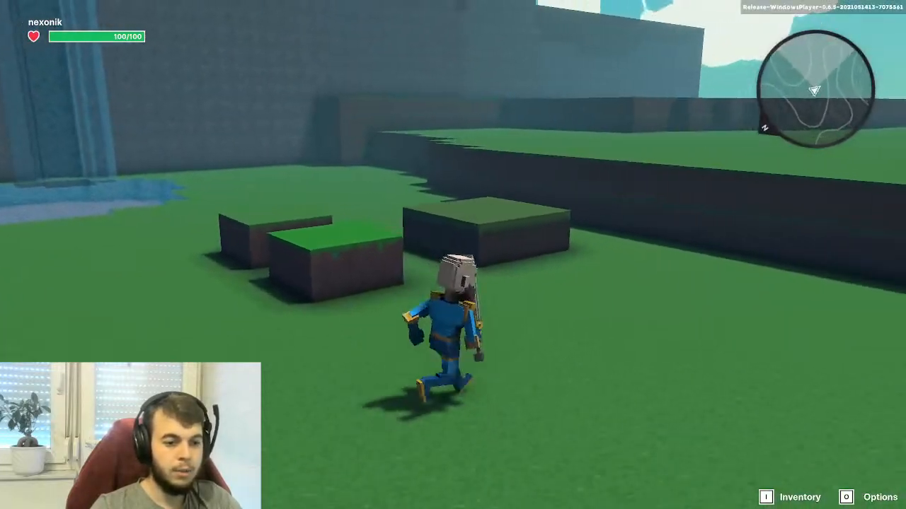
{"action": "key", "text": "w"}
{"action": "key", "text": "d"}
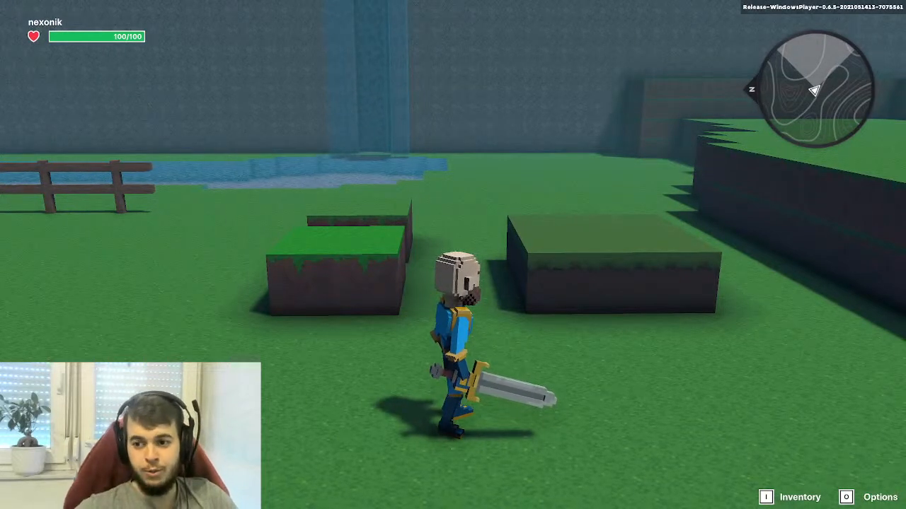
{"action": "key", "text": "w"}
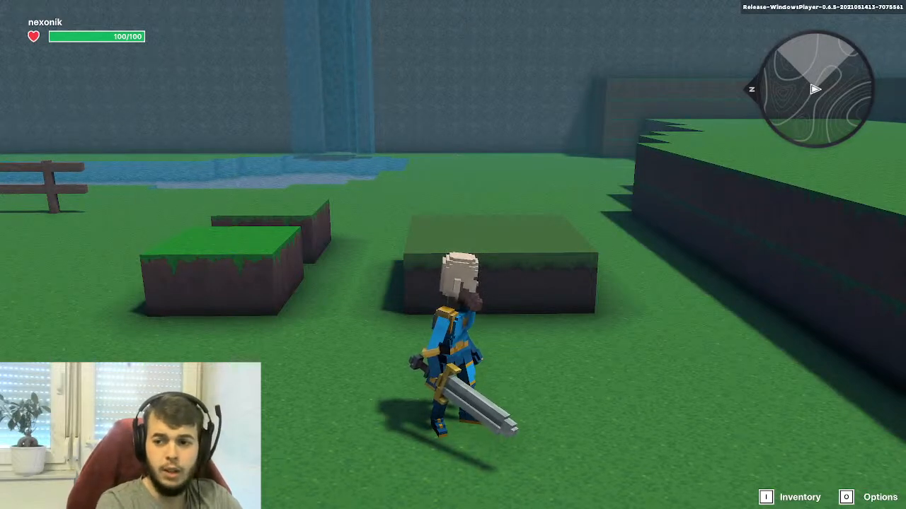
{"action": "key", "text": "w"}
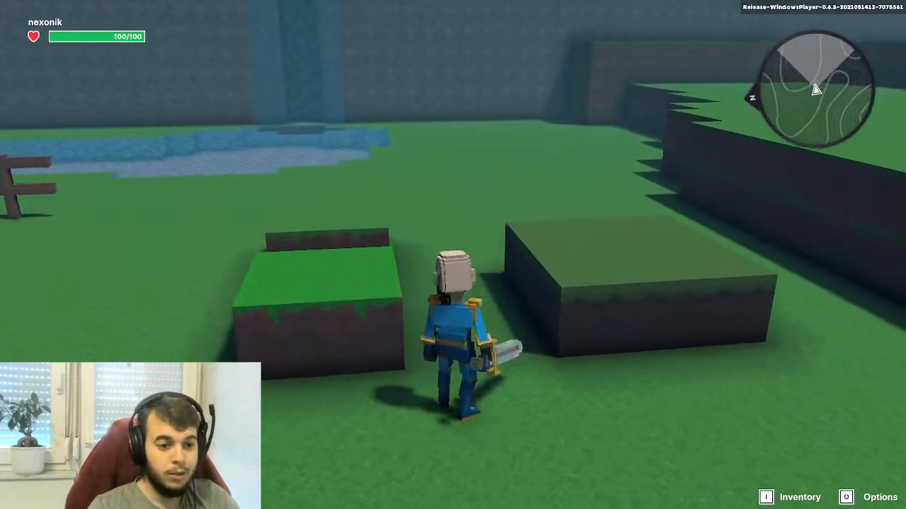
Walk the avatar around the front of the placed grass blocks and compare their side textures.
{"action": "key", "text": "s"}
{"action": "key", "text": "w"}
{"action": "key", "text": "s"}
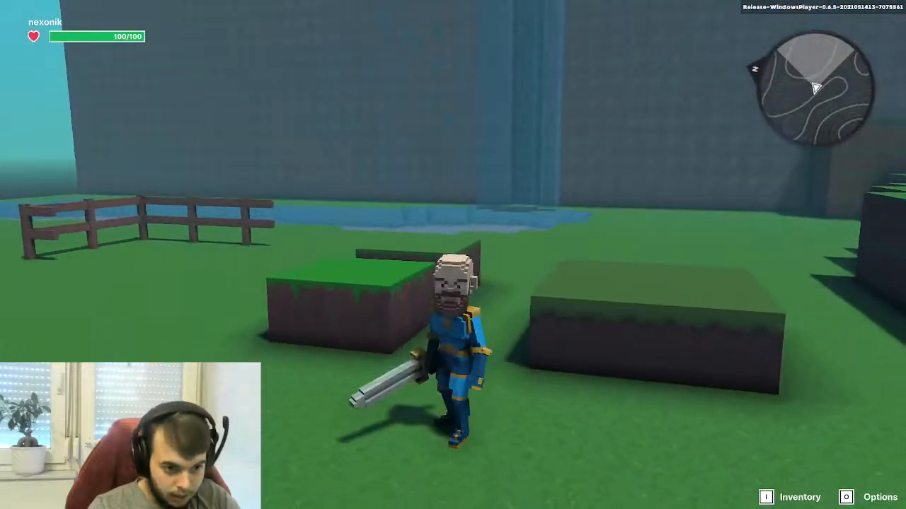
{"action": "key", "text": "w"}
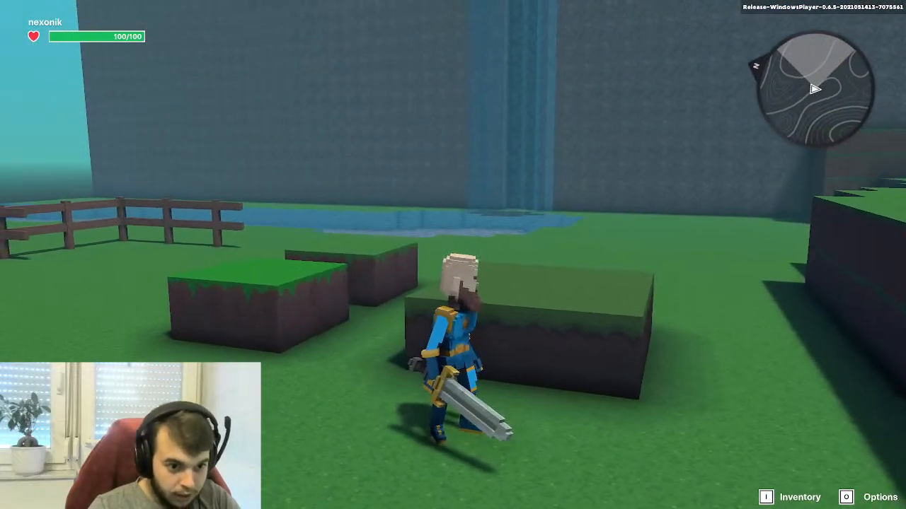
{"action": "key", "text": "w"}
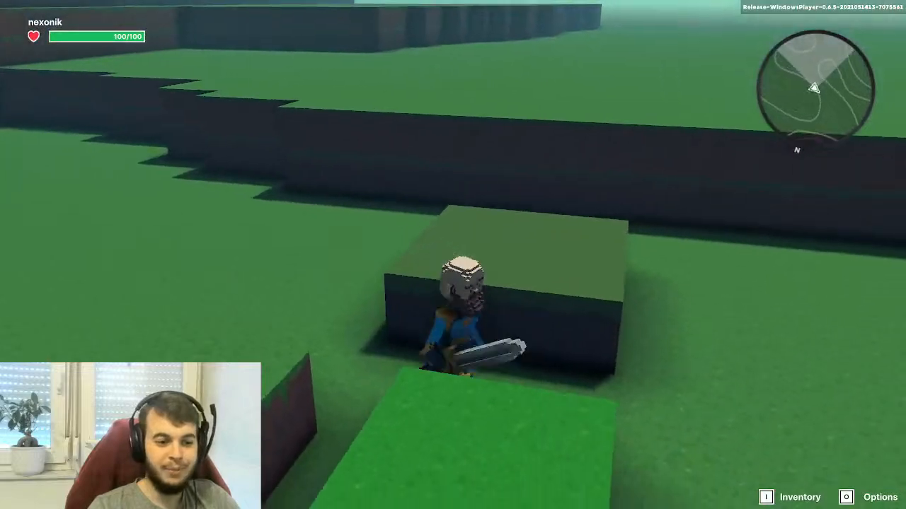
Jump between the bright green block and the Grass Dirt platform and compare their top textures from above.
{"action": "key", "text": "space"}
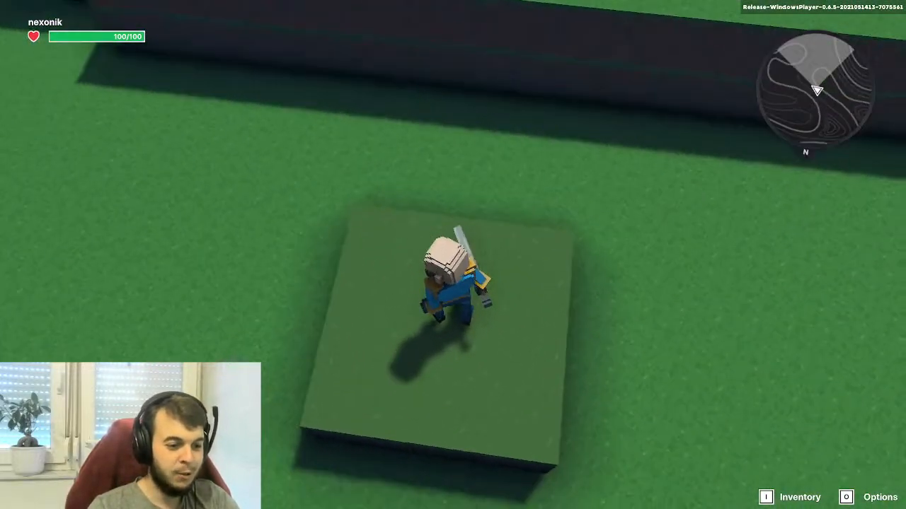
{"action": "key", "text": "s"}
{"action": "key", "text": "w"}
{"action": "key", "text": "space"}
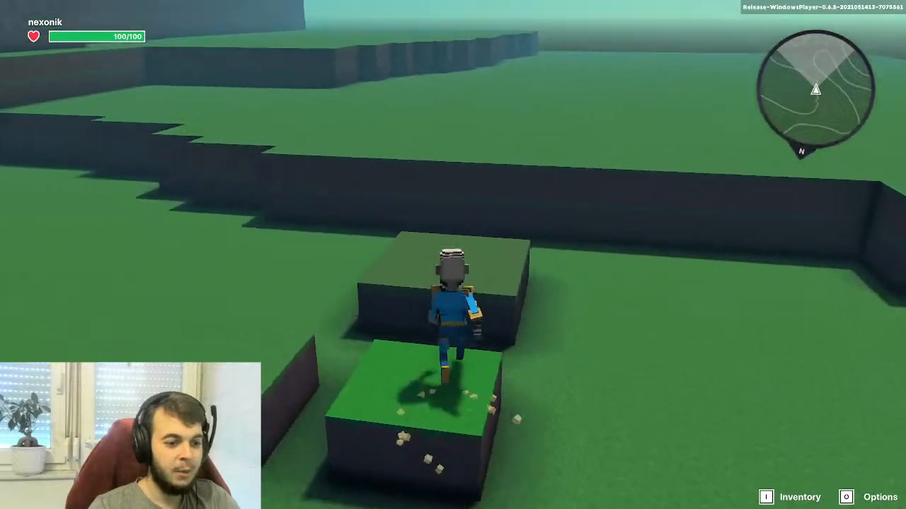
{"action": "key", "text": "space"}
{"action": "key", "text": "s"}
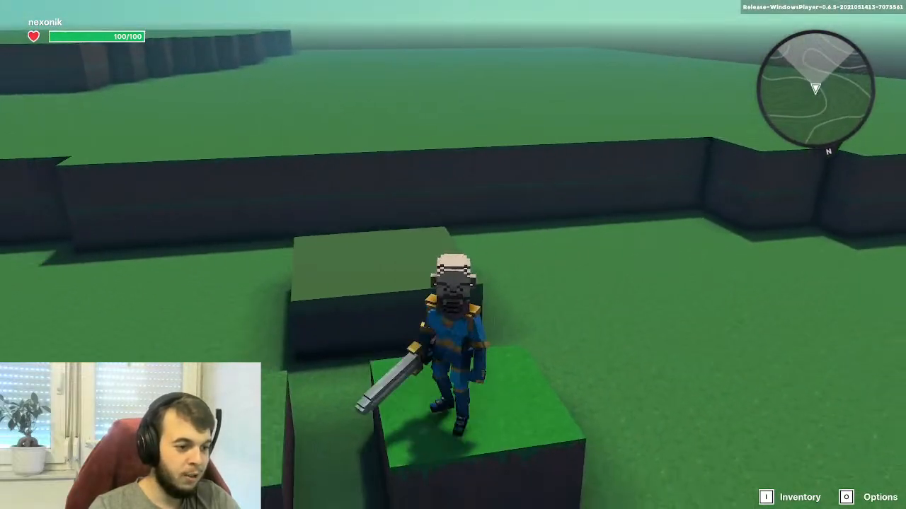
{"action": "key", "text": "w"}
{"action": "key", "text": "space"}
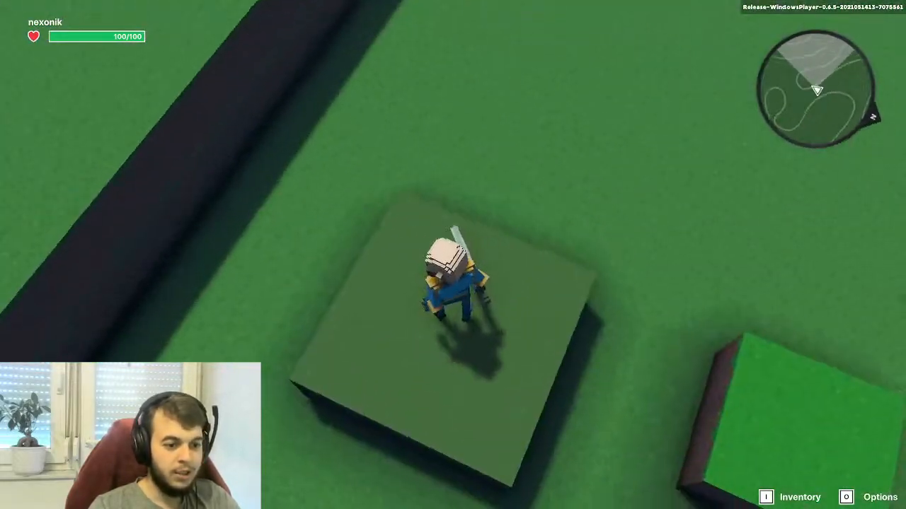
Leave play mode and save the experience.
{"action": "key", "text": "Escape"}
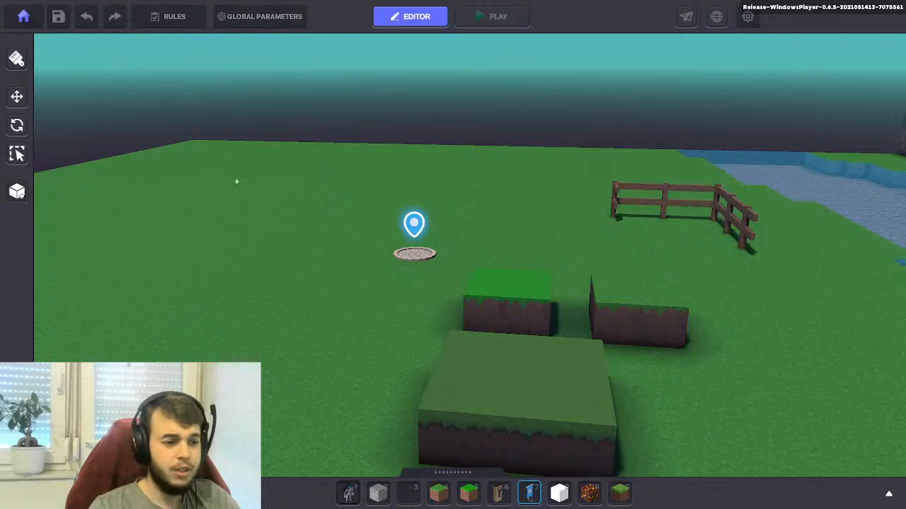
{"action": "left_click", "coordinate": [59, 19]}
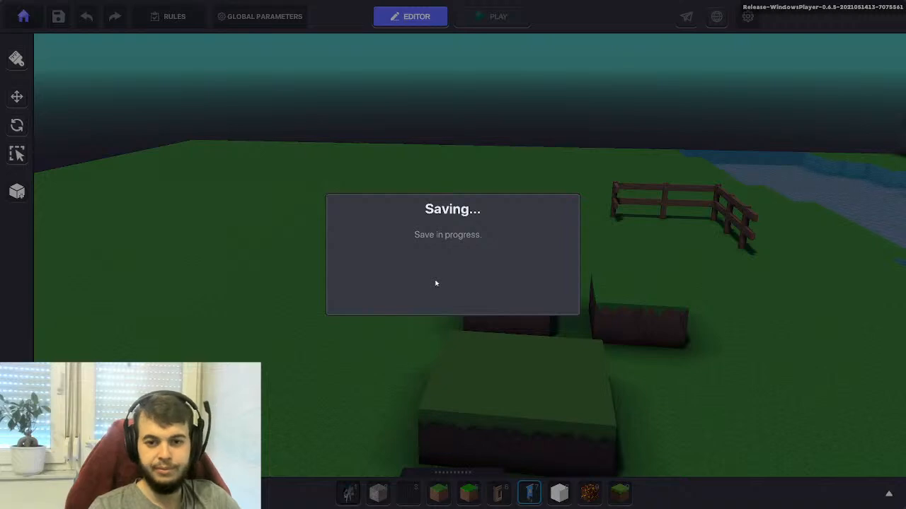
{"action": "left_click", "coordinate": [452, 293]}
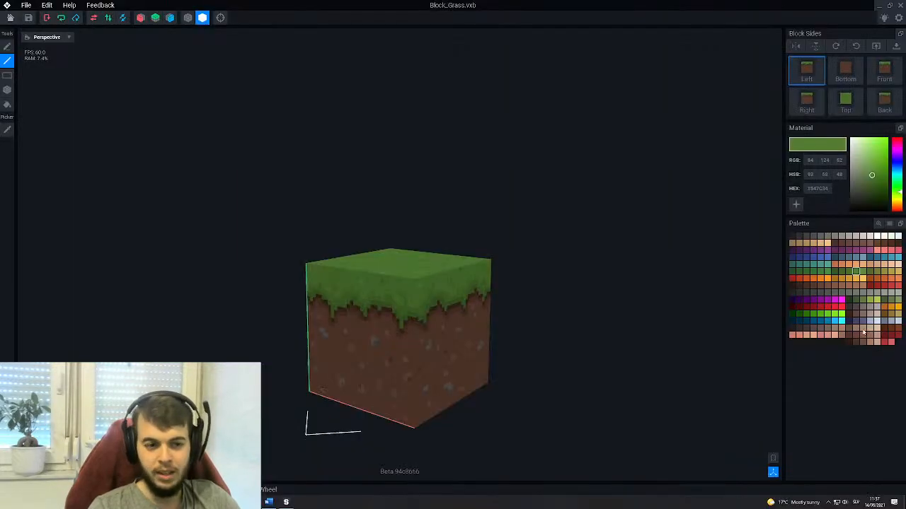
In the VoxEdit block editor, sample light green #547C34 from a speck on the block's top face and enlarge that speck into a patch.
{"action": "right_click_drag", "start_coordinate": [428, 278], "coordinate": [441, 283]}
{"action": "scroll", "coordinate": [440, 283], "scroll_direction": "up", "scroll_amount": 4}
{"action": "middle_click_drag", "start_coordinate": [328, 237], "coordinate": [387, 248]}
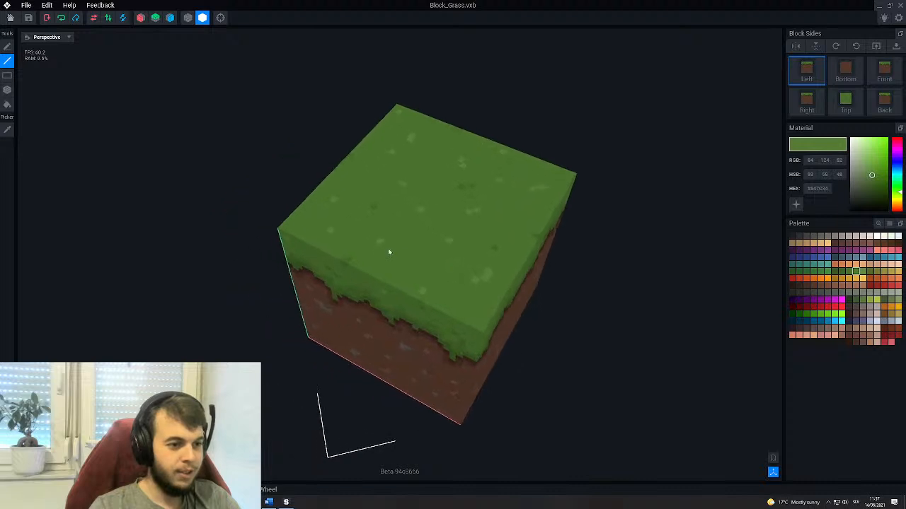
{"action": "right_click_drag", "start_coordinate": [387, 247], "coordinate": [408, 254]}
{"action": "scroll", "coordinate": [408, 254], "scroll_direction": "up", "scroll_amount": 3}
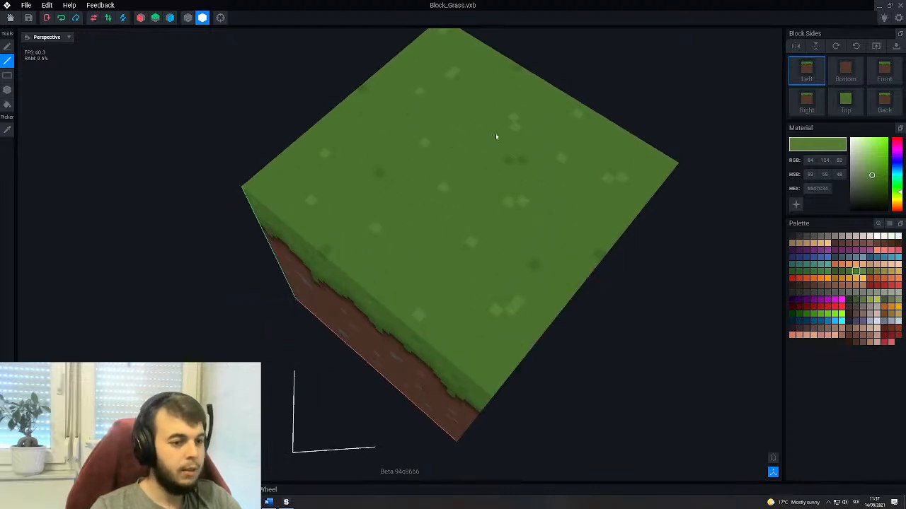
{"action": "left_click", "coordinate": [7, 130]}
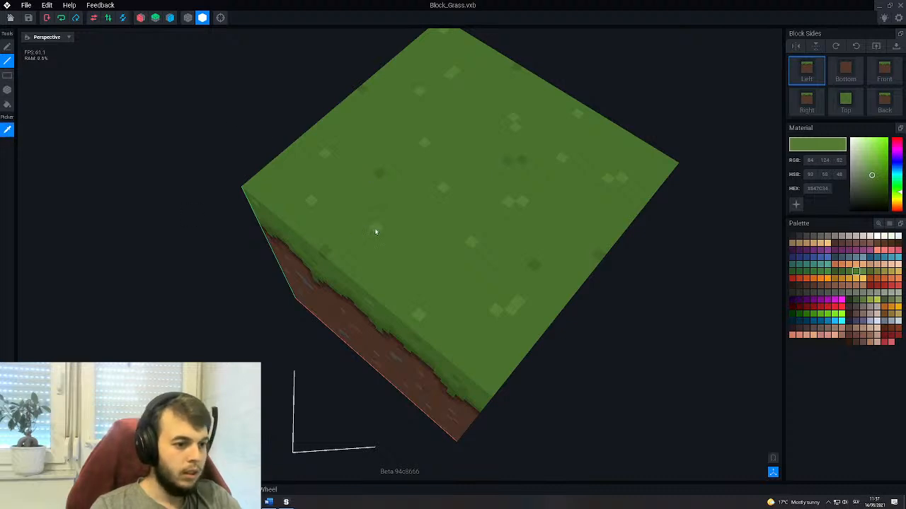
{"action": "left_click", "coordinate": [376, 231]}
{"action": "left_click", "coordinate": [7, 90]}
{"action": "left_click_drag", "start_coordinate": [386, 237], "coordinate": [386, 236]}
{"action": "left_click", "coordinate": [368, 224]}
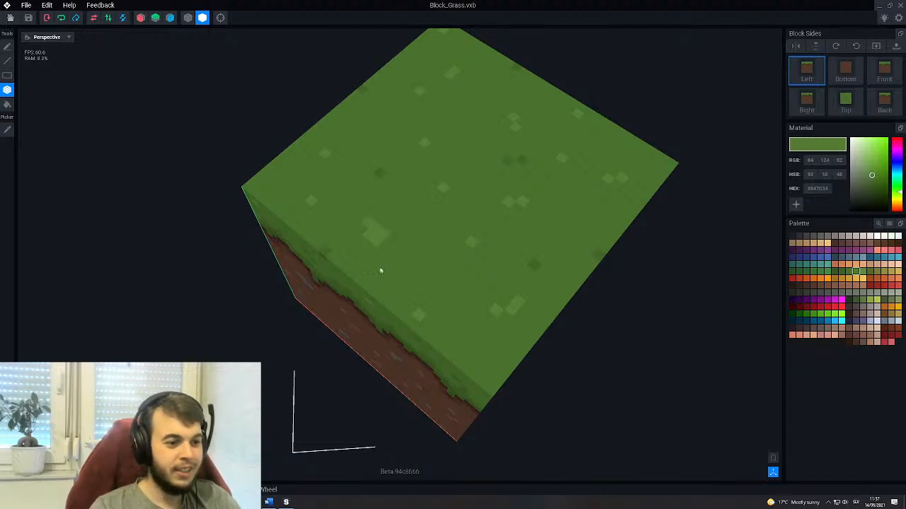
Enlarge two more single light green specks on the top face into irregular patches.
{"action": "left_click_drag", "start_coordinate": [450, 237], "coordinate": [500, 246]}
{"action": "mouse_move", "coordinate": [475, 249]}
{"action": "middle_mouse_down"}
{"action": "mouse_move", "coordinate": [448, 242]}
{"action": "mouse_move", "coordinate": [463, 246]}
{"action": "middle_mouse_up"}
{"action": "scroll", "coordinate": [464, 247], "scroll_direction": "up", "scroll_amount": 3}
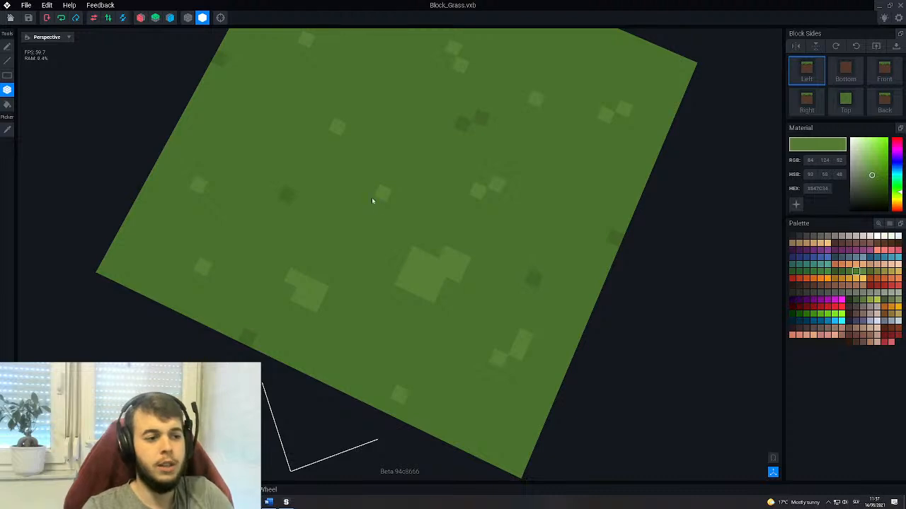
{"action": "middle_click_drag", "start_coordinate": [336, 147], "coordinate": [369, 201]}
{"action": "left_click_drag", "start_coordinate": [377, 197], "coordinate": [366, 181]}
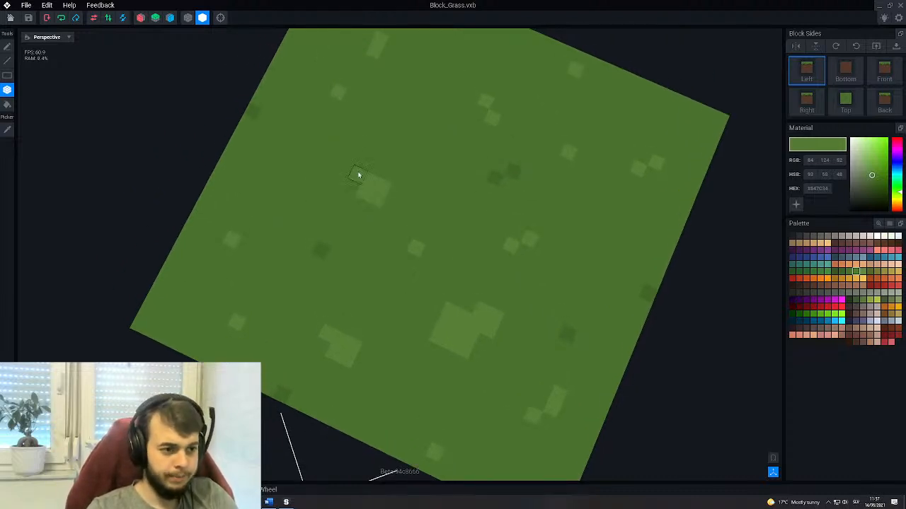
Enlarge two pairs of light green specks toward the far side of the top face into patches.
{"action": "middle_click_drag", "start_coordinate": [470, 79], "coordinate": [428, 135]}
{"action": "left_click", "coordinate": [440, 172]}
{"action": "middle_click_drag", "start_coordinate": [574, 264], "coordinate": [500, 180]}
{"action": "mouse_move", "coordinate": [536, 147]}
{"action": "left_mouse_down"}
{"action": "mouse_move", "coordinate": [507, 153]}
{"action": "mouse_move", "coordinate": [509, 141]}
{"action": "left_mouse_up"}
{"action": "left_click", "coordinate": [527, 129]}
Build up another large, irregular light green patch near the far edge of the top face.
{"action": "scroll", "coordinate": [438, 321], "scroll_direction": "down", "scroll_amount": 4}
{"action": "right_click_drag", "start_coordinate": [438, 320], "coordinate": [417, 301]}
{"action": "scroll", "coordinate": [417, 302], "scroll_direction": "up", "scroll_amount": 3}
{"action": "middle_click_drag", "start_coordinate": [417, 301], "coordinate": [433, 301]}
{"action": "right_click_drag", "start_coordinate": [433, 301], "coordinate": [418, 191]}
{"action": "left_click", "coordinate": [527, 133]}
{"action": "left_click", "coordinate": [519, 140]}
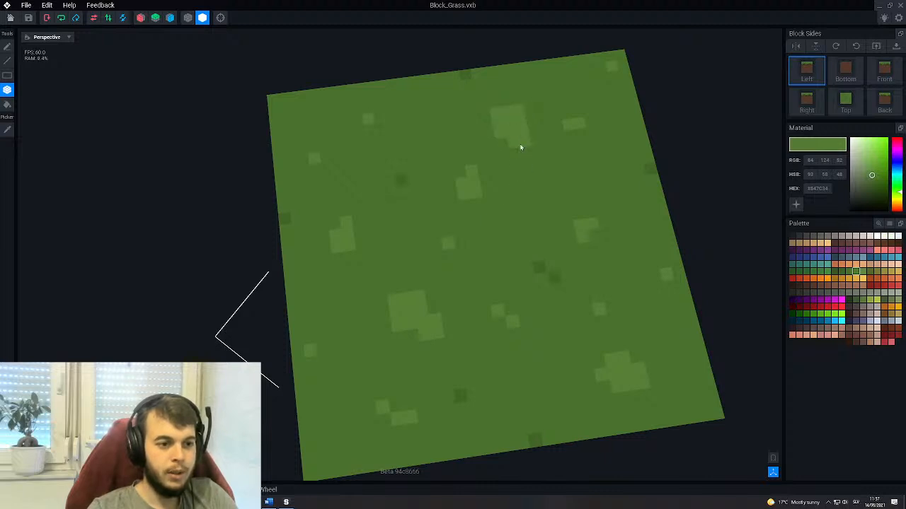
Enlarge the light green specks near two corners of the top face into patches.
{"action": "middle_click_drag", "start_coordinate": [589, 110], "coordinate": [536, 131]}
{"action": "left_click", "coordinate": [550, 113]}
{"action": "right_click_drag", "start_coordinate": [433, 237], "coordinate": [431, 266]}
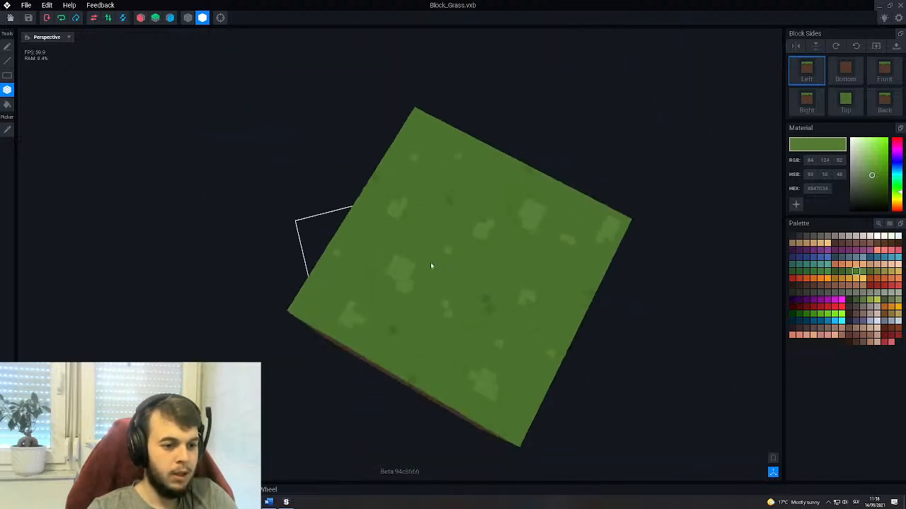
{"action": "scroll", "coordinate": [431, 266], "scroll_direction": "up", "scroll_amount": 3}
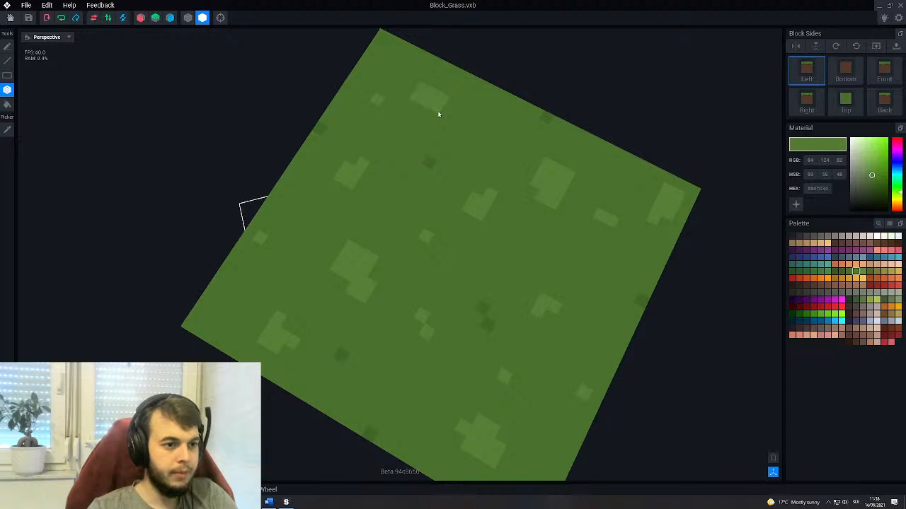
Expand one more single light green speck near the top face's edge and check the overall pattern.
{"action": "scroll", "coordinate": [424, 233], "scroll_direction": "down", "scroll_amount": 3}
{"action": "right_click_drag", "start_coordinate": [423, 234], "coordinate": [465, 251]}
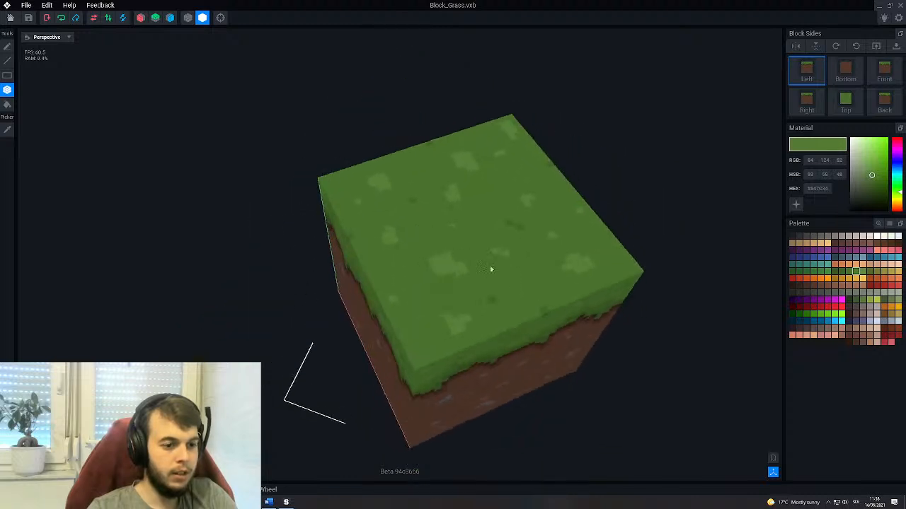
{"action": "scroll", "coordinate": [527, 272], "scroll_direction": "up", "scroll_amount": 3}
{"action": "right_click_drag", "start_coordinate": [517, 271], "coordinate": [458, 272]}
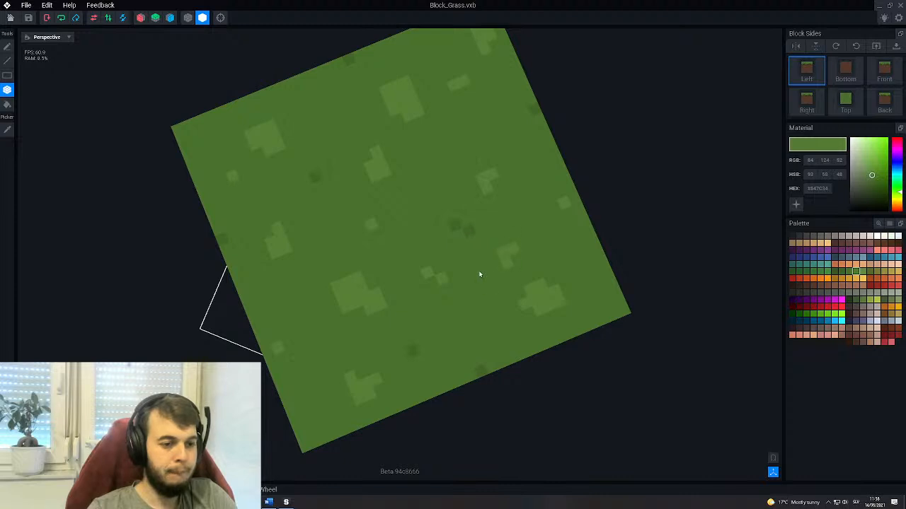
{"action": "right_click_drag", "start_coordinate": [478, 273], "coordinate": [518, 259]}
{"action": "scroll", "coordinate": [519, 256], "scroll_direction": "down", "scroll_amount": 3}
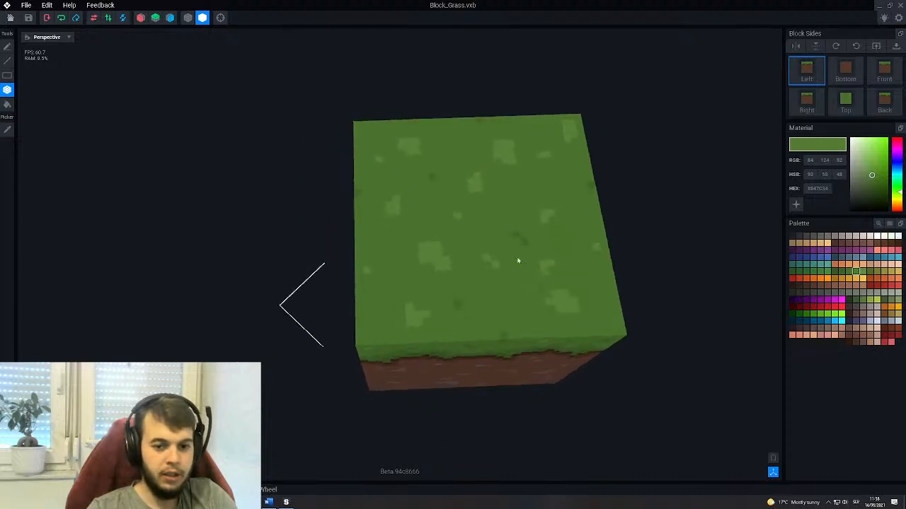
Select dark green #406227 and enlarge three dark specks on the top face into irregular patches.
{"action": "left_click", "coordinate": [842, 272]}
{"action": "scroll", "coordinate": [538, 248], "scroll_direction": "up", "scroll_amount": 2}
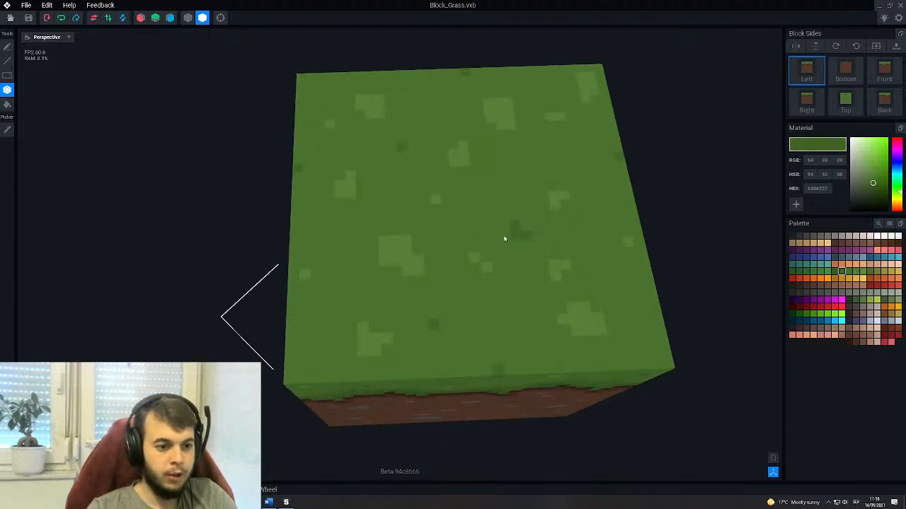
{"action": "left_click", "coordinate": [517, 248]}
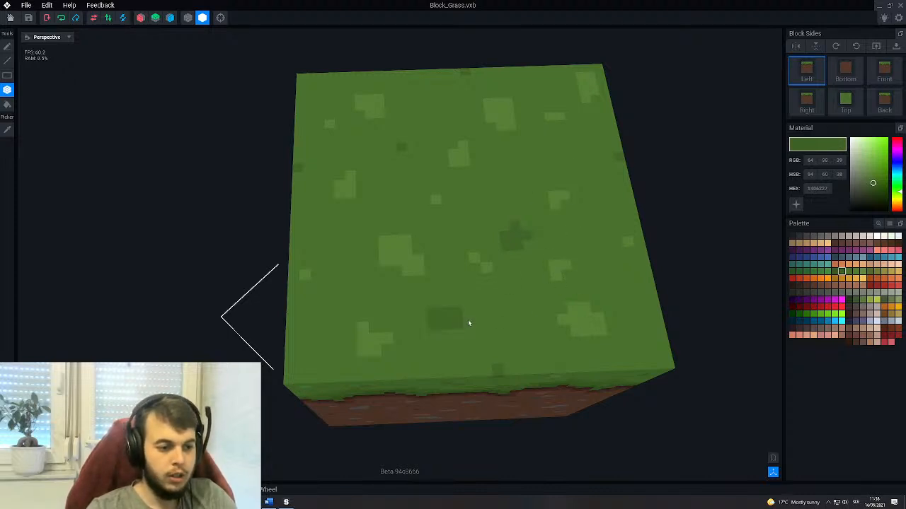
{"action": "scroll", "coordinate": [412, 229], "scroll_direction": "up", "scroll_amount": 2}
{"action": "right_click_drag", "start_coordinate": [412, 228], "coordinate": [401, 232]}
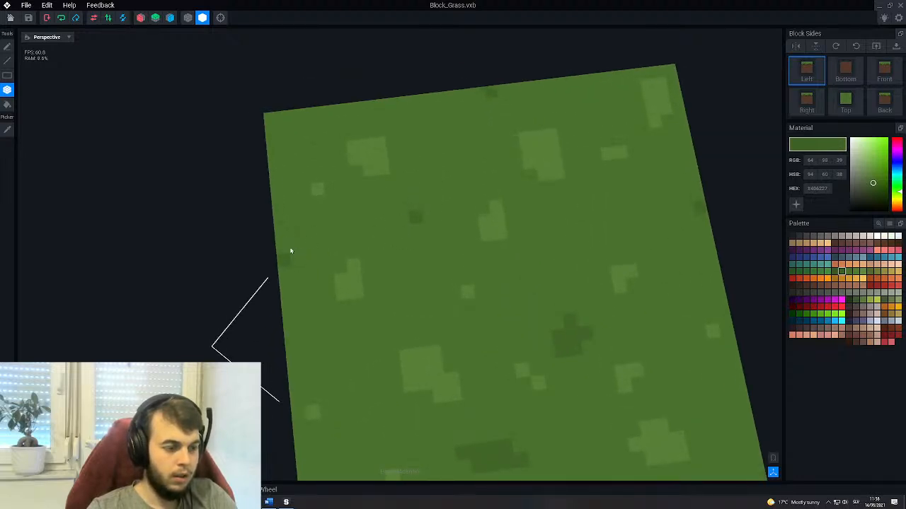
{"action": "scroll", "coordinate": [287, 249], "scroll_direction": "down", "scroll_amount": 2}
{"action": "mouse_move", "coordinate": [287, 249]}
{"action": "right_mouse_down"}
{"action": "mouse_move", "coordinate": [318, 253]}
{"action": "mouse_move", "coordinate": [294, 258]}
{"action": "right_mouse_up"}
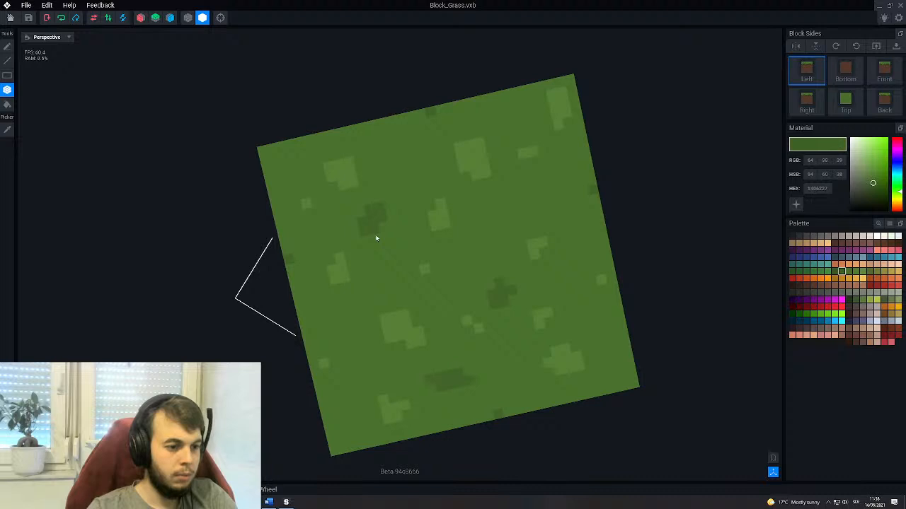
Add a new dark green patch near the side edge of the top face and a small one beside the central dark patch.
{"action": "right_click_drag", "start_coordinate": [380, 240], "coordinate": [318, 253]}
{"action": "scroll", "coordinate": [318, 253], "scroll_direction": "up", "scroll_amount": 2}
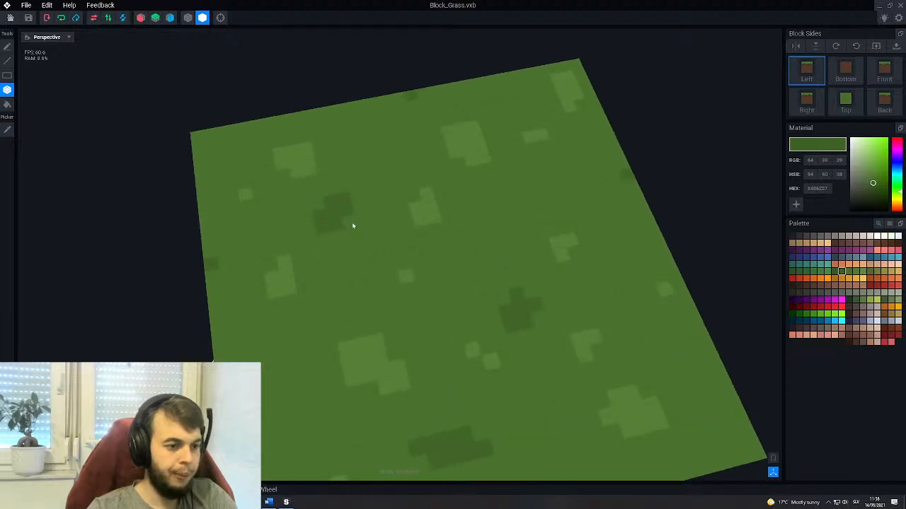
{"action": "right_click_drag", "start_coordinate": [338, 233], "coordinate": [627, 181]}
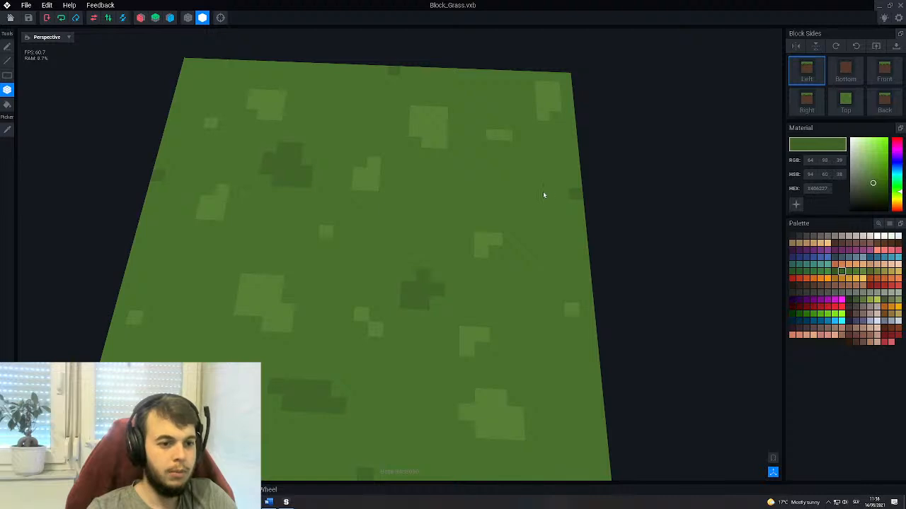
{"action": "left_click", "coordinate": [503, 202]}
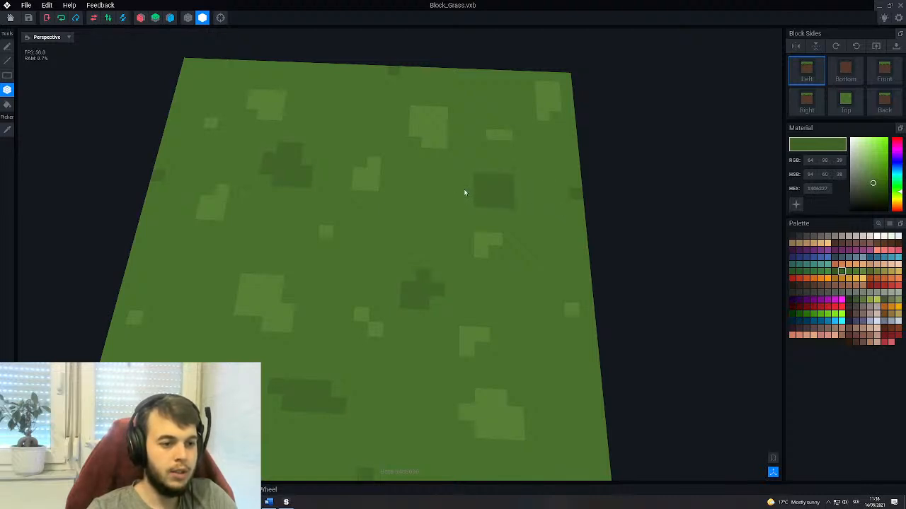
{"action": "scroll", "coordinate": [464, 194], "scroll_direction": "down", "scroll_amount": 3}
{"action": "right_click_drag", "start_coordinate": [457, 203], "coordinate": [457, 255]}
{"action": "scroll", "coordinate": [452, 232], "scroll_direction": "up", "scroll_amount": 4}
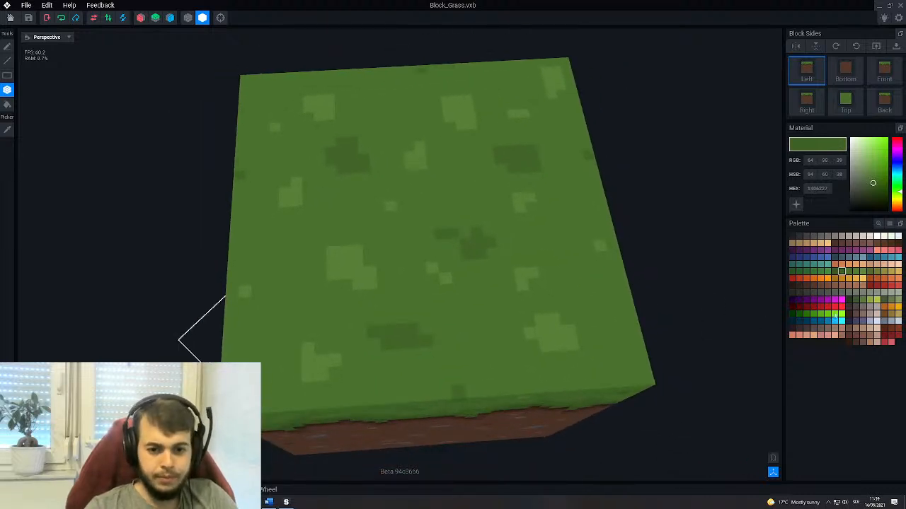
Select olive green #5E793B and shade pixels of the large light patch on the top face with the Line tool.
{"action": "left_click", "coordinate": [862, 300]}
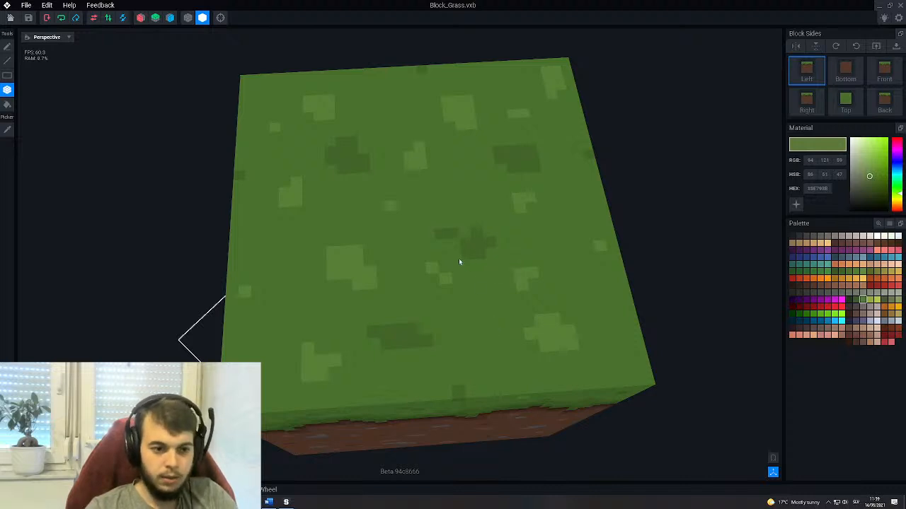
{"action": "right_click_drag", "start_coordinate": [461, 259], "coordinate": [451, 261]}
{"action": "left_click", "coordinate": [7, 61]}
{"action": "right_click_drag", "start_coordinate": [319, 268], "coordinate": [289, 251]}
{"action": "right_click_drag", "start_coordinate": [346, 291], "coordinate": [377, 284]}
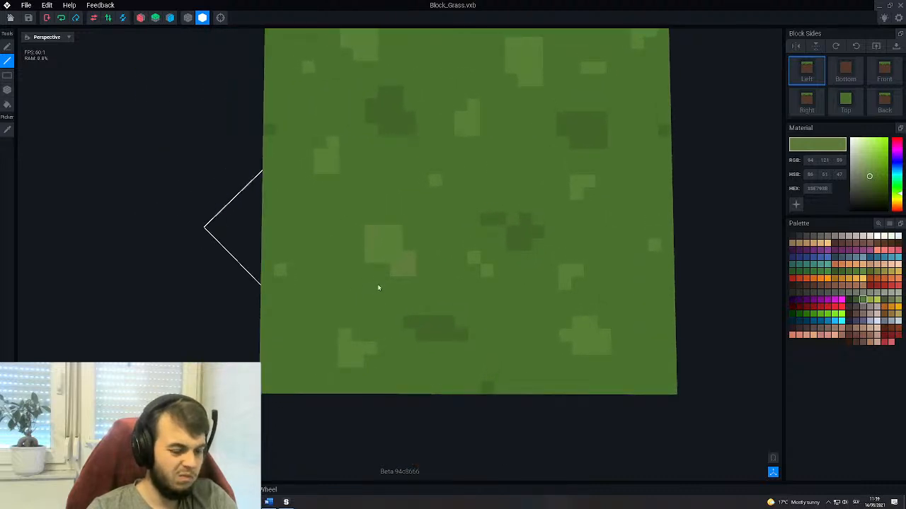
{"action": "scroll", "coordinate": [393, 279], "scroll_direction": "up", "scroll_amount": 2}
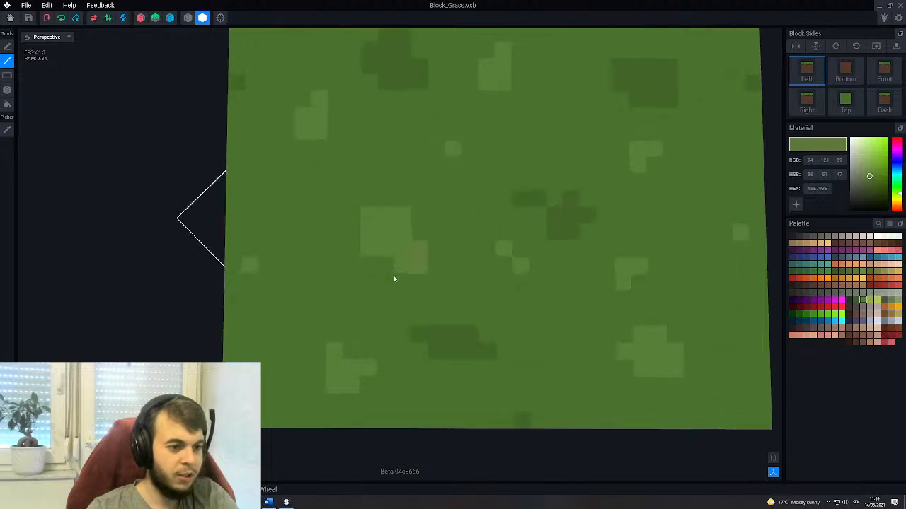
{"action": "left_click", "coordinate": [401, 264]}
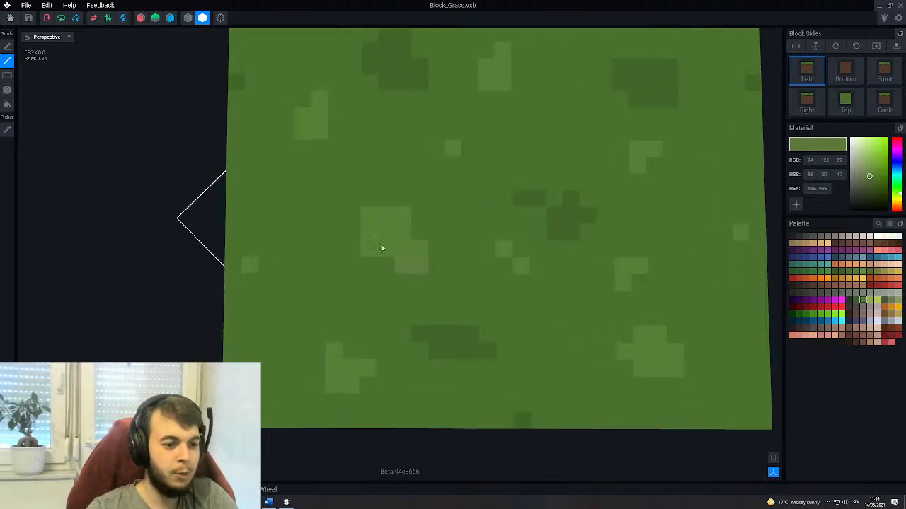
{"action": "right_click_drag", "start_coordinate": [399, 328], "coordinate": [388, 182]}
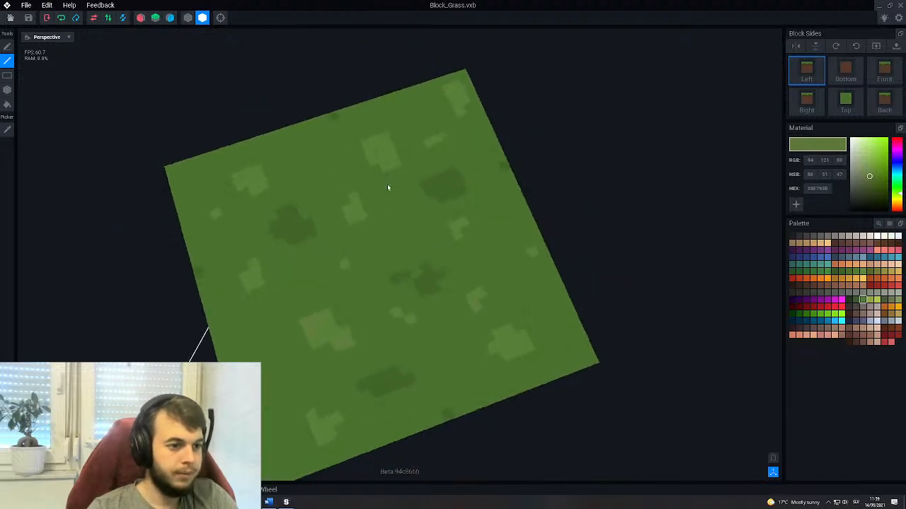
Select light green #5F8A3B and add highlight pixels to the large light patch and two light patches near the top face's front corner.
{"action": "scroll", "coordinate": [386, 211], "scroll_direction": "up", "scroll_amount": 2}
{"action": "left_click", "coordinate": [864, 272]}
{"action": "middle_click_drag", "start_coordinate": [285, 371], "coordinate": [353, 335]}
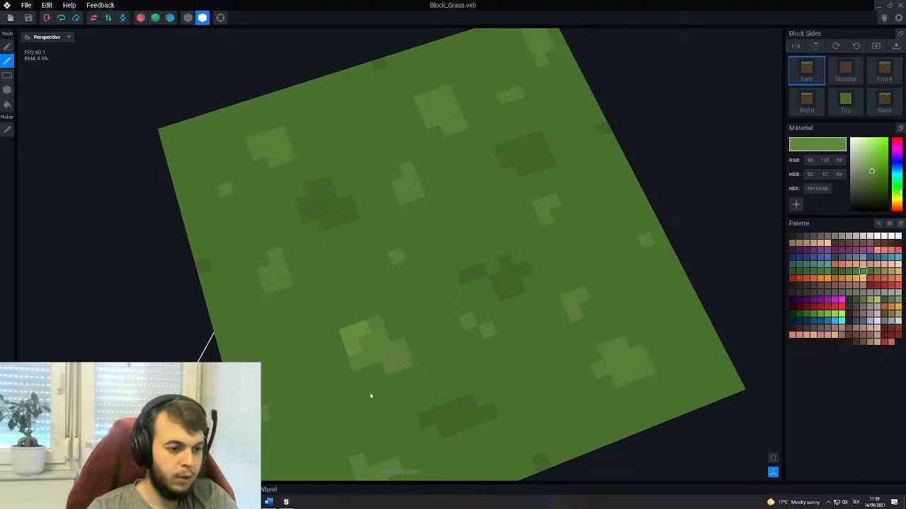
{"action": "right_click_drag", "start_coordinate": [473, 372], "coordinate": [455, 314]}
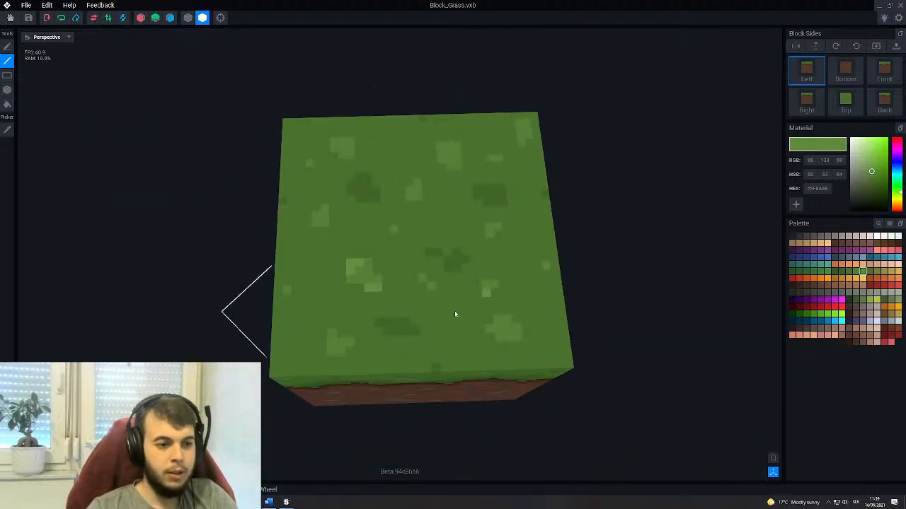
{"action": "scroll", "coordinate": [482, 332], "scroll_direction": "up", "scroll_amount": 3}
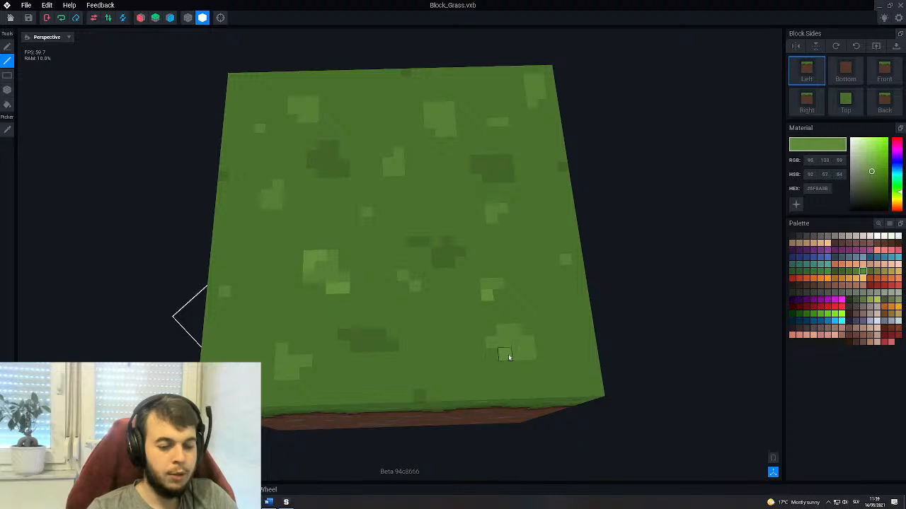
{"action": "right_click_drag", "start_coordinate": [516, 397], "coordinate": [427, 342]}
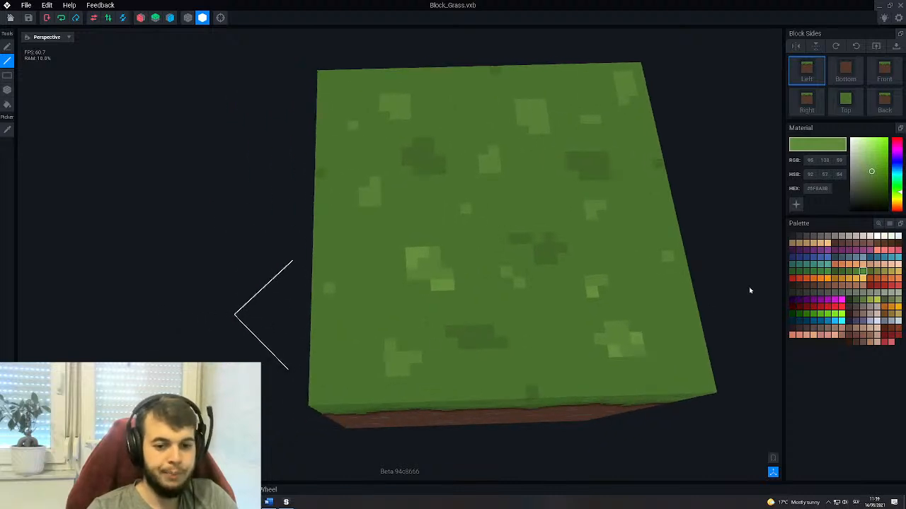
Add light green highlight pixels to the light patches along the far half of the top face and to several small specks.
{"action": "right_click_drag", "start_coordinate": [496, 326], "coordinate": [558, 233]}
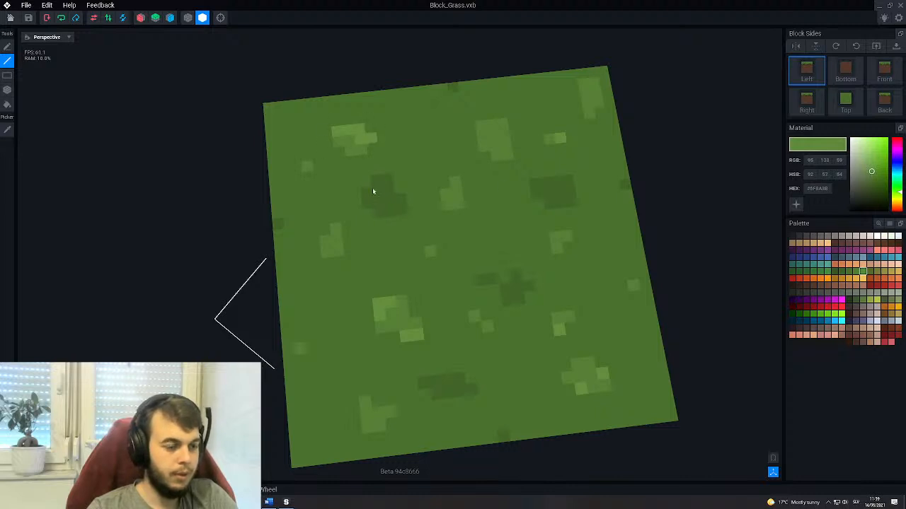
{"action": "middle_click_drag", "start_coordinate": [409, 144], "coordinate": [375, 192]}
{"action": "left_click_drag", "start_coordinate": [466, 170], "coordinate": [457, 172]}
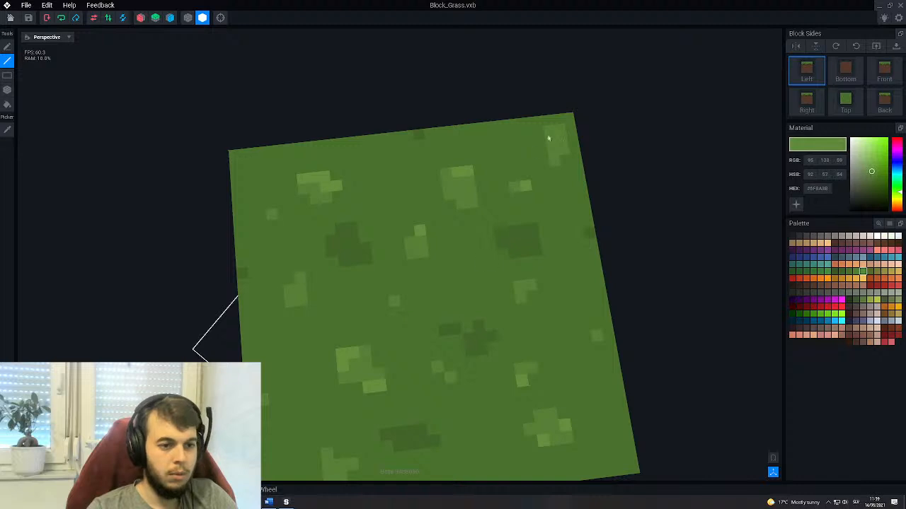
{"action": "middle_click_drag", "start_coordinate": [334, 434], "coordinate": [435, 276]}
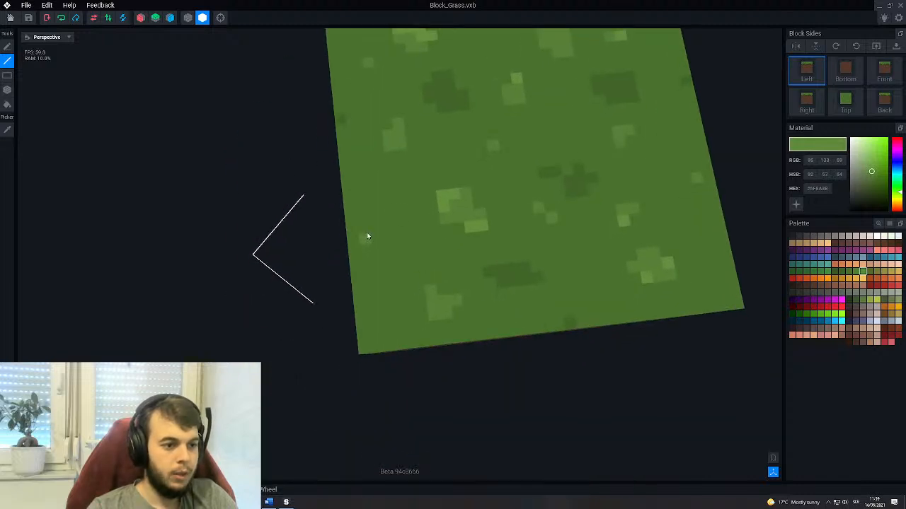
{"action": "middle_click_drag", "start_coordinate": [434, 336], "coordinate": [387, 291]}
{"action": "scroll", "coordinate": [408, 288], "scroll_direction": "down", "scroll_amount": 3}
{"action": "right_click_drag", "start_coordinate": [467, 313], "coordinate": [417, 370]}
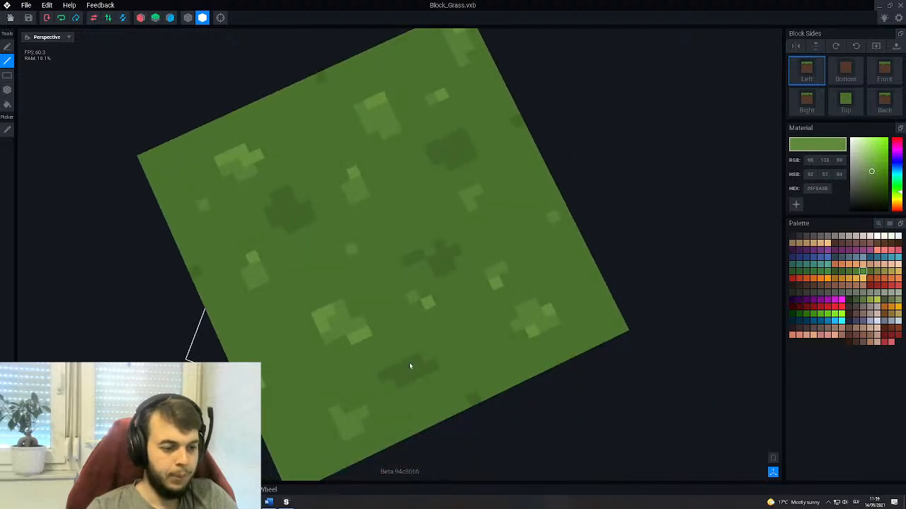
Select darker green #375621 and shade the end of the front dark patch and one corner of the far dark patch.
{"action": "left_click", "coordinate": [7, 129]}
{"action": "left_click", "coordinate": [292, 224]}
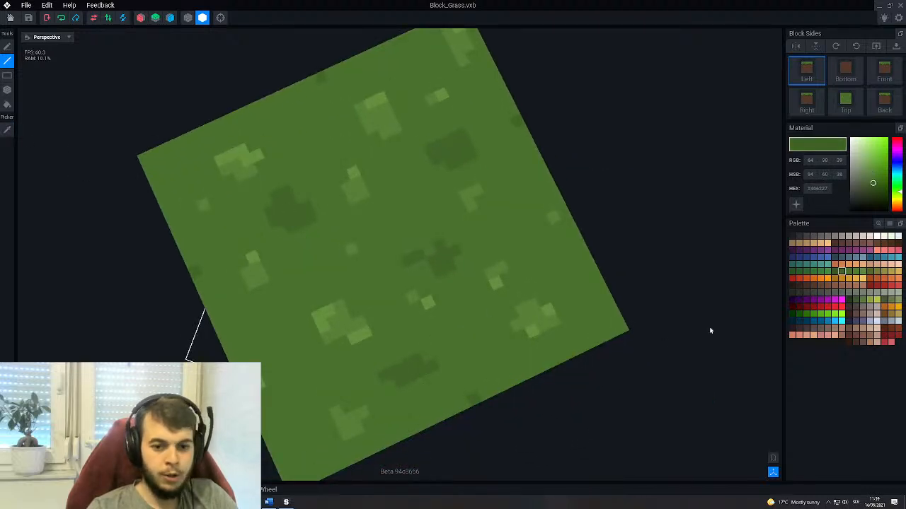
{"action": "left_click", "coordinate": [835, 274]}
{"action": "right_click_drag", "start_coordinate": [453, 284], "coordinate": [396, 304]}
{"action": "right_click_drag", "start_coordinate": [389, 355], "coordinate": [418, 269]}
{"action": "scroll", "coordinate": [366, 163], "scroll_direction": "up", "scroll_amount": 3}
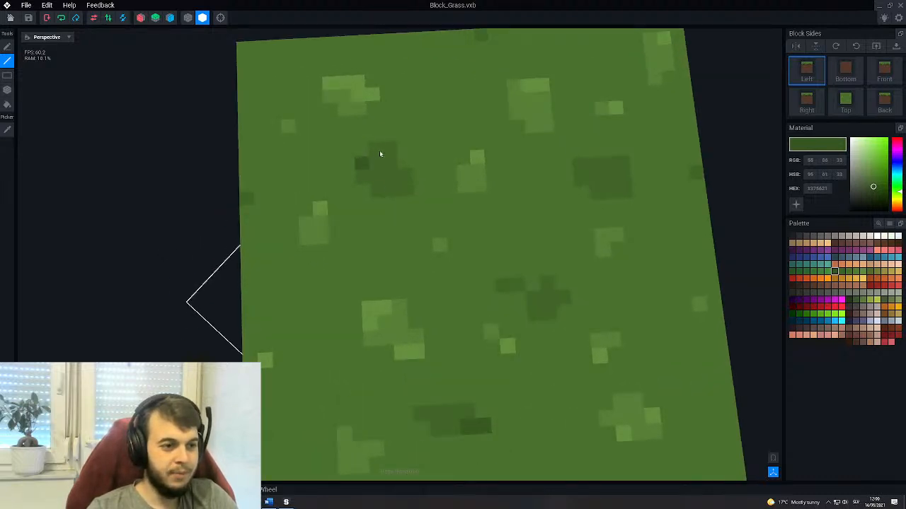
Shade single pixels of the remaining dark patches, including the central one, with the darker green.
{"action": "left_click", "coordinate": [407, 177]}
{"action": "left_click", "coordinate": [577, 177]}
{"action": "right_click_drag", "start_coordinate": [572, 244], "coordinate": [469, 265]}
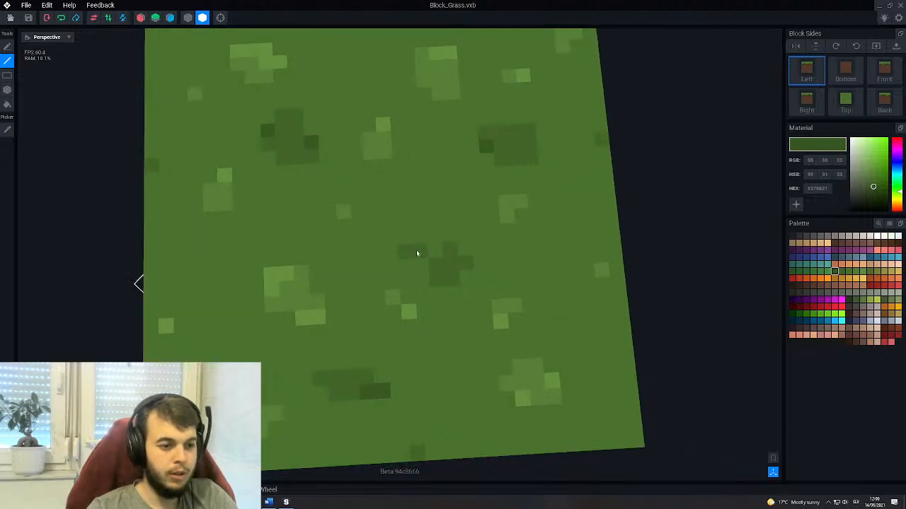
{"action": "left_click", "coordinate": [433, 256]}
{"action": "scroll", "coordinate": [417, 318], "scroll_direction": "down", "scroll_amount": 4}
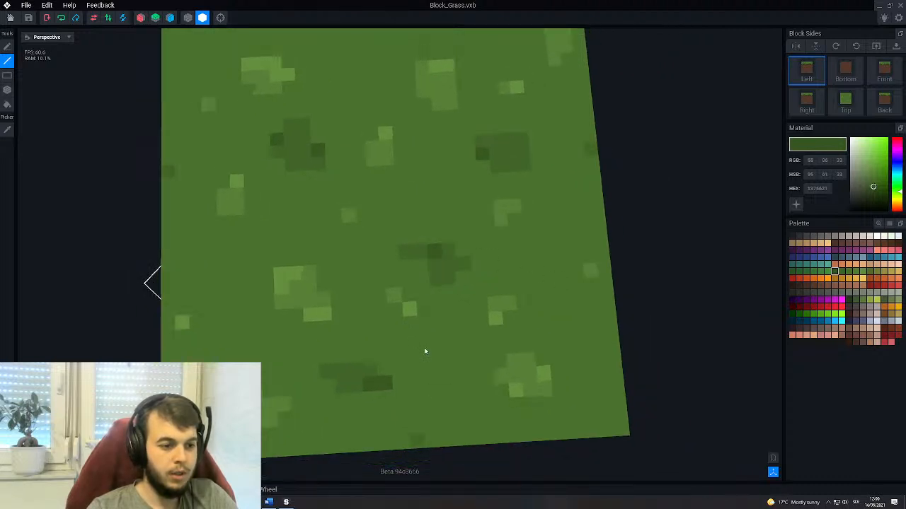
{"action": "scroll", "coordinate": [422, 353], "scroll_direction": "down", "scroll_amount": 3}
{"action": "right_click_drag", "start_coordinate": [422, 353], "coordinate": [409, 320]}
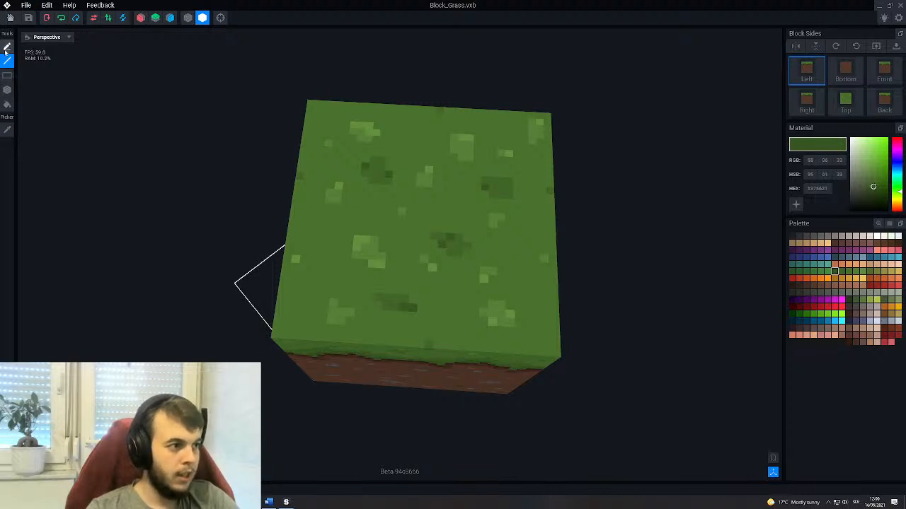
Pick dark green #406227 from the top face and paint a new irregular patch around the dark speck at the side edge.
{"action": "right_click_drag", "start_coordinate": [313, 229], "coordinate": [398, 210]}
{"action": "scroll", "coordinate": [333, 237], "scroll_direction": "up", "scroll_amount": 4}
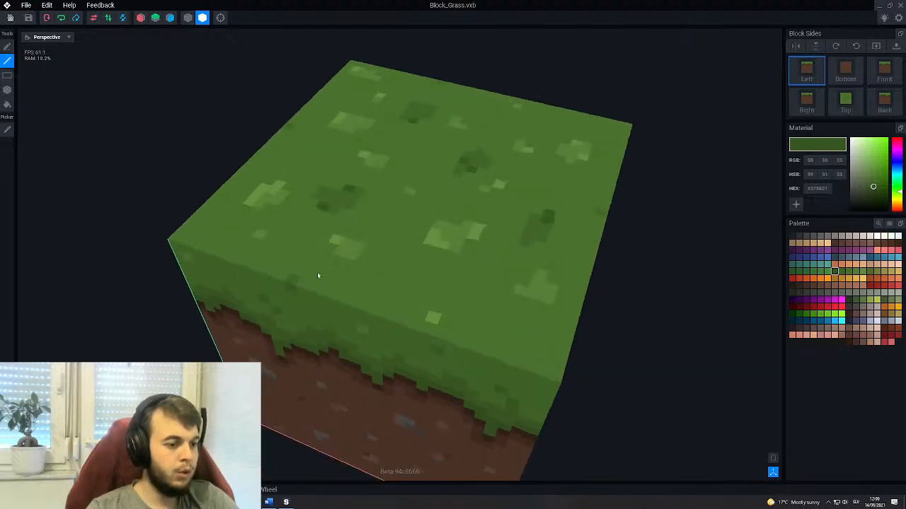
{"action": "left_click", "coordinate": [286, 281], "text": "alt"}
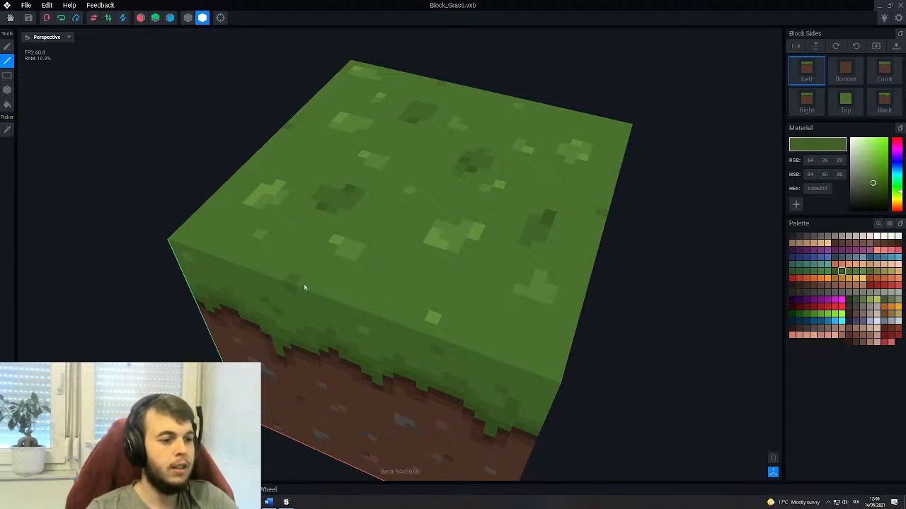
{"action": "left_click", "coordinate": [7, 89]}
{"action": "mouse_move", "coordinate": [301, 273]}
{"action": "left_mouse_down"}
{"action": "mouse_move", "coordinate": [313, 287]}
{"action": "mouse_move", "coordinate": [304, 285]}
{"action": "left_mouse_up"}
{"action": "right_click_drag", "start_coordinate": [304, 285], "coordinate": [300, 280]}
{"action": "left_click_drag", "start_coordinate": [308, 256], "coordinate": [313, 262]}
{"action": "right_click_drag", "start_coordinate": [318, 281], "coordinate": [328, 295]}
{"action": "scroll", "coordinate": [331, 293], "scroll_direction": "down", "scroll_amount": 5}
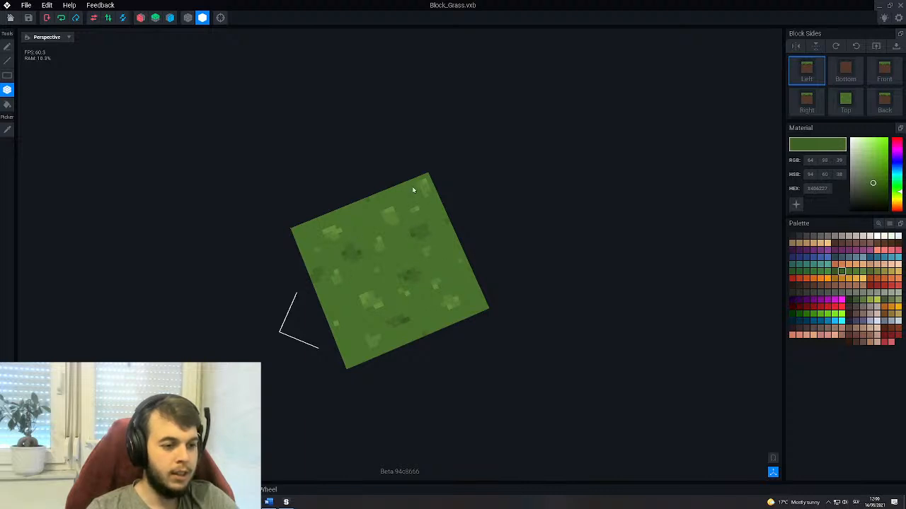
Preview the block with repeated neighbours, examine how the top pattern tiles, and return to the single block.
{"action": "left_click", "coordinate": [773, 458]}
{"action": "scroll", "coordinate": [340, 293], "scroll_direction": "up", "scroll_amount": 6}
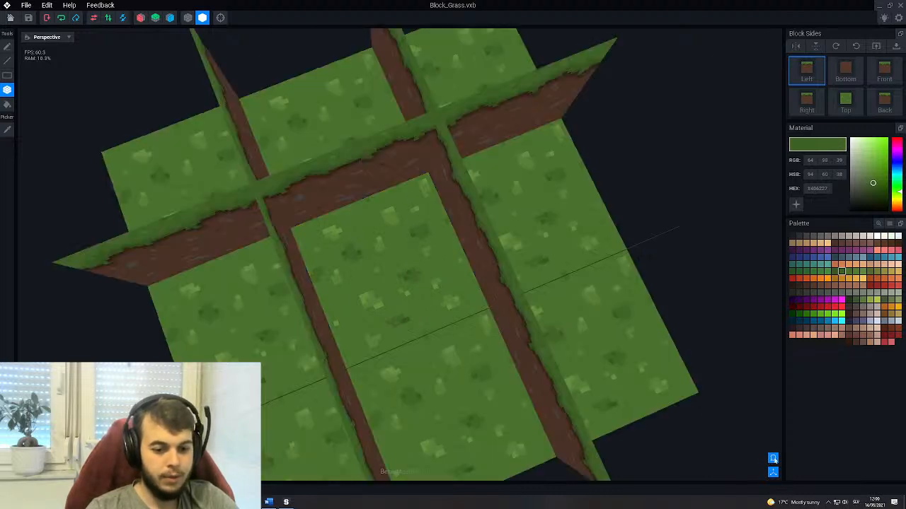
{"action": "middle_click_drag", "start_coordinate": [342, 287], "coordinate": [371, 284]}
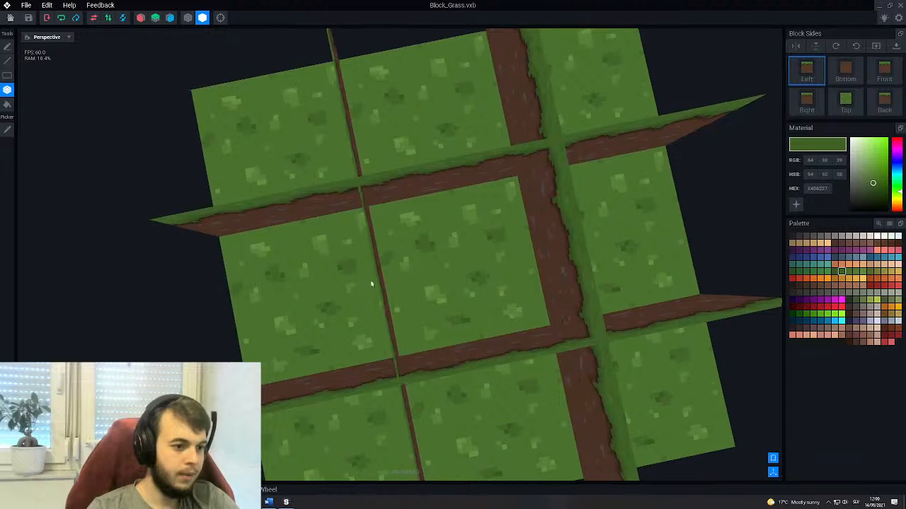
{"action": "right_click_drag", "start_coordinate": [400, 277], "coordinate": [423, 276]}
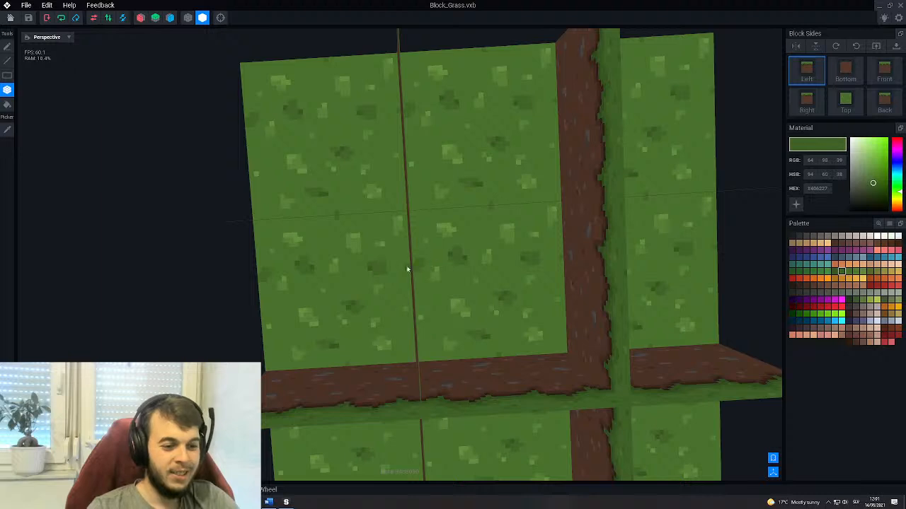
{"action": "scroll", "coordinate": [423, 273], "scroll_direction": "up", "scroll_amount": 6}
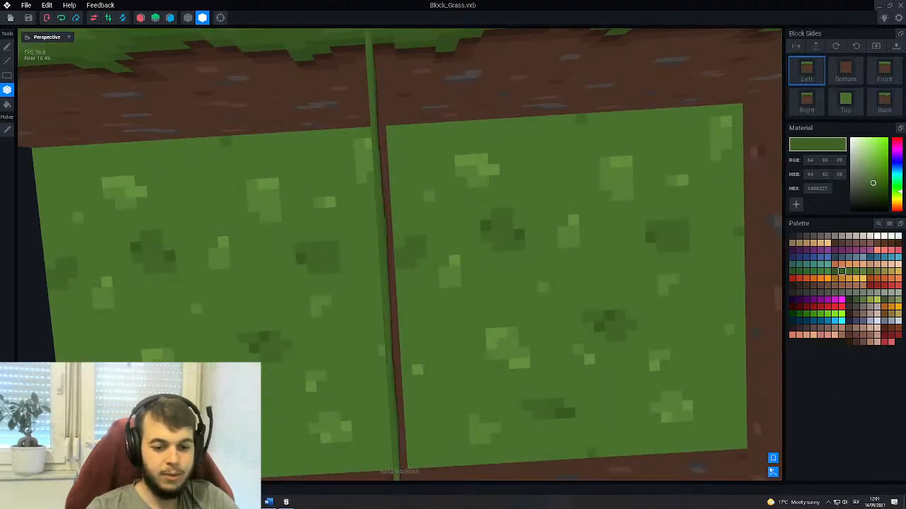
{"action": "left_click", "coordinate": [772, 459]}
Enlarge the dark speck at the top face's back edge into an irregular dark green patch.
{"action": "right_click_drag", "start_coordinate": [559, 347], "coordinate": [427, 216]}
{"action": "scroll", "coordinate": [432, 206], "scroll_direction": "up", "scroll_amount": 5}
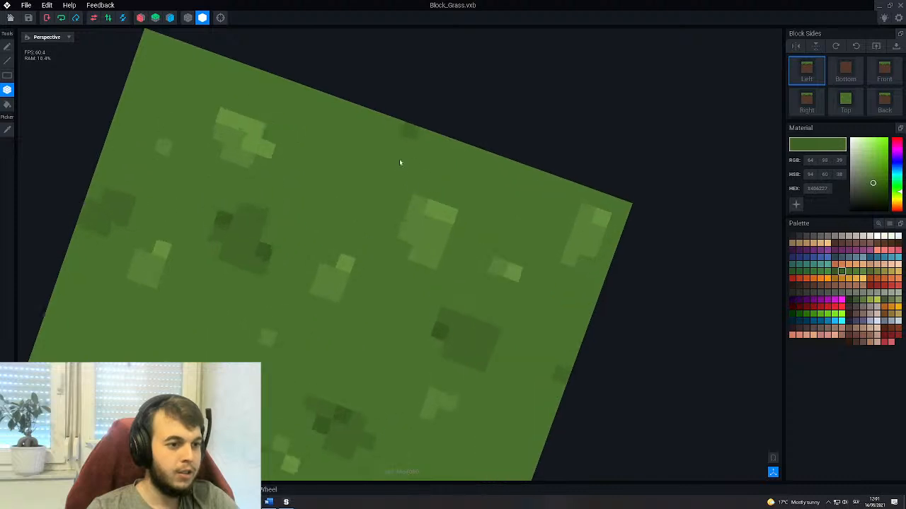
{"action": "right_click_drag", "start_coordinate": [368, 157], "coordinate": [401, 178]}
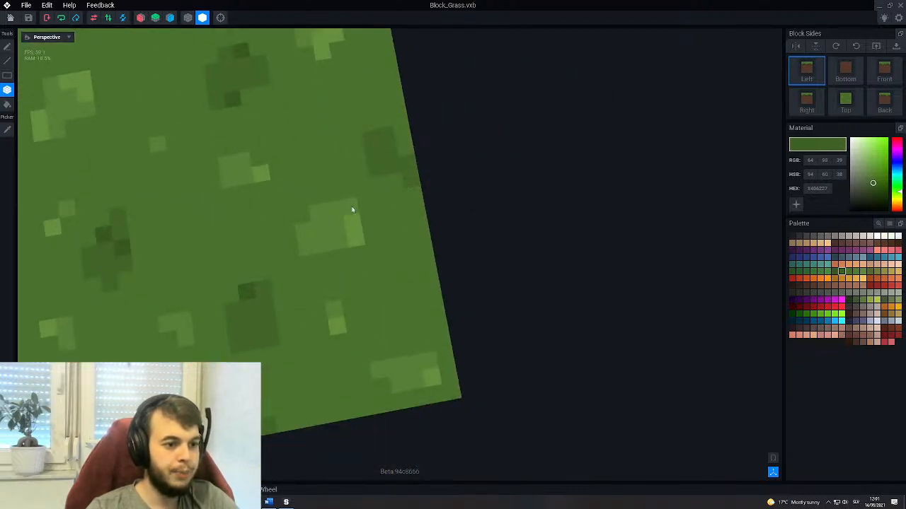
{"action": "middle_click_drag", "start_coordinate": [297, 204], "coordinate": [359, 210]}
{"action": "scroll", "coordinate": [359, 211], "scroll_direction": "down", "scroll_amount": 4}
{"action": "right_click_drag", "start_coordinate": [359, 211], "coordinate": [382, 186]}
{"action": "scroll", "coordinate": [409, 177], "scroll_direction": "up", "scroll_amount": 2}
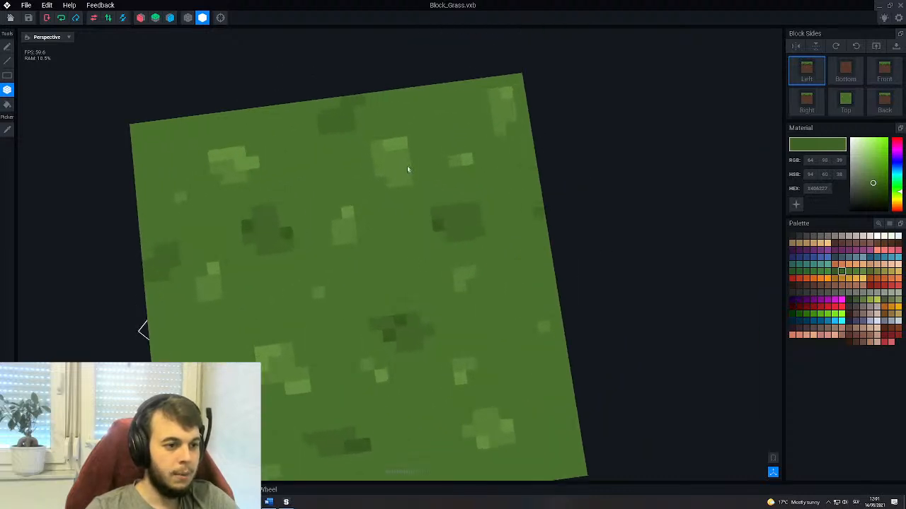
Pick darker green #375621 from an existing patch and shade one pixel in each of the two new edge patches.
{"action": "left_click", "coordinate": [242, 226], "text": "alt"}
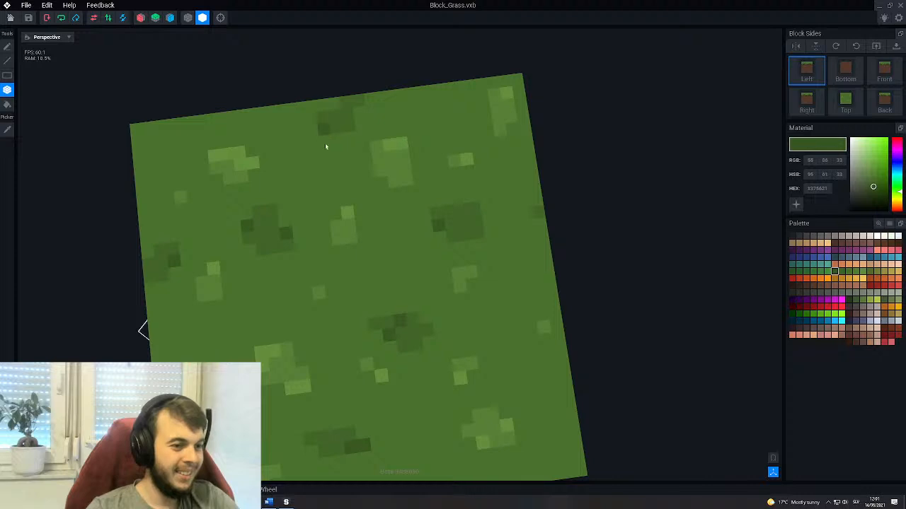
{"action": "scroll", "coordinate": [348, 228], "scroll_direction": "down", "scroll_amount": 4}
{"action": "right_click_drag", "start_coordinate": [356, 241], "coordinate": [309, 264]}
{"action": "scroll", "coordinate": [366, 247], "scroll_direction": "up", "scroll_amount": 3}
{"action": "scroll", "coordinate": [271, 311], "scroll_direction": "up", "scroll_amount": 2}
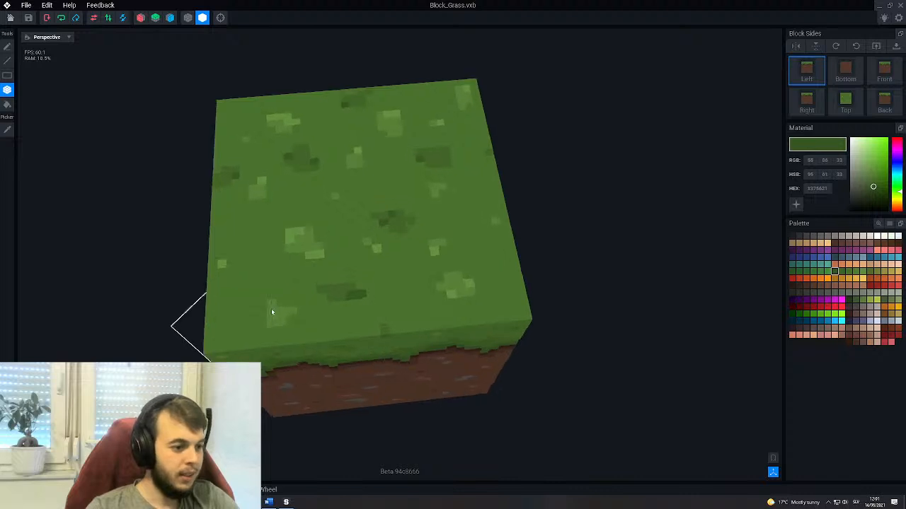
Pick light green #547C34 from the nearby light patch and paint a new light patch in the empty front corner of the top face.
{"action": "left_click", "coordinate": [8, 131]}
{"action": "left_click", "coordinate": [276, 319]}
{"action": "middle_click_drag", "start_coordinate": [277, 318], "coordinate": [378, 274]}
{"action": "mouse_move", "coordinate": [378, 274]}
{"action": "right_mouse_down"}
{"action": "mouse_move", "coordinate": [394, 261]}
{"action": "mouse_move", "coordinate": [365, 287]}
{"action": "right_mouse_up"}
{"action": "scroll", "coordinate": [344, 278], "scroll_direction": "up", "scroll_amount": 3}
{"action": "left_click_drag", "start_coordinate": [344, 278], "coordinate": [330, 303]}
{"action": "mouse_move", "coordinate": [331, 304]}
{"action": "right_mouse_down"}
{"action": "mouse_move", "coordinate": [328, 335]}
{"action": "mouse_move", "coordinate": [322, 315]}
{"action": "mouse_move", "coordinate": [332, 317]}
{"action": "right_mouse_up"}
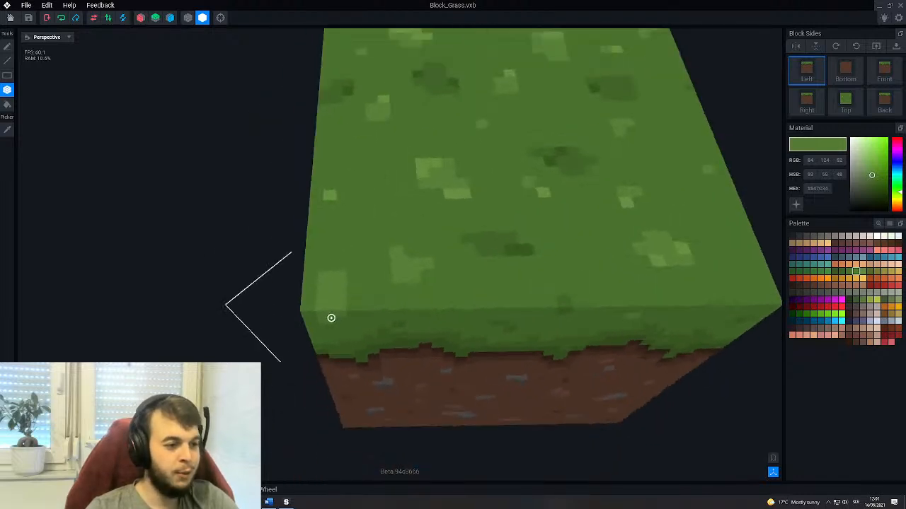
Switch to light green #5F8A3B, highlight the new light corner patch, and check the overall pattern.
{"action": "left_click", "coordinate": [3, 133]}
{"action": "left_click", "coordinate": [336, 290]}
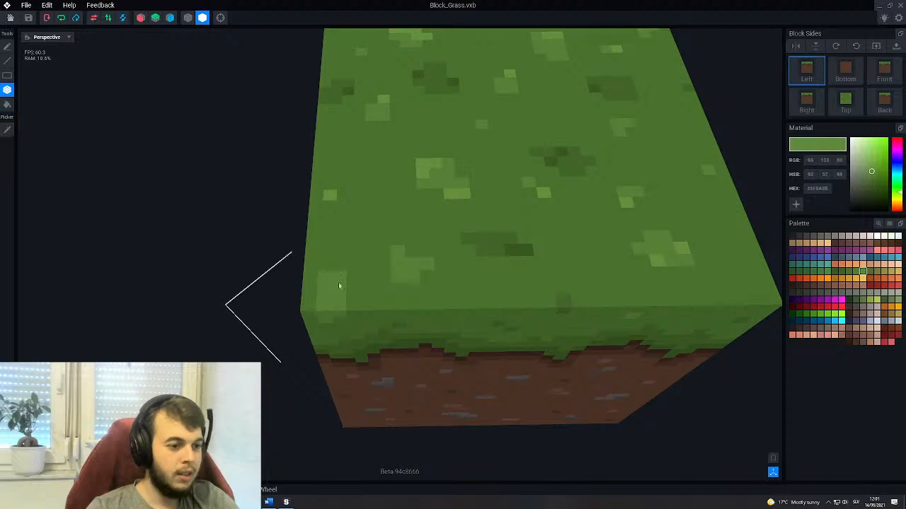
{"action": "scroll", "coordinate": [346, 270], "scroll_direction": "down", "scroll_amount": 3}
{"action": "right_click_drag", "start_coordinate": [344, 259], "coordinate": [344, 251]}
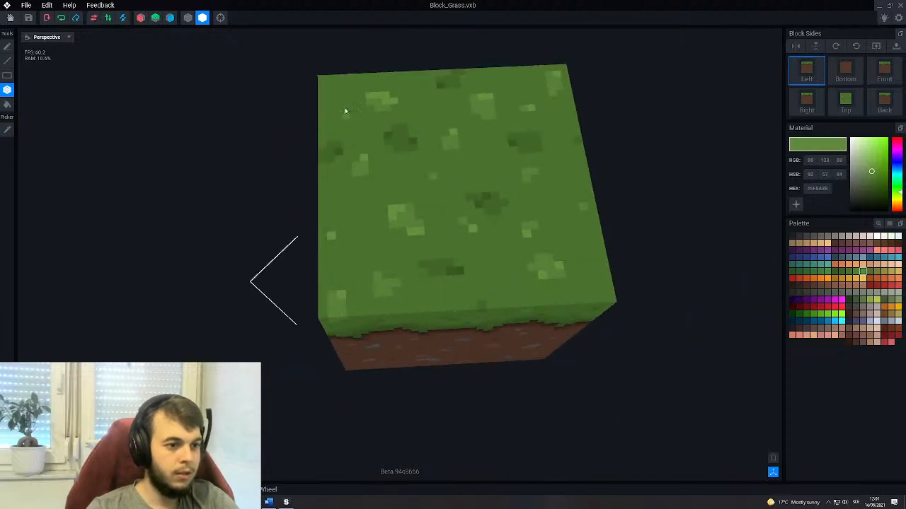
{"action": "middle_click_drag", "start_coordinate": [593, 230], "coordinate": [530, 233]}
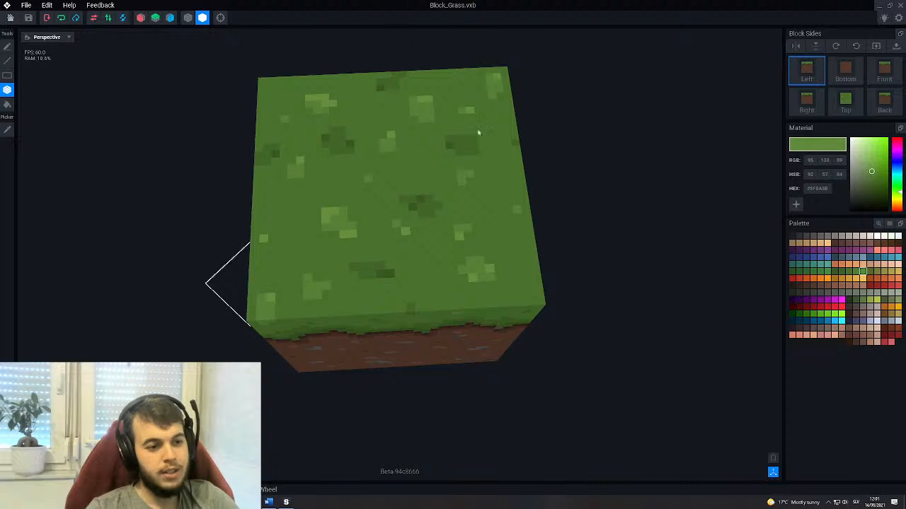
{"action": "middle_click_drag", "start_coordinate": [389, 279], "coordinate": [339, 271]}
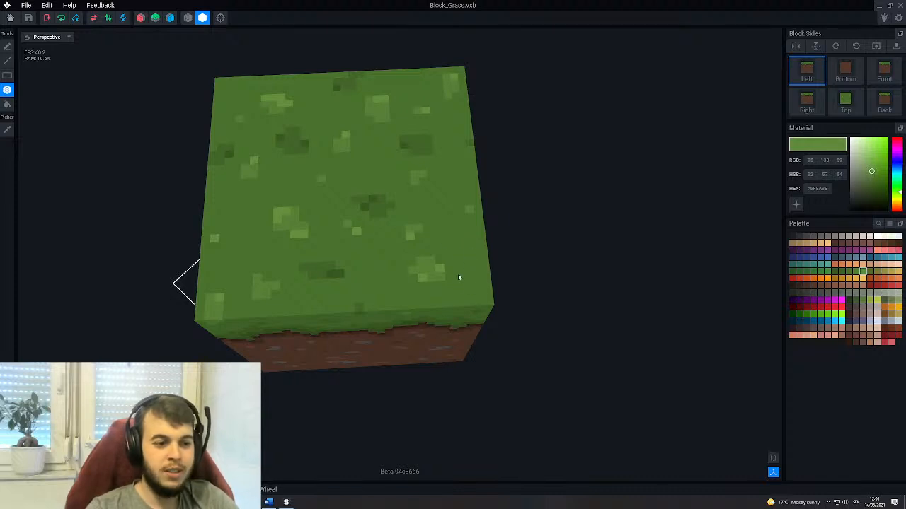
Paint a dark green #406227 patch in the other front corner of the top face and shade it with #375621.
{"action": "right_click_drag", "start_coordinate": [456, 283], "coordinate": [427, 253]}
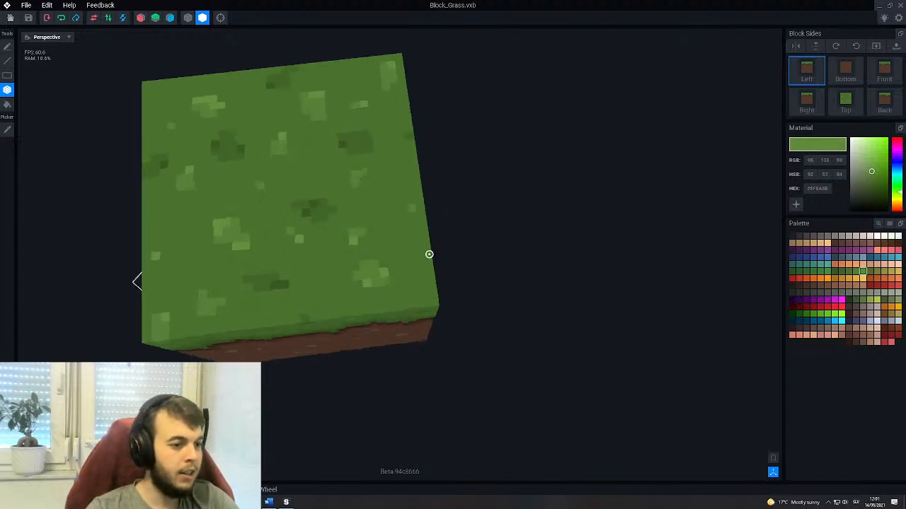
{"action": "scroll", "coordinate": [426, 253], "scroll_direction": "up", "scroll_amount": 3}
{"action": "left_click", "coordinate": [7, 129]}
{"action": "left_click", "coordinate": [250, 195]}
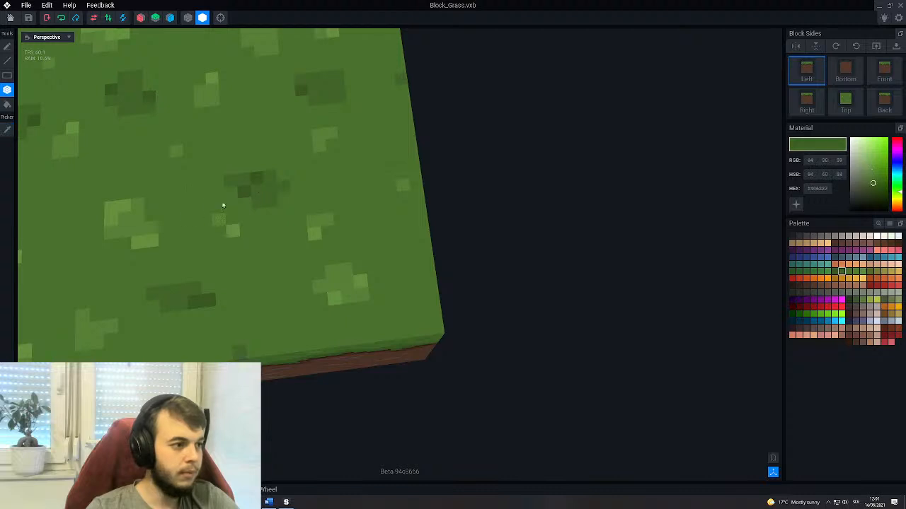
{"action": "scroll", "coordinate": [404, 300], "scroll_direction": "down", "scroll_amount": 3}
{"action": "mouse_move", "coordinate": [404, 301]}
{"action": "right_mouse_down"}
{"action": "mouse_move", "coordinate": [420, 301]}
{"action": "mouse_move", "coordinate": [417, 313]}
{"action": "mouse_move", "coordinate": [436, 299]}
{"action": "mouse_move", "coordinate": [425, 314]}
{"action": "mouse_move", "coordinate": [432, 314]}
{"action": "mouse_move", "coordinate": [431, 304]}
{"action": "right_mouse_up"}
{"action": "scroll", "coordinate": [427, 311], "scroll_direction": "up", "scroll_amount": 3}
{"action": "left_click", "coordinate": [415, 294]}
{"action": "right_click_drag", "start_coordinate": [136, 257], "coordinate": [29, 290]}
{"action": "right_click_drag", "start_coordinate": [210, 265], "coordinate": [369, 264]}
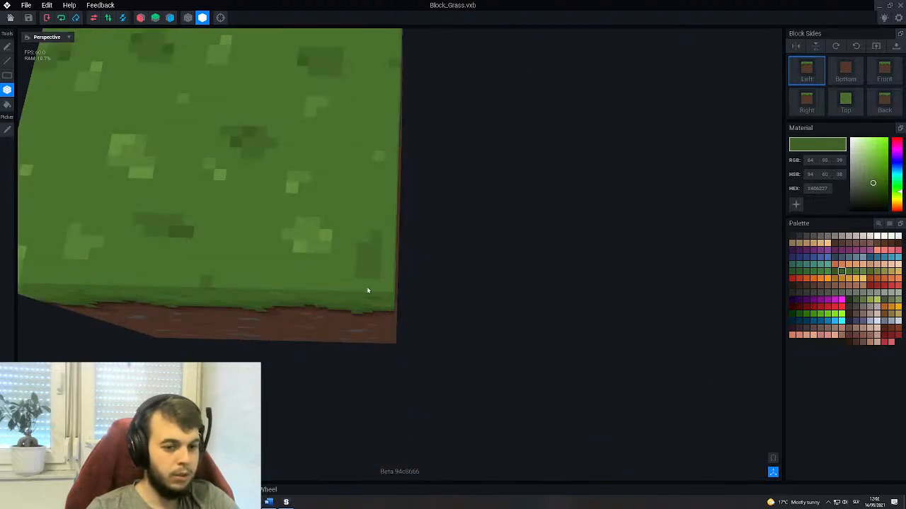
{"action": "left_click", "coordinate": [834, 271]}
{"action": "right_click_drag", "start_coordinate": [371, 277], "coordinate": [309, 240]}
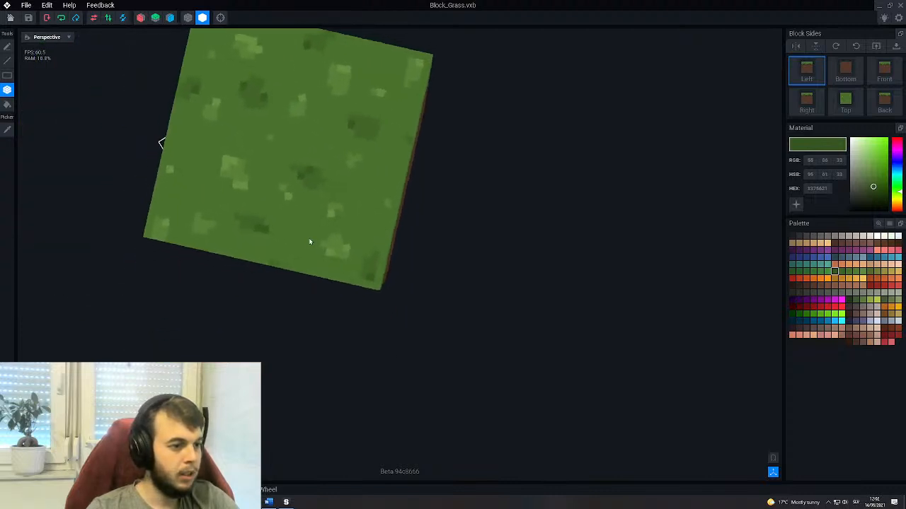
Export the grass block to the marketplace using the second thumbnail in the upper row.
{"action": "left_click", "coordinate": [25, 5]}
{"action": "mouse_move", "coordinate": [70, 56]}
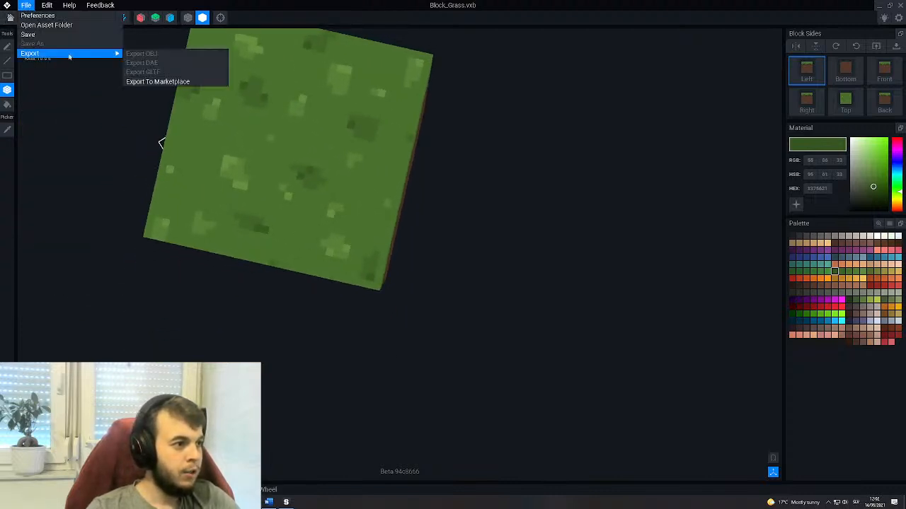
{"action": "left_click", "coordinate": [146, 82]}
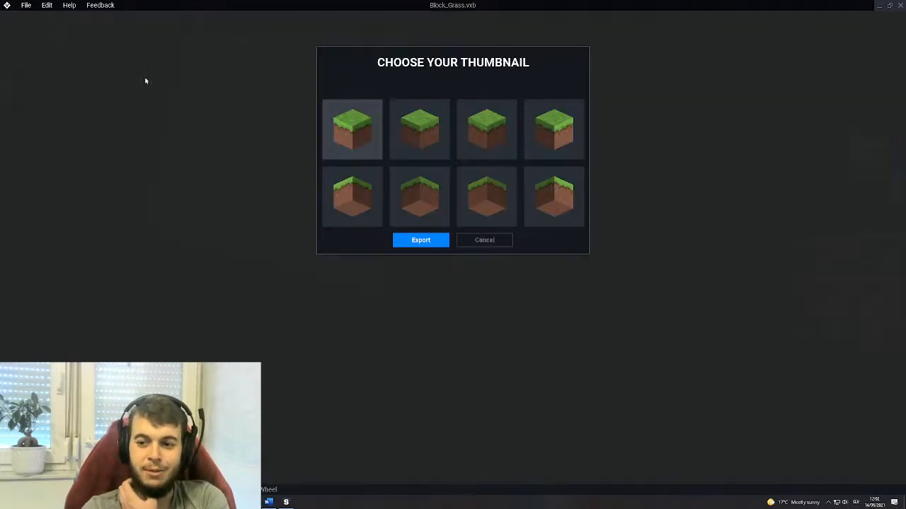
{"action": "left_click", "coordinate": [422, 133]}
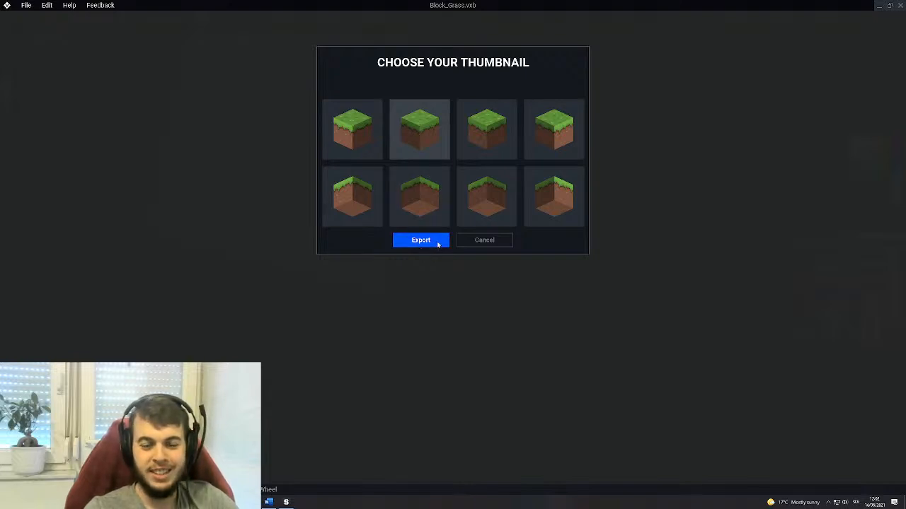
{"action": "left_click", "coordinate": [434, 242]}
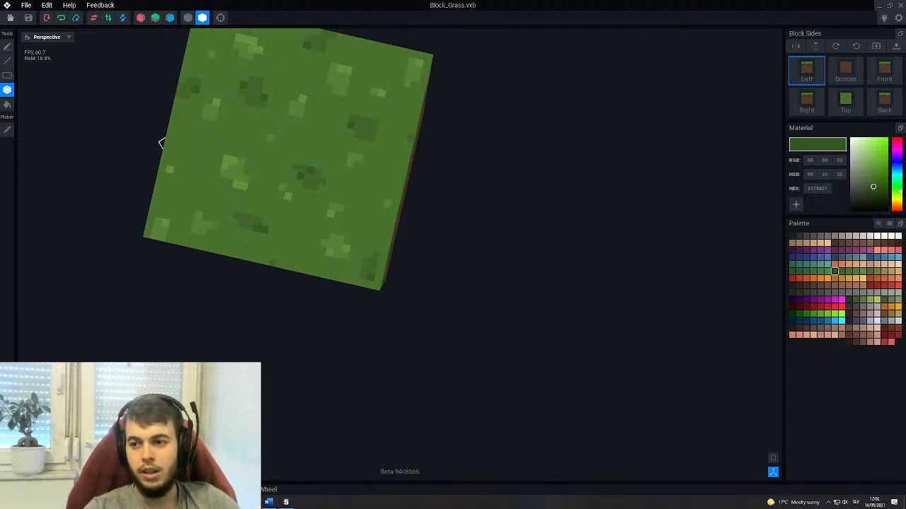
Display the grass block as a 3-by-3 arrangement of copies and examine from above how the top texture repeats.
{"action": "middle_click_drag", "start_coordinate": [296, 143], "coordinate": [462, 232]}
{"action": "right_click_drag", "start_coordinate": [346, 240], "coordinate": [403, 272]}
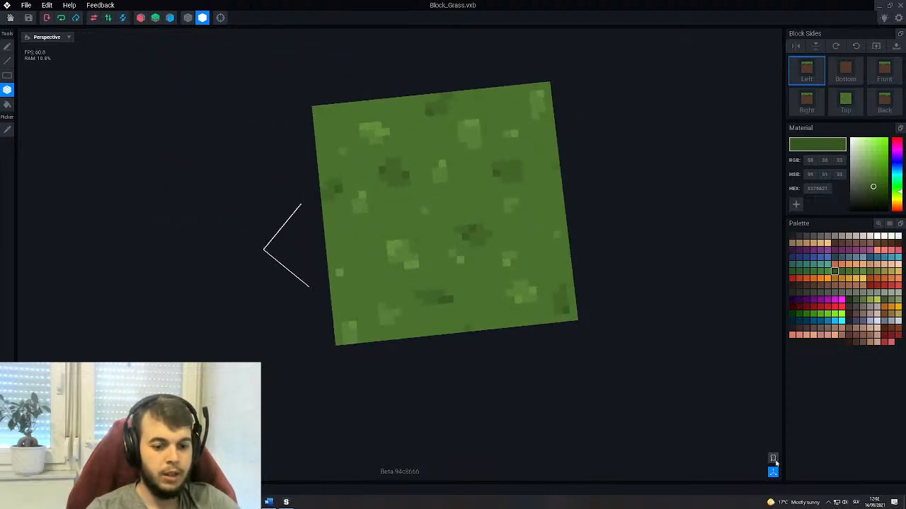
{"action": "left_click", "coordinate": [774, 460]}
{"action": "scroll", "coordinate": [435, 280], "scroll_direction": "down", "scroll_amount": 5}
{"action": "middle_click_drag", "start_coordinate": [431, 276], "coordinate": [454, 281]}
{"action": "middle_click_drag", "start_coordinate": [416, 259], "coordinate": [451, 269]}
{"action": "right_click_drag", "start_coordinate": [416, 259], "coordinate": [416, 259]}
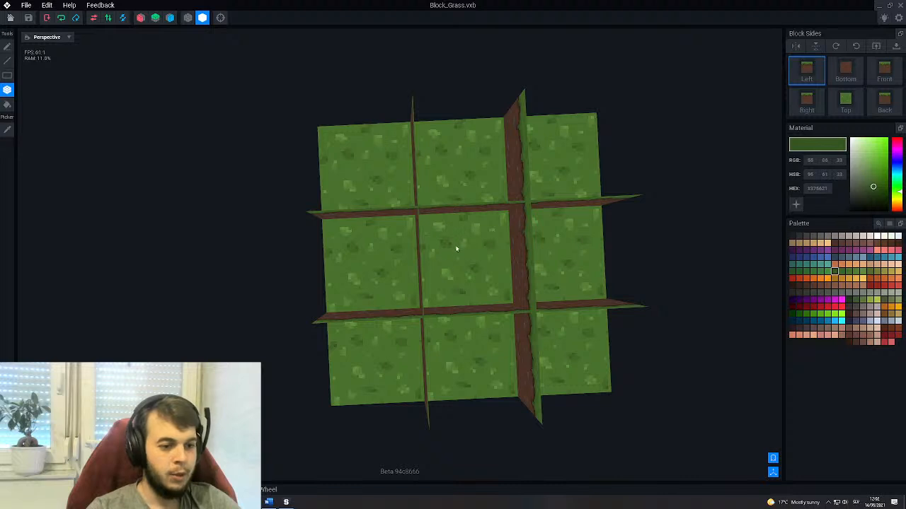
{"action": "right_click_drag", "start_coordinate": [466, 220], "coordinate": [426, 233]}
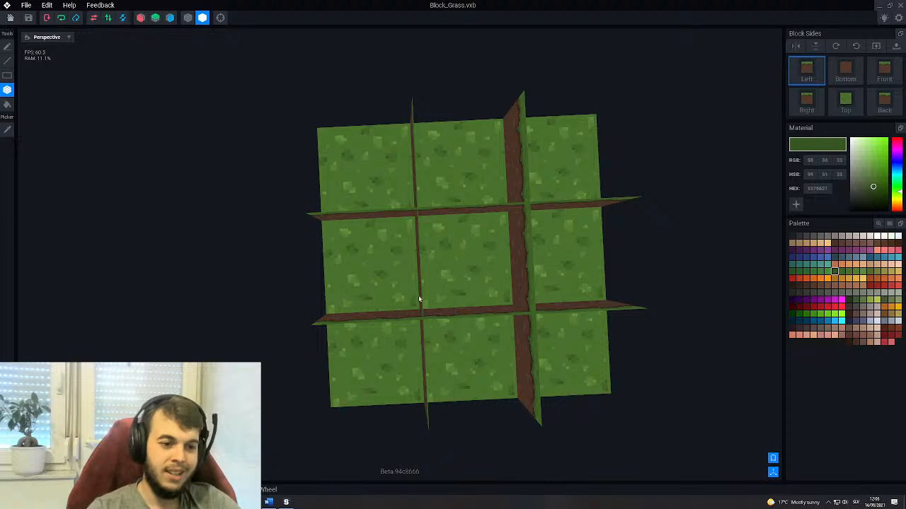
{"action": "mouse_move", "coordinate": [462, 267]}
{"action": "right_mouse_down"}
{"action": "mouse_move", "coordinate": [446, 268]}
{"action": "mouse_move", "coordinate": [460, 269]}
{"action": "right_mouse_up"}
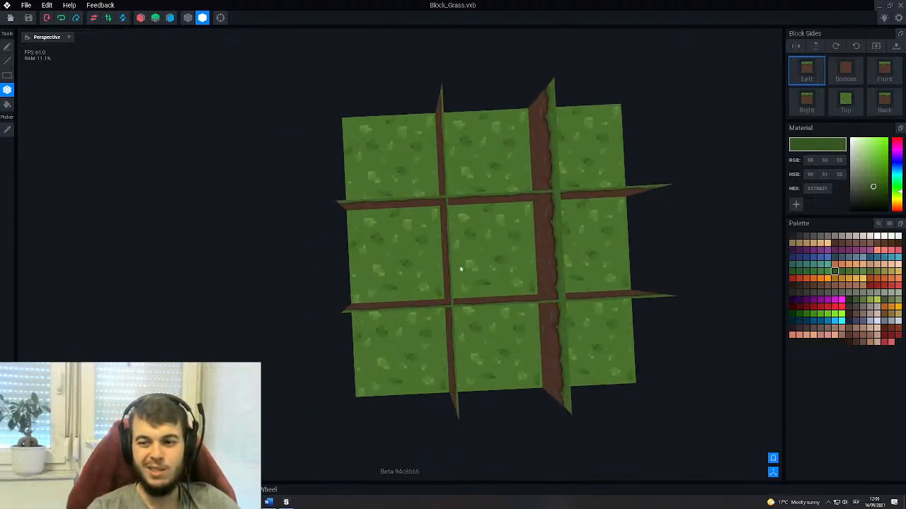
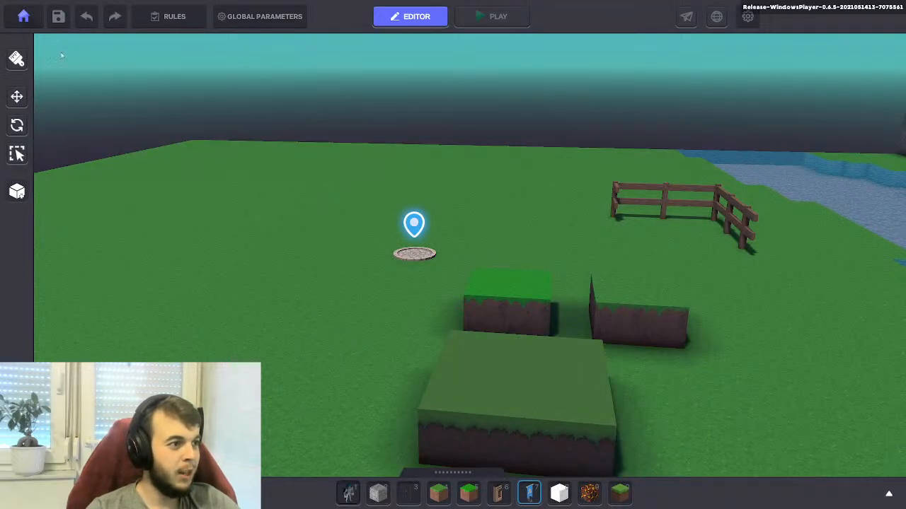
Switch to The Sandbox Game Maker and reload the TheAscension experience from the home screen.
{"action": "left_click", "coordinate": [23, 17]}
{"action": "left_click", "coordinate": [499, 214]}
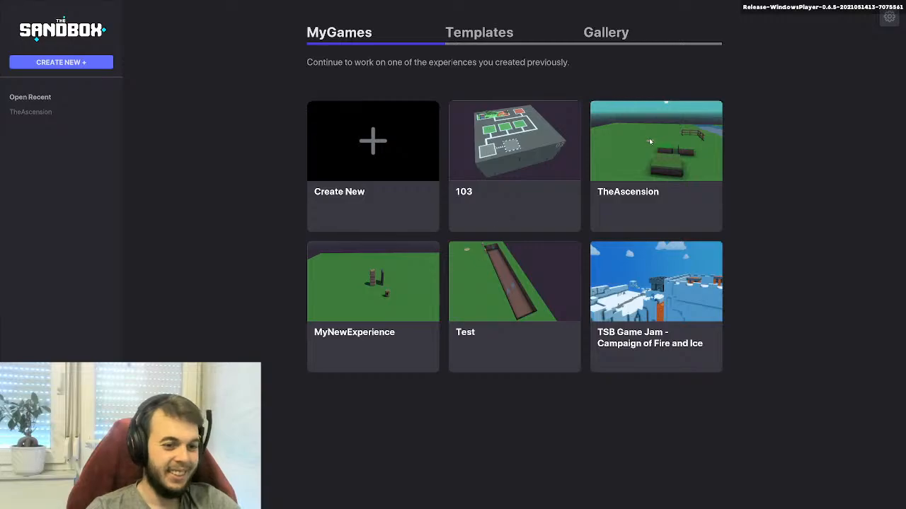
{"action": "left_click", "coordinate": [629, 148]}
{"action": "left_click", "coordinate": [495, 348]}
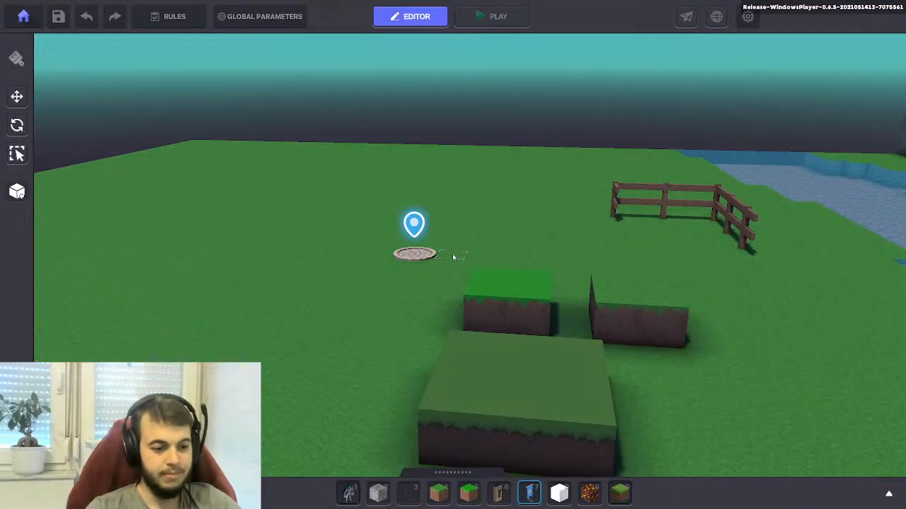
Play-test the experience, run the character from the spawn point toward the grass block platforms, and return to the editor.
{"action": "key", "text": "ctrl+p"}
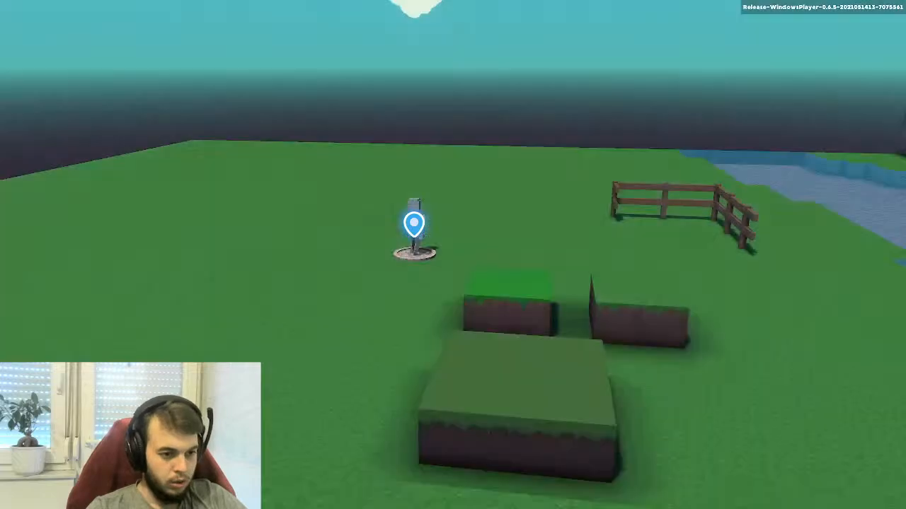
{"action": "key", "text": "w"}
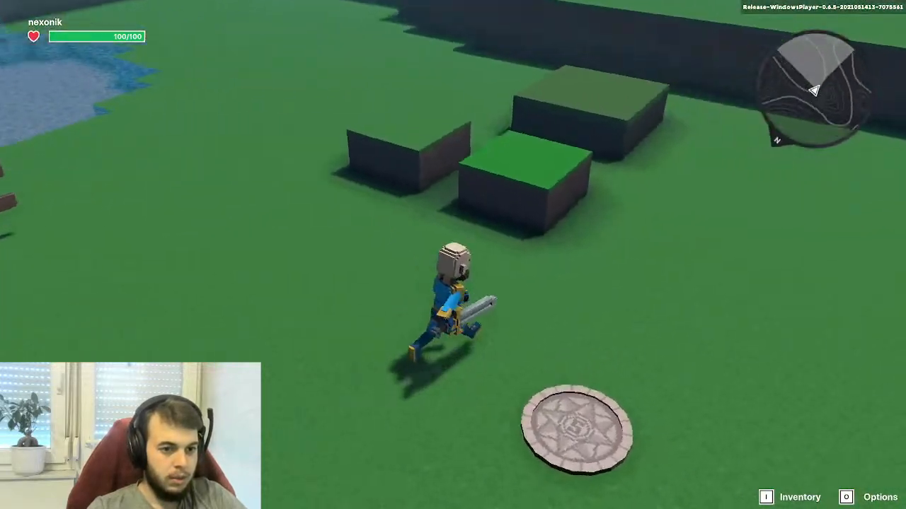
{"action": "key", "text": "space"}
{"action": "key", "text": "space"}
{"action": "key", "text": "ctrl+p"}
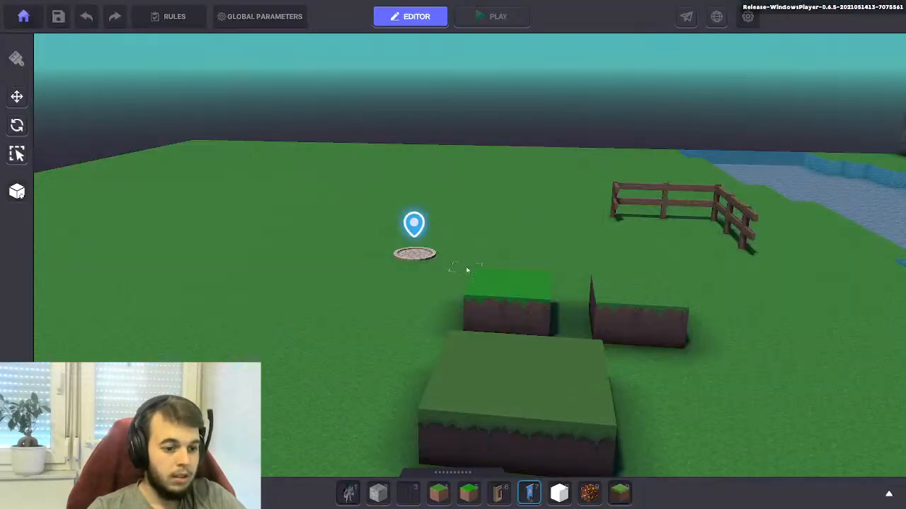
Play-test again, jump onto the bright green platform to compare the grass textures from above, and exit to the editor.
{"action": "key", "text": "ctrl+p"}
{"action": "key", "text": "w"}
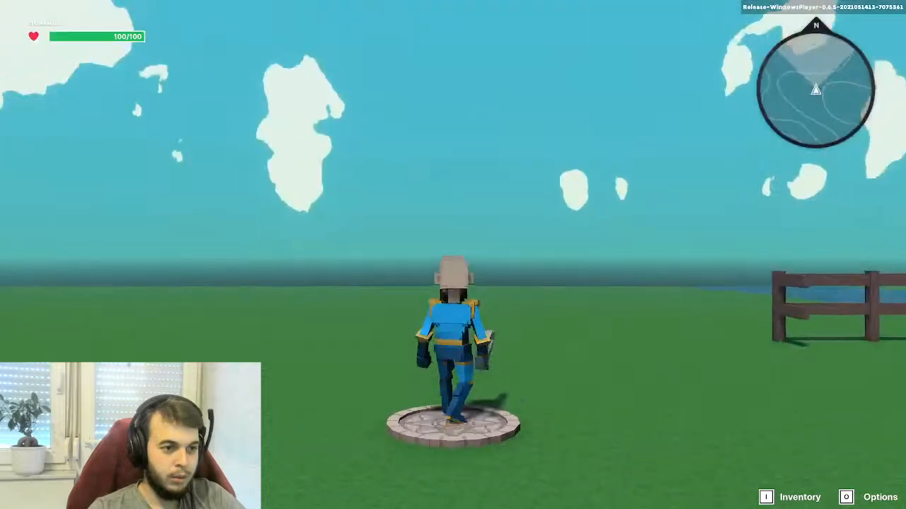
{"action": "key", "text": "space"}
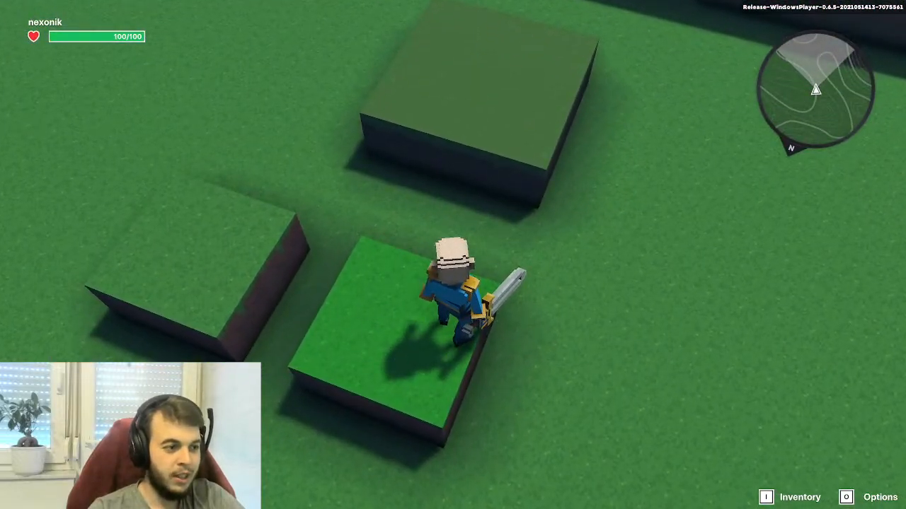
{"action": "key", "text": "w"}
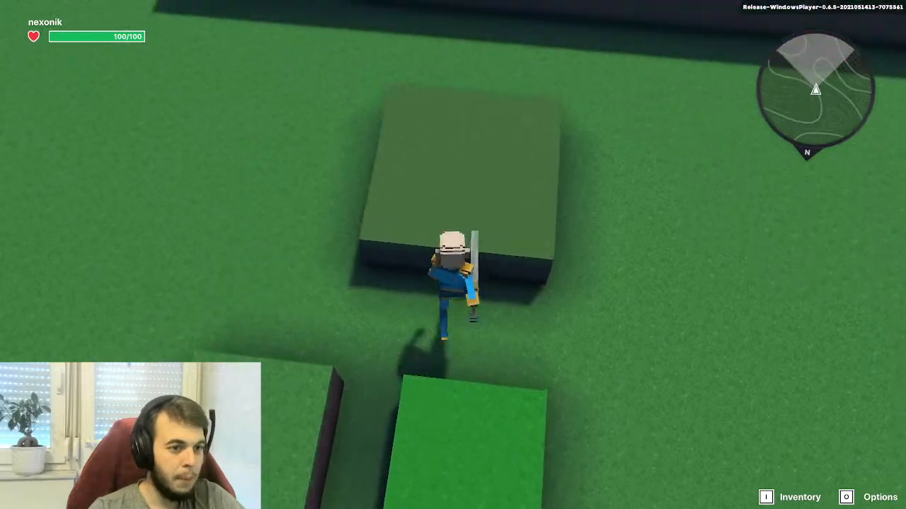
{"action": "key", "text": "s"}
{"action": "key", "text": "space"}
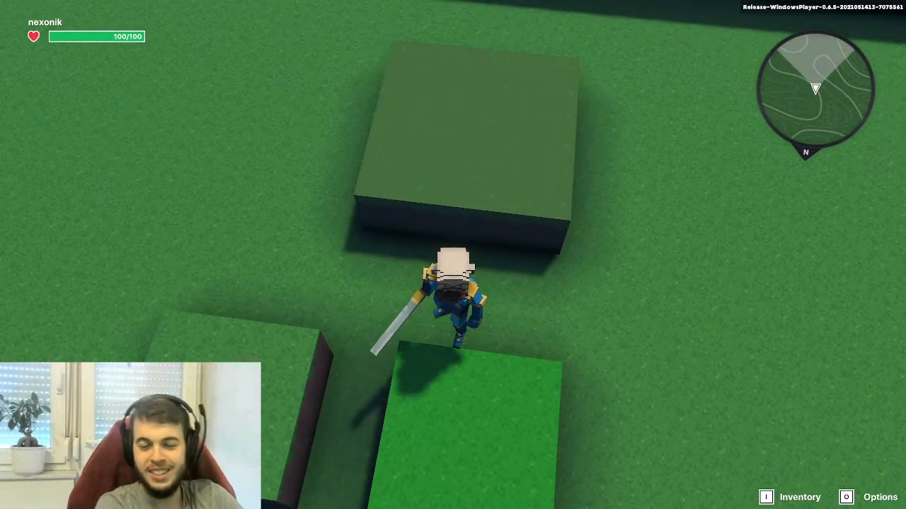
{"action": "key", "text": "Escape"}
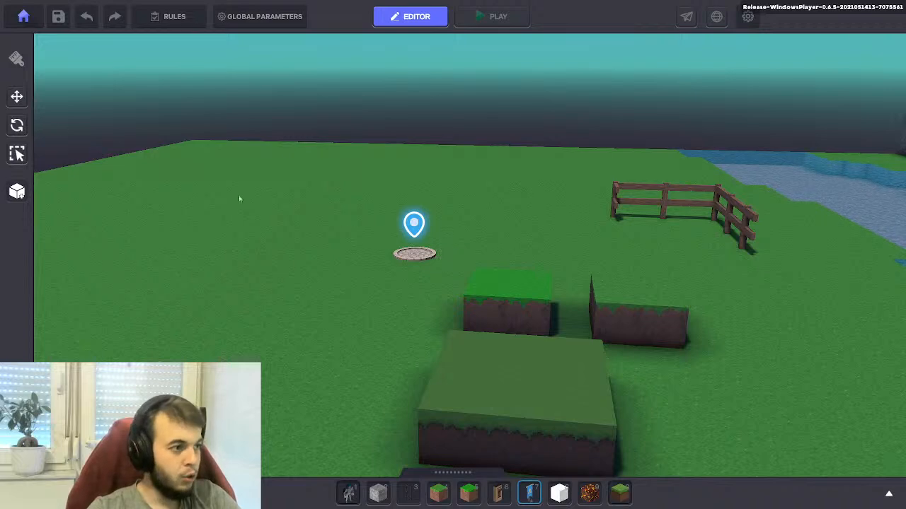
Extend the large dark green platform with Grass Dirt blocks using the block brush, and erase the entire platform.
{"action": "left_click", "coordinate": [17, 59]}
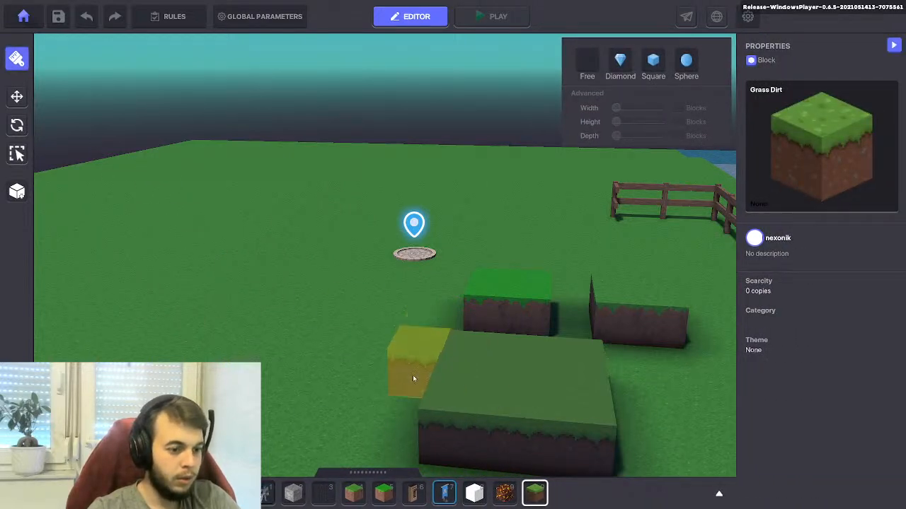
{"action": "left_click", "coordinate": [339, 416]}
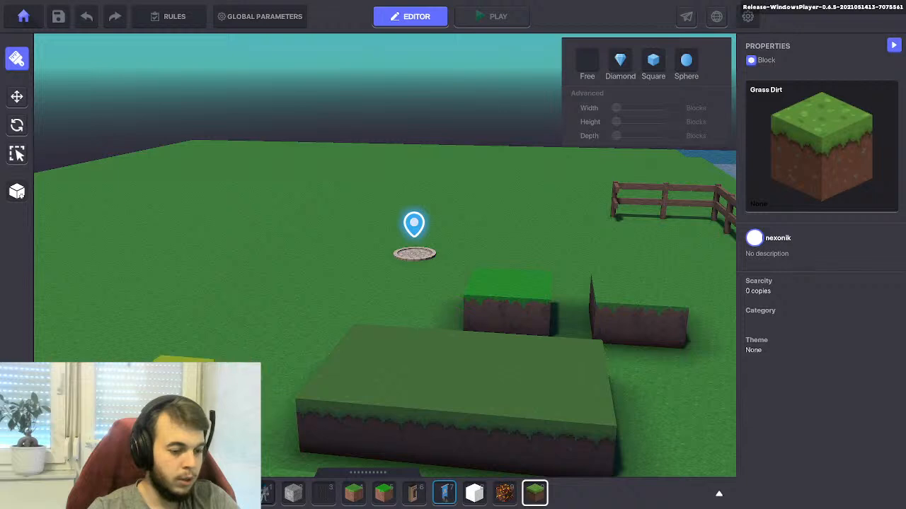
{"action": "right_click", "coordinate": [342, 351]}
{"action": "right_click", "coordinate": [342, 351]}
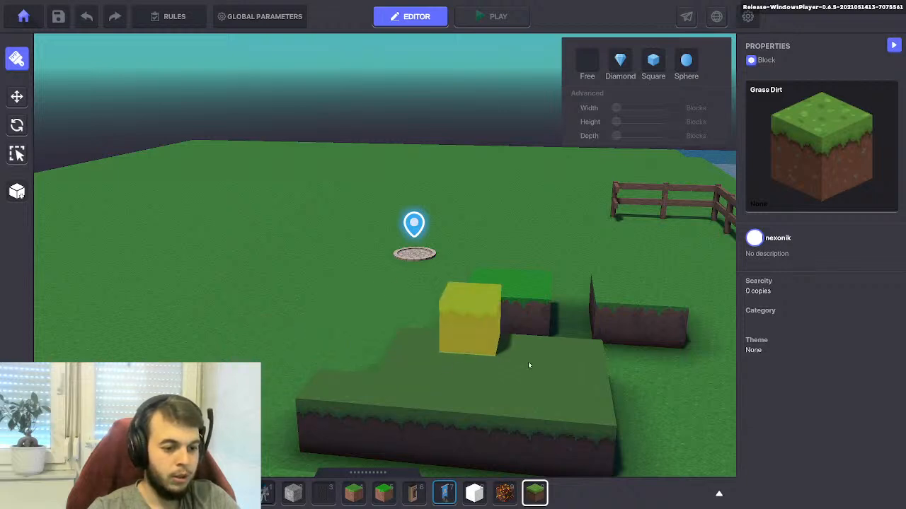
{"action": "right_click_drag", "start_coordinate": [584, 357], "coordinate": [340, 417]}
{"action": "key", "text": "d"}
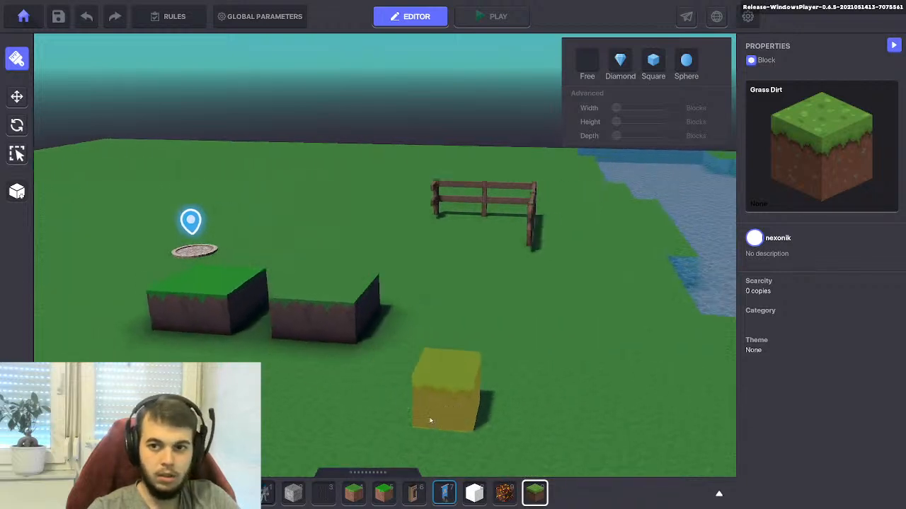
Place a rectangular platform of Grass Dirt blocks in front of the two existing grass blocks.
{"action": "scroll", "coordinate": [408, 405], "scroll_direction": "down", "scroll_amount": 3}
{"action": "left_click_drag", "start_coordinate": [198, 363], "coordinate": [312, 433]}
{"action": "scroll", "coordinate": [318, 418], "scroll_direction": "up", "scroll_amount": 3}
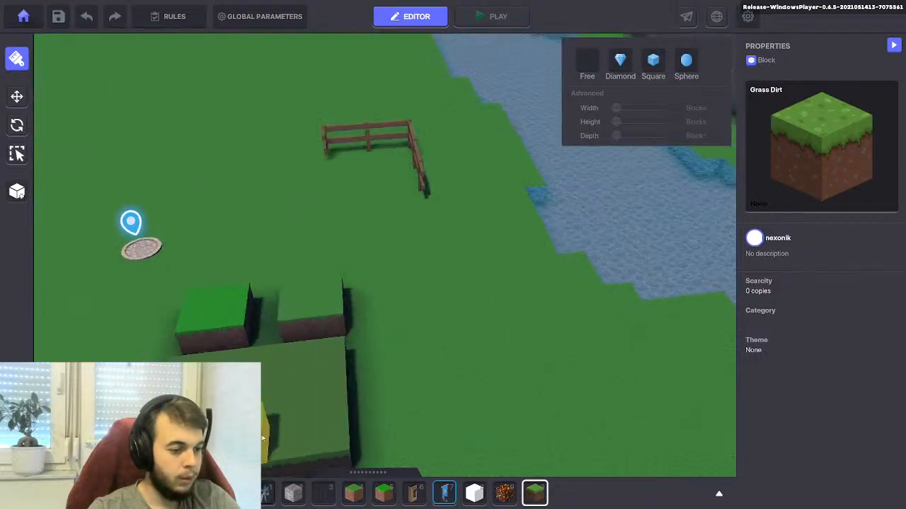
{"action": "key", "text": "a"}
{"action": "scroll", "coordinate": [321, 405], "scroll_direction": "up", "scroll_amount": 2}
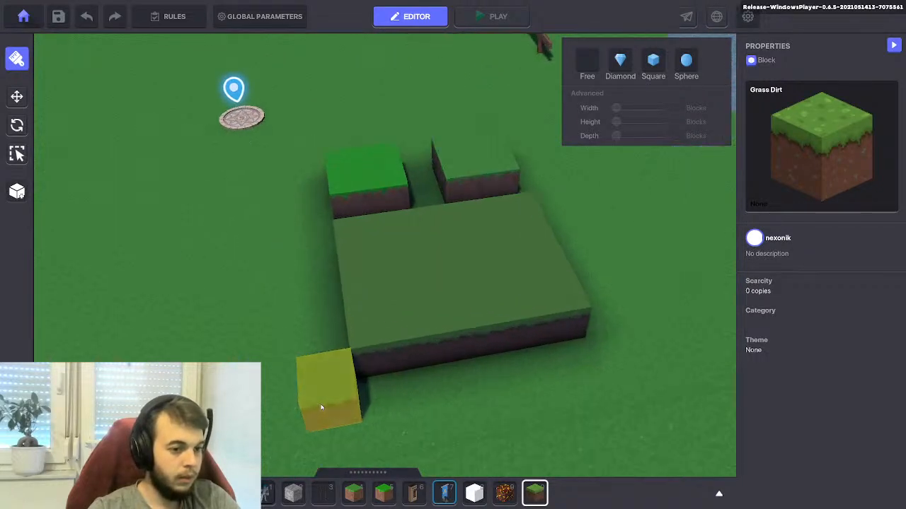
Leave the level editor and return to the main menu without saving the changes.
{"action": "left_click", "coordinate": [23, 15]}
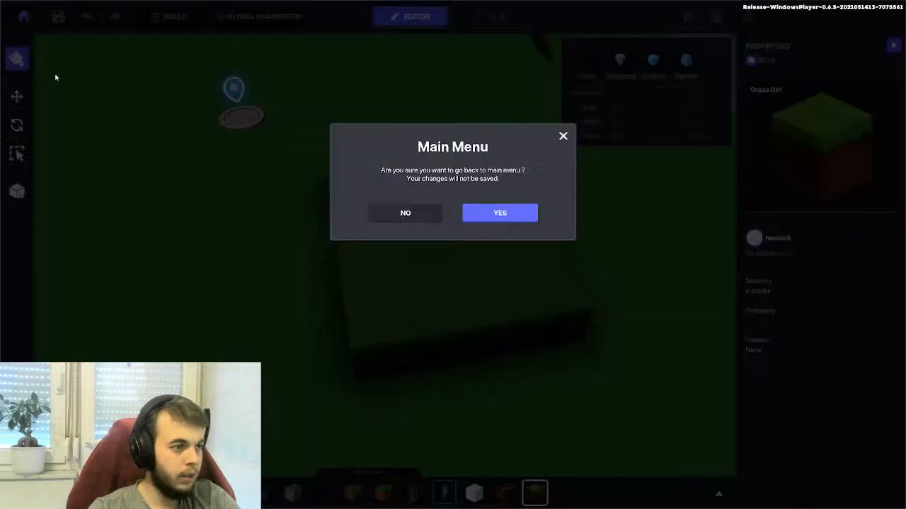
{"action": "left_click", "coordinate": [481, 220]}
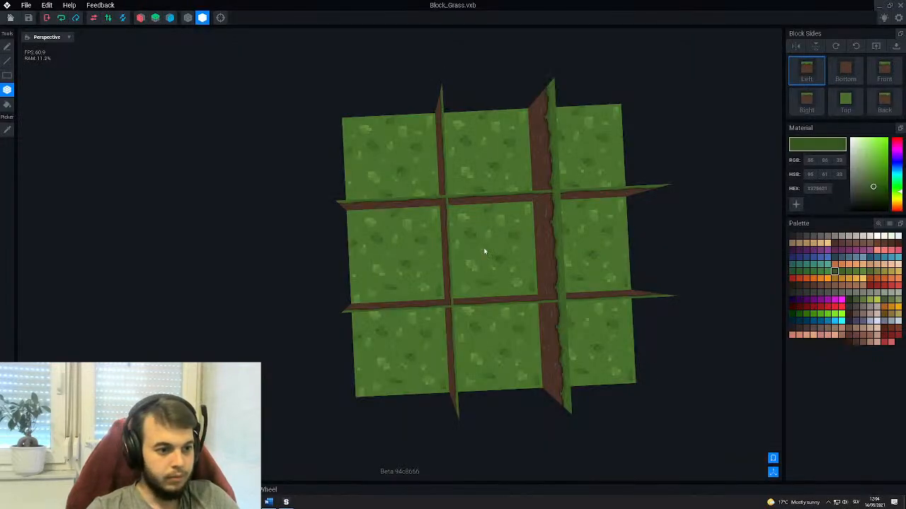
In VoxEdit, turn off the tiled preview of Block_Grass.vxb so only the single block is displayed.
{"action": "scroll", "coordinate": [479, 250], "scroll_direction": "up", "scroll_amount": 5}
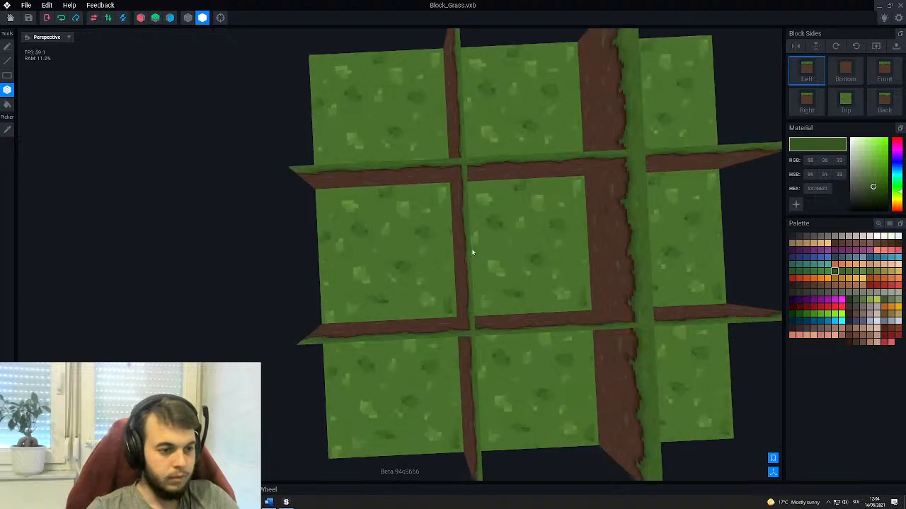
{"action": "left_click", "coordinate": [773, 460]}
{"action": "right_click_drag", "start_coordinate": [536, 316], "coordinate": [511, 323]}
{"action": "scroll", "coordinate": [511, 323], "scroll_direction": "up", "scroll_amount": 1}
{"action": "middle_click_drag", "start_coordinate": [511, 323], "coordinate": [476, 325]}
{"action": "right_click_drag", "start_coordinate": [477, 326], "coordinate": [417, 321]}
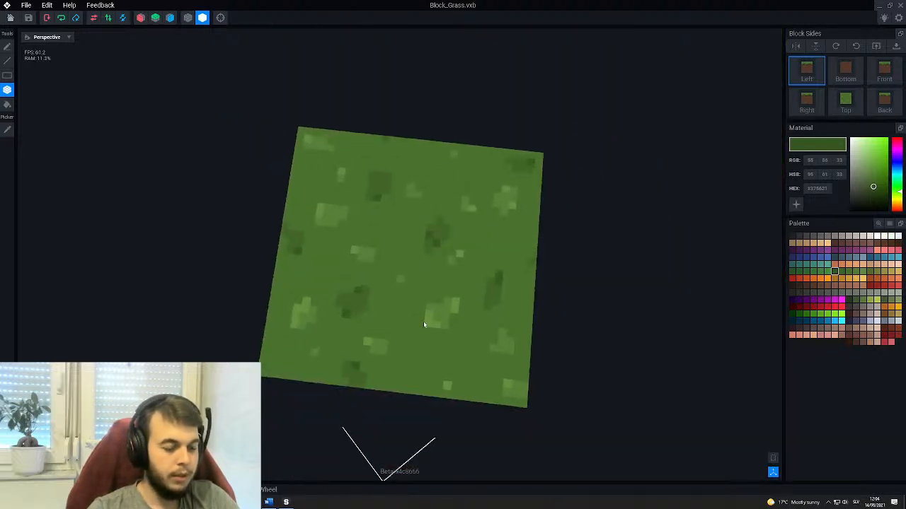
{"action": "scroll", "coordinate": [418, 321], "scroll_direction": "up", "scroll_amount": 2}
{"action": "middle_click_drag", "start_coordinate": [413, 303], "coordinate": [366, 288]}
{"action": "right_click_drag", "start_coordinate": [366, 287], "coordinate": [318, 139]}
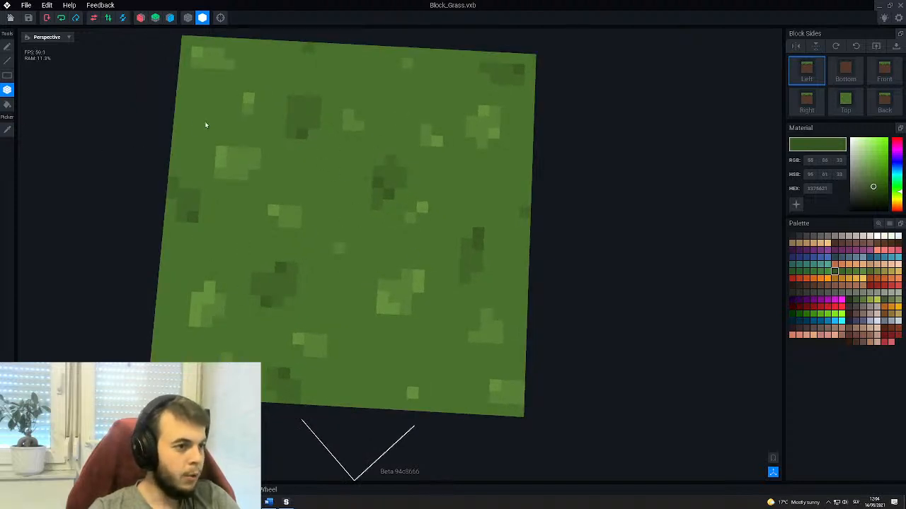
Sample the light green #547C34 from a top-face patch and draw a light patch near the face's corner.
{"action": "left_click", "coordinate": [7, 129]}
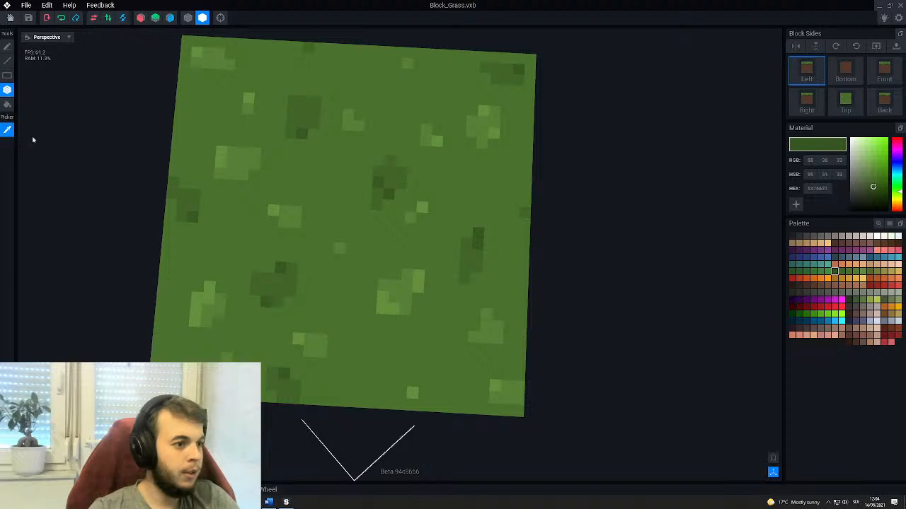
{"action": "left_click", "coordinate": [239, 161]}
{"action": "left_click", "coordinate": [7, 60]}
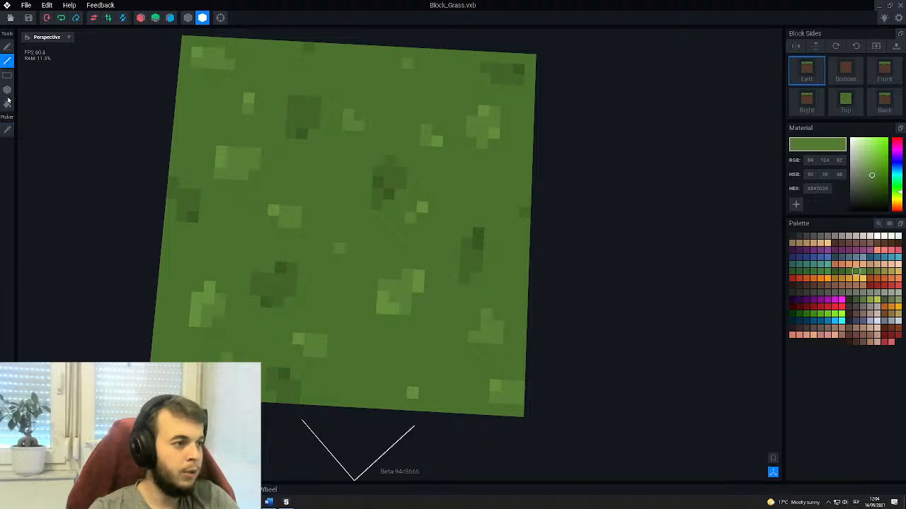
{"action": "mouse_move", "coordinate": [297, 164]}
{"action": "left_mouse_down"}
{"action": "mouse_move", "coordinate": [274, 165]}
{"action": "mouse_move", "coordinate": [314, 158]}
{"action": "mouse_move", "coordinate": [304, 203]}
{"action": "left_mouse_up"}
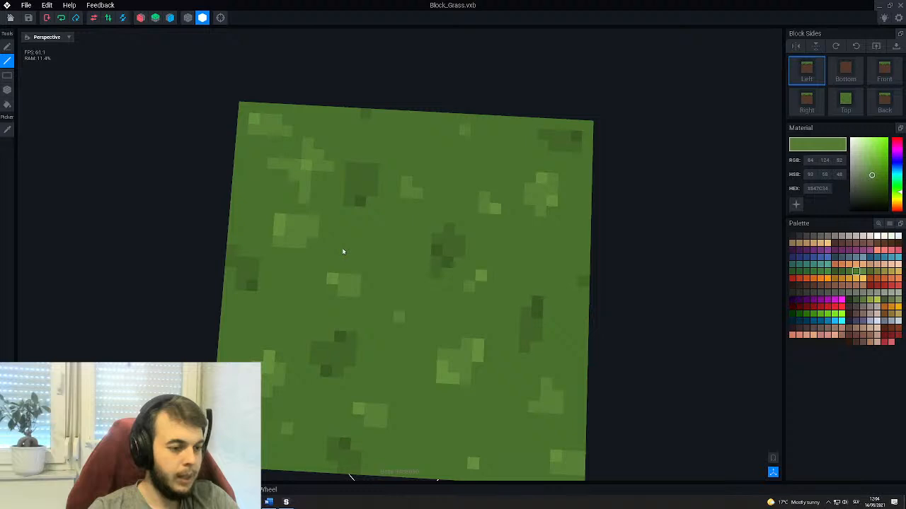
Paint over the light and dark spots across the block's top face with the plain base green.
{"action": "middle_click_drag", "start_coordinate": [343, 249], "coordinate": [334, 230]}
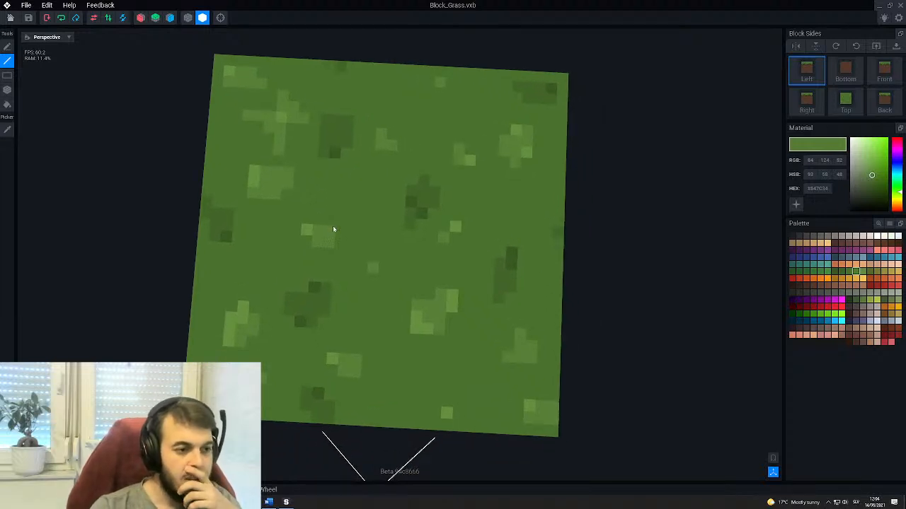
{"action": "scroll", "coordinate": [334, 229], "scroll_direction": "down", "scroll_amount": 3}
{"action": "right_click_drag", "start_coordinate": [331, 227], "coordinate": [378, 222]}
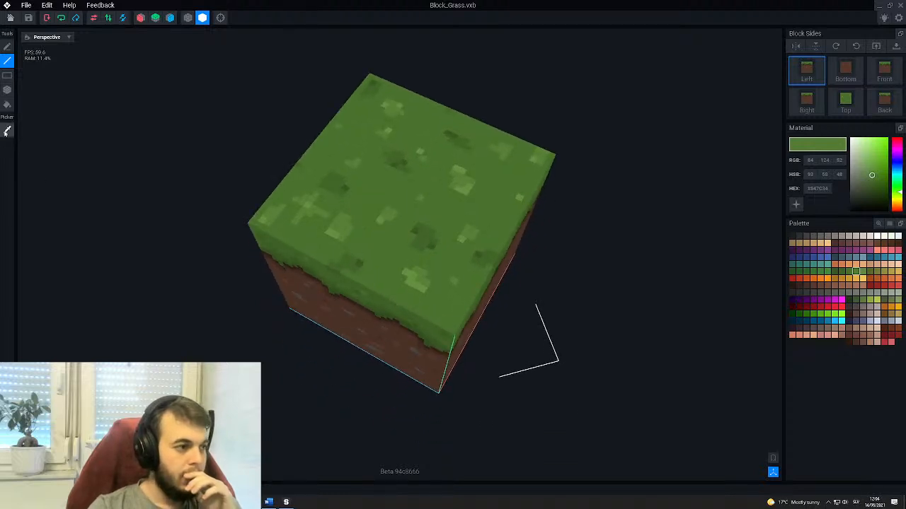
{"action": "left_click", "coordinate": [8, 89]}
{"action": "left_click_drag", "start_coordinate": [371, 85], "coordinate": [448, 320]}
{"action": "right_click_drag", "start_coordinate": [445, 297], "coordinate": [48, 182]}
Sample the dark green at the top face's edge, and switch to the next darker palette green, #375621.
{"action": "left_click", "coordinate": [8, 129]}
{"action": "right_click_drag", "start_coordinate": [340, 237], "coordinate": [406, 259]}
{"action": "scroll", "coordinate": [406, 259], "scroll_direction": "up", "scroll_amount": 3}
{"action": "left_click", "coordinate": [308, 279]}
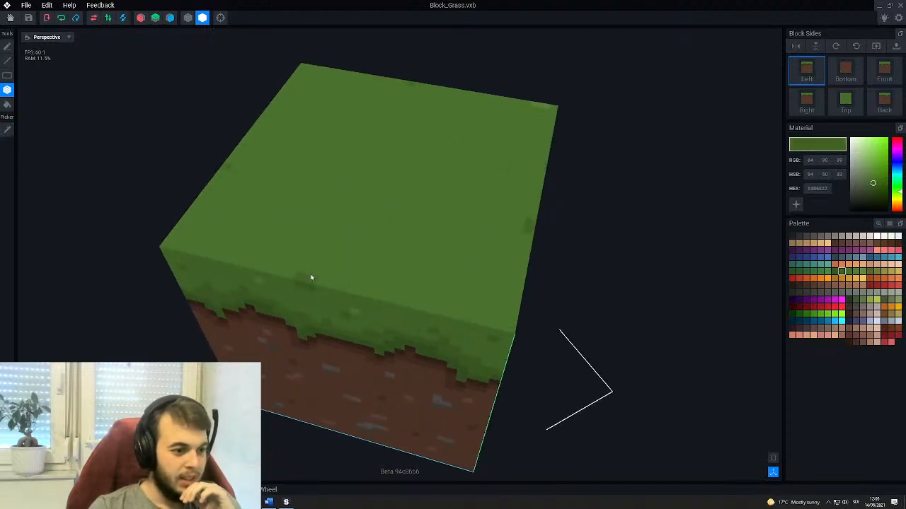
{"action": "right_click_drag", "start_coordinate": [479, 289], "coordinate": [460, 281]}
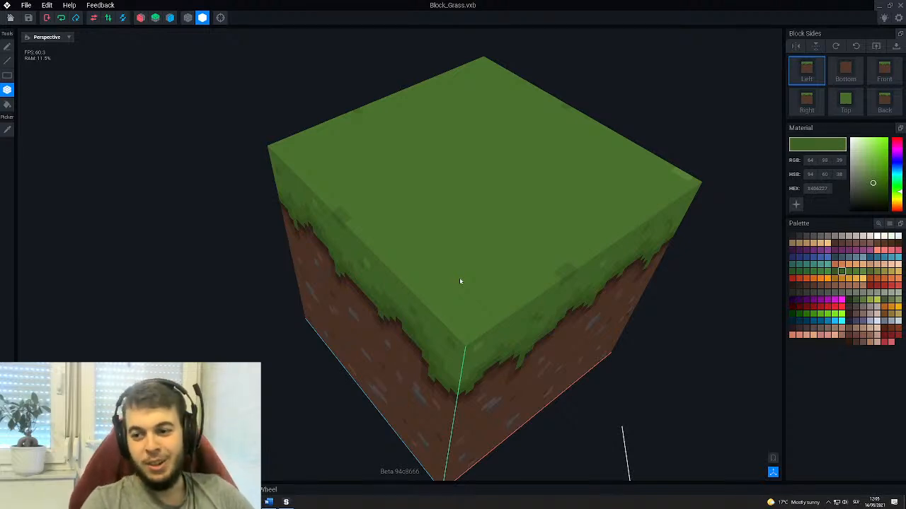
{"action": "right_click_drag", "start_coordinate": [418, 227], "coordinate": [830, 299]}
{"action": "left_click", "coordinate": [834, 272]}
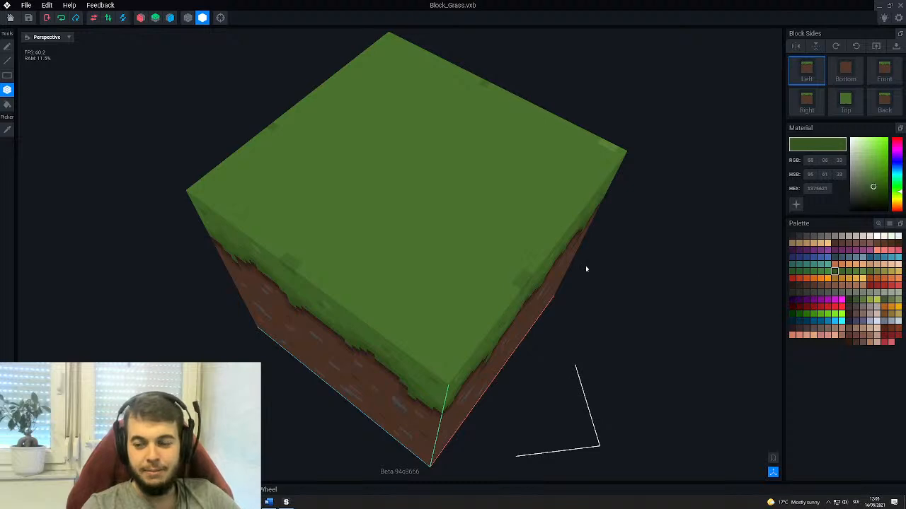
{"action": "right_click_drag", "start_coordinate": [585, 268], "coordinate": [583, 281]}
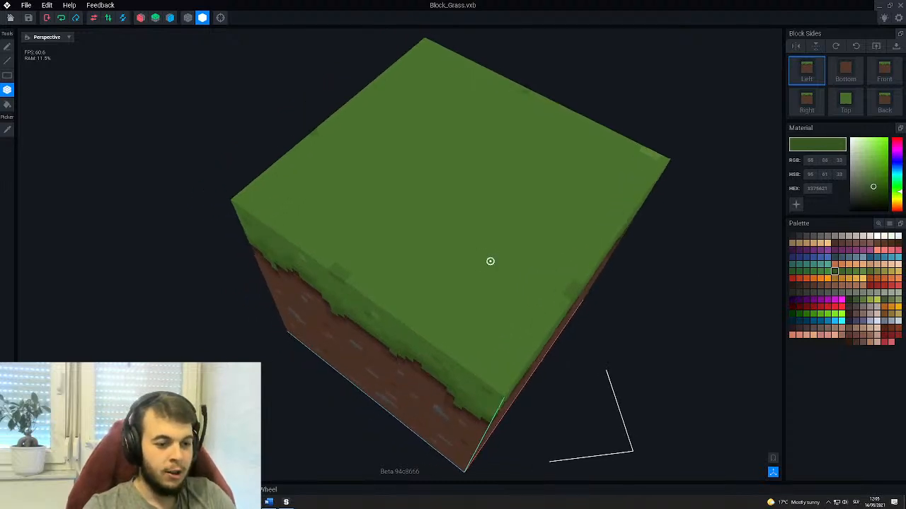
{"action": "right_click_drag", "start_coordinate": [490, 230], "coordinate": [487, 258]}
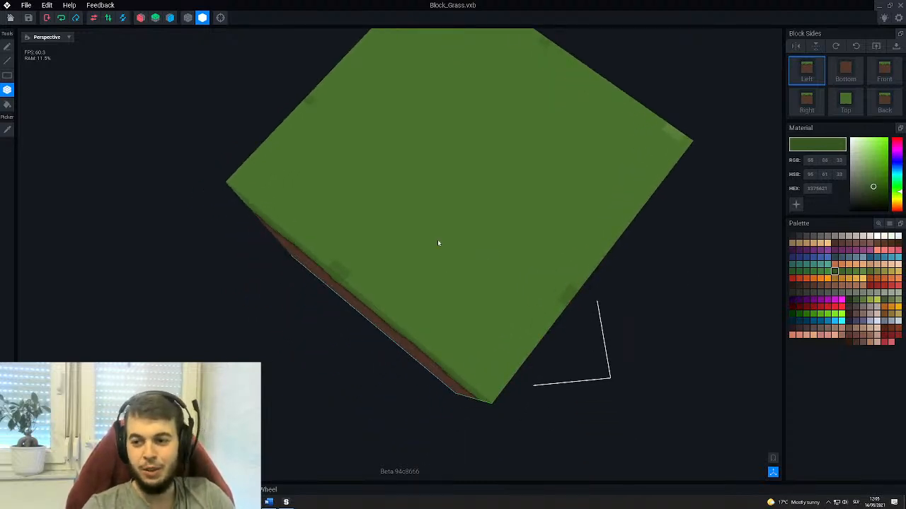
{"action": "right_click_drag", "start_coordinate": [438, 243], "coordinate": [447, 306]}
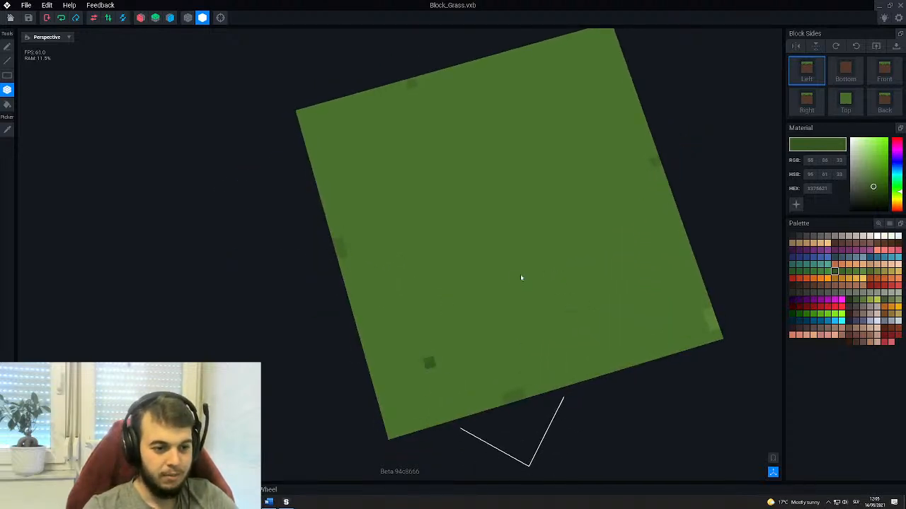
Scatter single dark green pixels across the block's plain top face.
{"action": "left_click", "coordinate": [415, 244]}
{"action": "left_click", "coordinate": [461, 143]}
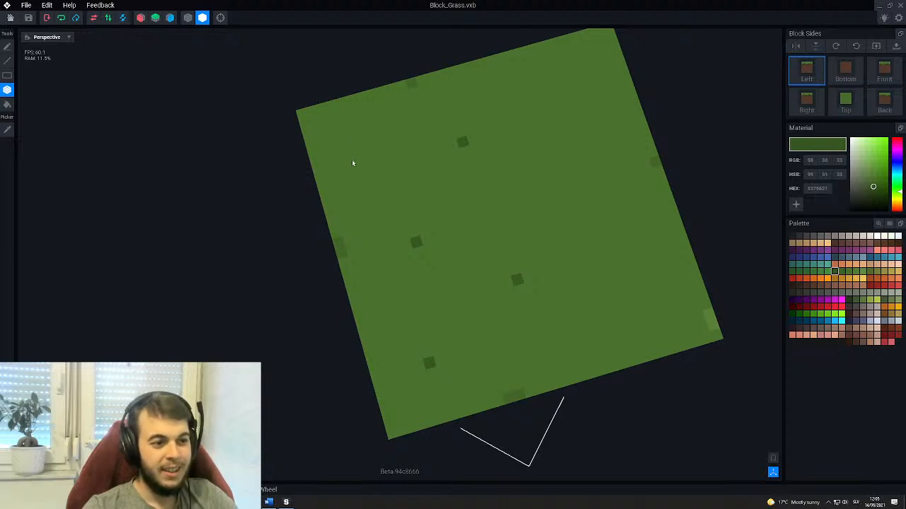
{"action": "left_click", "coordinate": [576, 195]}
{"action": "left_click", "coordinate": [578, 68]}
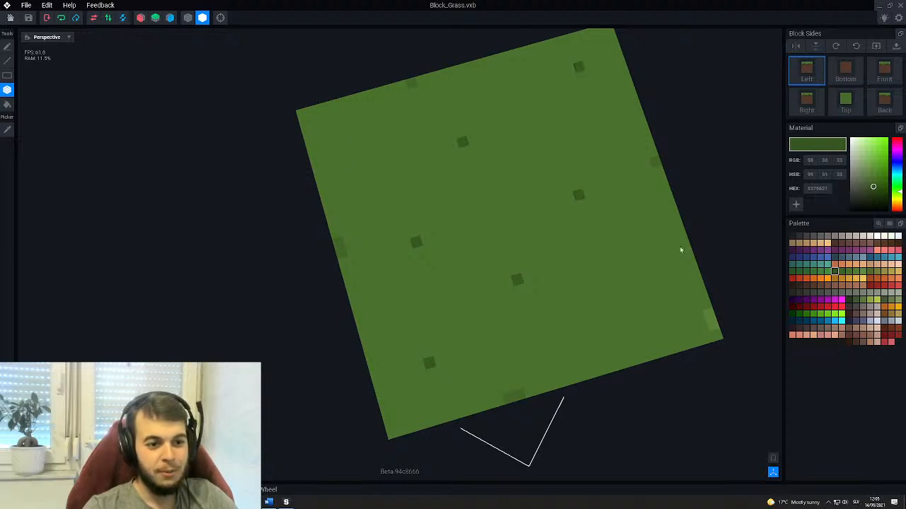
{"action": "left_click", "coordinate": [656, 320]}
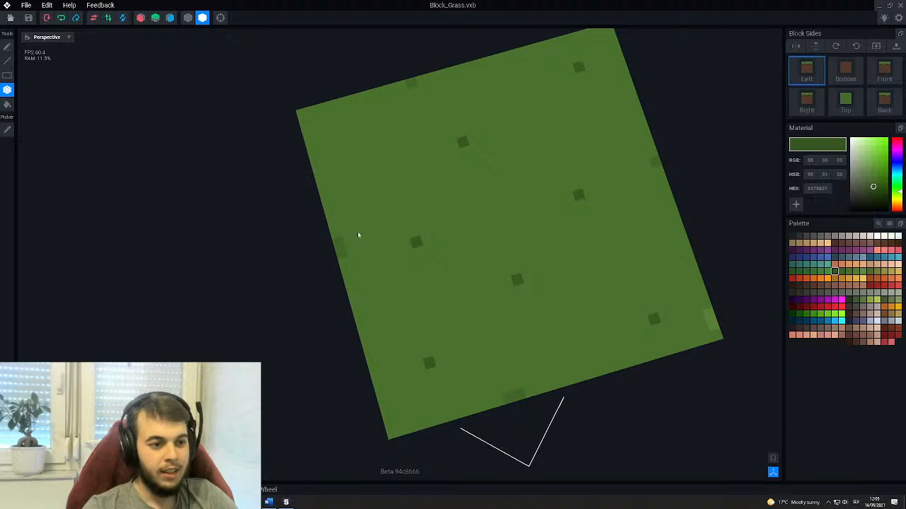
{"action": "left_click", "coordinate": [357, 129]}
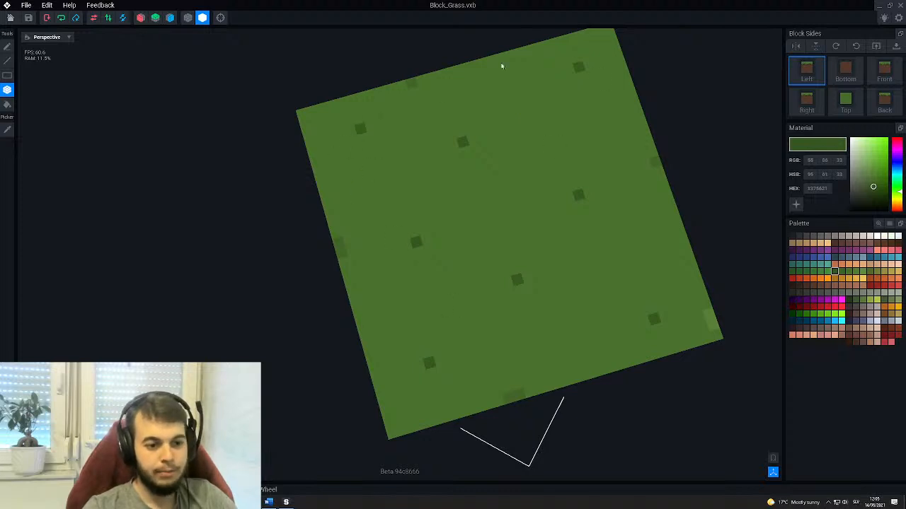
Choose the light palette green #5F8A3B and scatter single light pixels between the dark ones on the top face.
{"action": "left_click", "coordinate": [862, 274]}
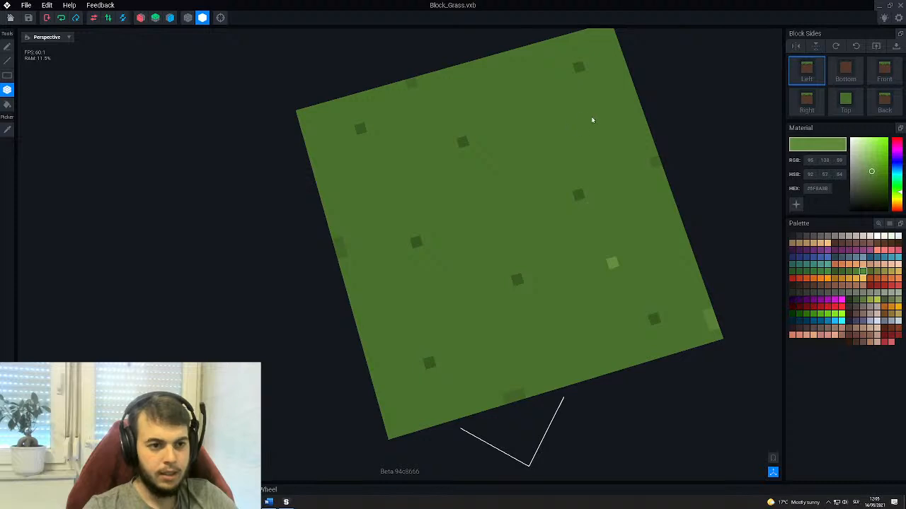
{"action": "left_click", "coordinate": [557, 124]}
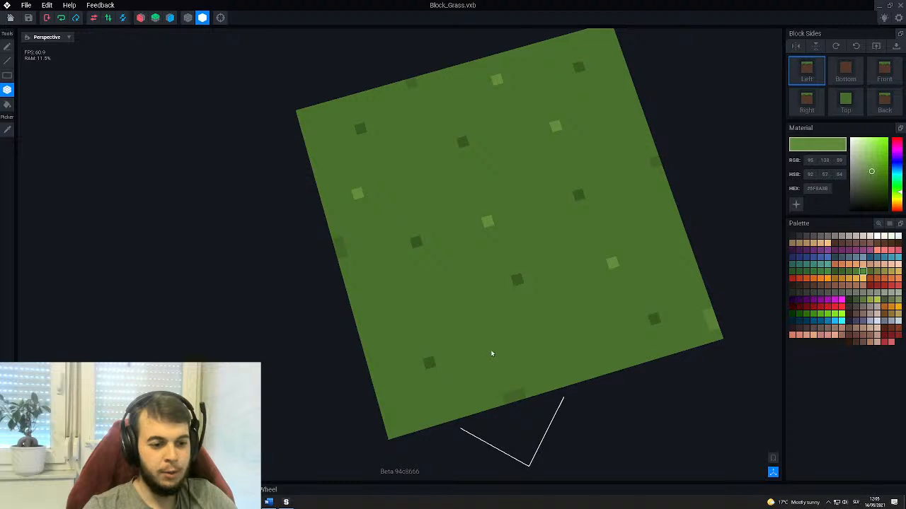
{"action": "left_click", "coordinate": [383, 322]}
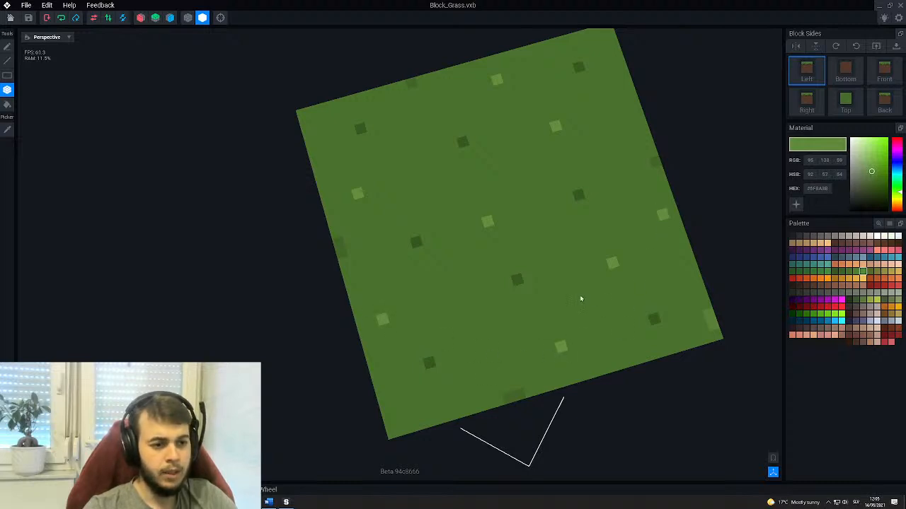
Choose the medium-light green #547C34 and paint irregular patches around two light pixels near the corner of the top face.
{"action": "left_click", "coordinate": [856, 272]}
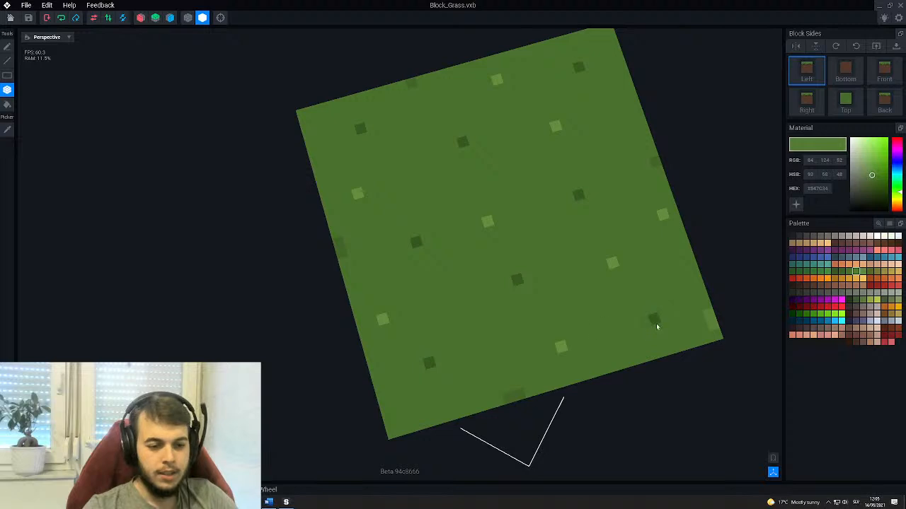
{"action": "scroll", "coordinate": [550, 341], "scroll_direction": "up", "scroll_amount": 1}
{"action": "scroll", "coordinate": [556, 339], "scroll_direction": "down", "scroll_amount": 1}
{"action": "scroll", "coordinate": [553, 338], "scroll_direction": "up", "scroll_amount": 1}
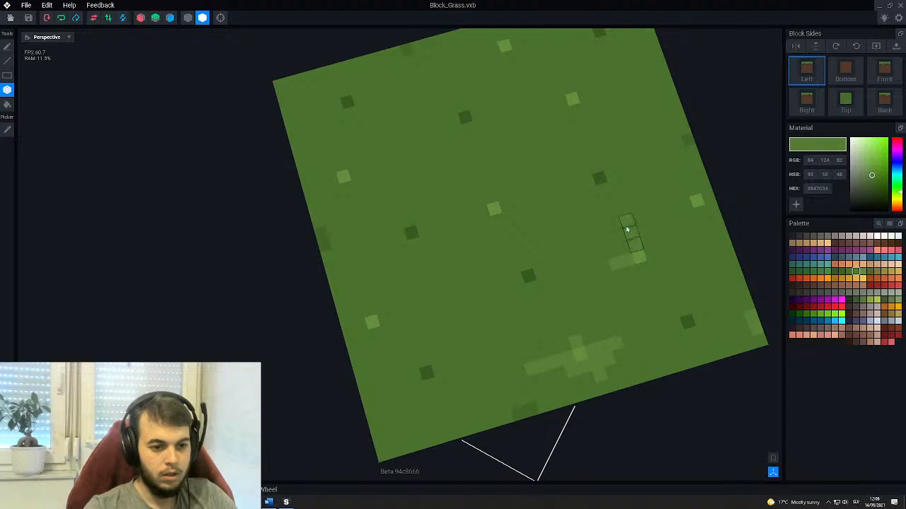
{"action": "mouse_move", "coordinate": [642, 259]}
{"action": "left_mouse_down"}
{"action": "mouse_move", "coordinate": [647, 279]}
{"action": "mouse_move", "coordinate": [642, 243]}
{"action": "mouse_move", "coordinate": [655, 263]}
{"action": "mouse_move", "coordinate": [664, 255]}
{"action": "left_mouse_up"}
{"action": "middle_click_drag", "start_coordinate": [599, 307], "coordinate": [613, 308]}
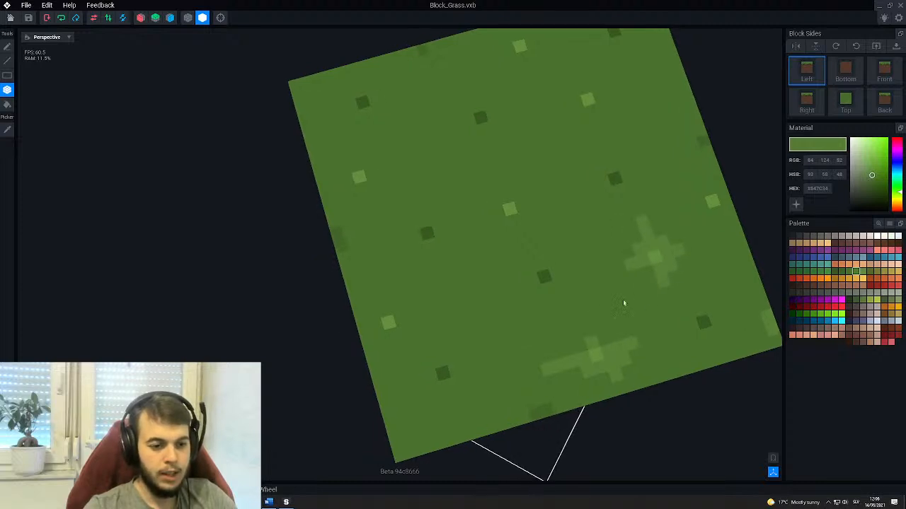
Paint an irregular medium-light green patch around the light pixel at the centre of the top face.
{"action": "right_click_drag", "start_coordinate": [606, 272], "coordinate": [546, 278]}
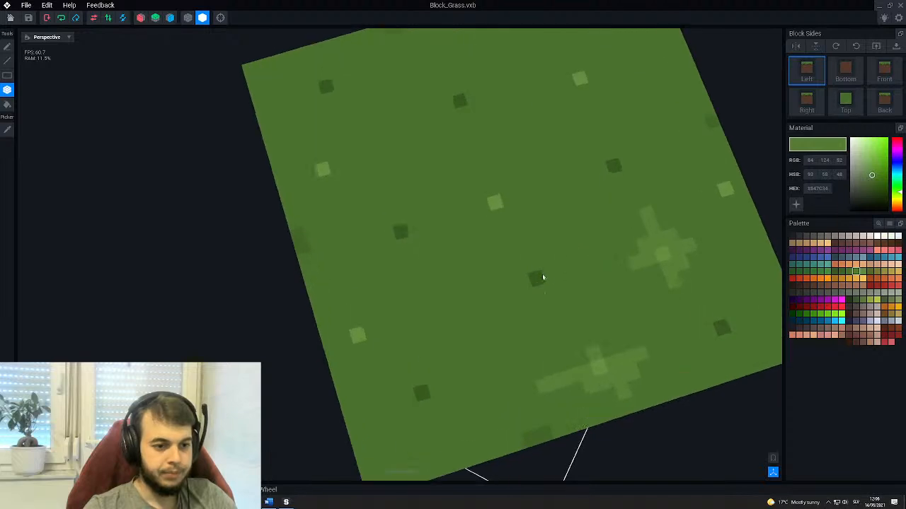
{"action": "mouse_move", "coordinate": [479, 208]}
{"action": "left_mouse_down"}
{"action": "mouse_move", "coordinate": [521, 206]}
{"action": "mouse_move", "coordinate": [501, 186]}
{"action": "mouse_move", "coordinate": [489, 190]}
{"action": "left_mouse_up"}
{"action": "middle_click_drag", "start_coordinate": [423, 186], "coordinate": [476, 265]}
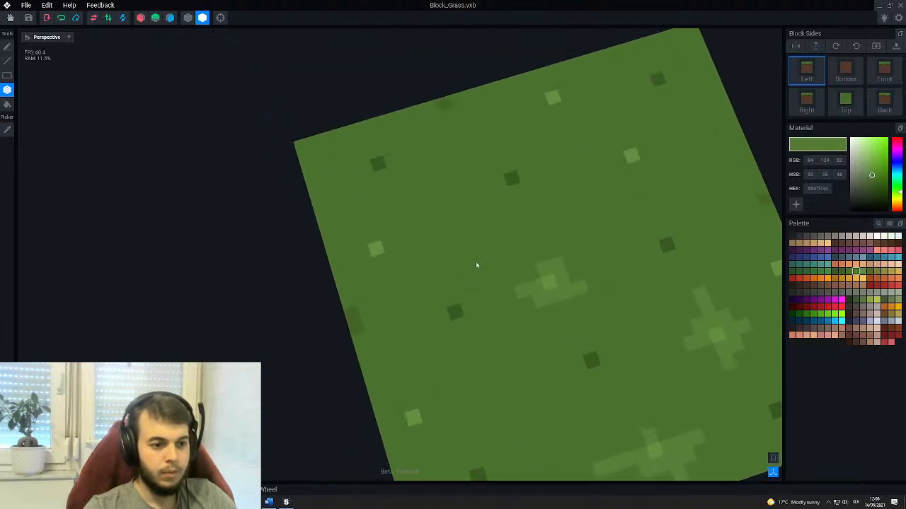
Paint a narrow medium-light green patch around the light pixel near the top face's left edge.
{"action": "left_click_drag", "start_coordinate": [388, 276], "coordinate": [364, 251]}
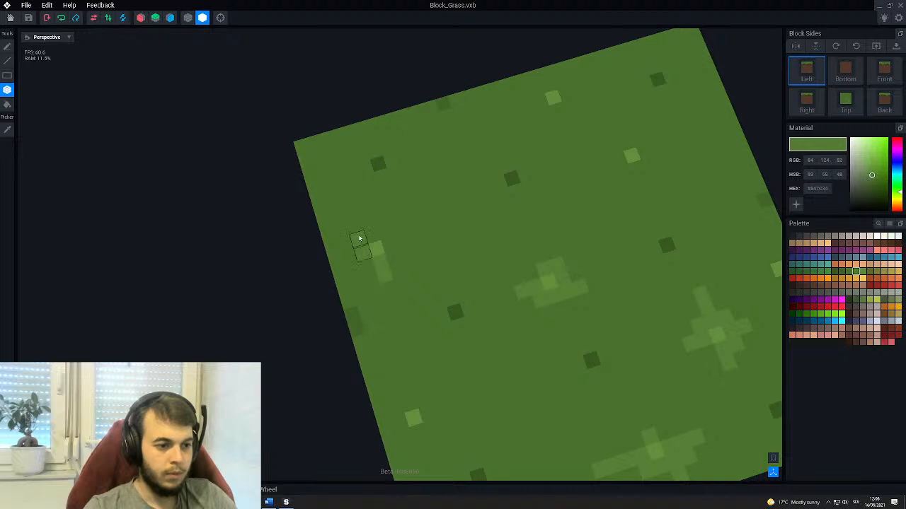
{"action": "left_click", "coordinate": [373, 239]}
{"action": "mouse_move", "coordinate": [397, 296]}
{"action": "middle_mouse_down"}
{"action": "mouse_move", "coordinate": [388, 288]}
{"action": "mouse_move", "coordinate": [422, 230]}
{"action": "middle_mouse_up"}
{"action": "scroll", "coordinate": [423, 231], "scroll_direction": "down", "scroll_amount": 3}
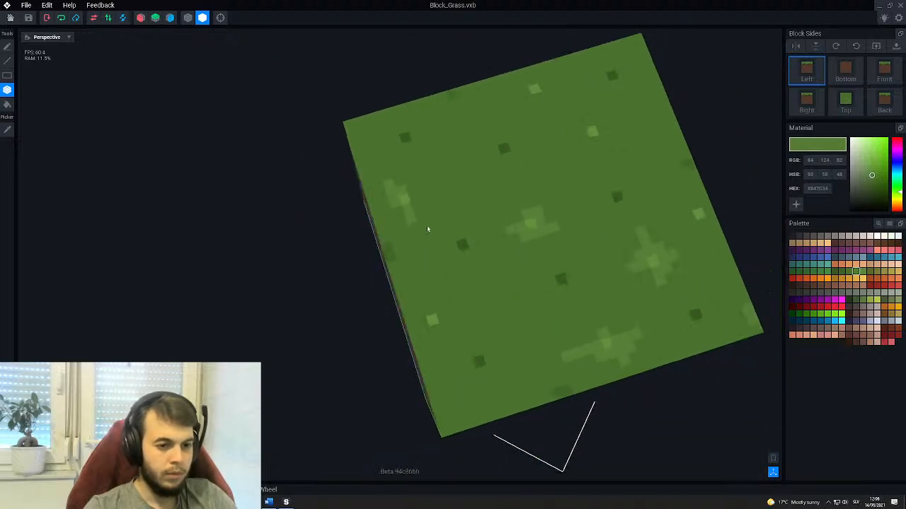
Paint a small medium-light green patch beside the light pixel near the top face's right edge.
{"action": "middle_click_drag", "start_coordinate": [697, 234], "coordinate": [609, 257]}
{"action": "right_click_drag", "start_coordinate": [608, 258], "coordinate": [583, 245]}
{"action": "scroll", "coordinate": [584, 244], "scroll_direction": "up", "scroll_amount": 3}
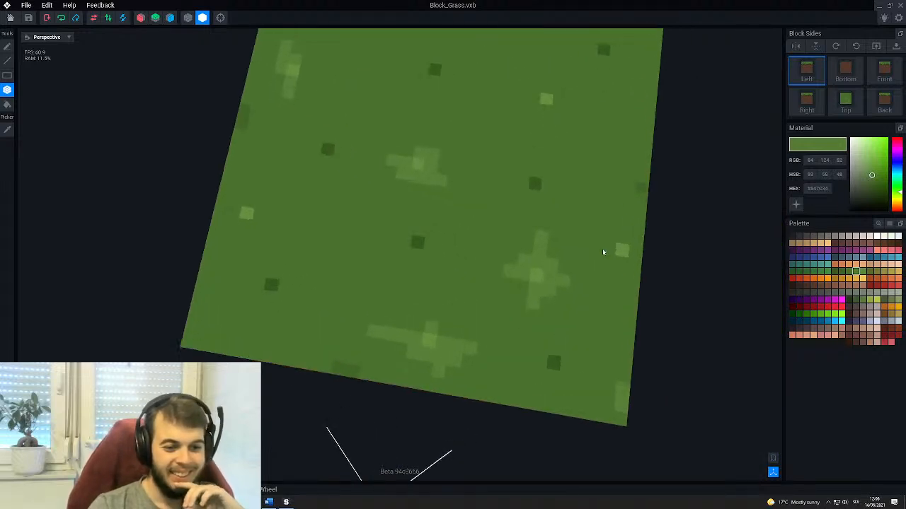
{"action": "mouse_move", "coordinate": [606, 249]}
{"action": "left_mouse_down"}
{"action": "mouse_move", "coordinate": [585, 245]}
{"action": "mouse_move", "coordinate": [596, 245]}
{"action": "left_mouse_up"}
{"action": "left_click", "coordinate": [620, 238]}
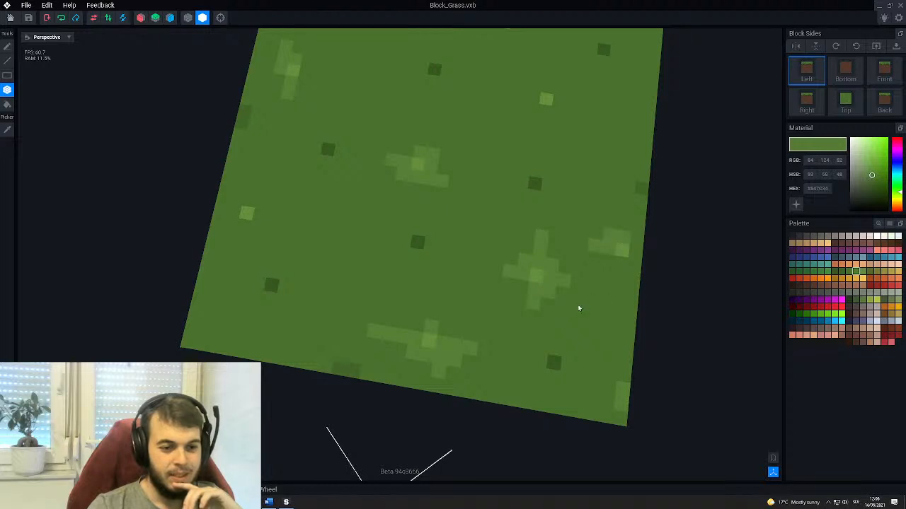
Paint a medium-light green patch around the light pixel near the top face's lower-left corner.
{"action": "middle_click_drag", "start_coordinate": [272, 248], "coordinate": [349, 269]}
{"action": "mouse_move", "coordinate": [337, 239]}
{"action": "left_mouse_down"}
{"action": "mouse_move", "coordinate": [376, 244]}
{"action": "mouse_move", "coordinate": [304, 247]}
{"action": "mouse_move", "coordinate": [329, 214]}
{"action": "left_mouse_up"}
{"action": "right_click_drag", "start_coordinate": [330, 282], "coordinate": [403, 270]}
{"action": "scroll", "coordinate": [400, 271], "scroll_direction": "up", "scroll_amount": 3}
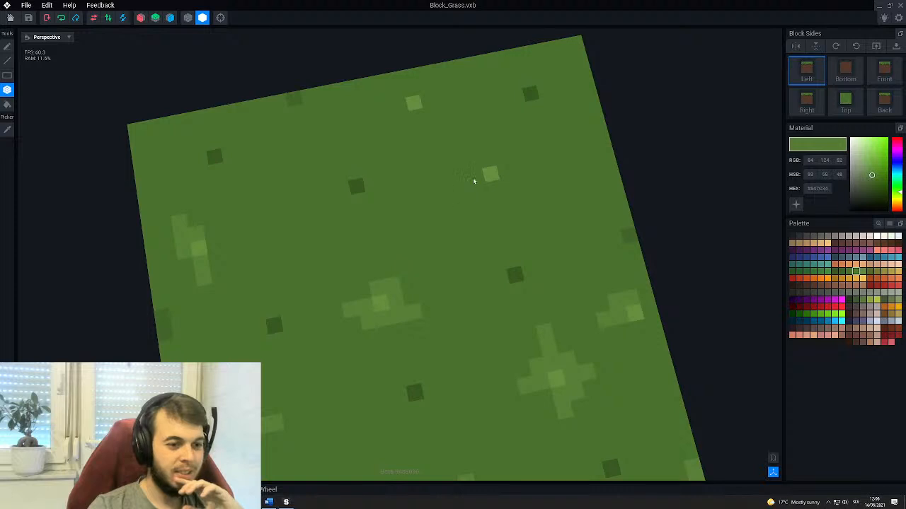
Paint medium-light green patches around the two light pixels in the upper-right part of the top face.
{"action": "left_click_drag", "start_coordinate": [481, 191], "coordinate": [542, 181]}
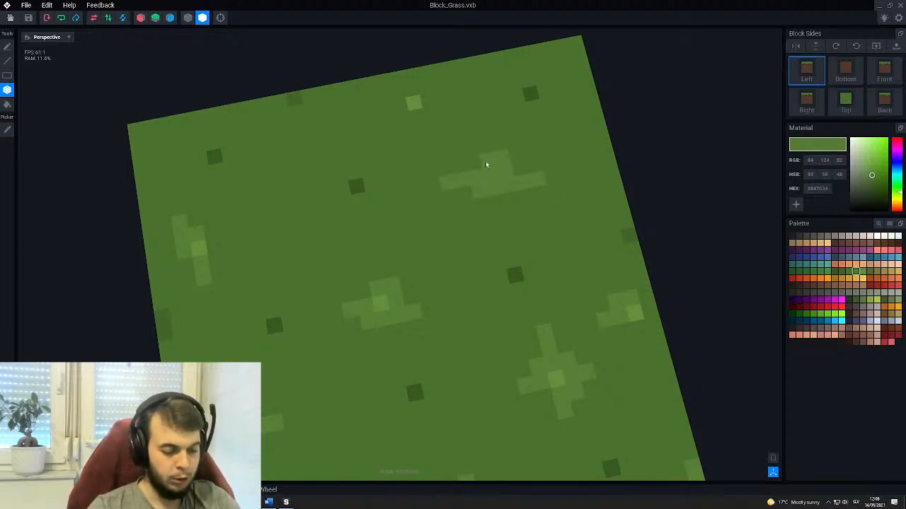
{"action": "middle_click_drag", "start_coordinate": [463, 202], "coordinate": [498, 268]}
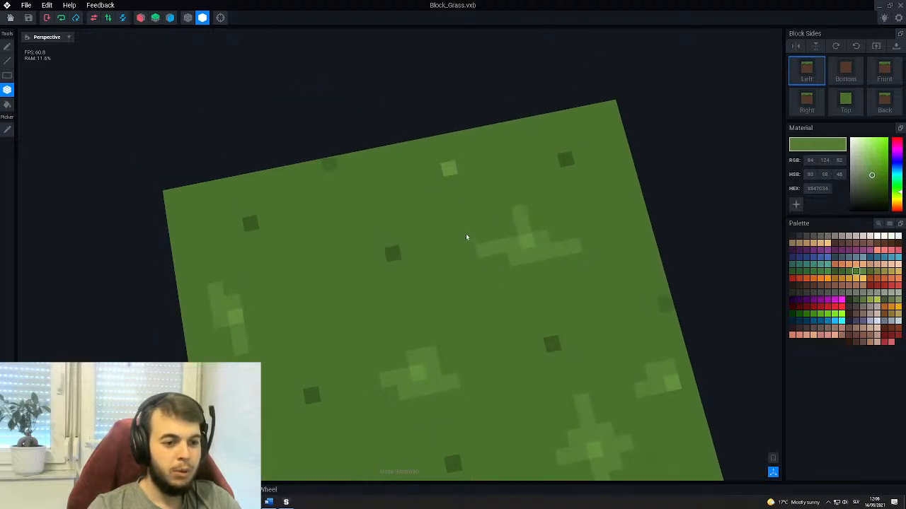
{"action": "mouse_move", "coordinate": [460, 182]}
{"action": "left_mouse_down"}
{"action": "mouse_move", "coordinate": [457, 196]}
{"action": "mouse_move", "coordinate": [441, 167]}
{"action": "mouse_move", "coordinate": [447, 191]}
{"action": "left_mouse_up"}
Paint dark green #406227 patches around the dark pixels below the centre and near the lower-left corner of the top face.
{"action": "middle_click_drag", "start_coordinate": [448, 375], "coordinate": [440, 191]}
{"action": "scroll", "coordinate": [430, 267], "scroll_direction": "down", "scroll_amount": 3}
{"action": "right_click_drag", "start_coordinate": [426, 273], "coordinate": [445, 295]}
{"action": "left_click", "coordinate": [841, 272]}
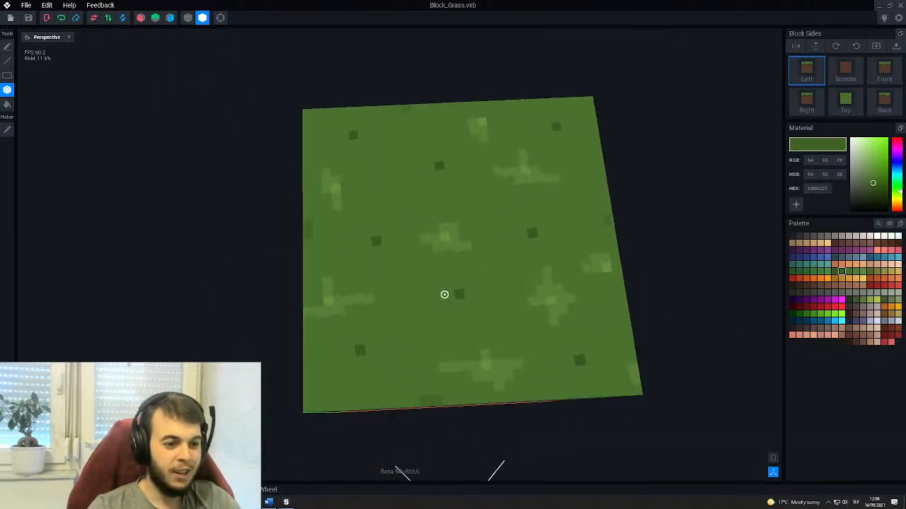
{"action": "scroll", "coordinate": [447, 295], "scroll_direction": "up", "scroll_amount": 3}
{"action": "mouse_move", "coordinate": [463, 280]}
{"action": "left_mouse_down"}
{"action": "mouse_move", "coordinate": [461, 266]}
{"action": "mouse_move", "coordinate": [453, 332]}
{"action": "left_mouse_up"}
{"action": "right_click_drag", "start_coordinate": [441, 299], "coordinate": [440, 306]}
{"action": "mouse_move", "coordinate": [440, 306]}
{"action": "left_mouse_down"}
{"action": "mouse_move", "coordinate": [385, 305]}
{"action": "mouse_move", "coordinate": [443, 289]}
{"action": "mouse_move", "coordinate": [431, 269]}
{"action": "left_mouse_up"}
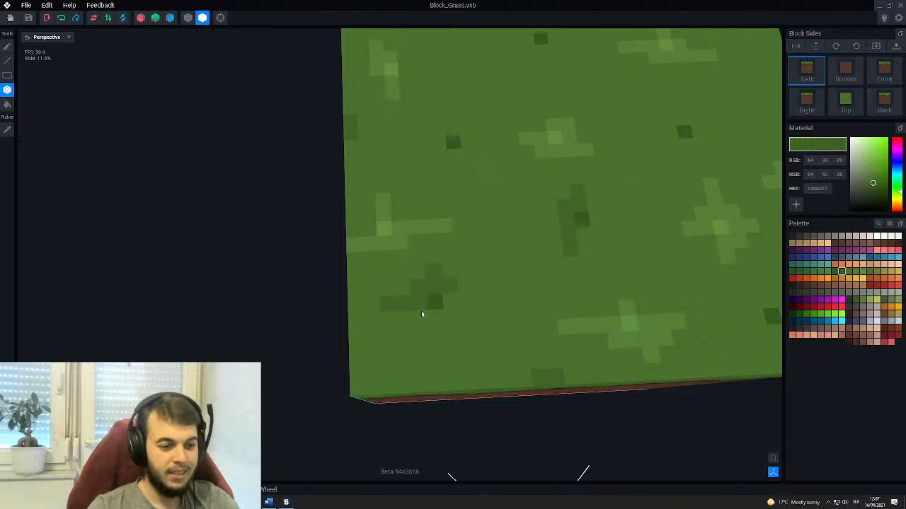
Paint a dark green patch around the dark pixel left of centre, trimming a pixel on its right with the base green.
{"action": "middle_click_drag", "start_coordinate": [453, 167], "coordinate": [372, 284]}
{"action": "left_click_drag", "start_coordinate": [375, 275], "coordinate": [376, 303]}
{"action": "mouse_move", "coordinate": [361, 260]}
{"action": "left_mouse_down"}
{"action": "mouse_move", "coordinate": [363, 249]}
{"action": "mouse_move", "coordinate": [368, 273]}
{"action": "mouse_move", "coordinate": [377, 248]}
{"action": "left_mouse_up"}
{"action": "middle_click_drag", "start_coordinate": [343, 313], "coordinate": [457, 301]}
{"action": "mouse_move", "coordinate": [443, 277]}
{"action": "right_mouse_down"}
{"action": "mouse_move", "coordinate": [463, 266]}
{"action": "mouse_move", "coordinate": [447, 274]}
{"action": "right_mouse_up"}
{"action": "left_click_drag", "start_coordinate": [438, 274], "coordinate": [451, 275]}
{"action": "left_click", "coordinate": [6, 130]}
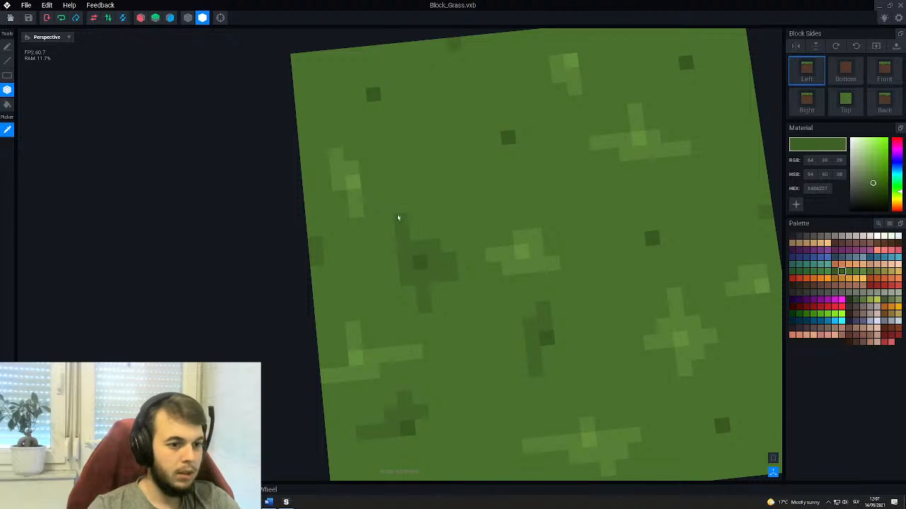
{"action": "left_click", "coordinate": [449, 258]}
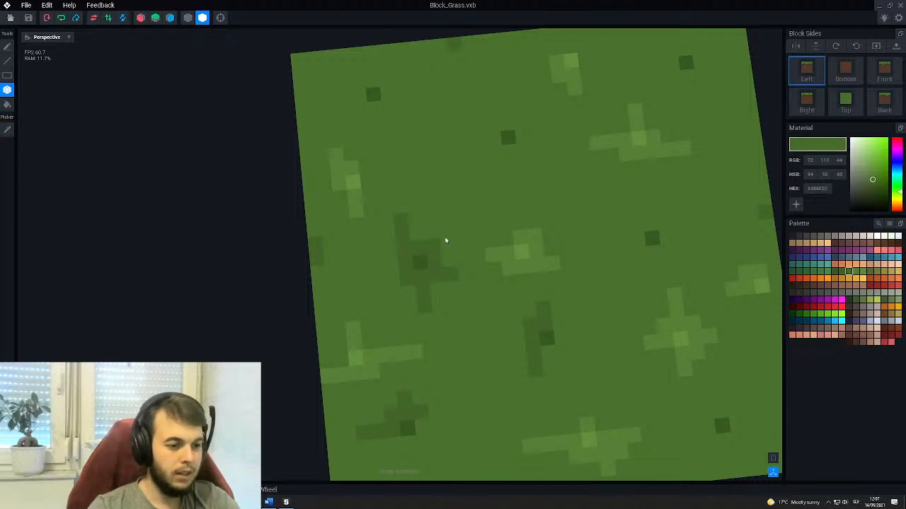
Paint an irregular patch in dark green #406227 around the dark pixel near the top face's upper-left corner.
{"action": "left_click", "coordinate": [855, 271]}
{"action": "left_click", "coordinate": [841, 272]}
{"action": "middle_click_drag", "start_coordinate": [353, 106], "coordinate": [345, 232]}
{"action": "left_click_drag", "start_coordinate": [368, 235], "coordinate": [371, 264]}
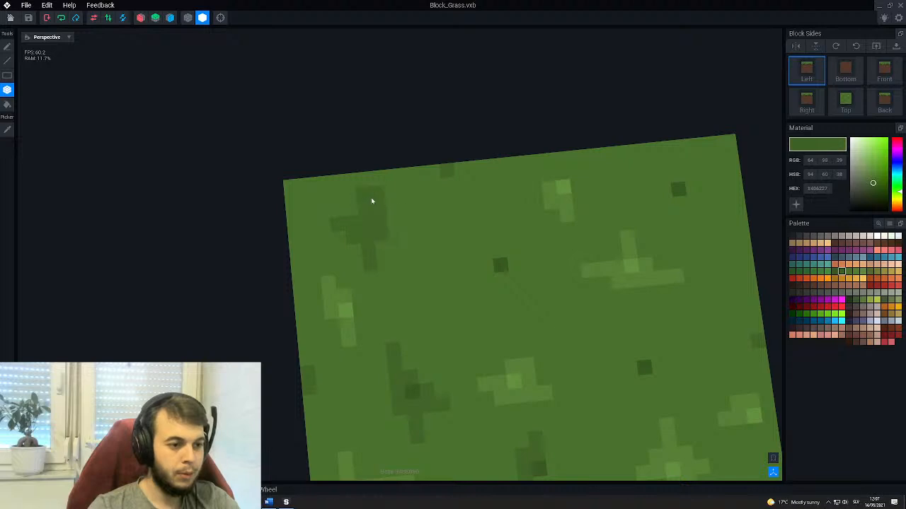
{"action": "key", "text": "super"}
{"action": "key", "text": "super"}
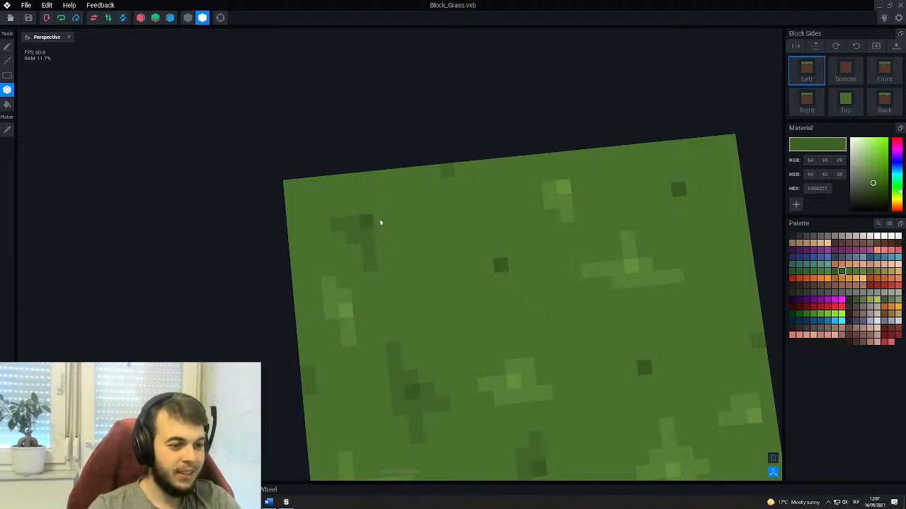
{"action": "left_click_drag", "start_coordinate": [378, 215], "coordinate": [376, 191]}
Paint dark green patches around the dark pixels above the centre and right of the centre of the top face.
{"action": "middle_click_drag", "start_coordinate": [404, 237], "coordinate": [366, 233]}
{"action": "mouse_move", "coordinate": [380, 256]}
{"action": "left_mouse_down"}
{"action": "mouse_move", "coordinate": [346, 259]}
{"action": "mouse_move", "coordinate": [416, 251]}
{"action": "mouse_move", "coordinate": [378, 244]}
{"action": "left_mouse_up"}
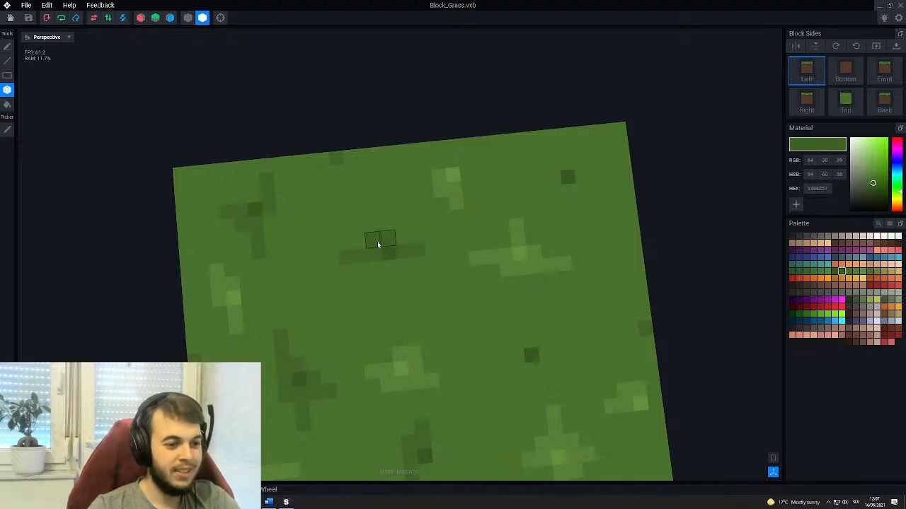
{"action": "middle_click_drag", "start_coordinate": [487, 417], "coordinate": [394, 275]}
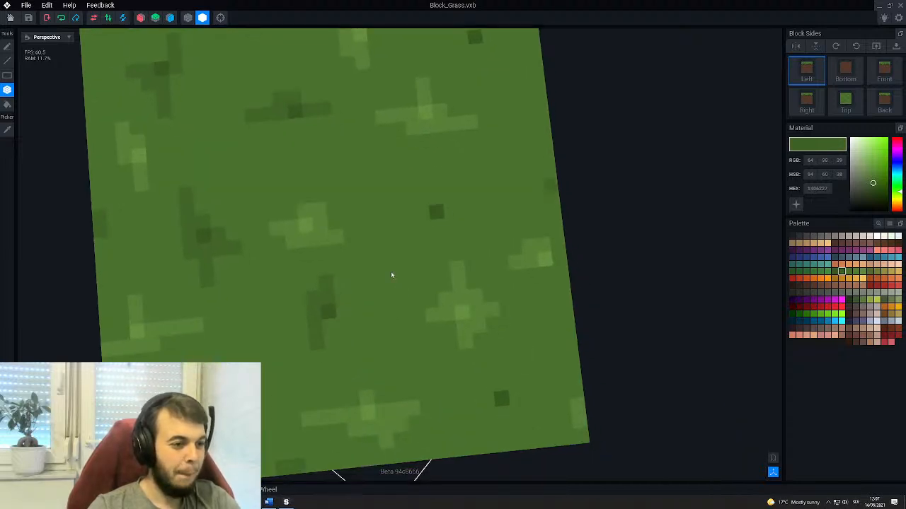
{"action": "mouse_move", "coordinate": [422, 216]}
{"action": "left_mouse_down"}
{"action": "mouse_move", "coordinate": [431, 186]}
{"action": "mouse_move", "coordinate": [427, 208]}
{"action": "left_mouse_up"}
{"action": "left_click", "coordinate": [451, 225]}
Paint dark green patches around the dark pixels near the lower-right and upper-right corners of the top face.
{"action": "middle_click_drag", "start_coordinate": [410, 292], "coordinate": [408, 267]}
{"action": "middle_click_drag", "start_coordinate": [338, 256], "coordinate": [302, 309]}
{"action": "middle_click_drag", "start_coordinate": [443, 107], "coordinate": [435, 251]}
{"action": "left_click_drag", "start_coordinate": [458, 234], "coordinate": [489, 231]}
Add small dark green specks to the empty lower-left area of the top face with the Line tool.
{"action": "middle_click_drag", "start_coordinate": [318, 205], "coordinate": [424, 276]}
{"action": "scroll", "coordinate": [435, 270], "scroll_direction": "down", "scroll_amount": 5}
{"action": "right_click_drag", "start_coordinate": [435, 271], "coordinate": [488, 301]}
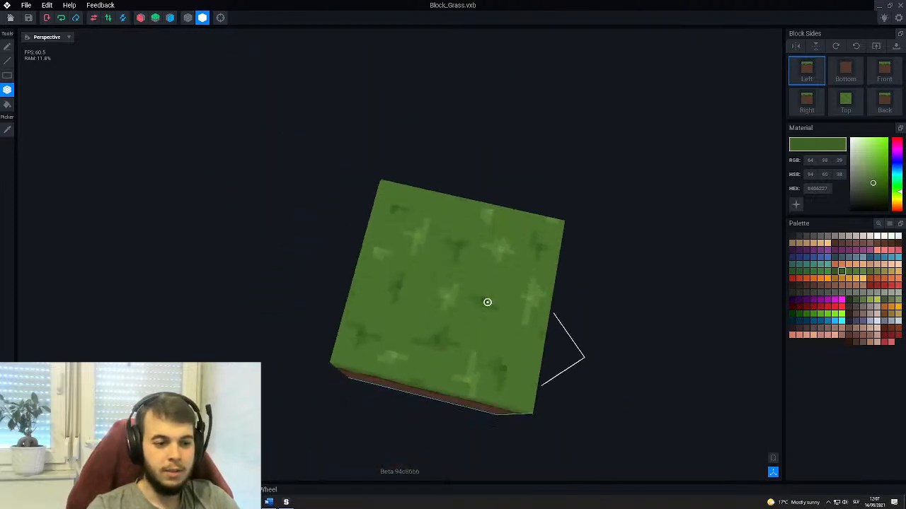
{"action": "scroll", "coordinate": [486, 312], "scroll_direction": "up", "scroll_amount": 6}
{"action": "right_click_drag", "start_coordinate": [506, 263], "coordinate": [412, 308]}
{"action": "scroll", "coordinate": [391, 251], "scroll_direction": "down", "scroll_amount": 4}
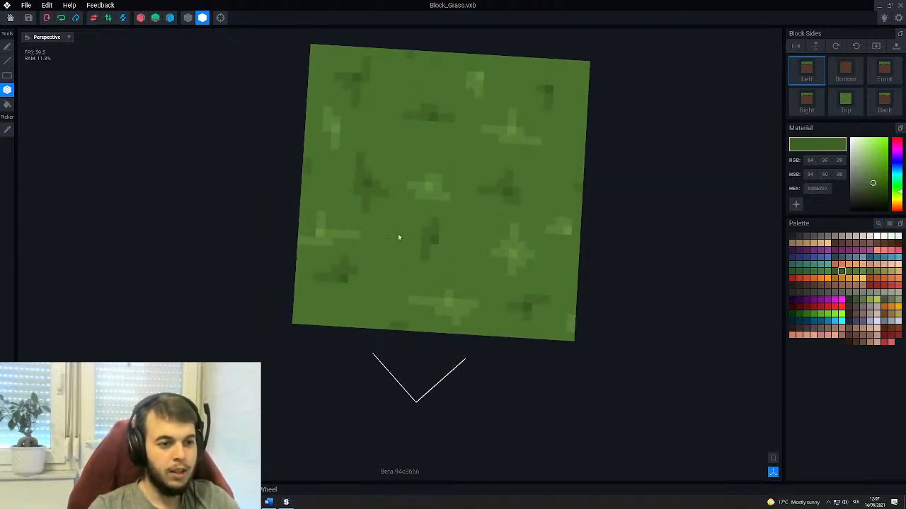
{"action": "right_click_drag", "start_coordinate": [372, 101], "coordinate": [330, 263]}
{"action": "left_click", "coordinate": [7, 62]}
{"action": "scroll", "coordinate": [379, 246], "scroll_direction": "up", "scroll_amount": 2}
{"action": "left_click_drag", "start_coordinate": [386, 278], "coordinate": [404, 289]}
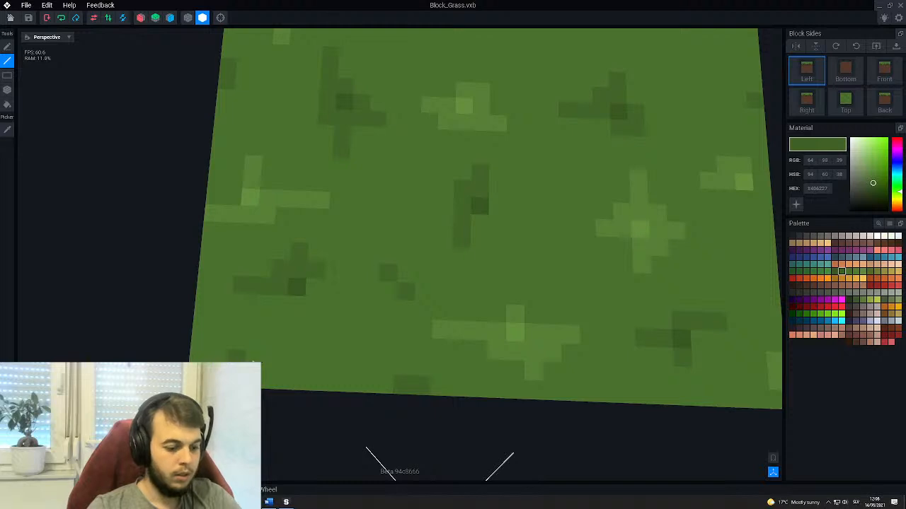
Scatter more small dark green specks in the gaps around the centre, upper edge and right edge of the top face.
{"action": "right_click_drag", "start_coordinate": [324, 388], "coordinate": [350, 347]}
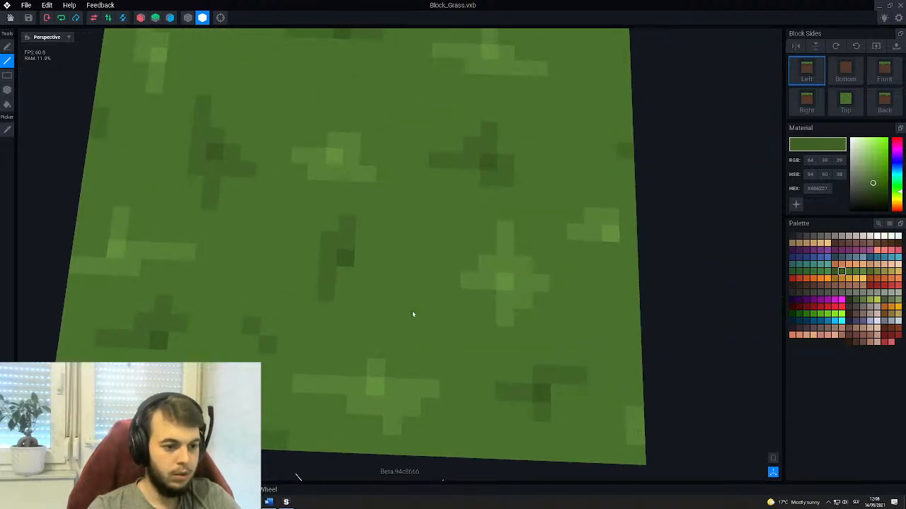
{"action": "right_click_drag", "start_coordinate": [397, 297], "coordinate": [262, 279]}
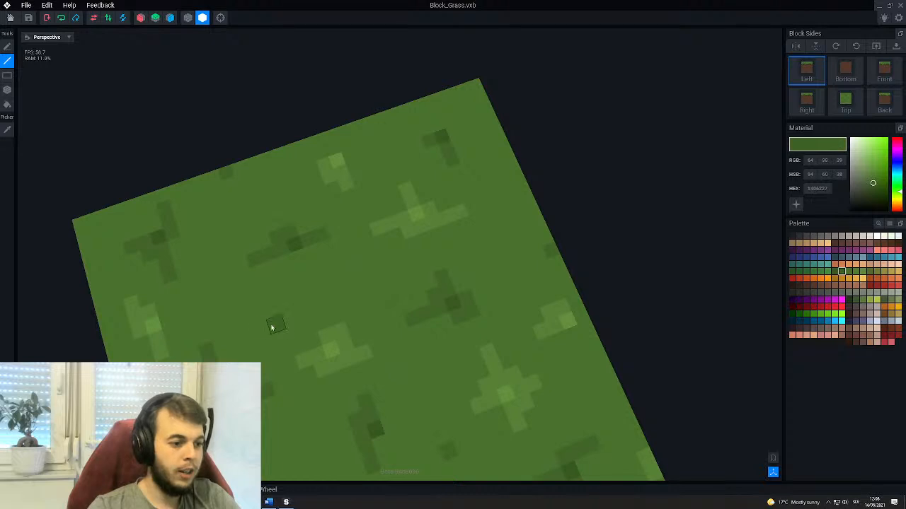
{"action": "right_click_drag", "start_coordinate": [253, 313], "coordinate": [443, 294]}
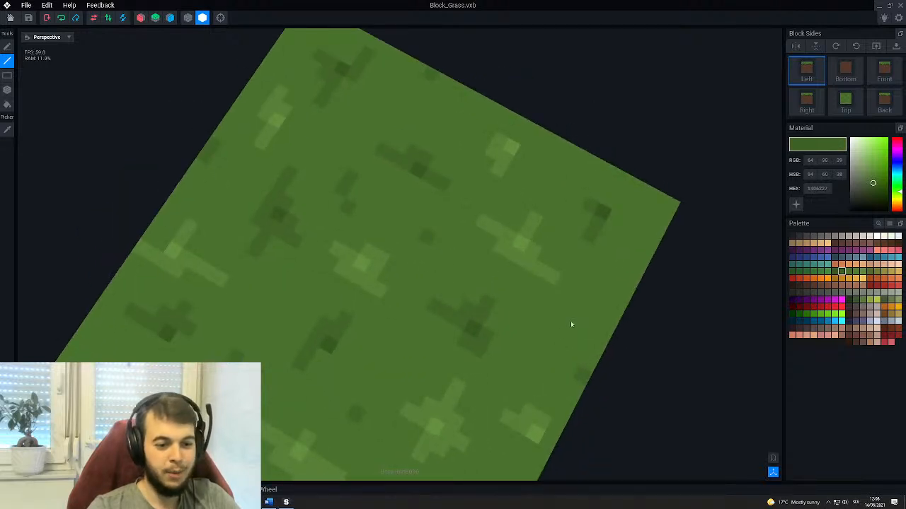
{"action": "right_click_drag", "start_coordinate": [556, 337], "coordinate": [540, 313]}
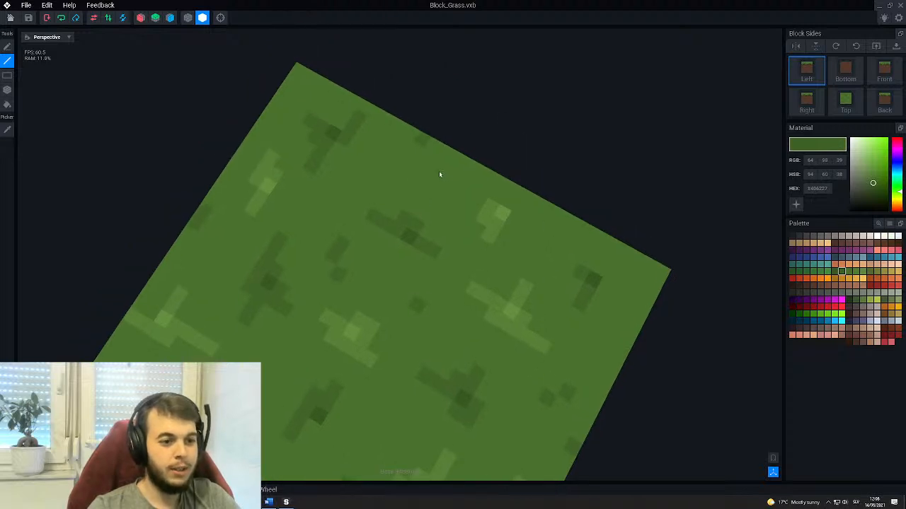
{"action": "right_click_drag", "start_coordinate": [406, 232], "coordinate": [528, 274]}
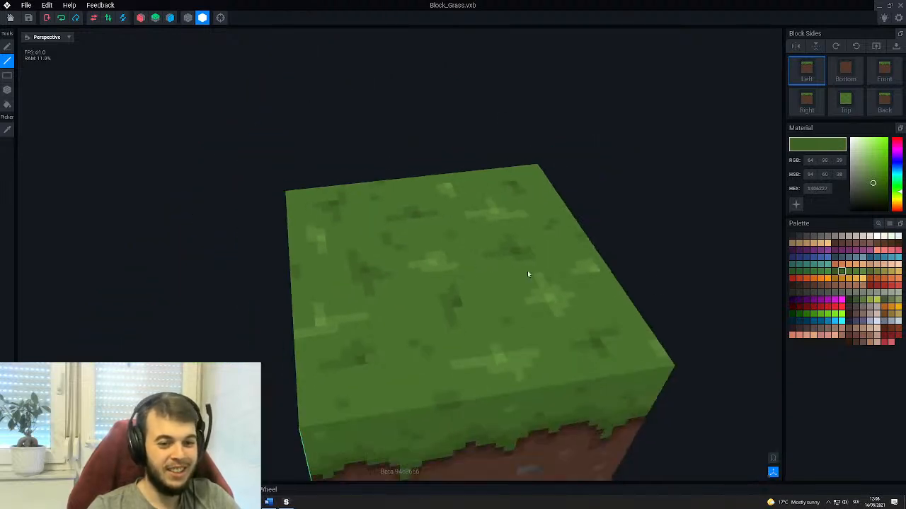
Add single medium-light green #547C34 specks in the gaps around the lower half of the top face.
{"action": "left_click", "coordinate": [857, 272]}
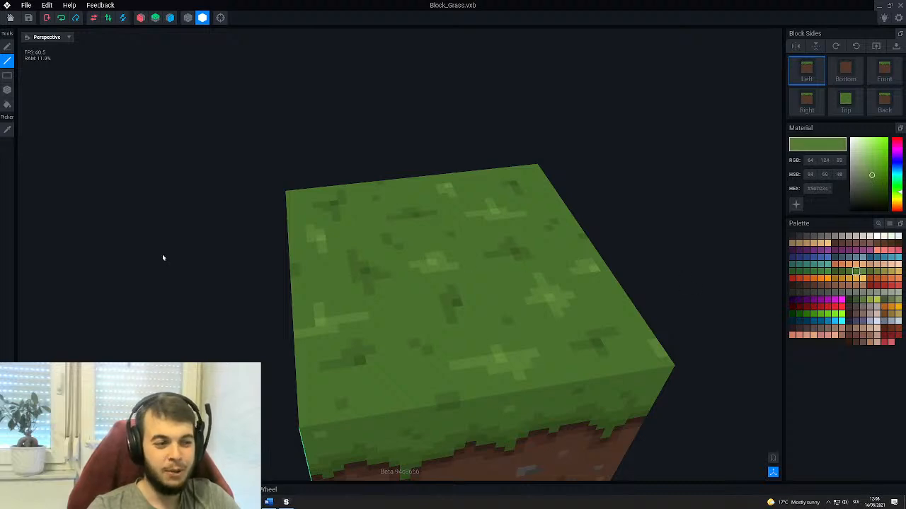
{"action": "right_click_drag", "start_coordinate": [431, 279], "coordinate": [429, 309]}
{"action": "scroll", "coordinate": [424, 324], "scroll_direction": "up", "scroll_amount": 3}
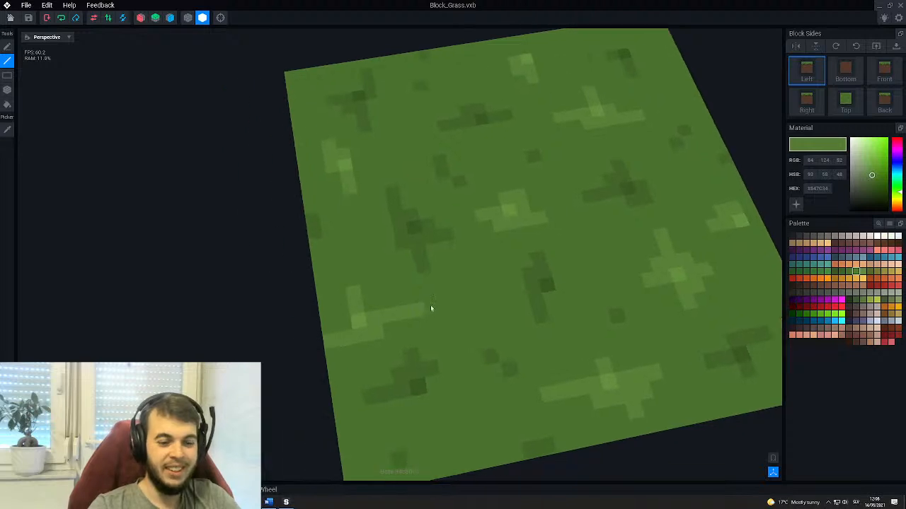
{"action": "right_click_drag", "start_coordinate": [485, 311], "coordinate": [502, 303]}
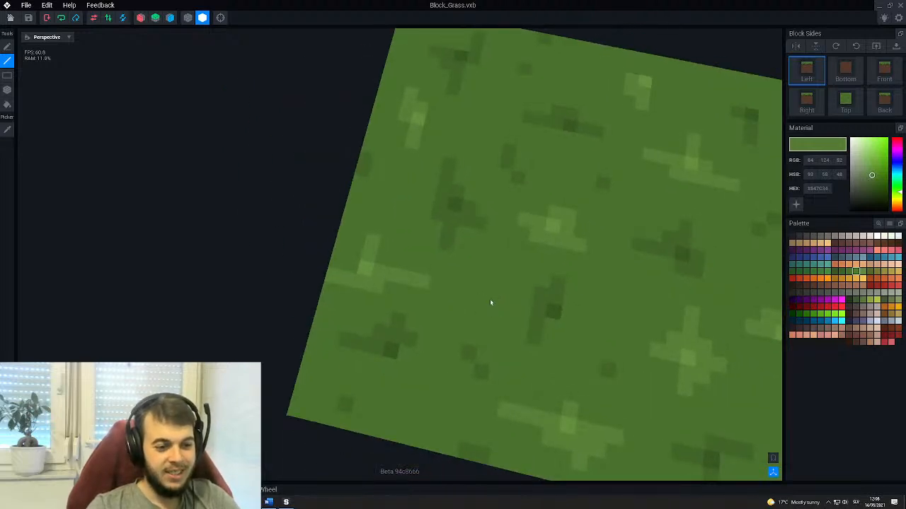
{"action": "right_click_drag", "start_coordinate": [460, 360], "coordinate": [436, 346]}
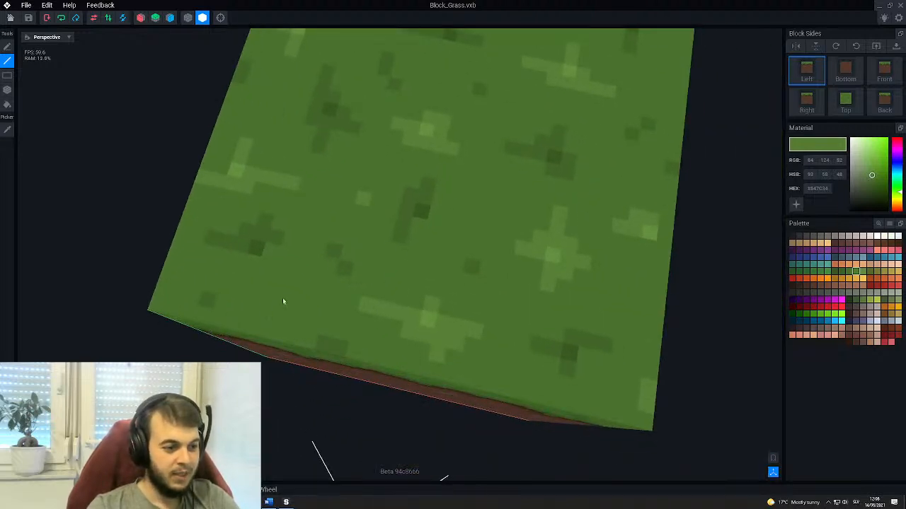
{"action": "right_click_drag", "start_coordinate": [269, 408], "coordinate": [410, 257]}
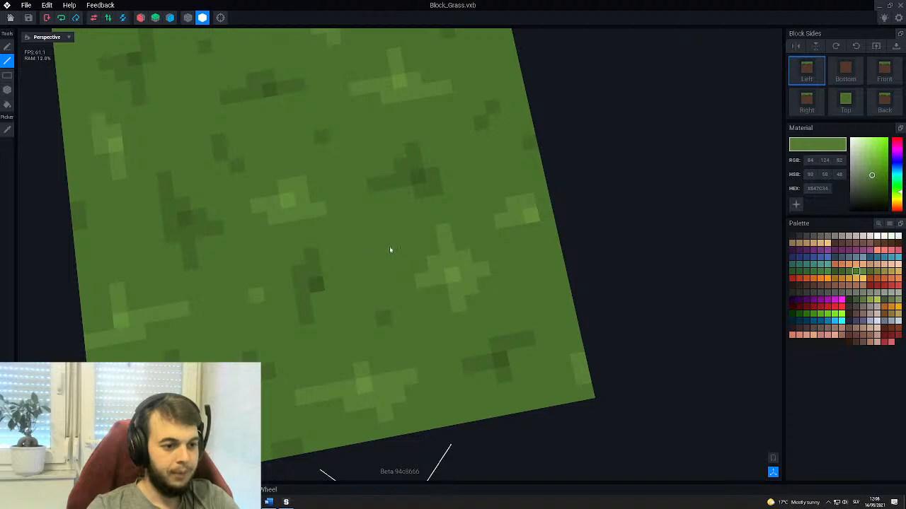
{"action": "right_click_drag", "start_coordinate": [328, 261], "coordinate": [291, 254]}
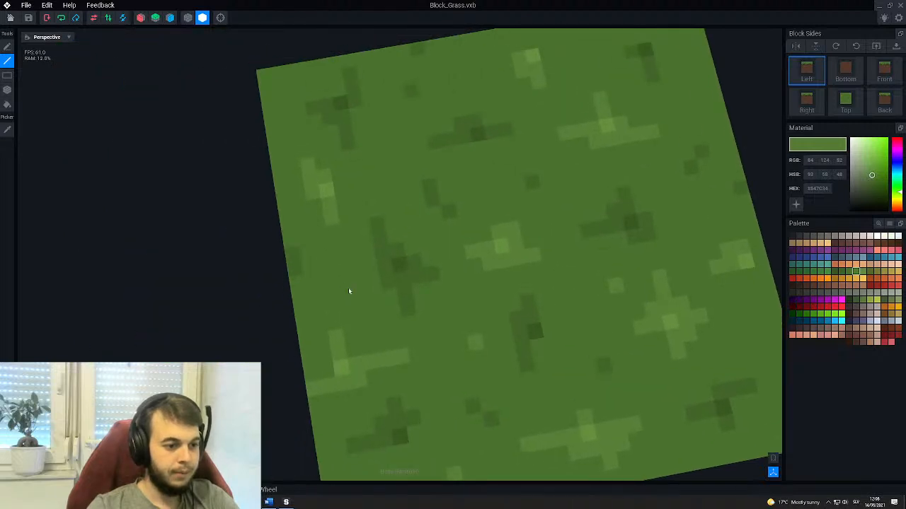
Add single medium-light green specks along the left side, the upper edge and the upper-right corner of the top face.
{"action": "right_click_drag", "start_coordinate": [388, 232], "coordinate": [384, 229]}
{"action": "left_click", "coordinate": [328, 277]}
{"action": "left_click", "coordinate": [411, 176]}
{"action": "left_click", "coordinate": [519, 145]}
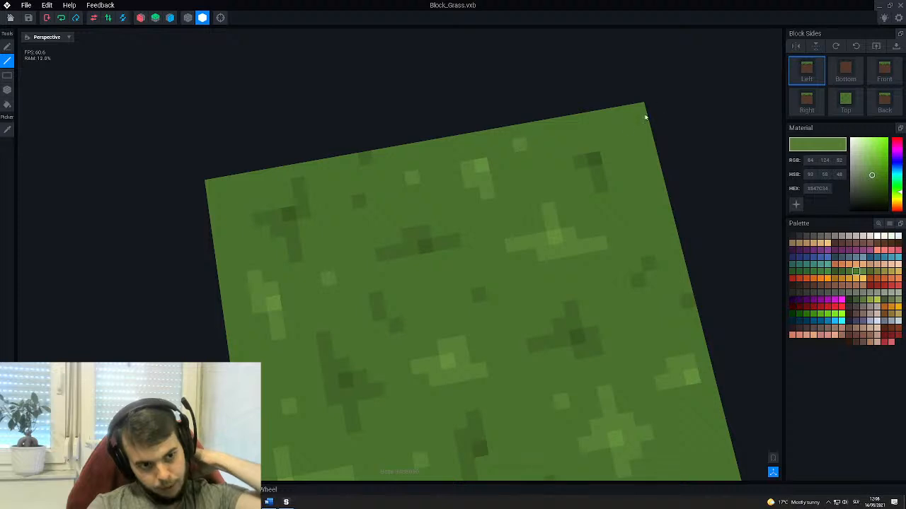
{"action": "scroll", "coordinate": [623, 139], "scroll_direction": "down", "scroll_amount": 2}
{"action": "right_click_drag", "start_coordinate": [623, 165], "coordinate": [451, 235]}
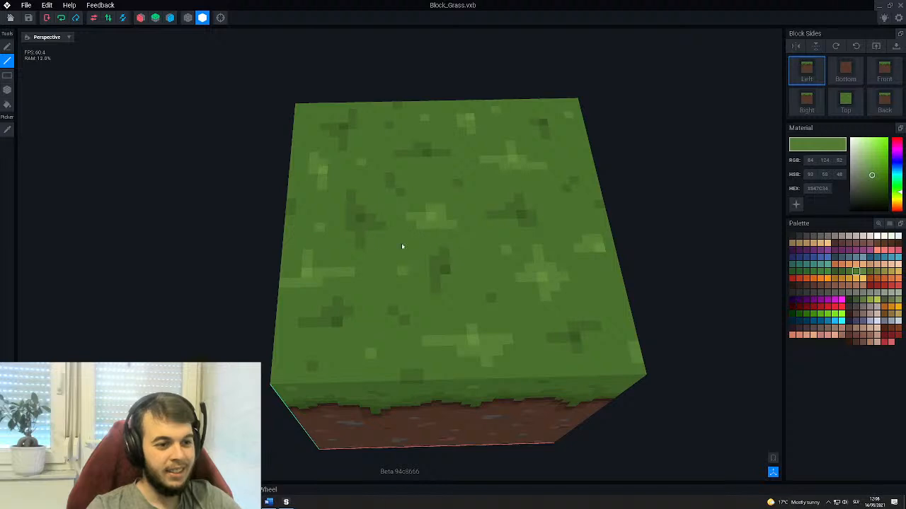
Add a medium-light green speck near the lower-right edge and pair the one beside the star-shaped patch with a second pixel.
{"action": "scroll", "coordinate": [593, 303], "scroll_direction": "up", "scroll_amount": 4}
{"action": "middle_click_drag", "start_coordinate": [641, 311], "coordinate": [491, 287]}
{"action": "right_click_drag", "start_coordinate": [491, 286], "coordinate": [510, 286]}
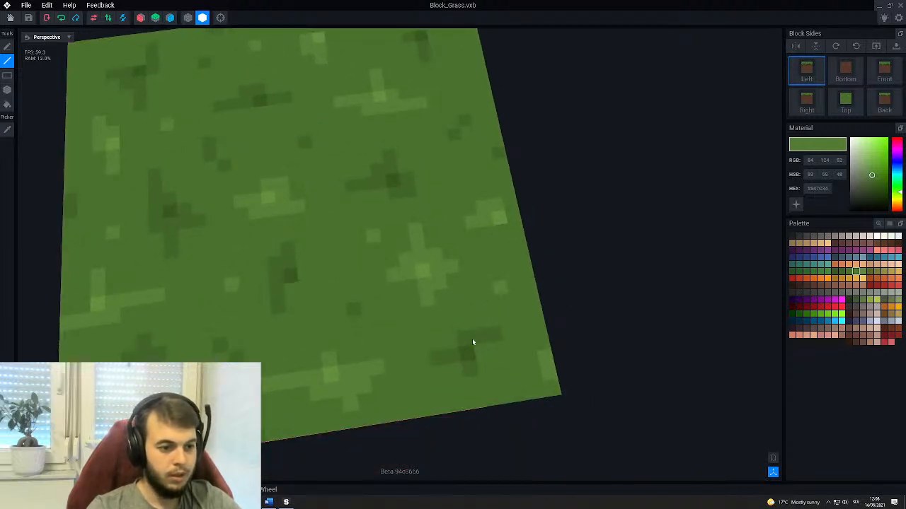
{"action": "scroll", "coordinate": [467, 333], "scroll_direction": "down", "scroll_amount": 5}
{"action": "right_click_drag", "start_coordinate": [445, 312], "coordinate": [445, 317]}
{"action": "scroll", "coordinate": [448, 292], "scroll_direction": "up", "scroll_amount": 4}
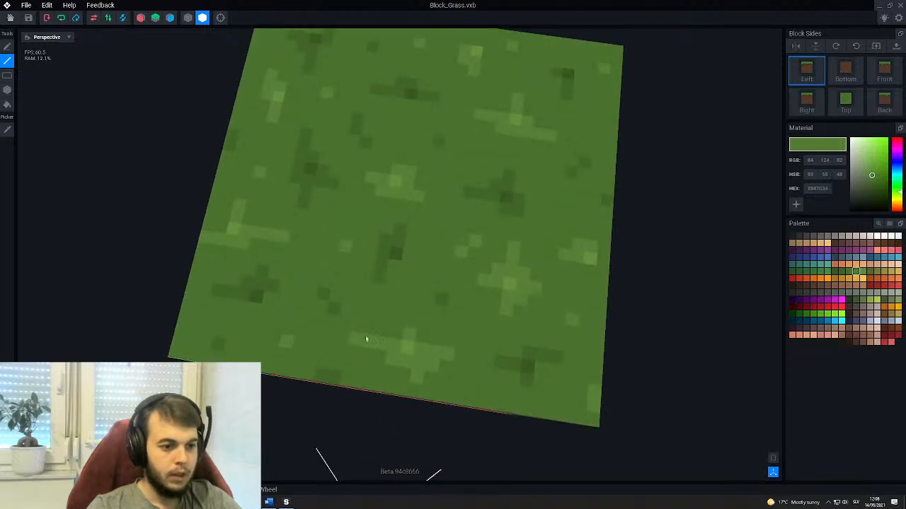
Widen the medium-light green speck near the lower-left corner and add a diagonal pixel to the one near the left edge.
{"action": "right_click_drag", "start_coordinate": [368, 145], "coordinate": [379, 163]}
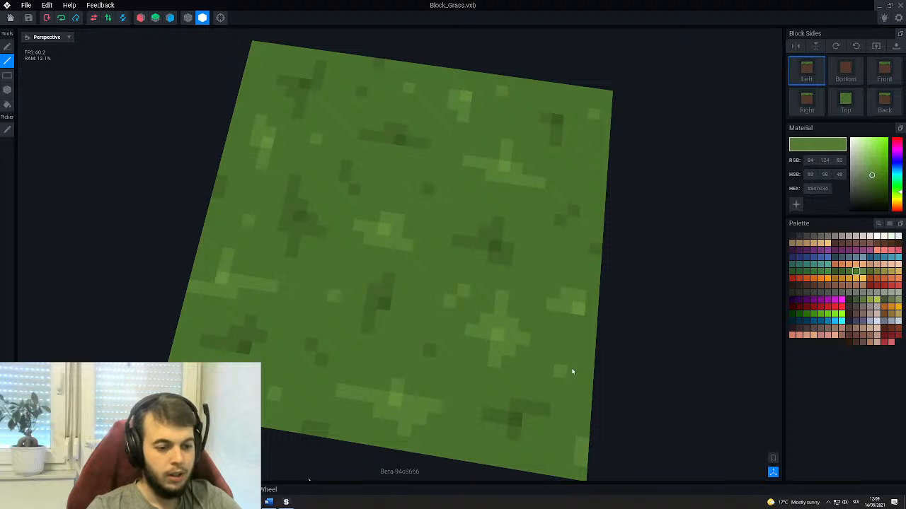
{"action": "middle_click_drag", "start_coordinate": [300, 305], "coordinate": [380, 268]}
{"action": "right_click_drag", "start_coordinate": [382, 317], "coordinate": [368, 336]}
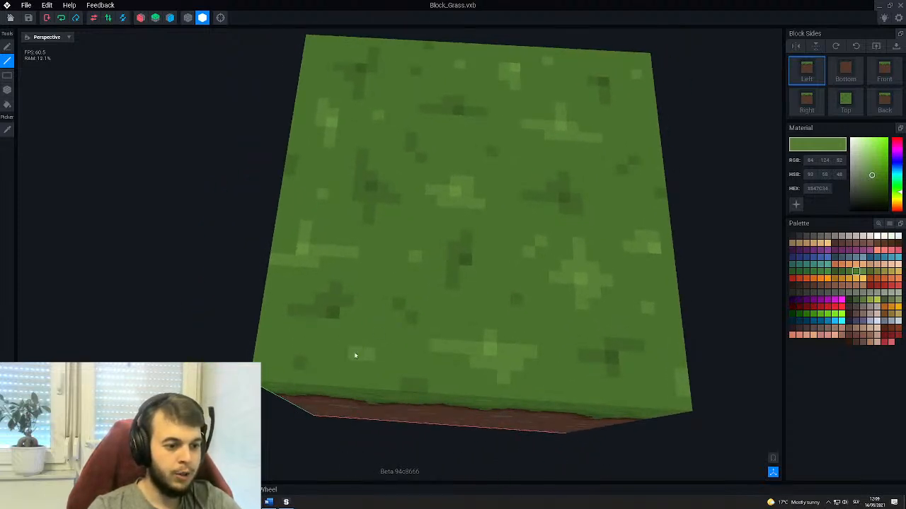
{"action": "right_click_drag", "start_coordinate": [463, 329], "coordinate": [274, 269]}
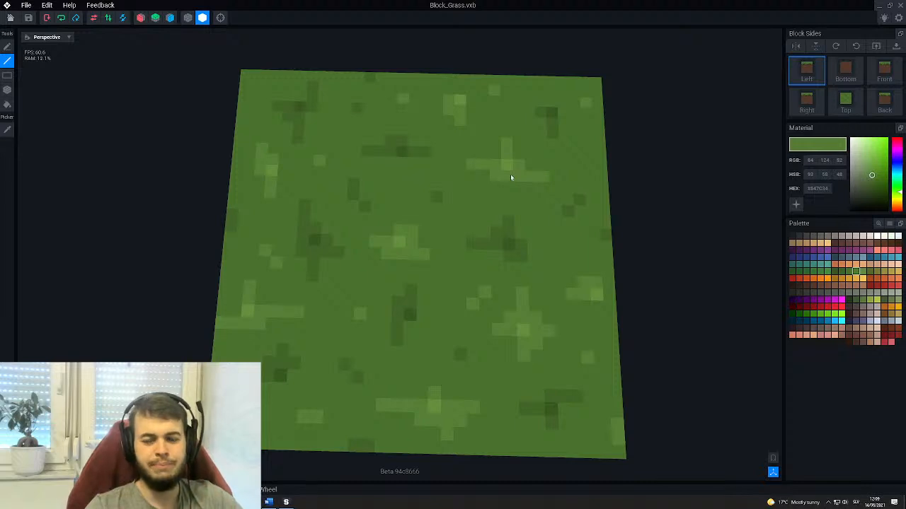
Add a medium-light green speck between the dark patch right of centre and the right edge, and check the whole block.
{"action": "scroll", "coordinate": [408, 281], "scroll_direction": "down", "scroll_amount": 5}
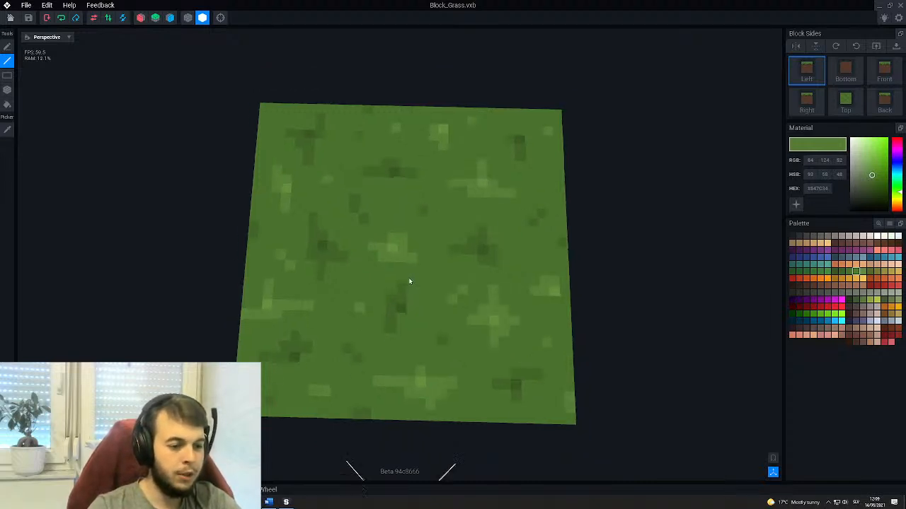
{"action": "right_click_drag", "start_coordinate": [409, 289], "coordinate": [416, 275]}
{"action": "scroll", "coordinate": [419, 275], "scroll_direction": "up", "scroll_amount": 4}
{"action": "right_click_drag", "start_coordinate": [481, 274], "coordinate": [490, 266]}
{"action": "scroll", "coordinate": [490, 266], "scroll_direction": "up", "scroll_amount": 3}
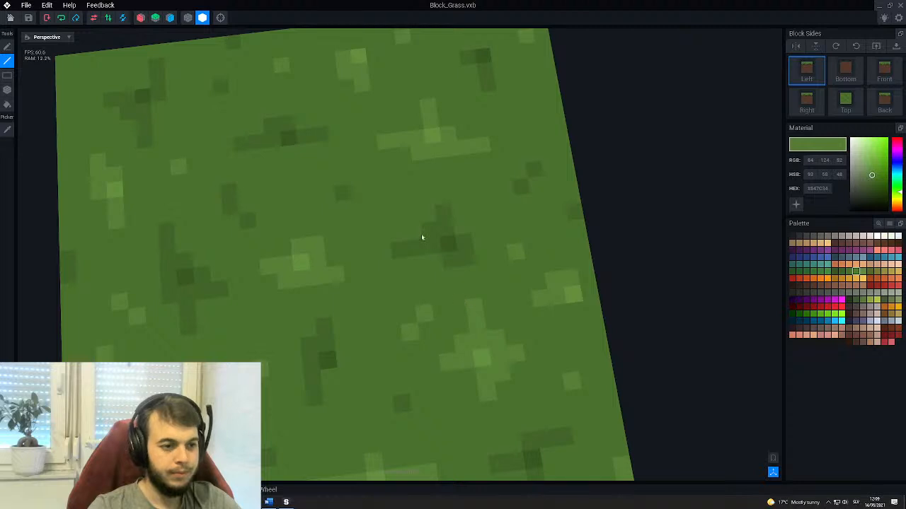
{"action": "scroll", "coordinate": [421, 237], "scroll_direction": "down", "scroll_amount": 5}
{"action": "scroll", "coordinate": [463, 262], "scroll_direction": "up", "scroll_amount": 4}
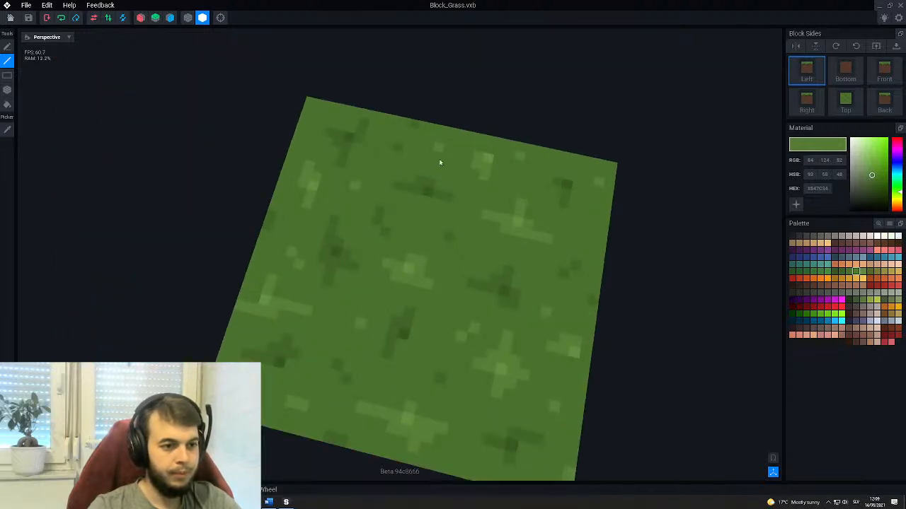
{"action": "right_click_drag", "start_coordinate": [446, 273], "coordinate": [447, 271]}
{"action": "scroll", "coordinate": [453, 283], "scroll_direction": "down", "scroll_amount": 3}
{"action": "right_click_drag", "start_coordinate": [465, 303], "coordinate": [455, 299]}
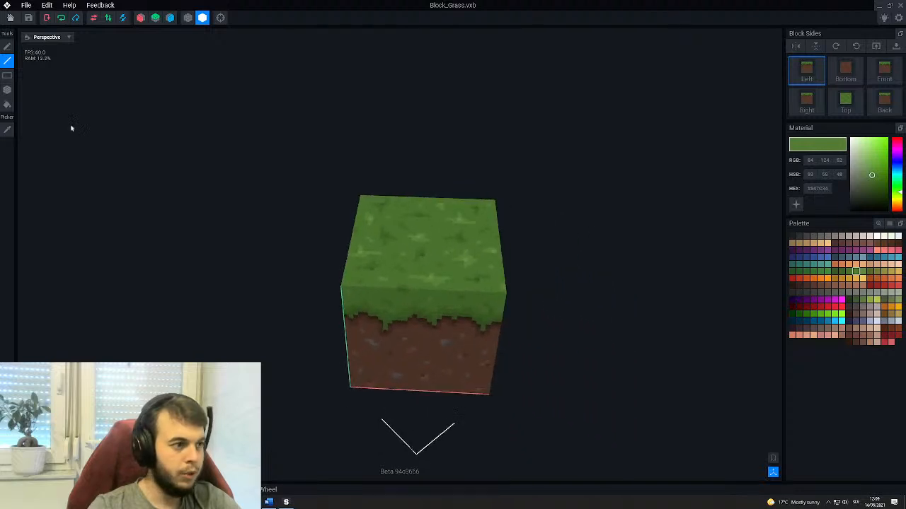
Export the grass block to the marketplace, using the second upper-row view as its thumbnail.
{"action": "left_click", "coordinate": [26, 5]}
{"action": "mouse_move", "coordinate": [67, 52]}
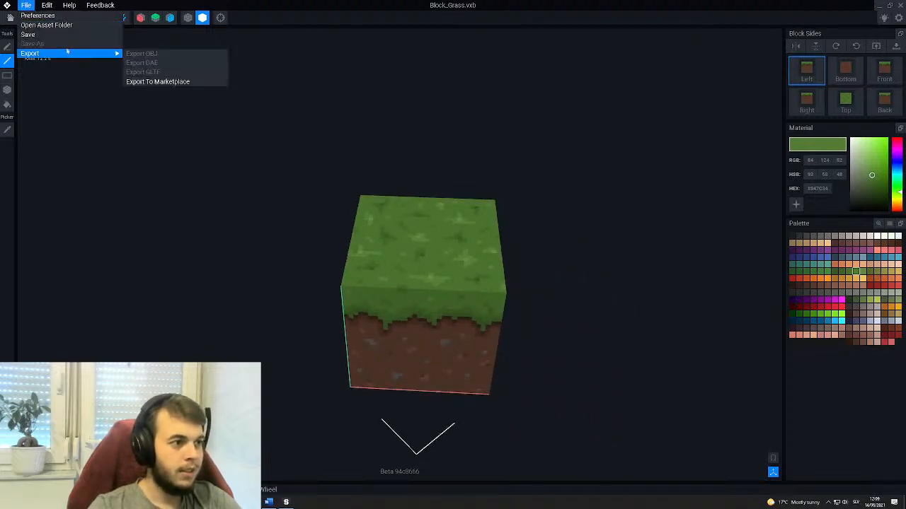
{"action": "left_click", "coordinate": [137, 78]}
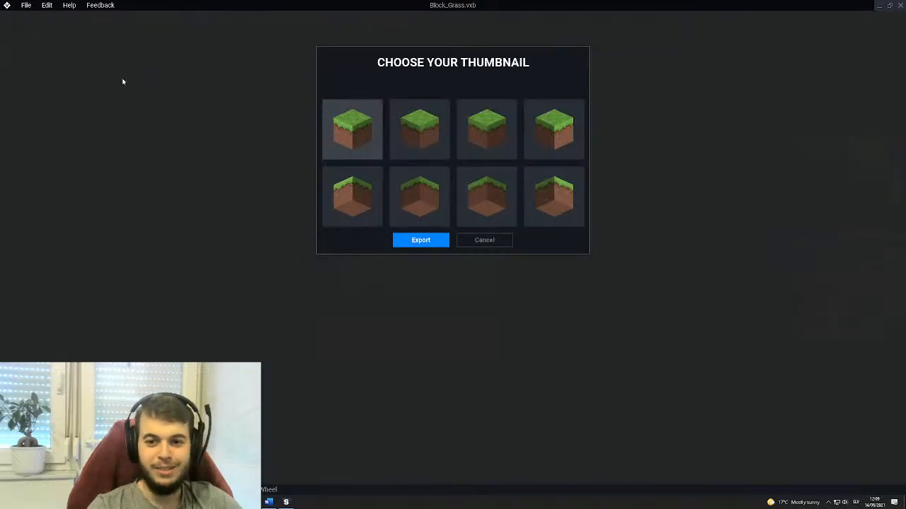
{"action": "left_click", "coordinate": [409, 130]}
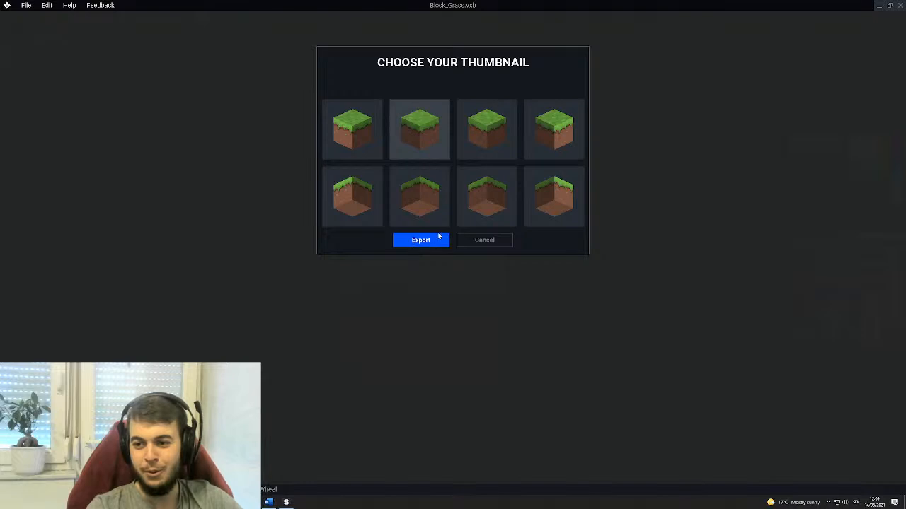
{"action": "left_click", "coordinate": [438, 237]}
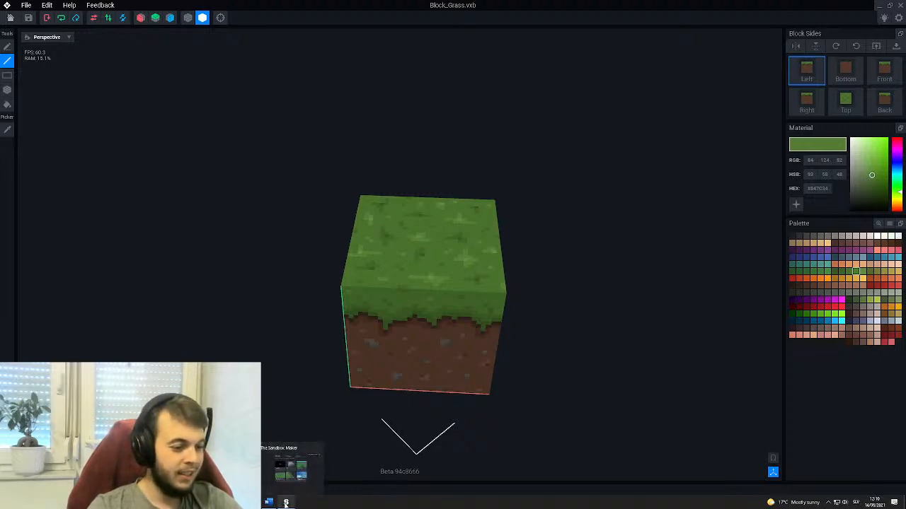
Switch to The Sandbox Maker and open the TheAscension experience for editing.
{"action": "left_click", "coordinate": [290, 469]}
{"action": "left_click", "coordinate": [647, 167]}
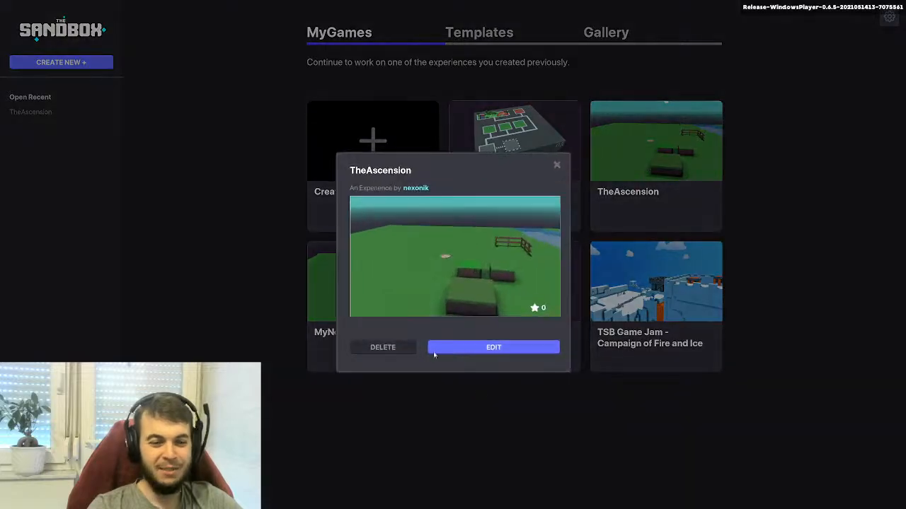
{"action": "left_click", "coordinate": [493, 347]}
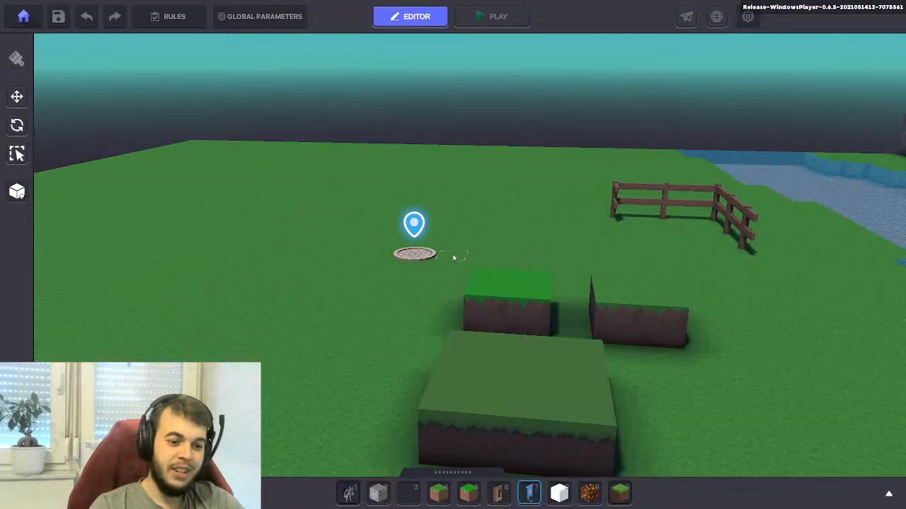
Playtest the experience twice, walking the character up to the grass blocks to inspect their top texture.
{"action": "key", "text": "ctrl+p"}
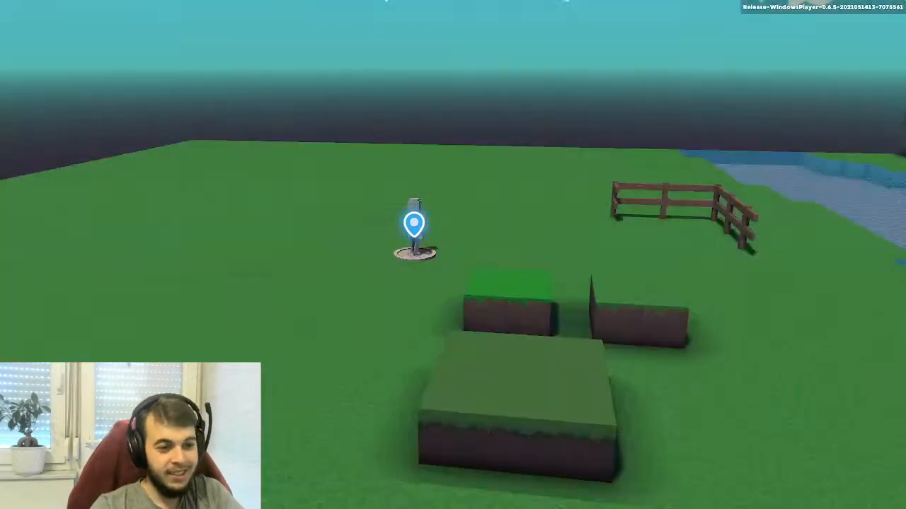
{"action": "key", "text": "w"}
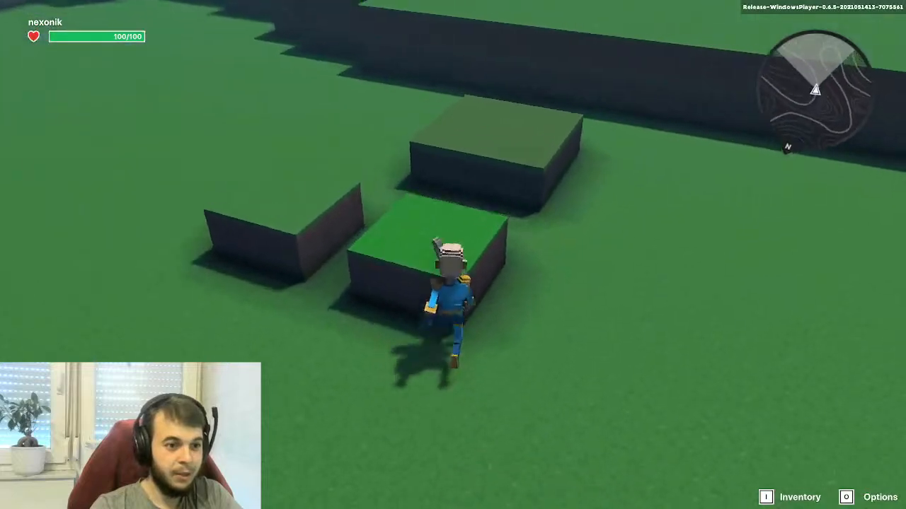
{"action": "key", "text": "space"}
{"action": "key", "text": "ctrl+p"}
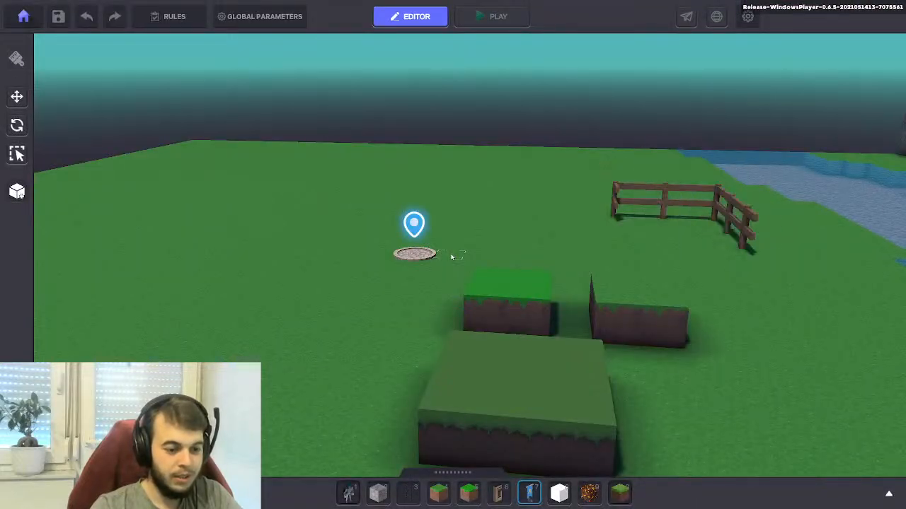
{"action": "key", "text": "ctrl+p"}
{"action": "key", "text": "w"}
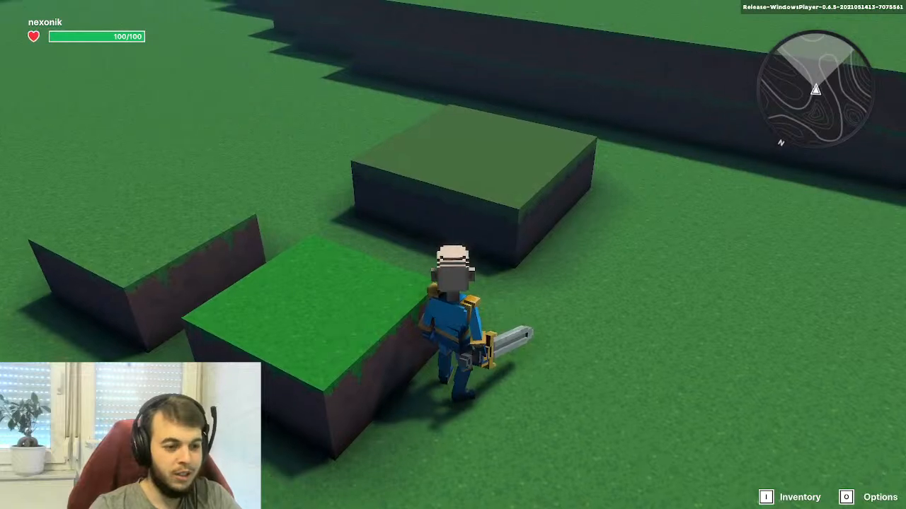
{"action": "key", "text": "ctrl+p"}
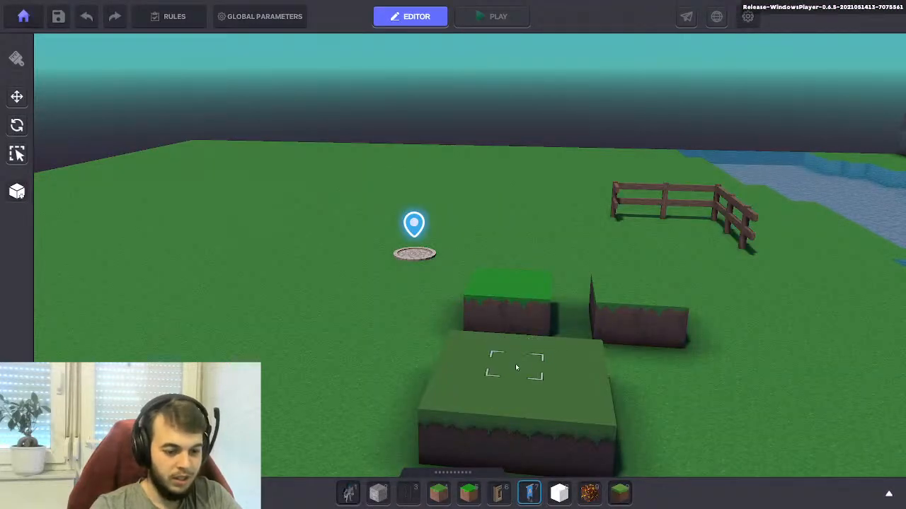
Extend the olive-green grass platform into a larger rectangle with additional Grass Dirt blocks.
{"action": "key", "text": "Tab"}
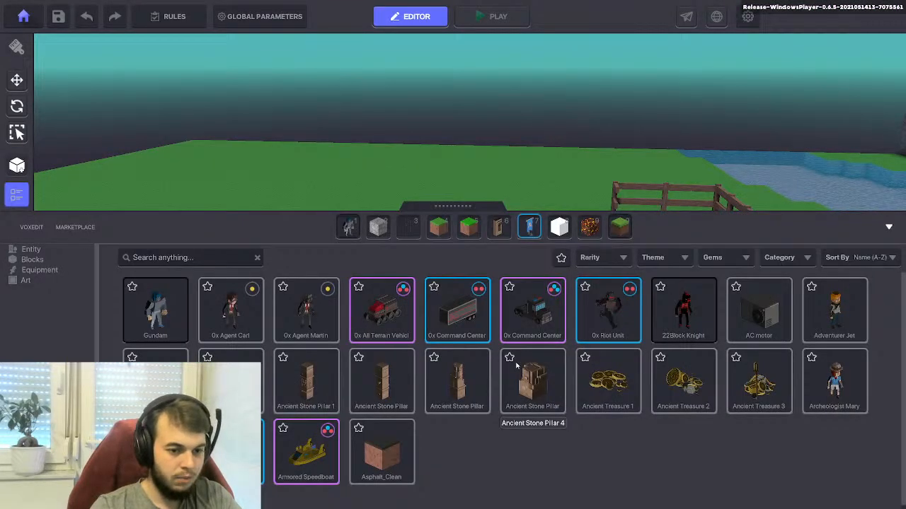
{"action": "left_click", "coordinate": [617, 229]}
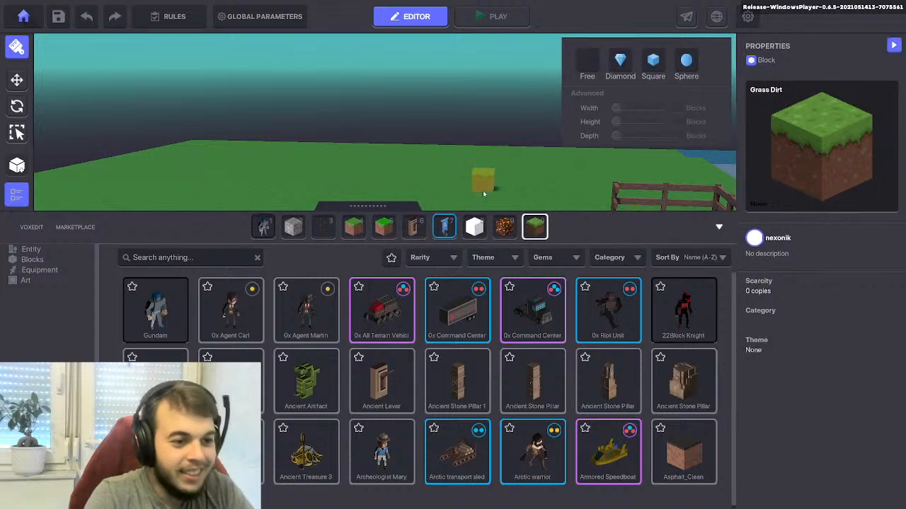
{"action": "scroll", "coordinate": [483, 194], "scroll_direction": "down", "scroll_amount": 5}
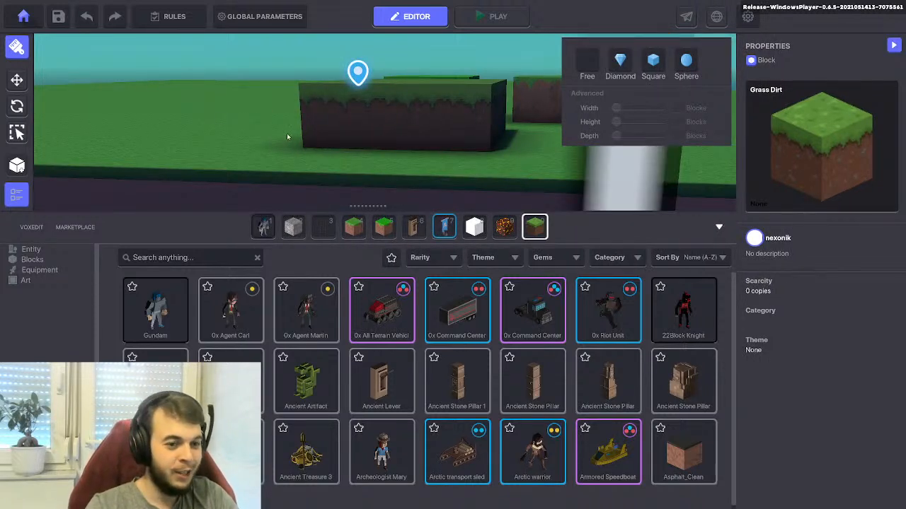
{"action": "right_click_drag", "start_coordinate": [213, 143], "coordinate": [309, 184]}
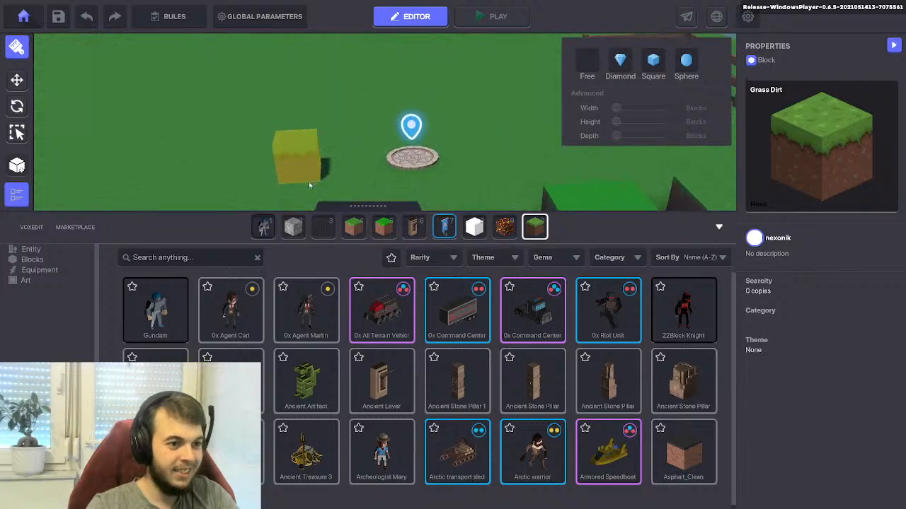
{"action": "key", "text": "Tab"}
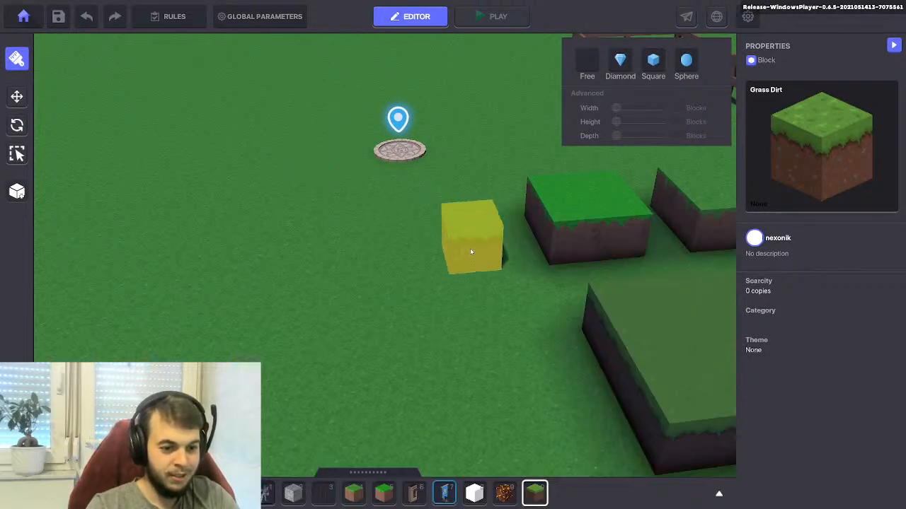
{"action": "middle_click_drag", "start_coordinate": [471, 252], "coordinate": [445, 246]}
{"action": "left_click_drag", "start_coordinate": [344, 304], "coordinate": [257, 416]}
{"action": "middle_click_drag", "start_coordinate": [96, 404], "coordinate": [135, 349]}
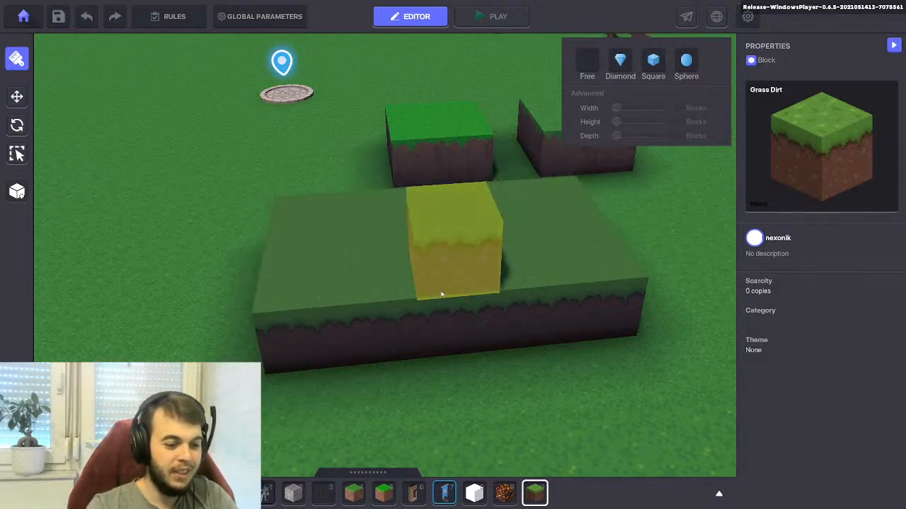
Save the experience and briefly playtest it to check the extended platform.
{"action": "left_click", "coordinate": [59, 18]}
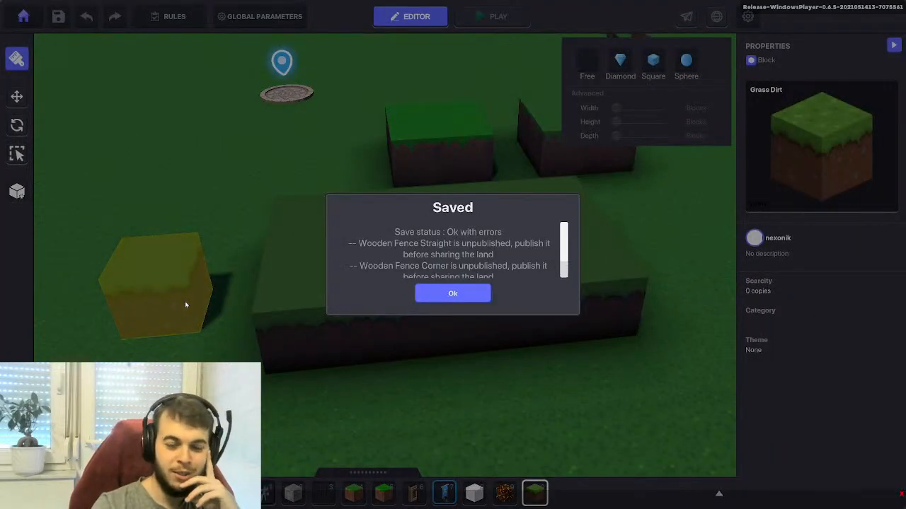
{"action": "left_click", "coordinate": [448, 294]}
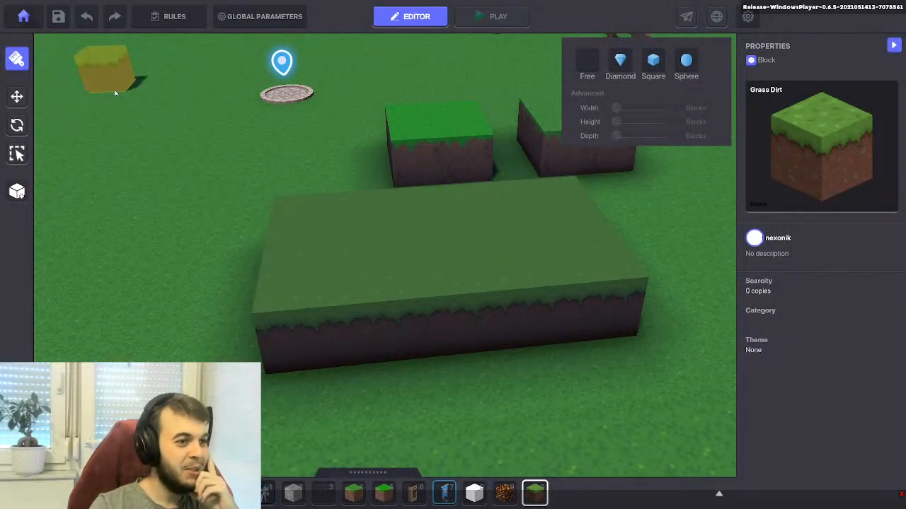
{"action": "left_click", "coordinate": [486, 23]}
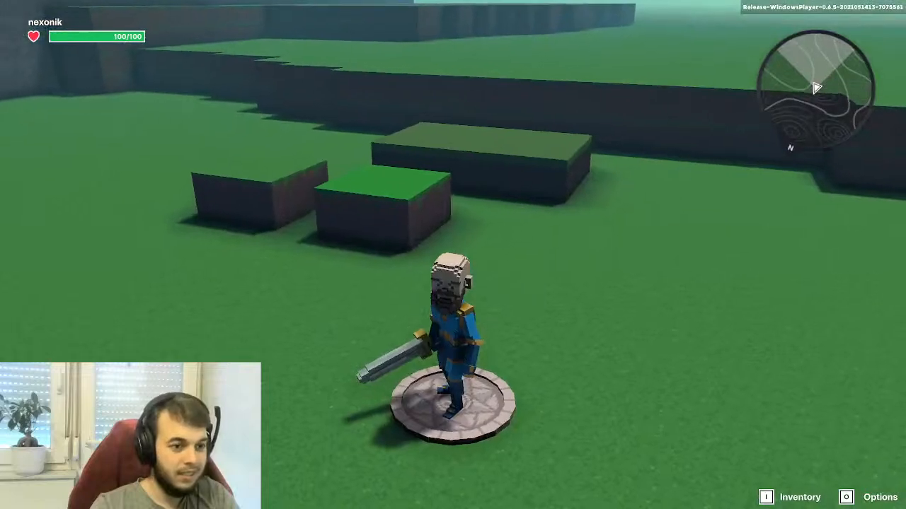
{"action": "key", "text": "w"}
{"action": "key", "text": "Escape"}
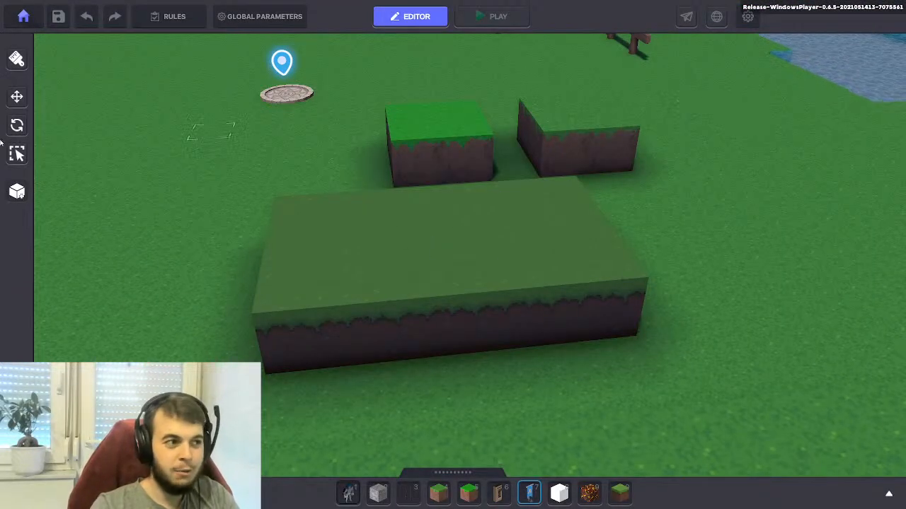
Leave the experience, close the game maker and relaunch The Sandbox Maker.
{"action": "left_click", "coordinate": [23, 17]}
{"action": "left_click", "coordinate": [497, 215]}
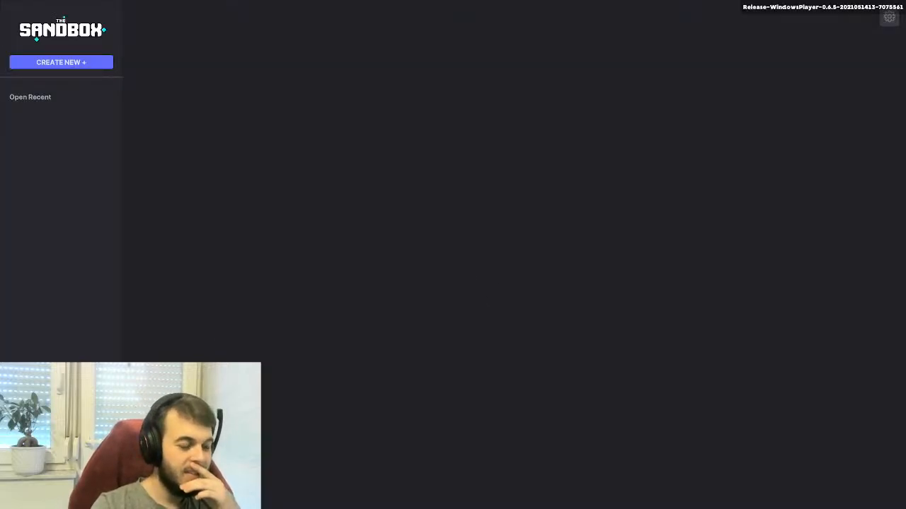
{"action": "key", "text": "Escape"}
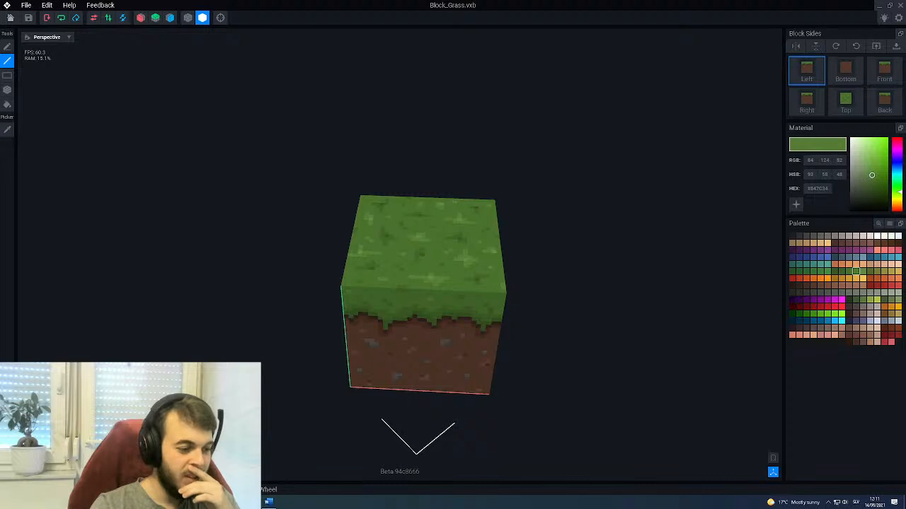
{"action": "key", "text": "super"}
{"action": "type", "text": "sand"}
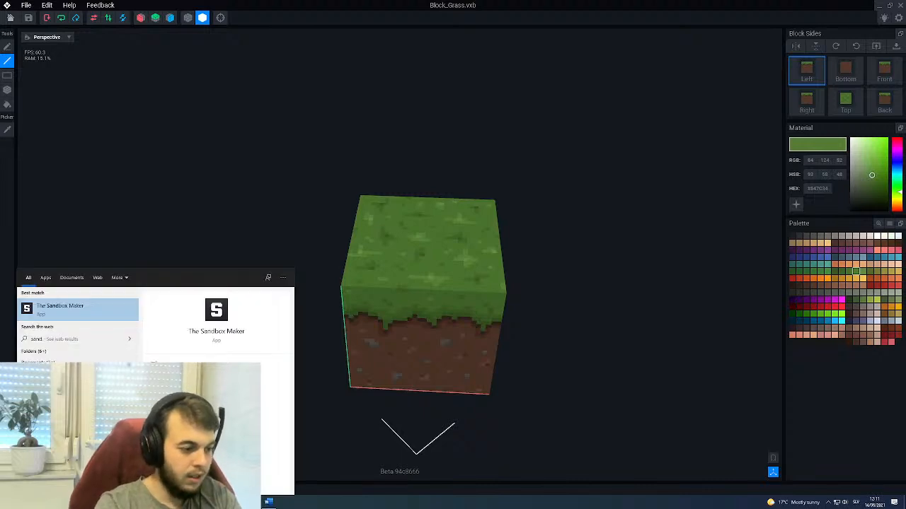
{"action": "key", "text": "Return"}
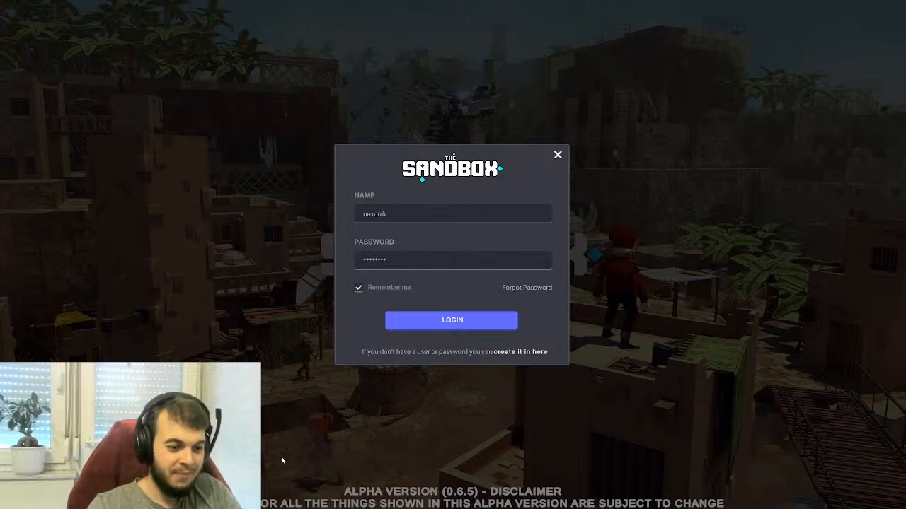
Log in with the remembered account and reopen TheAscension for editing.
{"action": "left_click", "coordinate": [413, 324]}
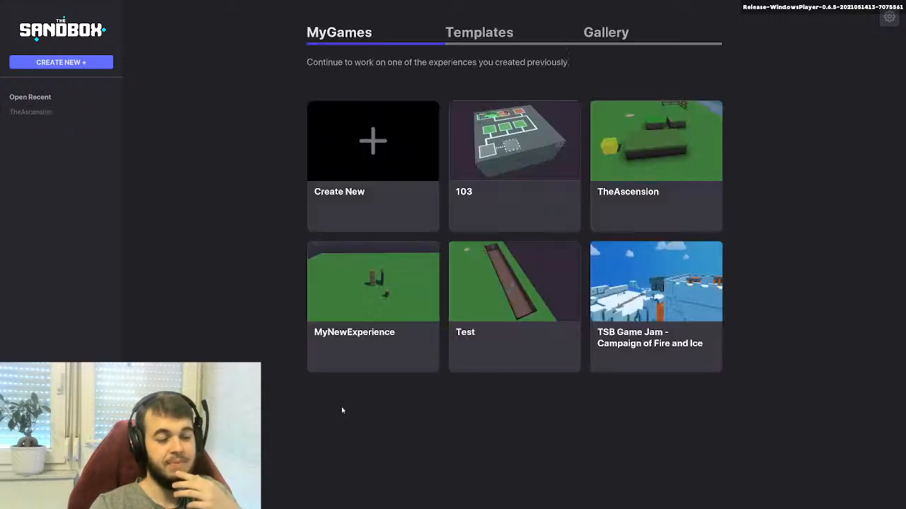
{"action": "left_click", "coordinate": [629, 165]}
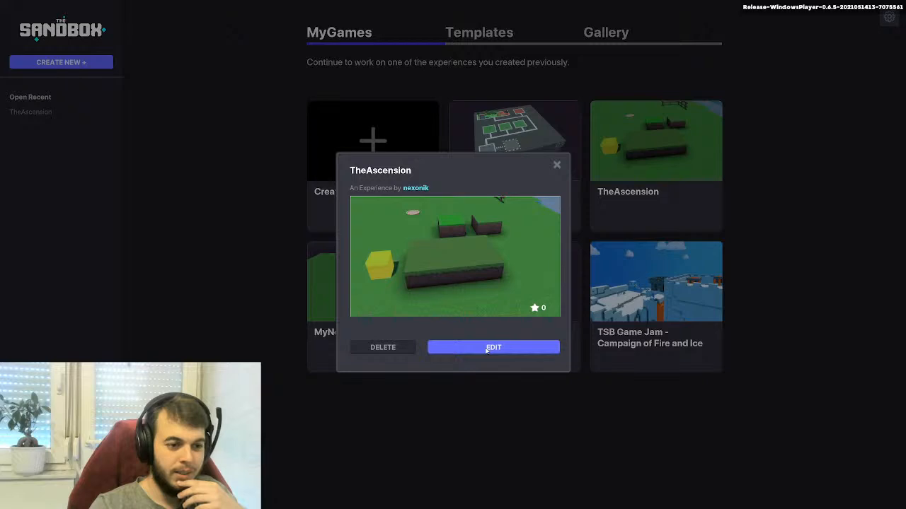
{"action": "left_click", "coordinate": [486, 348]}
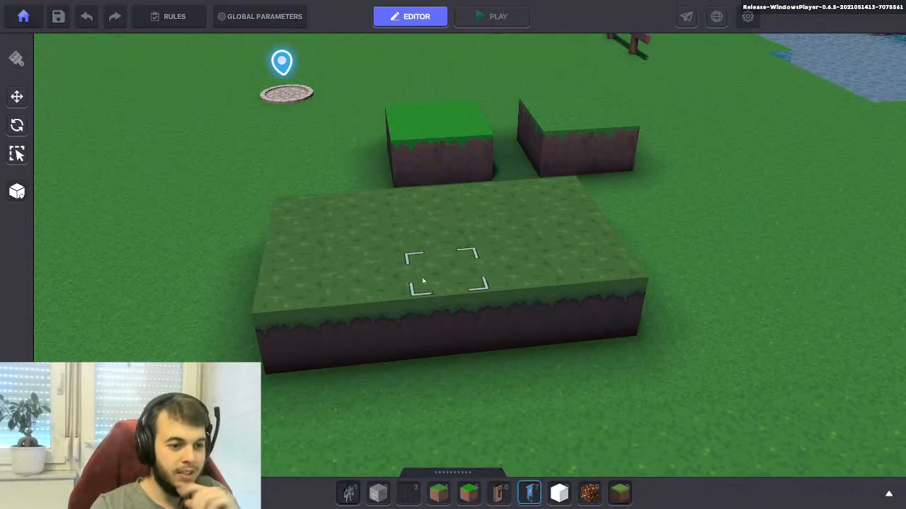
Examine the platform's grass texture from above in the editor and with the character standing on it in play mode.
{"action": "right_click_drag", "start_coordinate": [342, 285], "coordinate": [545, 365]}
{"action": "scroll", "coordinate": [523, 349], "scroll_direction": "up", "scroll_amount": 3}
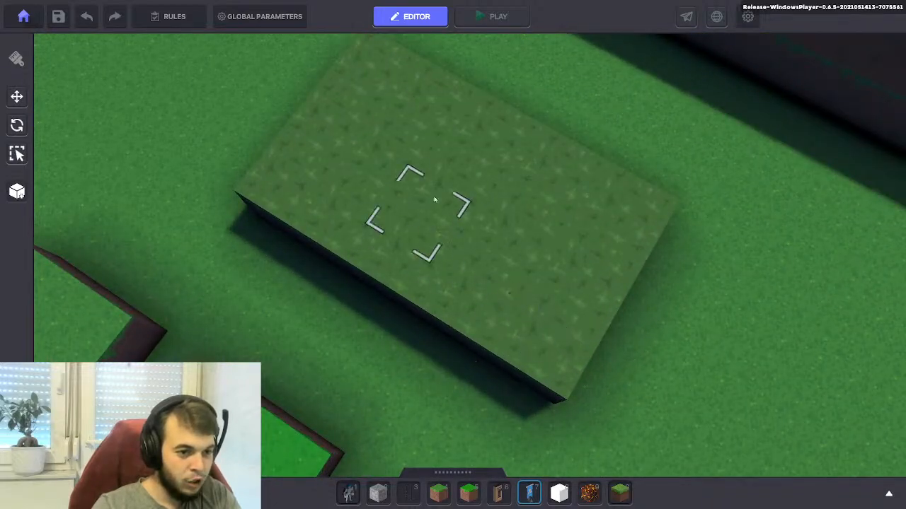
{"action": "key", "text": "Tab"}
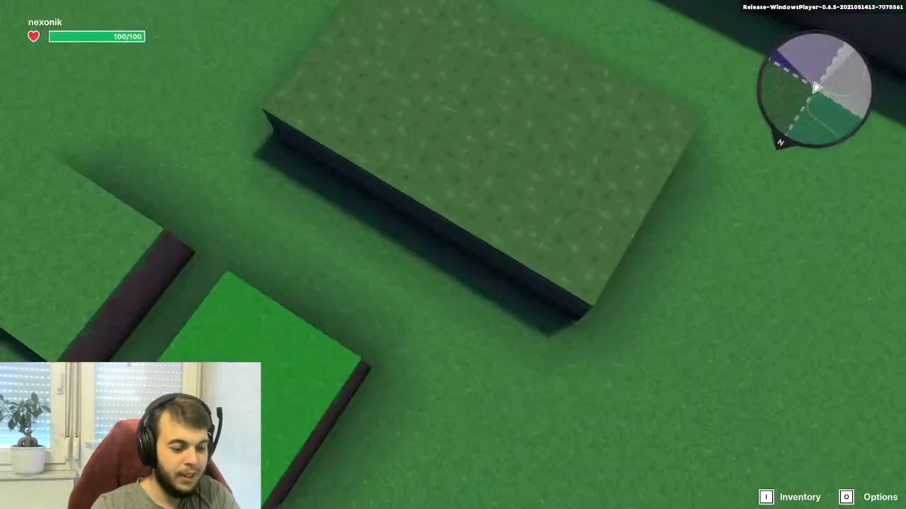
{"action": "key", "text": "w"}
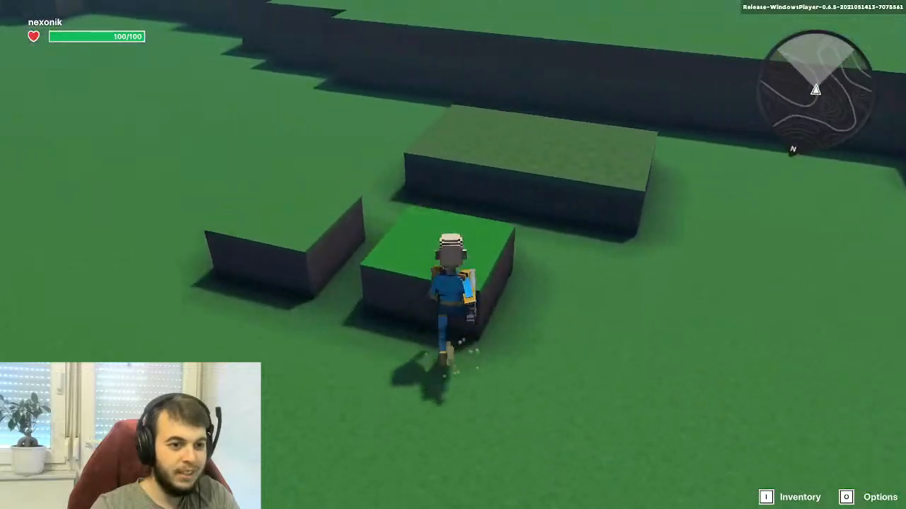
{"action": "key", "text": "space"}
{"action": "key", "text": "space"}
{"action": "key", "text": "w"}
{"action": "key", "text": "a"}
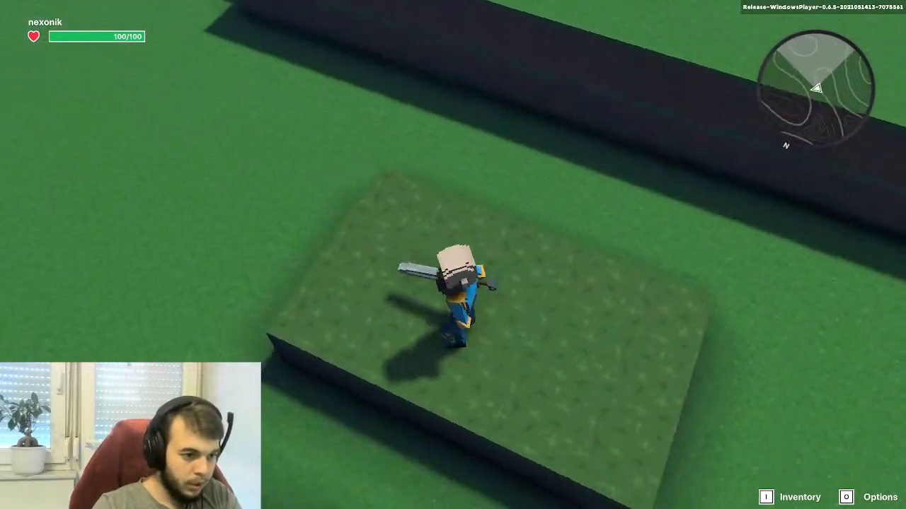
Run the character off the platform and around it to view the tiled grass texture from a distance.
{"action": "key", "text": "w"}
{"action": "key", "text": "space"}
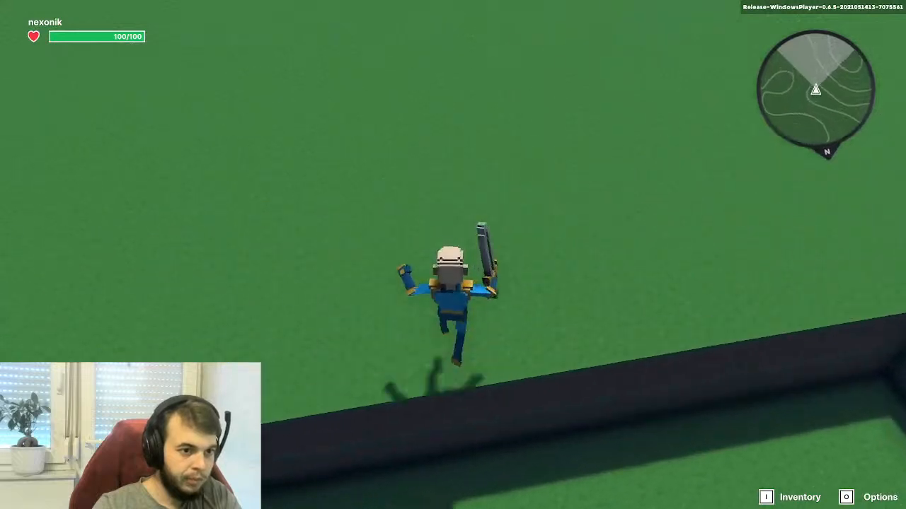
{"action": "key", "text": "w"}
{"action": "key", "text": "a"}
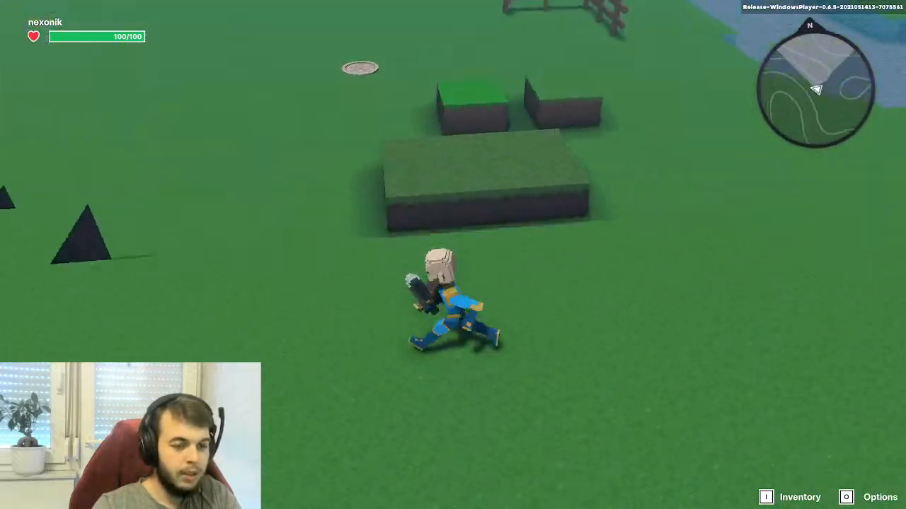
{"action": "key", "text": "d"}
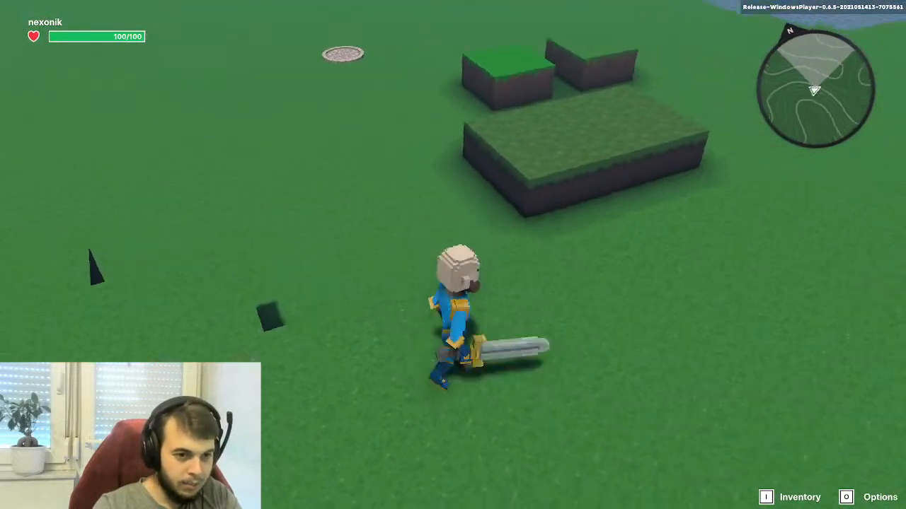
Run and jump the character onto and around the platform to view the tiled grass texture from above at several angles.
{"action": "key", "text": "w"}
{"action": "key", "text": "space"}
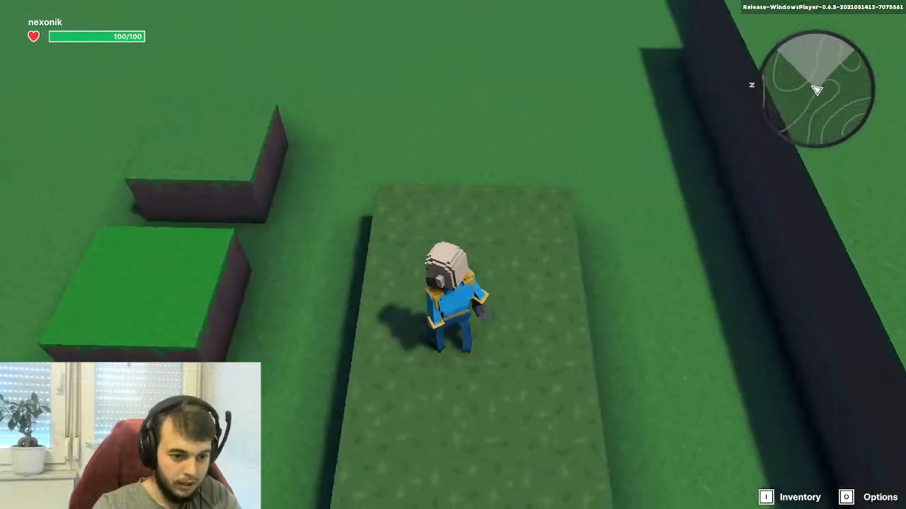
{"action": "key", "text": "s"}
{"action": "key", "text": "space"}
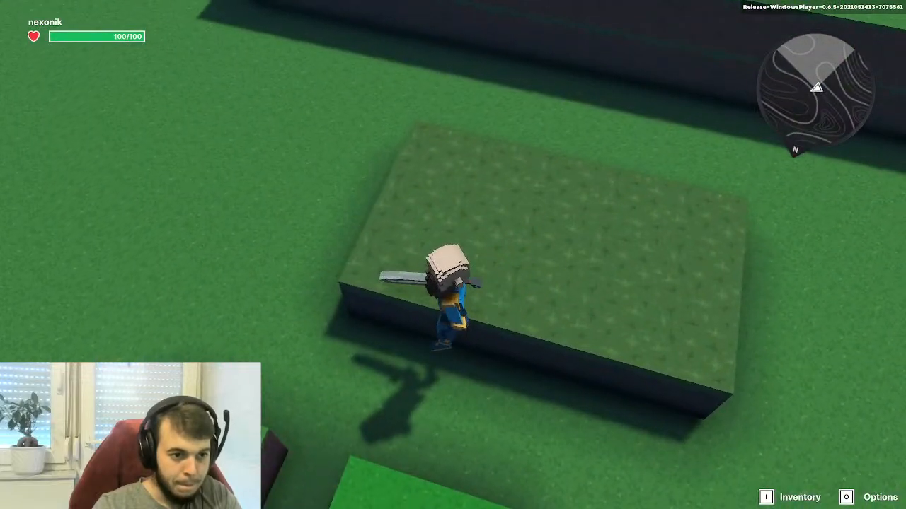
{"action": "key", "text": "w"}
{"action": "key", "text": "space"}
{"action": "key", "text": "a"}
{"action": "key", "text": "d"}
{"action": "key", "text": "space"}
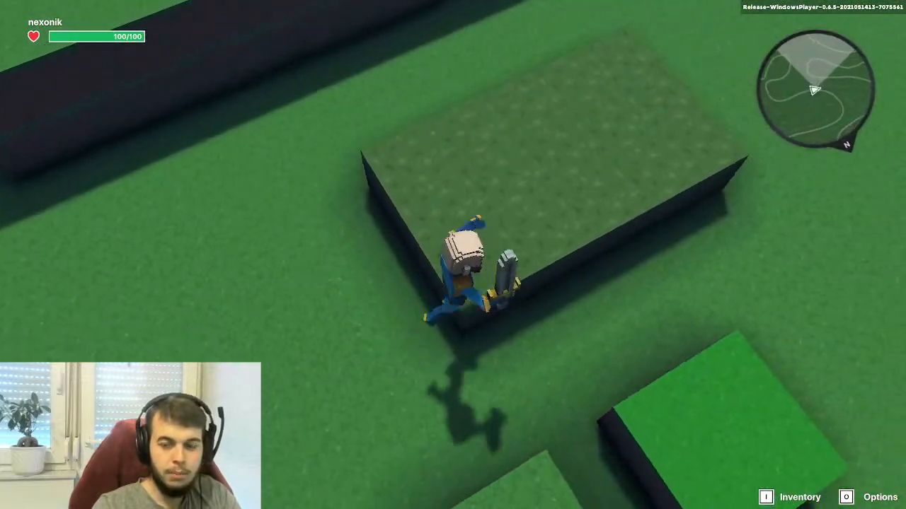
{"action": "key", "text": "w"}
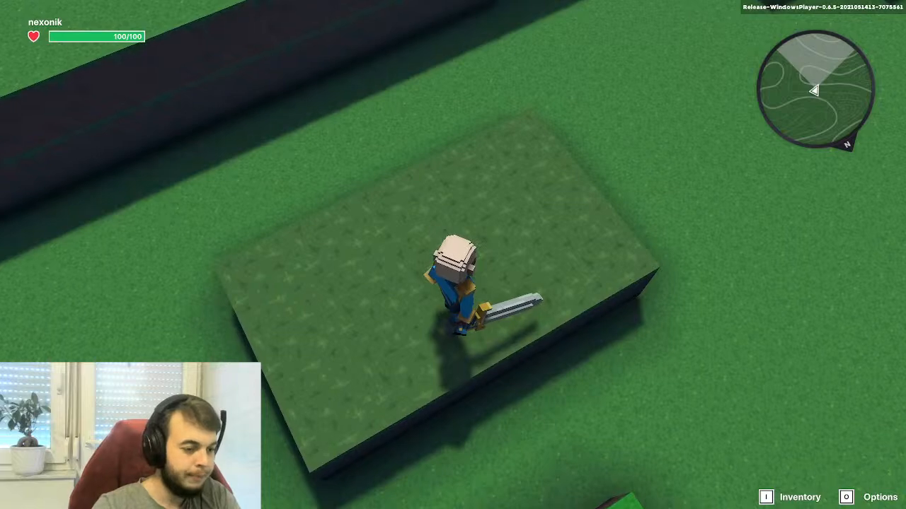
Stop playing the experience and return to the main menu without saving.
{"action": "key", "text": "Escape"}
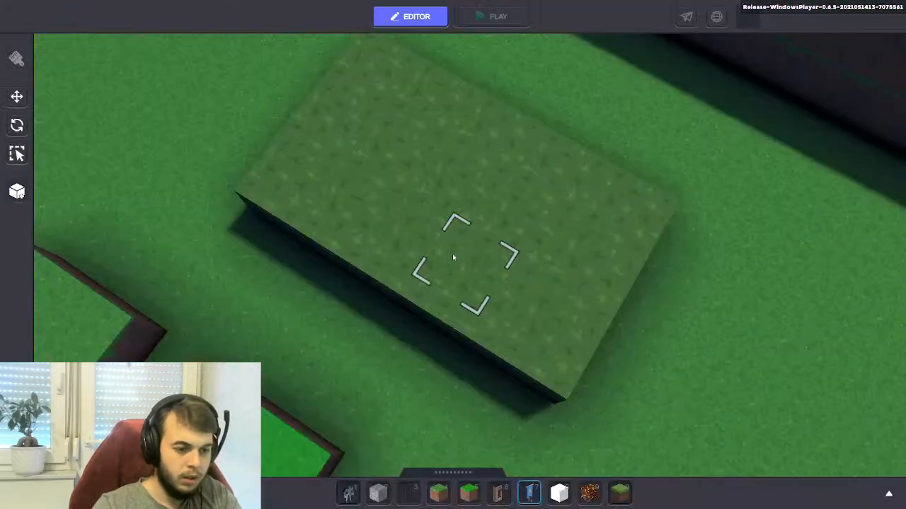
{"action": "left_click", "coordinate": [22, 17]}
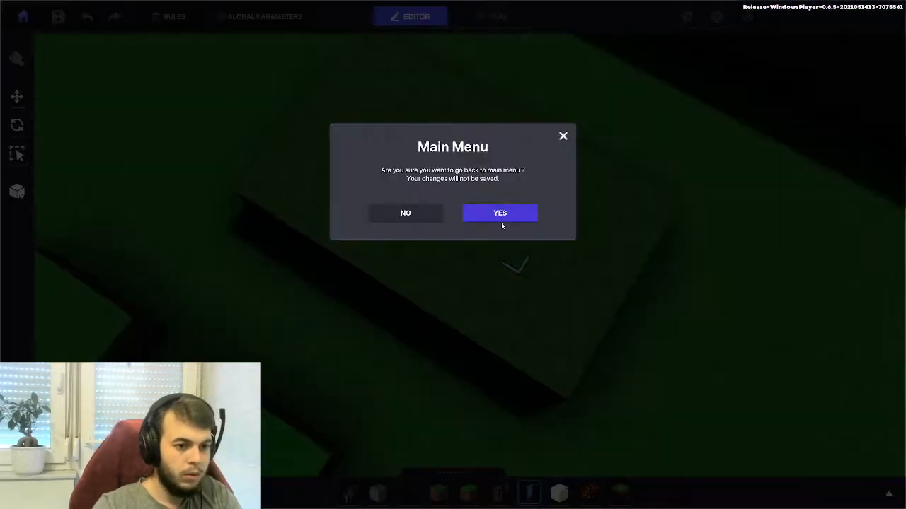
{"action": "left_click", "coordinate": [500, 213]}
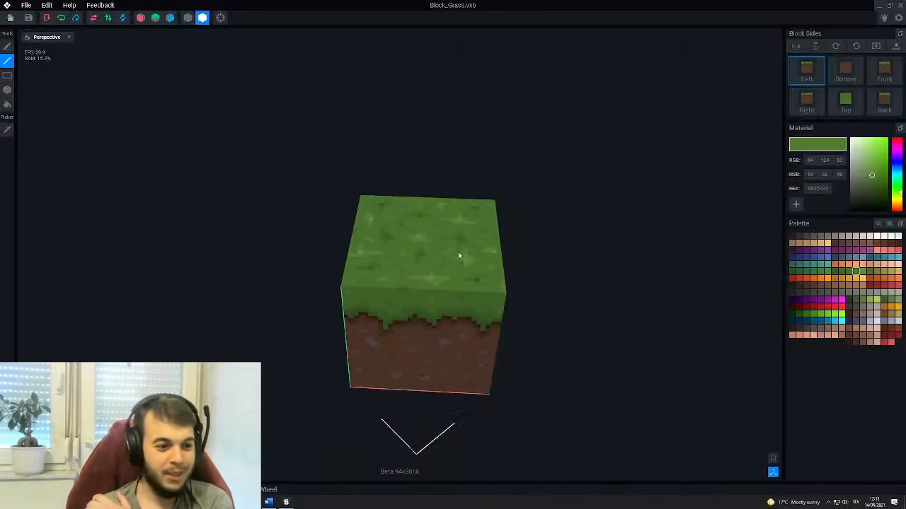
Switch to VoxEdit and examine the spacing of light and dark tufts on the grass block's top face.
{"action": "mouse_move", "coordinate": [460, 256]}
{"action": "right_mouse_down"}
{"action": "mouse_move", "coordinate": [441, 259]}
{"action": "mouse_move", "coordinate": [498, 243]}
{"action": "mouse_move", "coordinate": [442, 255]}
{"action": "right_mouse_up"}
{"action": "scroll", "coordinate": [441, 263], "scroll_direction": "up", "scroll_amount": 5}
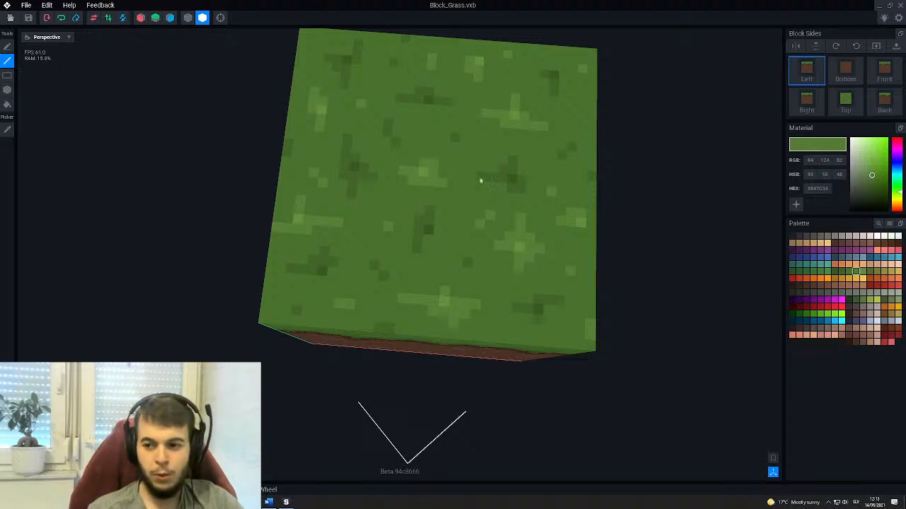
{"action": "right_click_drag", "start_coordinate": [378, 178], "coordinate": [493, 249]}
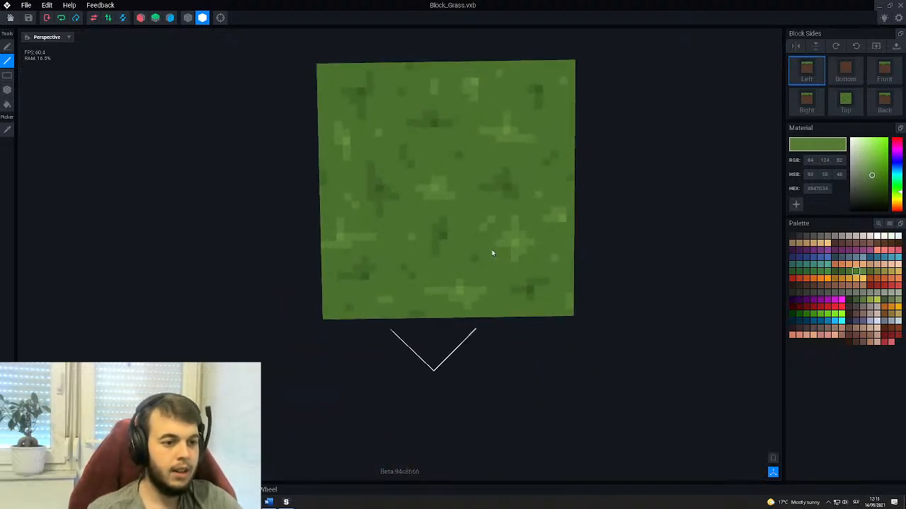
{"action": "scroll", "coordinate": [493, 249], "scroll_direction": "up", "scroll_amount": 3}
{"action": "right_click_drag", "start_coordinate": [459, 187], "coordinate": [439, 188]}
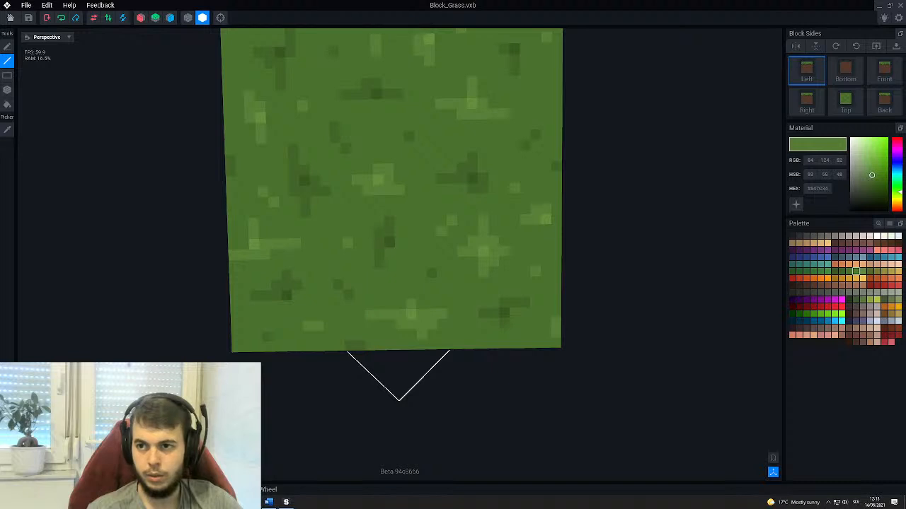
{"action": "mouse_move", "coordinate": [398, 312]}
{"action": "right_mouse_down"}
{"action": "mouse_move", "coordinate": [455, 269]}
{"action": "mouse_move", "coordinate": [410, 307]}
{"action": "mouse_move", "coordinate": [397, 306]}
{"action": "right_mouse_up"}
{"action": "scroll", "coordinate": [411, 308], "scroll_direction": "down", "scroll_amount": 3}
{"action": "scroll", "coordinate": [396, 304], "scroll_direction": "up", "scroll_amount": 3}
{"action": "middle_click_drag", "start_coordinate": [395, 304], "coordinate": [437, 309]}
{"action": "right_click_drag", "start_coordinate": [437, 309], "coordinate": [423, 298]}
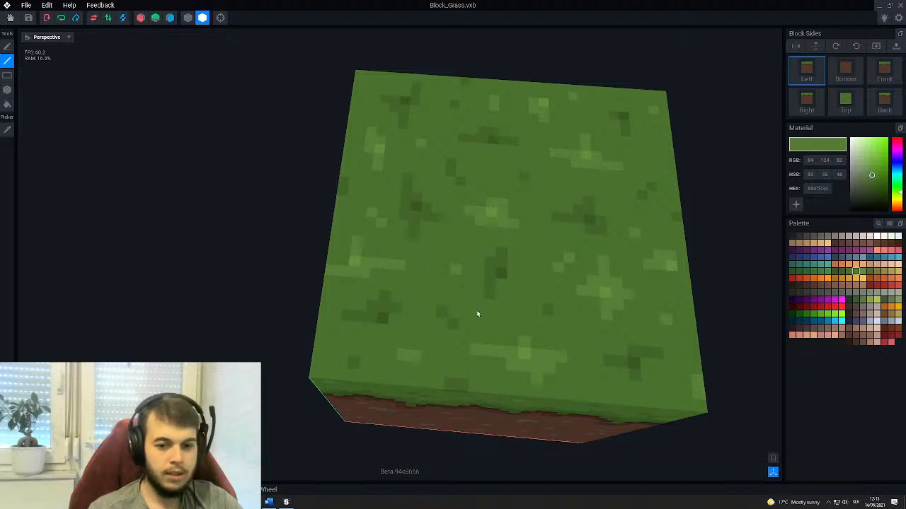
{"action": "right_click_drag", "start_coordinate": [471, 316], "coordinate": [486, 305]}
{"action": "scroll", "coordinate": [395, 327], "scroll_direction": "up", "scroll_amount": 1}
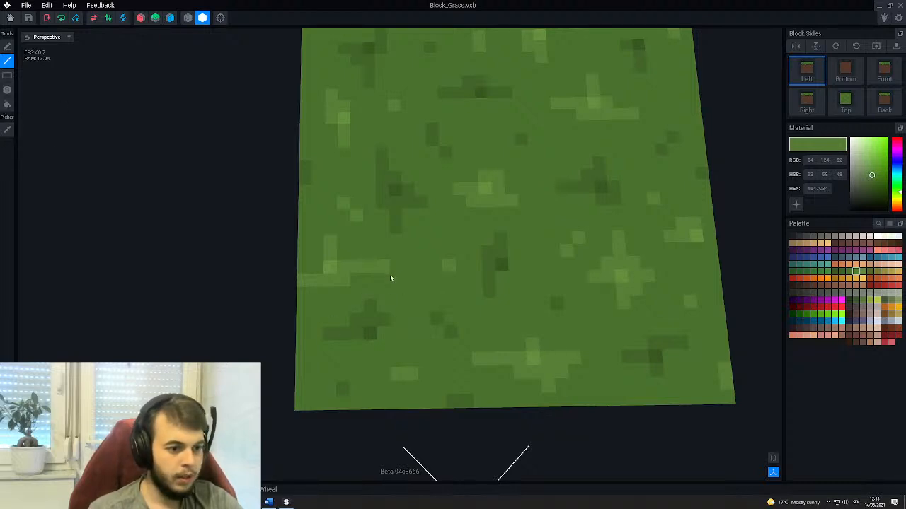
{"action": "left_click_drag", "start_coordinate": [426, 282], "coordinate": [436, 281]}
{"action": "left_click_drag", "start_coordinate": [461, 254], "coordinate": [460, 211]}
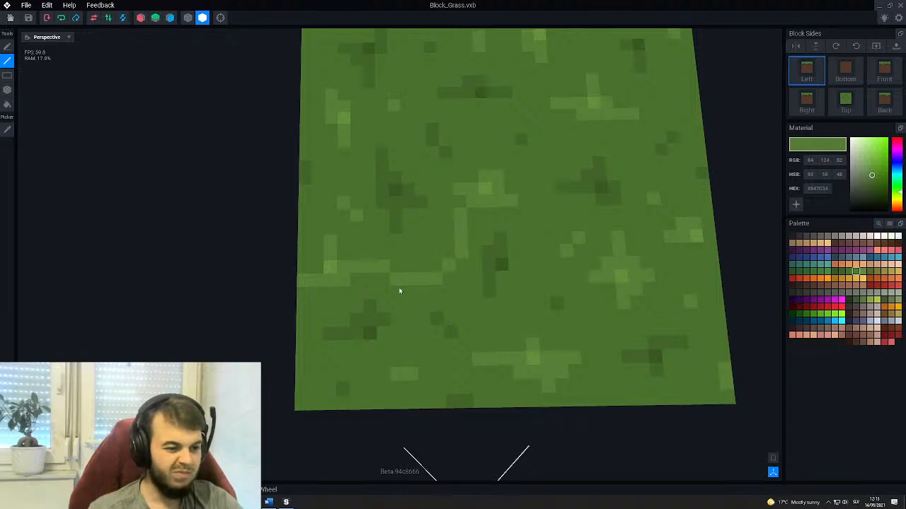
{"action": "key", "text": "ctrl+z"}
{"action": "key", "text": "ctrl+z"}
{"action": "key", "text": "ctrl+z"}
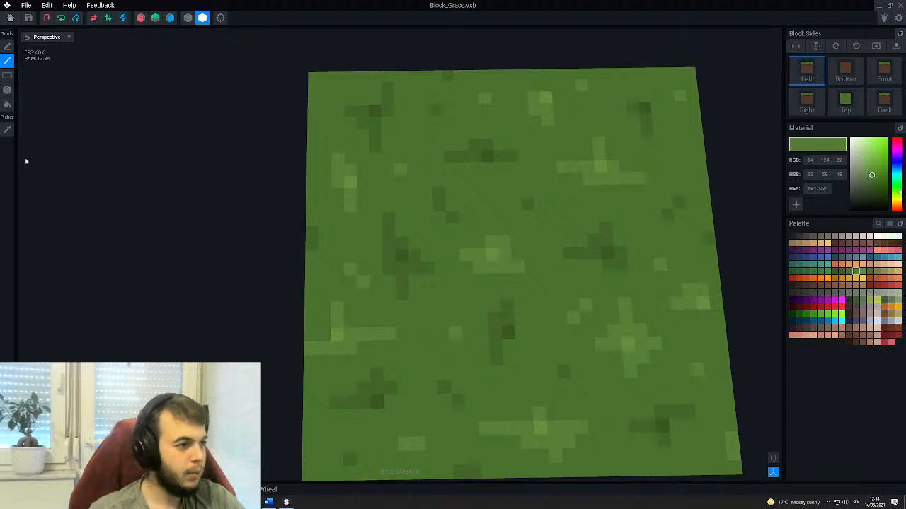
Sample the base grass green from the block's top face.
{"action": "left_click", "coordinate": [7, 130]}
{"action": "left_click", "coordinate": [462, 296]}
{"action": "scroll", "coordinate": [442, 297], "scroll_direction": "down", "scroll_amount": 3}
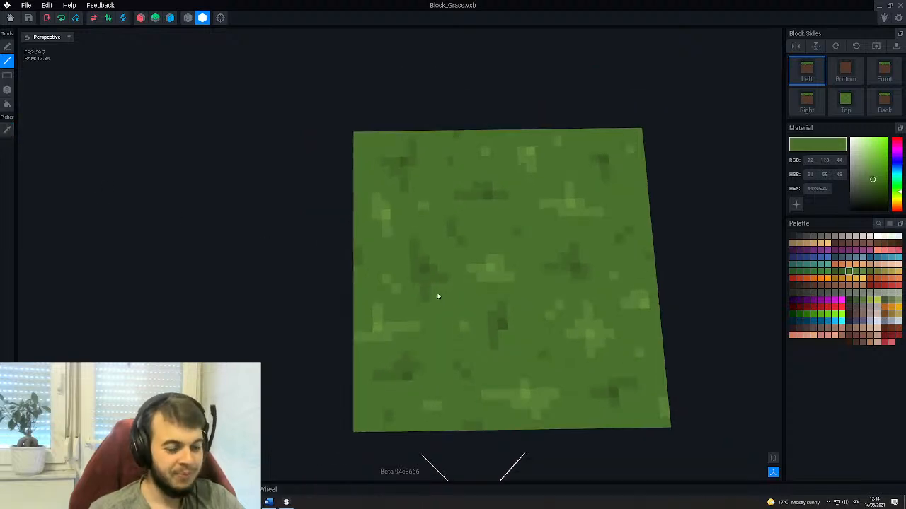
{"action": "right_click_drag", "start_coordinate": [436, 297], "coordinate": [431, 337]}
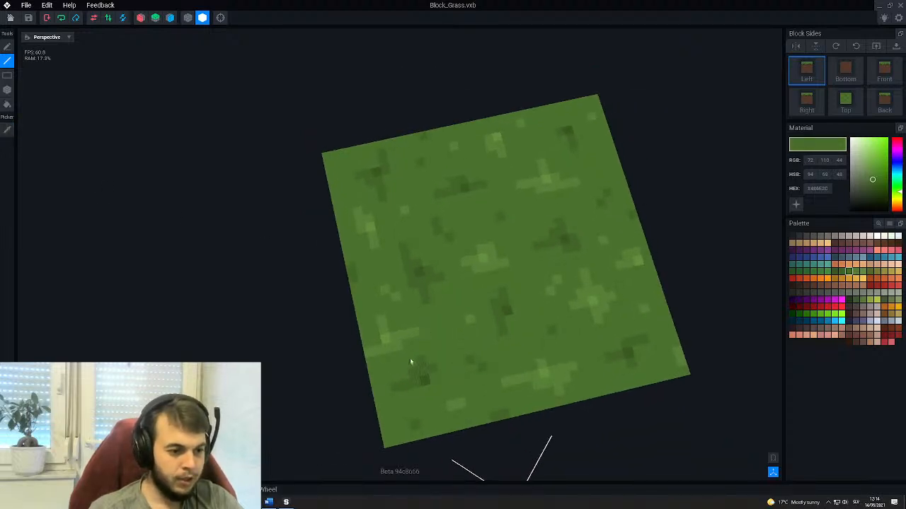
{"action": "scroll", "coordinate": [410, 358], "scroll_direction": "up", "scroll_amount": 3}
{"action": "right_click_drag", "start_coordinate": [350, 302], "coordinate": [347, 300]}
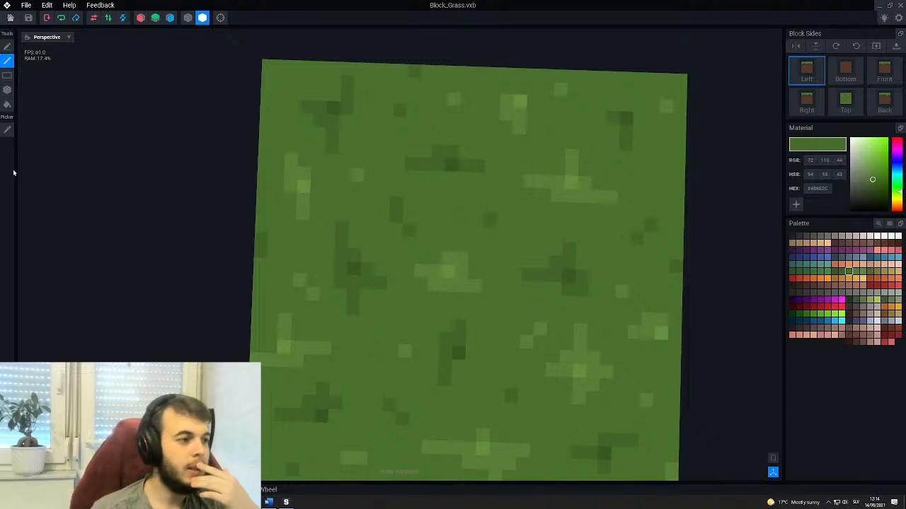
Sample the light green from the central tuft and extend the central and left light tufts with a few extra pixels.
{"action": "left_click", "coordinate": [438, 288], "text": "alt"}
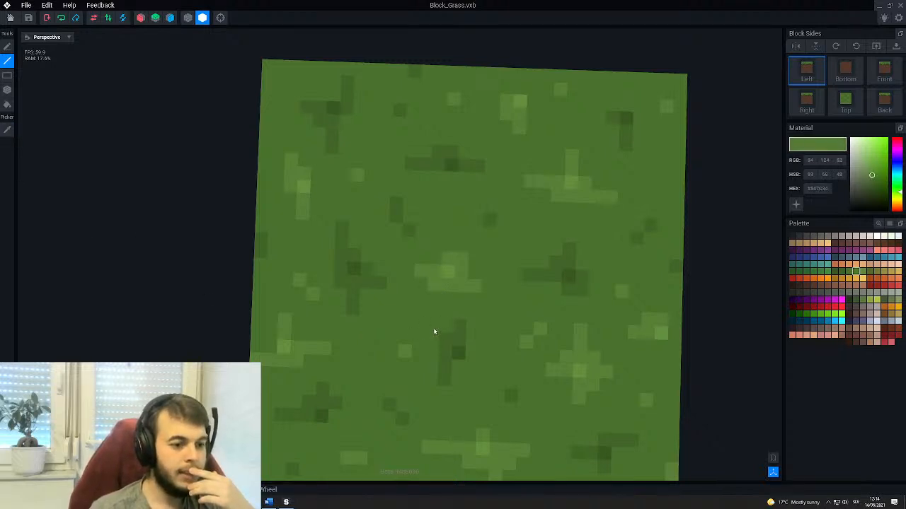
{"action": "scroll", "coordinate": [434, 331], "scroll_direction": "down", "scroll_amount": 5}
{"action": "middle_click_drag", "start_coordinate": [405, 184], "coordinate": [466, 244]}
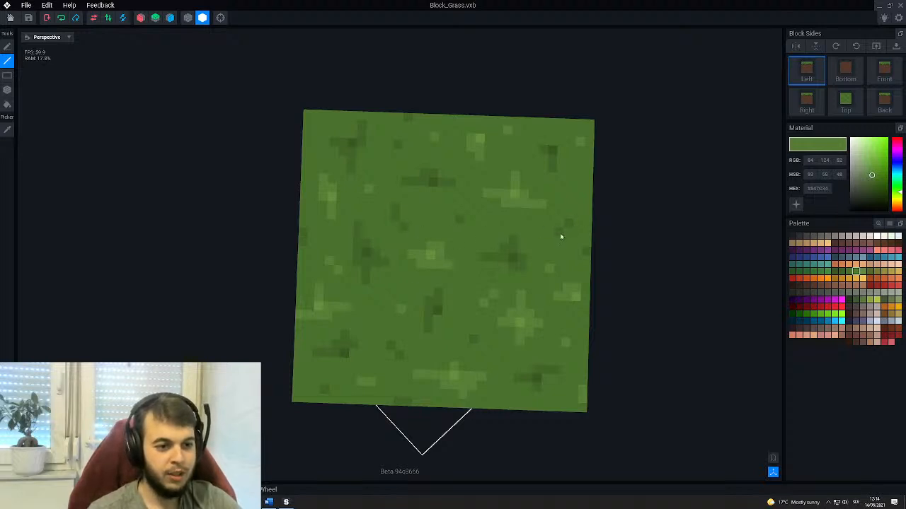
{"action": "scroll", "coordinate": [506, 291], "scroll_direction": "up", "scroll_amount": 2}
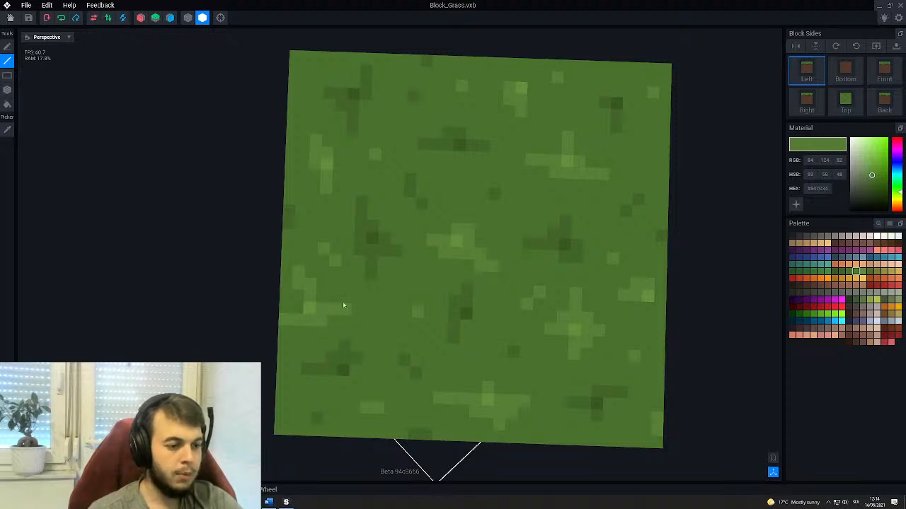
{"action": "middle_click_drag", "start_coordinate": [396, 399], "coordinate": [390, 397]}
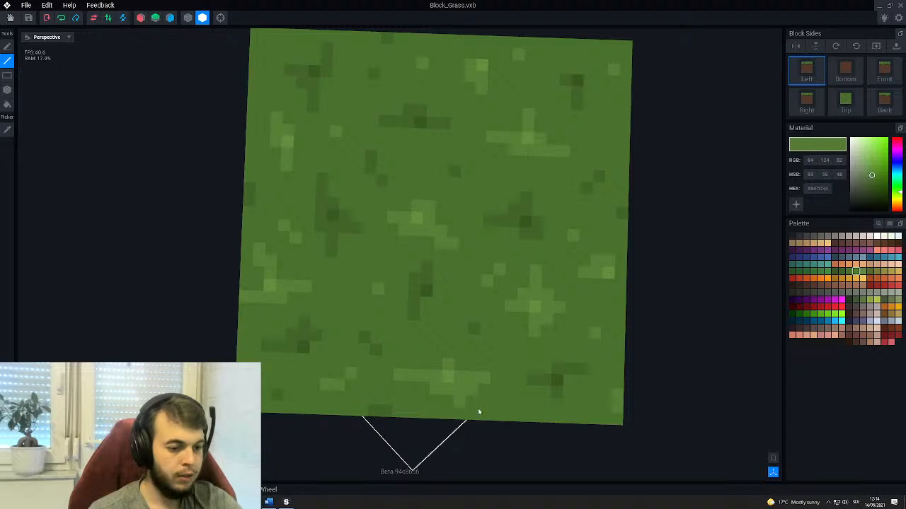
Resample the light green and extend the light tuft near the top face's lower edge with pixels on its right side.
{"action": "left_click", "coordinate": [8, 130]}
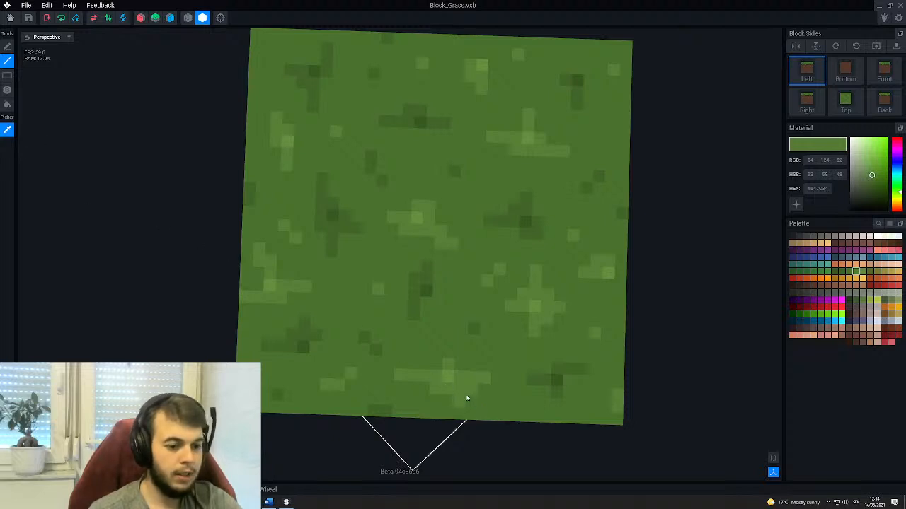
{"action": "left_click", "coordinate": [466, 390]}
{"action": "left_click", "coordinate": [6, 130]}
{"action": "left_click", "coordinate": [465, 378]}
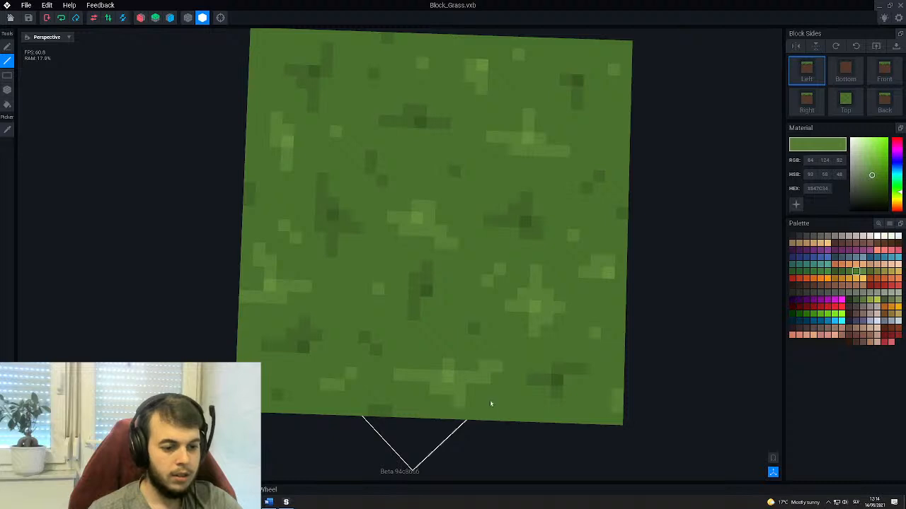
Paint extra light-green pixels on the upper-right tuft, beside the upper-edge tuft, and as a small pair near the top face's middle.
{"action": "scroll", "coordinate": [467, 381], "scroll_direction": "down", "scroll_amount": 3}
{"action": "right_click_drag", "start_coordinate": [467, 381], "coordinate": [401, 360]}
{"action": "scroll", "coordinate": [401, 360], "scroll_direction": "up", "scroll_amount": 3}
{"action": "mouse_move", "coordinate": [400, 361]}
{"action": "middle_mouse_down"}
{"action": "mouse_move", "coordinate": [348, 359]}
{"action": "mouse_move", "coordinate": [397, 347]}
{"action": "middle_mouse_up"}
{"action": "right_click_drag", "start_coordinate": [397, 347], "coordinate": [519, 318]}
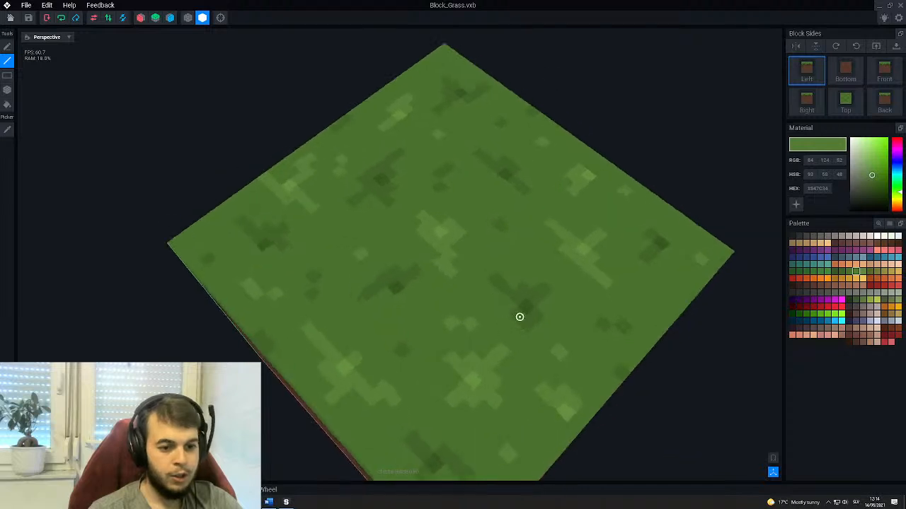
{"action": "scroll", "coordinate": [593, 288], "scroll_direction": "up", "scroll_amount": 2}
{"action": "right_click_drag", "start_coordinate": [493, 262], "coordinate": [464, 225]}
{"action": "right_click_drag", "start_coordinate": [471, 287], "coordinate": [430, 323]}
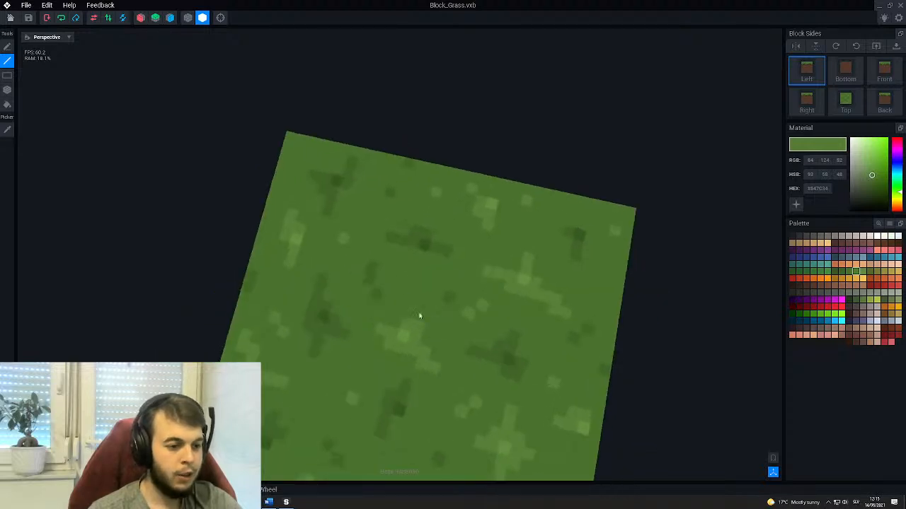
Sample the dark green from the lower-left tuft and extend the central and upper-left dark tufts by a few pixels.
{"action": "middle_click_drag", "start_coordinate": [409, 322], "coordinate": [442, 204]}
{"action": "left_click", "coordinate": [7, 130]}
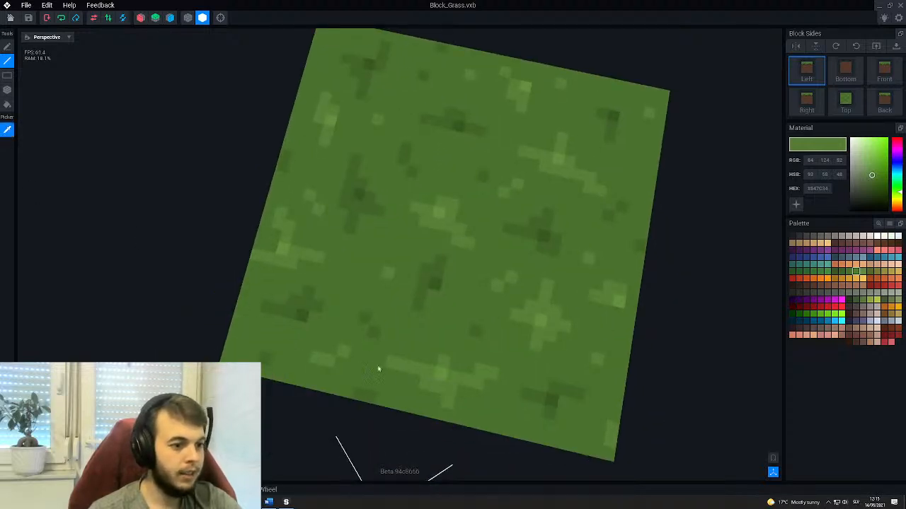
{"action": "left_click", "coordinate": [317, 311]}
{"action": "right_click_drag", "start_coordinate": [360, 344], "coordinate": [398, 297]}
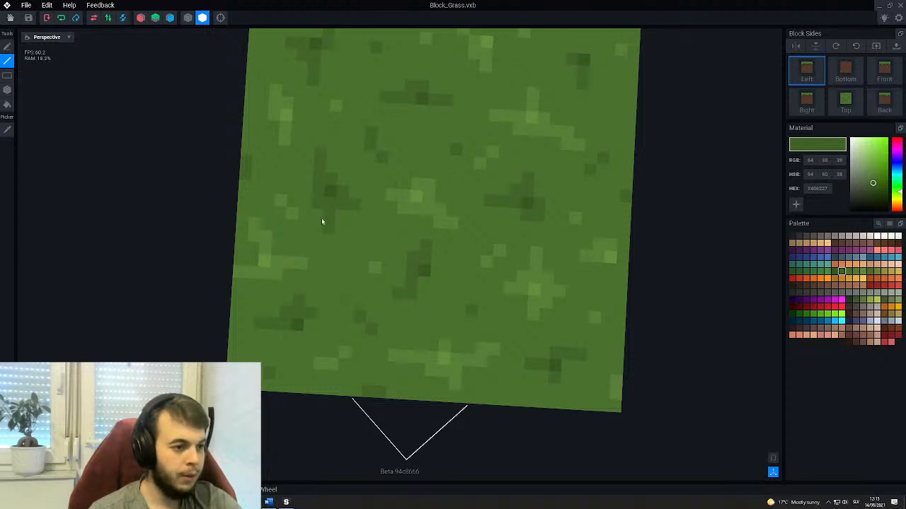
{"action": "right_click_drag", "start_coordinate": [323, 225], "coordinate": [331, 241]}
{"action": "left_click_drag", "start_coordinate": [325, 244], "coordinate": [325, 225]}
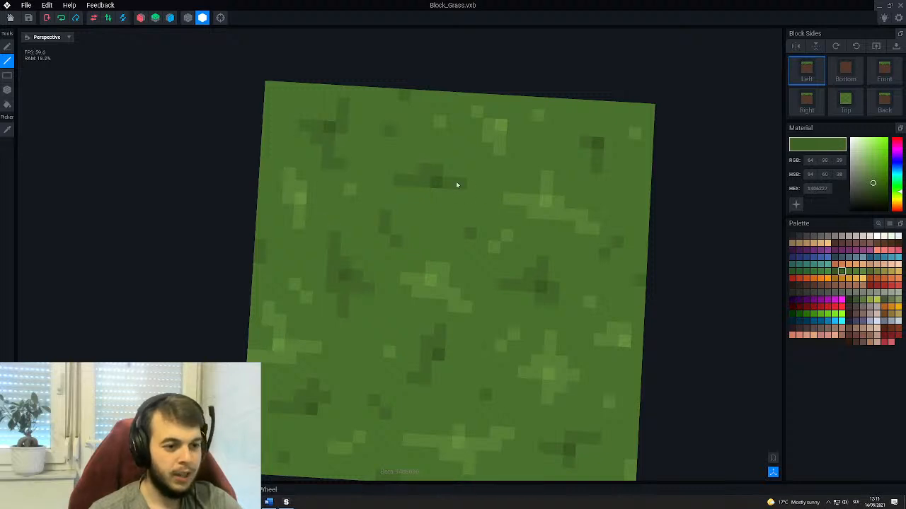
Add dark-green pixels beside the upper-middle, upper-right and lower-right dark tufts on the top face.
{"action": "left_click_drag", "start_coordinate": [423, 194], "coordinate": [422, 204]}
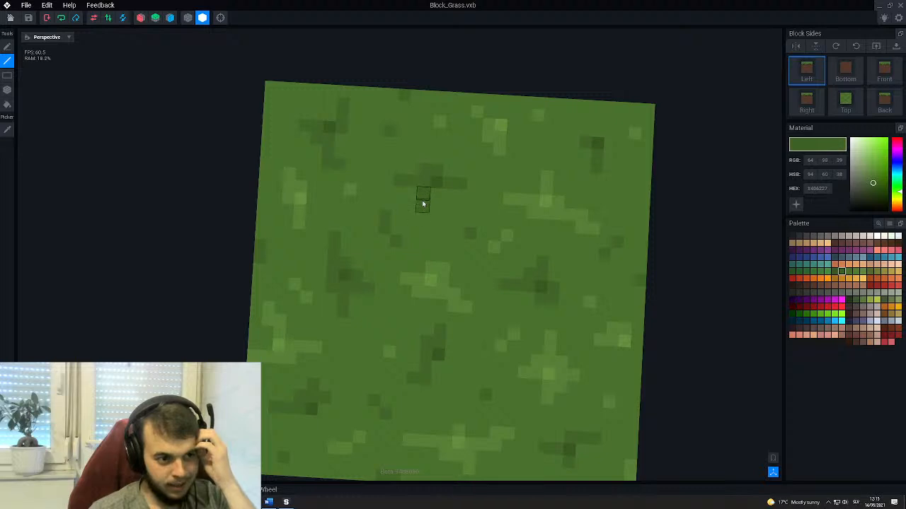
{"action": "left_click", "coordinate": [433, 206]}
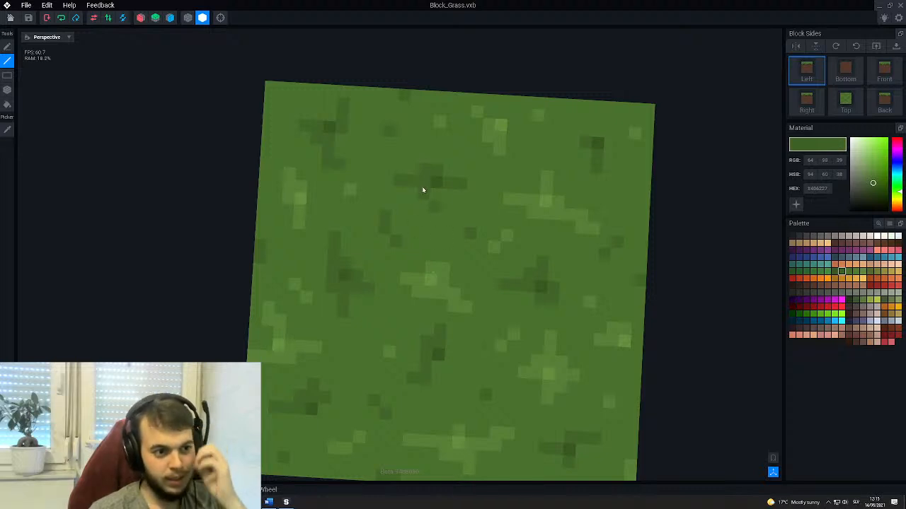
{"action": "right_click_drag", "start_coordinate": [465, 246], "coordinate": [434, 233]}
{"action": "middle_click_drag", "start_coordinate": [438, 237], "coordinate": [401, 355]}
{"action": "scroll", "coordinate": [443, 241], "scroll_direction": "up", "scroll_amount": 3}
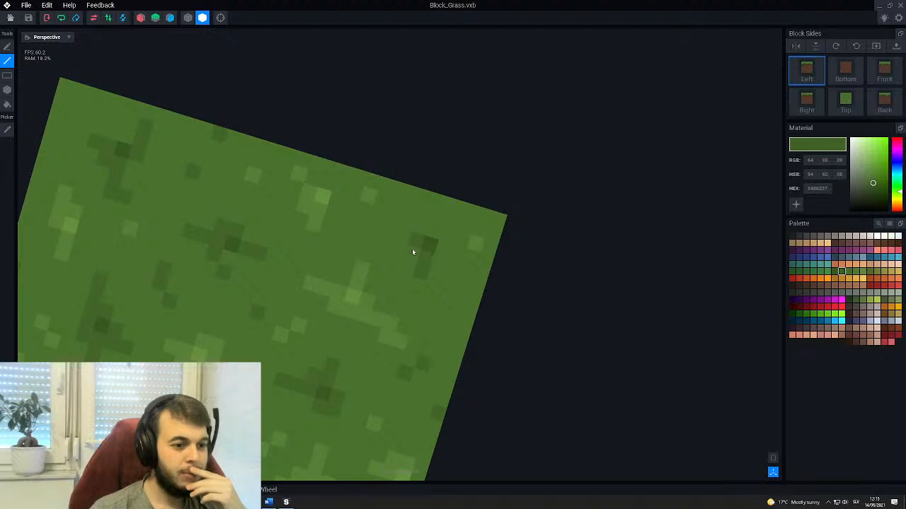
{"action": "right_click_drag", "start_coordinate": [406, 259], "coordinate": [347, 283]}
{"action": "scroll", "coordinate": [459, 348], "scroll_direction": "up", "scroll_amount": 5}
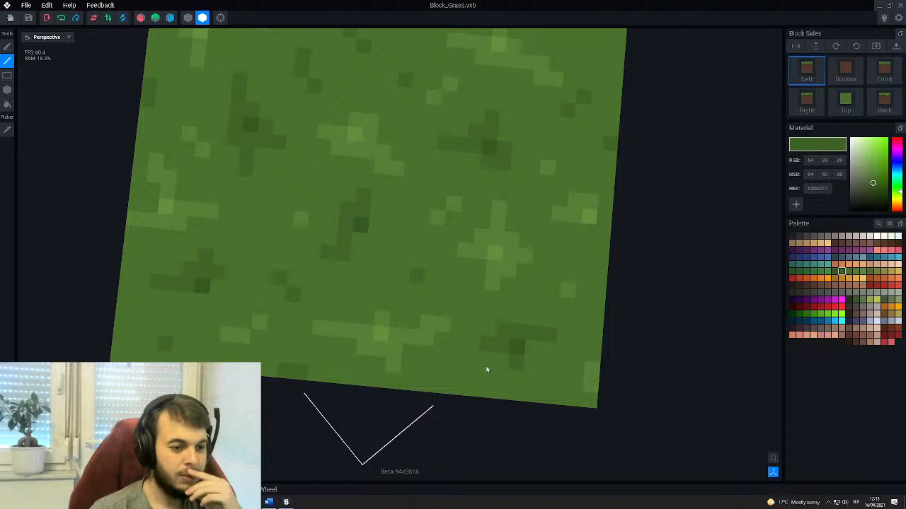
{"action": "left_click", "coordinate": [527, 379]}
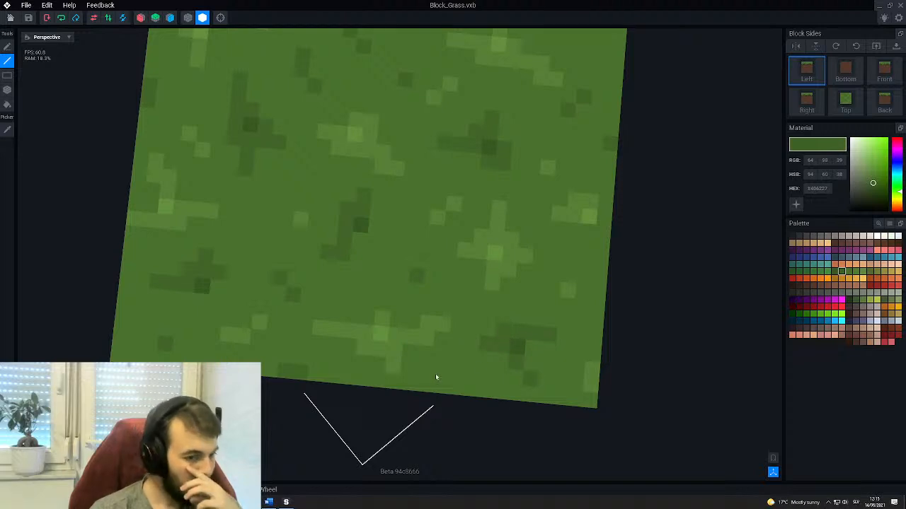
{"action": "middle_click_drag", "start_coordinate": [399, 335], "coordinate": [515, 408]}
{"action": "middle_click_drag", "start_coordinate": [398, 298], "coordinate": [364, 329]}
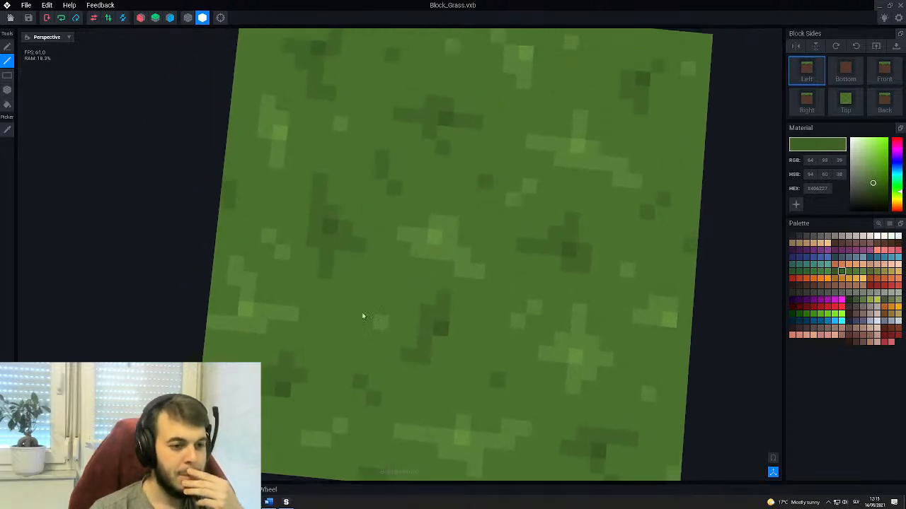
{"action": "scroll", "coordinate": [367, 268], "scroll_direction": "down", "scroll_amount": 3}
{"action": "right_click_drag", "start_coordinate": [368, 253], "coordinate": [375, 247]}
{"action": "scroll", "coordinate": [375, 246], "scroll_direction": "up", "scroll_amount": 3}
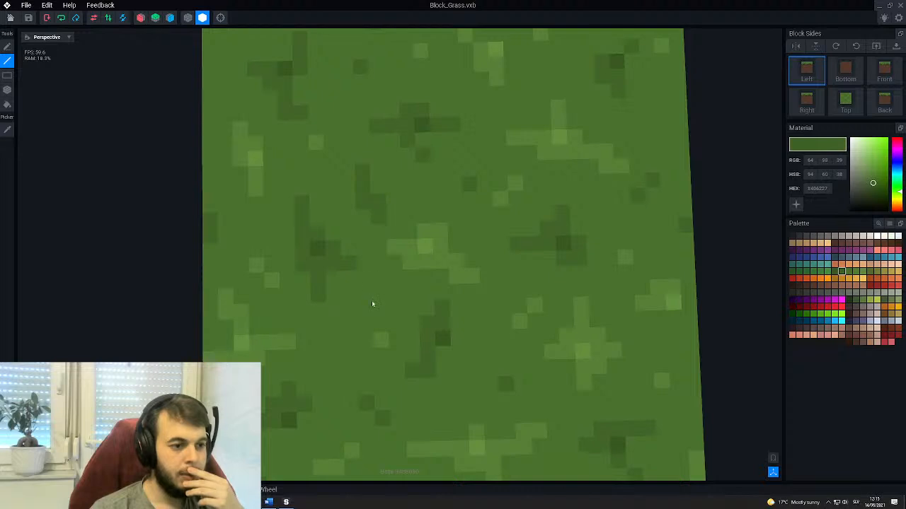
Paint dark-green pixels beside the small dark spot at the upper left and the one near the top face's lower-middle area.
{"action": "scroll", "coordinate": [389, 201], "scroll_direction": "down", "scroll_amount": 2}
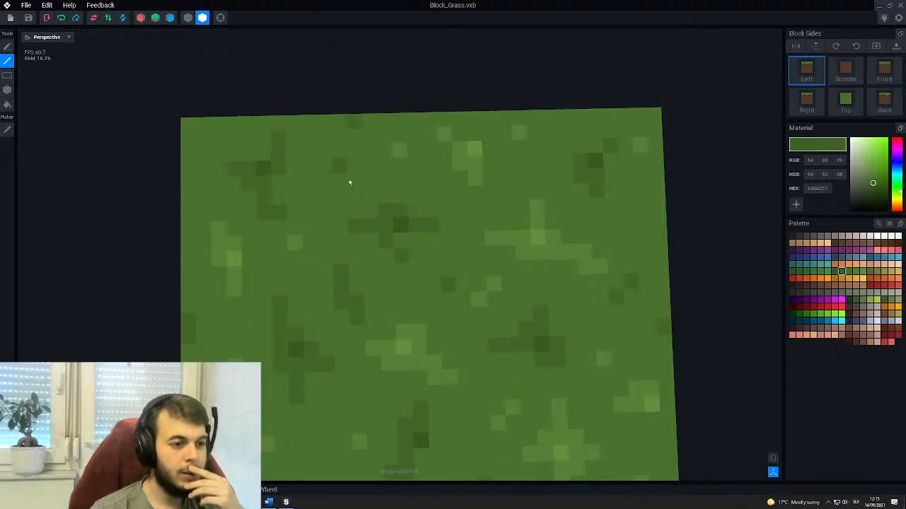
{"action": "left_click", "coordinate": [325, 169]}
{"action": "scroll", "coordinate": [337, 235], "scroll_direction": "down", "scroll_amount": 3}
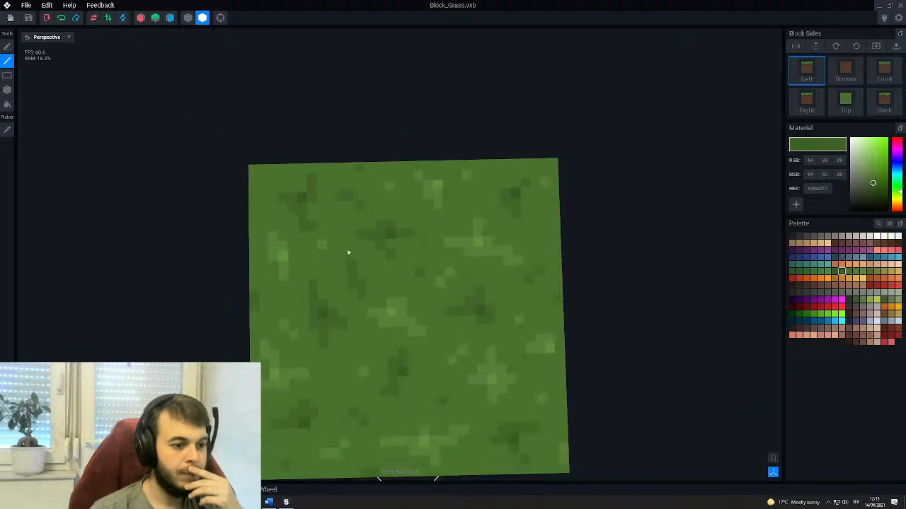
{"action": "middle_click_drag", "start_coordinate": [440, 392], "coordinate": [418, 279]}
{"action": "right_click_drag", "start_coordinate": [418, 279], "coordinate": [402, 302]}
{"action": "scroll", "coordinate": [402, 303], "scroll_direction": "up", "scroll_amount": 3}
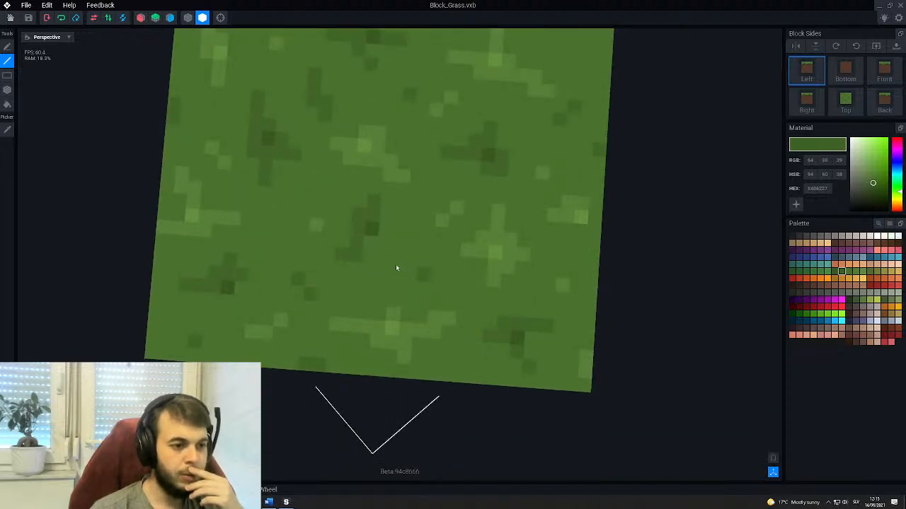
{"action": "left_click", "coordinate": [406, 285]}
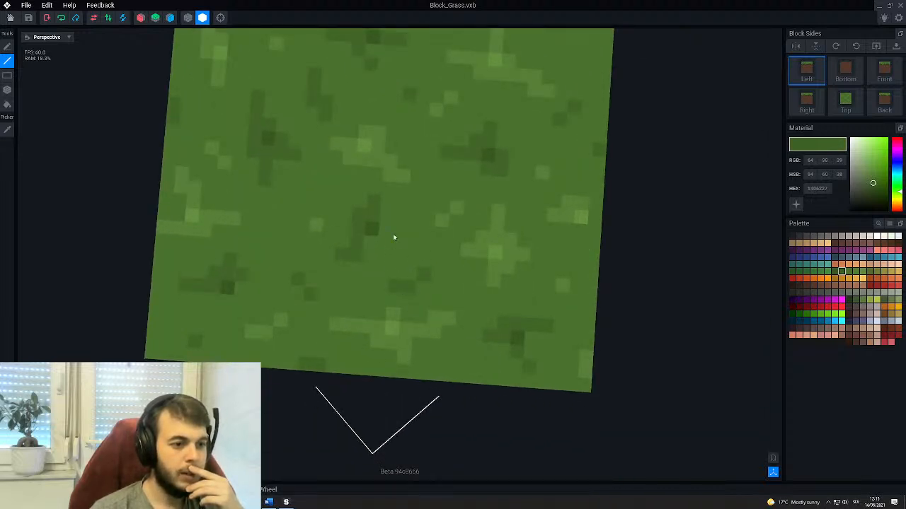
Sample the light green from the upper-left light tuft and extend that tuft and the upper-right light tuft by a few pixels.
{"action": "right_click_drag", "start_coordinate": [394, 251], "coordinate": [438, 246]}
{"action": "left_click", "coordinate": [8, 129]}
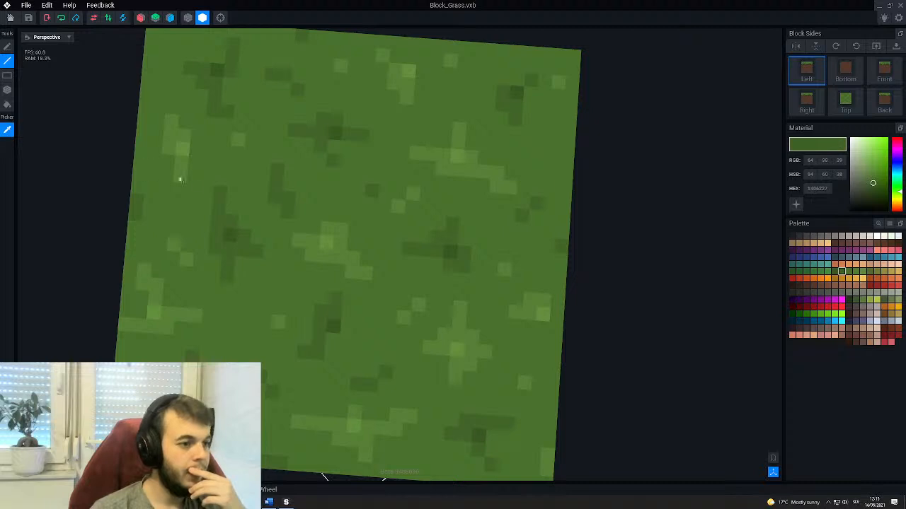
{"action": "left_click", "coordinate": [180, 174]}
{"action": "middle_click_drag", "start_coordinate": [188, 181], "coordinate": [229, 190]}
{"action": "left_click", "coordinate": [234, 185]}
{"action": "left_click", "coordinate": [446, 150]}
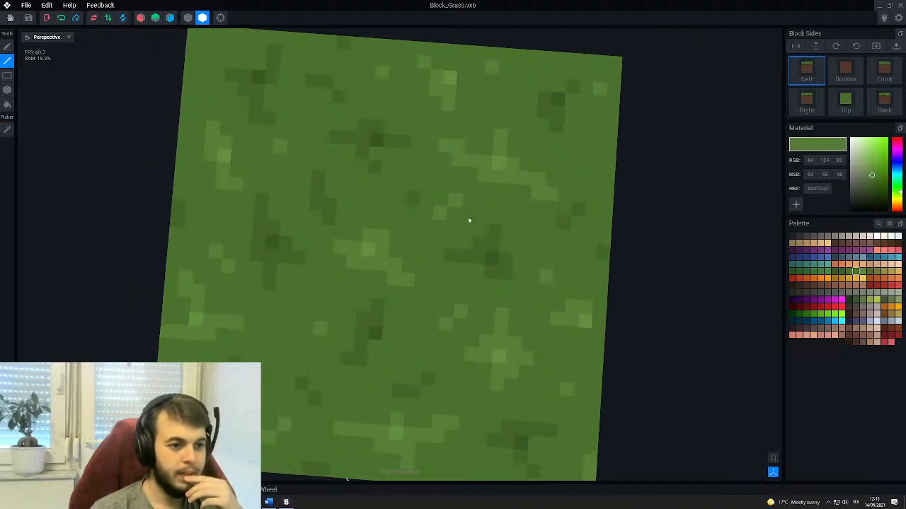
Add light-green pixels beside the lower-right light tuft and at the right end of the lower-left light tuft.
{"action": "middle_click_drag", "start_coordinate": [500, 340], "coordinate": [528, 200]}
{"action": "middle_click_drag", "start_coordinate": [612, 228], "coordinate": [484, 267]}
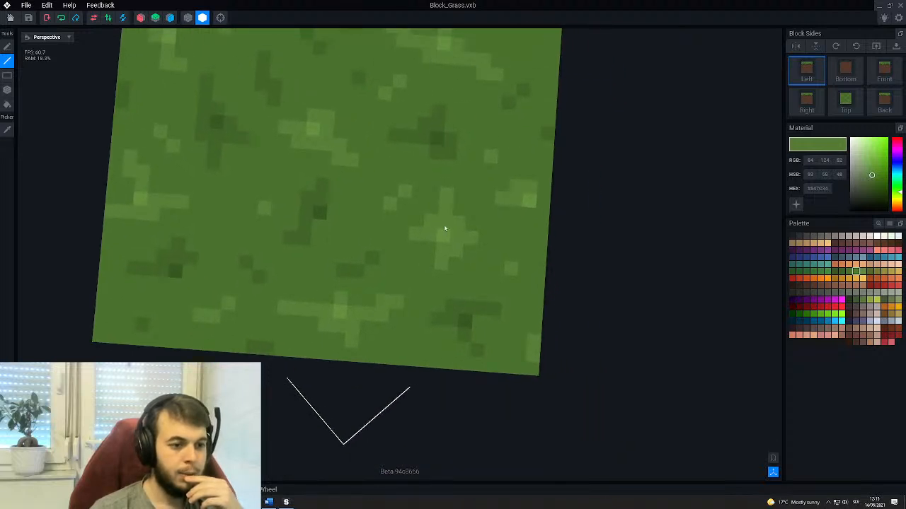
{"action": "scroll", "coordinate": [447, 255], "scroll_direction": "up", "scroll_amount": 3}
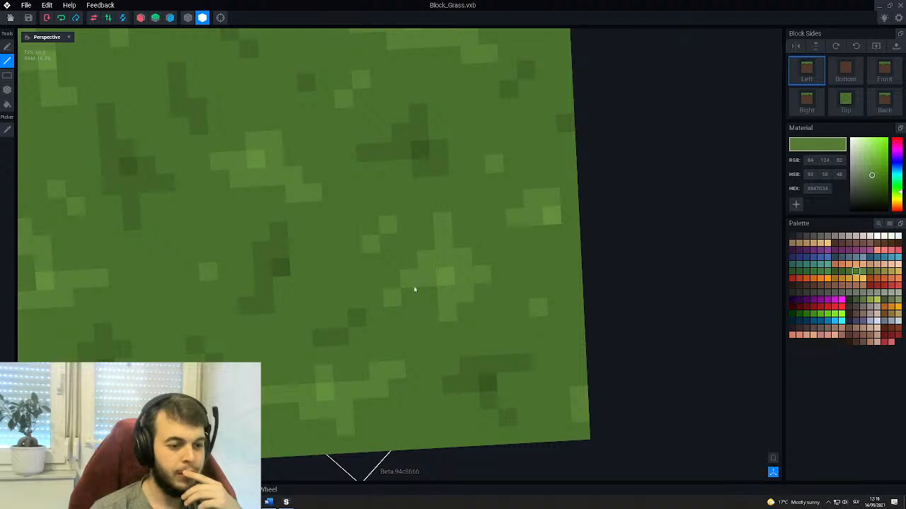
{"action": "middle_click_drag", "start_coordinate": [449, 269], "coordinate": [699, 198]}
{"action": "scroll", "coordinate": [424, 261], "scroll_direction": "down", "scroll_amount": 1}
{"action": "mouse_move", "coordinate": [392, 242]}
{"action": "right_mouse_down"}
{"action": "mouse_move", "coordinate": [405, 226]}
{"action": "mouse_move", "coordinate": [390, 251]}
{"action": "mouse_move", "coordinate": [382, 234]}
{"action": "right_mouse_up"}
{"action": "scroll", "coordinate": [407, 259], "scroll_direction": "down", "scroll_amount": 5}
{"action": "right_click_drag", "start_coordinate": [420, 283], "coordinate": [459, 307]}
{"action": "scroll", "coordinate": [479, 263], "scroll_direction": "up", "scroll_amount": 3}
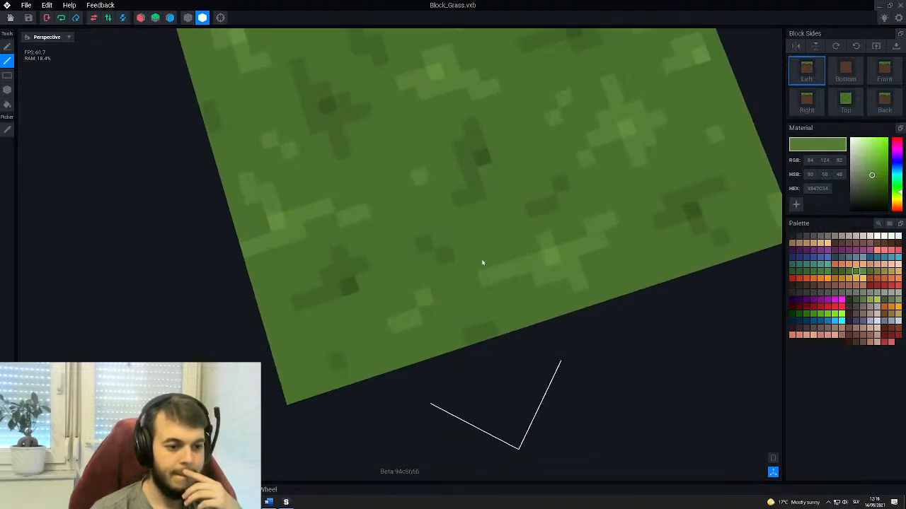
Sample the brighter green #5F8A3B and paint single highlight pixels near the top face's lower-right and lower-left corners.
{"action": "right_click_drag", "start_coordinate": [466, 272], "coordinate": [426, 255]}
{"action": "scroll", "coordinate": [441, 281], "scroll_direction": "up", "scroll_amount": 3}
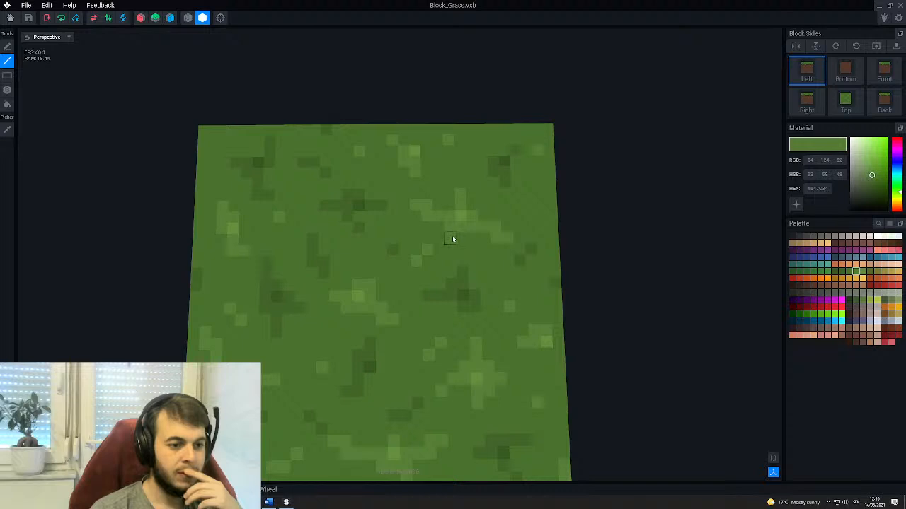
{"action": "middle_click_drag", "start_coordinate": [434, 263], "coordinate": [437, 265]}
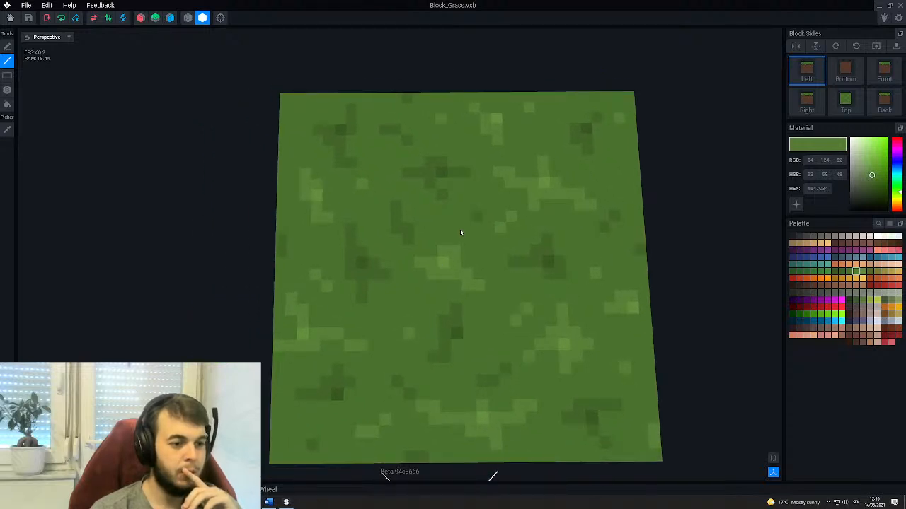
{"action": "right_click_drag", "start_coordinate": [390, 234], "coordinate": [240, 214]}
{"action": "right_click_drag", "start_coordinate": [348, 254], "coordinate": [428, 297]}
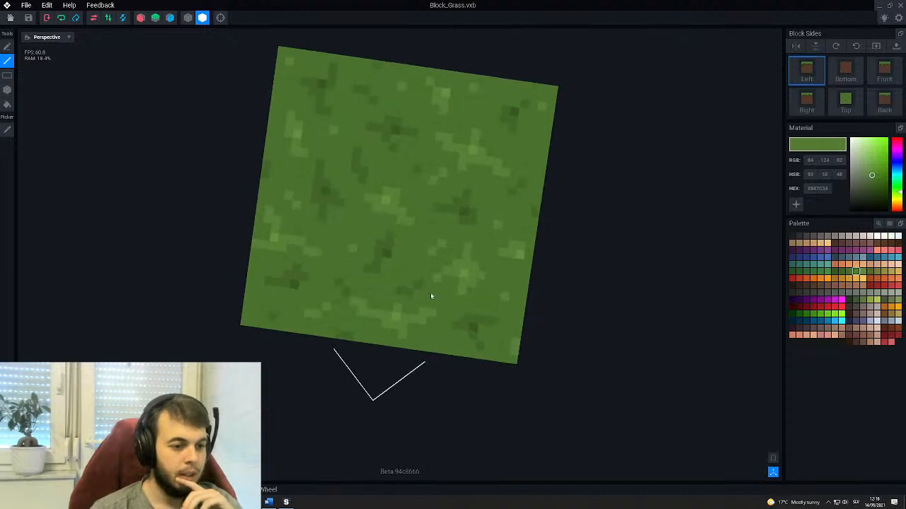
{"action": "scroll", "coordinate": [428, 297], "scroll_direction": "up", "scroll_amount": 3}
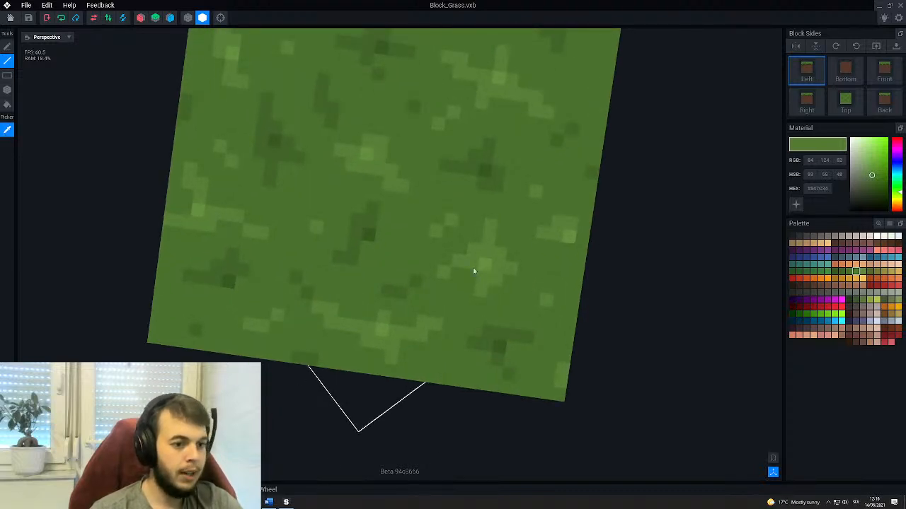
{"action": "left_click", "coordinate": [446, 293]}
{"action": "middle_click_drag", "start_coordinate": [241, 68], "coordinate": [261, 217]}
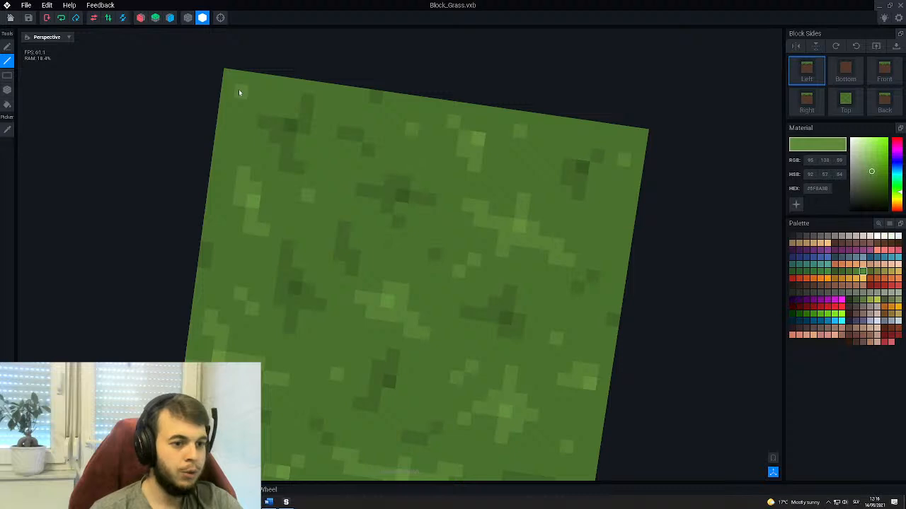
{"action": "middle_click_drag", "start_coordinate": [467, 288], "coordinate": [362, 168]}
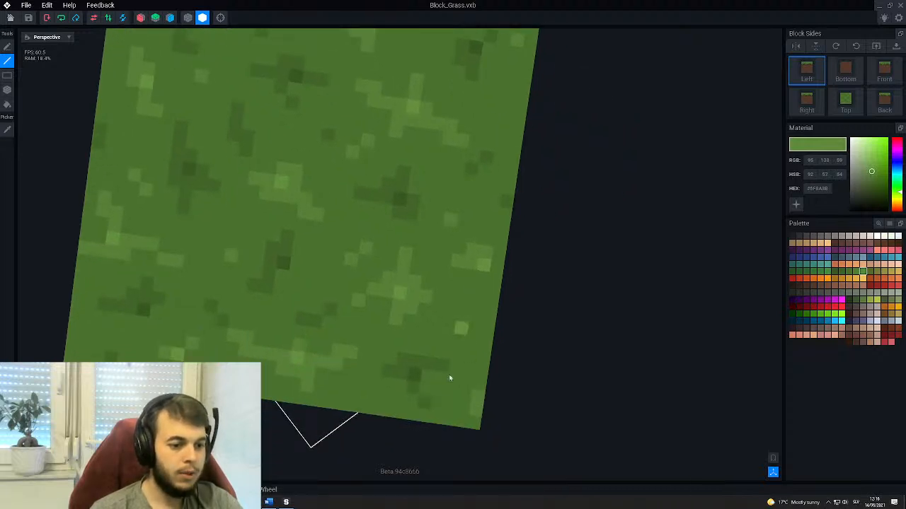
Choose the darker green #375621 and paint accent pixels on the dark tufts left of centre and near the lower middle.
{"action": "left_click", "coordinate": [833, 273]}
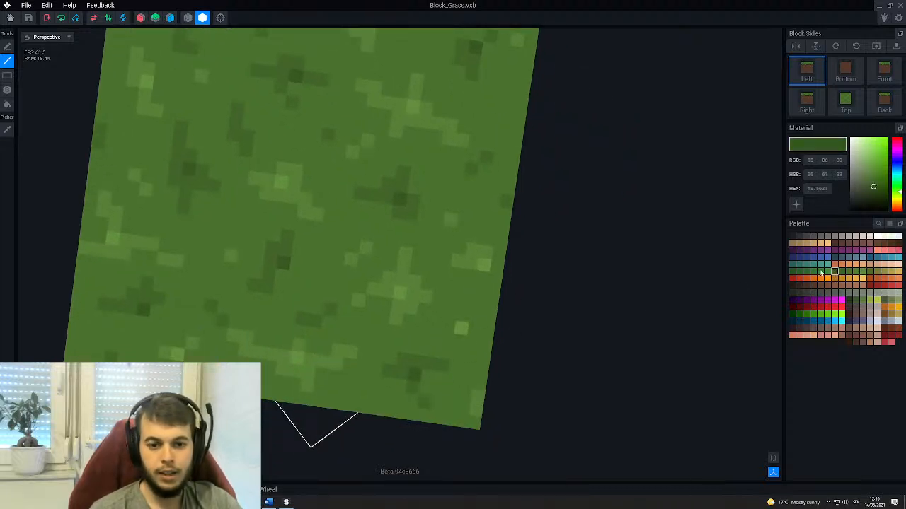
{"action": "middle_click_drag", "start_coordinate": [200, 259], "coordinate": [336, 334]}
{"action": "right_click_drag", "start_coordinate": [336, 335], "coordinate": [356, 319]}
{"action": "right_click_drag", "start_coordinate": [371, 266], "coordinate": [400, 285]}
{"action": "scroll", "coordinate": [366, 219], "scroll_direction": "up", "scroll_amount": 3}
{"action": "scroll", "coordinate": [387, 268], "scroll_direction": "down", "scroll_amount": 3}
{"action": "scroll", "coordinate": [442, 370], "scroll_direction": "up", "scroll_amount": 3}
{"action": "right_click_drag", "start_coordinate": [425, 401], "coordinate": [425, 320]}
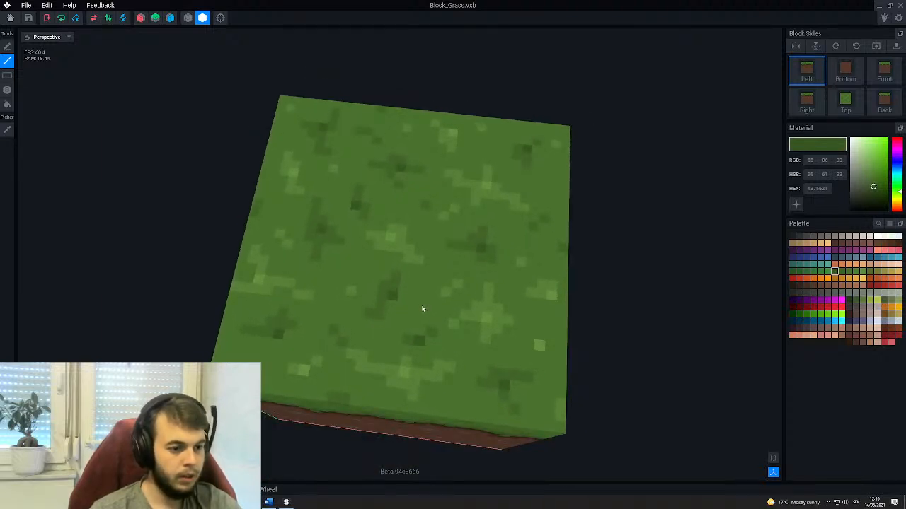
Sample the light green #547C34 and paint a single pixel between the two dark tufts near the lower middle.
{"action": "scroll", "coordinate": [422, 307], "scroll_direction": "up", "scroll_amount": 2}
{"action": "left_click", "coordinate": [7, 129]}
{"action": "left_click", "coordinate": [474, 277]}
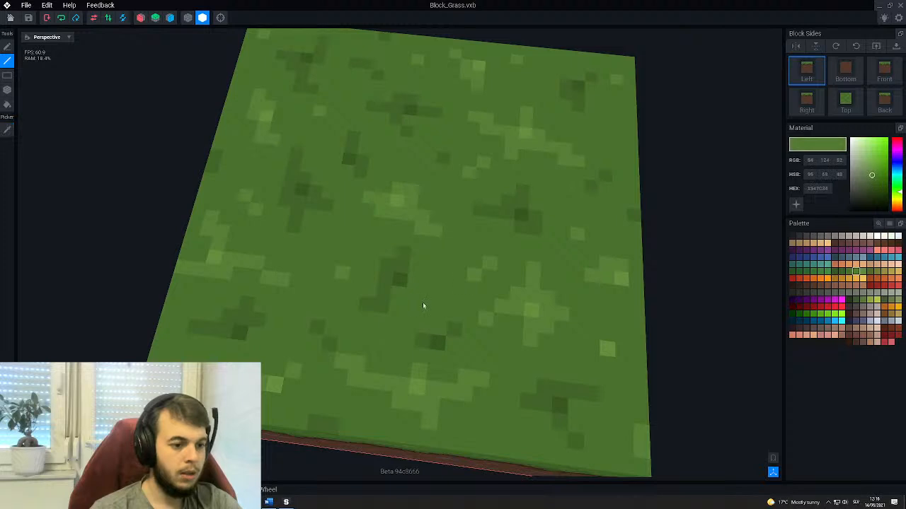
{"action": "left_click", "coordinate": [427, 300]}
Preview the block as a repeated grid and examine how the top texture tiles, then return to the single block.
{"action": "right_click_drag", "start_coordinate": [425, 312], "coordinate": [409, 334]}
{"action": "scroll", "coordinate": [413, 324], "scroll_direction": "down", "scroll_amount": 2}
{"action": "scroll", "coordinate": [412, 326], "scroll_direction": "down", "scroll_amount": 3}
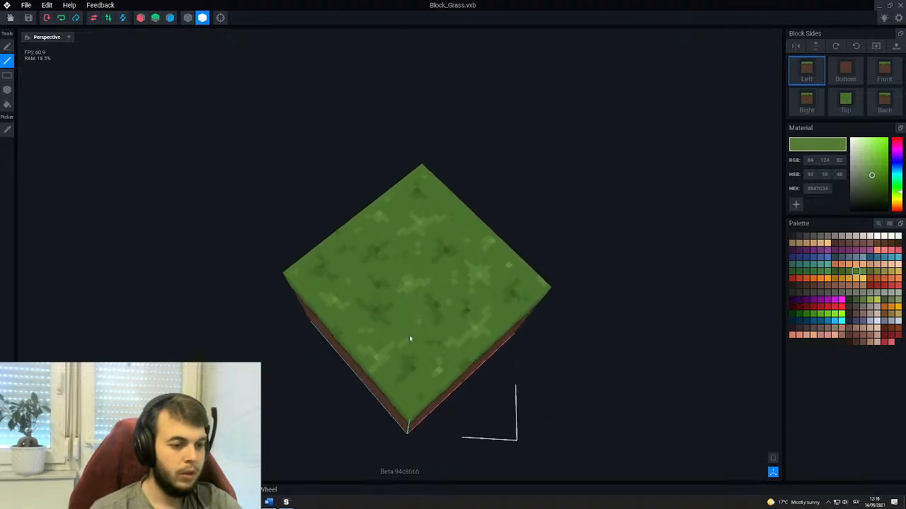
{"action": "scroll", "coordinate": [409, 335], "scroll_direction": "up", "scroll_amount": 2}
{"action": "scroll", "coordinate": [488, 318], "scroll_direction": "down", "scroll_amount": 2}
{"action": "right_click_drag", "start_coordinate": [491, 323], "coordinate": [431, 296]}
{"action": "left_click", "coordinate": [773, 458]}
{"action": "scroll", "coordinate": [438, 293], "scroll_direction": "down", "scroll_amount": 1}
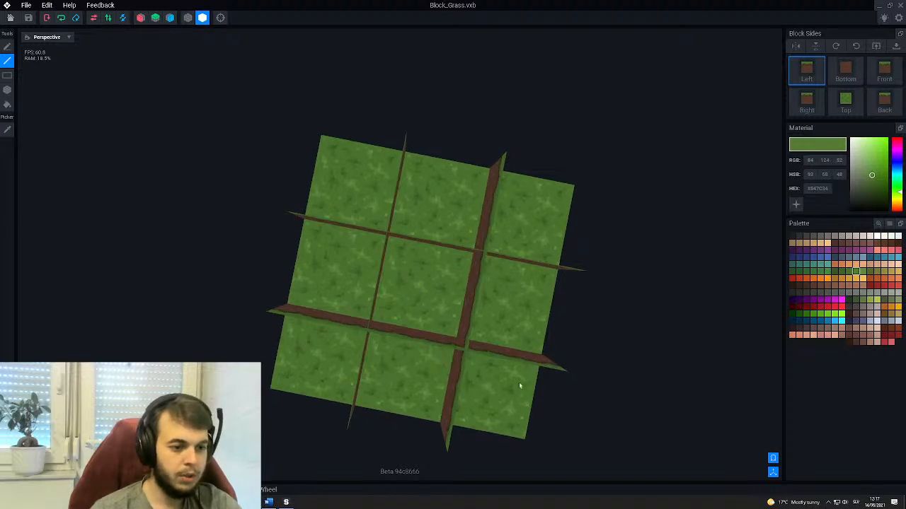
{"action": "left_click", "coordinate": [772, 458]}
{"action": "scroll", "coordinate": [410, 332], "scroll_direction": "up", "scroll_amount": 4}
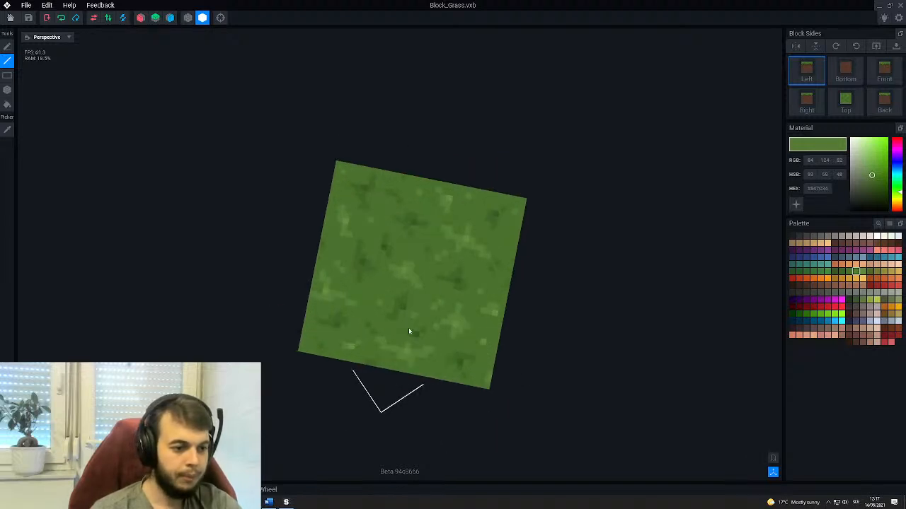
{"action": "mouse_move", "coordinate": [404, 322]}
{"action": "right_mouse_down"}
{"action": "mouse_move", "coordinate": [402, 311]}
{"action": "mouse_move", "coordinate": [347, 283]}
{"action": "mouse_move", "coordinate": [400, 315]}
{"action": "right_mouse_up"}
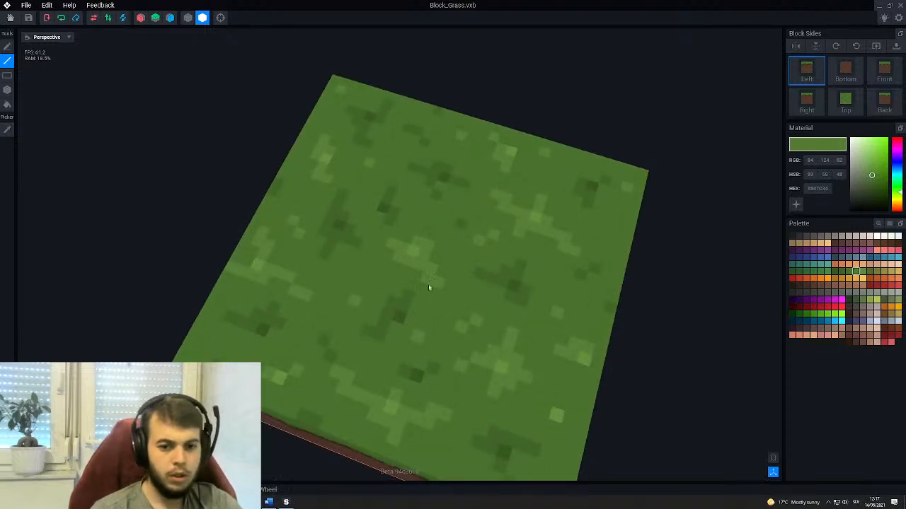
Choose the olive green #5E793B and recolor the dark tuft left of the top face's centre, leaving its darkest centre pixel.
{"action": "left_click", "coordinate": [863, 300]}
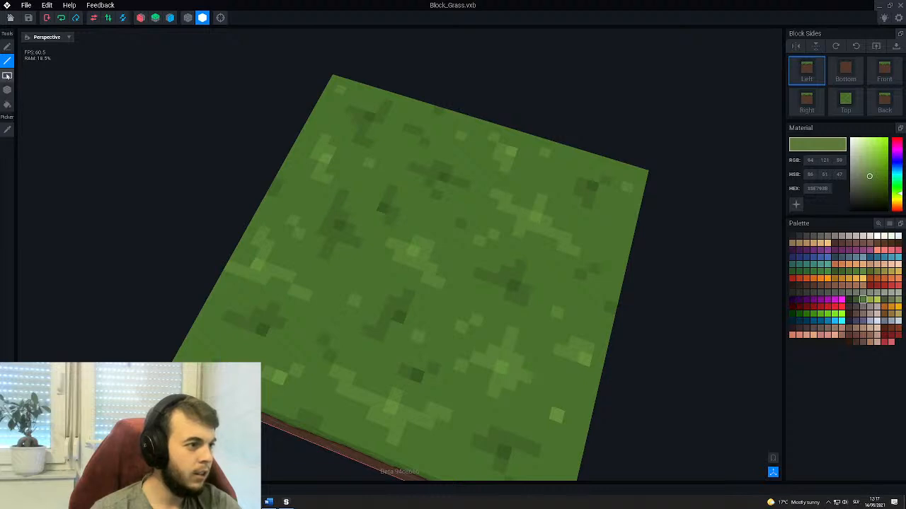
{"action": "left_click", "coordinate": [6, 93]}
{"action": "right_click_drag", "start_coordinate": [301, 228], "coordinate": [330, 223]}
{"action": "left_click_drag", "start_coordinate": [337, 214], "coordinate": [340, 238]}
{"action": "left_click", "coordinate": [346, 214]}
{"action": "left_click", "coordinate": [358, 210]}
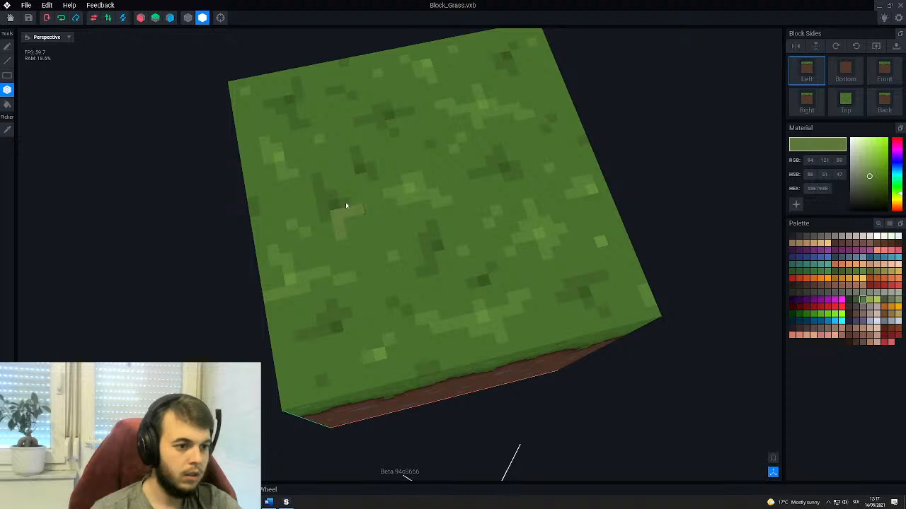
{"action": "left_click_drag", "start_coordinate": [326, 218], "coordinate": [316, 192]}
{"action": "right_click_drag", "start_coordinate": [334, 230], "coordinate": [338, 210]}
Preview the repeated block grid to examine how the olive tuft looks when tiled, and return to the single block.
{"action": "left_click", "coordinate": [772, 459]}
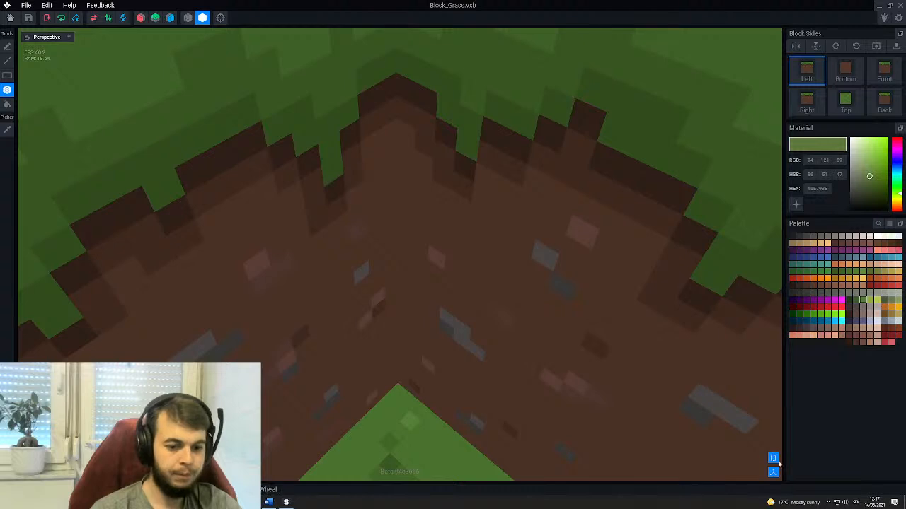
{"action": "left_click", "coordinate": [773, 459]}
{"action": "scroll", "coordinate": [658, 389], "scroll_direction": "down", "scroll_amount": 4}
{"action": "left_click", "coordinate": [772, 458]}
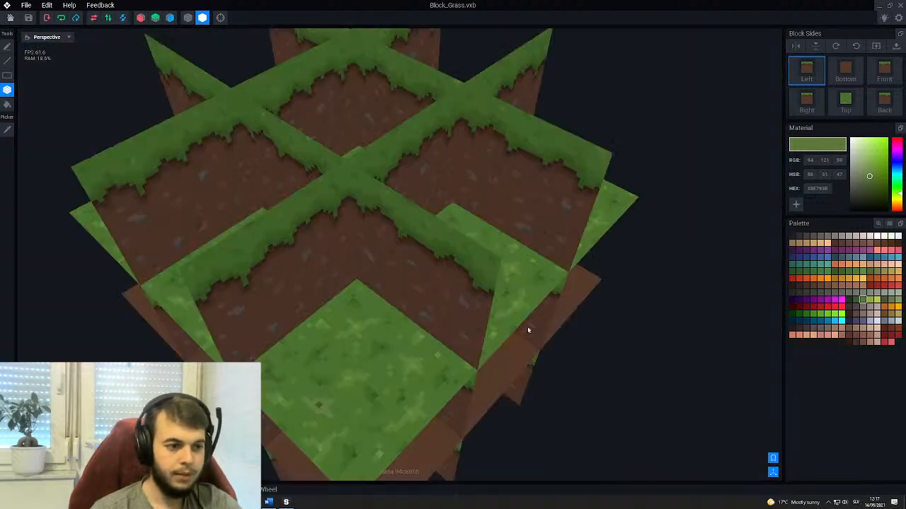
{"action": "right_click_drag", "start_coordinate": [397, 281], "coordinate": [426, 281]}
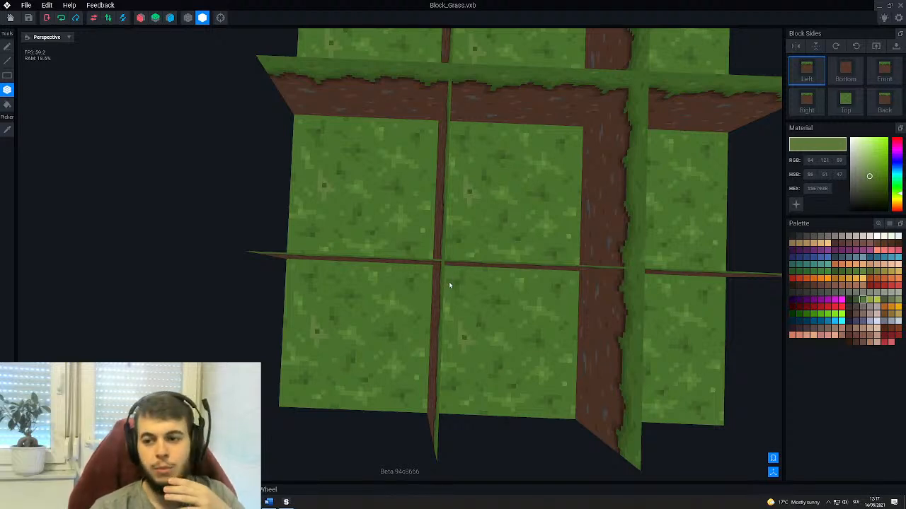
{"action": "right_click_drag", "start_coordinate": [400, 276], "coordinate": [484, 302]}
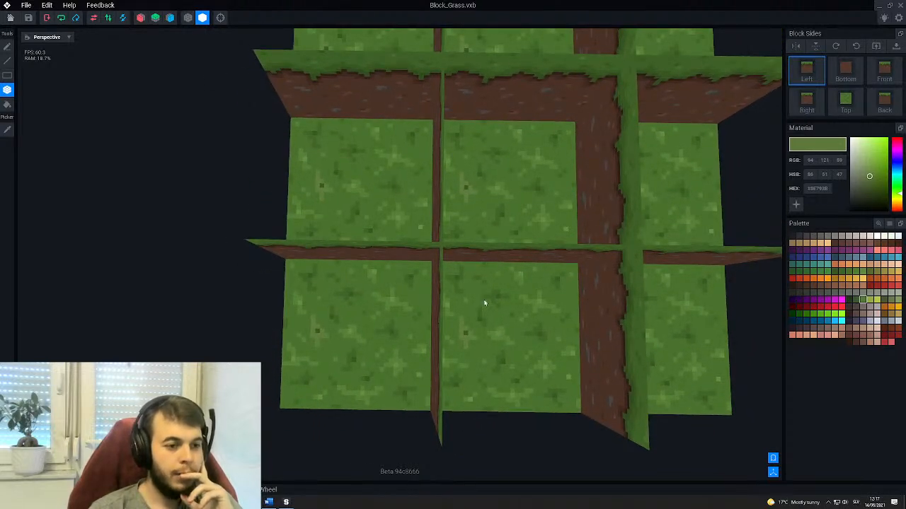
{"action": "left_click", "coordinate": [773, 457]}
{"action": "scroll", "coordinate": [446, 244], "scroll_direction": "up", "scroll_amount": 5}
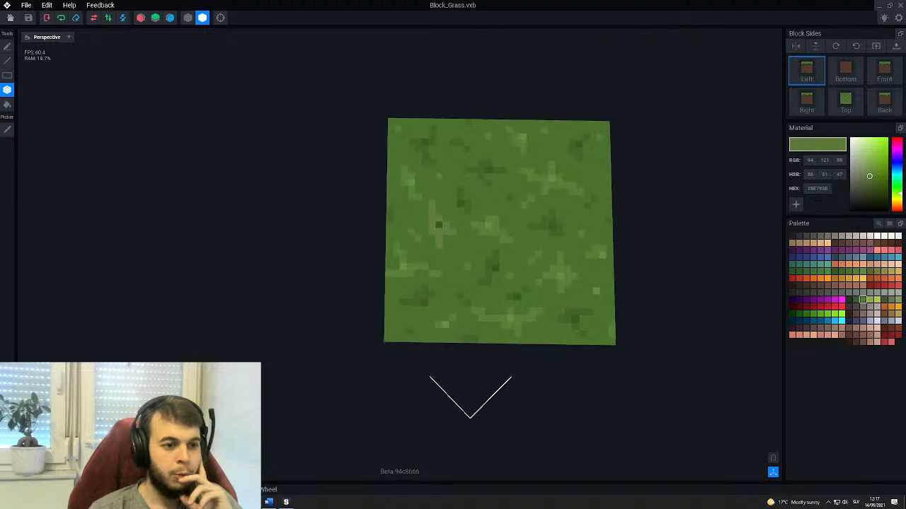
Paint the centre pixel of the olive tuft yellow-green #94A844.
{"action": "right_click_drag", "start_coordinate": [447, 242], "coordinate": [375, 239]}
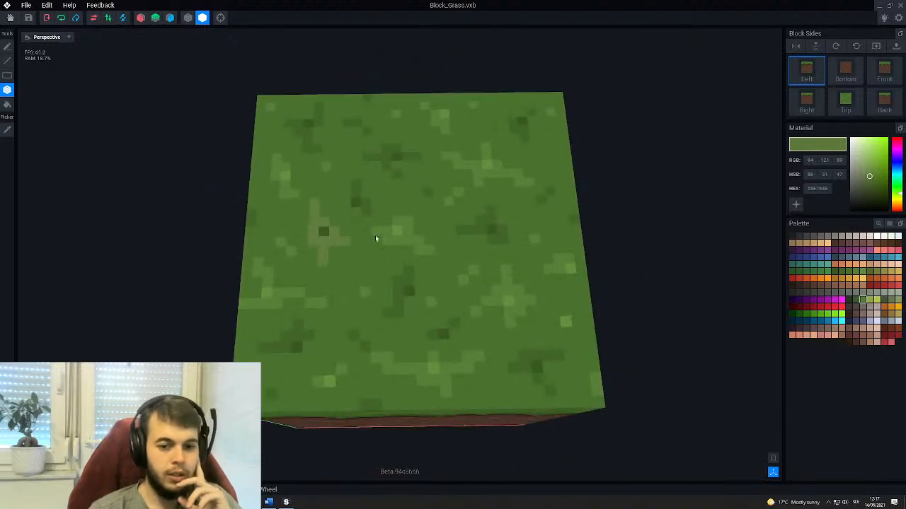
{"action": "left_click", "coordinate": [870, 300]}
{"action": "left_click", "coordinate": [323, 232]}
{"action": "scroll", "coordinate": [329, 289], "scroll_direction": "down", "scroll_amount": 3}
{"action": "mouse_move", "coordinate": [329, 289]}
{"action": "right_mouse_down"}
{"action": "mouse_move", "coordinate": [341, 276]}
{"action": "mouse_move", "coordinate": [338, 210]}
{"action": "mouse_move", "coordinate": [344, 241]}
{"action": "right_mouse_up"}
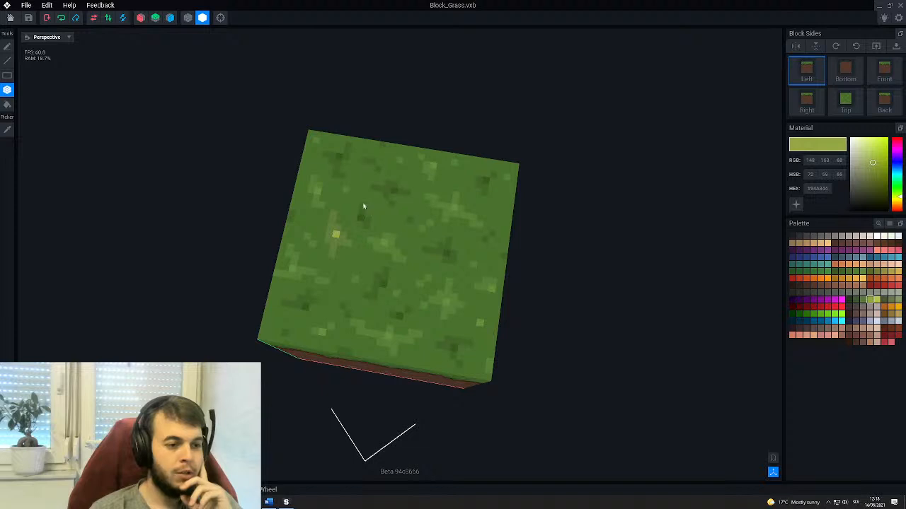
Choose olive green #5E793B again and recolor the dark tufts in the upper-left part of the top face, keeping their darkest centres.
{"action": "right_click_drag", "start_coordinate": [282, 243], "coordinate": [425, 262]}
{"action": "left_click", "coordinate": [862, 300]}
{"action": "scroll", "coordinate": [485, 273], "scroll_direction": "up", "scroll_amount": 3}
{"action": "right_click_drag", "start_coordinate": [482, 246], "coordinate": [430, 244]}
{"action": "scroll", "coordinate": [407, 222], "scroll_direction": "up", "scroll_amount": 2}
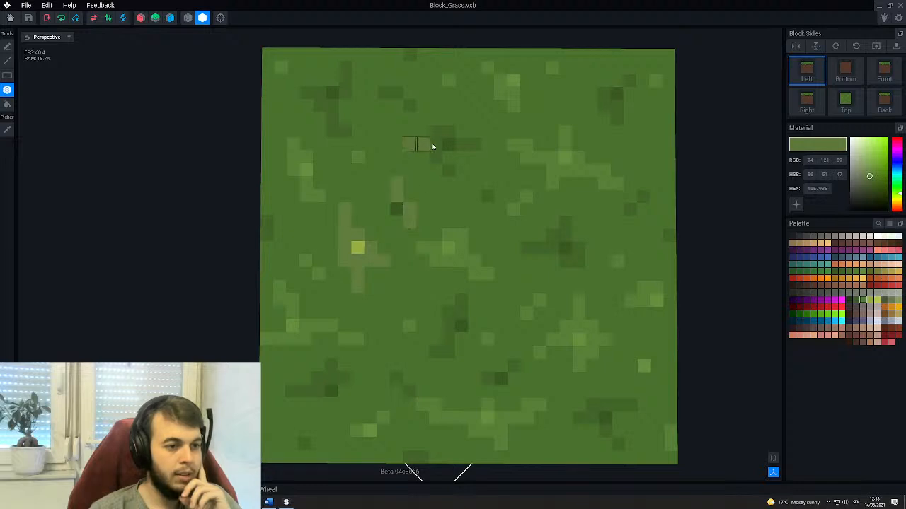
{"action": "left_click", "coordinate": [448, 171]}
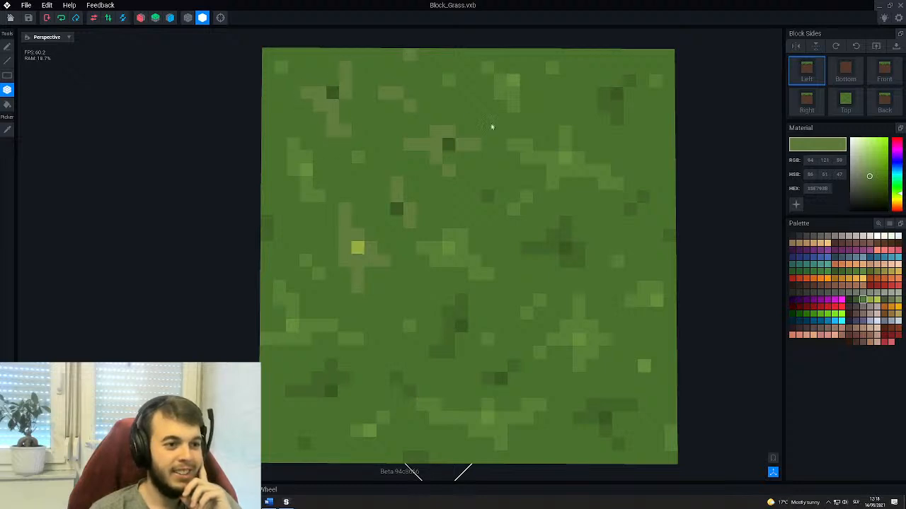
Try dark green #406227 on pixels beside the centre of the upper-middle olive tuft, and undo the painting.
{"action": "scroll", "coordinate": [546, 109], "scroll_direction": "down", "scroll_amount": 2}
{"action": "scroll", "coordinate": [546, 109], "scroll_direction": "up", "scroll_amount": 1}
{"action": "key", "text": "ctrl+z"}
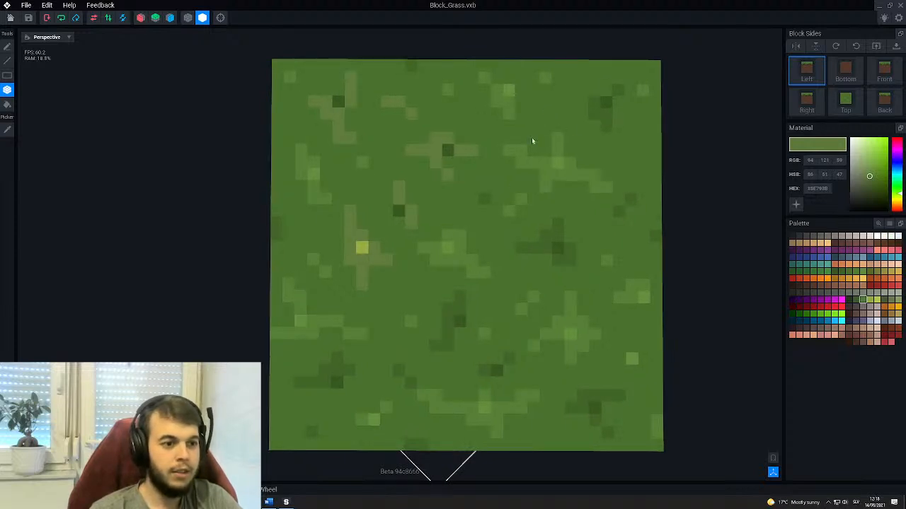
{"action": "left_click", "coordinate": [842, 273]}
{"action": "left_click_drag", "start_coordinate": [436, 153], "coordinate": [437, 166]}
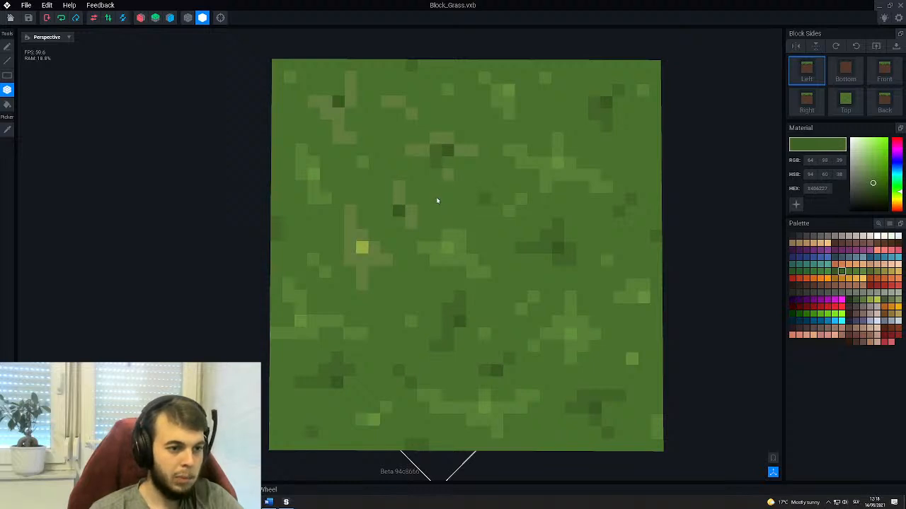
{"action": "key", "text": "ctrl+z"}
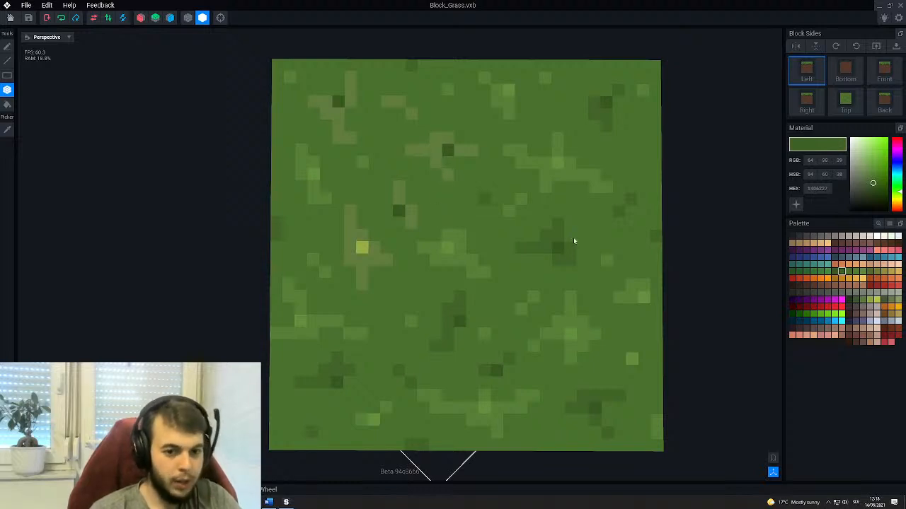
Choose yellow-green #94A844 and paint the darkest centre pixel of every remaining olive and dark tuft on the top face.
{"action": "left_click", "coordinate": [870, 299]}
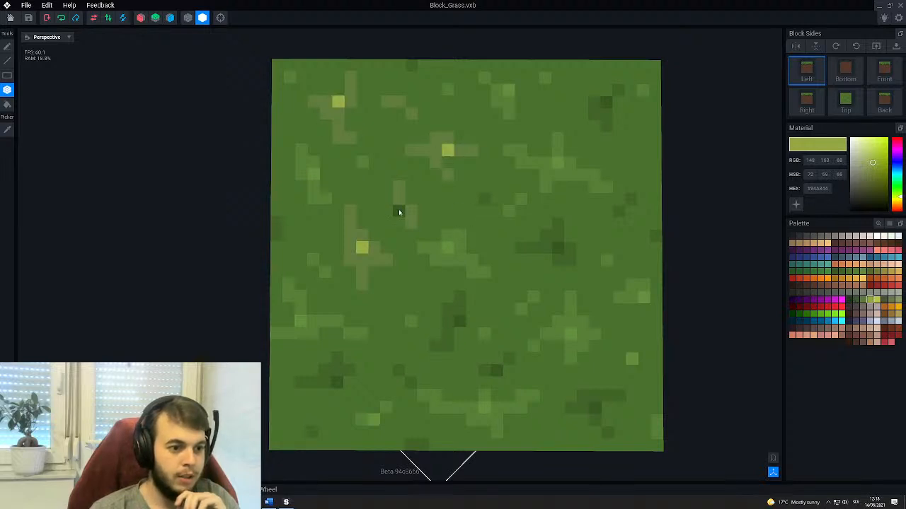
{"action": "left_click", "coordinate": [558, 248]}
{"action": "left_click", "coordinate": [606, 103]}
{"action": "left_click", "coordinate": [594, 408]}
{"action": "left_click", "coordinate": [496, 370]}
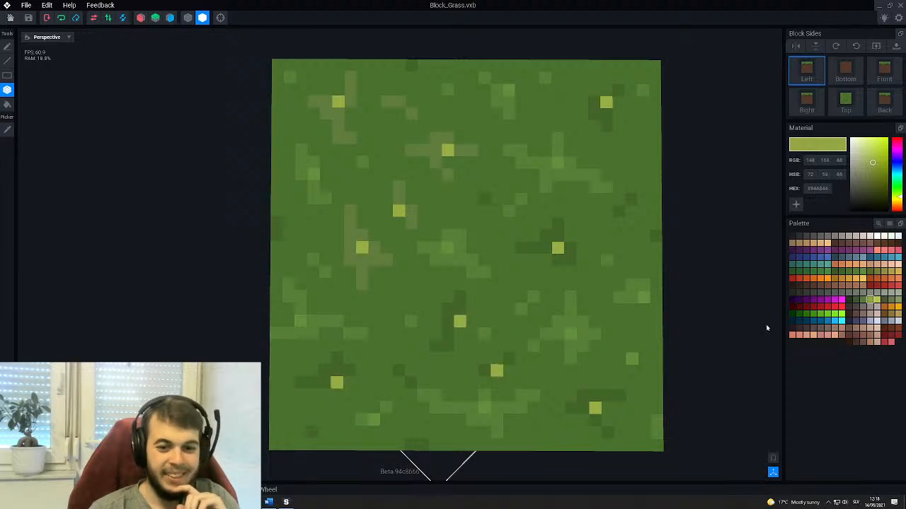
Choose olive green #5E793B and recolor the dark tufts across the lower half of the top face around their yellow-green centres.
{"action": "left_click", "coordinate": [863, 300]}
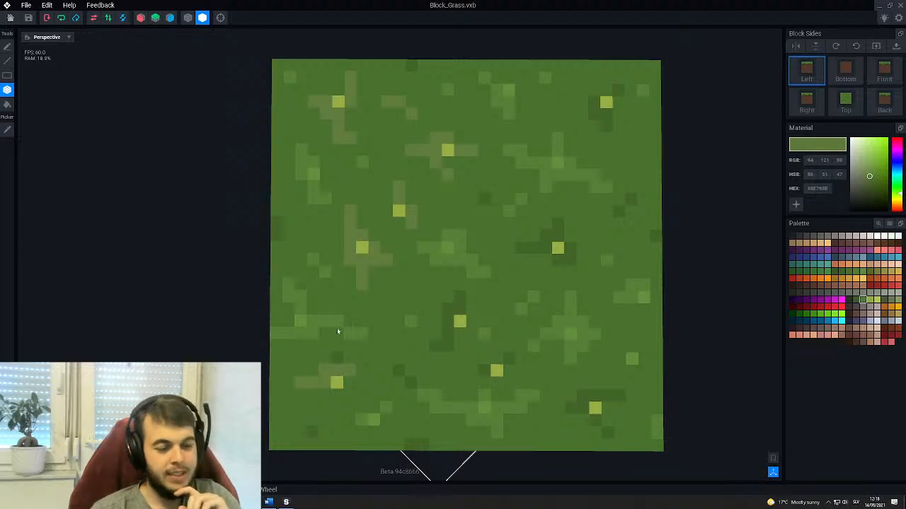
{"action": "left_click_drag", "start_coordinate": [443, 344], "coordinate": [450, 311]}
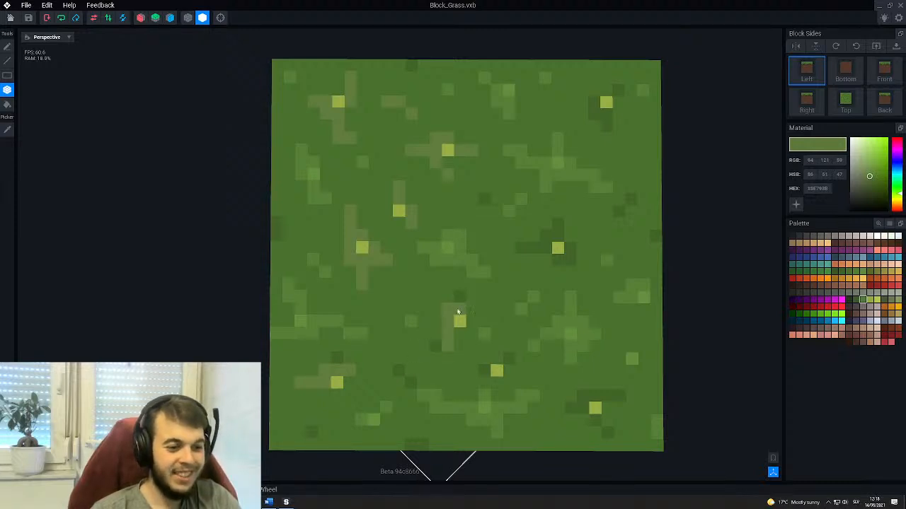
{"action": "left_click", "coordinate": [489, 373]}
{"action": "left_click", "coordinate": [508, 362]}
{"action": "middle_click_drag", "start_coordinate": [557, 441], "coordinate": [547, 358]}
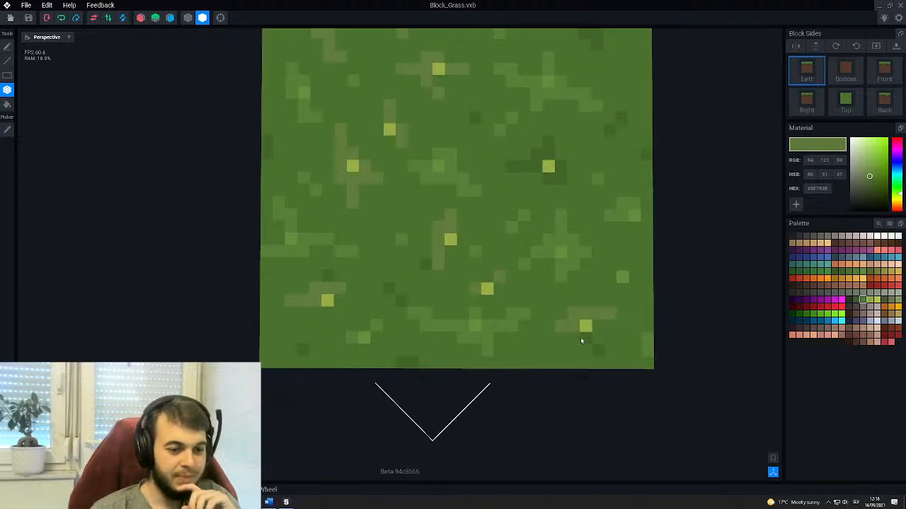
Recolor the dark tufts on the right side and in the upper-right corner of the top face olive green.
{"action": "middle_click_drag", "start_coordinate": [446, 310], "coordinate": [443, 404]}
{"action": "left_click_drag", "start_coordinate": [534, 256], "coordinate": [519, 258]}
{"action": "left_click", "coordinate": [536, 251]}
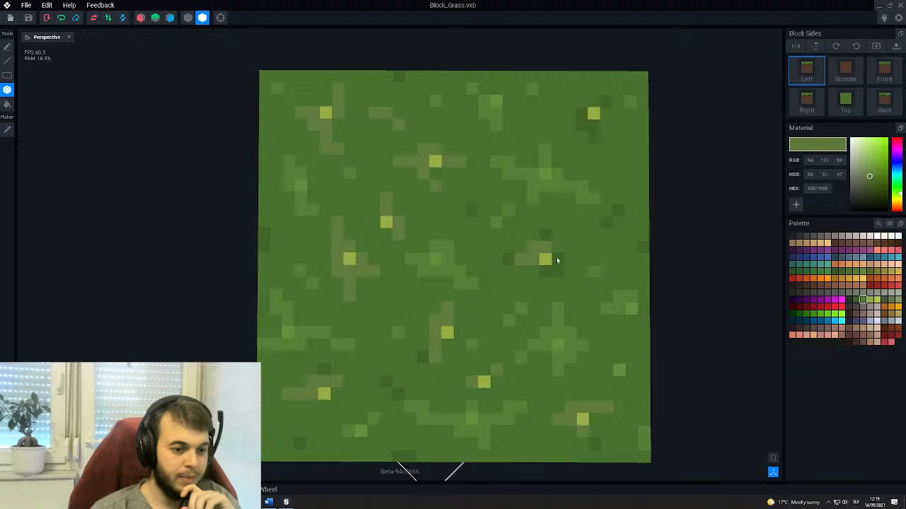
{"action": "right_click_drag", "start_coordinate": [515, 313], "coordinate": [498, 305]}
{"action": "left_click_drag", "start_coordinate": [477, 205], "coordinate": [472, 184]}
{"action": "key", "text": "ctrl+z"}
{"action": "left_click", "coordinate": [463, 190]}
{"action": "left_click", "coordinate": [483, 172]}
Check the top face from several angles and recolor the isolated dark pixel near its lower-left corner olive green.
{"action": "right_click_drag", "start_coordinate": [486, 174], "coordinate": [421, 339]}
{"action": "scroll", "coordinate": [426, 312], "scroll_direction": "down", "scroll_amount": 3}
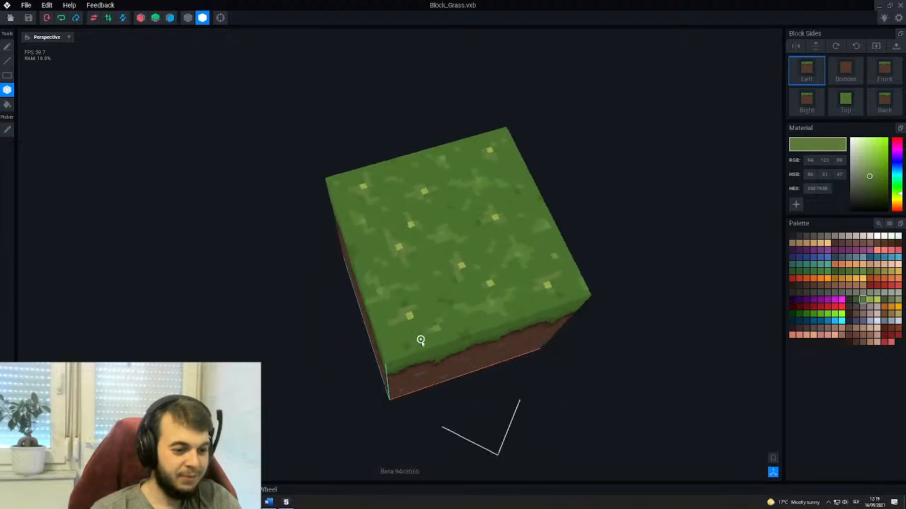
{"action": "scroll", "coordinate": [420, 340], "scroll_direction": "up", "scroll_amount": 4}
{"action": "mouse_move", "coordinate": [461, 309]}
{"action": "right_mouse_down"}
{"action": "mouse_move", "coordinate": [439, 287]}
{"action": "mouse_move", "coordinate": [479, 236]}
{"action": "mouse_move", "coordinate": [453, 214]}
{"action": "mouse_move", "coordinate": [455, 292]}
{"action": "right_mouse_up"}
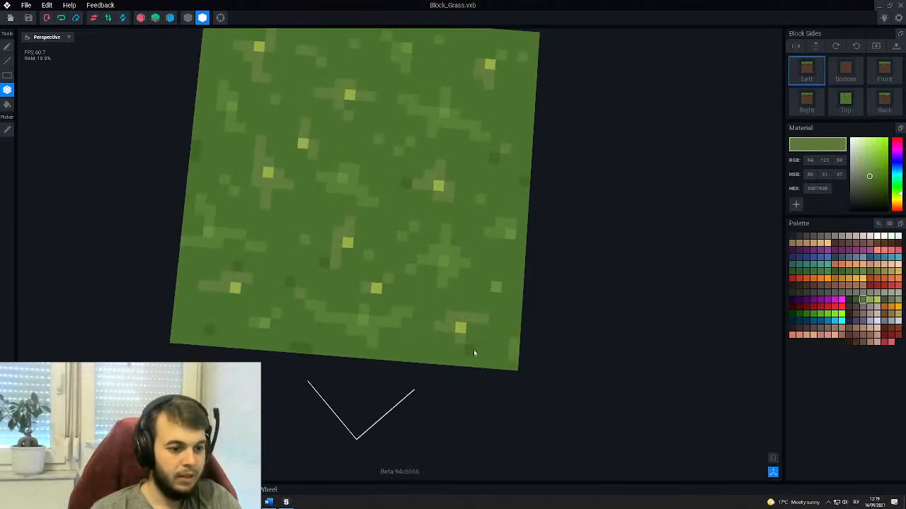
{"action": "right_click_drag", "start_coordinate": [262, 309], "coordinate": [284, 287]}
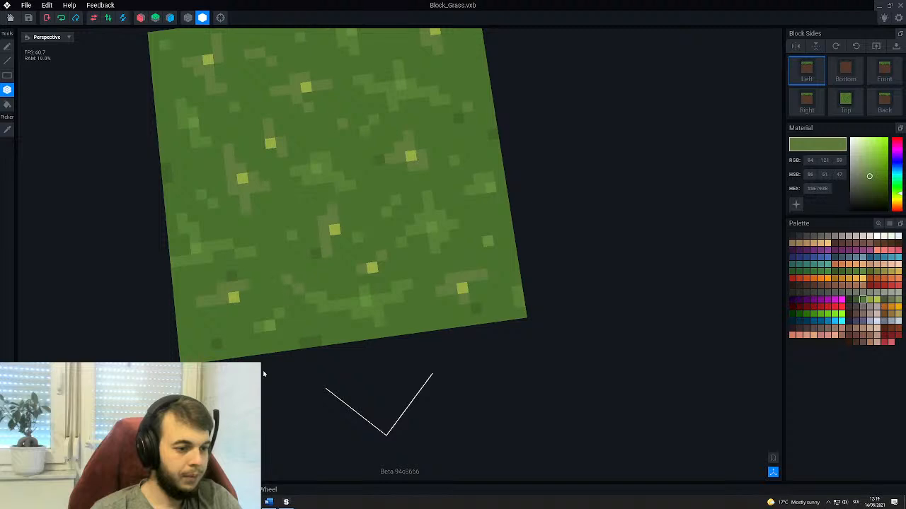
{"action": "right_click_drag", "start_coordinate": [217, 345], "coordinate": [298, 287]}
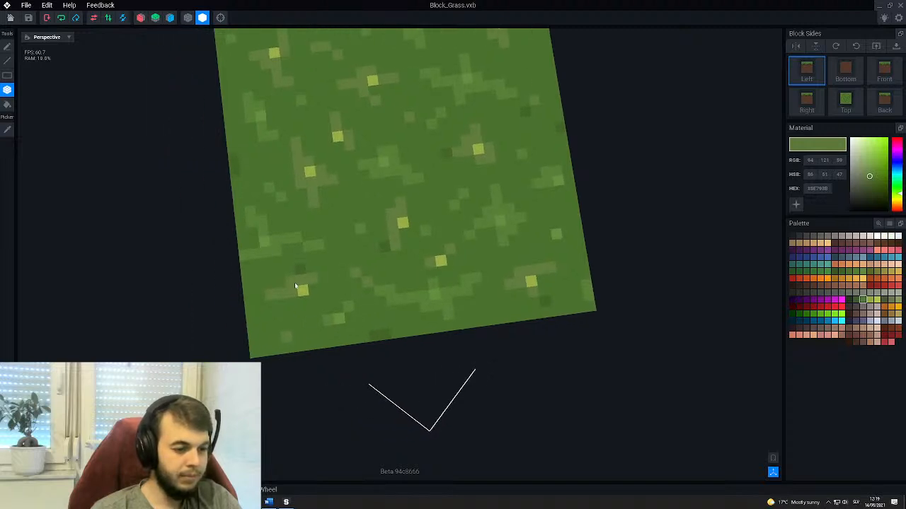
{"action": "scroll", "coordinate": [395, 225], "scroll_direction": "down", "scroll_amount": 3}
{"action": "right_click_drag", "start_coordinate": [820, 225], "coordinate": [777, 225]}
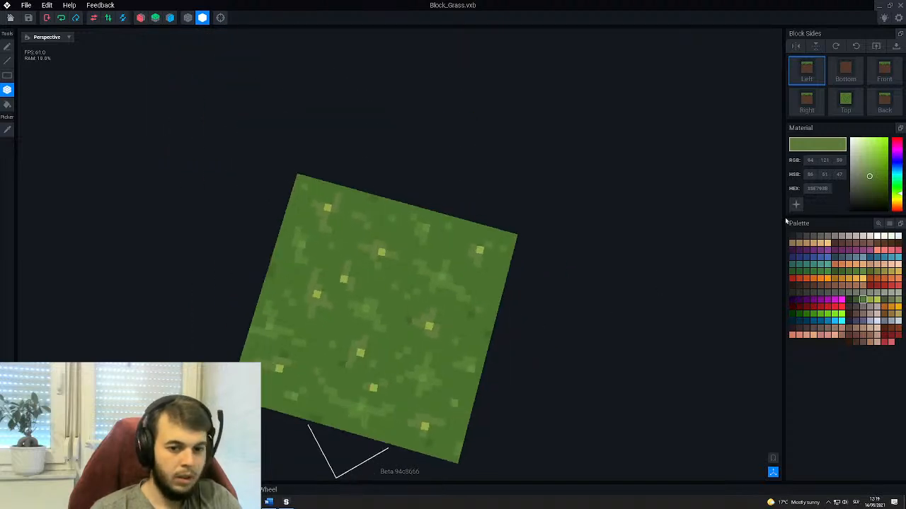
Choose dark green #406227 and paint single accent pixels on the upper-left and upper-middle olive tufts.
{"action": "left_click", "coordinate": [842, 274]}
{"action": "right_click_drag", "start_coordinate": [360, 273], "coordinate": [374, 336]}
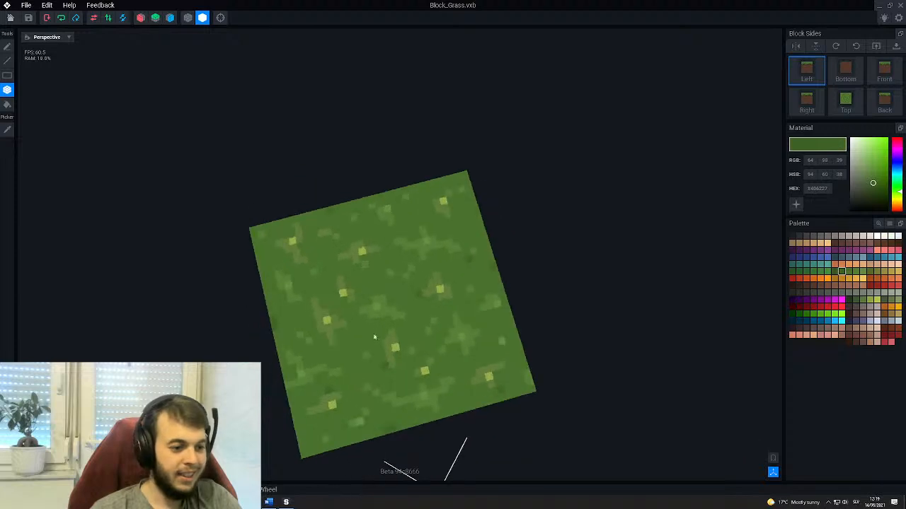
{"action": "middle_click_drag", "start_coordinate": [278, 333], "coordinate": [368, 309]}
{"action": "scroll", "coordinate": [503, 323], "scroll_direction": "up", "scroll_amount": 3}
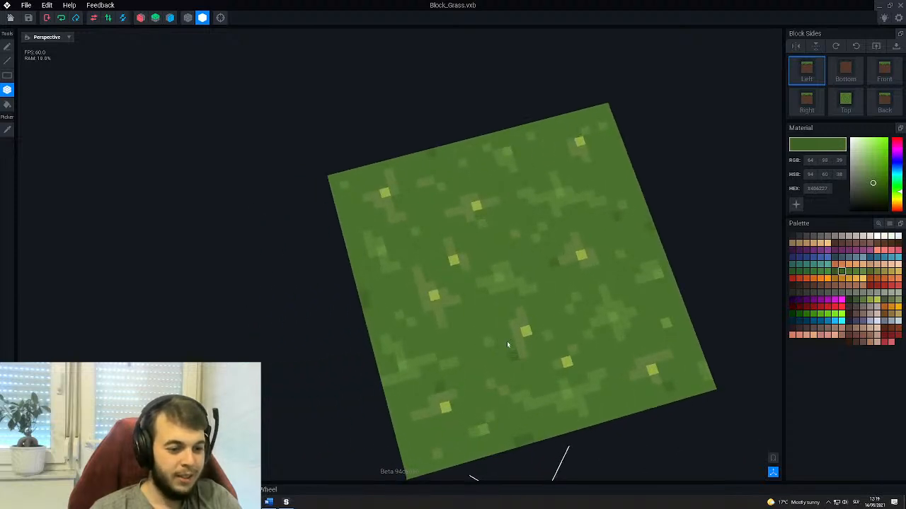
{"action": "right_click_drag", "start_coordinate": [505, 301], "coordinate": [458, 272]}
{"action": "left_click", "coordinate": [459, 268]}
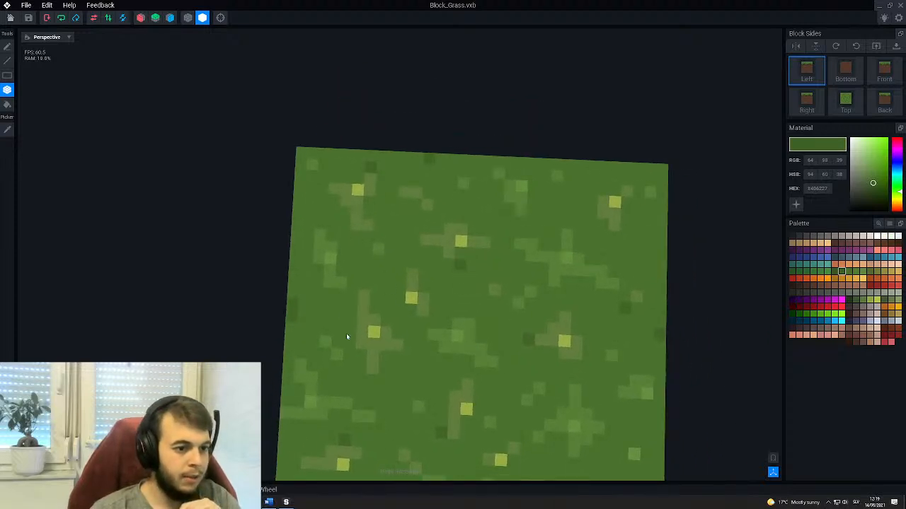
Examine the top face from different angles and preview the repeated block grid to judge how the recolored tufts tile.
{"action": "scroll", "coordinate": [431, 328], "scroll_direction": "down", "scroll_amount": 6}
{"action": "right_click_drag", "start_coordinate": [431, 328], "coordinate": [455, 332]}
{"action": "scroll", "coordinate": [455, 331], "scroll_direction": "up", "scroll_amount": 3}
{"action": "scroll", "coordinate": [455, 331], "scroll_direction": "up", "scroll_amount": 5}
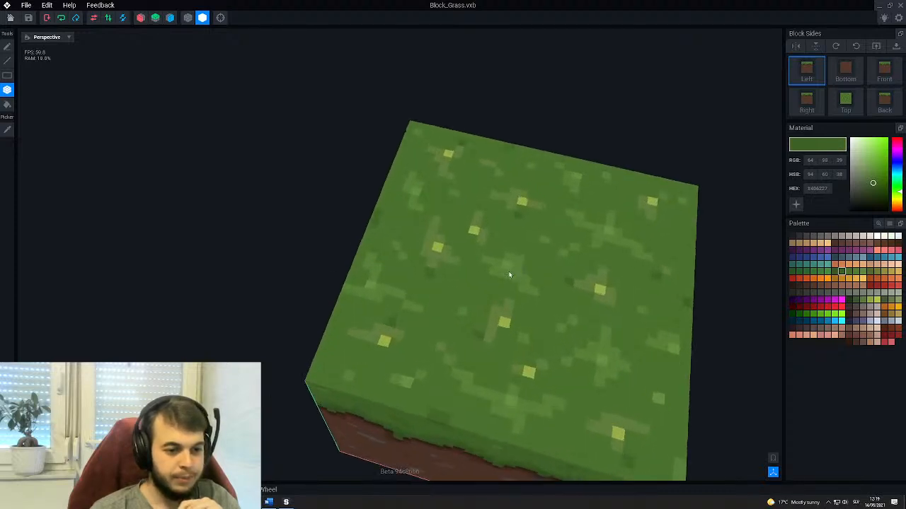
{"action": "middle_click_drag", "start_coordinate": [510, 277], "coordinate": [405, 324]}
{"action": "mouse_move", "coordinate": [485, 291]}
{"action": "right_mouse_down"}
{"action": "mouse_move", "coordinate": [527, 301]}
{"action": "mouse_move", "coordinate": [527, 272]}
{"action": "right_mouse_up"}
{"action": "scroll", "coordinate": [484, 292], "scroll_direction": "down", "scroll_amount": 4}
{"action": "left_click", "coordinate": [773, 459]}
{"action": "scroll", "coordinate": [489, 307], "scroll_direction": "down", "scroll_amount": 3}
{"action": "right_click_drag", "start_coordinate": [489, 306], "coordinate": [483, 301]}
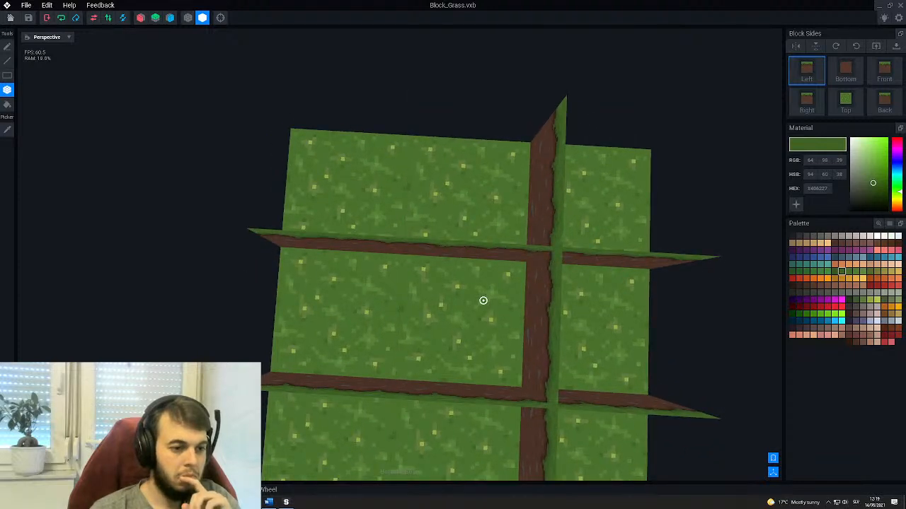
{"action": "scroll", "coordinate": [485, 300], "scroll_direction": "down", "scroll_amount": 3}
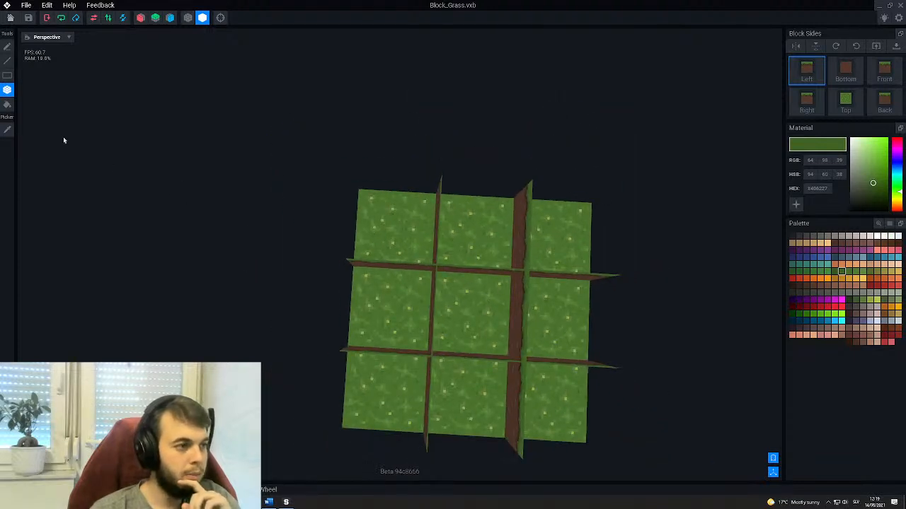
Export the grass block to the Marketplace using the second thumbnail of the upper row.
{"action": "left_click", "coordinate": [29, 5]}
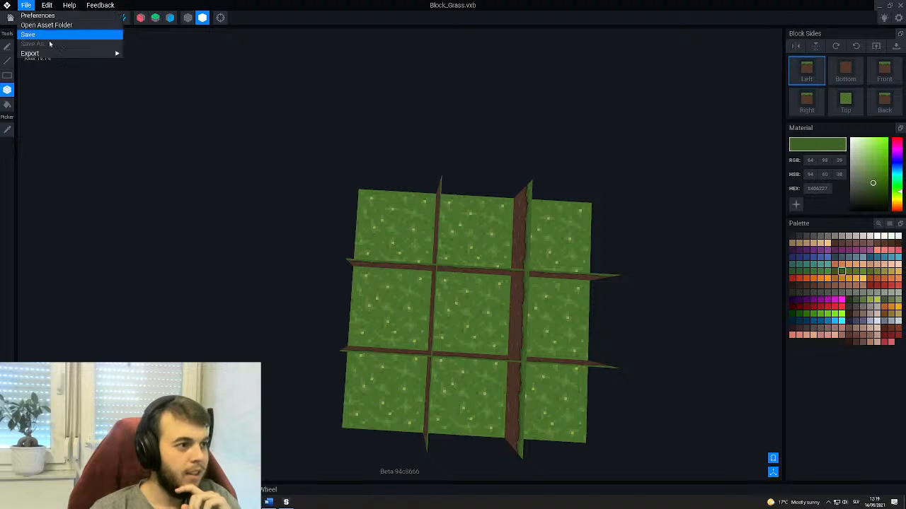
{"action": "mouse_move", "coordinate": [71, 53]}
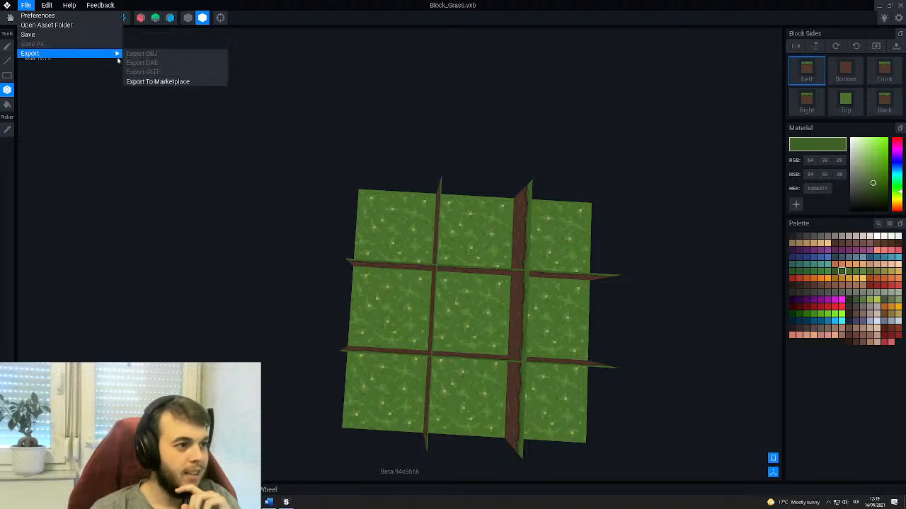
{"action": "left_click", "coordinate": [149, 82]}
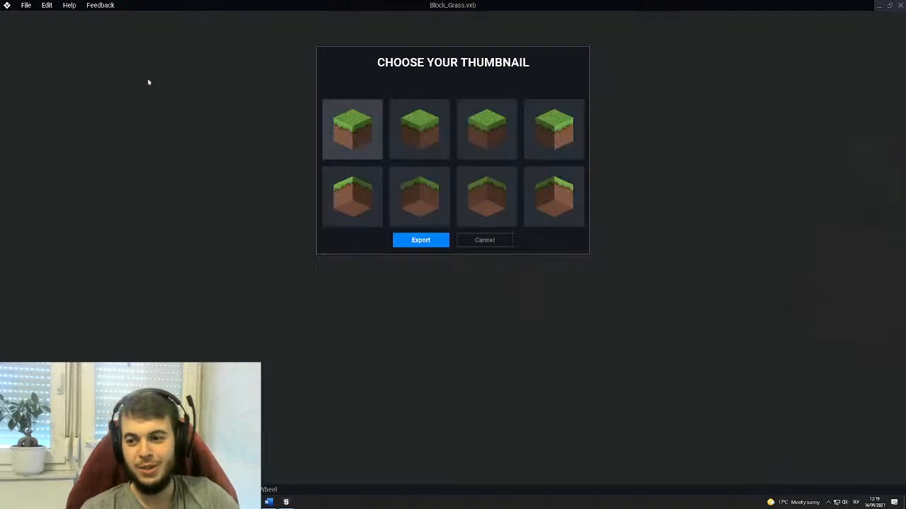
{"action": "left_click", "coordinate": [418, 122]}
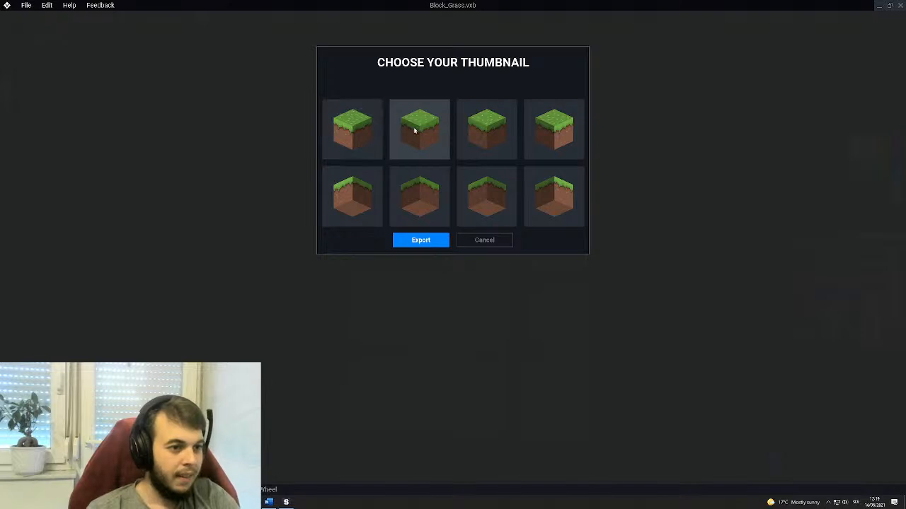
{"action": "left_click", "coordinate": [406, 239]}
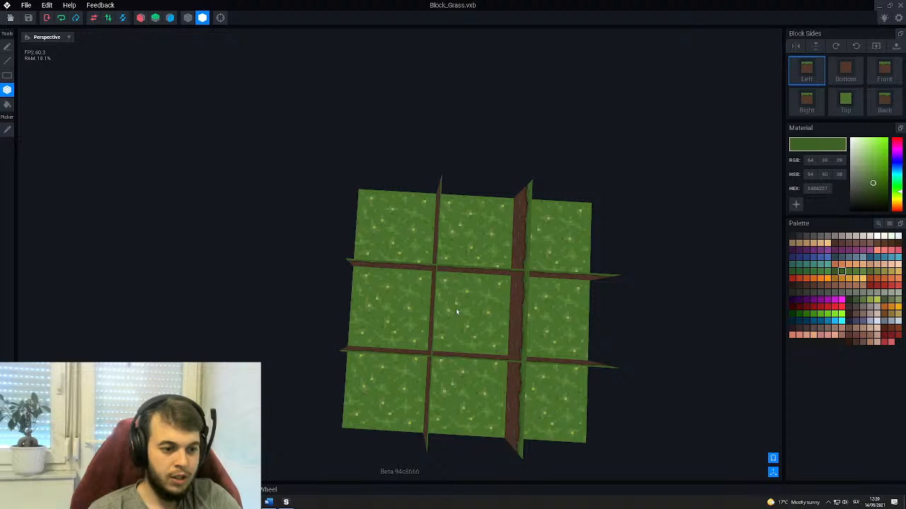
Switch to The Sandbox Game Maker and open the TheAscension experience for editing.
{"action": "scroll", "coordinate": [455, 309], "scroll_direction": "up", "scroll_amount": 10}
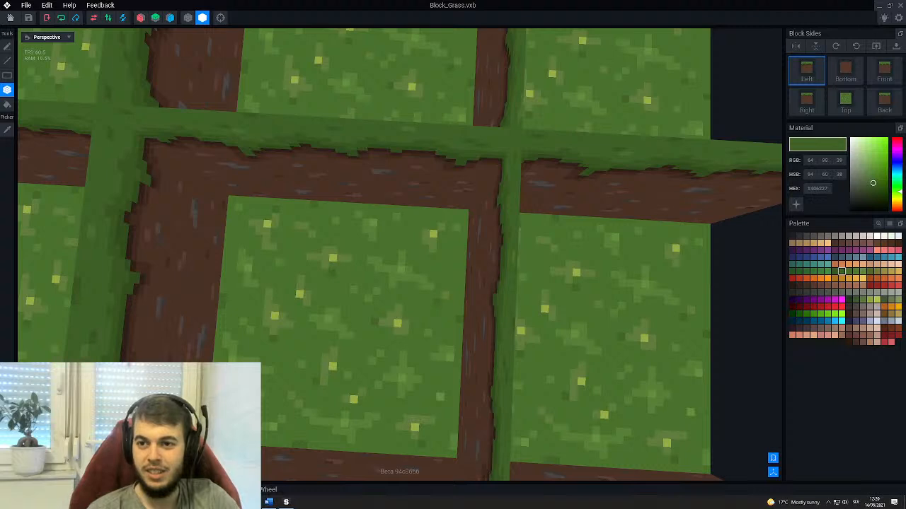
{"action": "left_click", "coordinate": [286, 501]}
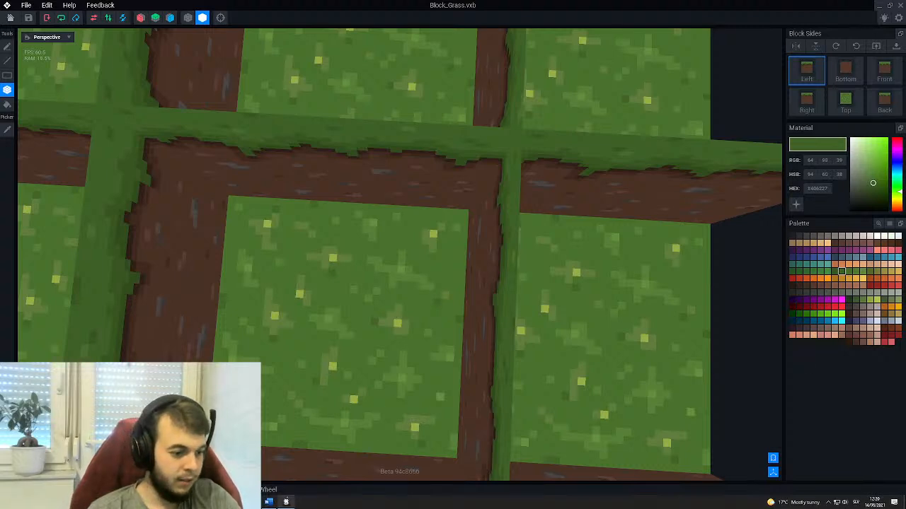
{"action": "left_click", "coordinate": [653, 139]}
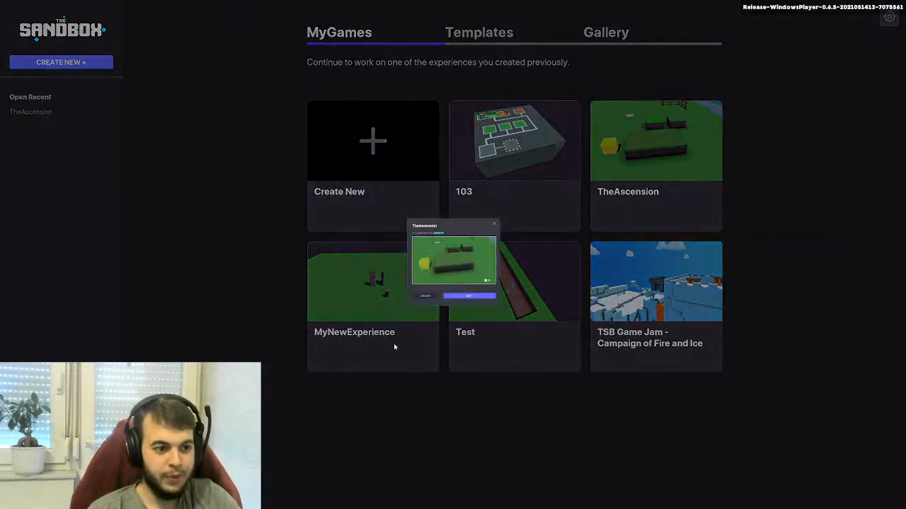
{"action": "left_click", "coordinate": [475, 347]}
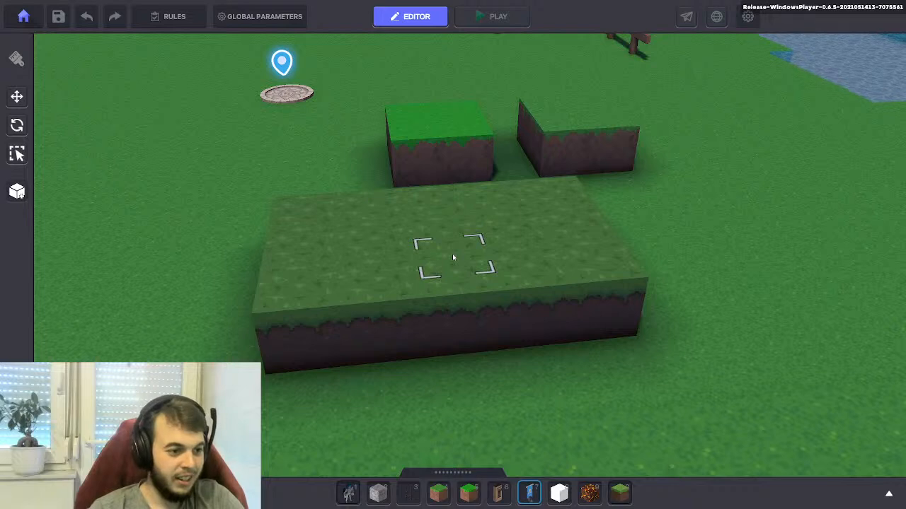
Inspect the existing grass platform from above and save the experience.
{"action": "right_click_drag", "start_coordinate": [401, 217], "coordinate": [391, 243]}
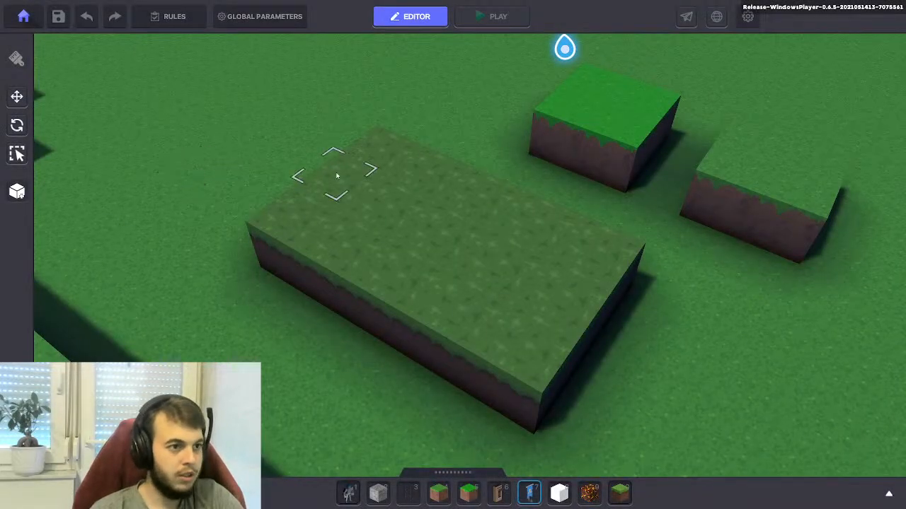
{"action": "left_click", "coordinate": [58, 16]}
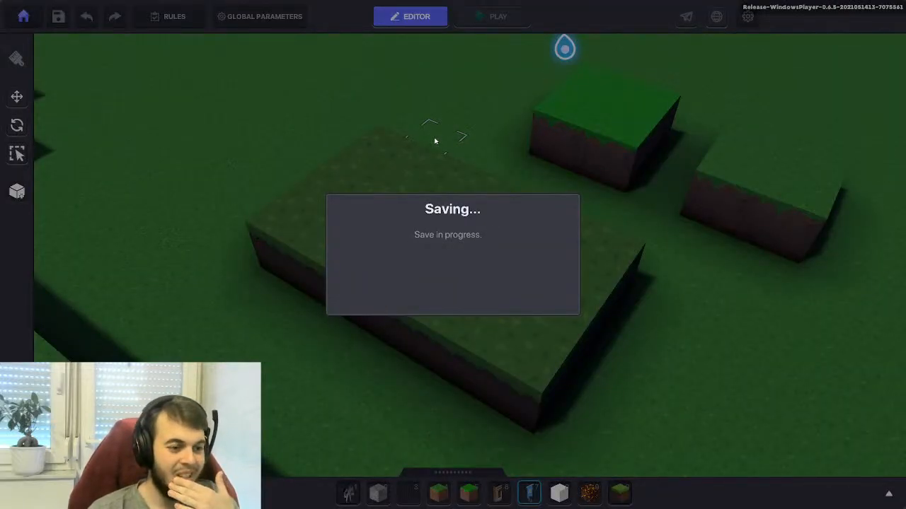
{"action": "left_click", "coordinate": [456, 295]}
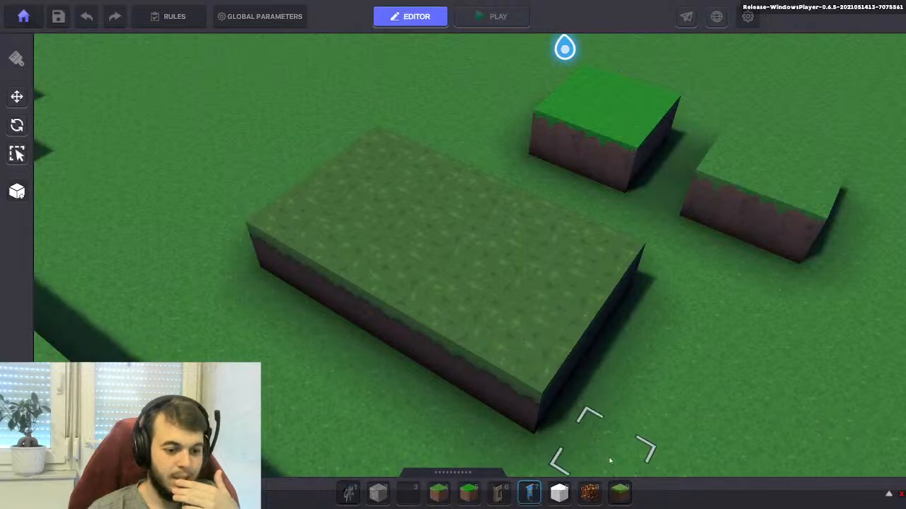
Try laying a layer of Grass Dirt blocks over the existing platform, and undo the placement.
{"action": "key", "text": "9"}
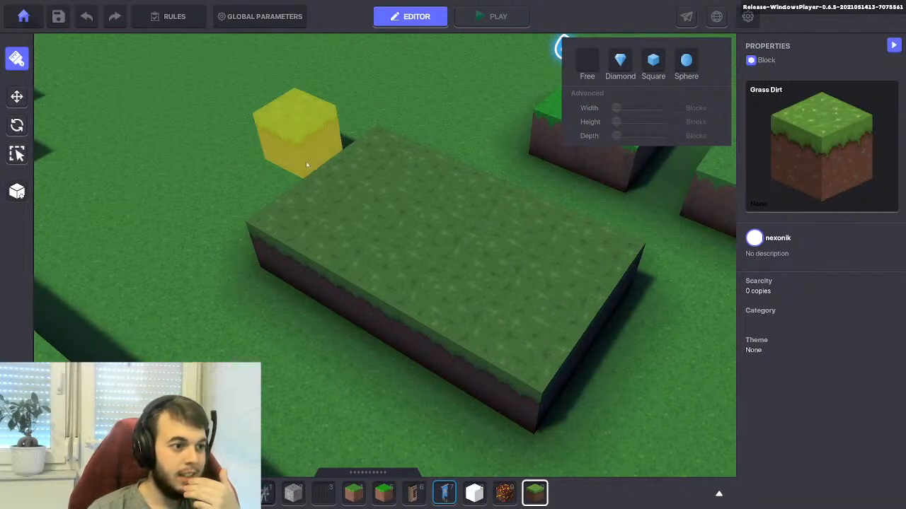
{"action": "mouse_move", "coordinate": [300, 162]}
{"action": "left_mouse_down"}
{"action": "mouse_move", "coordinate": [259, 198]}
{"action": "mouse_move", "coordinate": [520, 318]}
{"action": "left_mouse_up"}
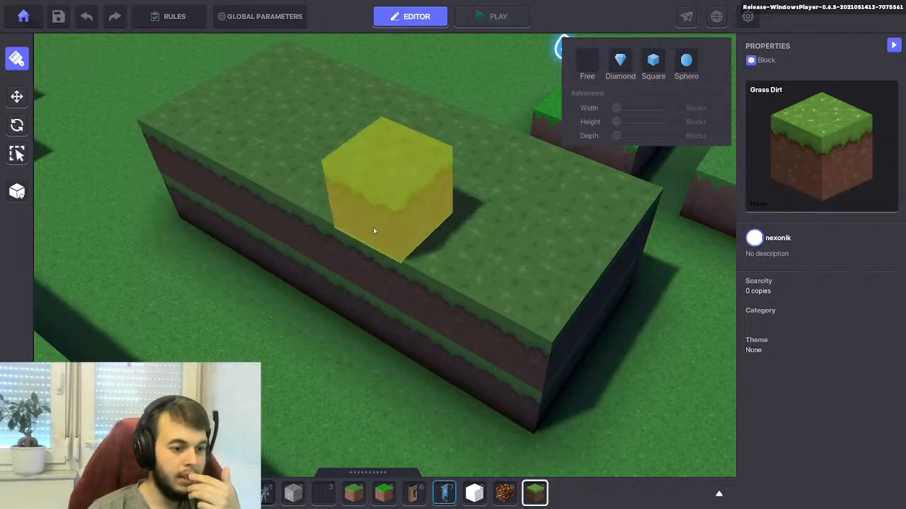
{"action": "key", "text": "ctrl+z"}
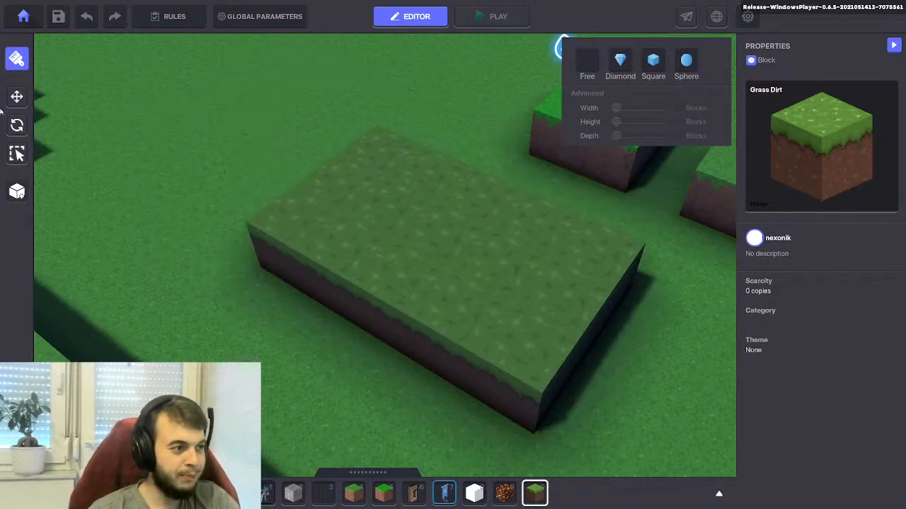
Exit the TheAscension experience to the home page and close The Sandbox Game Maker.
{"action": "left_click", "coordinate": [22, 16]}
{"action": "left_click", "coordinate": [500, 213]}
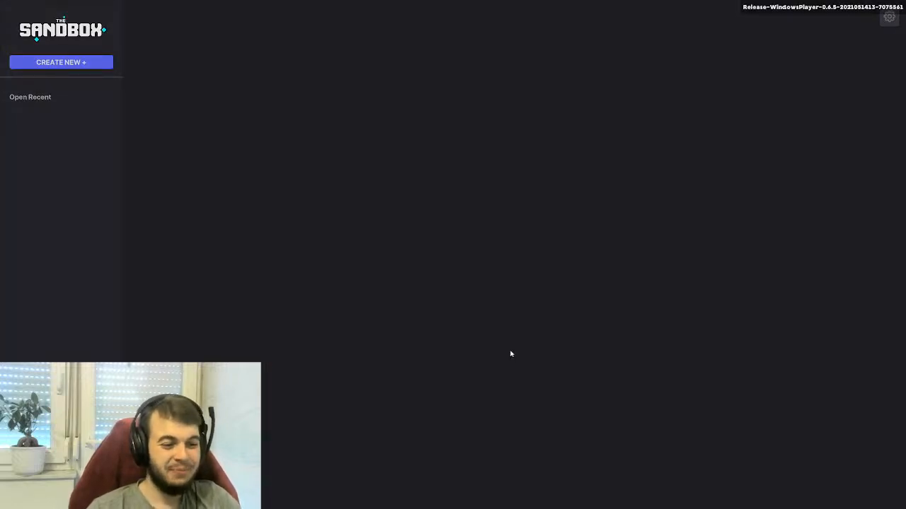
{"action": "key", "text": "alt+F4"}
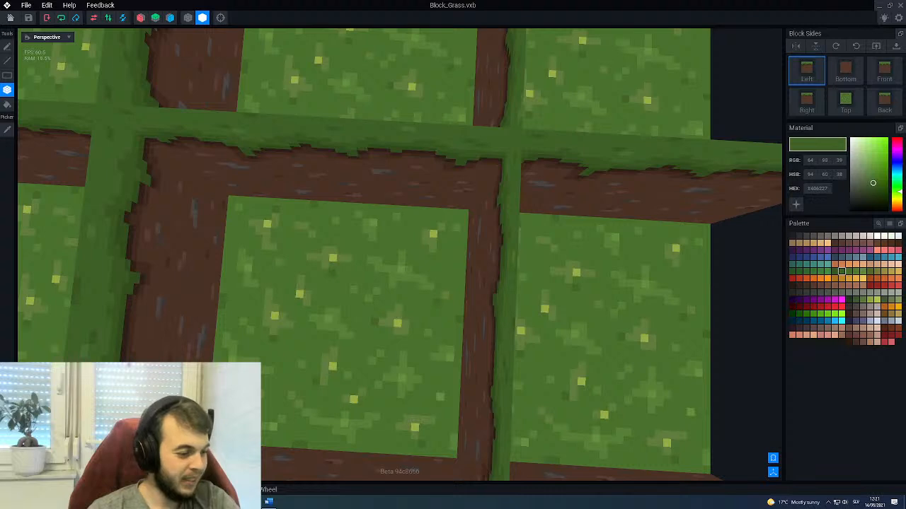
Relaunch The Sandbox Maker, log in with the remembered account and open the TheAscension experience for editing.
{"action": "key", "text": "super"}
{"action": "type", "text": "sa"}
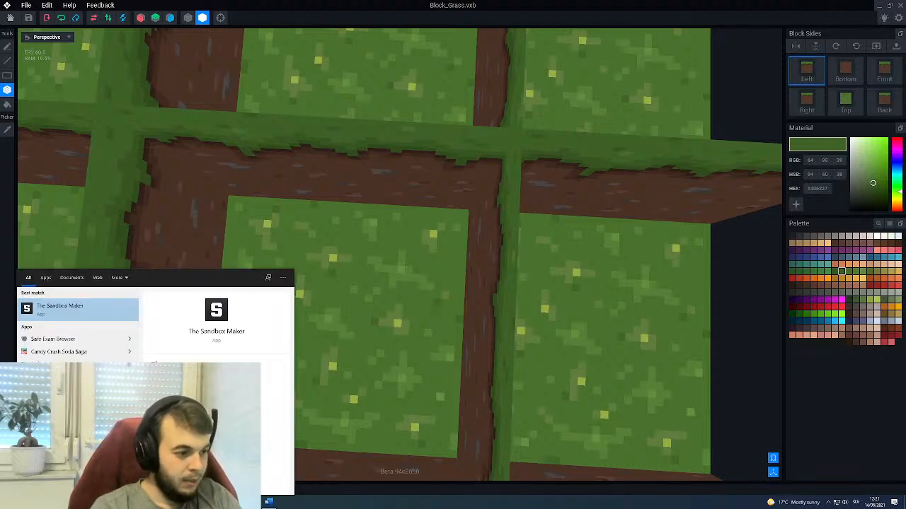
{"action": "key", "text": "Return"}
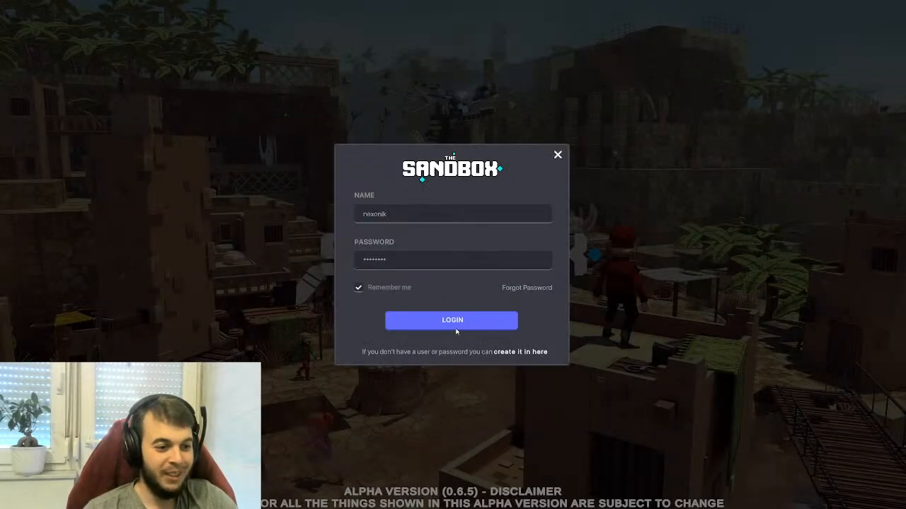
{"action": "left_click", "coordinate": [451, 323]}
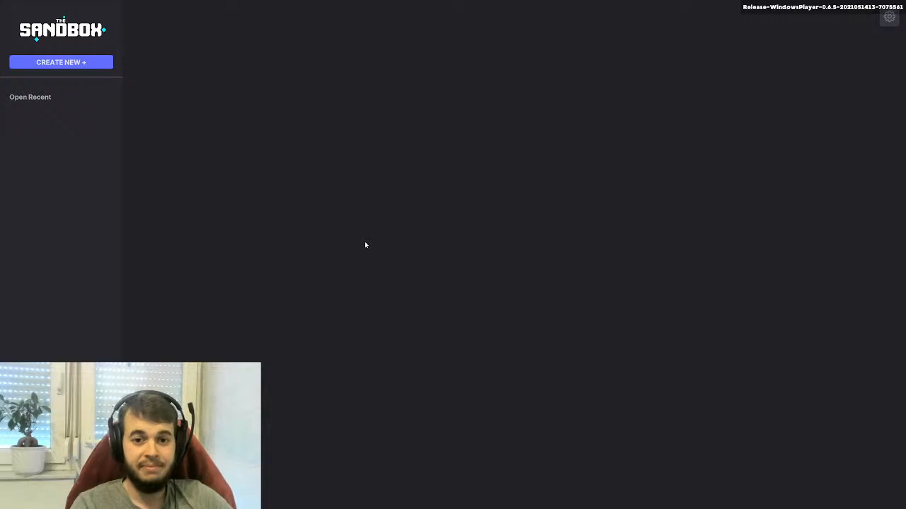
{"action": "left_click", "coordinate": [627, 200]}
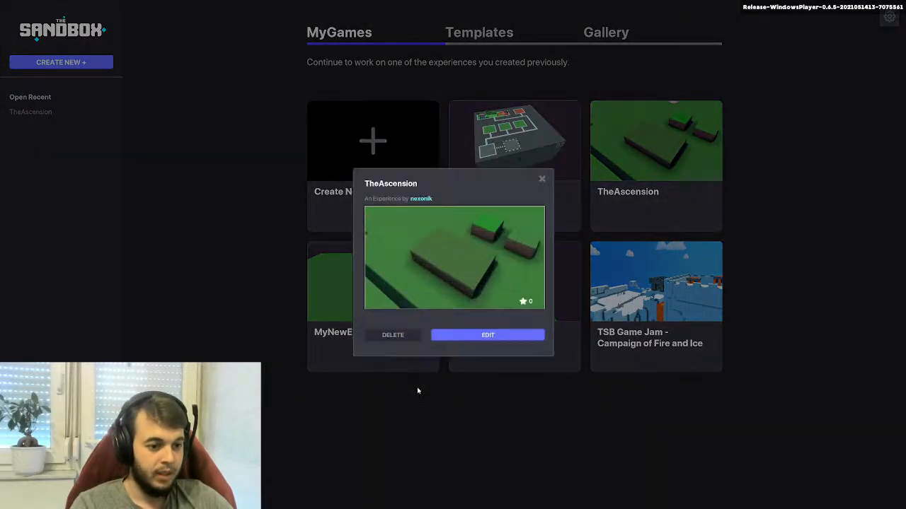
{"action": "left_click", "coordinate": [471, 348]}
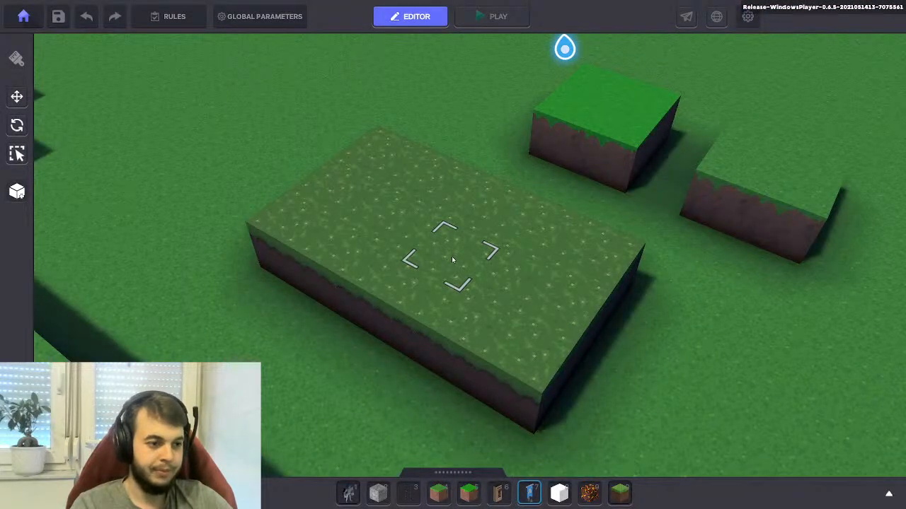
Examine how the updated grass texture tiles across the large platform, from close up and from a distance.
{"action": "mouse_move", "coordinate": [326, 273]}
{"action": "right_mouse_down"}
{"action": "mouse_move", "coordinate": [363, 303]}
{"action": "mouse_move", "coordinate": [384, 305]}
{"action": "right_mouse_up"}
{"action": "scroll", "coordinate": [365, 254], "scroll_direction": "up", "scroll_amount": 1}
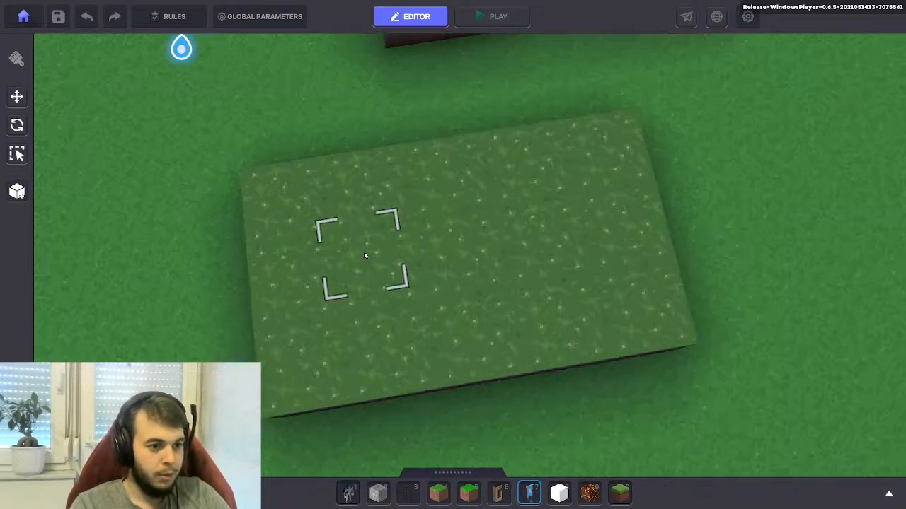
{"action": "right_click_drag", "start_coordinate": [511, 208], "coordinate": [601, 301]}
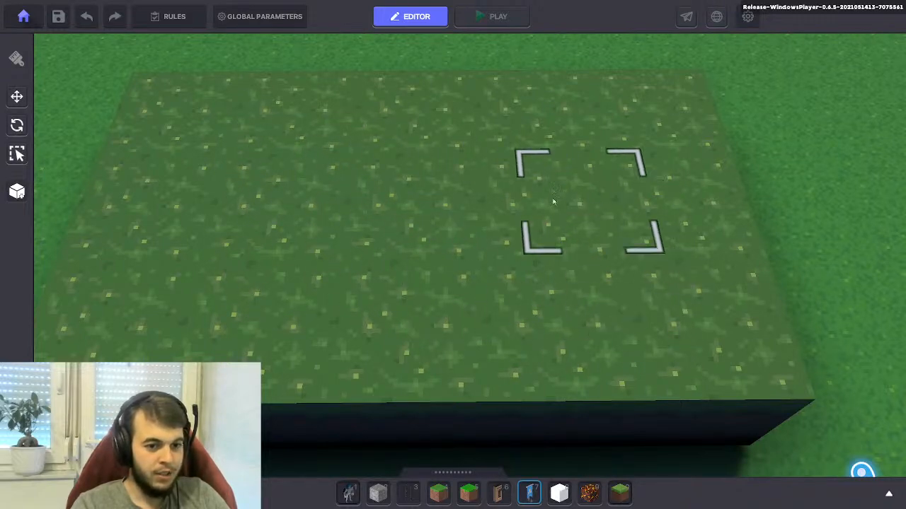
{"action": "scroll", "coordinate": [439, 212], "scroll_direction": "down", "scroll_amount": 3}
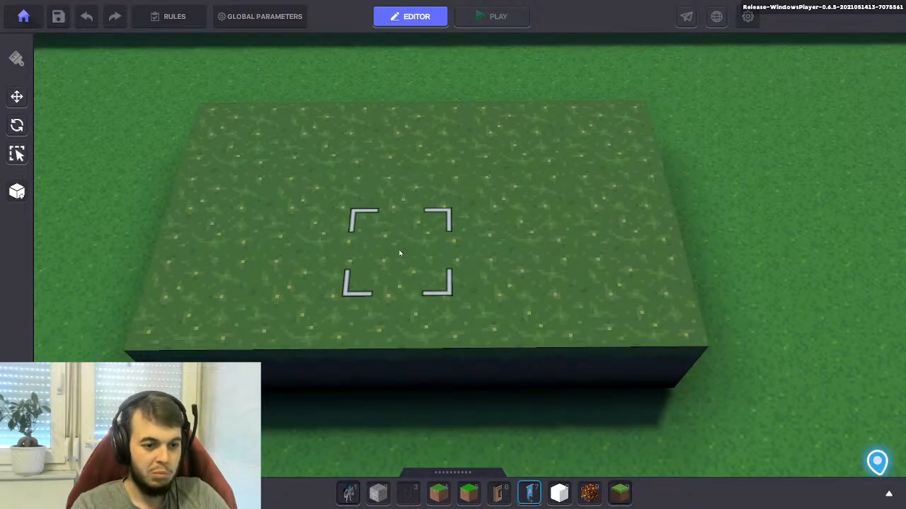
{"action": "right_click_drag", "start_coordinate": [514, 245], "coordinate": [449, 238]}
{"action": "scroll", "coordinate": [449, 238], "scroll_direction": "down", "scroll_amount": 5}
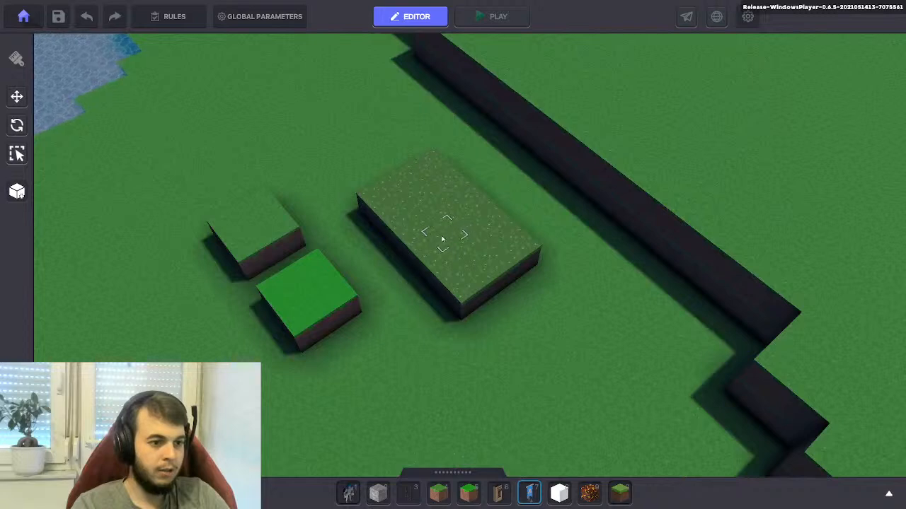
{"action": "right_click_drag", "start_coordinate": [364, 213], "coordinate": [414, 213]}
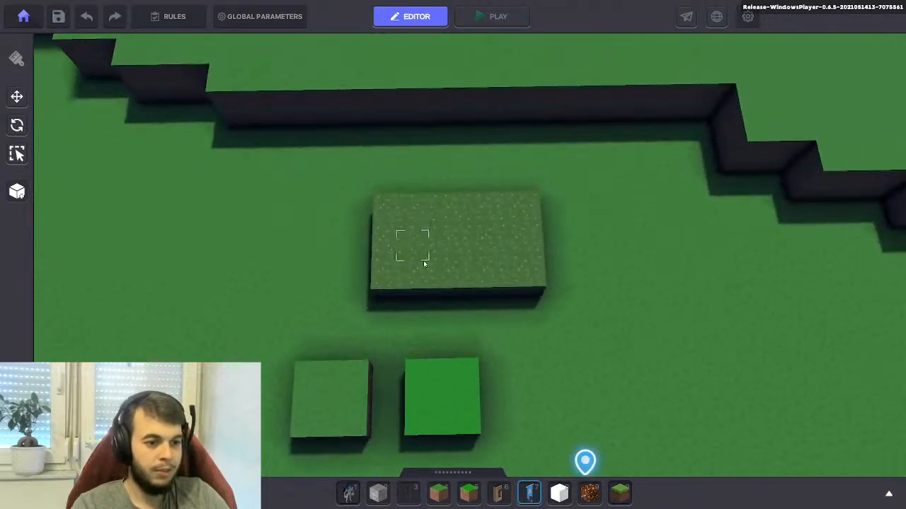
{"action": "scroll", "coordinate": [416, 208], "scroll_direction": "up", "scroll_amount": 3}
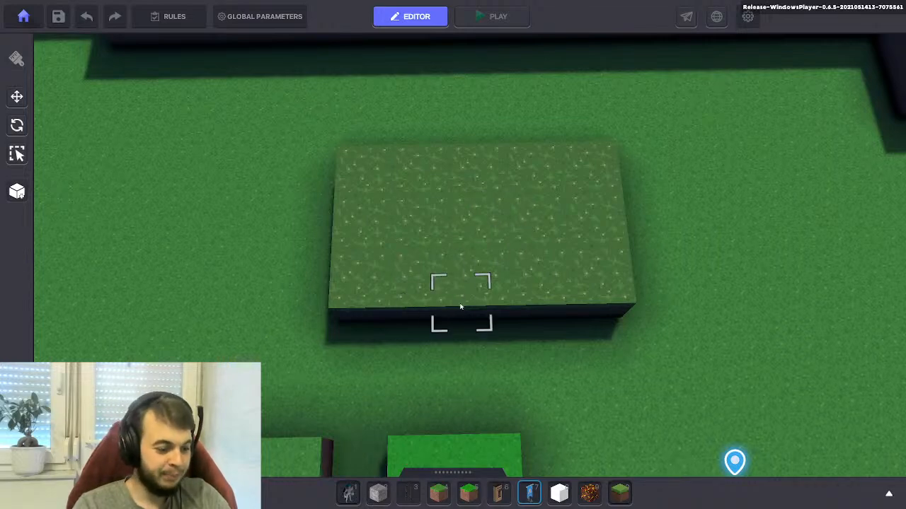
Start a play test of the experience and jump the character onto the large grass platform.
{"action": "key", "text": "ctrl+p"}
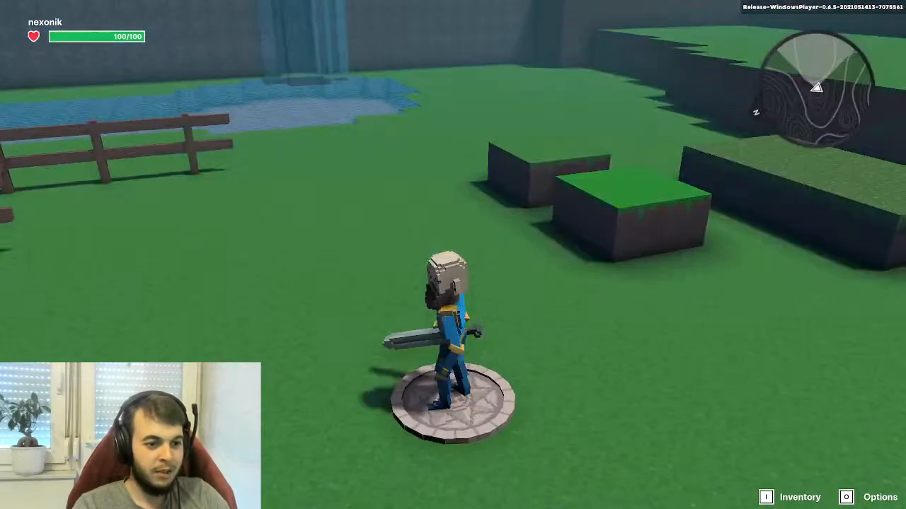
{"action": "key", "text": "w"}
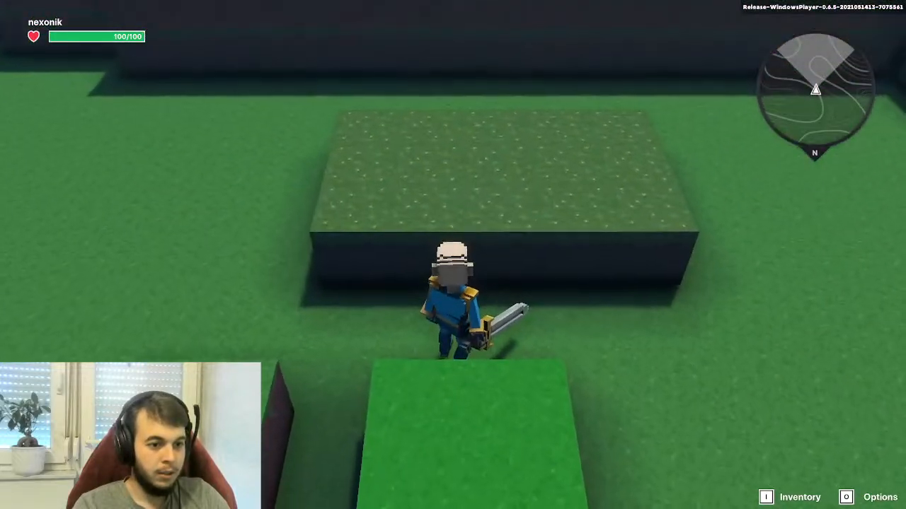
{"action": "key", "text": "space"}
{"action": "key", "text": "w"}
{"action": "key", "text": "space"}
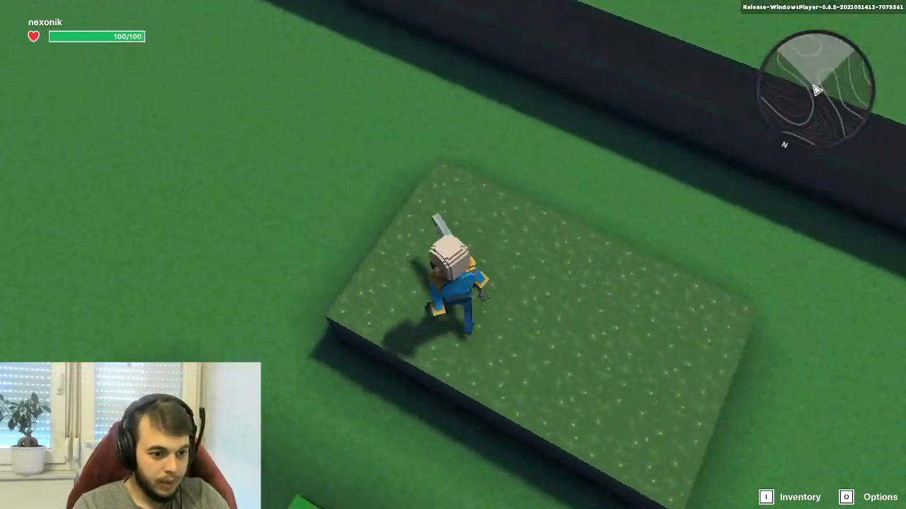
Walk the character around on top of the platform to examine the grass tiling in play mode.
{"action": "key", "text": "s"}
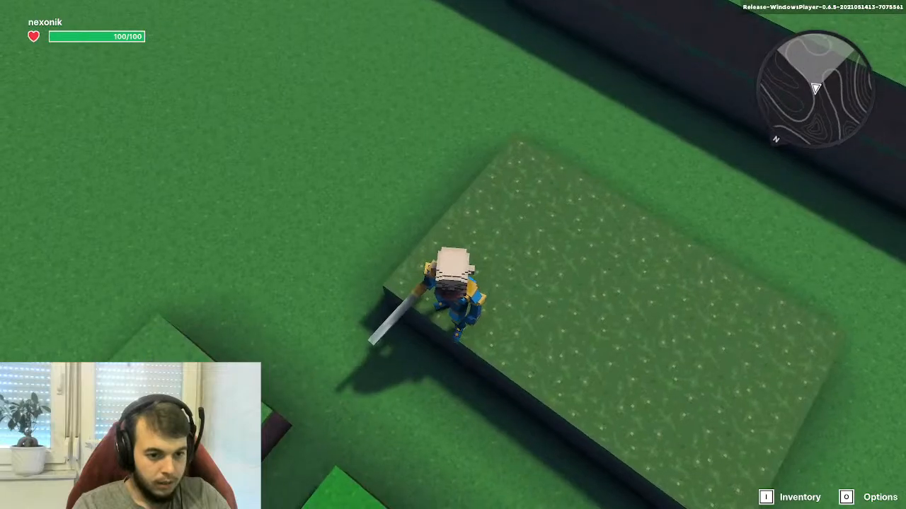
{"action": "key", "text": "d"}
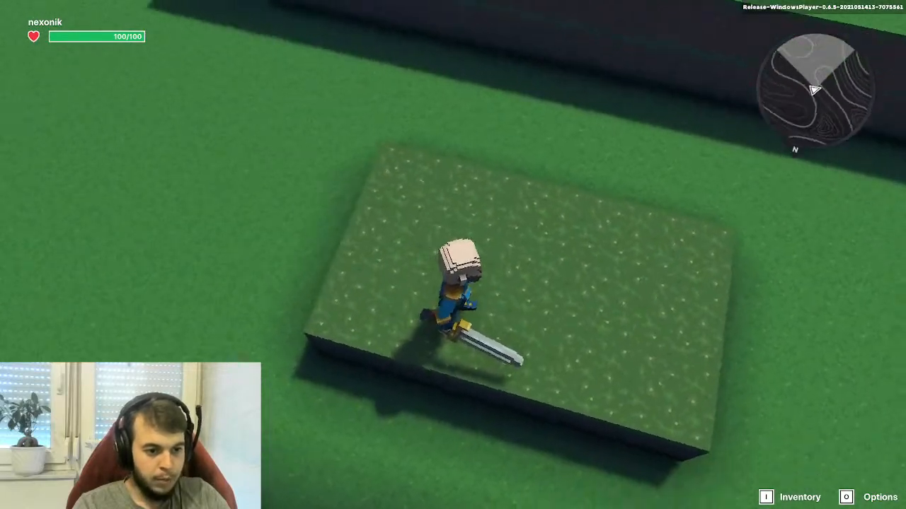
{"action": "key", "text": "w"}
{"action": "key", "text": "w"}
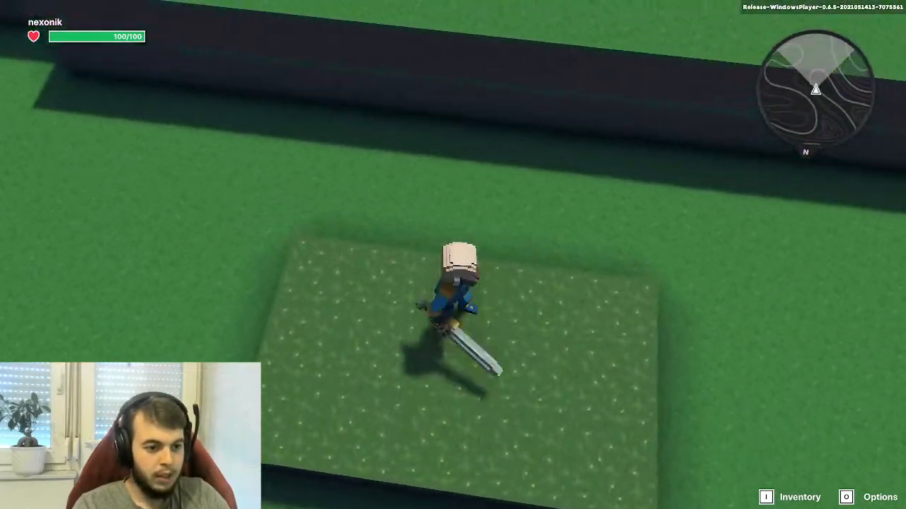
{"action": "key", "text": "d"}
{"action": "key", "text": "a"}
{"action": "key", "text": "s"}
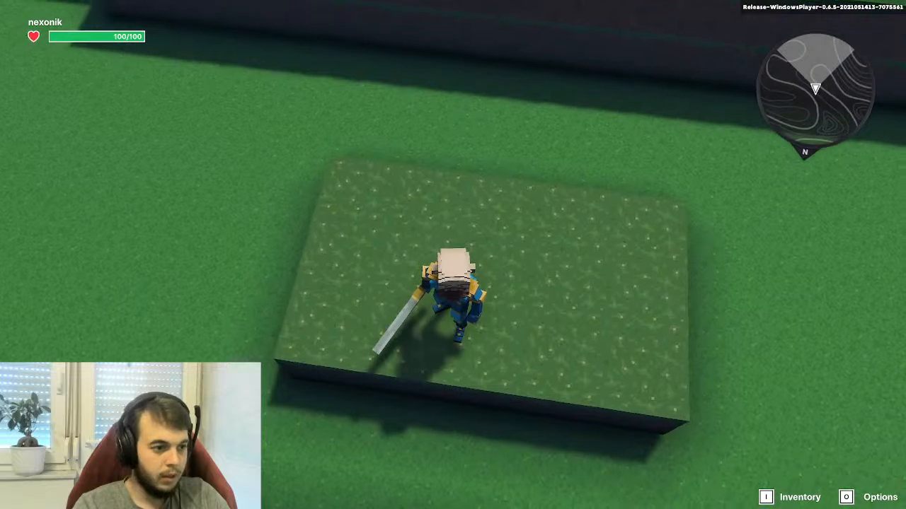
{"action": "key", "text": "d"}
{"action": "key", "text": "w"}
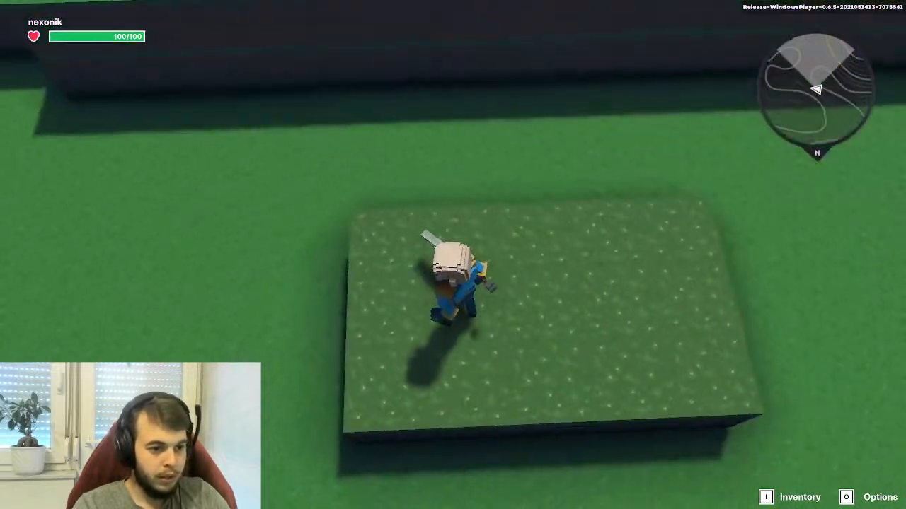
{"action": "key", "text": "s"}
{"action": "key", "text": "a"}
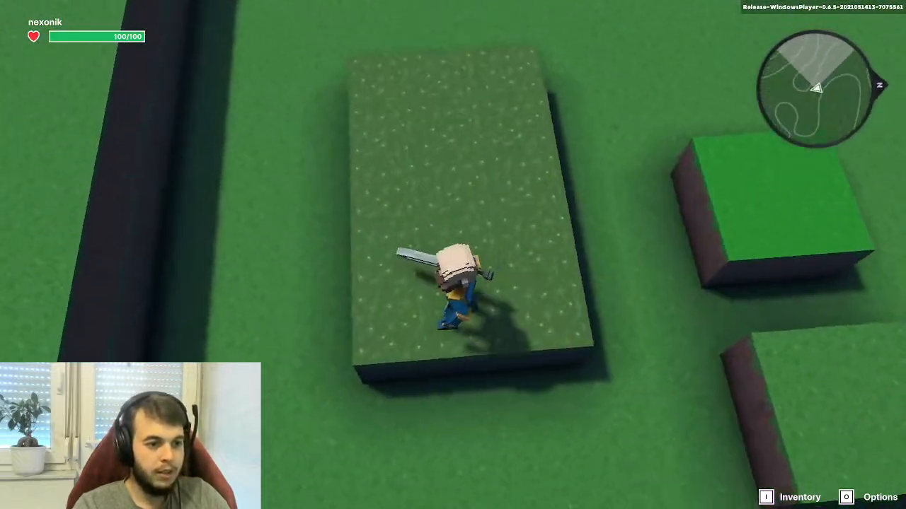
Move the character off the platform, circle around it and jump back on to compare the texture from several directions.
{"action": "key", "text": "w"}
{"action": "key", "text": "s"}
{"action": "key", "text": "a"}
{"action": "key", "text": "space"}
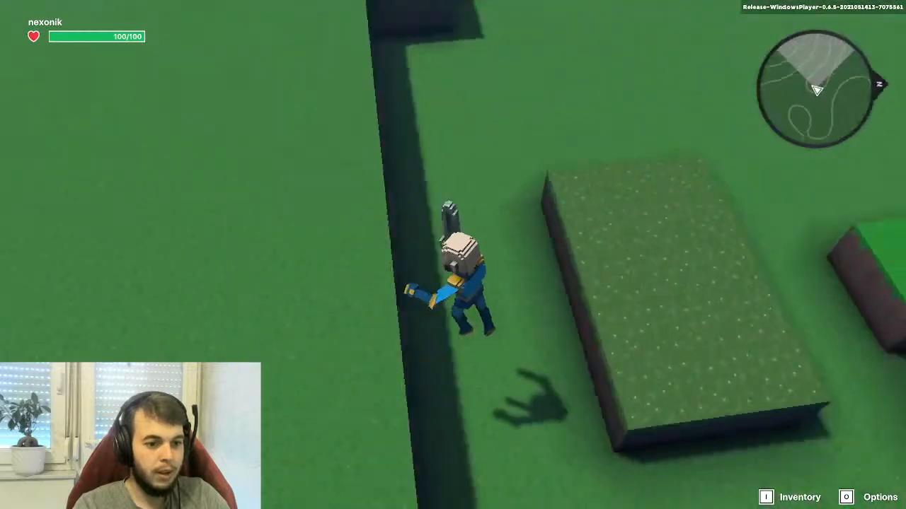
{"action": "key", "text": "s"}
{"action": "key", "text": "d"}
{"action": "key", "text": "w"}
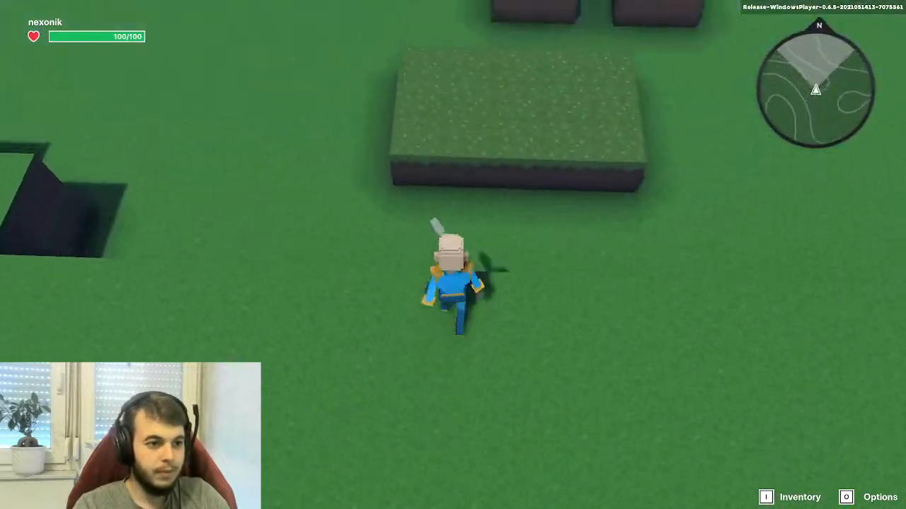
{"action": "key", "text": "space"}
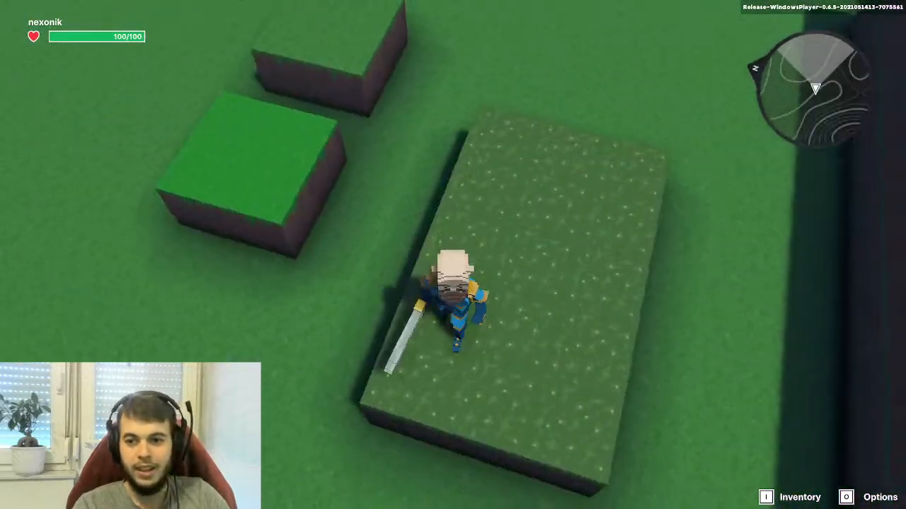
{"action": "key", "text": "d"}
{"action": "key", "text": "a"}
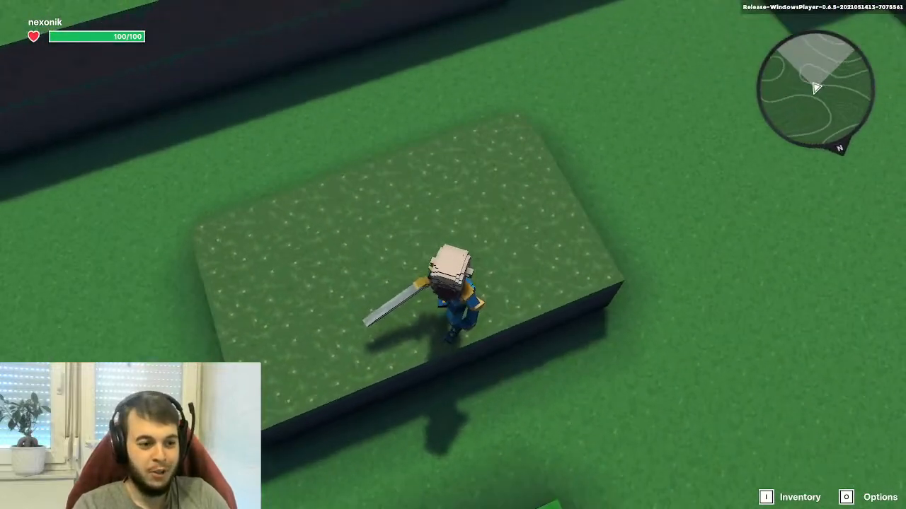
Switch back to VoxEdit and turn off the repeated copies surrounding the grass block.
{"action": "key", "text": "Escape"}
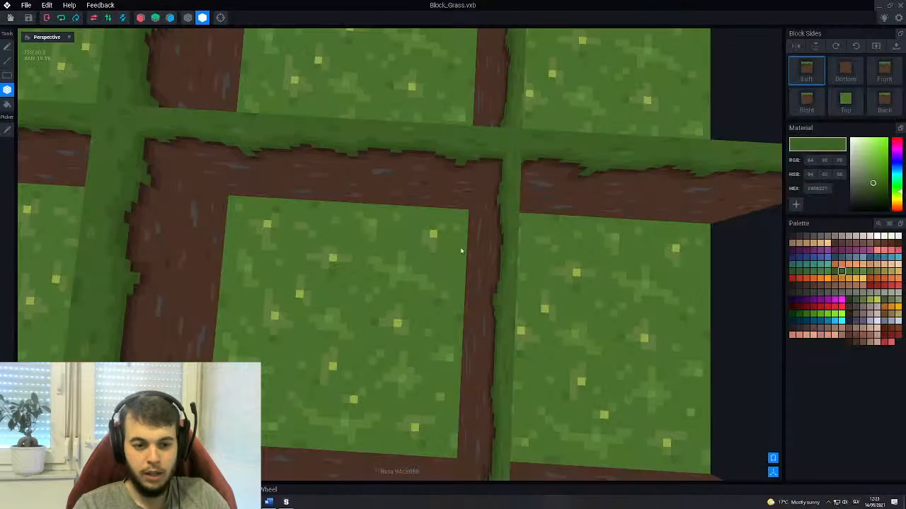
{"action": "scroll", "coordinate": [430, 283], "scroll_direction": "down", "scroll_amount": 5}
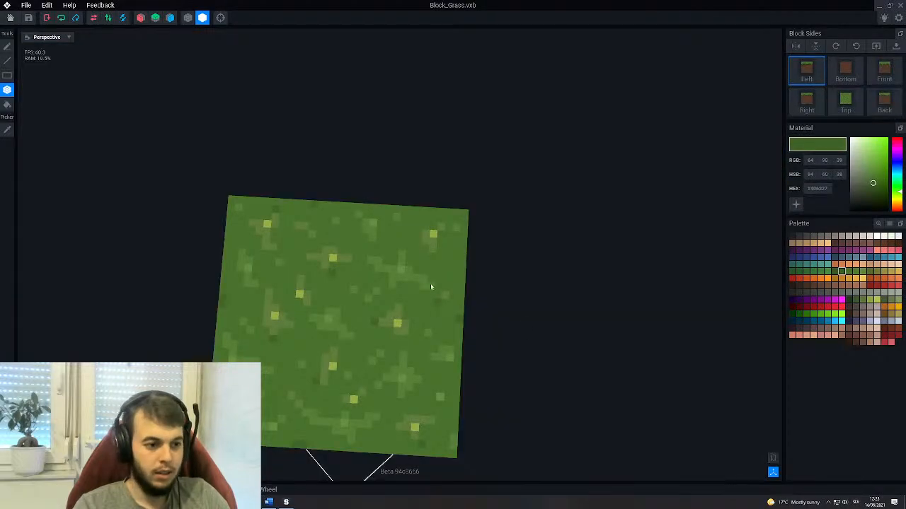
{"action": "right_click_drag", "start_coordinate": [387, 345], "coordinate": [382, 344]}
{"action": "middle_click_drag", "start_coordinate": [382, 344], "coordinate": [370, 301]}
{"action": "scroll", "coordinate": [370, 302], "scroll_direction": "up", "scroll_amount": 3}
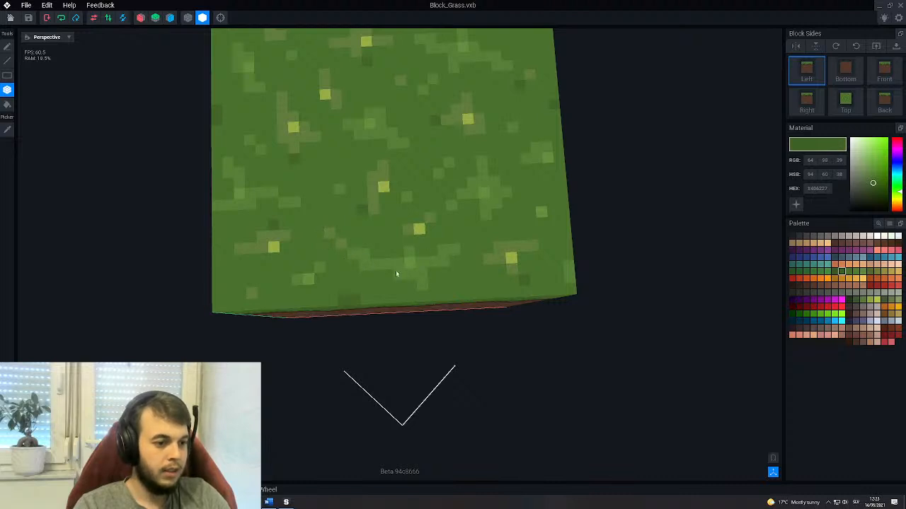
{"action": "middle_click_drag", "start_coordinate": [404, 228], "coordinate": [444, 264]}
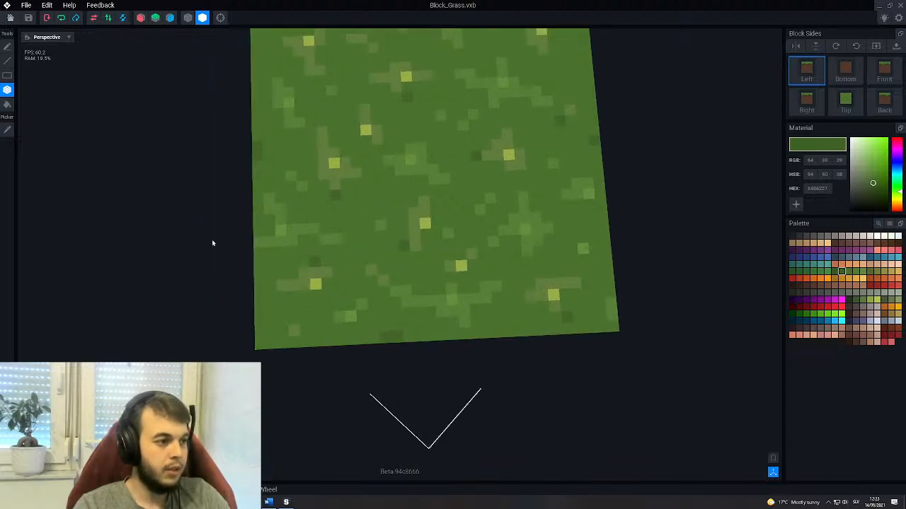
Sample the base green (RGB 72, 110, 44) from the grass block's top texture as the painting colour.
{"action": "left_click", "coordinate": [10, 129]}
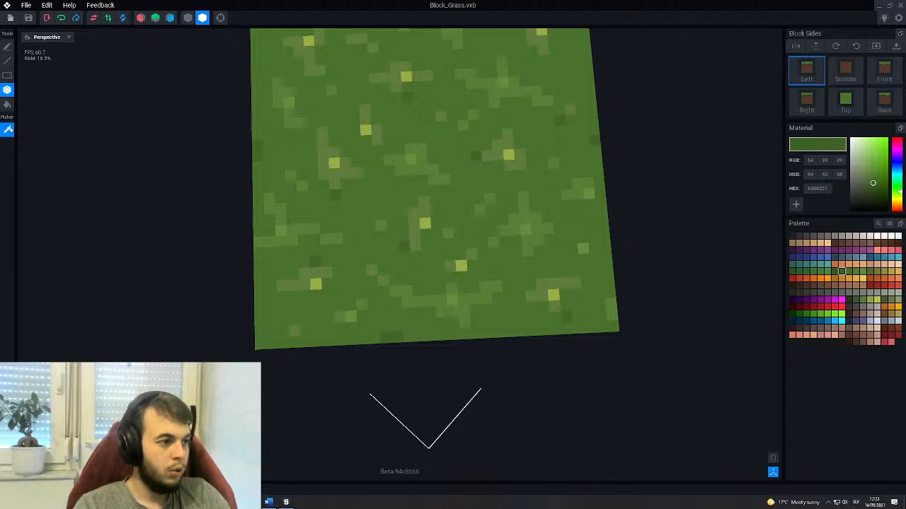
{"action": "left_click", "coordinate": [379, 284]}
{"action": "middle_click_drag", "start_coordinate": [347, 364], "coordinate": [348, 380]}
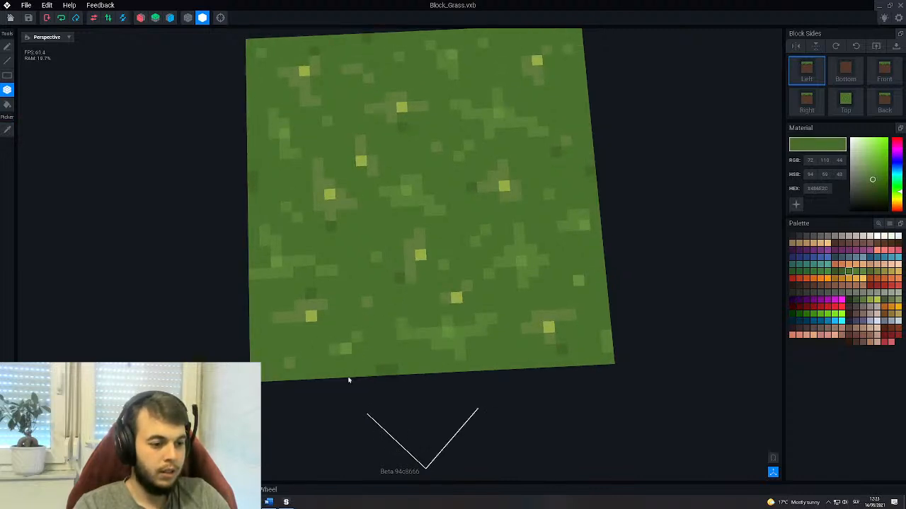
{"action": "middle_click_drag", "start_coordinate": [363, 315], "coordinate": [380, 285]}
{"action": "right_click_drag", "start_coordinate": [415, 219], "coordinate": [509, 196]}
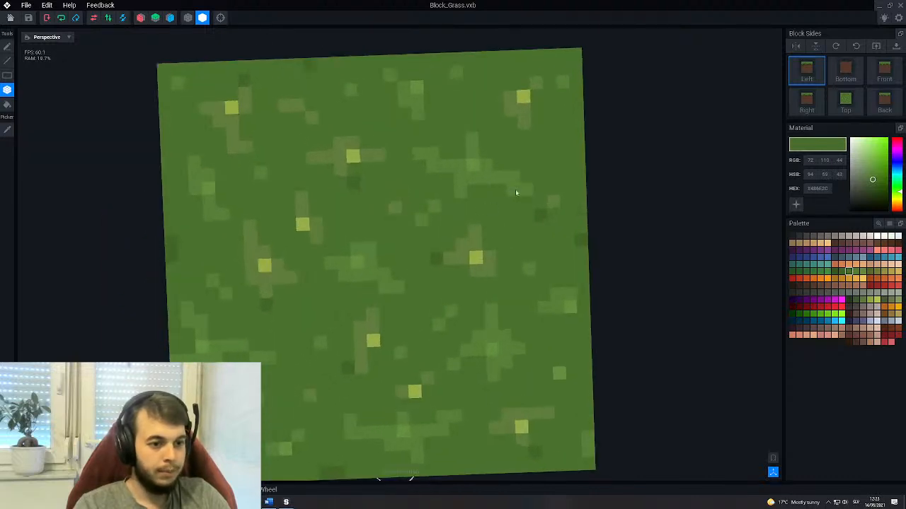
{"action": "scroll", "coordinate": [481, 262], "scroll_direction": "down", "scroll_amount": 3}
{"action": "right_click_drag", "start_coordinate": [477, 261], "coordinate": [394, 252]}
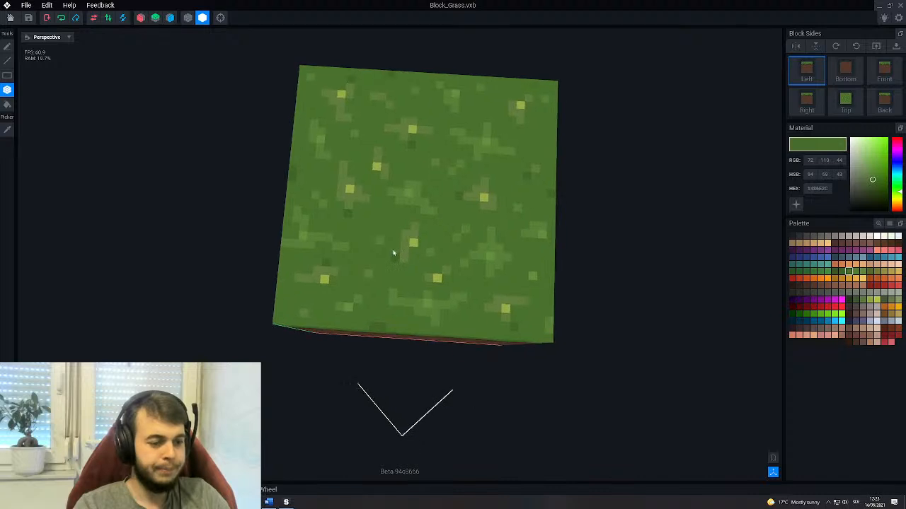
{"action": "scroll", "coordinate": [404, 249], "scroll_direction": "up", "scroll_amount": 2}
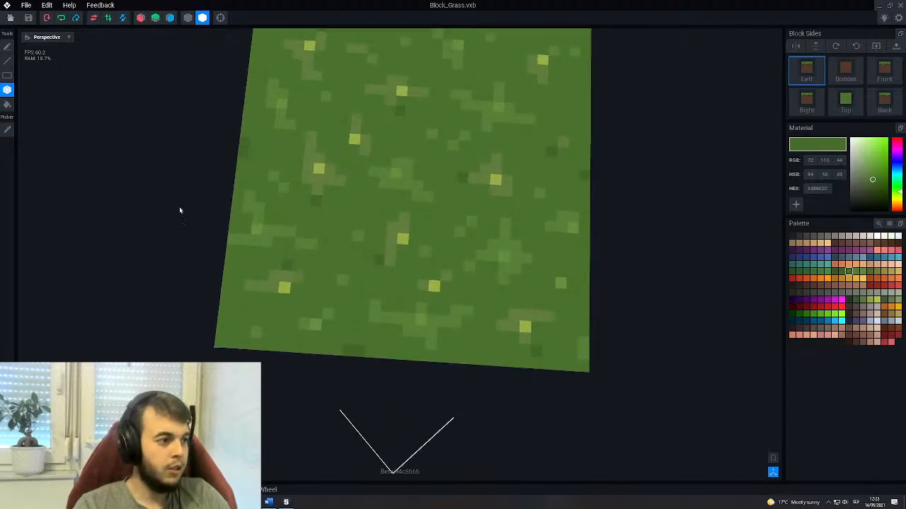
Sample lighter greens (RGB 84, 124, 52 and 95, 138, 59) from the top texture and try painting over yellow pixels.
{"action": "left_click", "coordinate": [8, 130]}
{"action": "middle_click_drag", "start_coordinate": [399, 245], "coordinate": [413, 266]}
{"action": "left_click", "coordinate": [430, 225]}
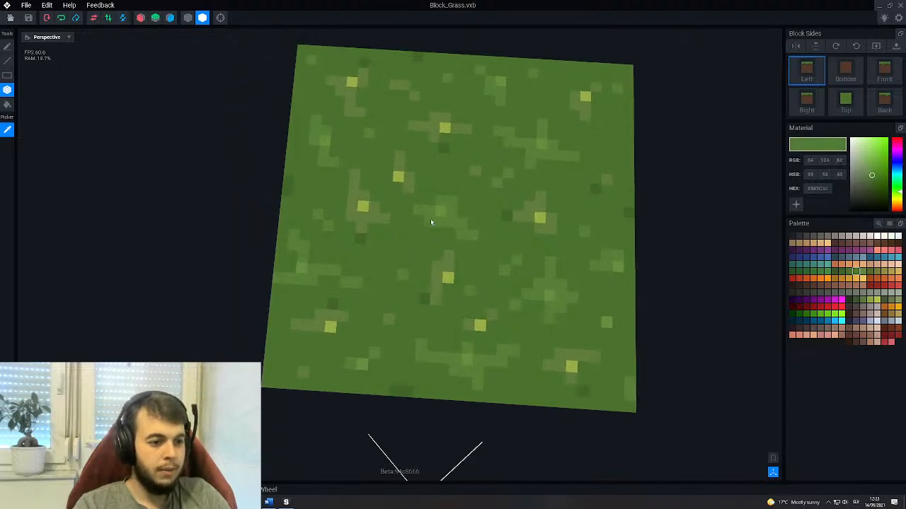
{"action": "left_click", "coordinate": [363, 206]}
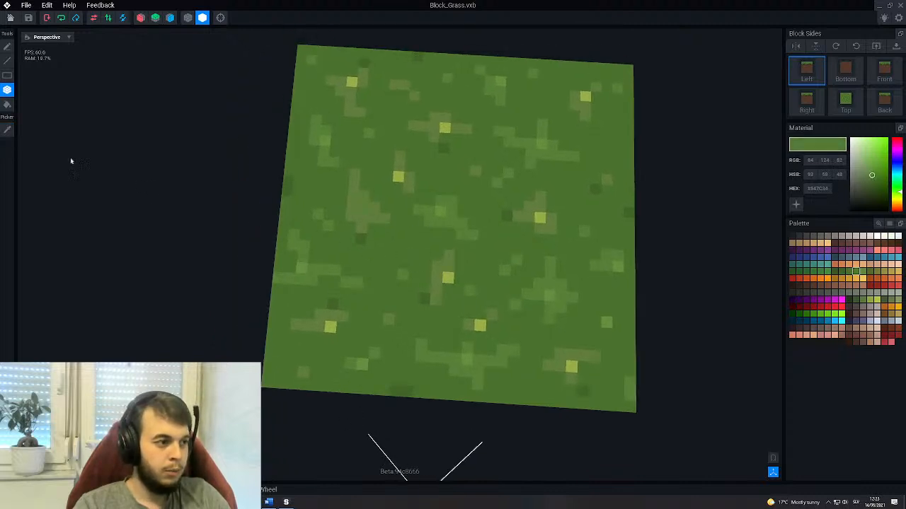
{"action": "left_click", "coordinate": [432, 211], "text": "alt"}
{"action": "left_click", "coordinate": [360, 207]}
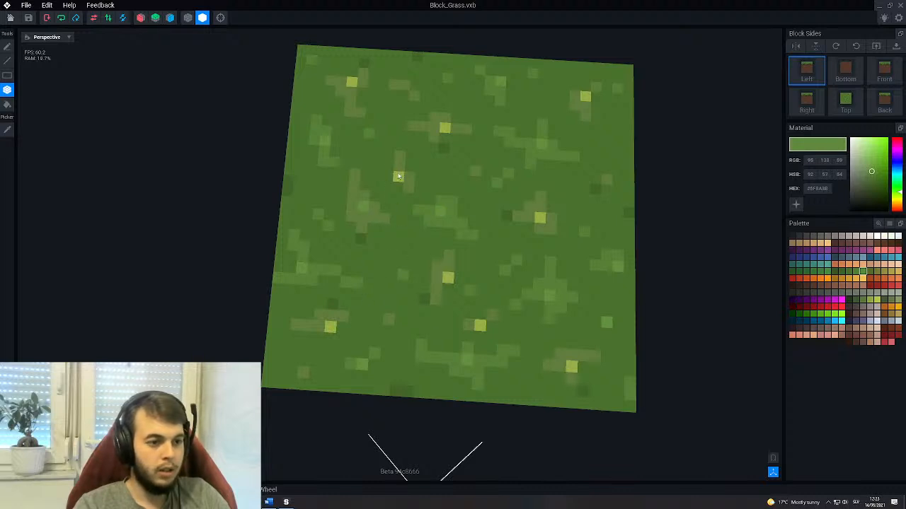
{"action": "left_click", "coordinate": [446, 128]}
{"action": "mouse_move", "coordinate": [453, 269]}
{"action": "middle_mouse_down"}
{"action": "mouse_move", "coordinate": [376, 311]}
{"action": "mouse_move", "coordinate": [381, 321]}
{"action": "middle_mouse_up"}
{"action": "left_click", "coordinate": [518, 147]}
{"action": "middle_click_drag", "start_coordinate": [518, 147], "coordinate": [461, 306]}
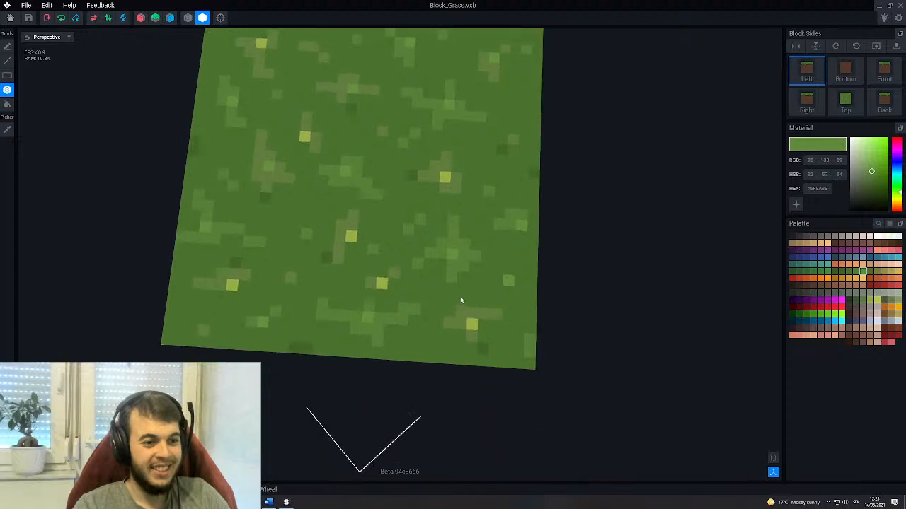
Undo the light green pixels painted over the yellow ones.
{"action": "key", "text": "ctrl+z"}
{"action": "key", "text": "ctrl+z"}
{"action": "key", "text": "ctrl+z"}
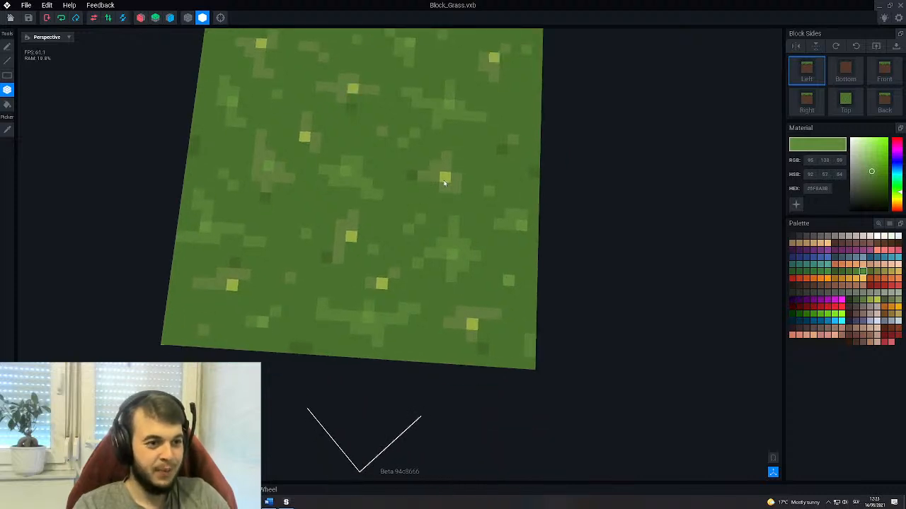
{"action": "middle_click_drag", "start_coordinate": [392, 199], "coordinate": [432, 243]}
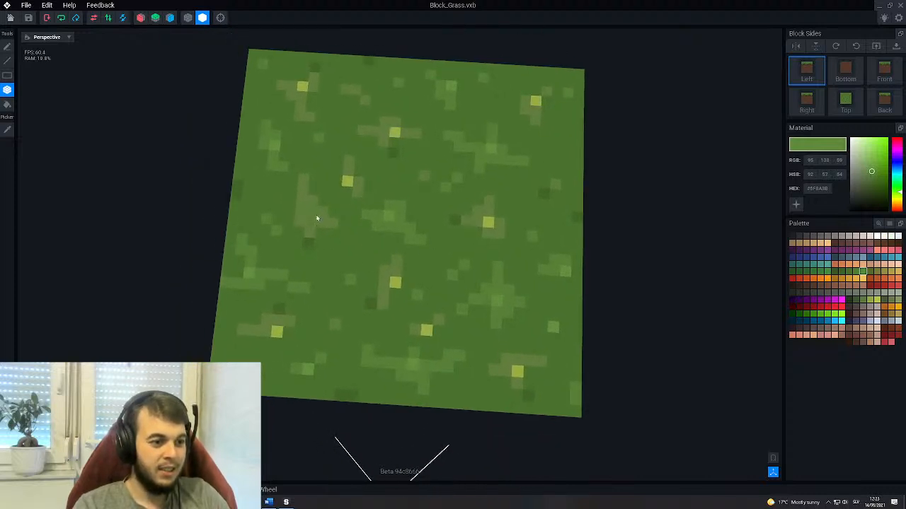
{"action": "key", "text": "ctrl+z"}
Paint over five of the yellow pixels on the top texture to blend them into their surrounding patches, and save the block.
{"action": "left_click", "coordinate": [347, 182]}
{"action": "scroll", "coordinate": [340, 288], "scroll_direction": "down", "scroll_amount": 3}
{"action": "right_click_drag", "start_coordinate": [341, 289], "coordinate": [369, 172]}
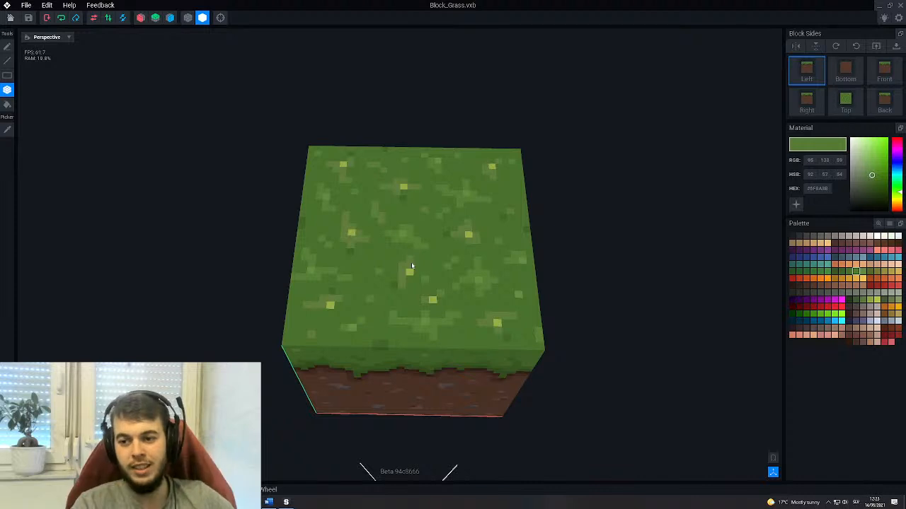
{"action": "scroll", "coordinate": [411, 266], "scroll_direction": "up", "scroll_amount": 1}
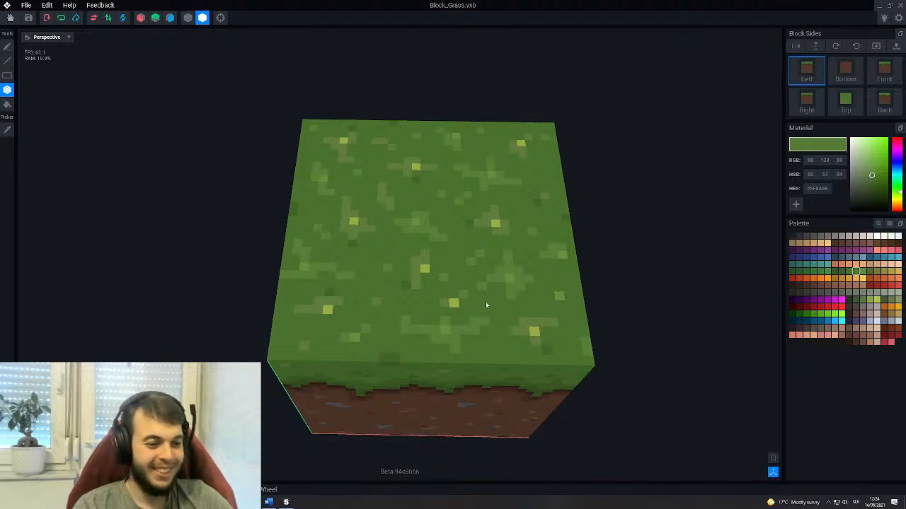
{"action": "right_click_drag", "start_coordinate": [467, 244], "coordinate": [474, 296]}
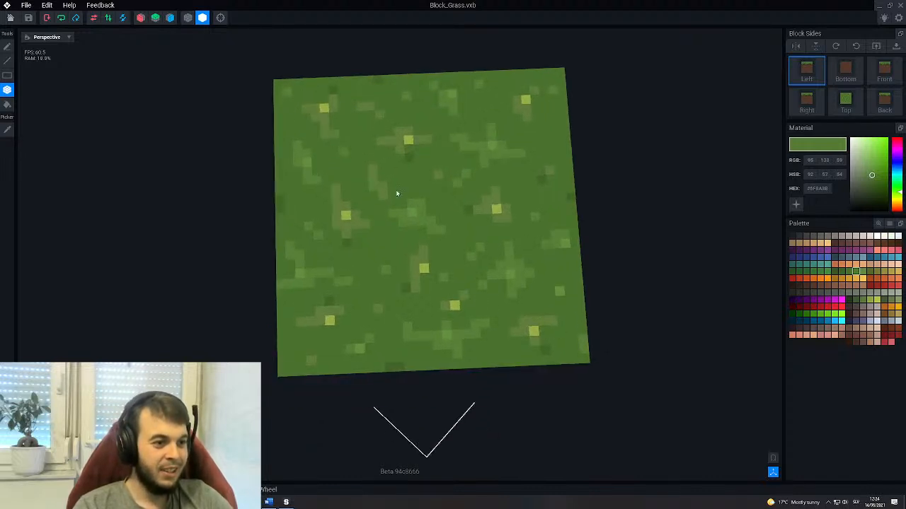
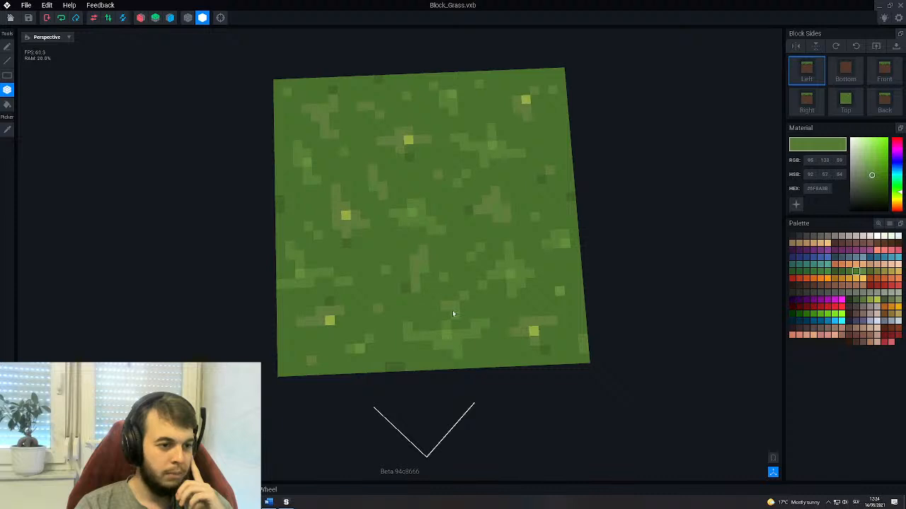
{"action": "right_click_drag", "start_coordinate": [535, 291], "coordinate": [469, 281]}
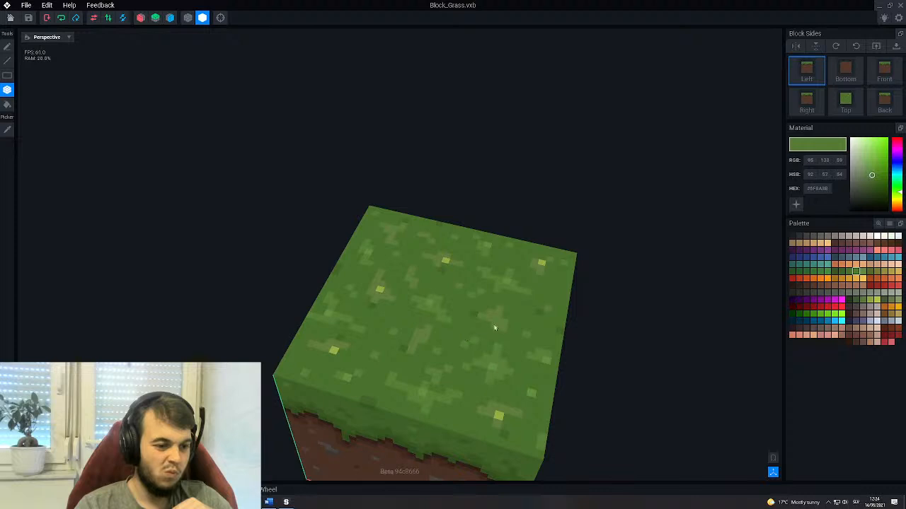
{"action": "left_click", "coordinate": [30, 19]}
Sample the lighter green (RGB 84, 124, 52) and paint small patches in the bare areas around the middle of the top texture.
{"action": "scroll", "coordinate": [426, 346], "scroll_direction": "down", "scroll_amount": 3}
{"action": "right_click_drag", "start_coordinate": [426, 347], "coordinate": [446, 338]}
{"action": "scroll", "coordinate": [446, 339], "scroll_direction": "up", "scroll_amount": 5}
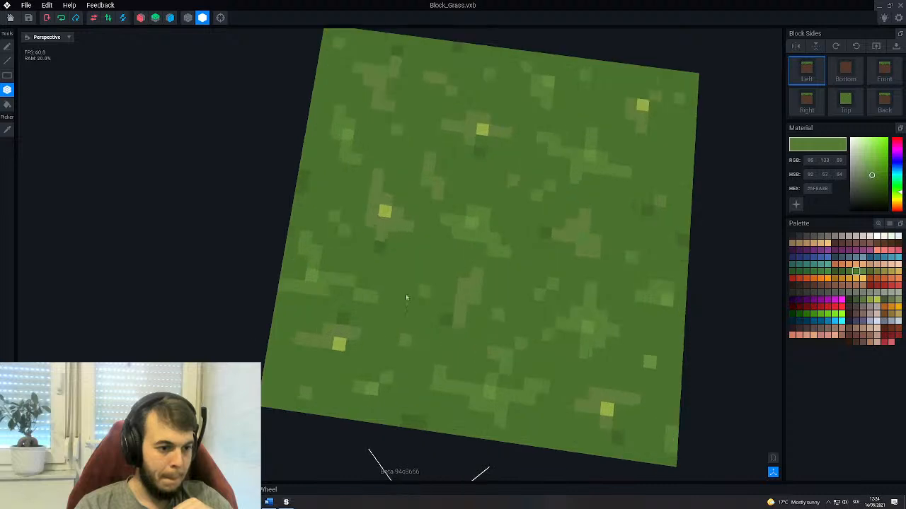
{"action": "left_click", "coordinate": [8, 130]}
{"action": "left_click", "coordinate": [423, 291]}
{"action": "left_click", "coordinate": [413, 278]}
{"action": "mouse_move", "coordinate": [408, 360]}
{"action": "middle_mouse_down"}
{"action": "mouse_move", "coordinate": [330, 363]}
{"action": "mouse_move", "coordinate": [339, 414]}
{"action": "middle_mouse_up"}
{"action": "left_click", "coordinate": [463, 266]}
{"action": "middle_click_drag", "start_coordinate": [436, 287], "coordinate": [473, 240]}
{"action": "scroll", "coordinate": [473, 240], "scroll_direction": "down", "scroll_amount": 2}
{"action": "right_click_drag", "start_coordinate": [473, 241], "coordinate": [481, 178]}
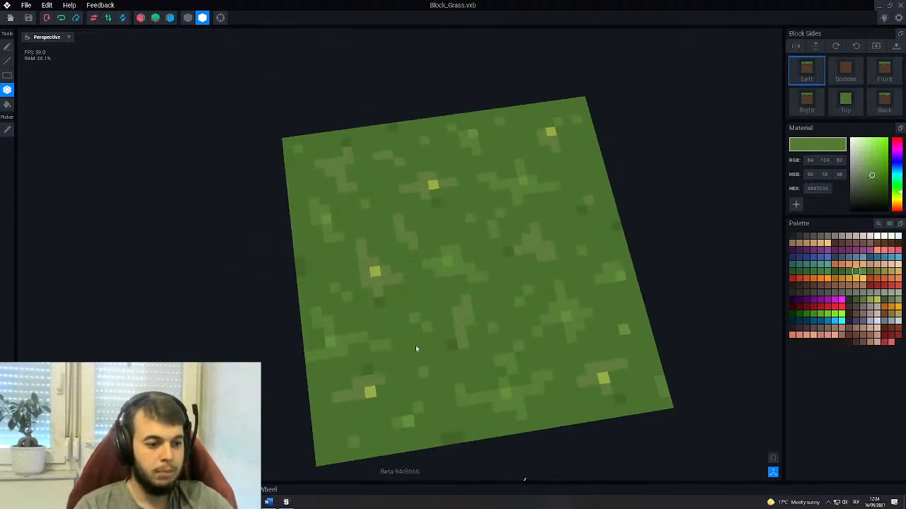
{"action": "right_click_drag", "start_coordinate": [507, 323], "coordinate": [458, 228]}
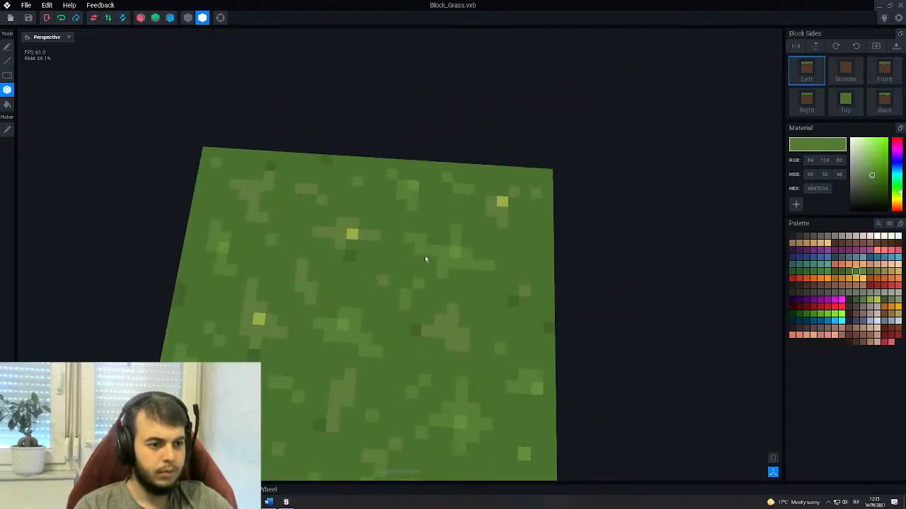
{"action": "middle_click_drag", "start_coordinate": [426, 259], "coordinate": [474, 236]}
{"action": "middle_click_drag", "start_coordinate": [324, 225], "coordinate": [376, 200]}
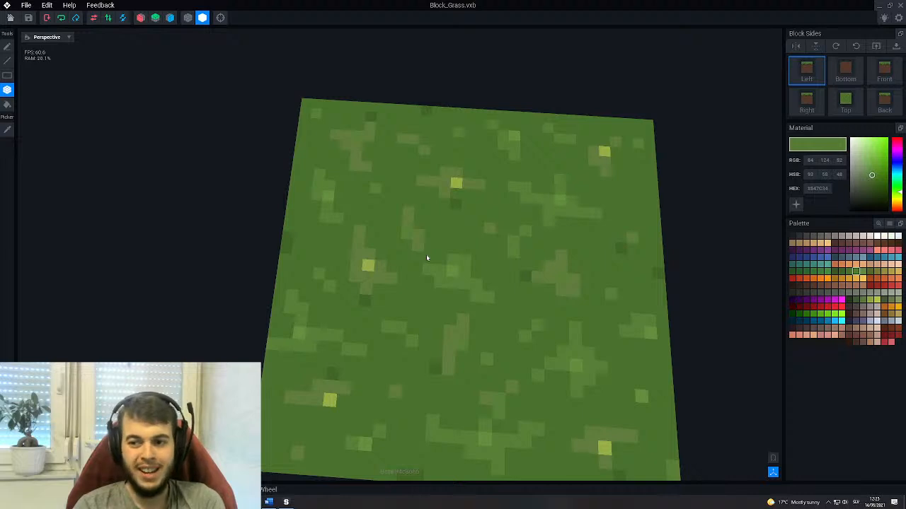
Switch to The Sandbox Maker and examine from near and far how the grass tiles on the platform.
{"action": "left_click", "coordinate": [286, 501]}
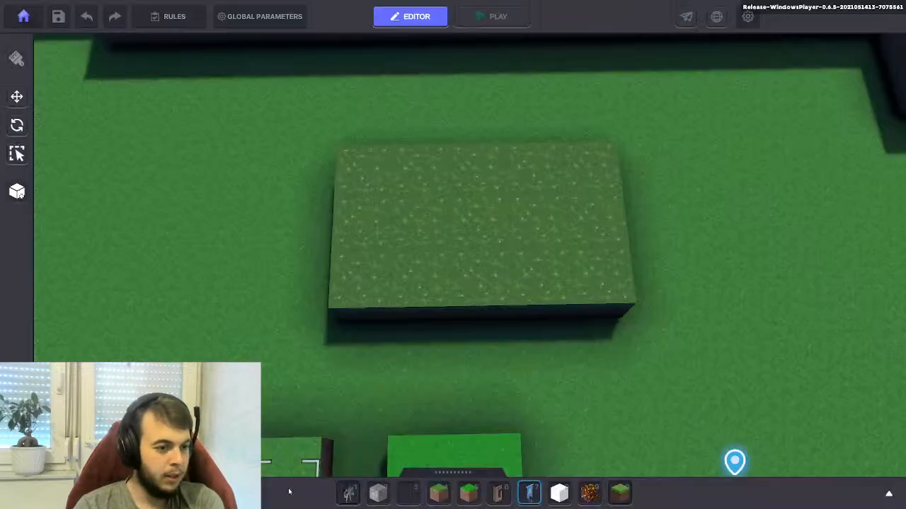
{"action": "scroll", "coordinate": [472, 283], "scroll_direction": "up", "scroll_amount": 3}
{"action": "scroll", "coordinate": [472, 283], "scroll_direction": "down", "scroll_amount": 2}
{"action": "scroll", "coordinate": [472, 283], "scroll_direction": "up", "scroll_amount": 2}
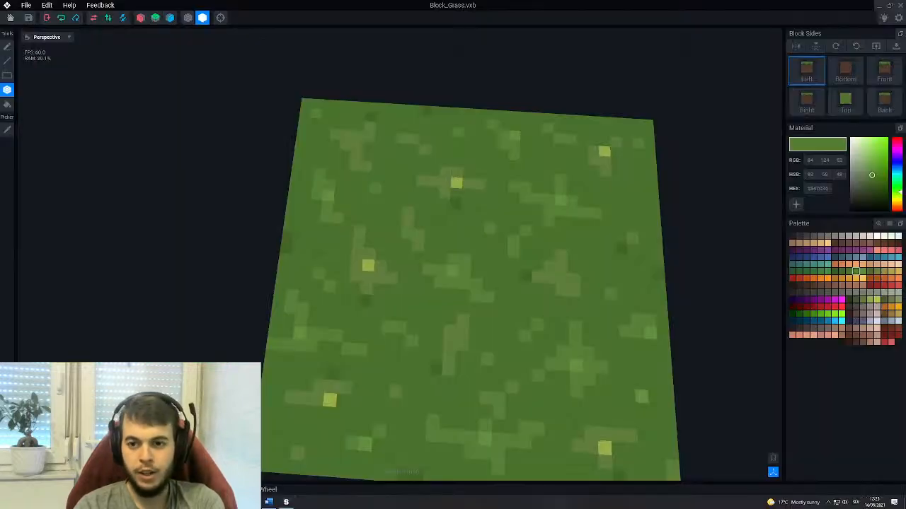
Switch back to VoxEdit and examine the grass block's top texture from several angles and distances.
{"action": "middle_click_drag", "start_coordinate": [551, 255], "coordinate": [523, 249]}
{"action": "scroll", "coordinate": [485, 272], "scroll_direction": "down", "scroll_amount": 3}
{"action": "right_click_drag", "start_coordinate": [486, 272], "coordinate": [453, 340]}
{"action": "scroll", "coordinate": [448, 341], "scroll_direction": "up", "scroll_amount": 2}
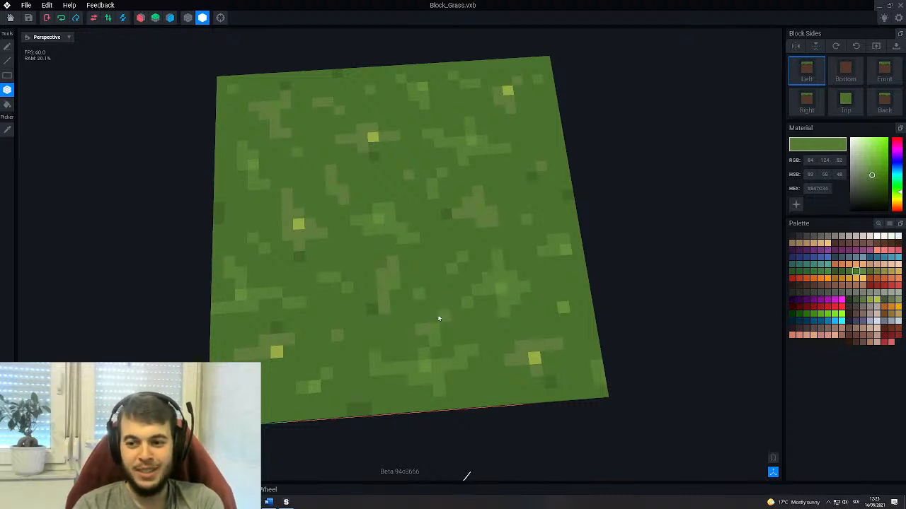
{"action": "right_click_drag", "start_coordinate": [436, 321], "coordinate": [581, 286]}
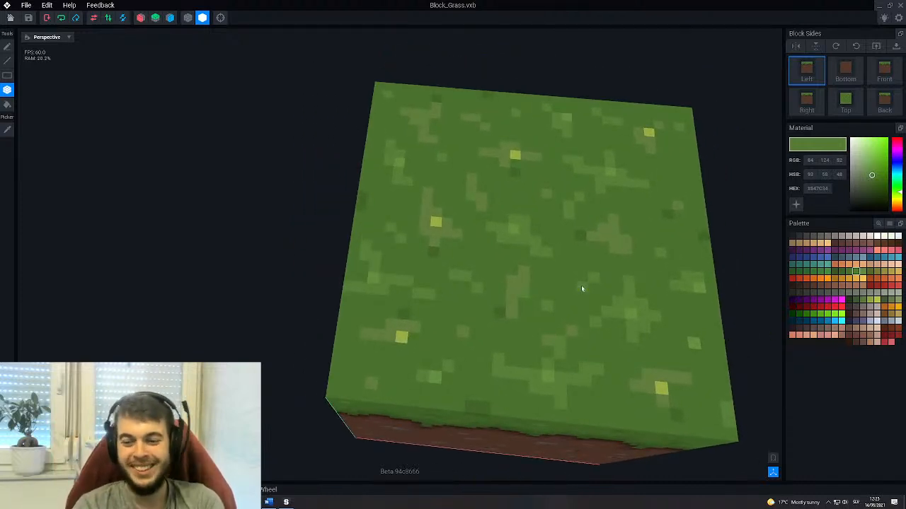
{"action": "right_click_drag", "start_coordinate": [580, 285], "coordinate": [505, 310]}
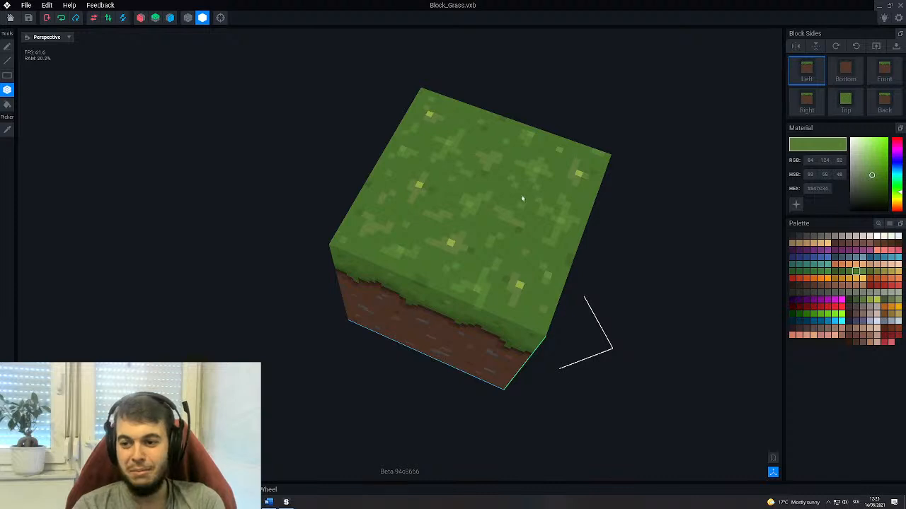
{"action": "scroll", "coordinate": [496, 255], "scroll_direction": "down", "scroll_amount": 4}
{"action": "scroll", "coordinate": [498, 254], "scroll_direction": "up", "scroll_amount": 4}
{"action": "middle_click_drag", "start_coordinate": [497, 253], "coordinate": [497, 300]}
{"action": "right_click_drag", "start_coordinate": [497, 300], "coordinate": [493, 253]}
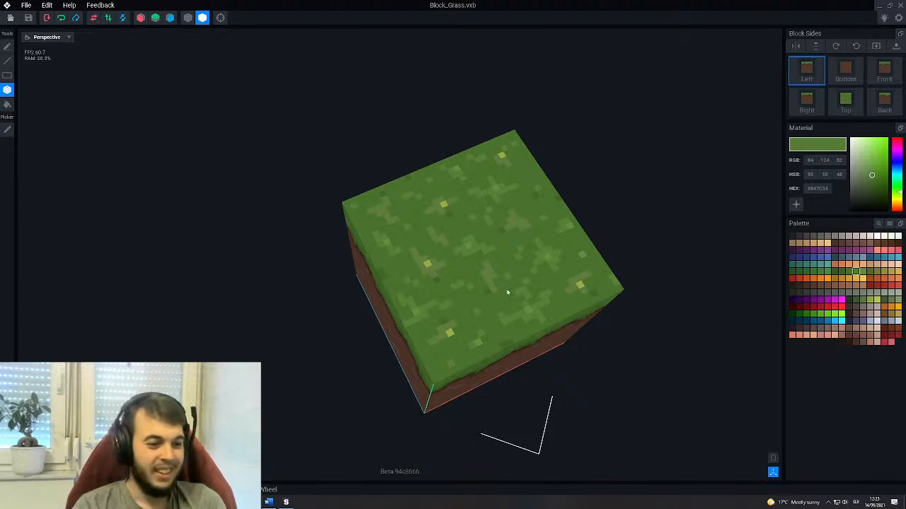
{"action": "scroll", "coordinate": [492, 255], "scroll_direction": "up", "scroll_amount": 4}
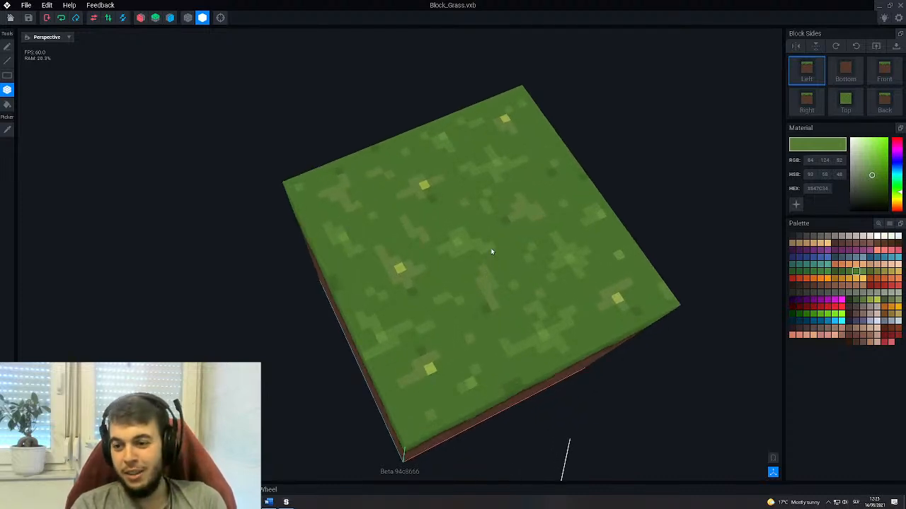
Sample the dark green (RGB 64, 98, 39) and add single dark pixels beside the light patches in the texture's middle and back areas.
{"action": "right_click_drag", "start_coordinate": [514, 269], "coordinate": [530, 252]}
{"action": "right_click_drag", "start_coordinate": [505, 264], "coordinate": [503, 266]}
{"action": "left_click", "coordinate": [7, 130]}
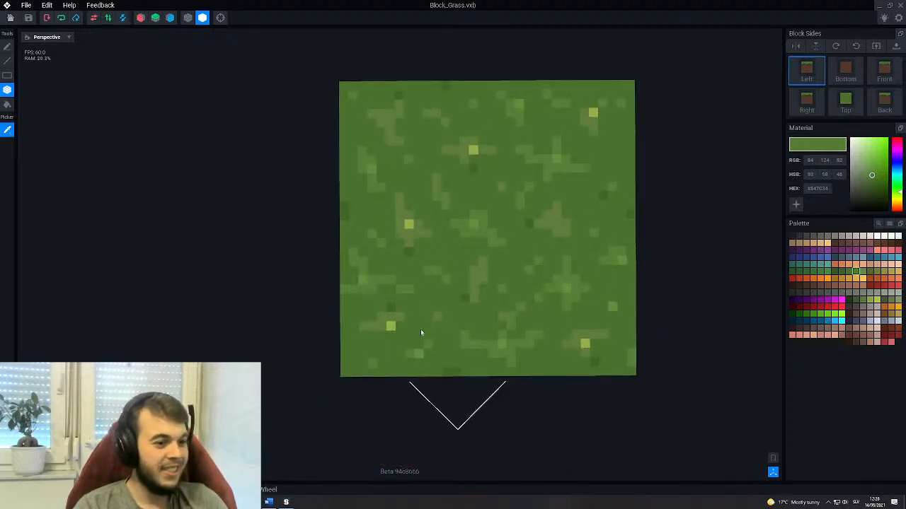
{"action": "scroll", "coordinate": [418, 330], "scroll_direction": "up", "scroll_amount": 2}
{"action": "left_click", "coordinate": [388, 246]}
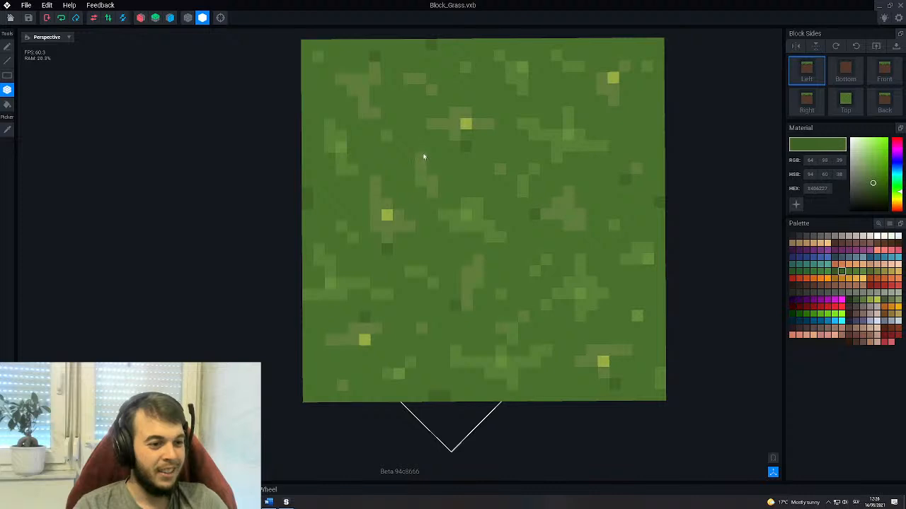
{"action": "middle_click_drag", "start_coordinate": [421, 303], "coordinate": [404, 373]}
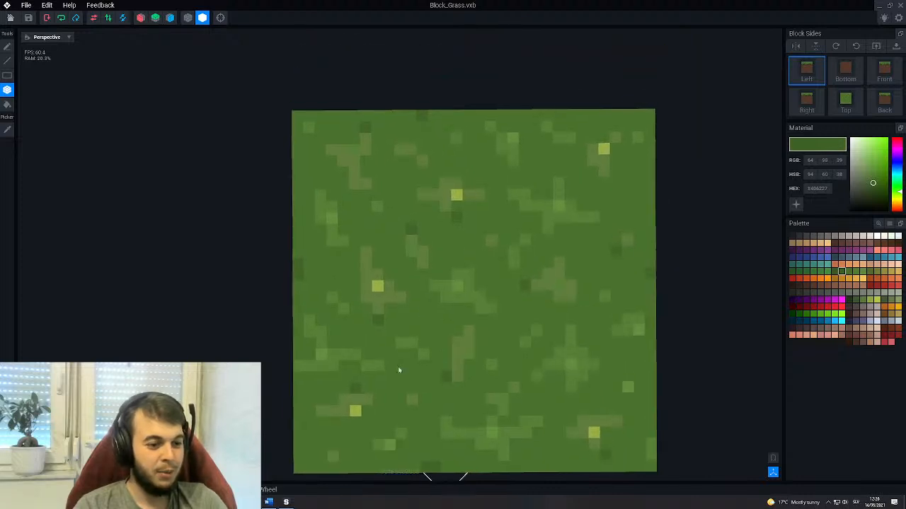
{"action": "middle_click_drag", "start_coordinate": [502, 249], "coordinate": [496, 169]}
{"action": "right_click_drag", "start_coordinate": [484, 258], "coordinate": [516, 243]}
{"action": "scroll", "coordinate": [545, 175], "scroll_direction": "up", "scroll_amount": 2}
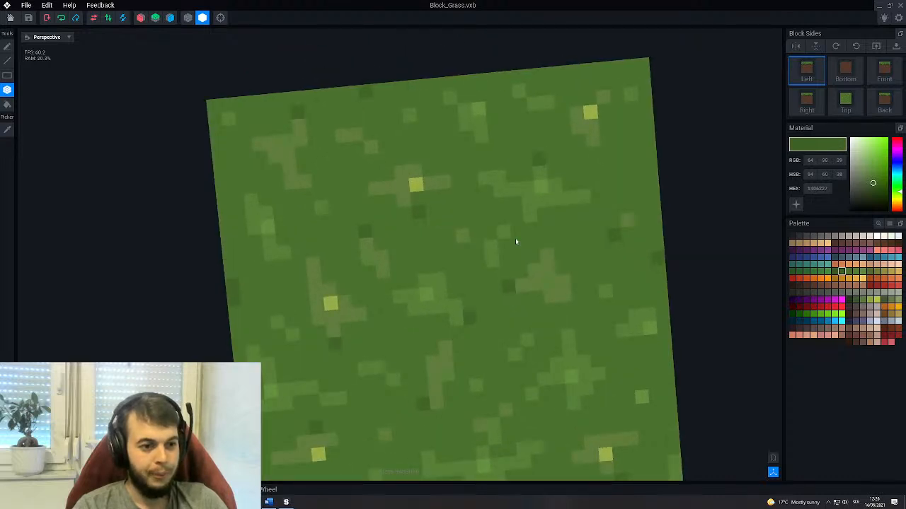
Add dark green pixels next to the wide light patch near the top texture's front edge.
{"action": "middle_click_drag", "start_coordinate": [506, 439], "coordinate": [503, 334]}
{"action": "scroll", "coordinate": [516, 243], "scroll_direction": "down", "scroll_amount": 2}
{"action": "right_click_drag", "start_coordinate": [516, 242], "coordinate": [509, 212]}
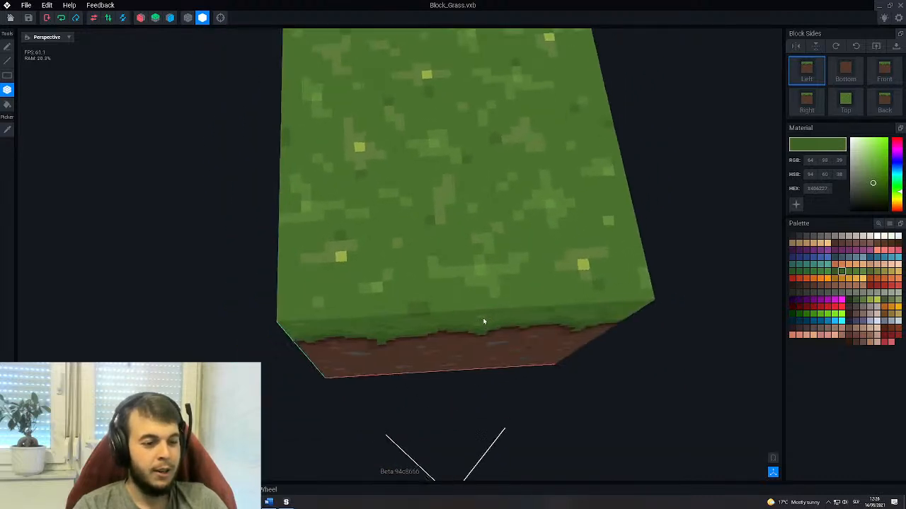
{"action": "scroll", "coordinate": [483, 317], "scroll_direction": "up", "scroll_amount": 2}
{"action": "middle_click_drag", "start_coordinate": [483, 317], "coordinate": [475, 361]}
{"action": "right_click_drag", "start_coordinate": [495, 327], "coordinate": [502, 361]}
{"action": "left_click", "coordinate": [488, 362]}
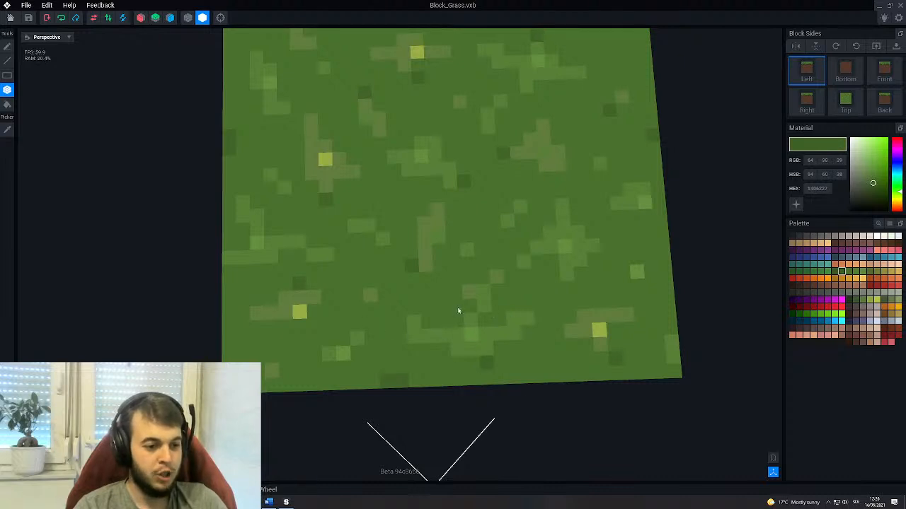
Rework the pixels above the wide front patch with base green (RGB 72, 110, 44) and olive green (RGB 94, 121, 59), and save.
{"action": "left_click", "coordinate": [7, 129]}
{"action": "left_click", "coordinate": [479, 307]}
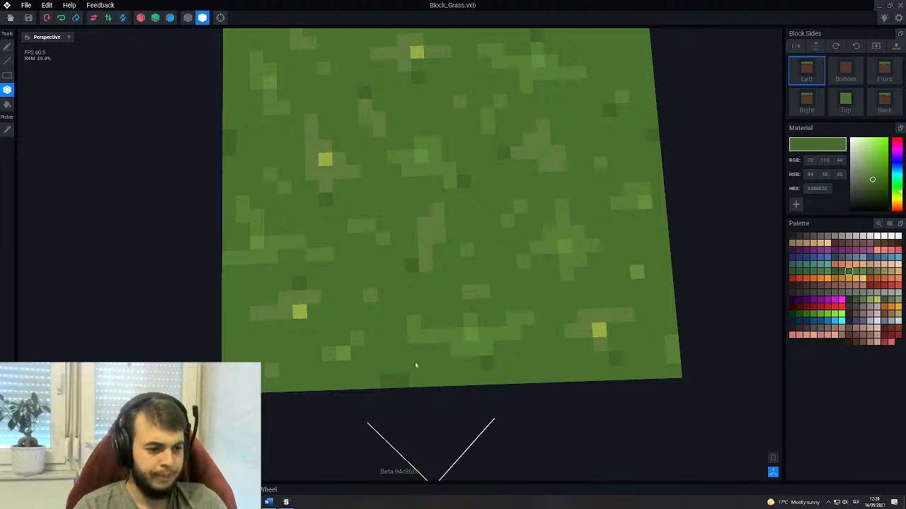
{"action": "left_click", "coordinate": [7, 129]}
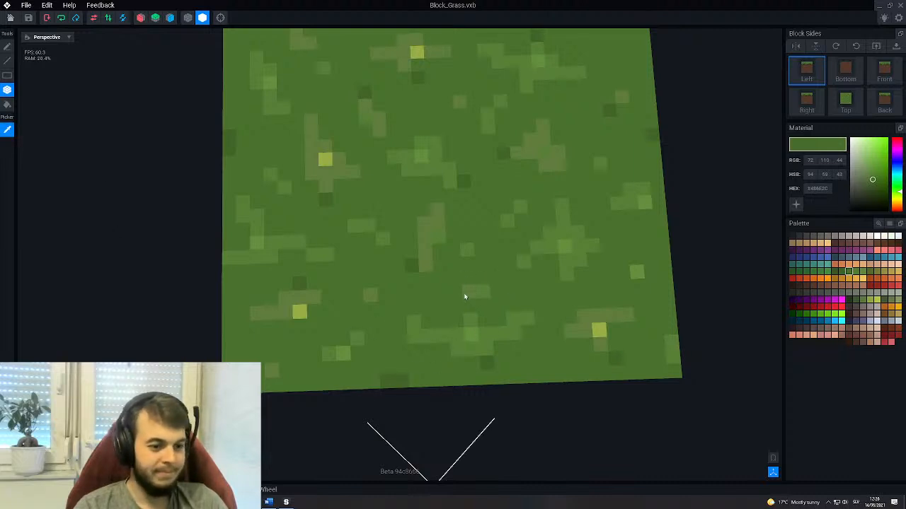
{"action": "left_click", "coordinate": [458, 320]}
{"action": "scroll", "coordinate": [533, 319], "scroll_direction": "down", "scroll_amount": 3}
{"action": "mouse_move", "coordinate": [534, 320]}
{"action": "right_mouse_down"}
{"action": "mouse_move", "coordinate": [493, 326]}
{"action": "mouse_move", "coordinate": [507, 306]}
{"action": "mouse_move", "coordinate": [527, 312]}
{"action": "right_mouse_up"}
{"action": "key", "text": "ctrl+s"}
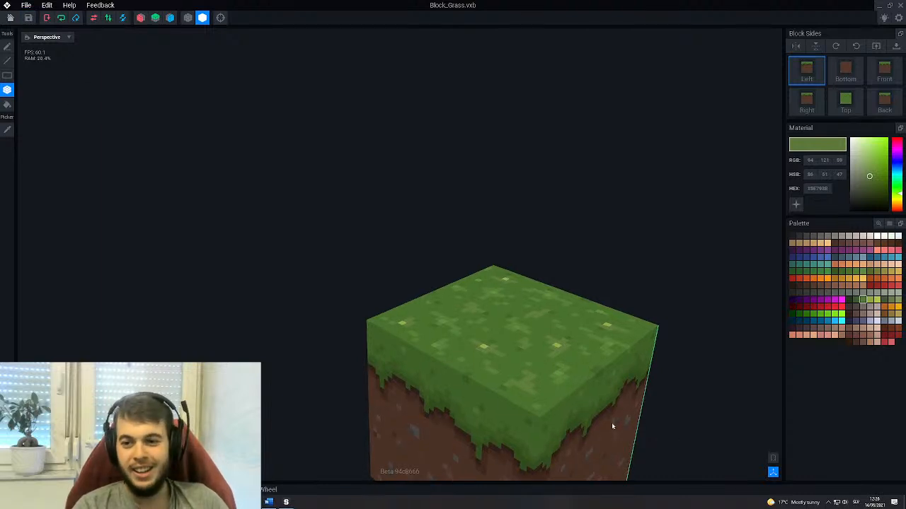
Export the grass block with the second thumbnail in the upper row, and switch to The Sandbox Maker.
{"action": "left_click", "coordinate": [25, 5]}
{"action": "mouse_move", "coordinate": [85, 53]}
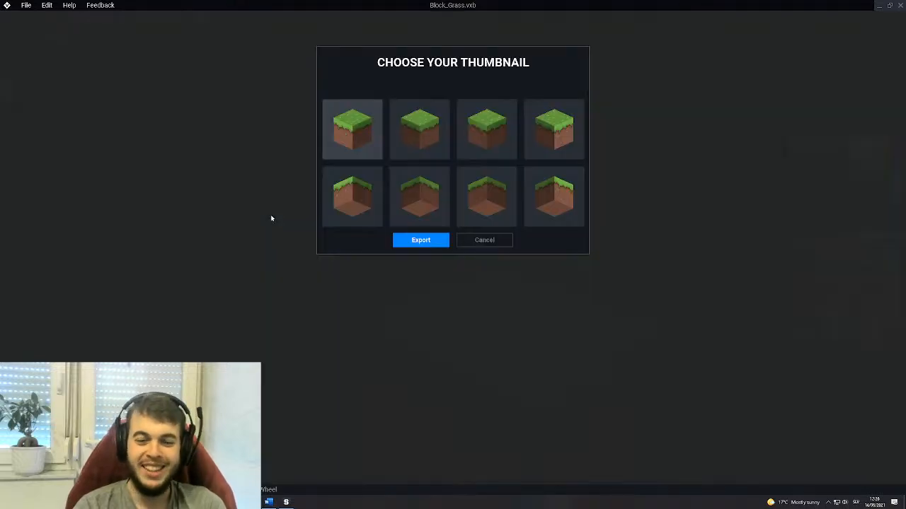
{"action": "left_click", "coordinate": [407, 145]}
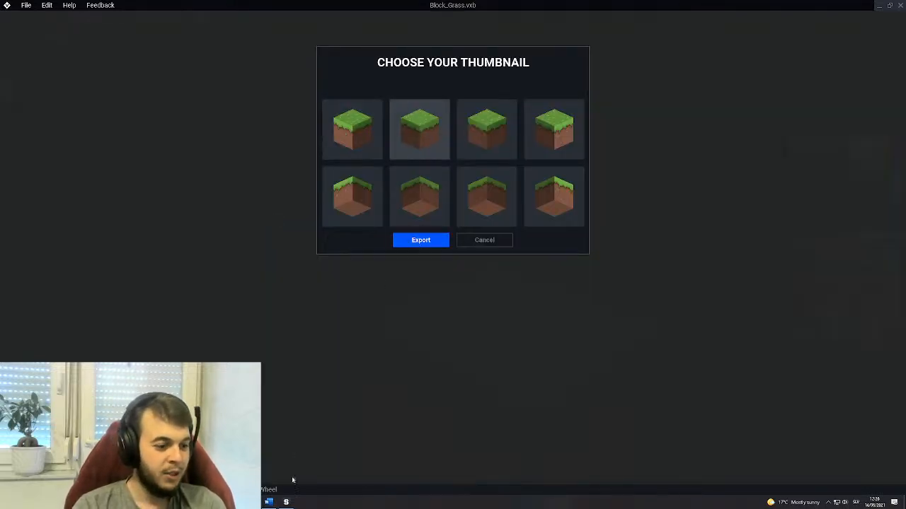
{"action": "mouse_move", "coordinate": [285, 502]}
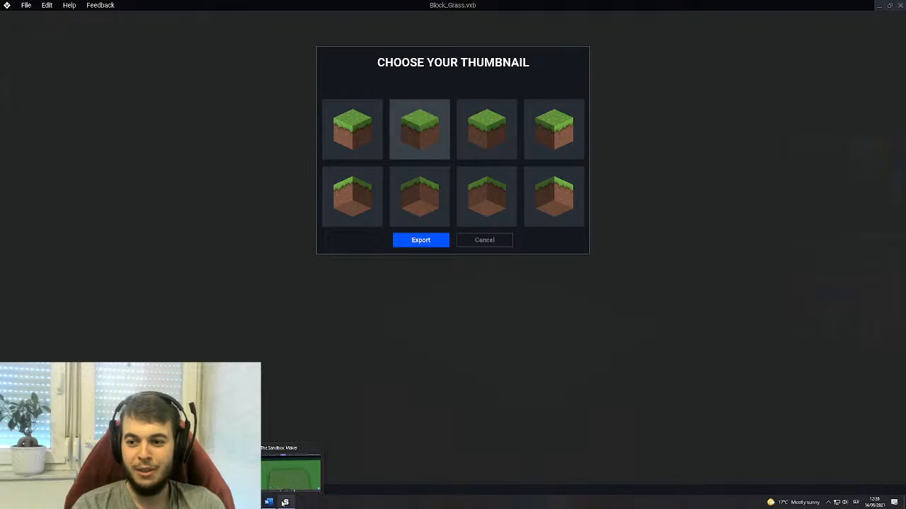
{"action": "left_click", "coordinate": [284, 502]}
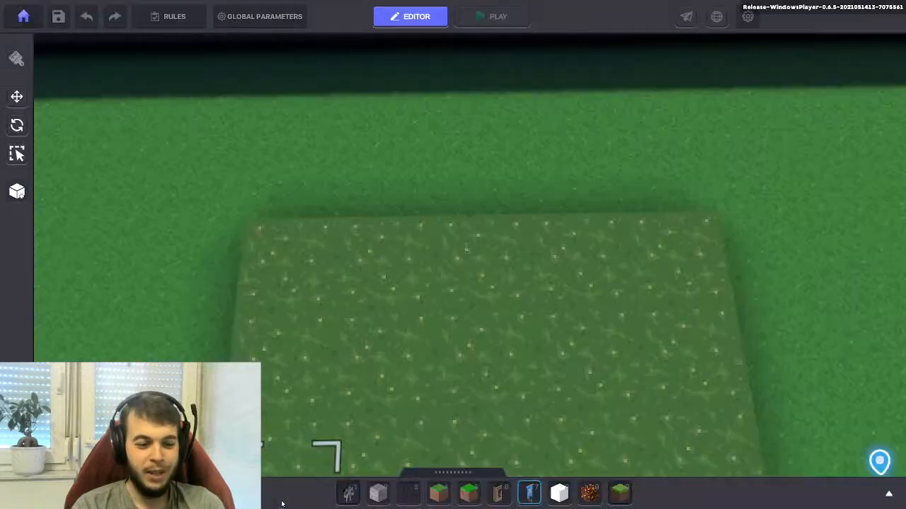
Close the open experience and The Sandbox Maker, and export the grass block from VoxEdit with the second thumbnail in the upper row.
{"action": "left_click", "coordinate": [22, 16]}
{"action": "left_click", "coordinate": [497, 212]}
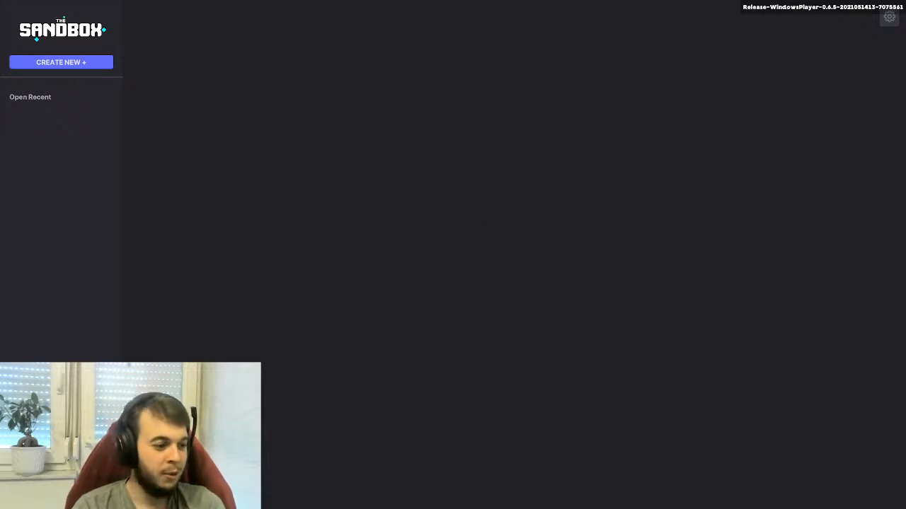
{"action": "key", "text": "alt+F4"}
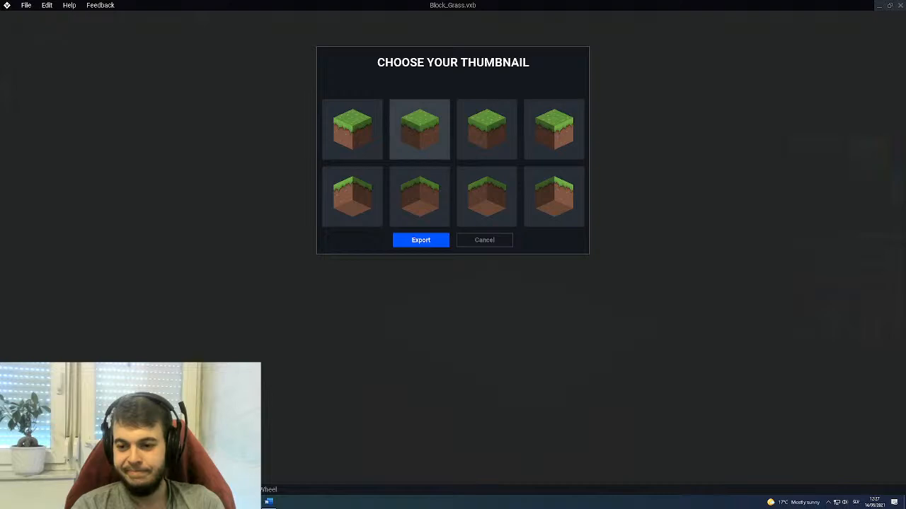
{"action": "left_click", "coordinate": [421, 240]}
Relaunch The Sandbox Maker with the remembered login and open the TheAscension experience for editing.
{"action": "key", "text": "super"}
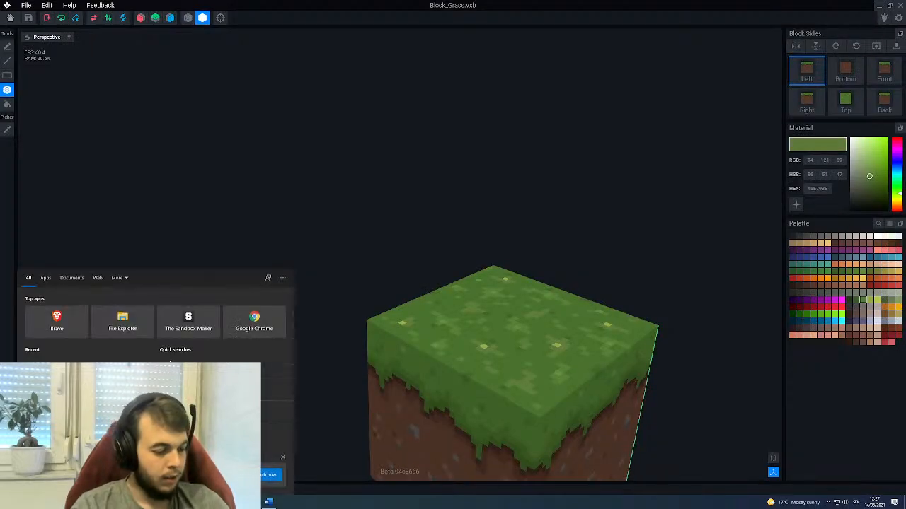
{"action": "type", "text": "sand"}
{"action": "key", "text": "Return"}
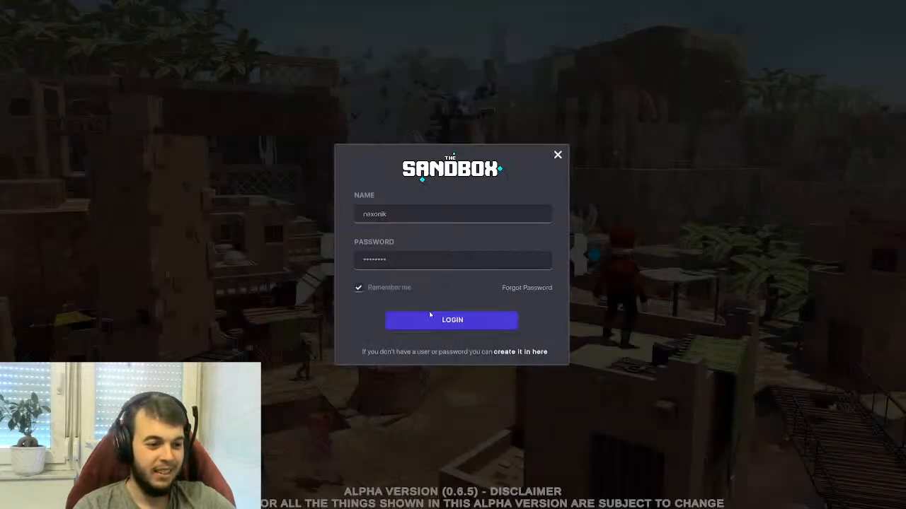
{"action": "left_click", "coordinate": [431, 319]}
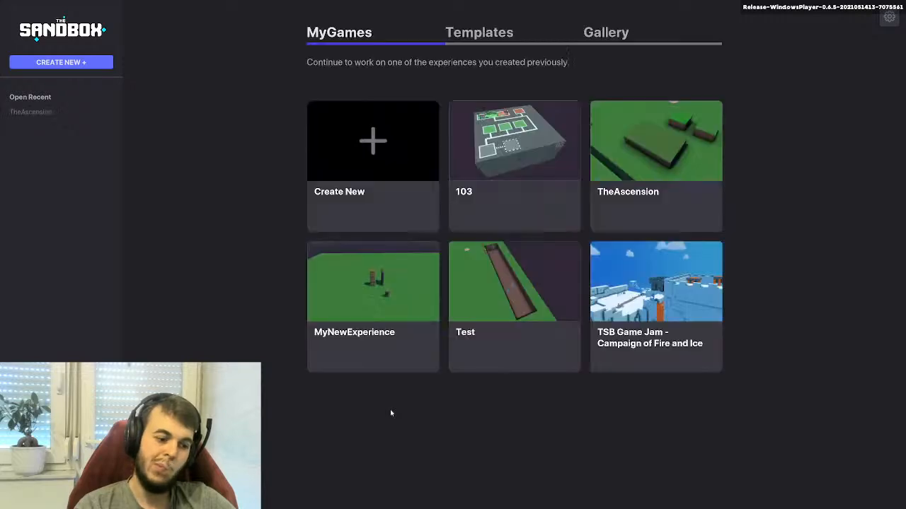
{"action": "left_click", "coordinate": [641, 153]}
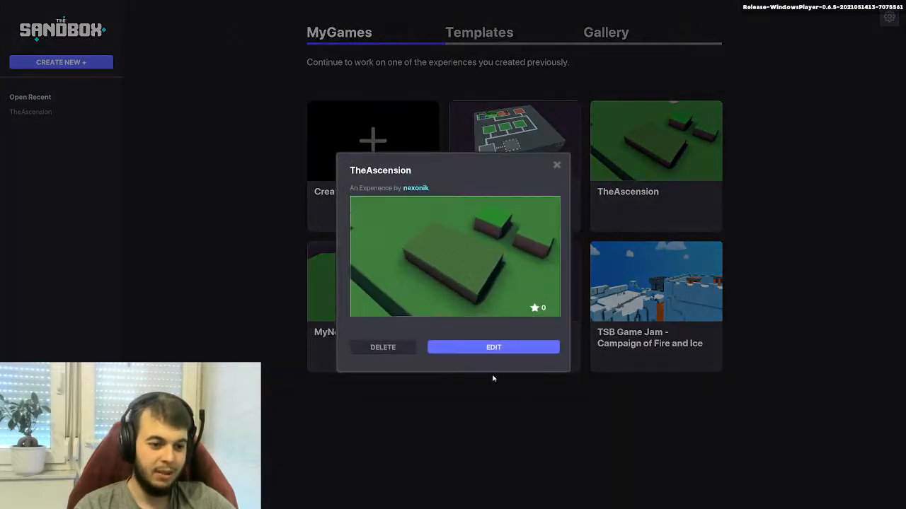
{"action": "left_click", "coordinate": [468, 348]}
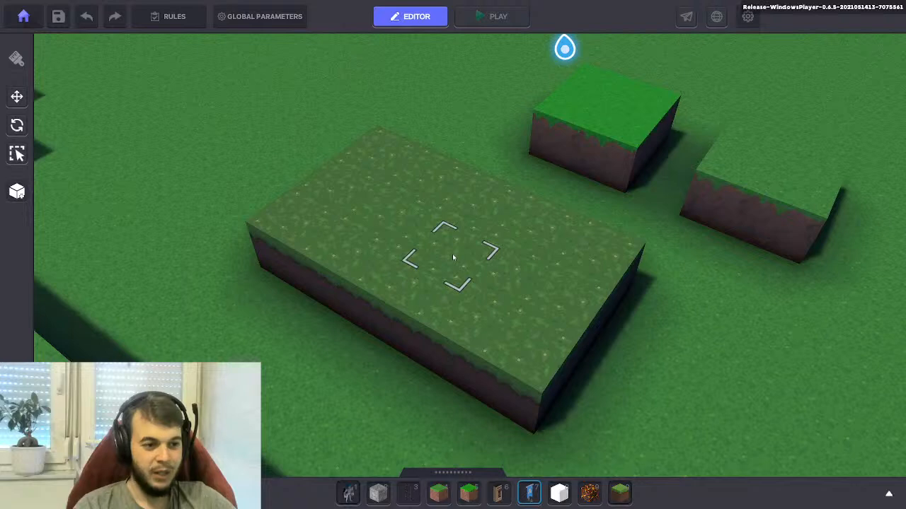
Examine the top of the large grass block platform from above for repeating patterns and visible seams.
{"action": "right_click_drag", "start_coordinate": [343, 227], "coordinate": [422, 267]}
{"action": "scroll", "coordinate": [423, 267], "scroll_direction": "up", "scroll_amount": 1}
{"action": "key", "text": "a"}
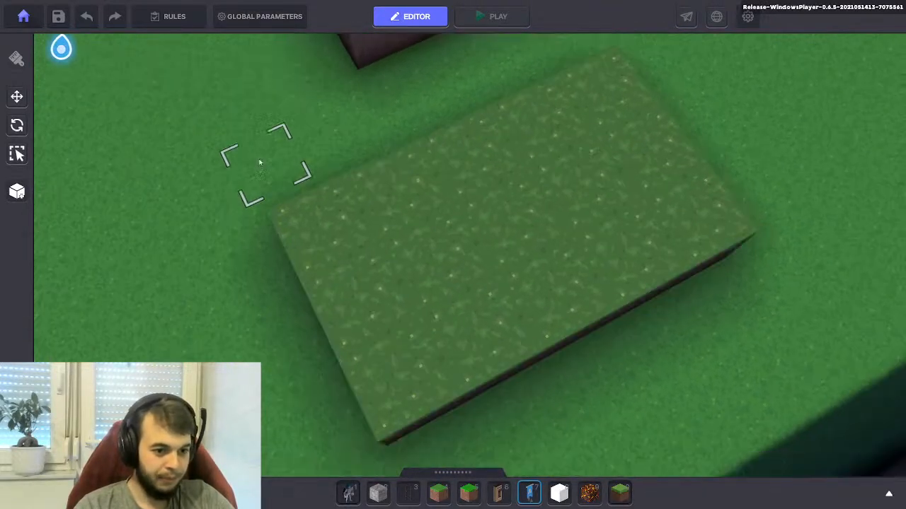
{"action": "key", "text": "d"}
{"action": "key", "text": "s"}
{"action": "right_click_drag", "start_coordinate": [429, 158], "coordinate": [381, 192]}
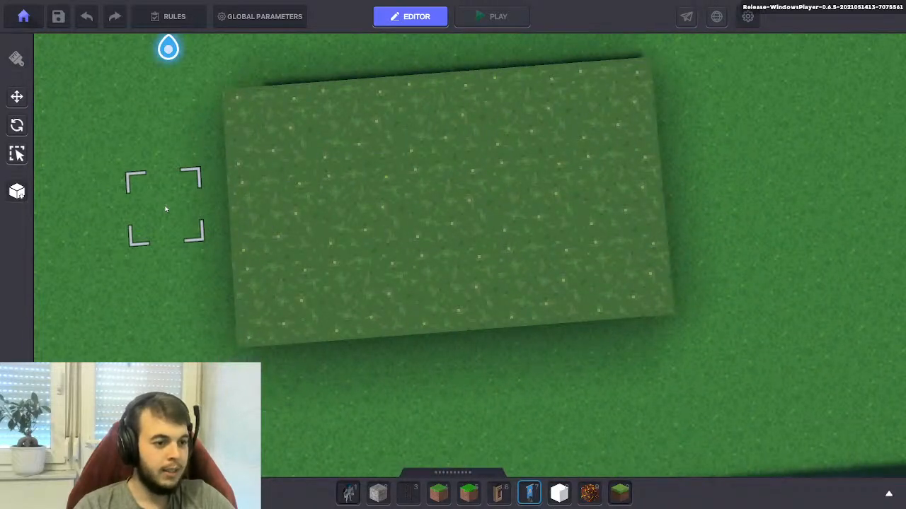
{"action": "key", "text": "w"}
{"action": "key", "text": "s"}
{"action": "key", "text": "d"}
{"action": "key", "text": "a"}
{"action": "key", "text": "w"}
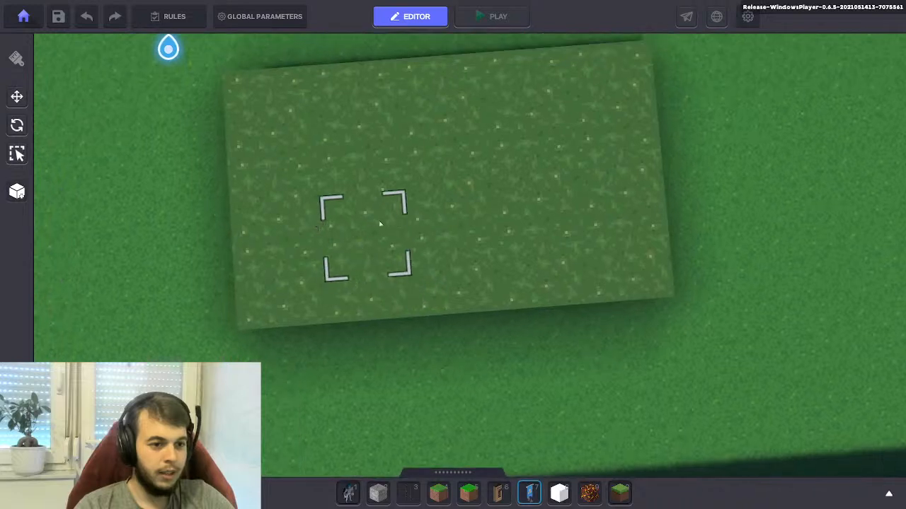
{"action": "key", "text": "a"}
{"action": "key", "text": "w"}
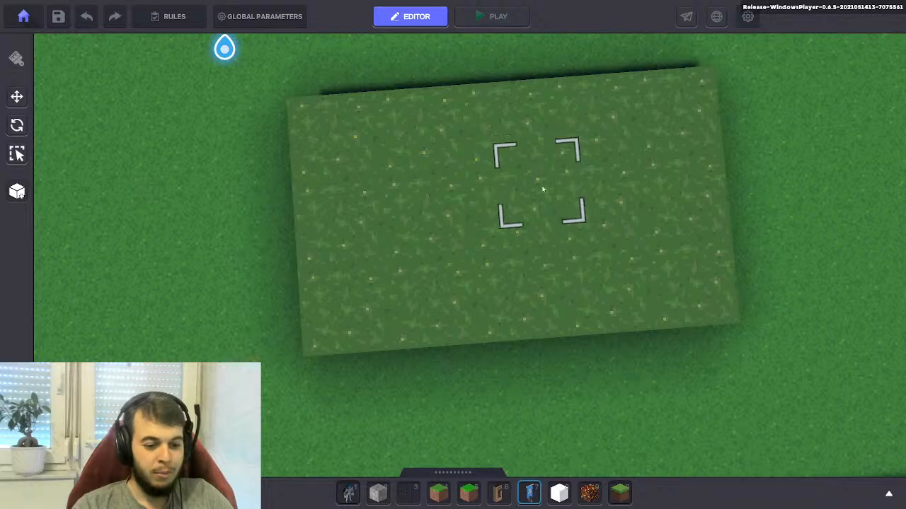
Play-test the experience, run the avatar over and around the large grass platform to judge its texture, and return to the editor.
{"action": "key", "text": "ctrl+p"}
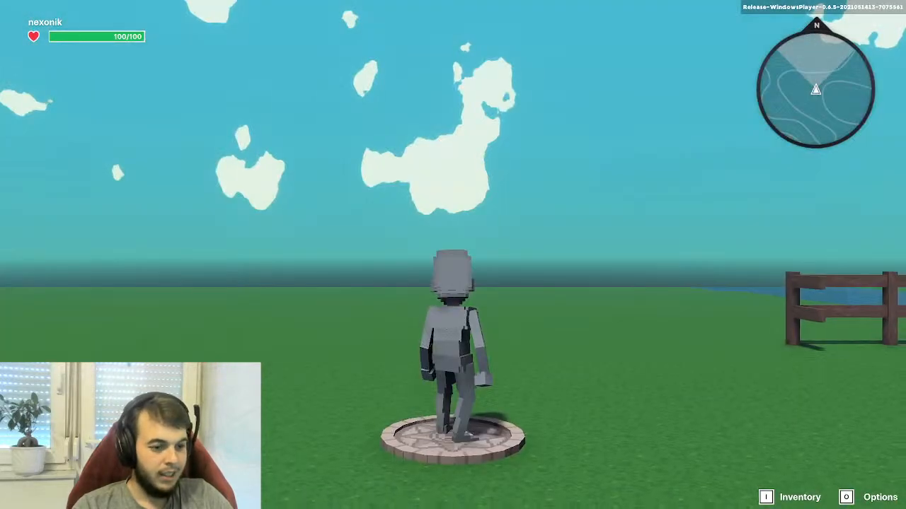
{"action": "key", "text": "w"}
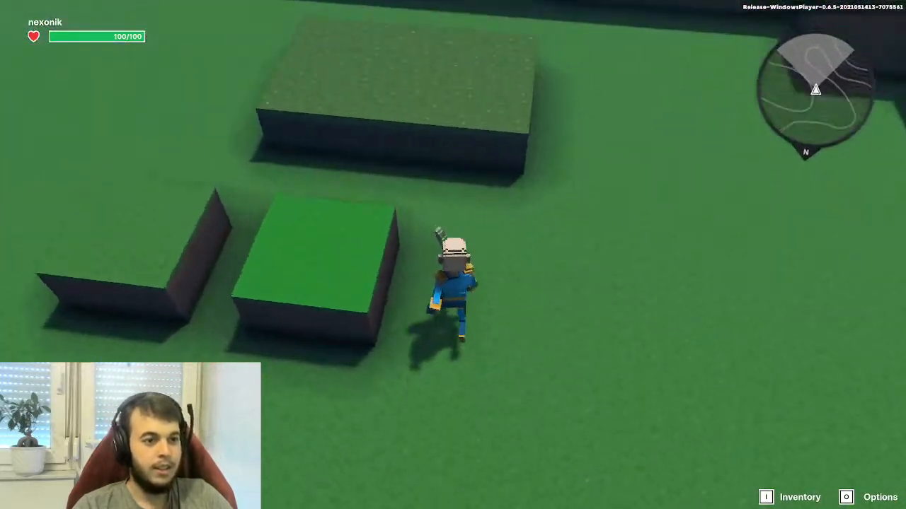
{"action": "key", "text": "space"}
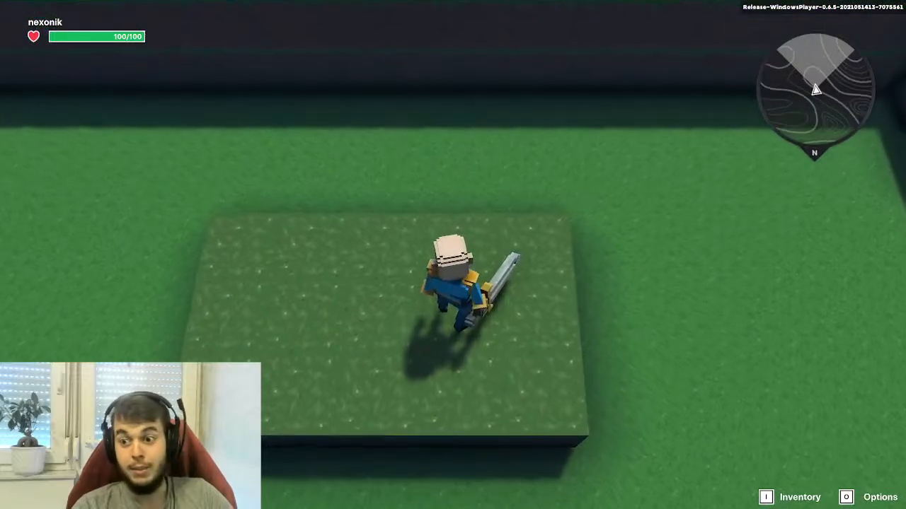
{"action": "key", "text": "a"}
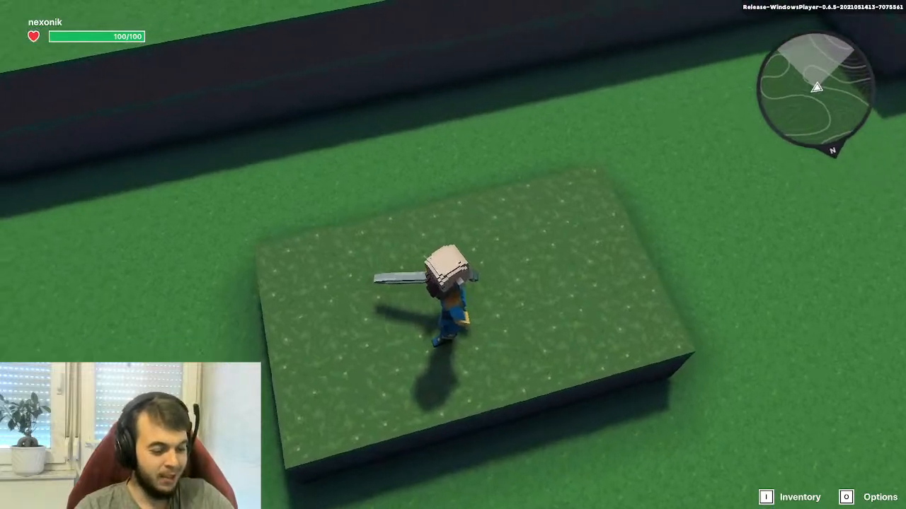
{"action": "key", "text": "w"}
{"action": "key", "text": "w"}
{"action": "key", "text": "space"}
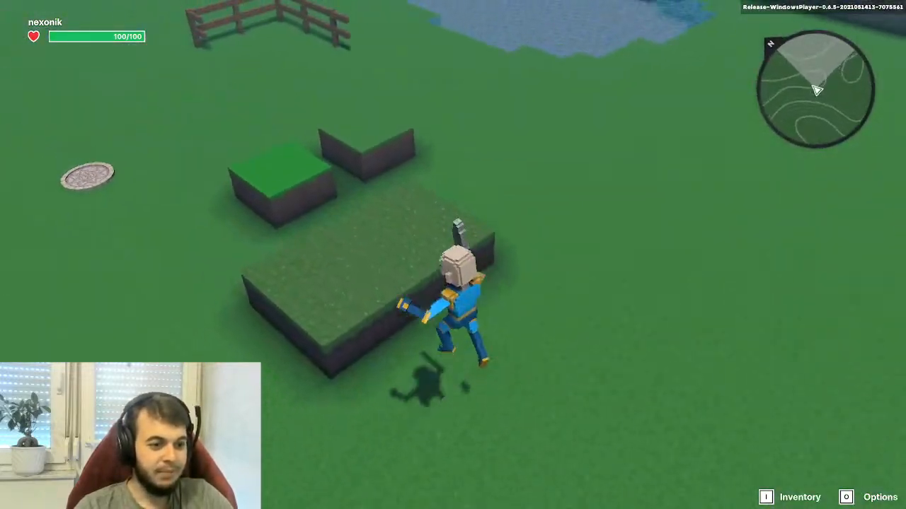
{"action": "key", "text": "Escape"}
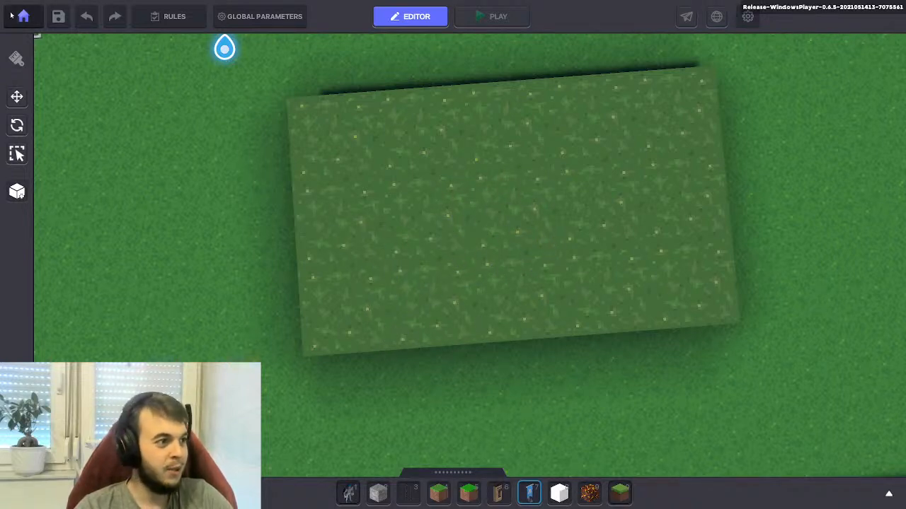
Leave the experience and quit The Sandbox Maker to return to the grass block in VoxEdit.
{"action": "left_click", "coordinate": [23, 16]}
{"action": "left_click", "coordinate": [500, 214]}
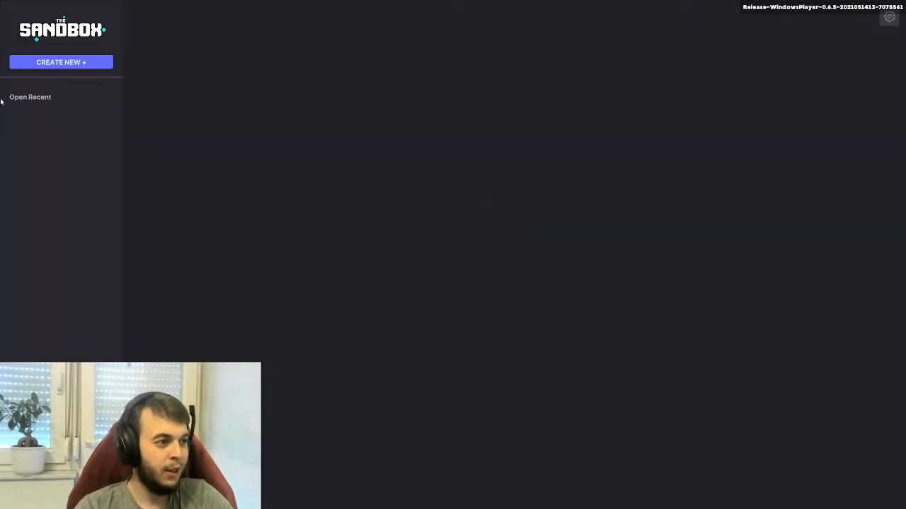
{"action": "key", "text": "Escape"}
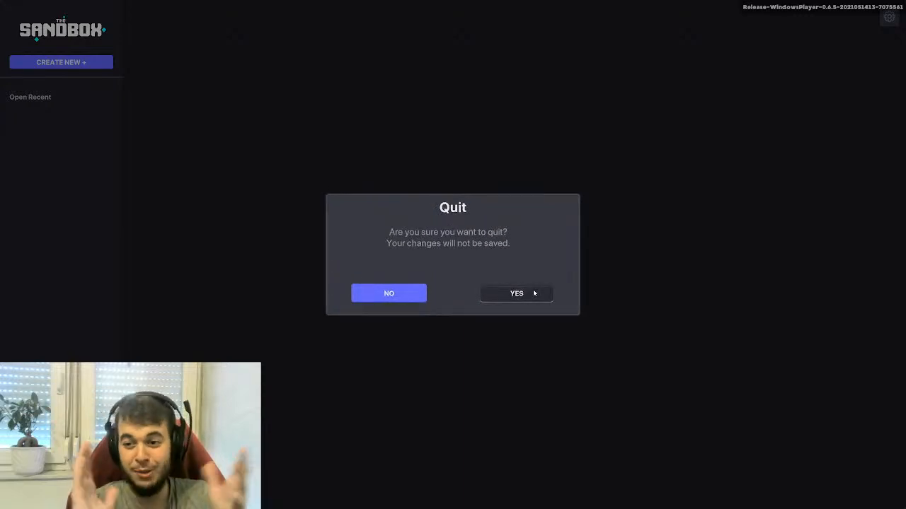
{"action": "left_click", "coordinate": [516, 294]}
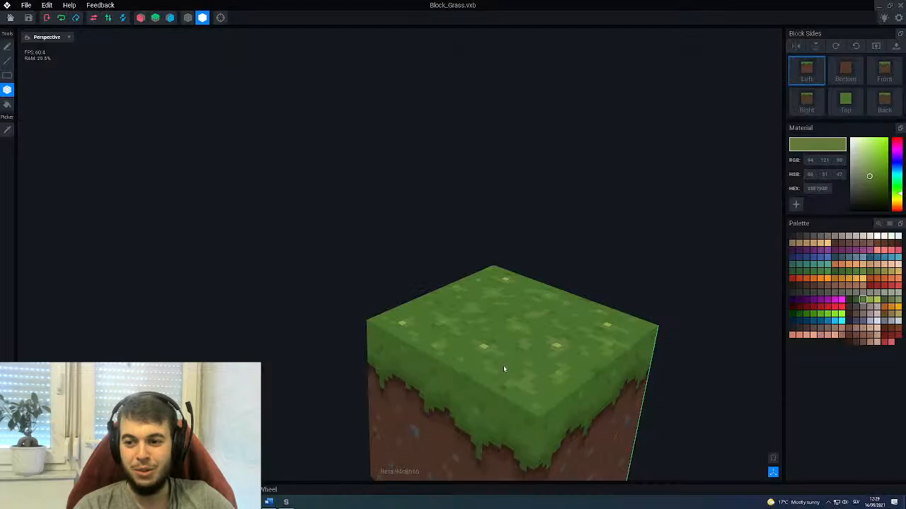
Sample the bright green from the centre of a light patch and add a pixel of it near the top texture's empty edge area.
{"action": "middle_click_drag", "start_coordinate": [584, 362], "coordinate": [491, 327]}
{"action": "right_click_drag", "start_coordinate": [492, 326], "coordinate": [456, 315]}
{"action": "middle_click_drag", "start_coordinate": [457, 315], "coordinate": [367, 321]}
{"action": "right_click_drag", "start_coordinate": [342, 195], "coordinate": [267, 66]}
{"action": "middle_click_drag", "start_coordinate": [268, 66], "coordinate": [389, 116]}
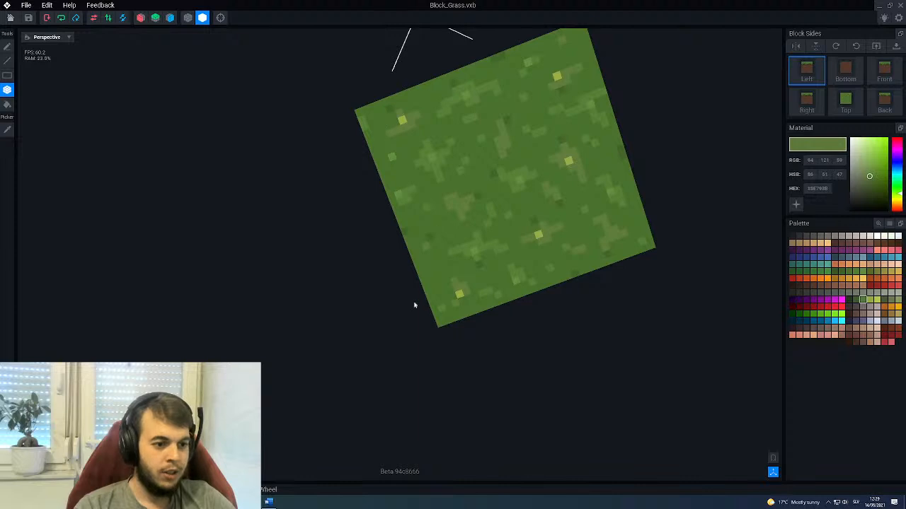
{"action": "right_click_drag", "start_coordinate": [459, 240], "coordinate": [435, 265]}
{"action": "scroll", "coordinate": [458, 241], "scroll_direction": "up", "scroll_amount": 3}
{"action": "scroll", "coordinate": [435, 264], "scroll_direction": "up", "scroll_amount": 2}
{"action": "left_click", "coordinate": [7, 132]}
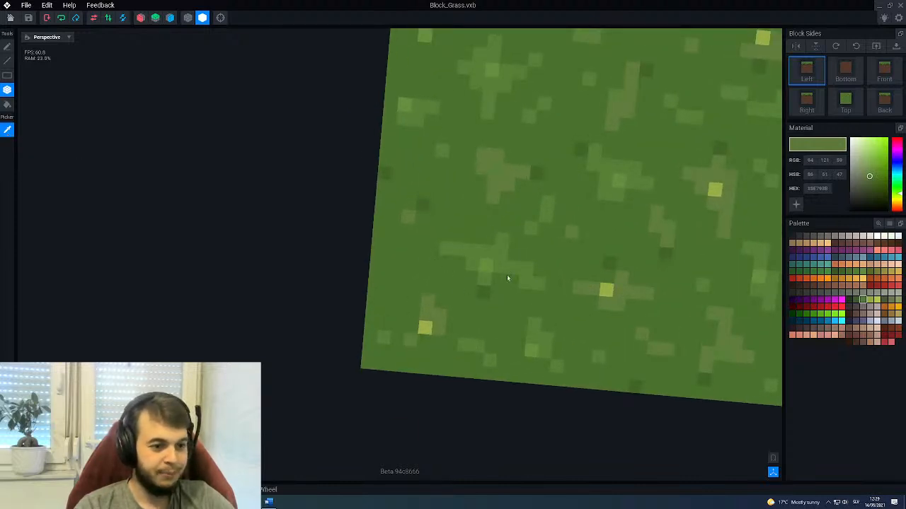
{"action": "left_click", "coordinate": [486, 268]}
{"action": "left_click", "coordinate": [387, 269]}
Sample the lighter green (RGB 84, 124, 52) and build a small patch around the new bright pixel near the edge.
{"action": "mouse_move", "coordinate": [387, 271]}
{"action": "right_mouse_down"}
{"action": "mouse_move", "coordinate": [380, 282]}
{"action": "mouse_move", "coordinate": [395, 264]}
{"action": "mouse_move", "coordinate": [394, 287]}
{"action": "mouse_move", "coordinate": [375, 265]}
{"action": "mouse_move", "coordinate": [385, 272]}
{"action": "mouse_move", "coordinate": [406, 262]}
{"action": "mouse_move", "coordinate": [418, 266]}
{"action": "mouse_move", "coordinate": [387, 322]}
{"action": "right_mouse_up"}
{"action": "left_click", "coordinate": [6, 131]}
{"action": "left_click", "coordinate": [390, 269]}
{"action": "right_click_drag", "start_coordinate": [403, 253], "coordinate": [347, 190]}
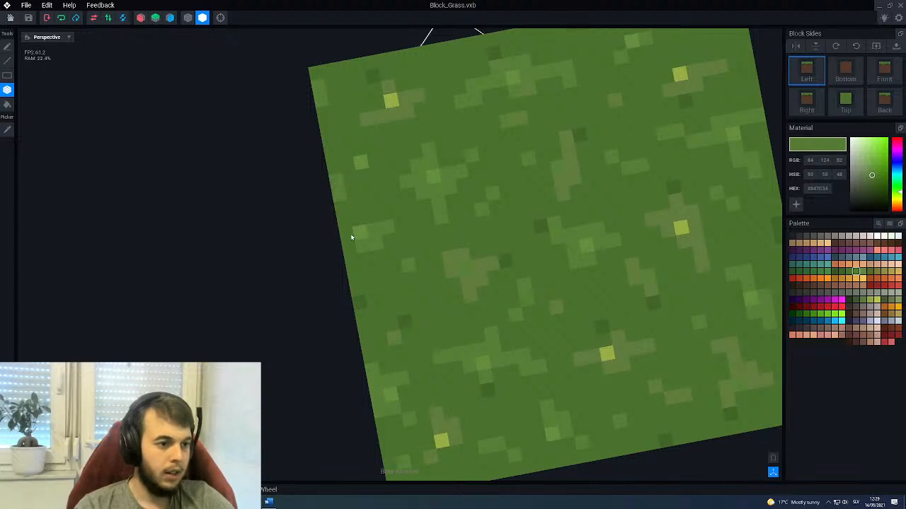
{"action": "right_click_drag", "start_coordinate": [351, 238], "coordinate": [350, 228]}
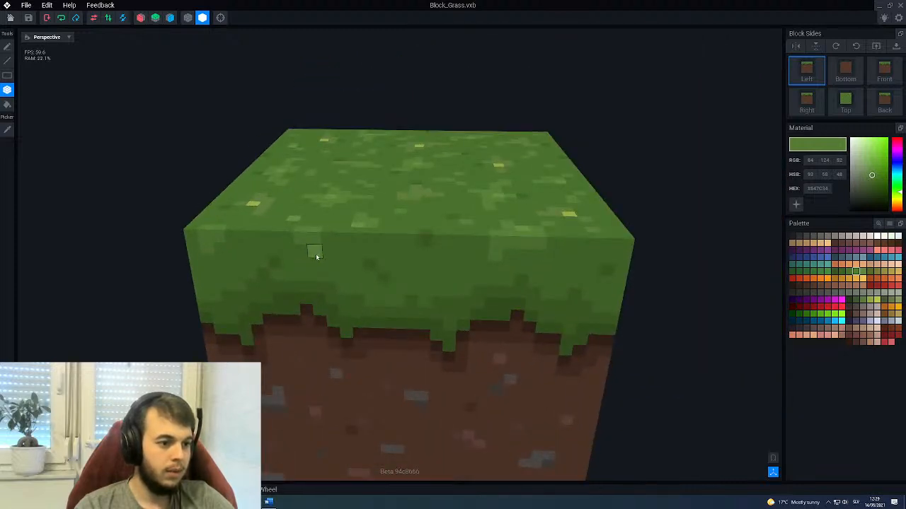
{"action": "scroll", "coordinate": [314, 253], "scroll_direction": "down", "scroll_amount": 2}
{"action": "right_click_drag", "start_coordinate": [313, 285], "coordinate": [352, 214]}
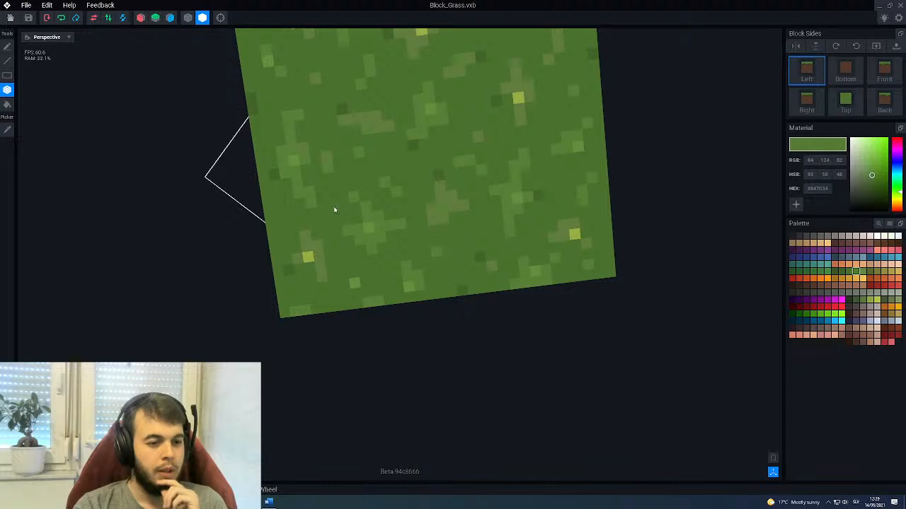
Extend the small edge patch with light green (RGB 84, 124, 52) up to the border and continue it on the opposite edge.
{"action": "left_click", "coordinate": [8, 131]}
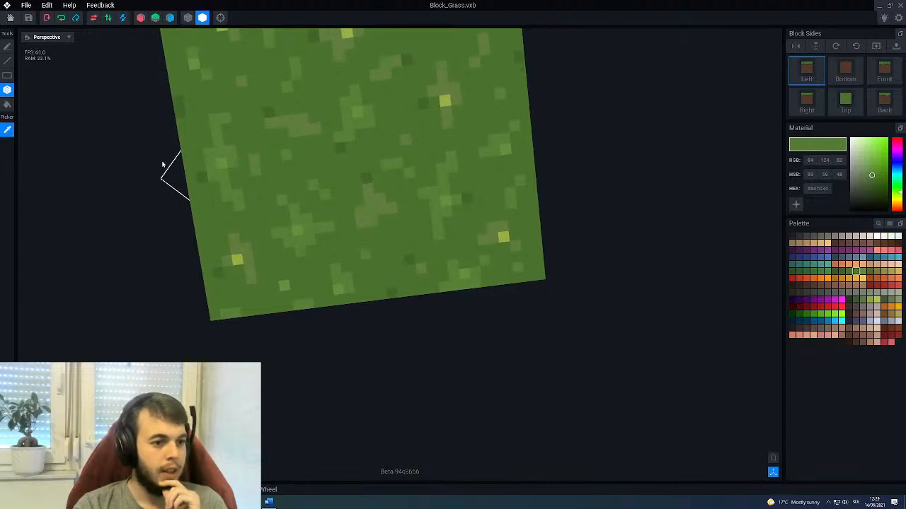
{"action": "left_click", "coordinate": [510, 195]}
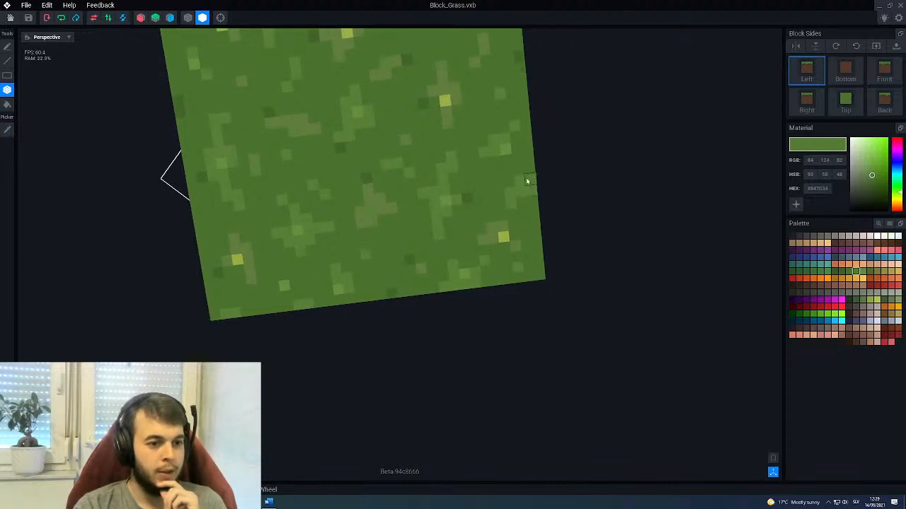
{"action": "left_click_drag", "start_coordinate": [529, 180], "coordinate": [202, 223]}
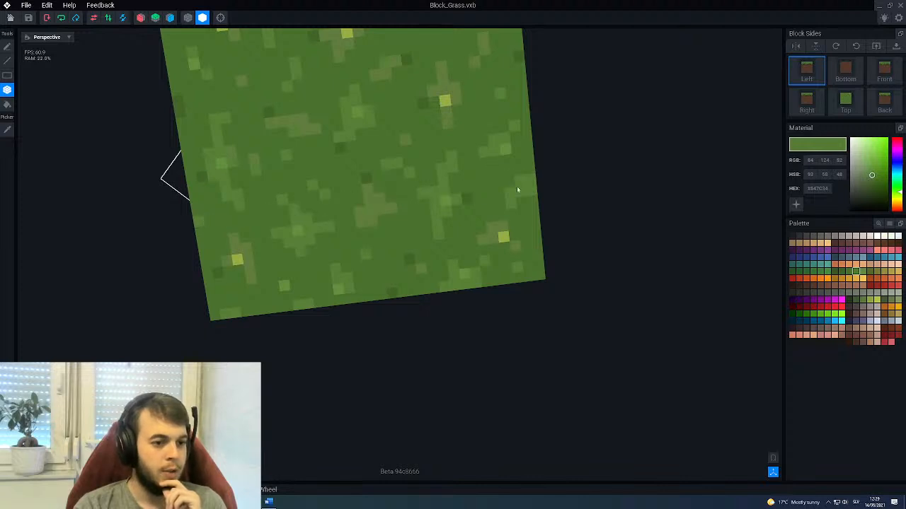
{"action": "mouse_move", "coordinate": [223, 221]}
{"action": "right_mouse_down"}
{"action": "mouse_move", "coordinate": [200, 210]}
{"action": "mouse_move", "coordinate": [211, 210]}
{"action": "right_mouse_up"}
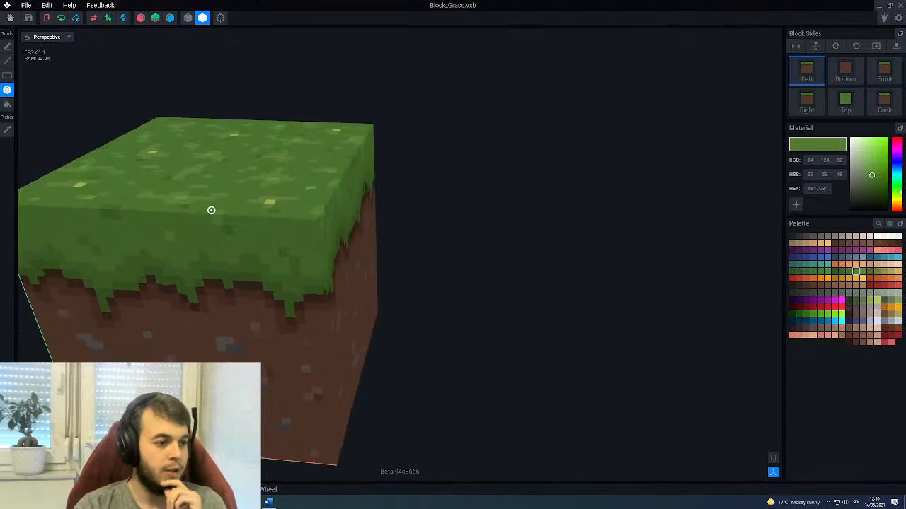
{"action": "right_click_drag", "start_coordinate": [199, 245], "coordinate": [357, 234]}
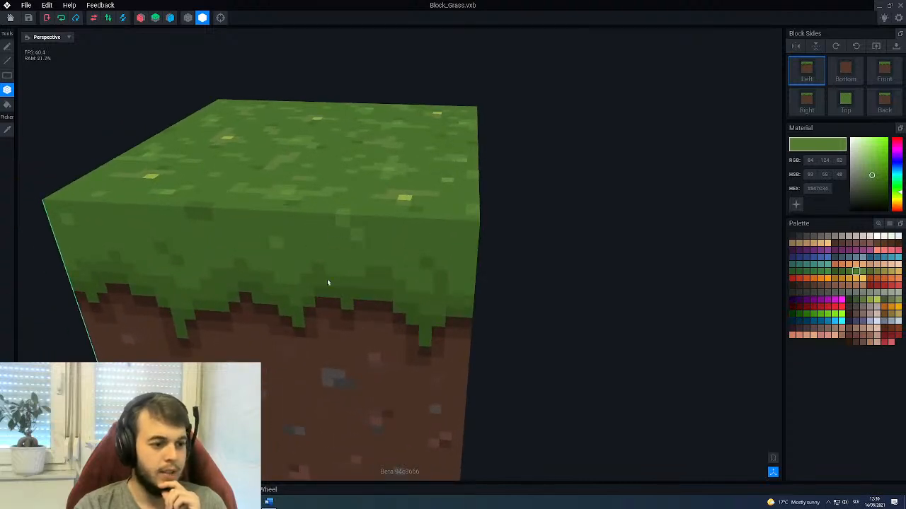
{"action": "scroll", "coordinate": [345, 226], "scroll_direction": "down", "scroll_amount": 4}
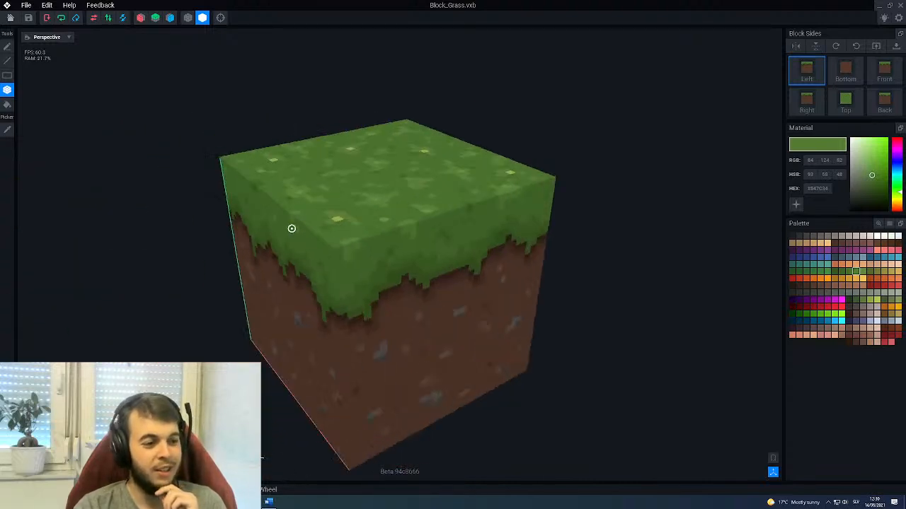
Sample the bright green (RGB 95, 138, 59) and add a bright centre pixel to the extended patch at the edge.
{"action": "right_click_drag", "start_coordinate": [291, 218], "coordinate": [476, 196]}
{"action": "scroll", "coordinate": [403, 188], "scroll_direction": "up", "scroll_amount": 3}
{"action": "left_click", "coordinate": [8, 130]}
{"action": "left_click", "coordinate": [443, 141]}
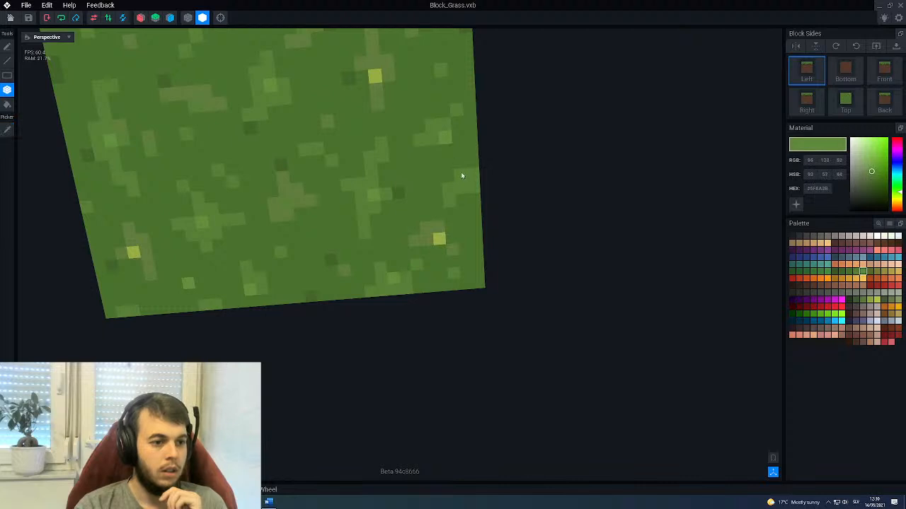
{"action": "right_click_drag", "start_coordinate": [449, 252], "coordinate": [443, 190]}
{"action": "right_click_drag", "start_coordinate": [320, 184], "coordinate": [423, 248]}
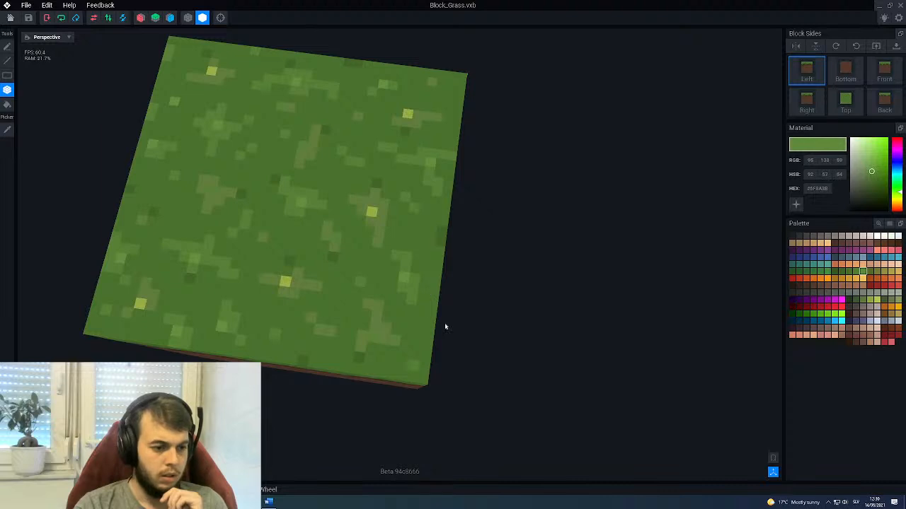
{"action": "right_click_drag", "start_coordinate": [432, 323], "coordinate": [432, 328]}
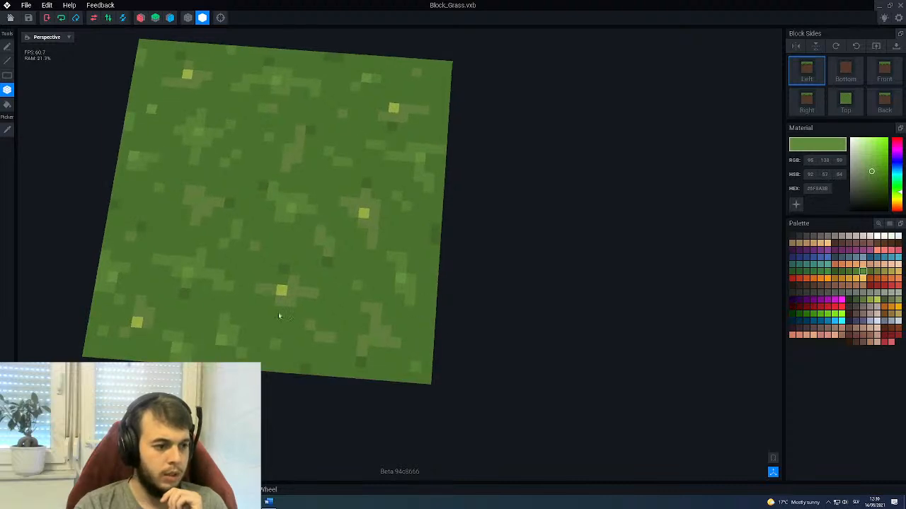
{"action": "middle_click_drag", "start_coordinate": [439, 70], "coordinate": [424, 130]}
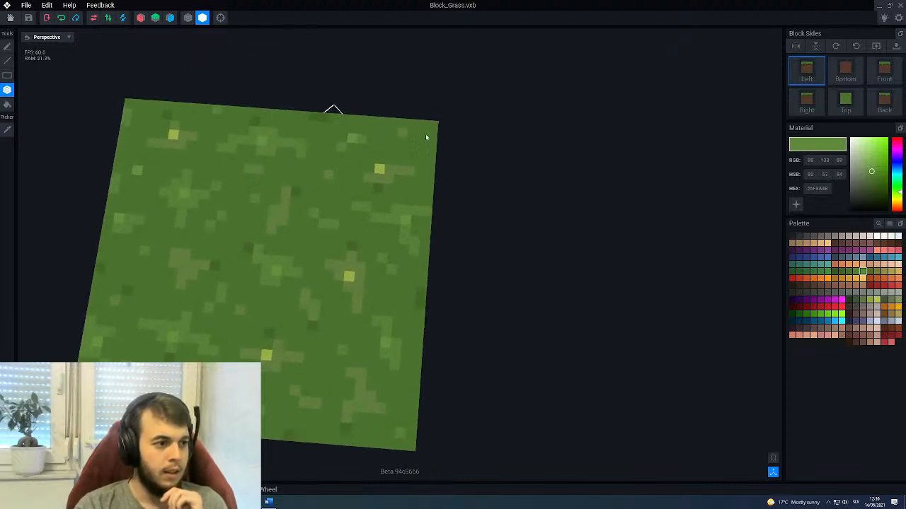
Sample the dark green (RGB 64, 98, 39) at the top texture's edge and add a dark pixel beside the nearby corner.
{"action": "right_click_drag", "start_coordinate": [453, 205], "coordinate": [408, 162]}
{"action": "scroll", "coordinate": [408, 162], "scroll_direction": "up", "scroll_amount": 3}
{"action": "right_click_drag", "start_coordinate": [374, 117], "coordinate": [340, 134]}
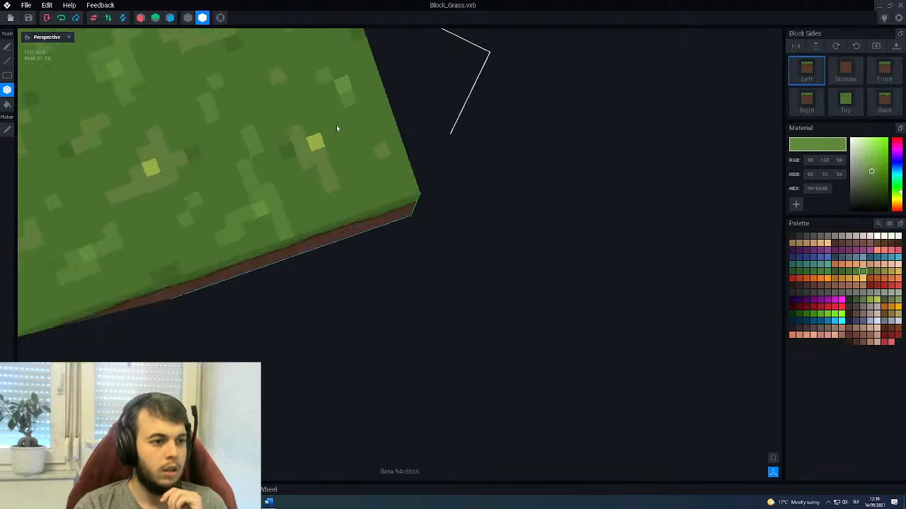
{"action": "middle_click_drag", "start_coordinate": [298, 64], "coordinate": [314, 133]}
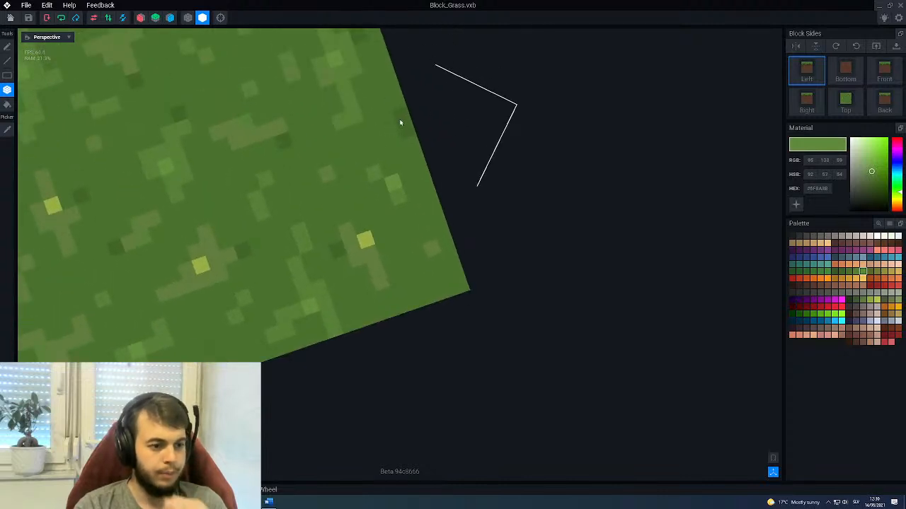
{"action": "left_click", "coordinate": [7, 130]}
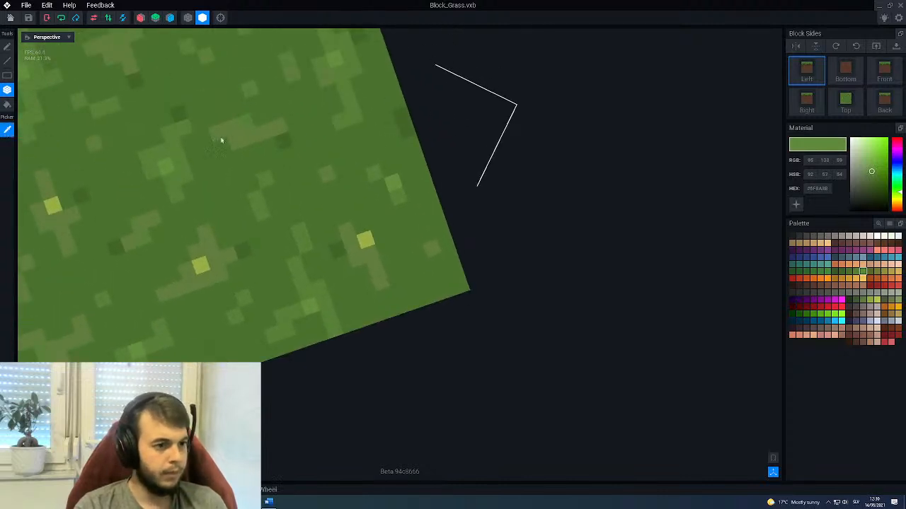
{"action": "left_click", "coordinate": [398, 126]}
{"action": "right_click_drag", "start_coordinate": [364, 160], "coordinate": [389, 236]}
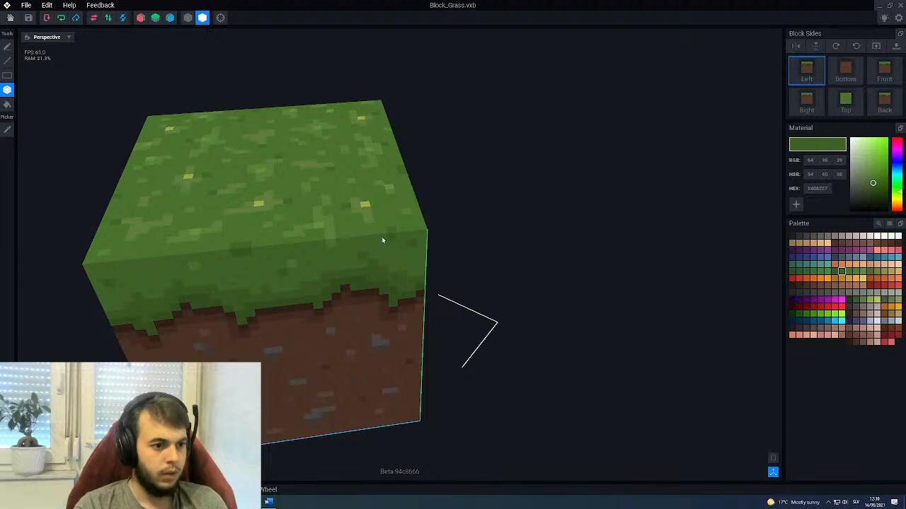
Check the edge near the corner and sample the lighter green (RGB 84, 124, 52) from the top texture.
{"action": "right_click_drag", "start_coordinate": [351, 270], "coordinate": [388, 244]}
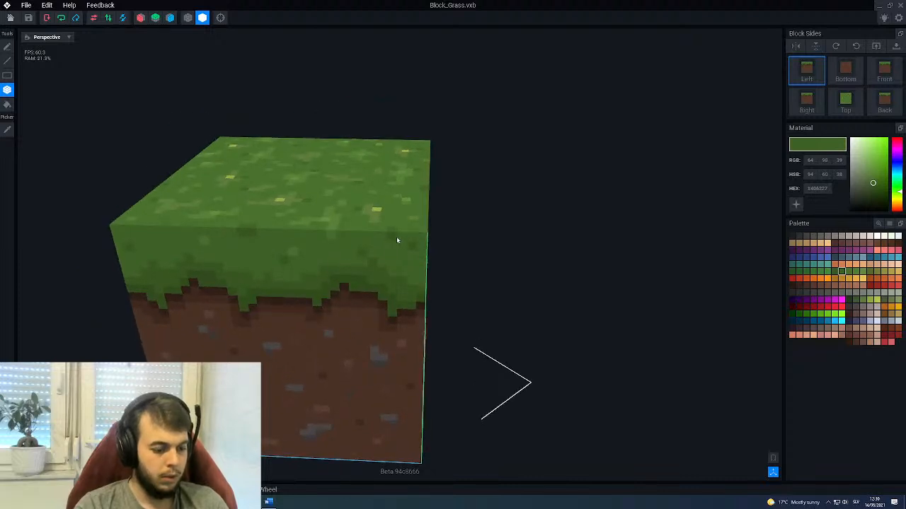
{"action": "scroll", "coordinate": [401, 234], "scroll_direction": "down", "scroll_amount": 1}
{"action": "right_click_drag", "start_coordinate": [389, 197], "coordinate": [281, 213]}
{"action": "scroll", "coordinate": [416, 239], "scroll_direction": "up", "scroll_amount": 2}
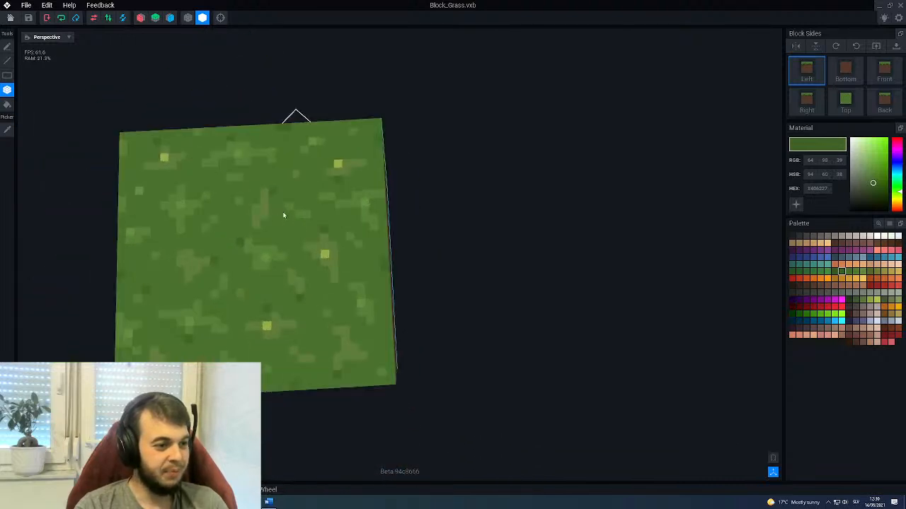
{"action": "middle_click_drag", "start_coordinate": [282, 213], "coordinate": [336, 222]}
{"action": "scroll", "coordinate": [336, 222], "scroll_direction": "down", "scroll_amount": 2}
{"action": "right_click_drag", "start_coordinate": [336, 222], "coordinate": [391, 181]}
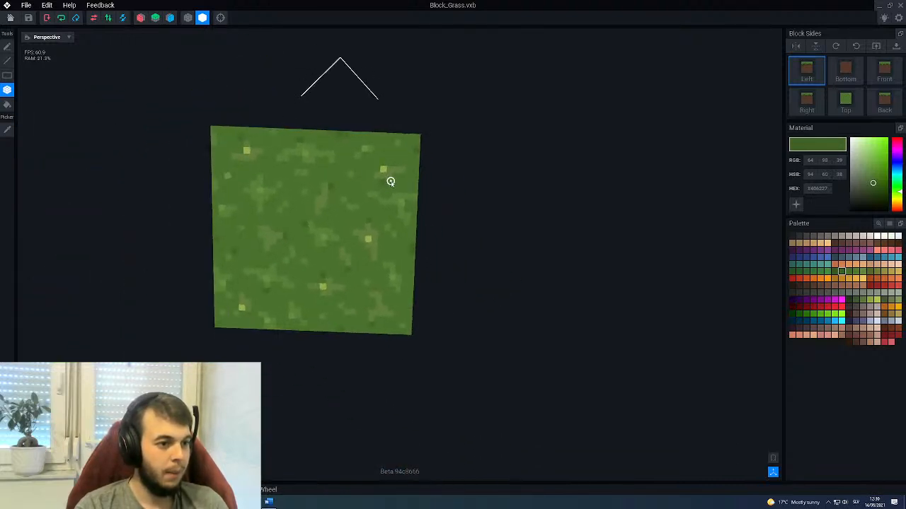
{"action": "scroll", "coordinate": [393, 177], "scroll_direction": "up", "scroll_amount": 5}
{"action": "left_click", "coordinate": [6, 128]}
{"action": "left_click", "coordinate": [415, 142]}
Examine the grass block's top texture and its edges from several angles for evenly spread patches.
{"action": "scroll", "coordinate": [375, 162], "scroll_direction": "down", "scroll_amount": 3}
{"action": "scroll", "coordinate": [375, 192], "scroll_direction": "down", "scroll_amount": 3}
{"action": "right_click_drag", "start_coordinate": [375, 192], "coordinate": [493, 112]}
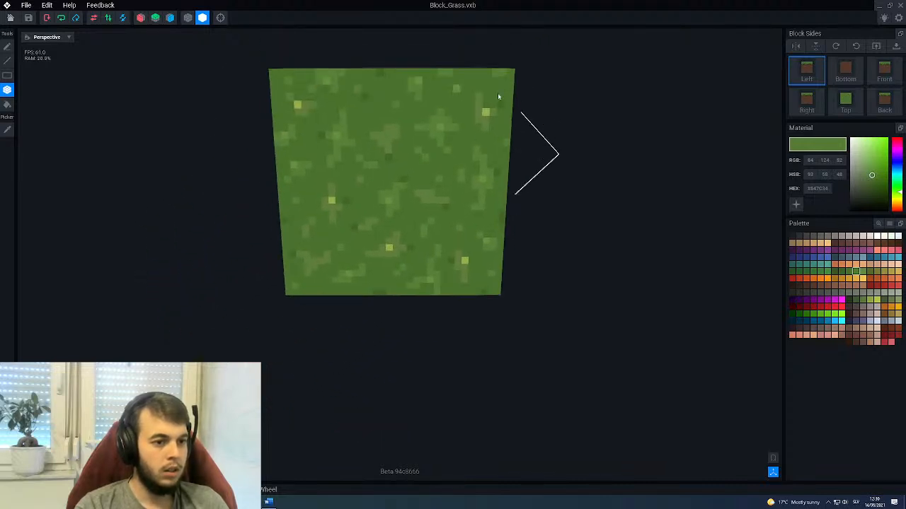
{"action": "right_click_drag", "start_coordinate": [499, 227], "coordinate": [467, 153]}
{"action": "right_click_drag", "start_coordinate": [375, 185], "coordinate": [363, 174]}
{"action": "middle_click_drag", "start_coordinate": [364, 174], "coordinate": [411, 202]}
{"action": "right_click_drag", "start_coordinate": [411, 202], "coordinate": [338, 122]}
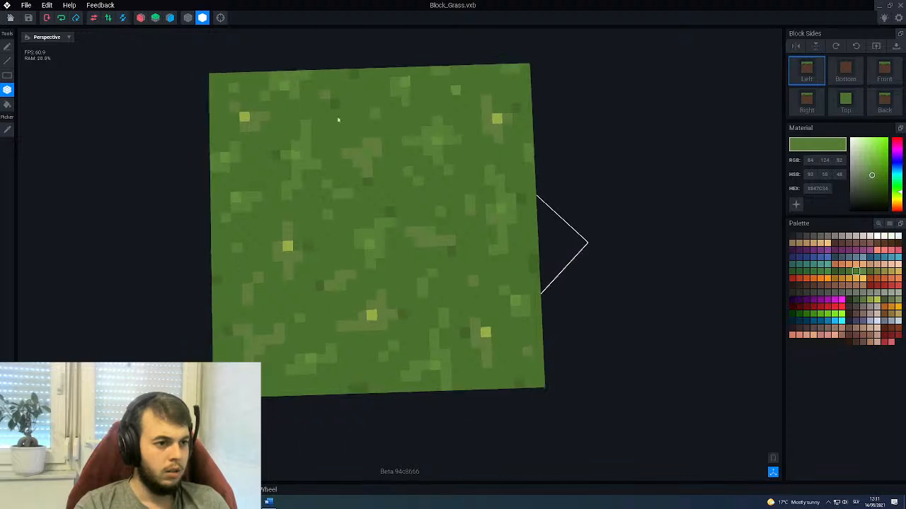
{"action": "middle_click_drag", "start_coordinate": [305, 191], "coordinate": [292, 200]}
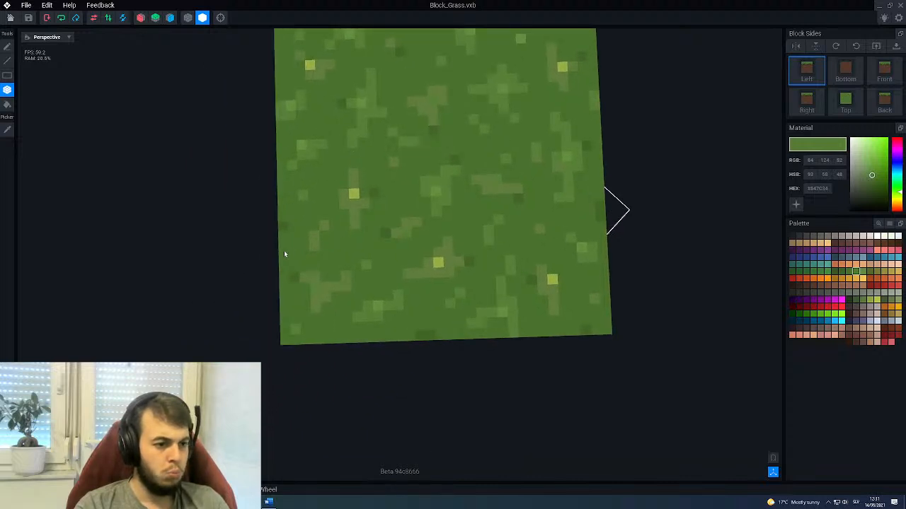
{"action": "right_click_drag", "start_coordinate": [282, 253], "coordinate": [295, 252]}
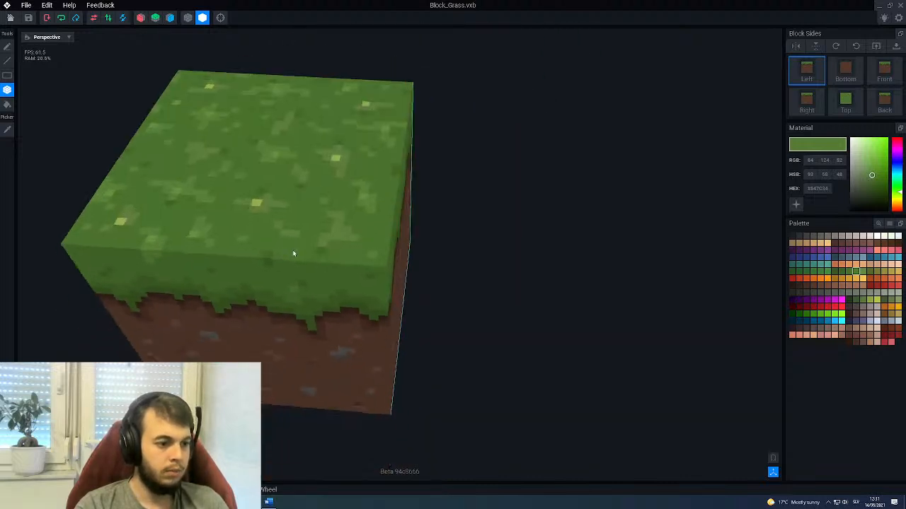
{"action": "scroll", "coordinate": [295, 254], "scroll_direction": "up", "scroll_amount": 3}
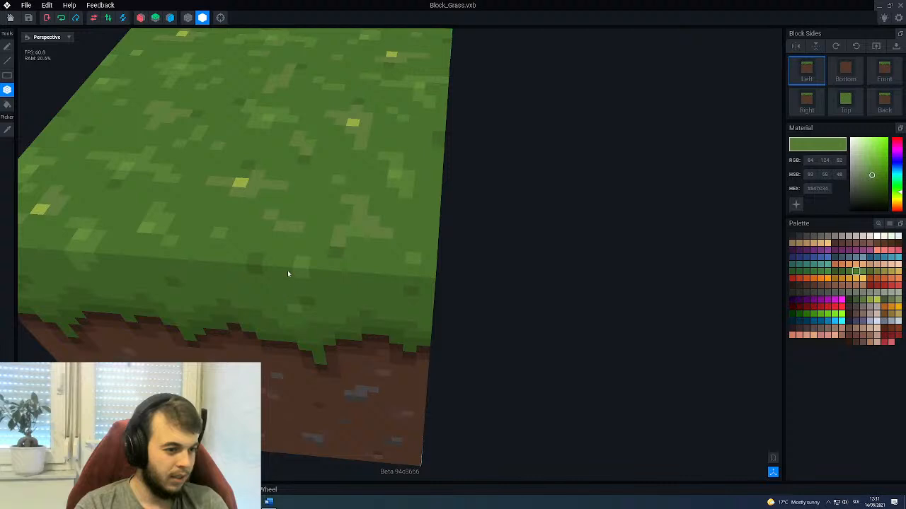
{"action": "right_click_drag", "start_coordinate": [287, 273], "coordinate": [316, 252]}
{"action": "scroll", "coordinate": [316, 253], "scroll_direction": "down", "scroll_amount": 2}
{"action": "middle_click_drag", "start_coordinate": [316, 253], "coordinate": [358, 200]}
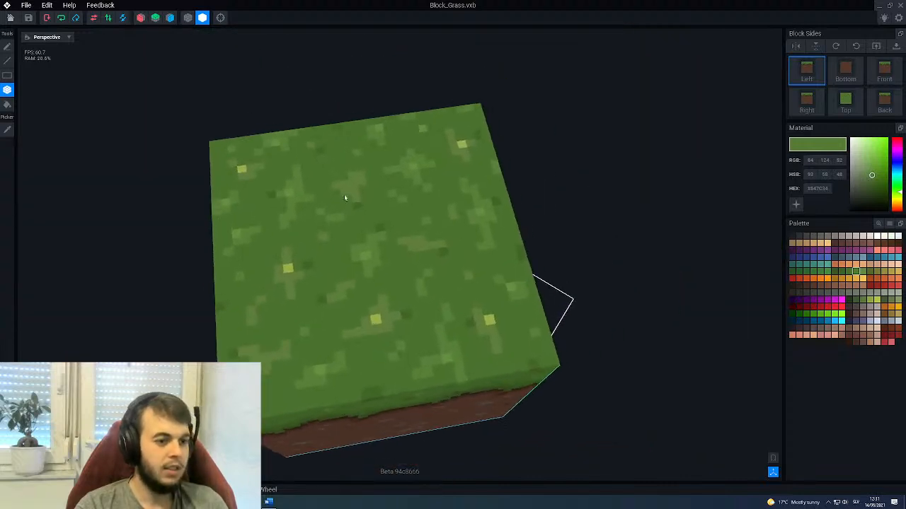
Save the grass block and export it to the marketplace, using the second thumbnail.
{"action": "left_click", "coordinate": [14, 19]}
{"action": "left_click", "coordinate": [494, 164]}
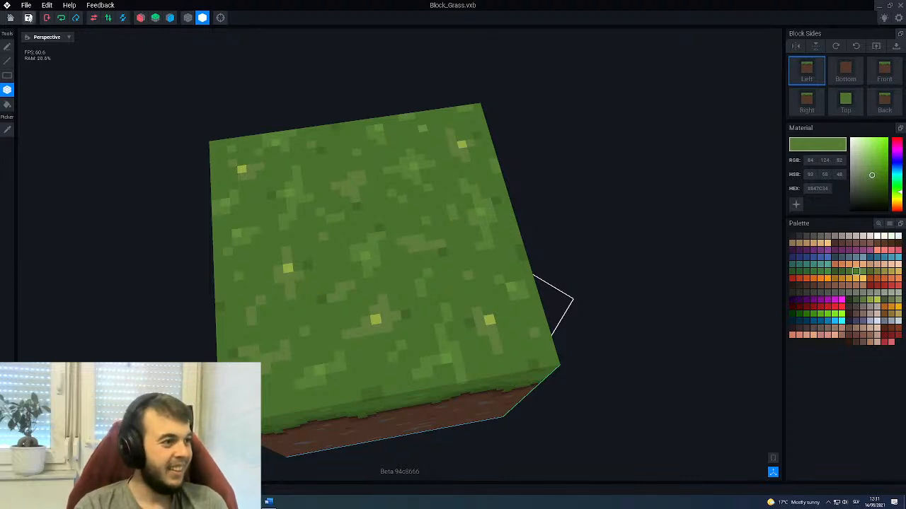
{"action": "left_click", "coordinate": [25, 5]}
{"action": "mouse_move", "coordinate": [65, 55]}
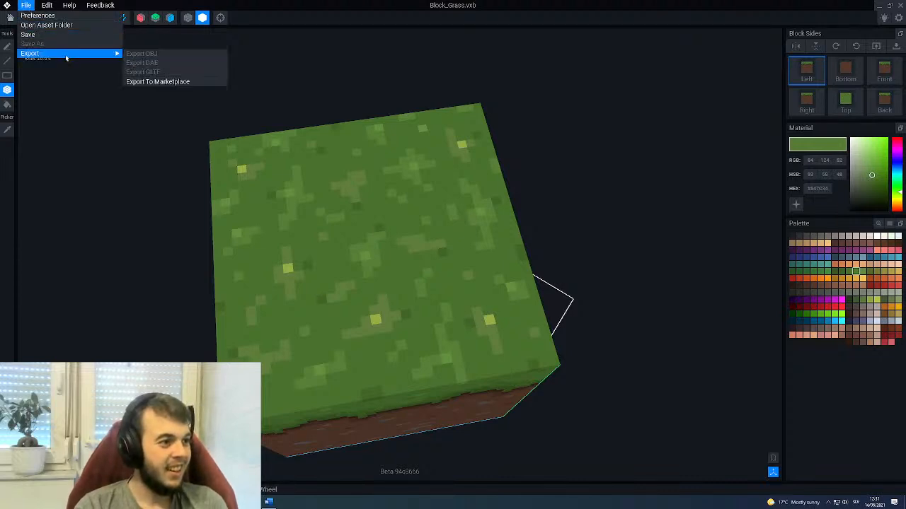
{"action": "left_click", "coordinate": [162, 82]}
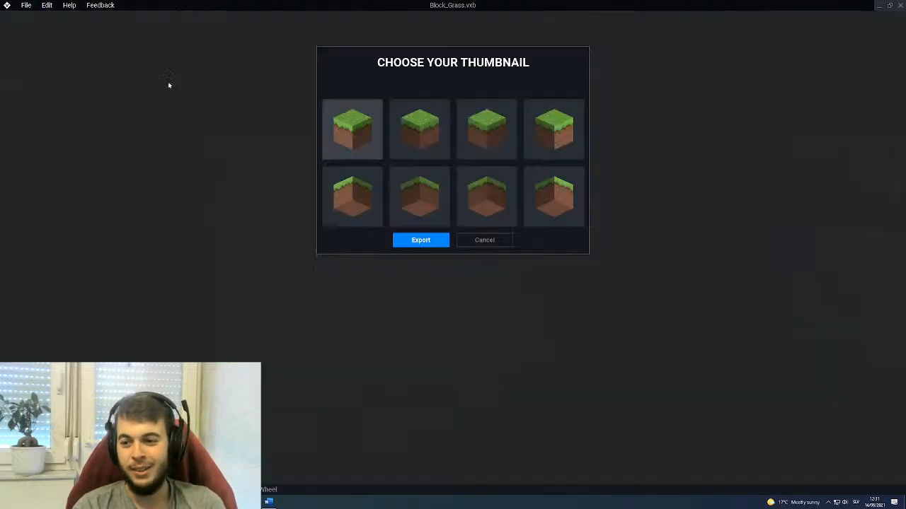
{"action": "left_click", "coordinate": [404, 138]}
Switch to The Sandbox Game Maker, log in with the saved credentials and open the TheAscension experience.
{"action": "key", "text": "super"}
{"action": "type", "text": "sand"}
{"action": "key", "text": "Return"}
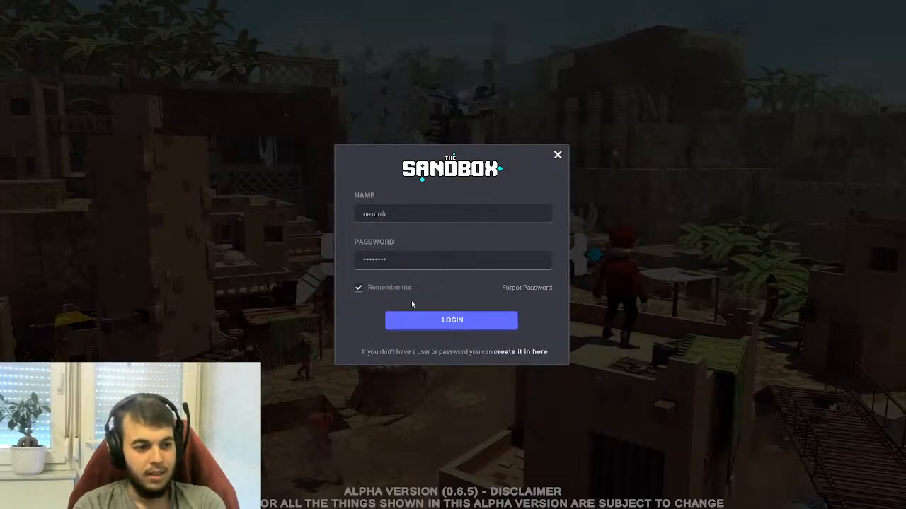
{"action": "left_click", "coordinate": [420, 321]}
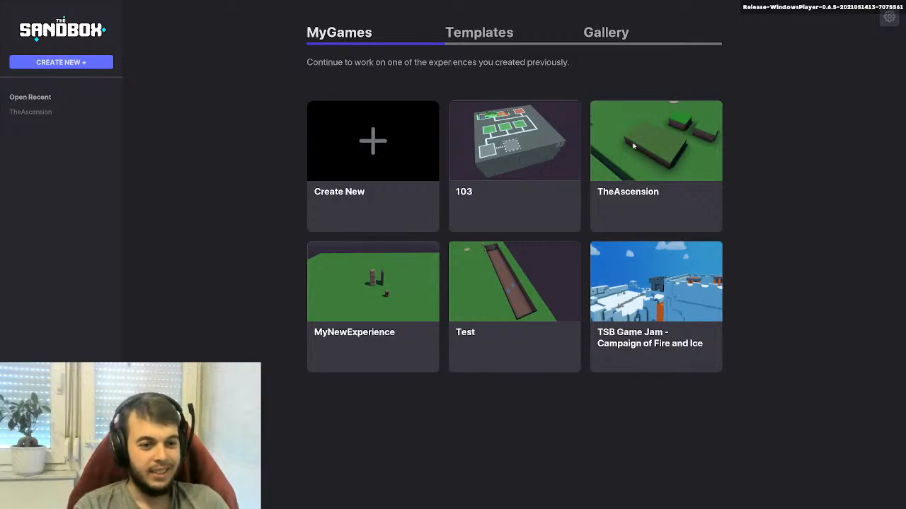
{"action": "left_click", "coordinate": [632, 148]}
{"action": "left_click", "coordinate": [489, 348]}
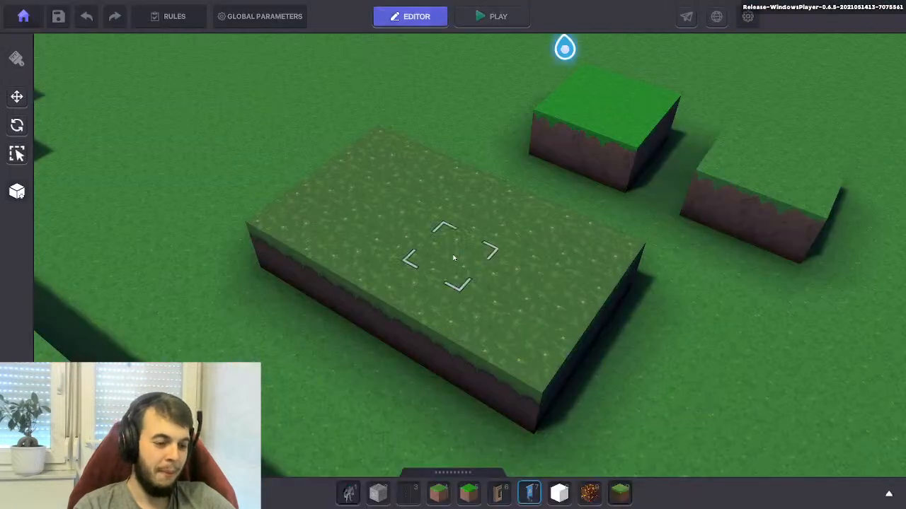
Examine from above how the custom grass texture tiles across the large platform and along its edges.
{"action": "scroll", "coordinate": [454, 259], "scroll_direction": "up", "scroll_amount": 5}
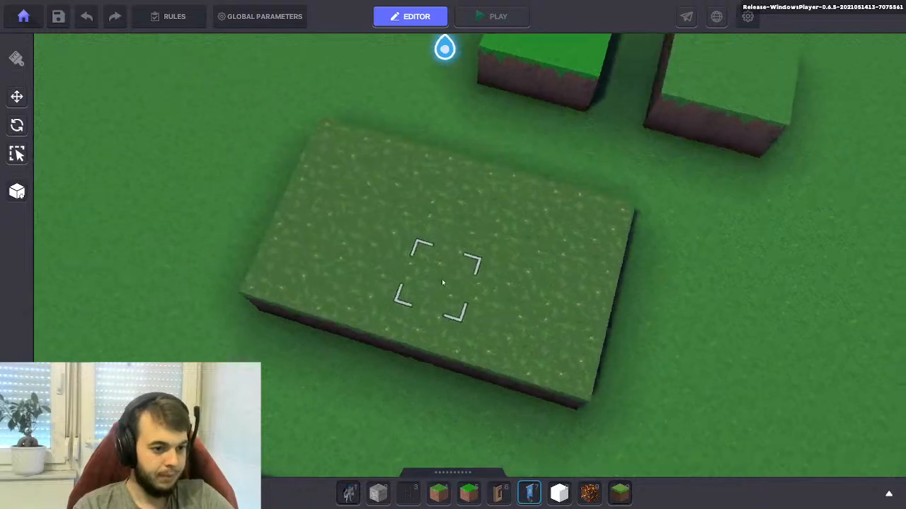
{"action": "scroll", "coordinate": [459, 297], "scroll_direction": "down", "scroll_amount": 5}
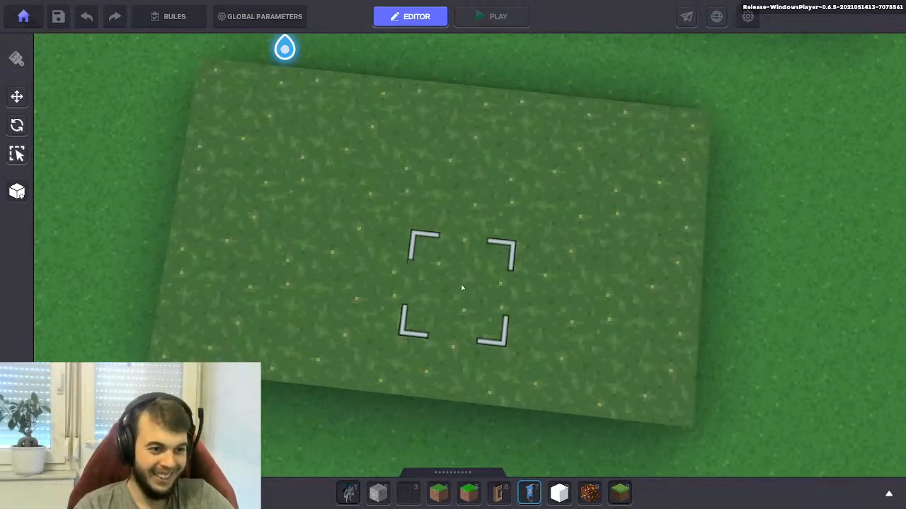
{"action": "scroll", "coordinate": [424, 233], "scroll_direction": "up", "scroll_amount": 5}
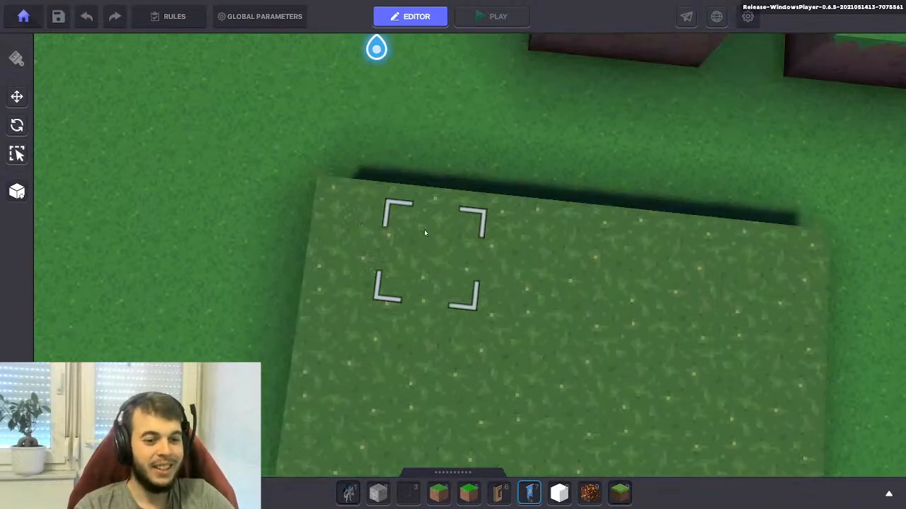
{"action": "key", "text": "w"}
{"action": "key", "text": "s"}
{"action": "key", "text": "d"}
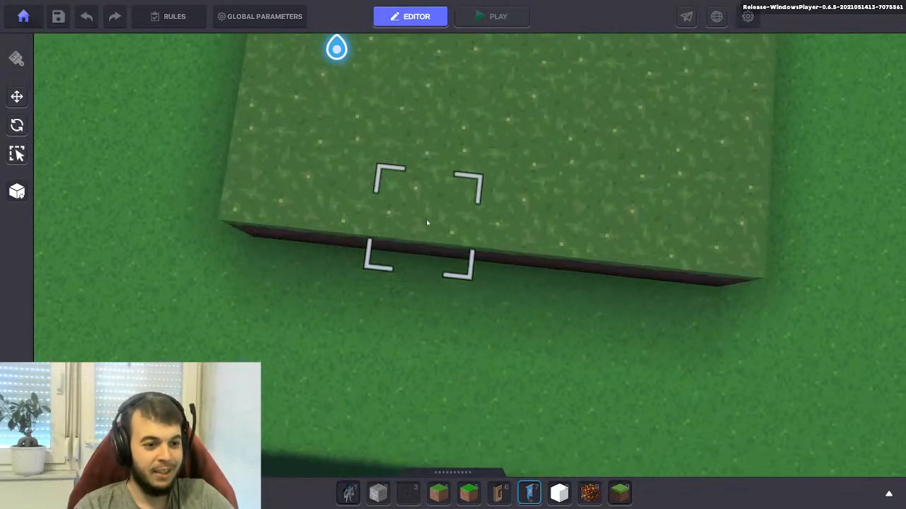
{"action": "key", "text": "w"}
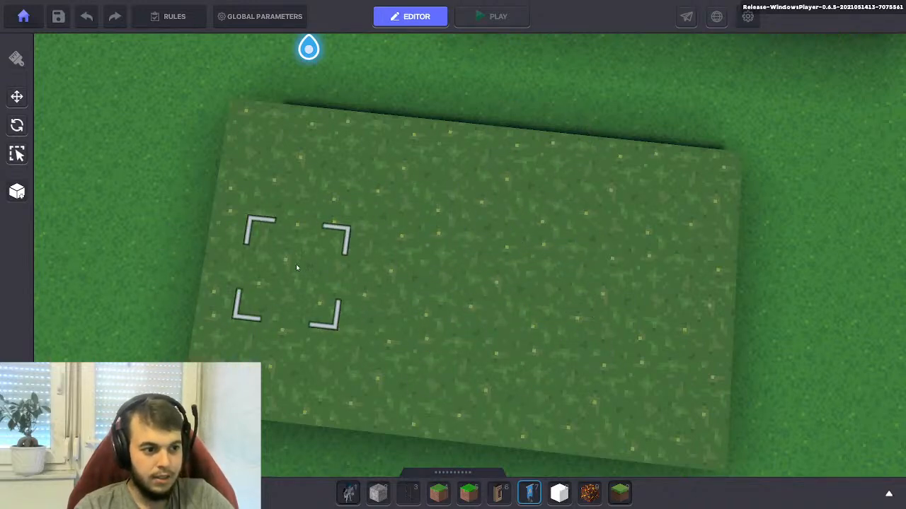
{"action": "scroll", "coordinate": [474, 258], "scroll_direction": "down", "scroll_amount": 3}
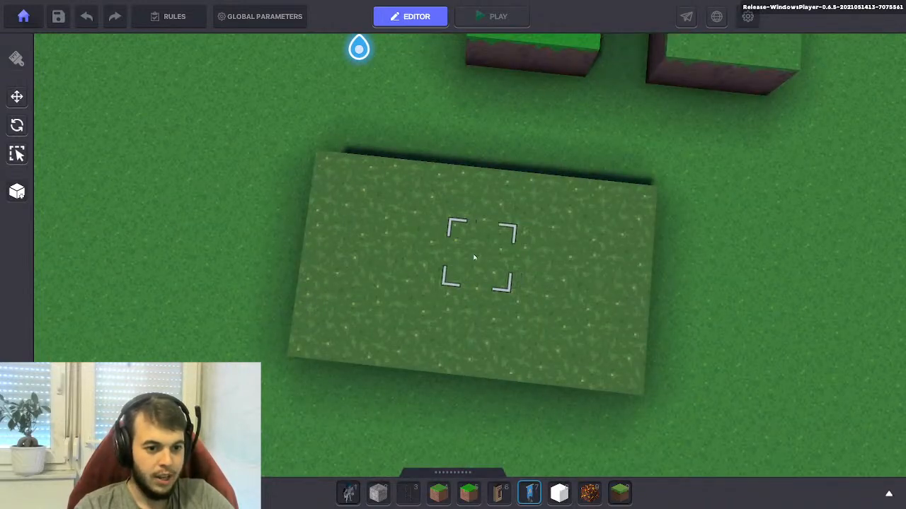
Compare the large custom grass platform with the two smaller grass platforms and the surrounding terrain.
{"action": "scroll", "coordinate": [475, 257], "scroll_direction": "down", "scroll_amount": 3}
{"action": "right_click_drag", "start_coordinate": [408, 265], "coordinate": [557, 222]}
{"action": "key", "text": "a"}
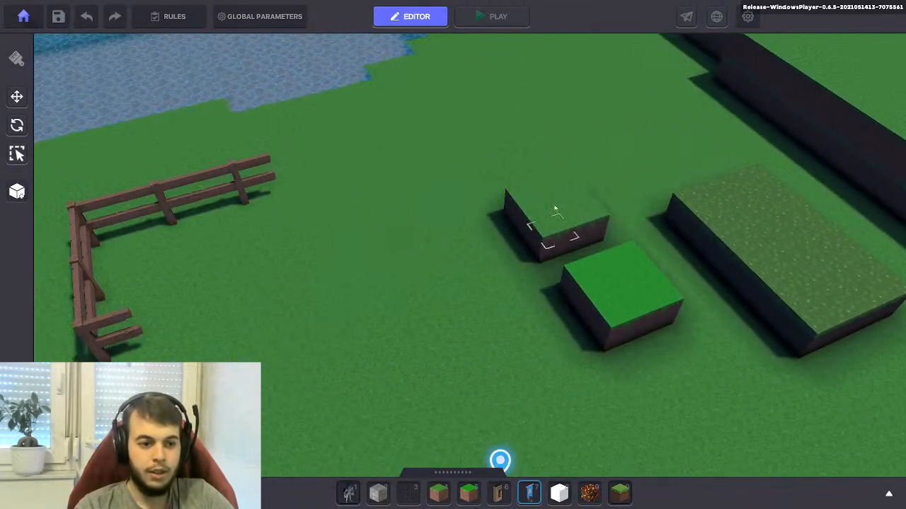
{"action": "key", "text": "d"}
{"action": "key", "text": "w"}
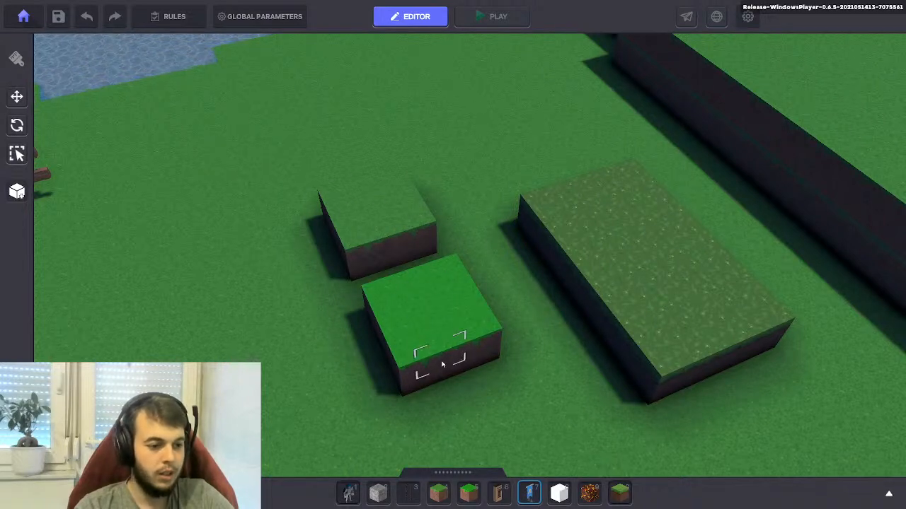
{"action": "right_click_drag", "start_coordinate": [430, 337], "coordinate": [482, 294]}
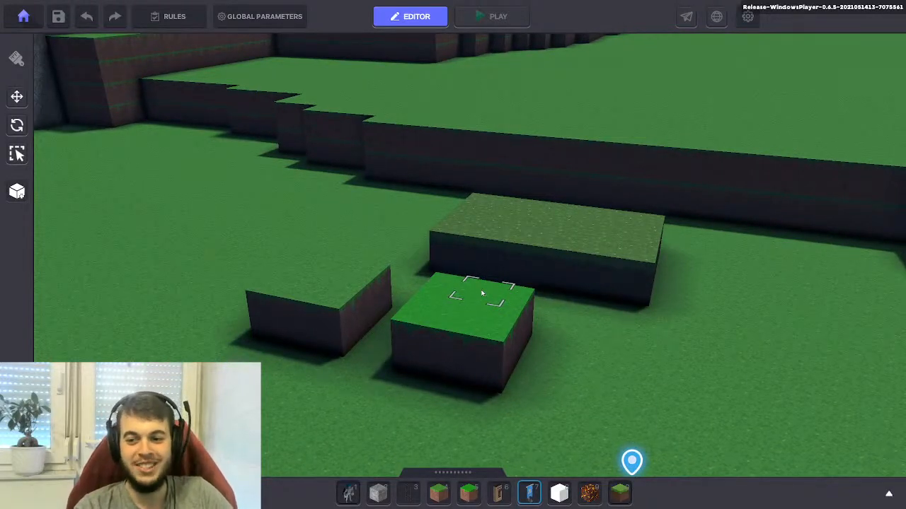
Start play mode and move the avatar onto the large custom grass platform.
{"action": "key", "text": "ctrl+p"}
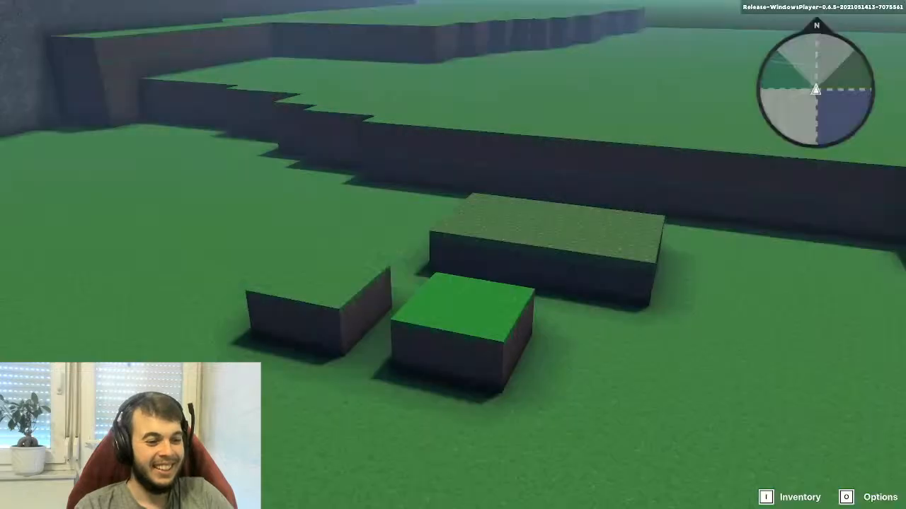
{"action": "key", "text": "d"}
{"action": "key", "text": "w"}
{"action": "key", "text": "d"}
{"action": "key", "text": "w"}
{"action": "key", "text": "space"}
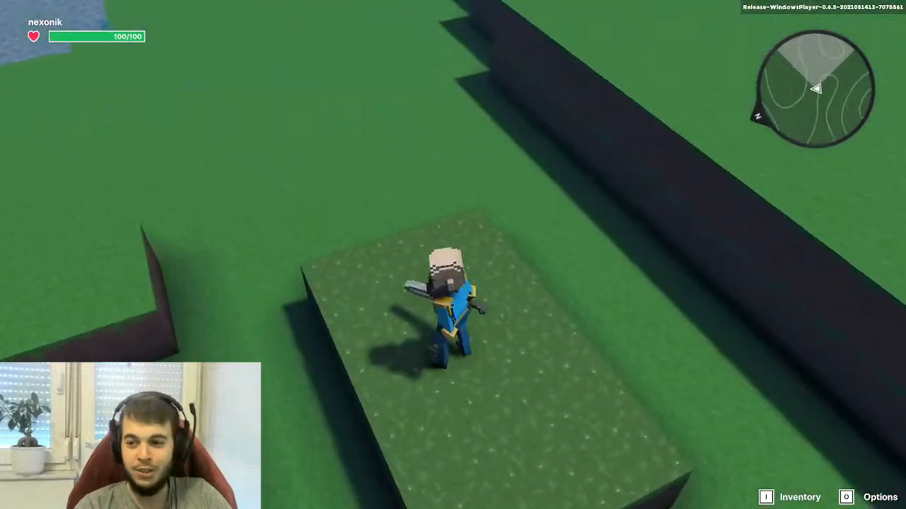
Run and jump the avatar around the three grass platforms to compare their textures in play mode.
{"action": "key", "text": "s"}
{"action": "key", "text": "space"}
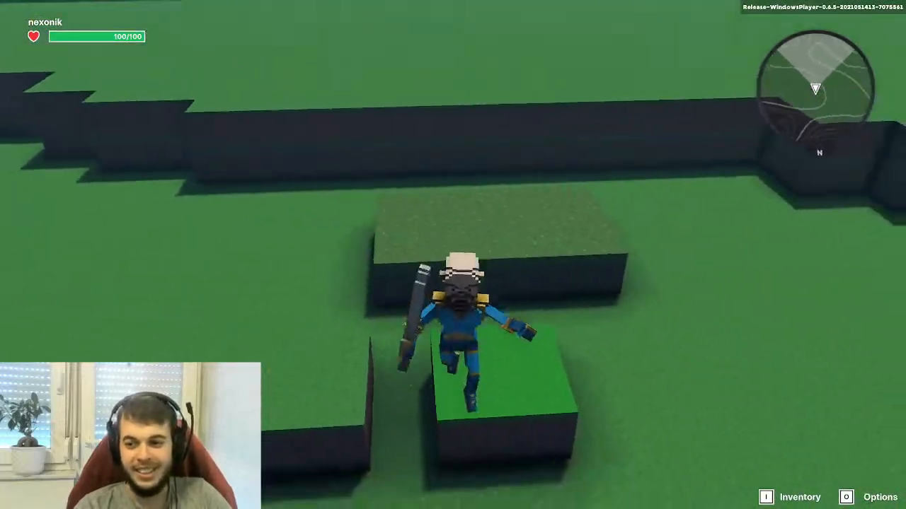
{"action": "key", "text": "w"}
{"action": "key", "text": "space"}
{"action": "key", "text": "s"}
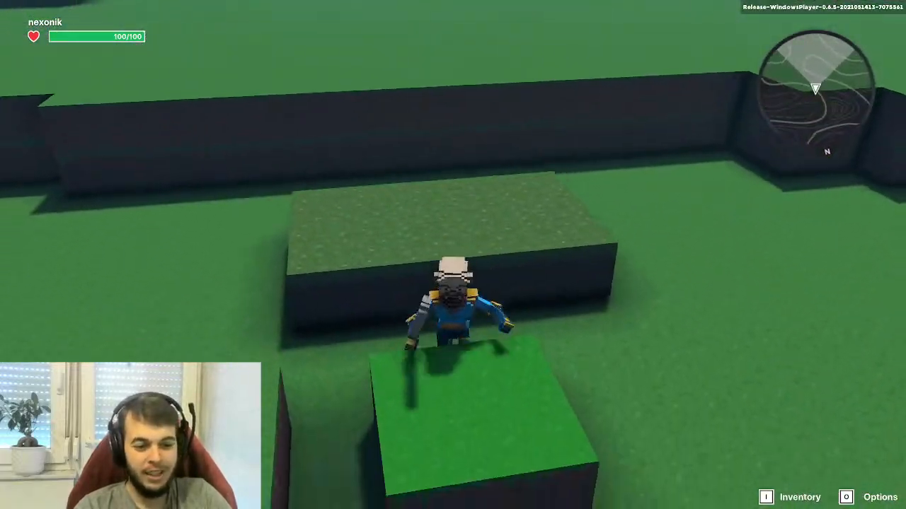
{"action": "key", "text": "d"}
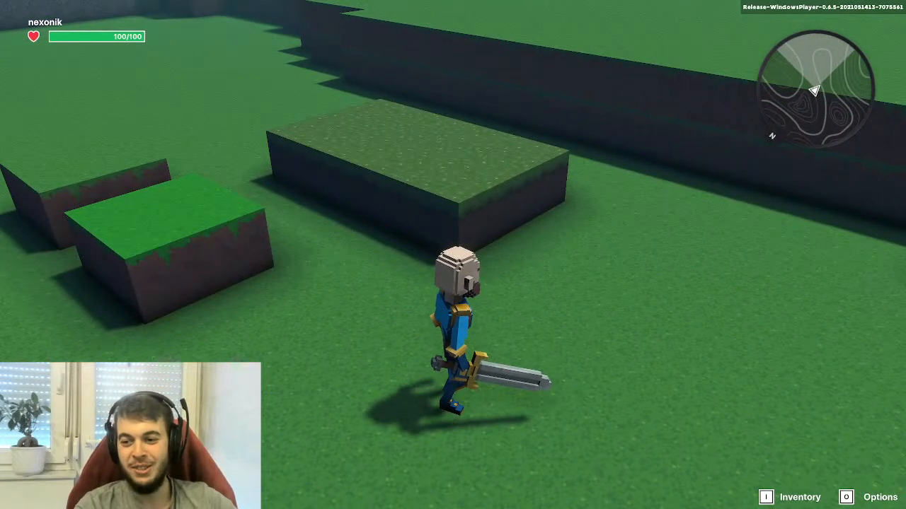
{"action": "key", "text": "a"}
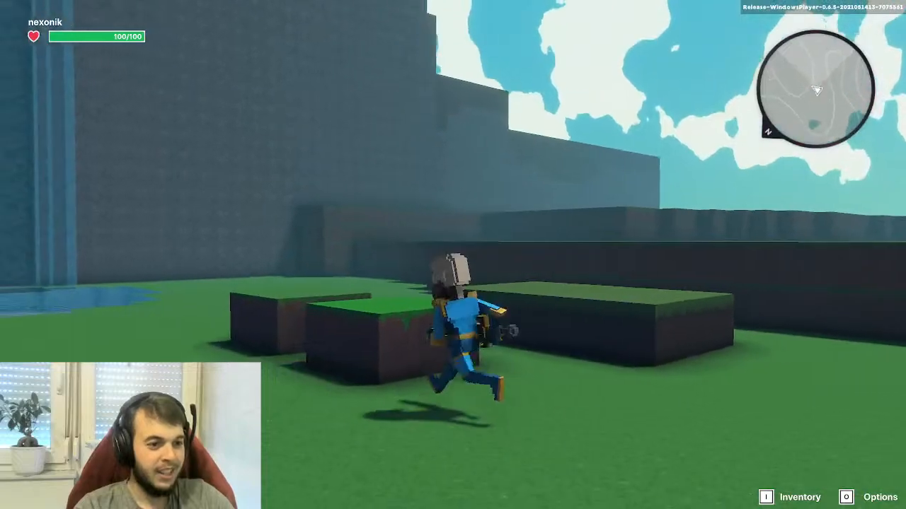
{"action": "key", "text": "w"}
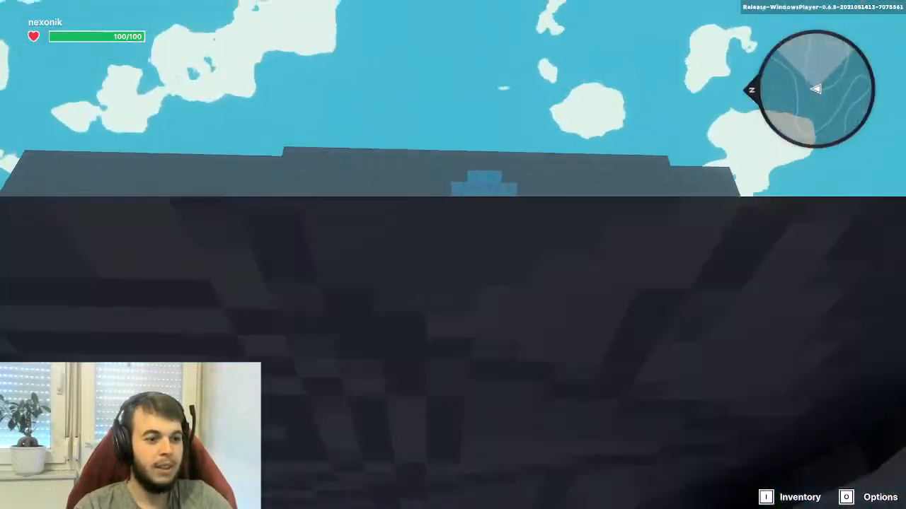
Run and jump the avatar from the bright green block around the large custom grass platform to view its texture from several sides.
{"action": "key", "text": "d"}
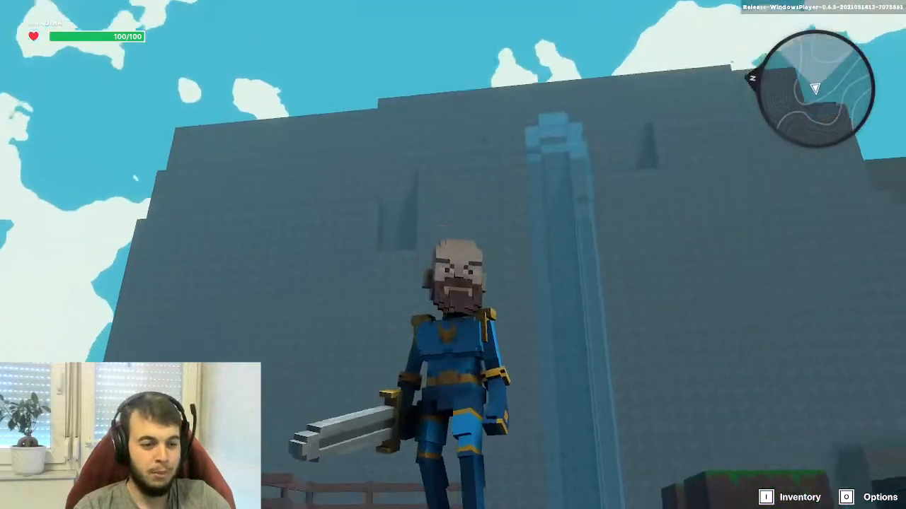
{"action": "key", "text": "w"}
{"action": "key", "text": "space"}
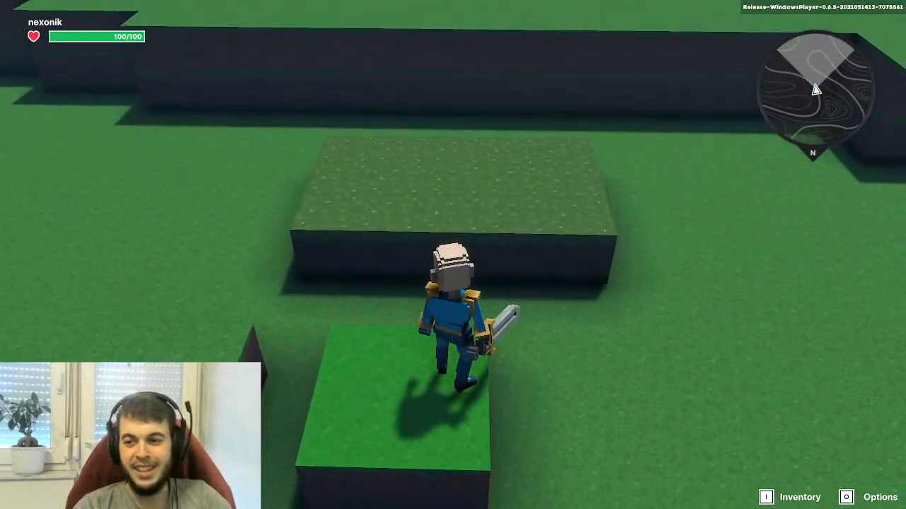
{"action": "key", "text": "w"}
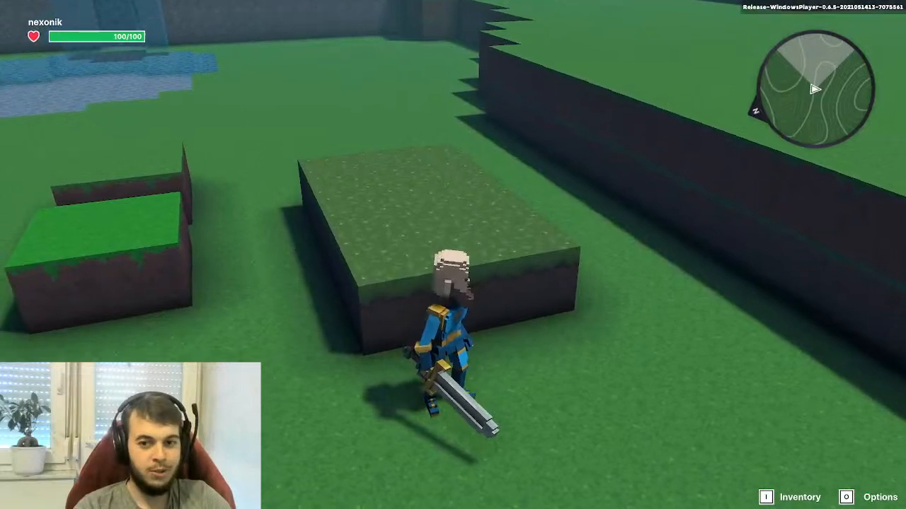
{"action": "key", "text": "w"}
{"action": "key", "text": "space"}
{"action": "key", "text": "a"}
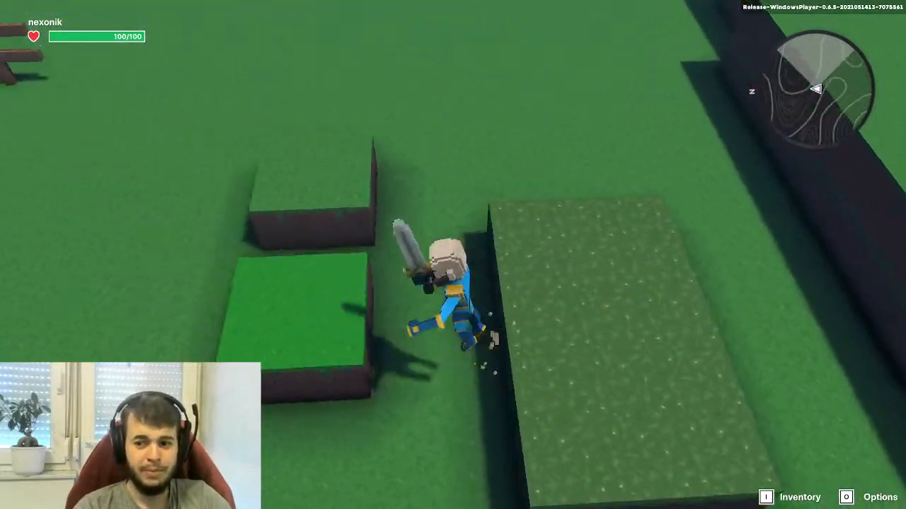
{"action": "key", "text": "space"}
{"action": "key", "text": "s"}
{"action": "key", "text": "d"}
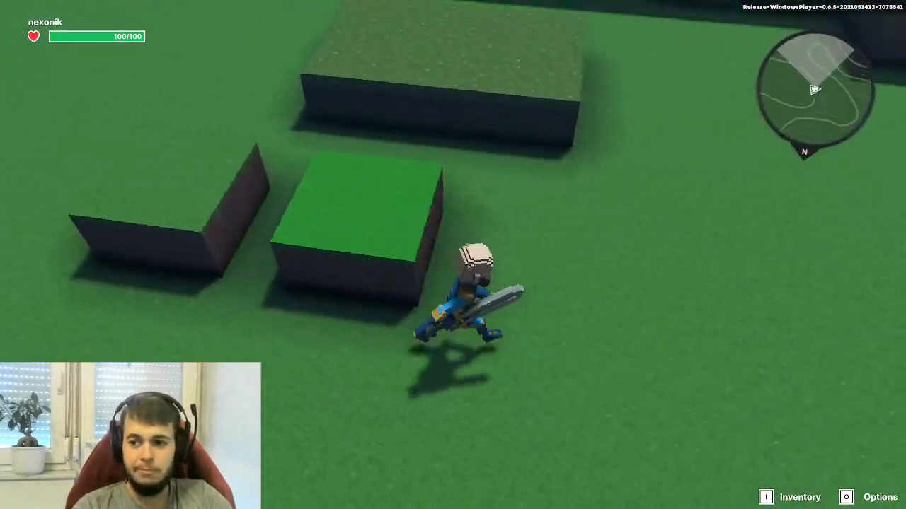
Jump the avatar between the bright green block and the large custom grass platform to compare their top textures.
{"action": "key", "text": "w"}
{"action": "key", "text": "space"}
{"action": "key", "text": "s"}
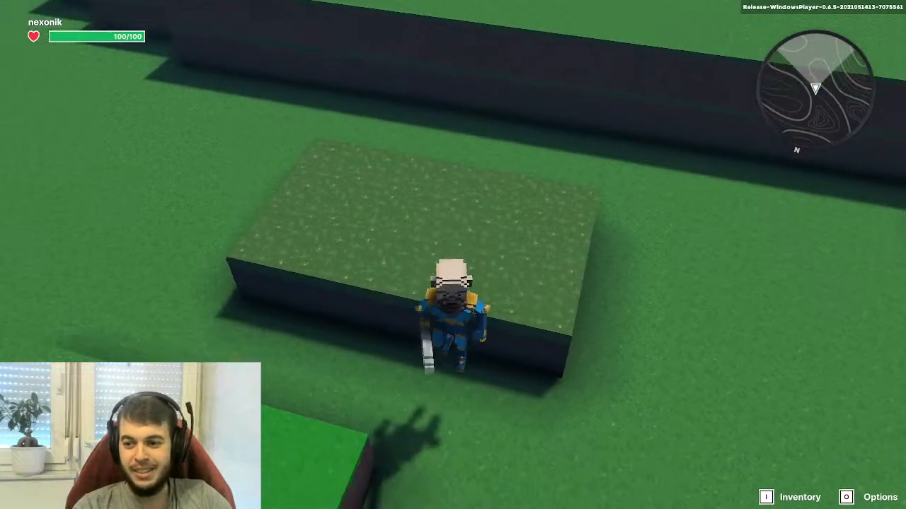
{"action": "key", "text": "a"}
{"action": "key", "text": "w"}
{"action": "key", "text": "space"}
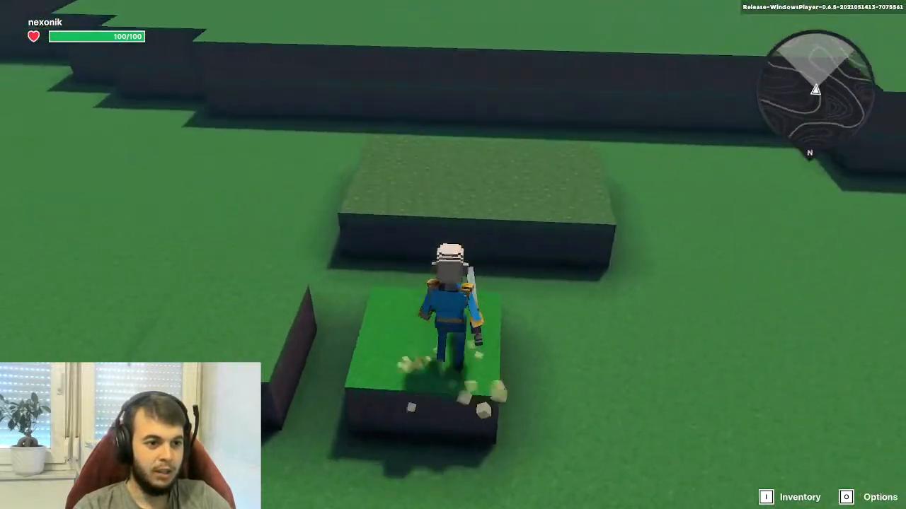
{"action": "key", "text": "s"}
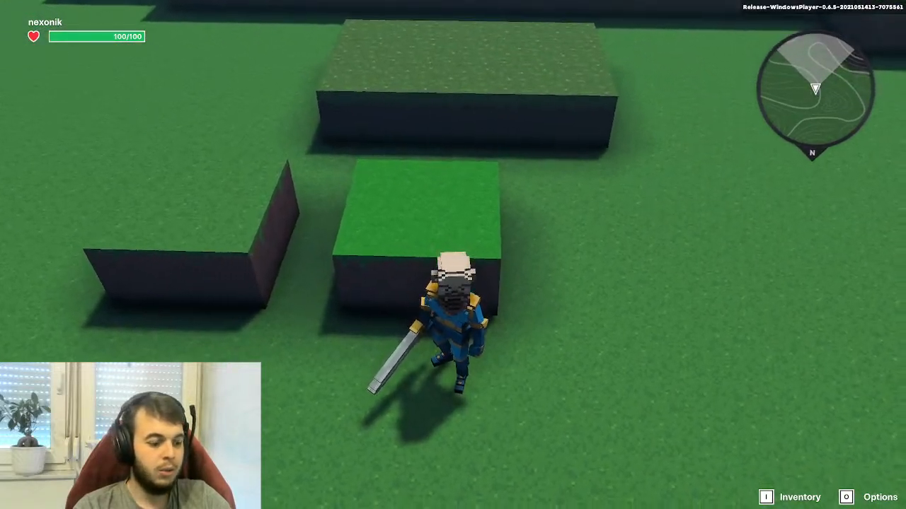
Walk the avatar around the three grass platforms at ground level to compare their side faces and grass edges.
{"action": "key", "text": "d"}
{"action": "key", "text": "w"}
{"action": "key", "text": "s"}
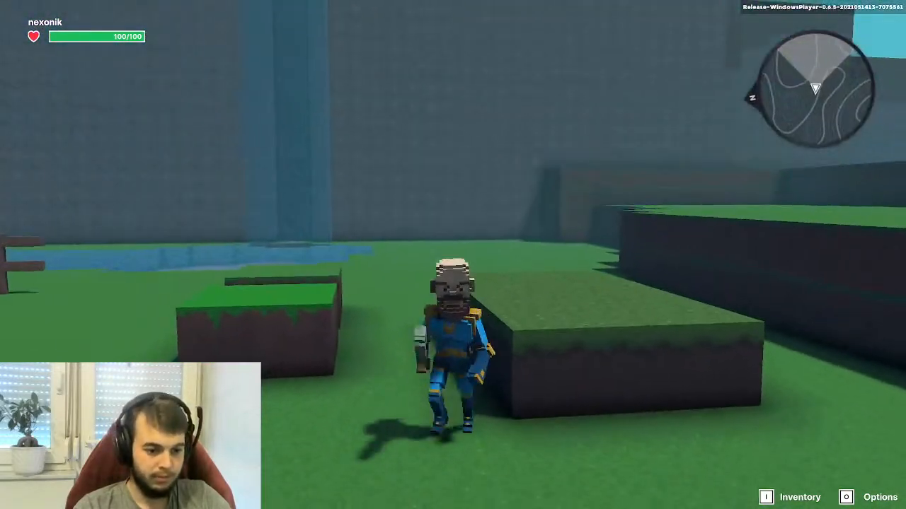
{"action": "key", "text": "a"}
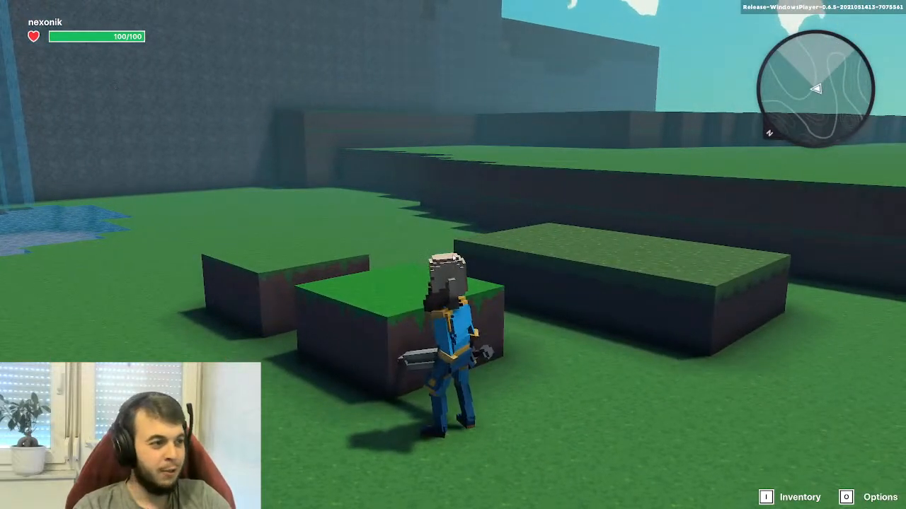
Return to the editor and examine the front corner of the large custom grass platform up close and from a distance.
{"action": "key", "text": "Tab"}
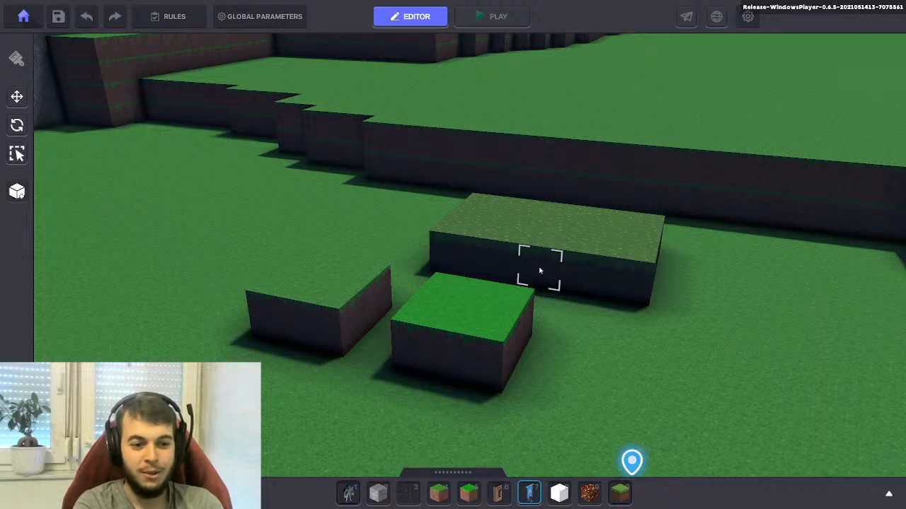
{"action": "middle_click_drag", "start_coordinate": [602, 263], "coordinate": [558, 266]}
{"action": "scroll", "coordinate": [372, 323], "scroll_direction": "up", "scroll_amount": 5}
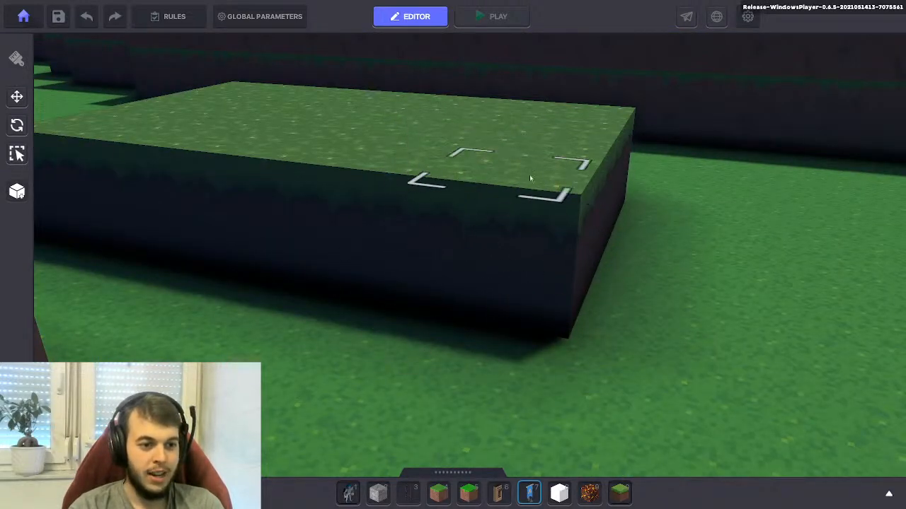
{"action": "scroll", "coordinate": [521, 253], "scroll_direction": "down", "scroll_amount": 3}
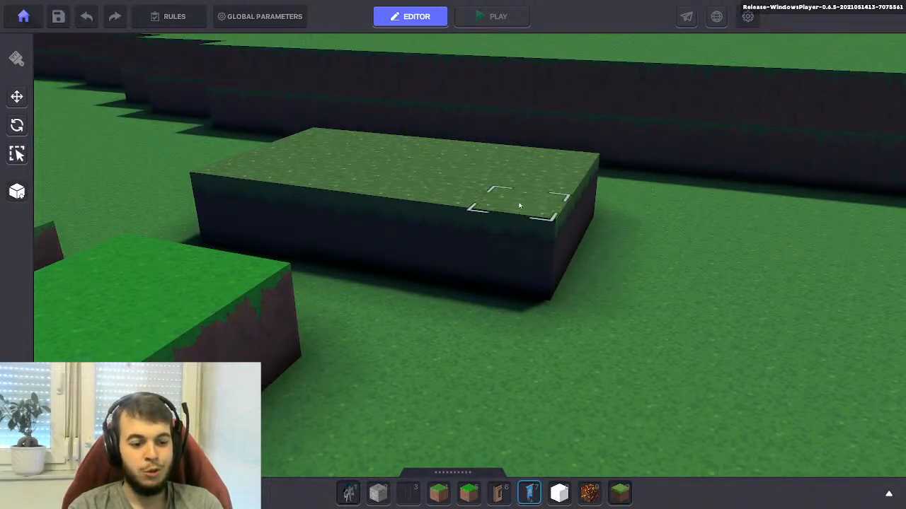
{"action": "scroll", "coordinate": [535, 186], "scroll_direction": "down", "scroll_amount": 2}
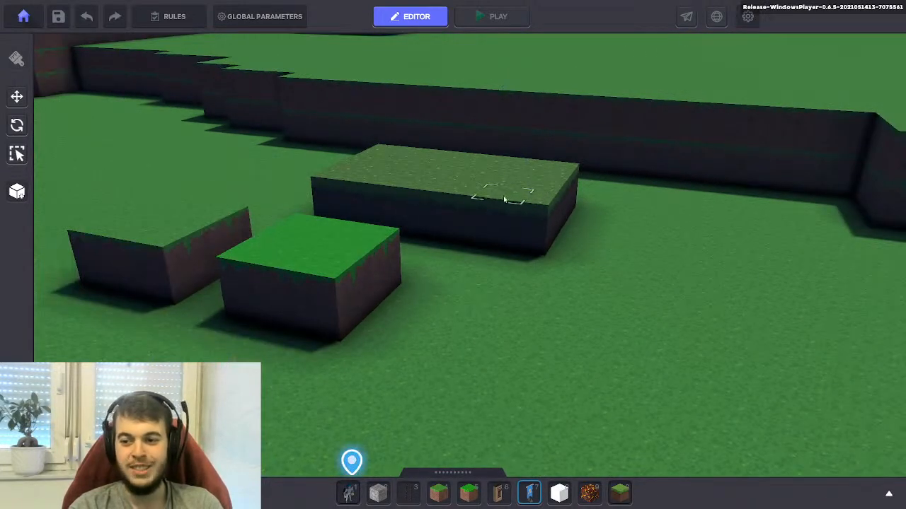